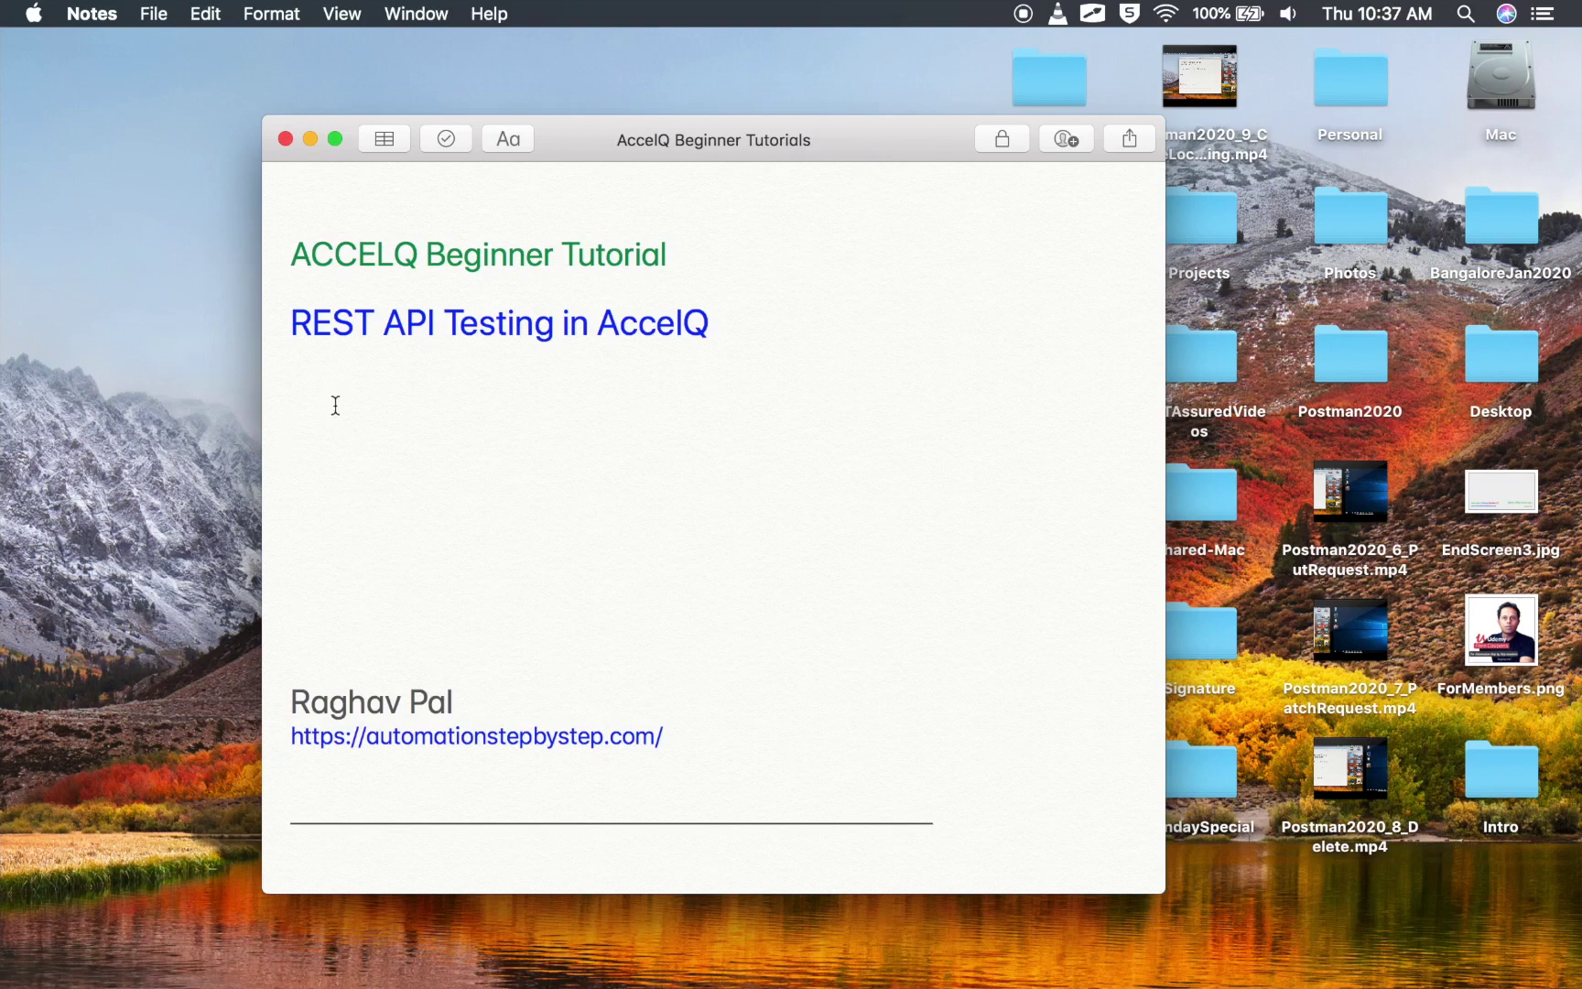
# Add the six agenda topics, from "How to create a REST API request" to "Examples of Get, Post, Put, Delete", and remove surplus blank lines.
pyautogui.scroll(-2, 387, 540)
pyautogui.scroll(1, 317, 522)
pyautogui.click(317, 731)
pyautogui.press('BackSpace')
pyautogui.press('BackSpace')
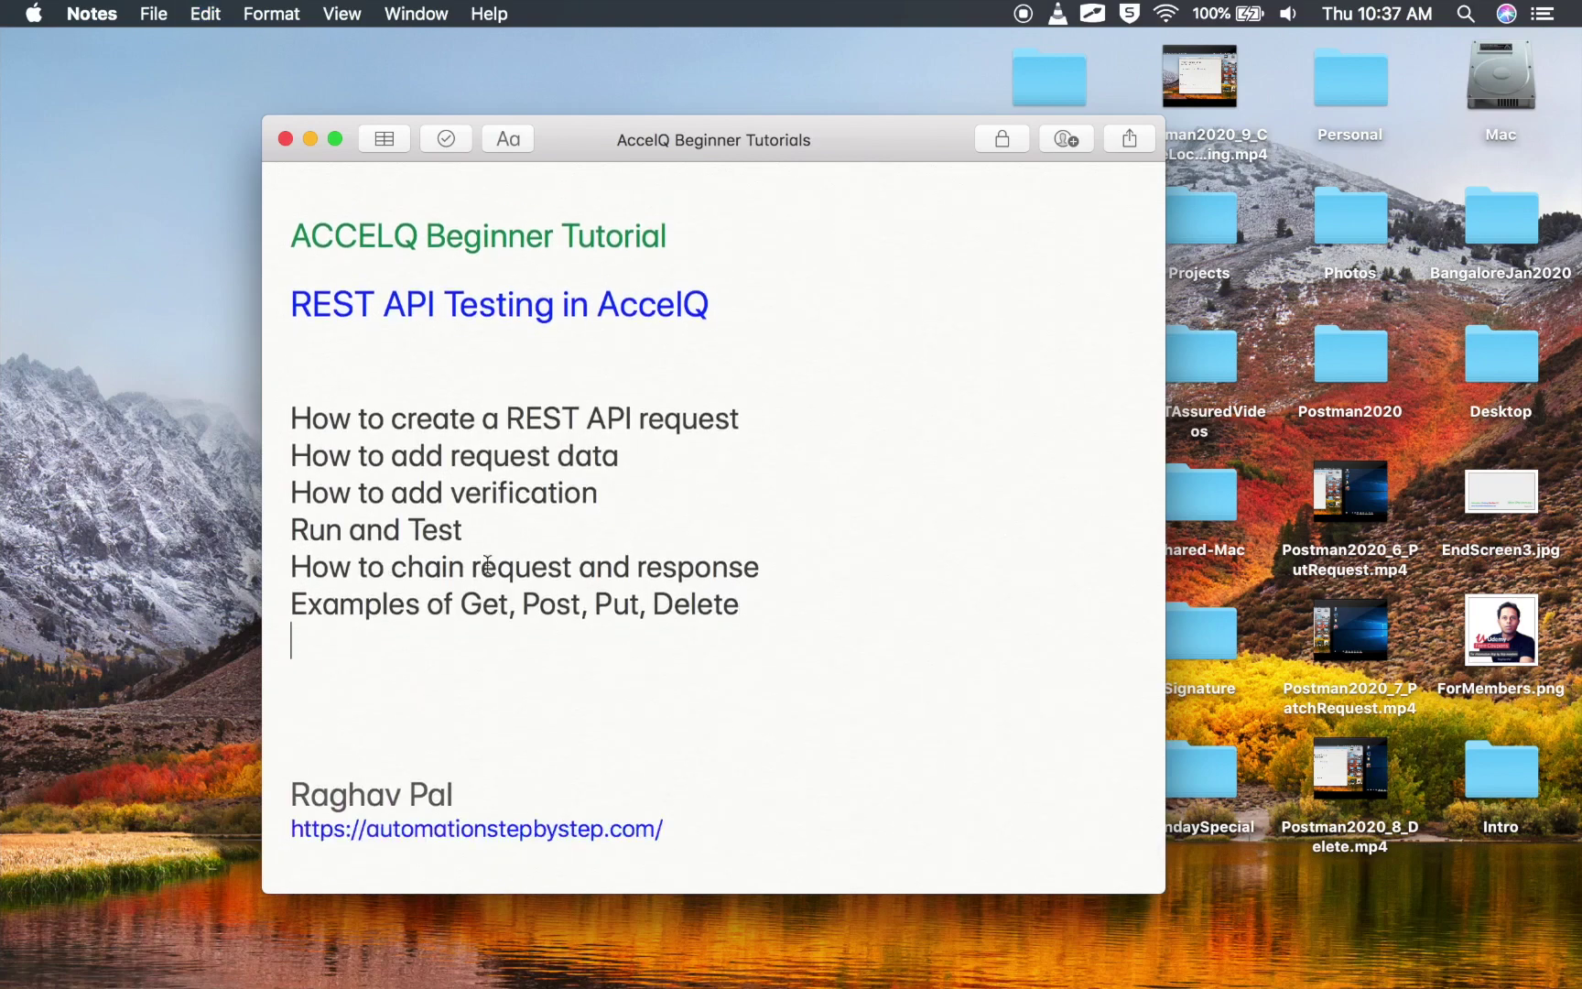
# Go through the agenda topics in the note one by one, highlighting each line from creating a request to the method examples.
pyautogui.moveTo(774, 413); pyautogui.dragTo(194, 416)
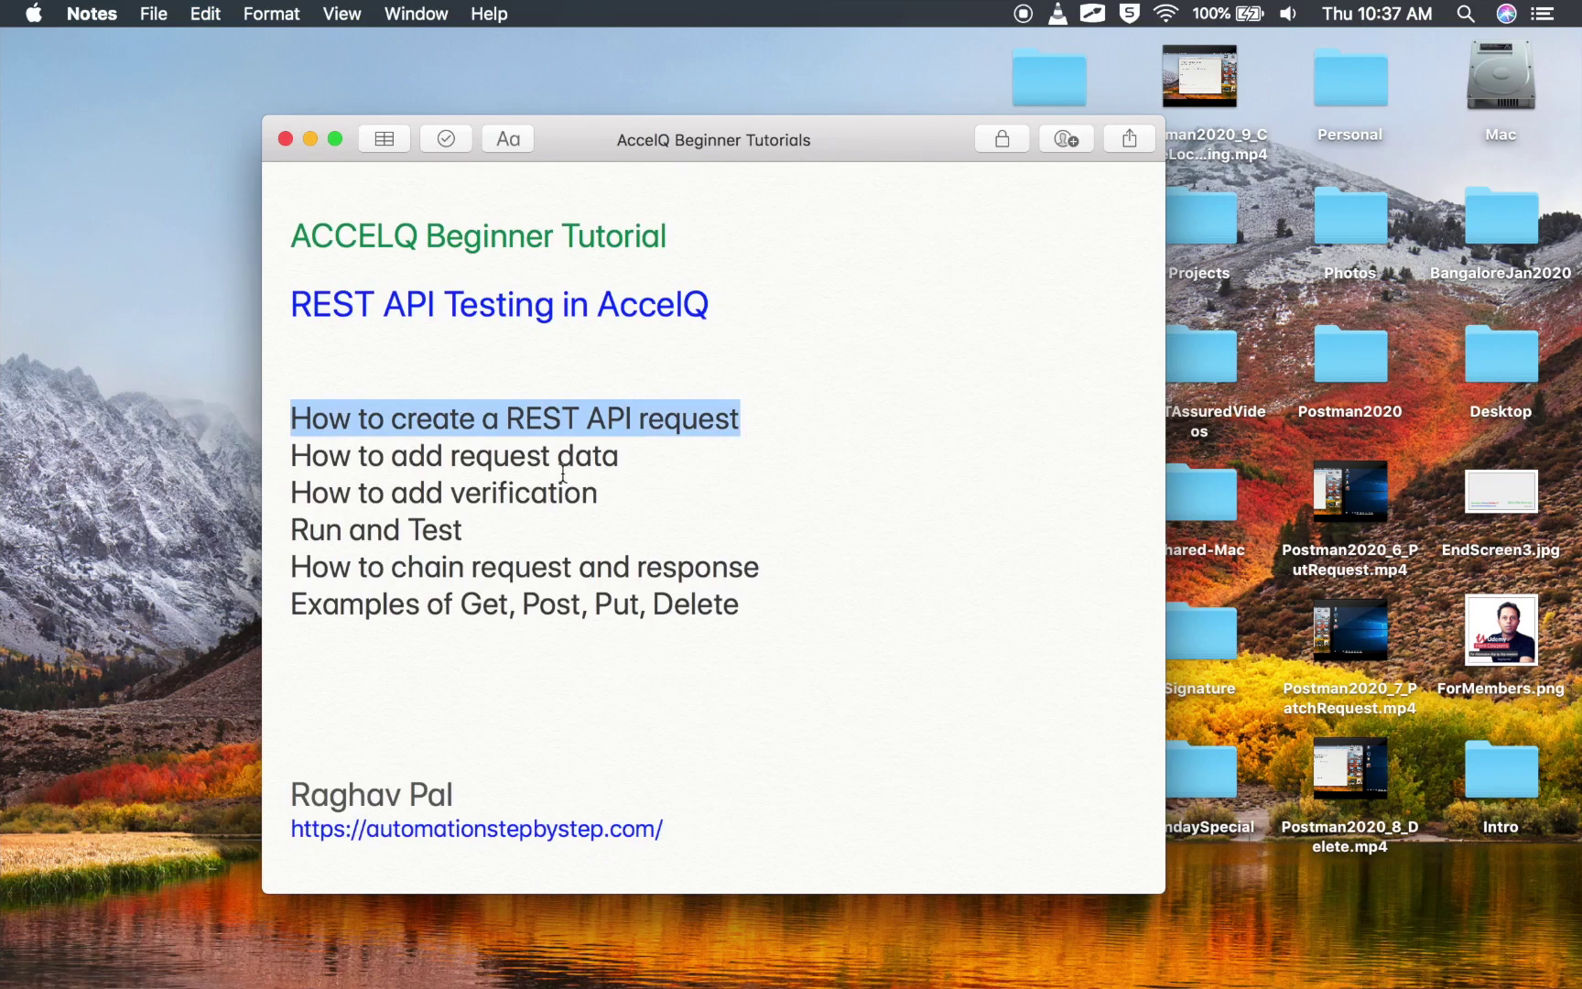
pyautogui.moveTo(647, 459); pyautogui.dragTo(283, 459)
pyautogui.moveTo(616, 495); pyautogui.dragTo(268, 490)
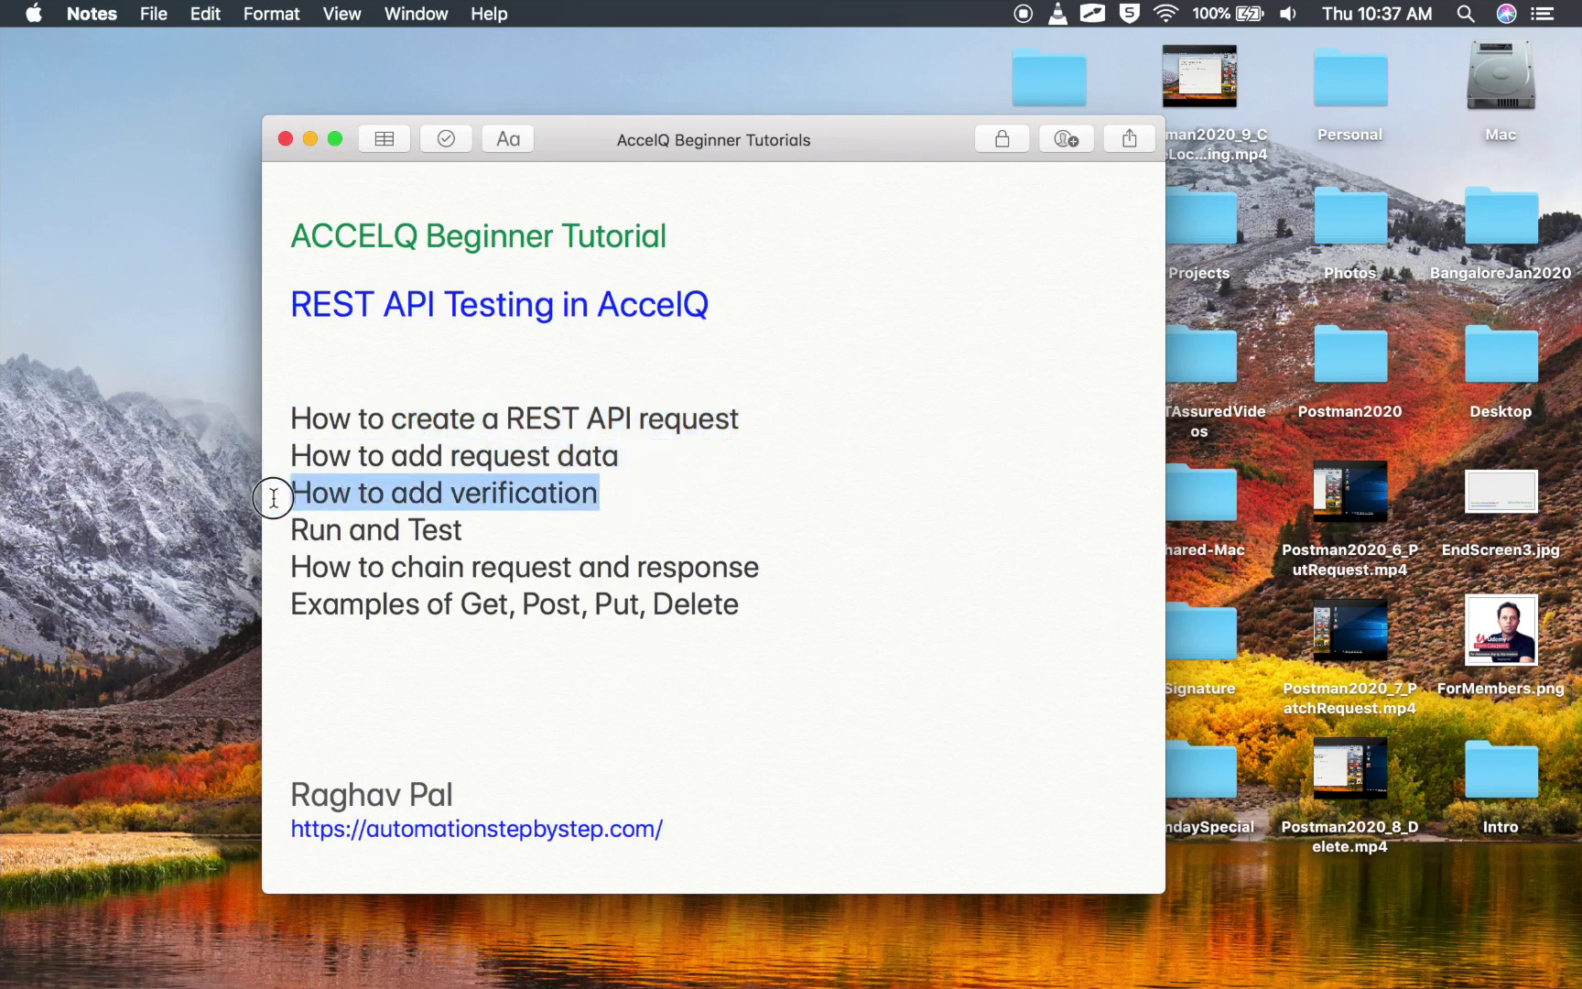
pyautogui.click(395, 538)
pyautogui.moveTo(485, 530); pyautogui.dragTo(270, 530)
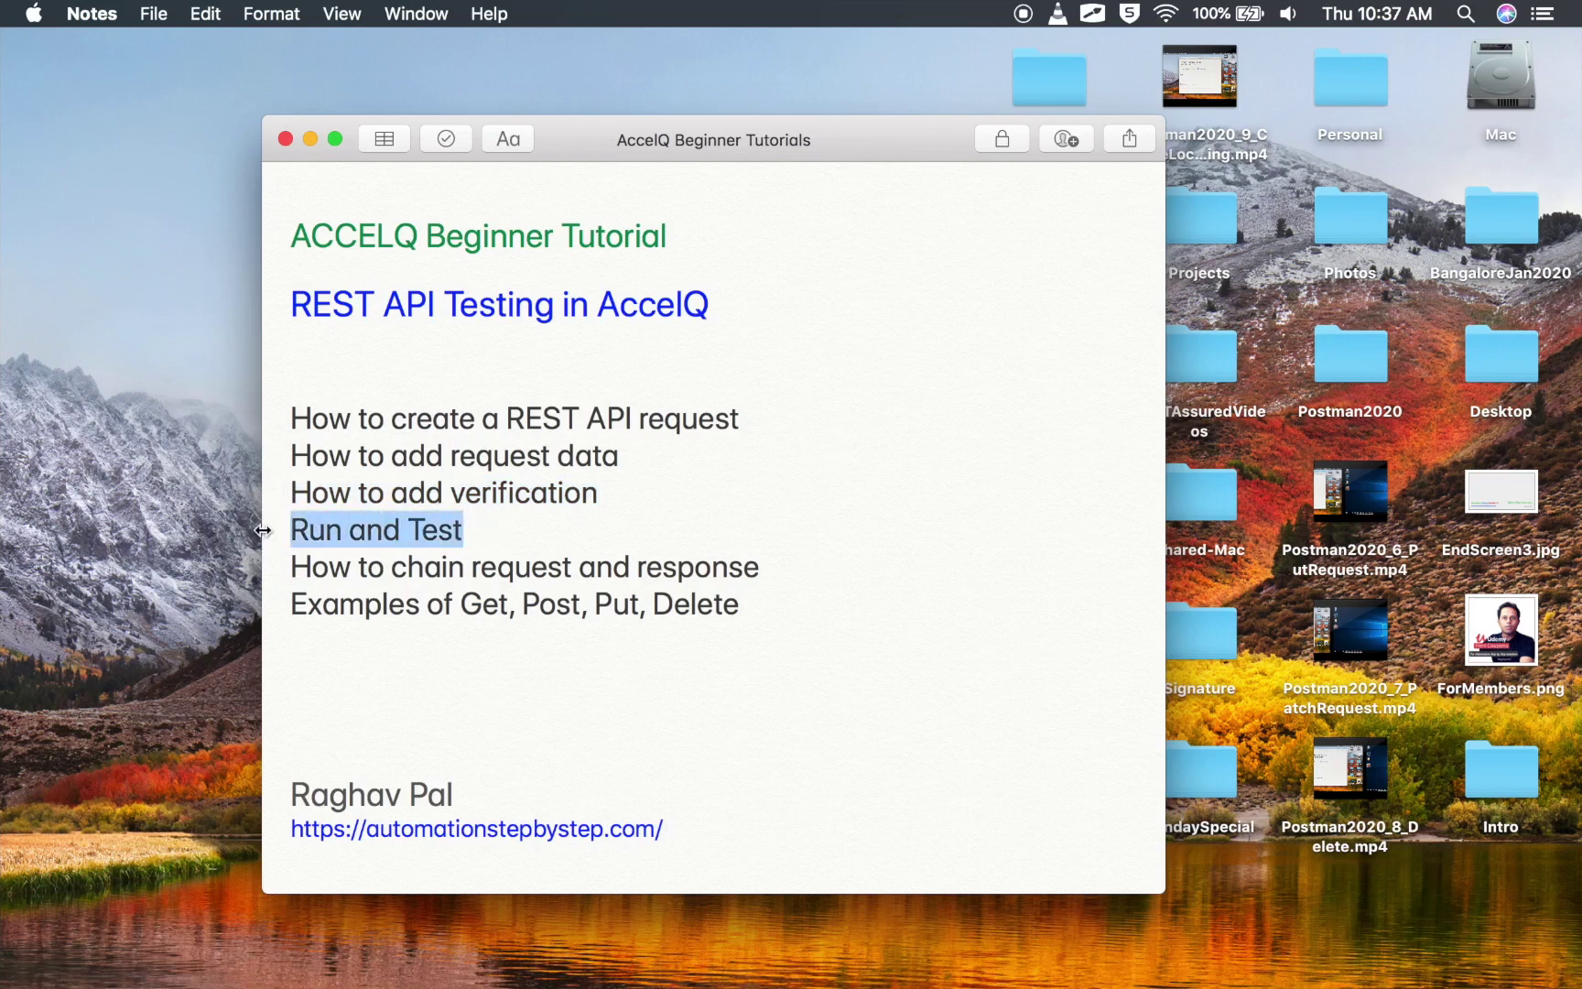
pyautogui.click(616, 565)
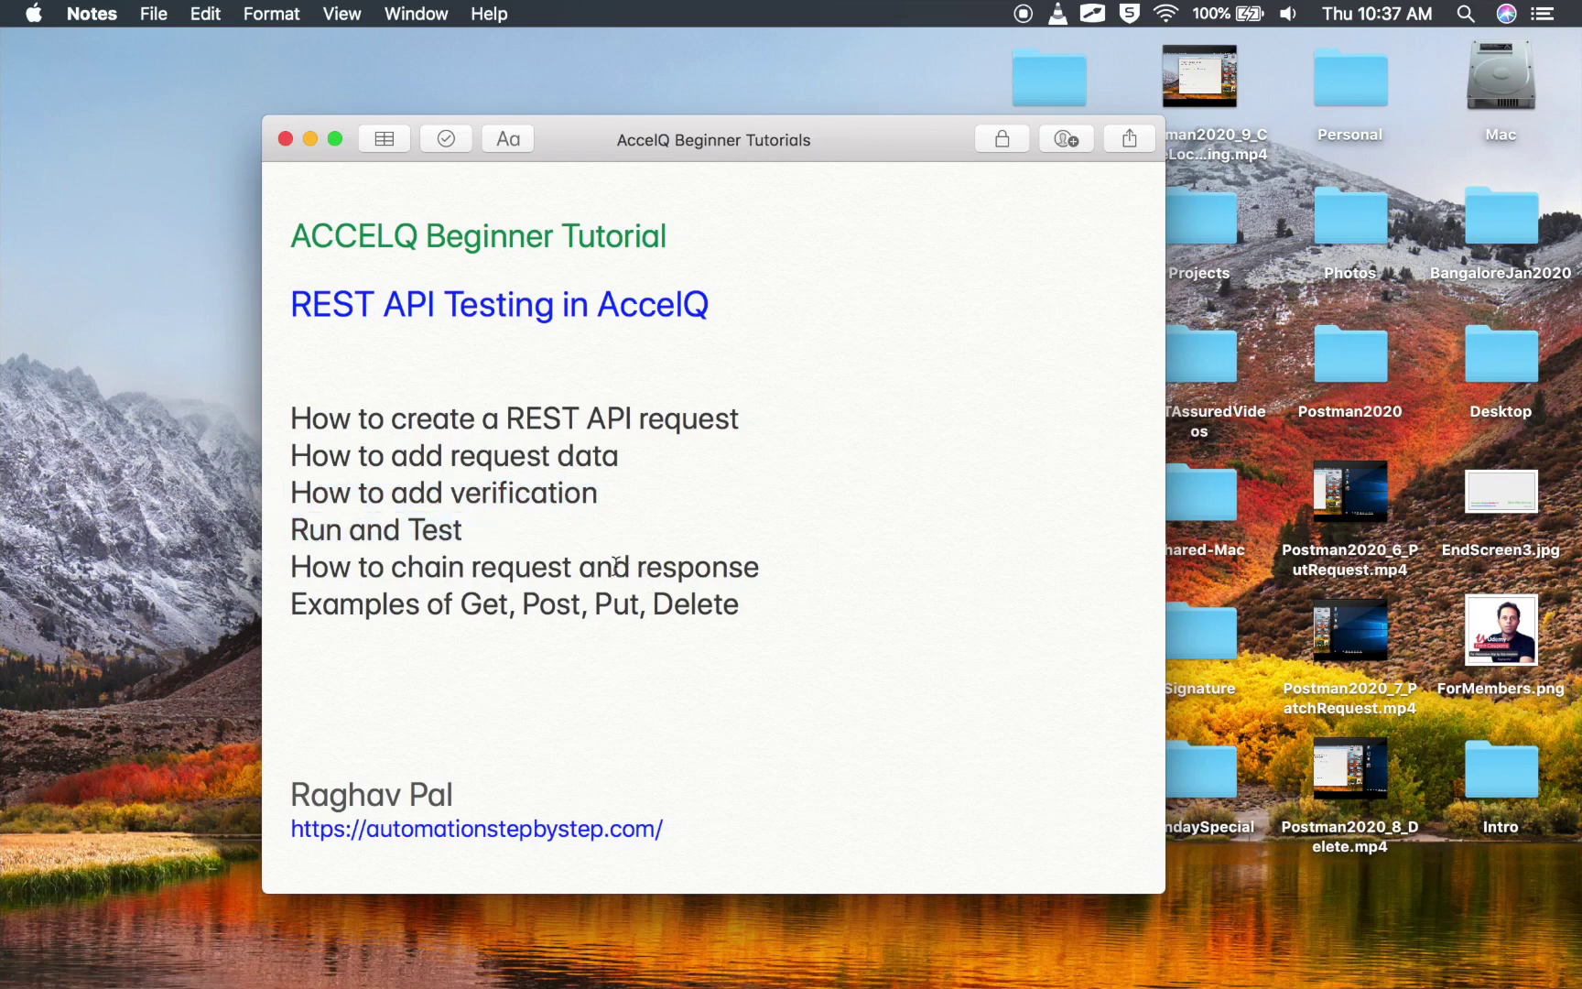
pyautogui.moveTo(784, 568); pyautogui.dragTo(289, 566)
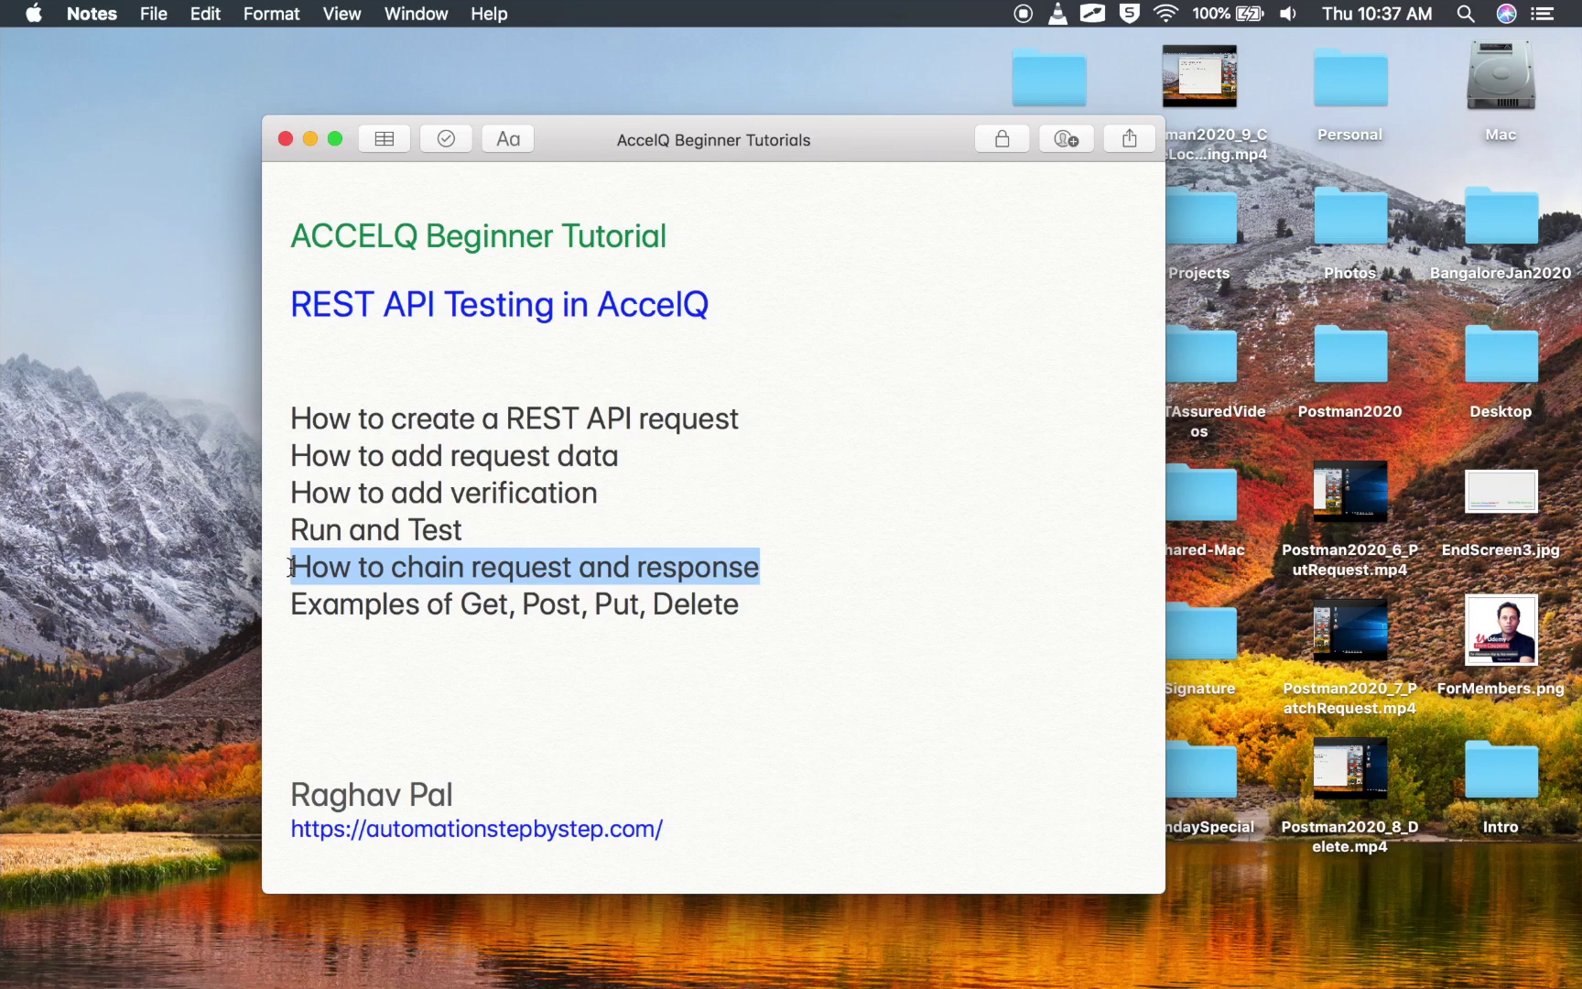
pyautogui.click(463, 640)
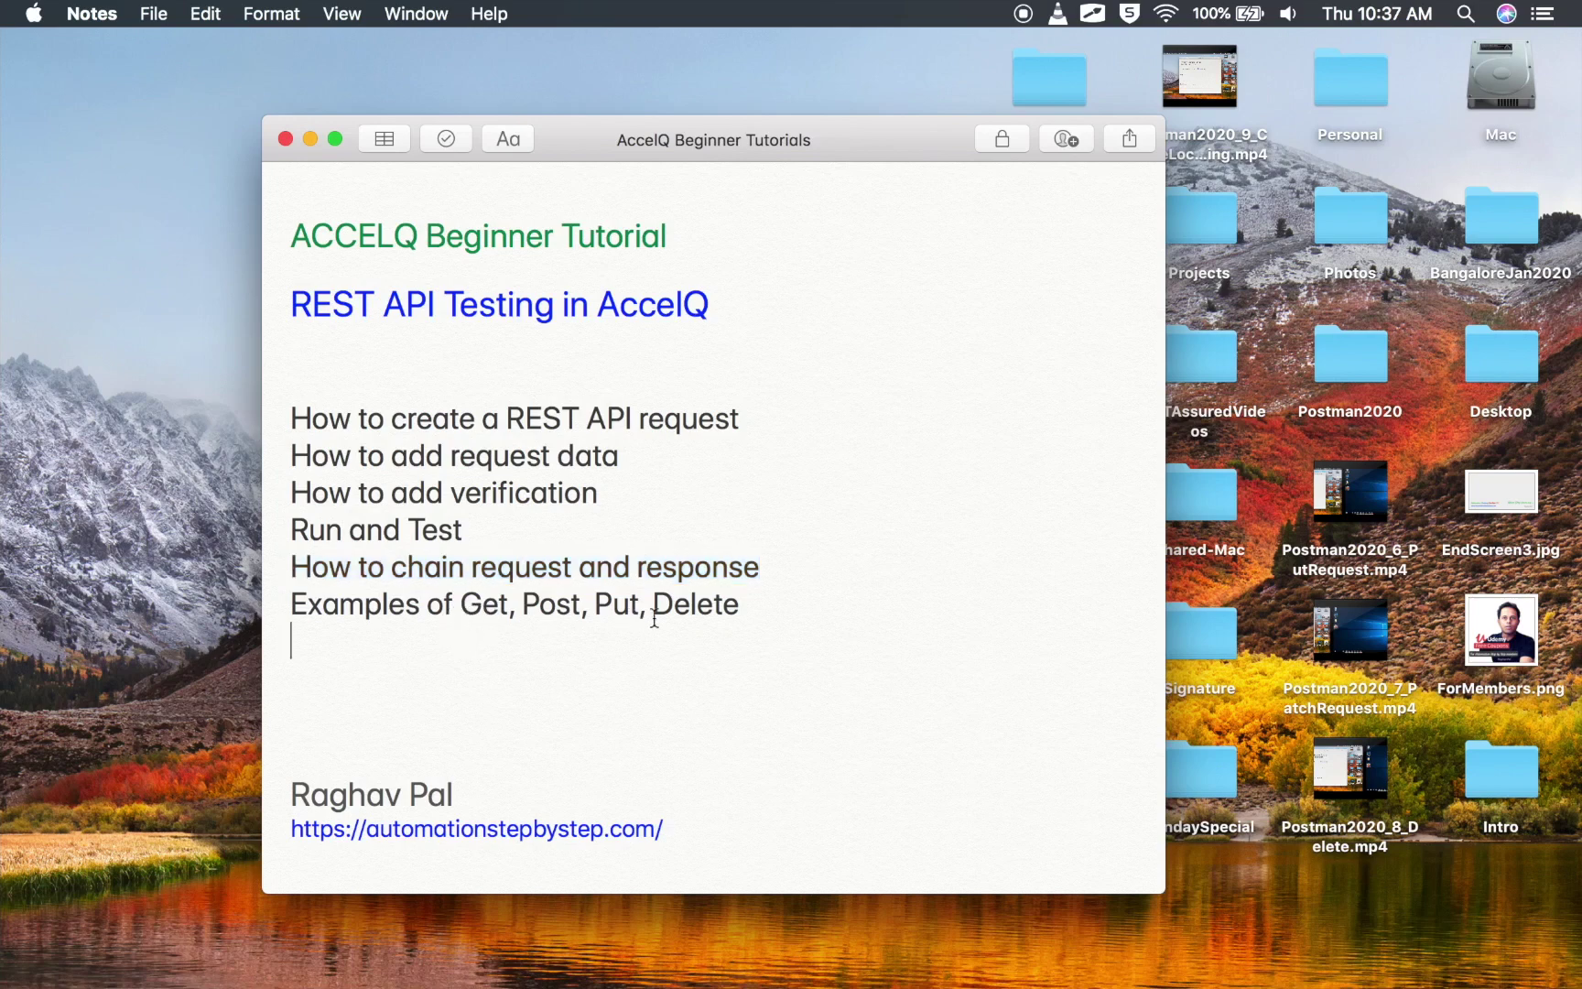
pyautogui.moveTo(771, 608); pyautogui.dragTo(300, 596)
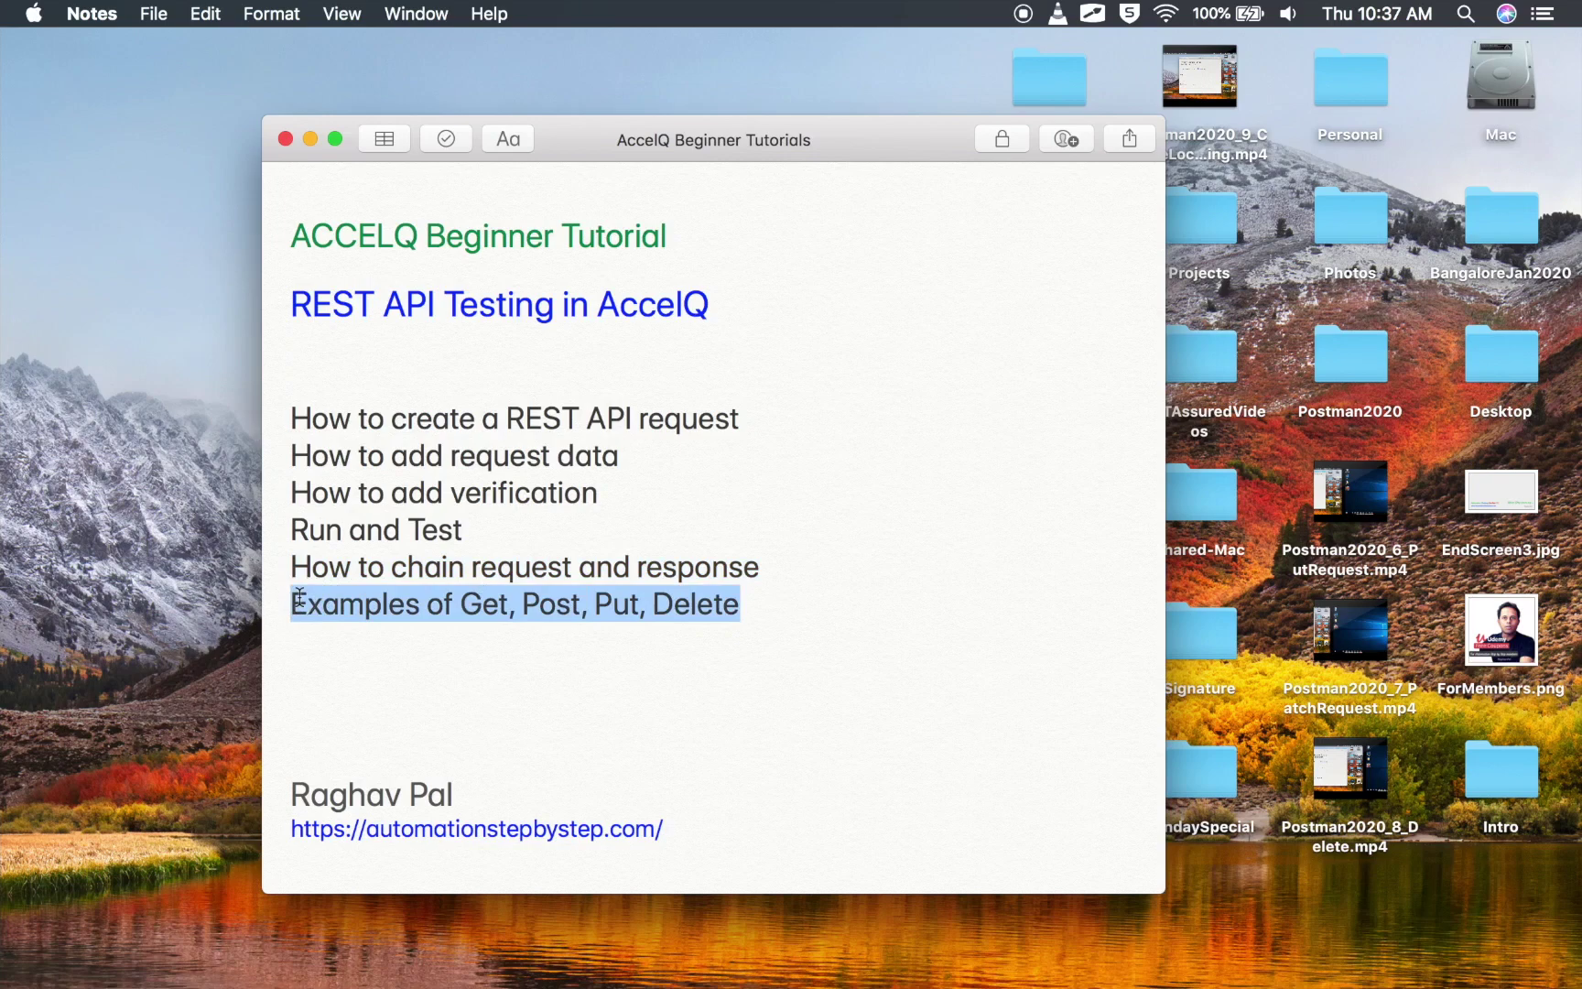
# Switch to the remote Windows desktop and bring up accelQ in Chrome.
pyautogui.hotkey('ctrl', 'Right')
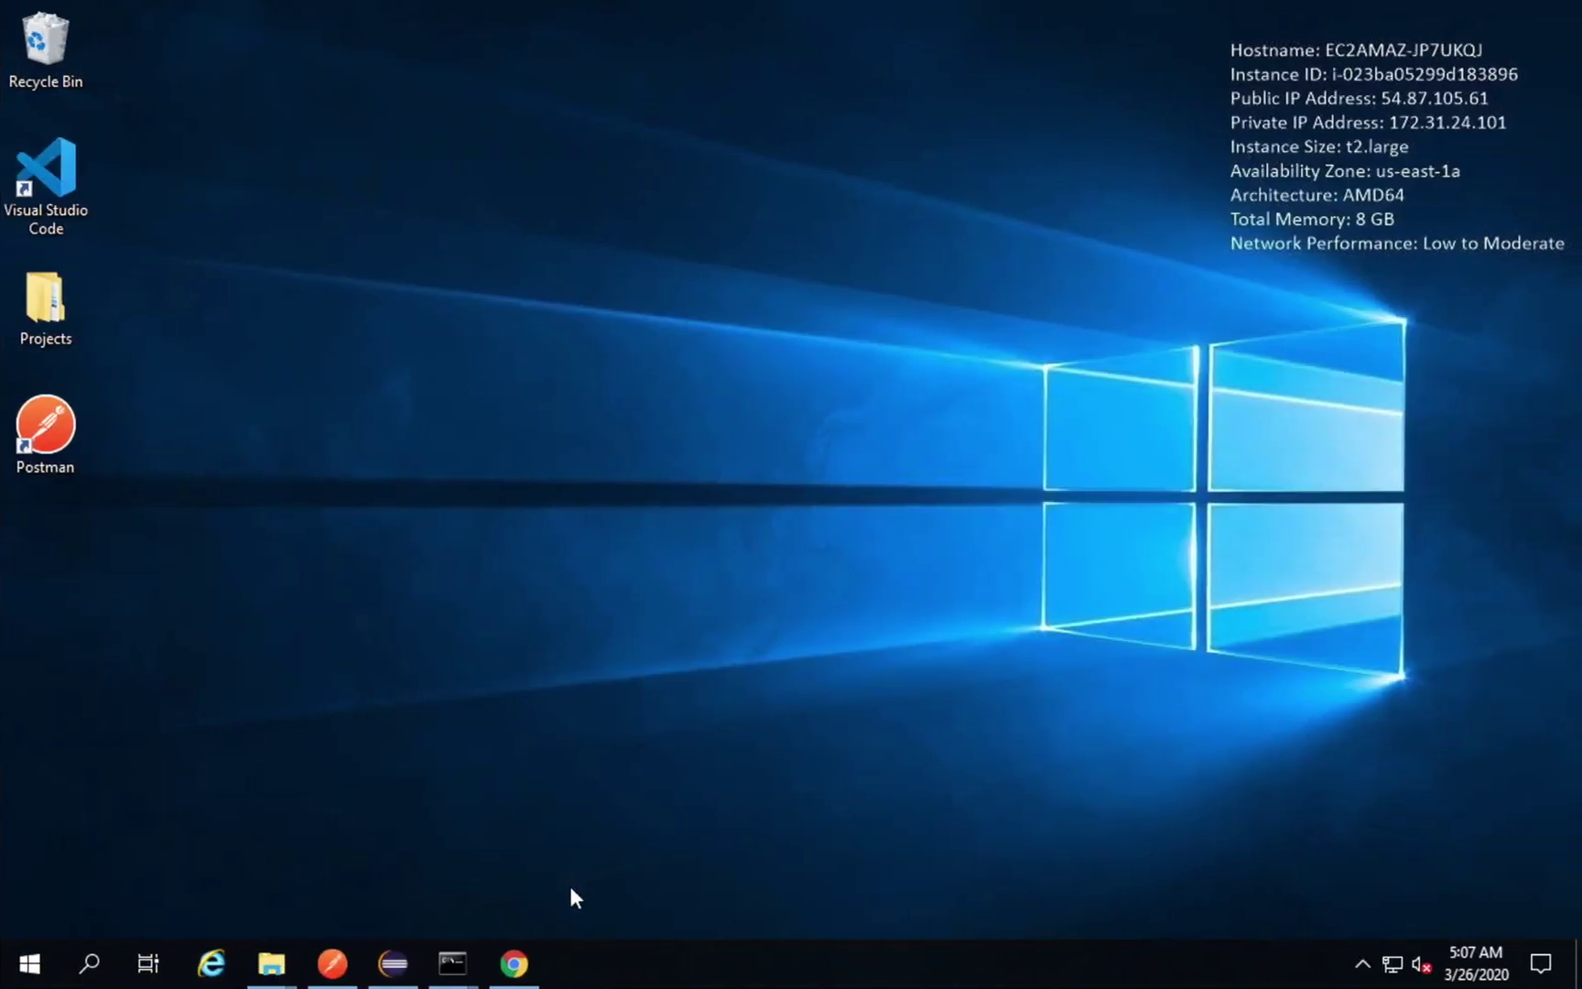
pyautogui.click(515, 965)
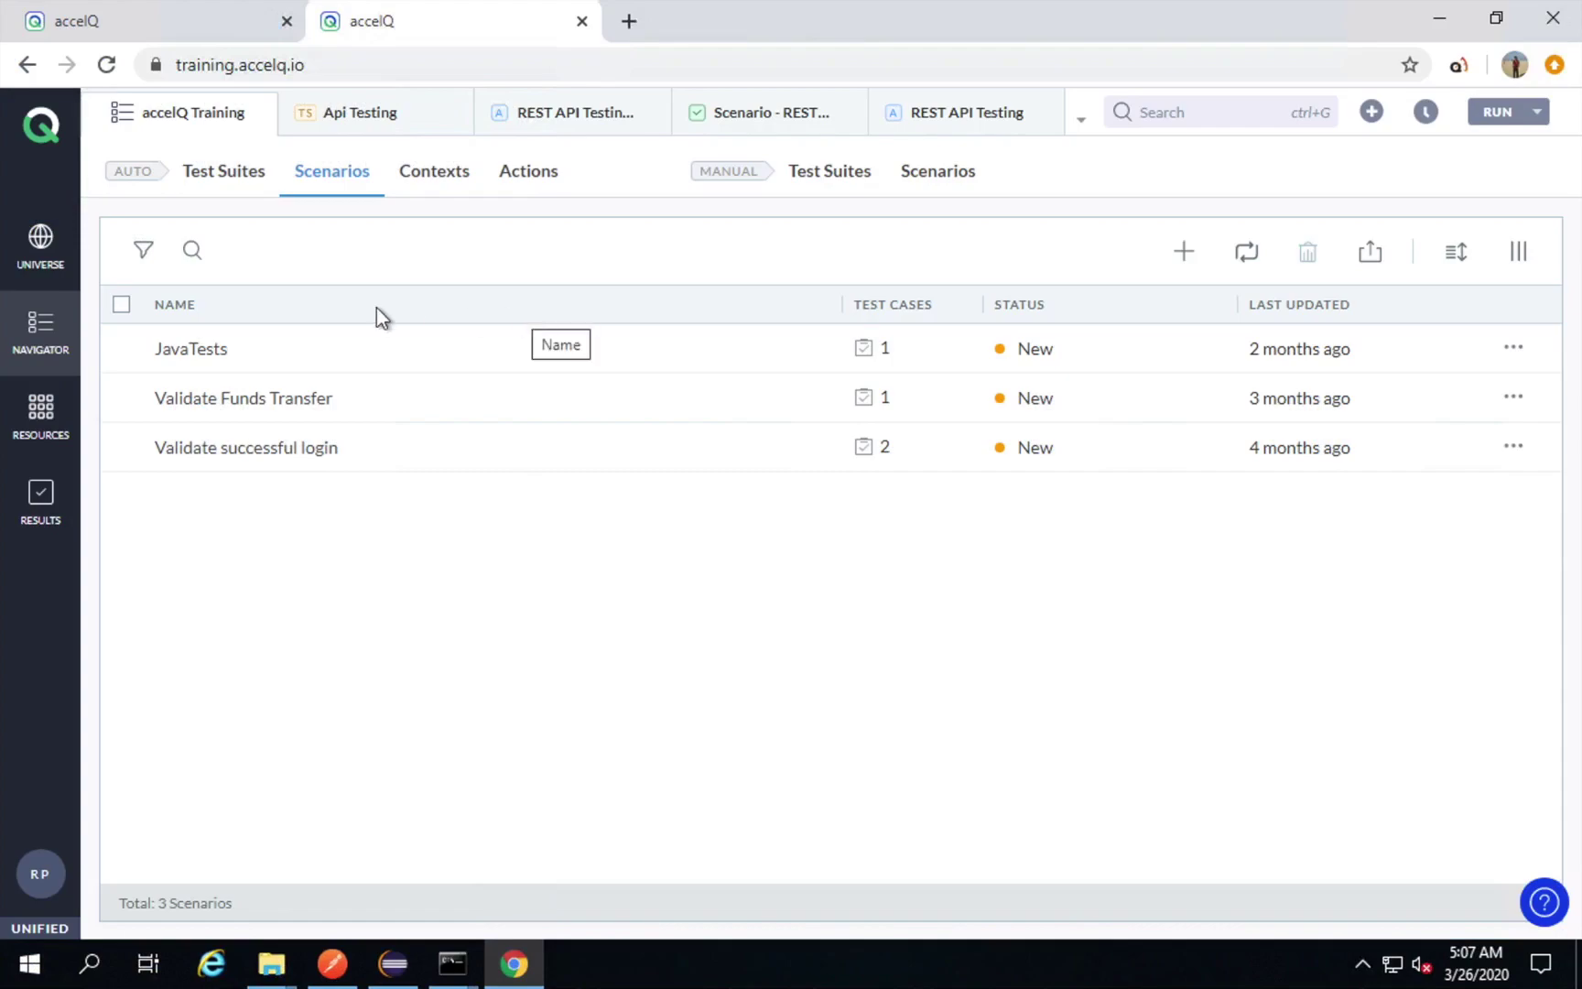
# Return to the Notes document and add the line "Step 1 : Create a new context" below the agenda topics.
pyautogui.hotkey('ctrl', 'Left')
pyautogui.click(608, 682)
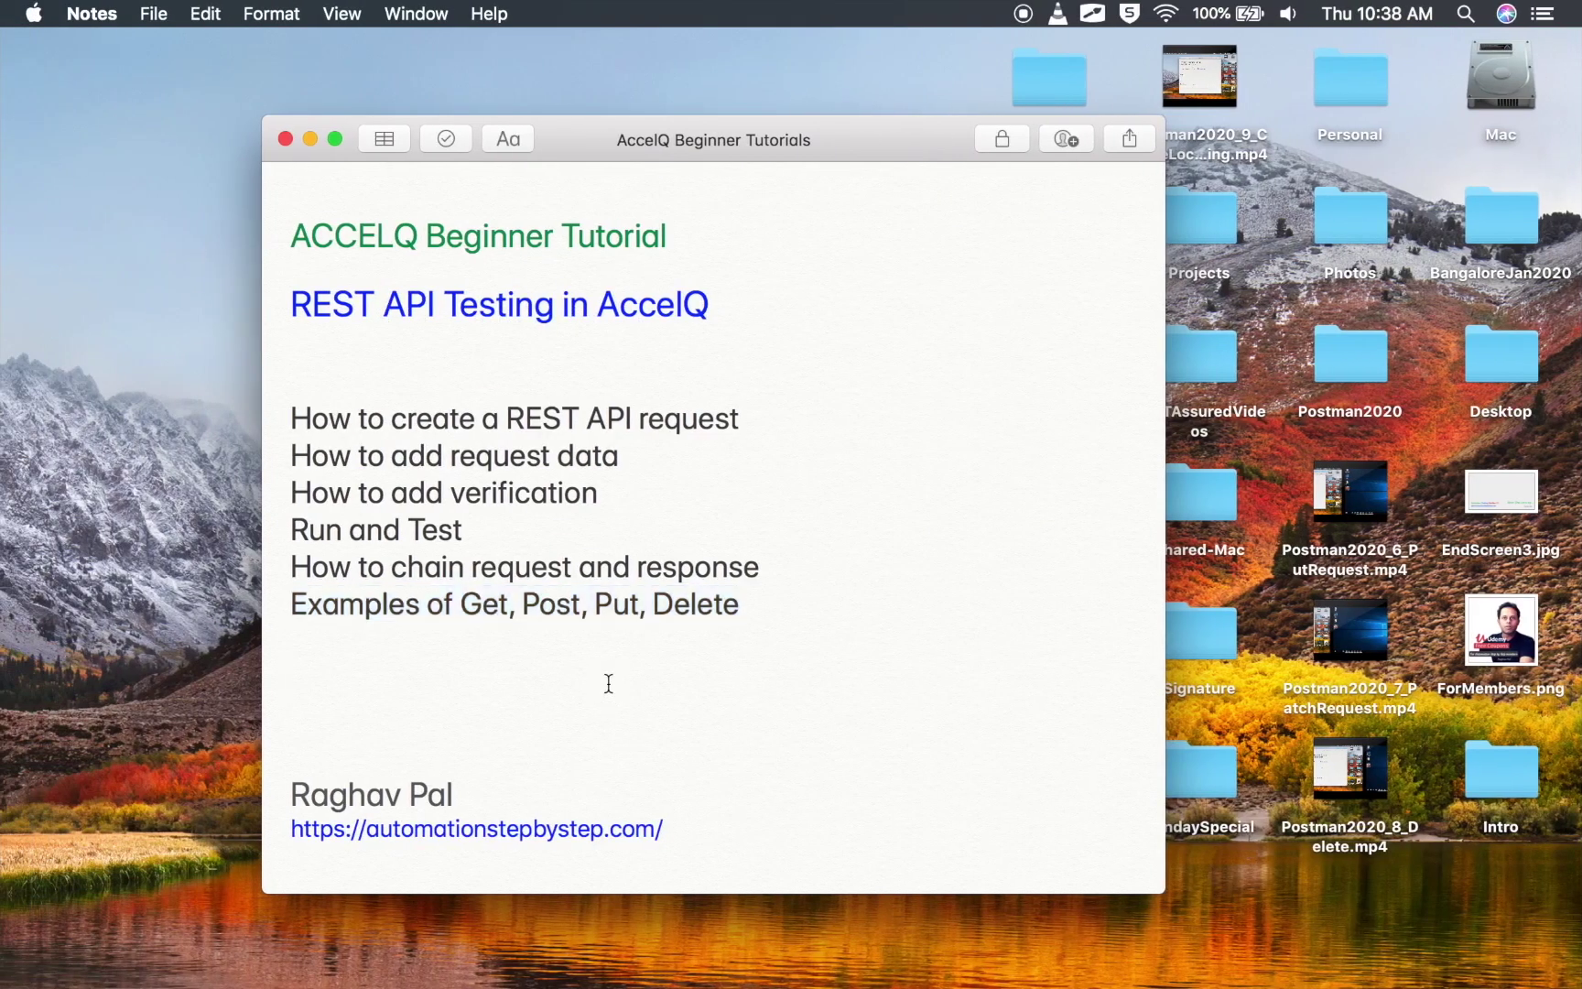
pyautogui.scroll(-2, 609, 683)
pyautogui.scroll(-2, 609, 683)
pyautogui.write('Ste')
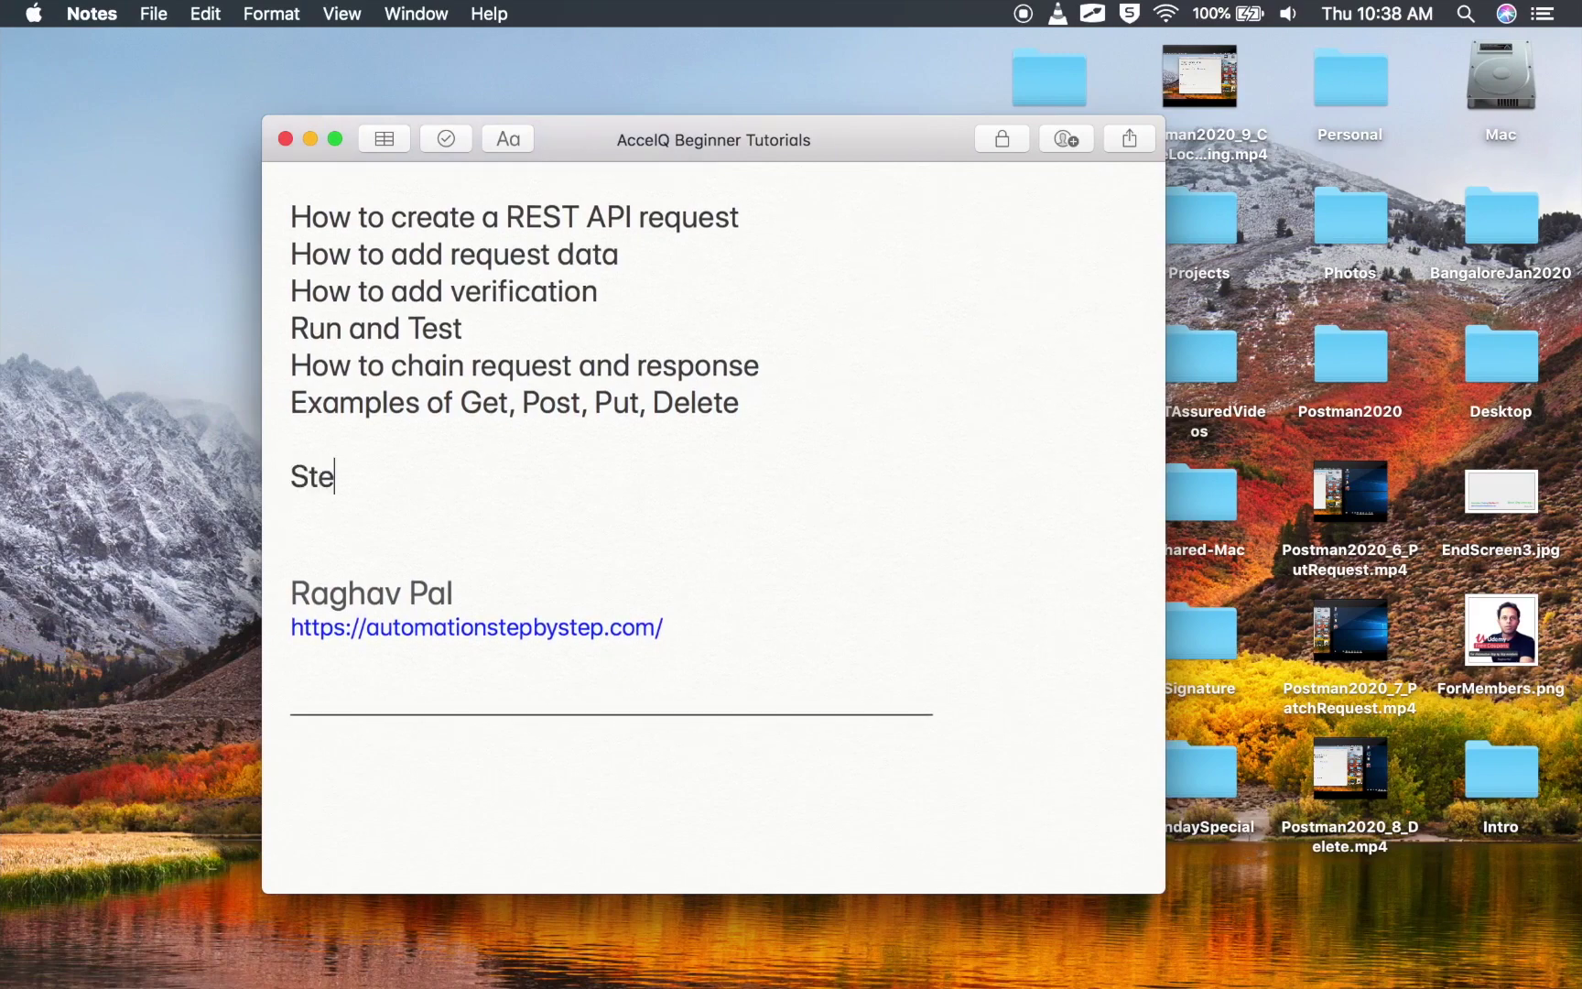
pyautogui.write('p 1 : Create a new ')
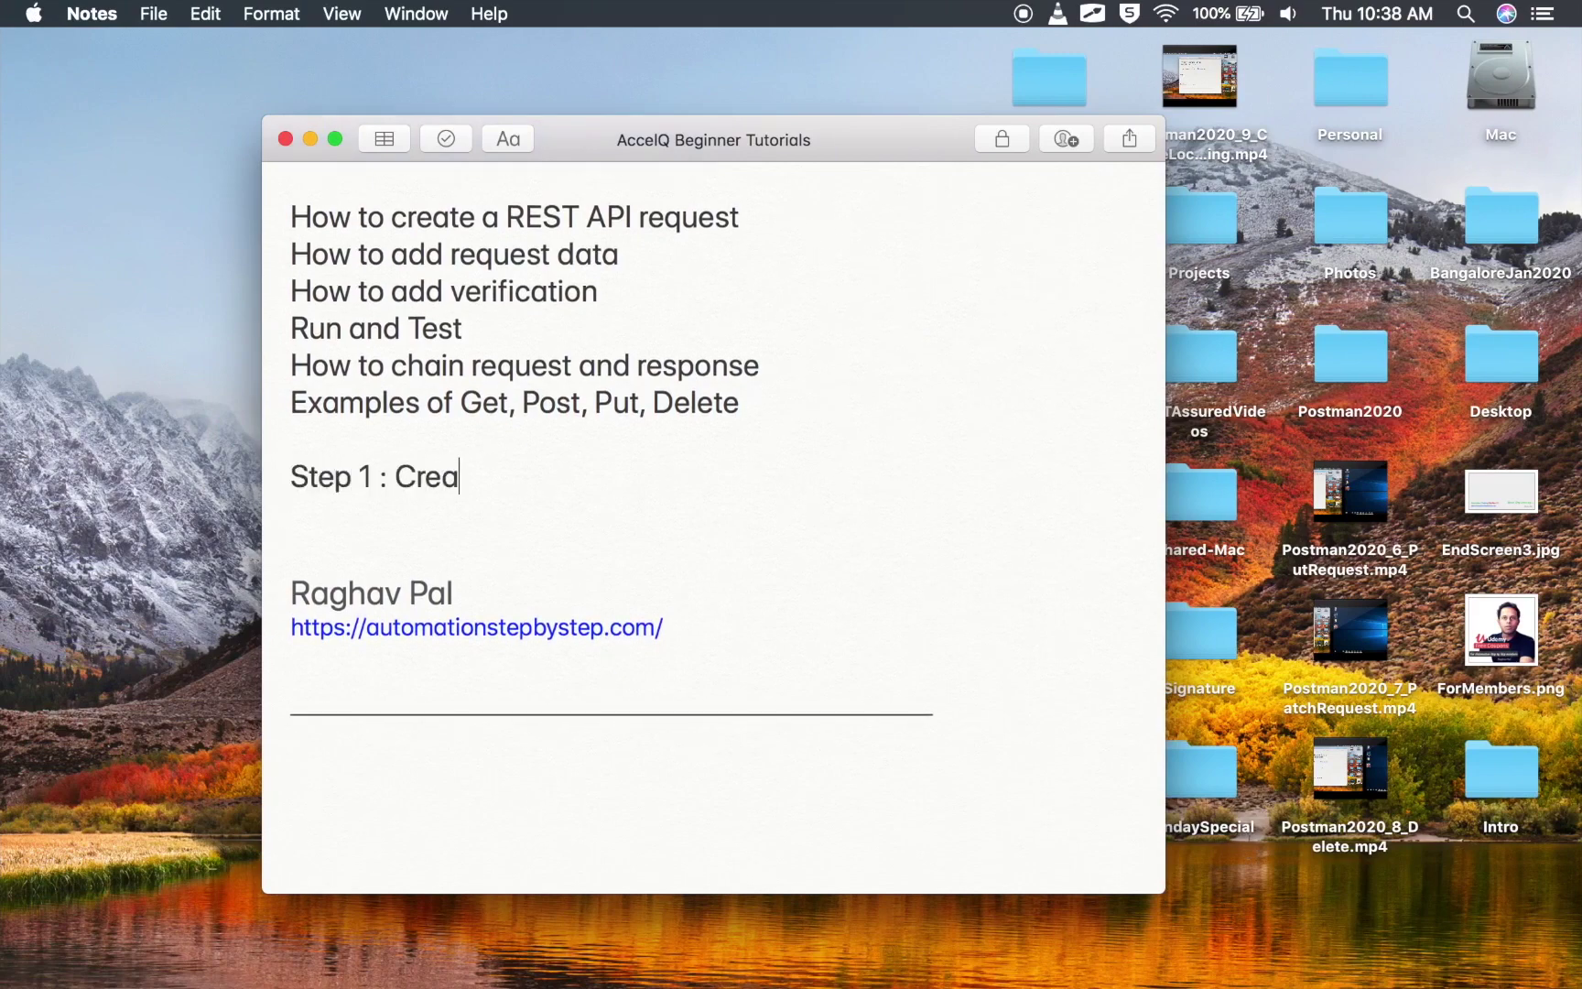
pyautogui.write('context')
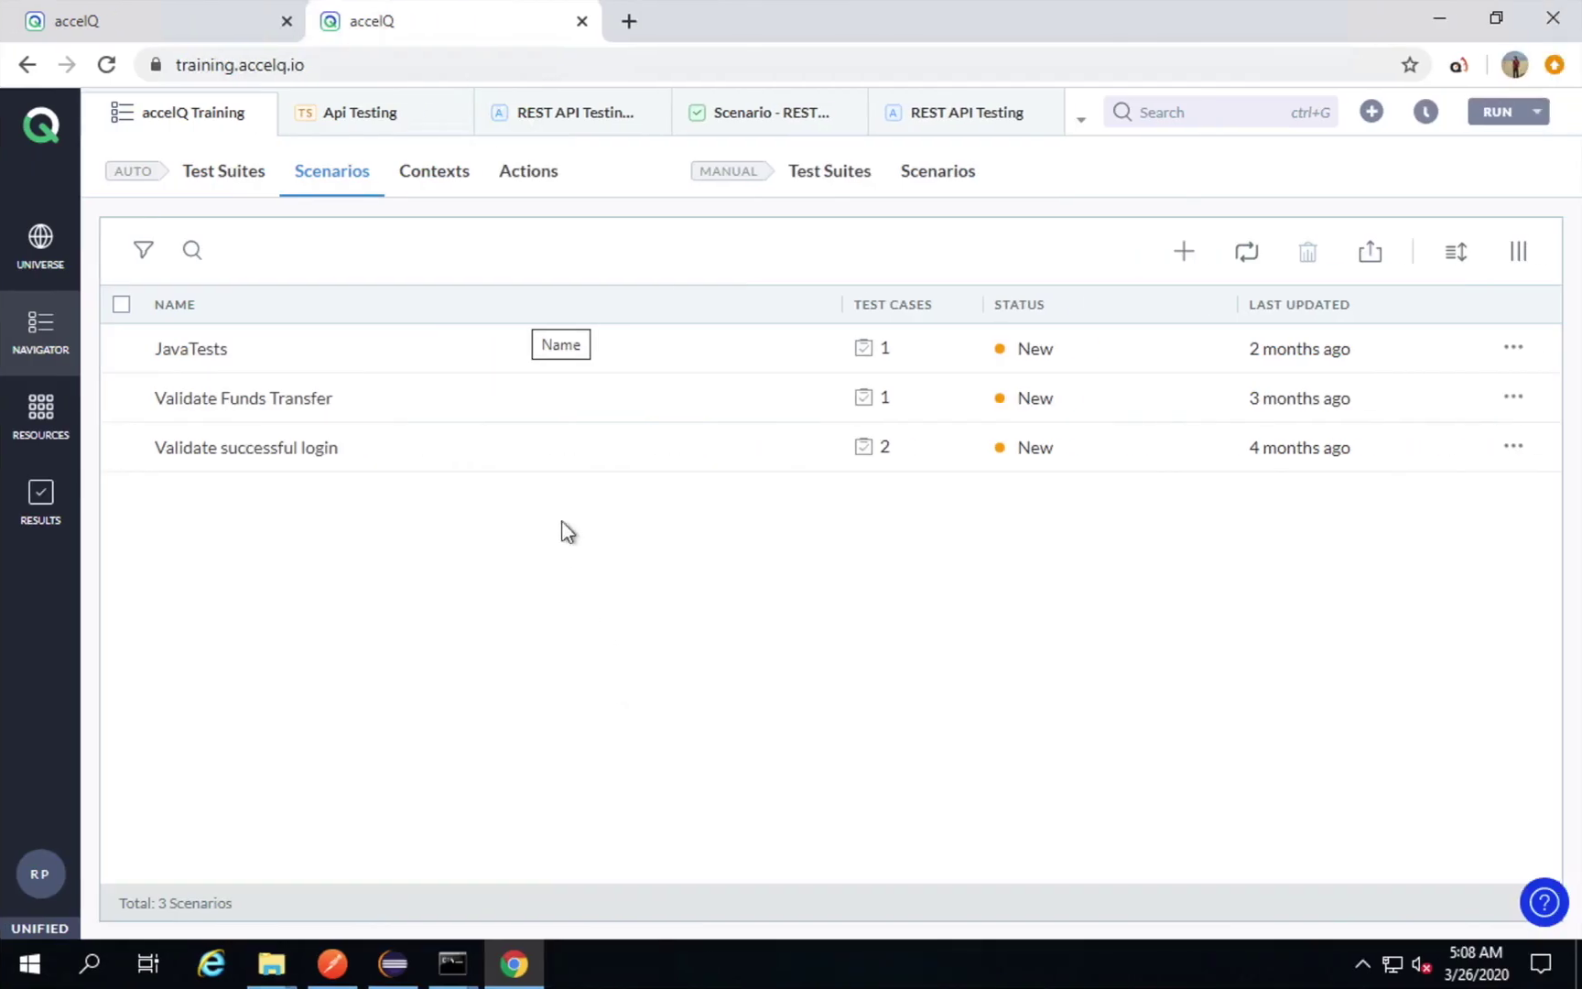
# Start a new context in accelQ and set its type to Library Context.
pyautogui.click(434, 173)
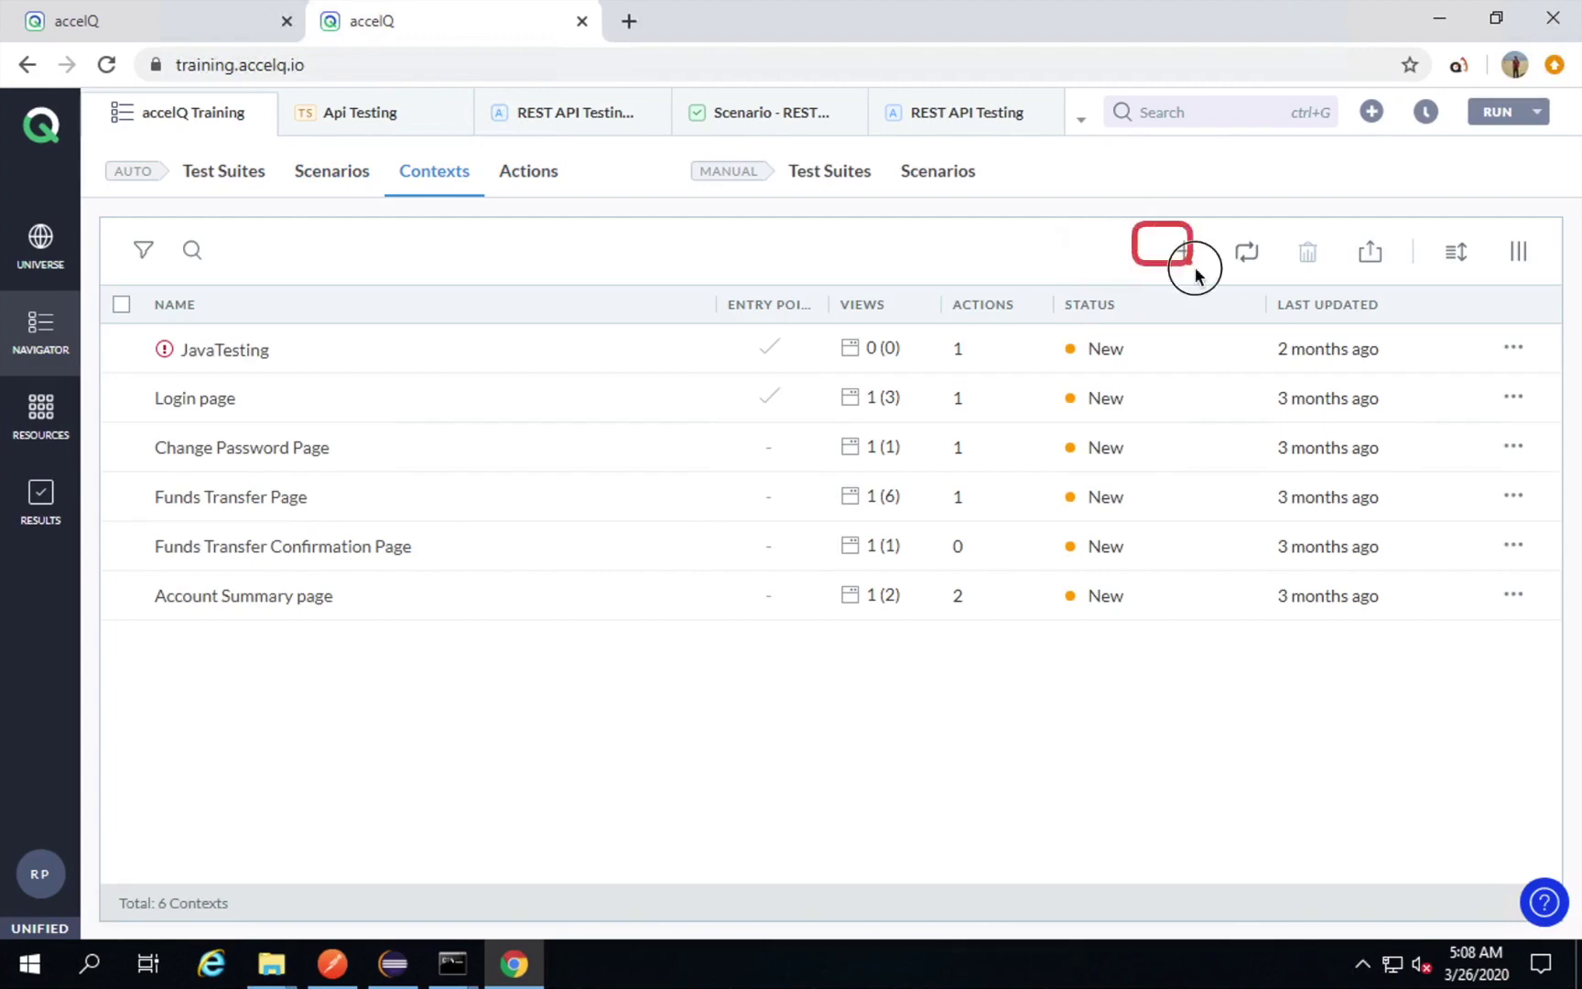
pyautogui.click(1370, 112)
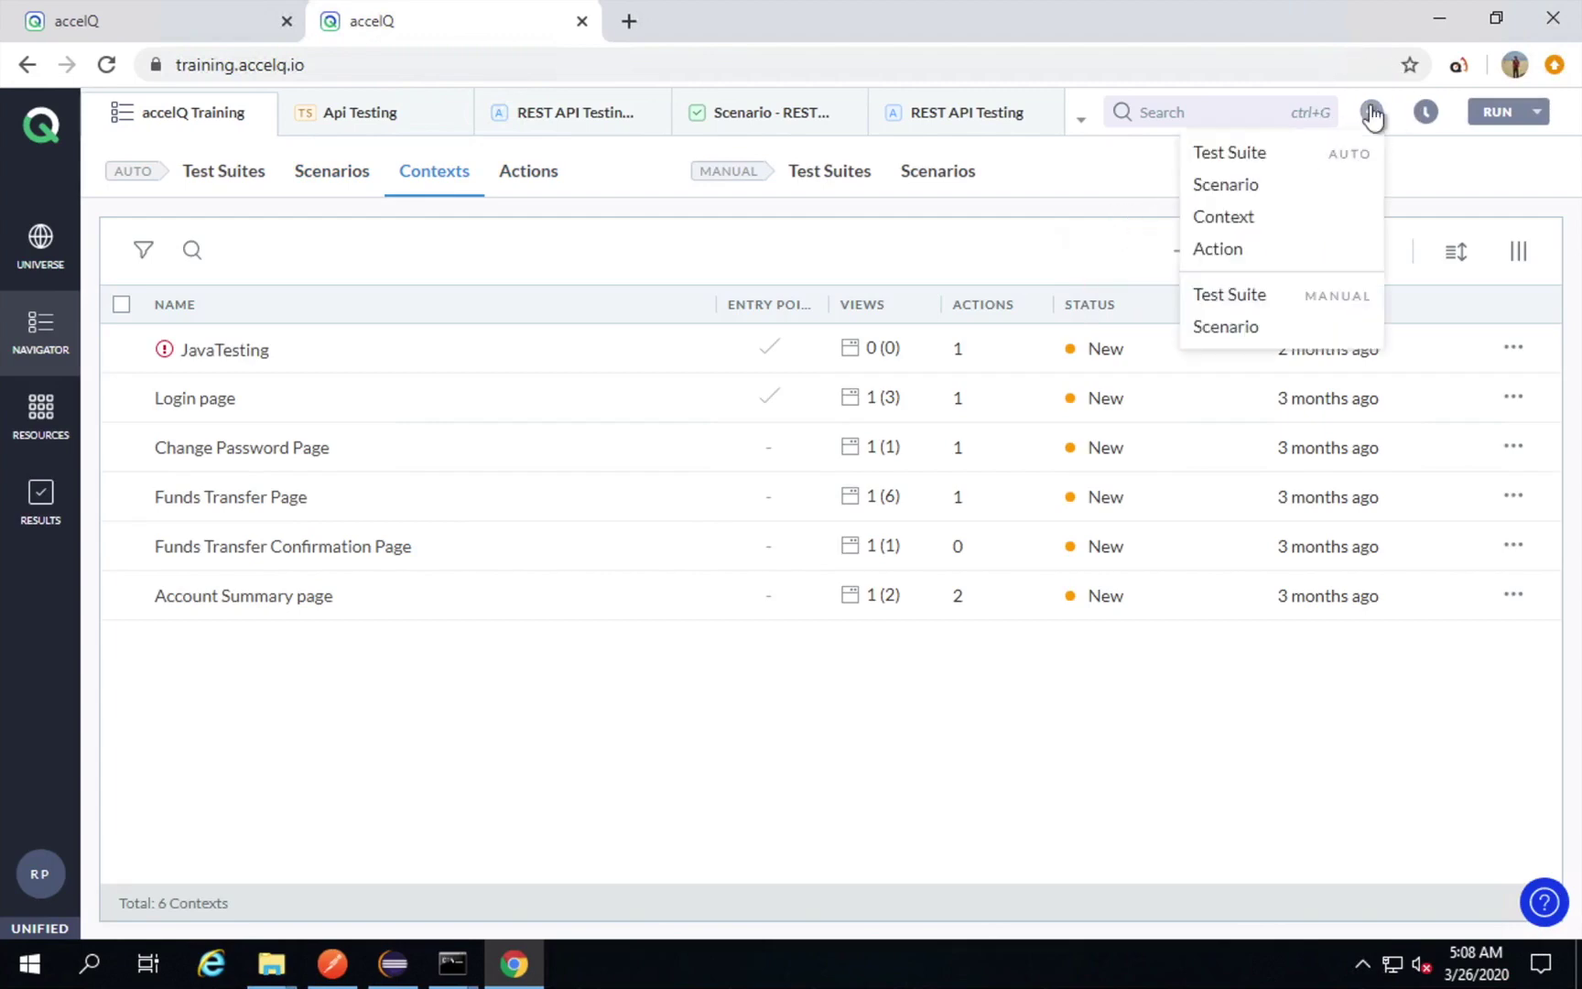
pyautogui.click(1231, 220)
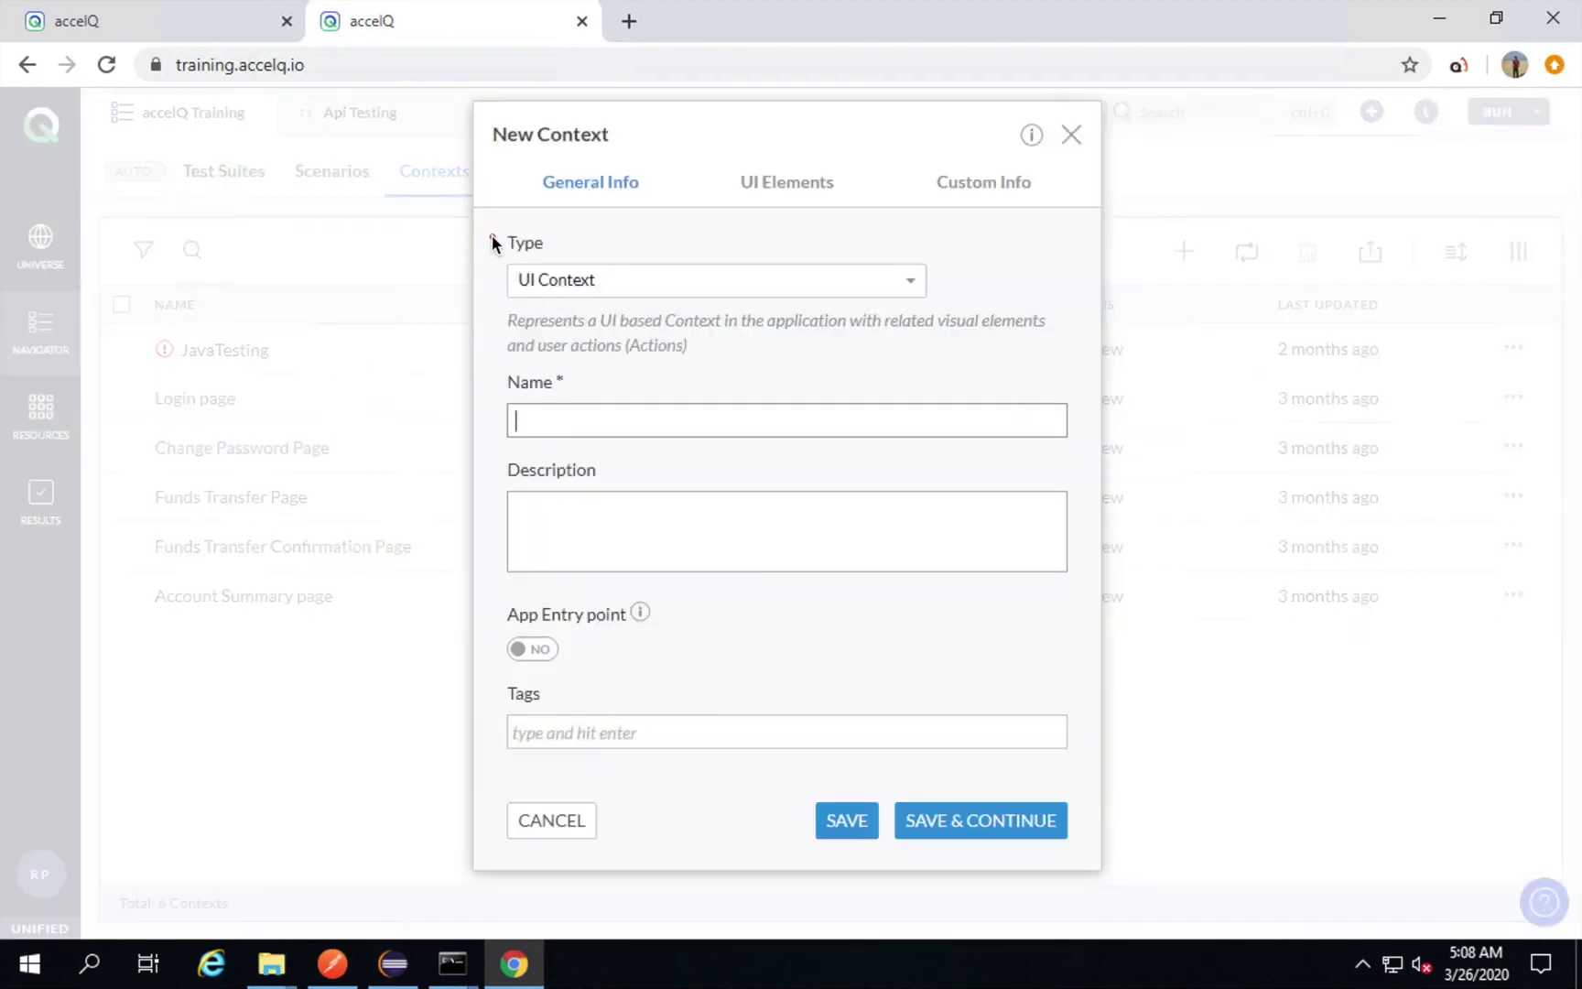
pyautogui.click(915, 284)
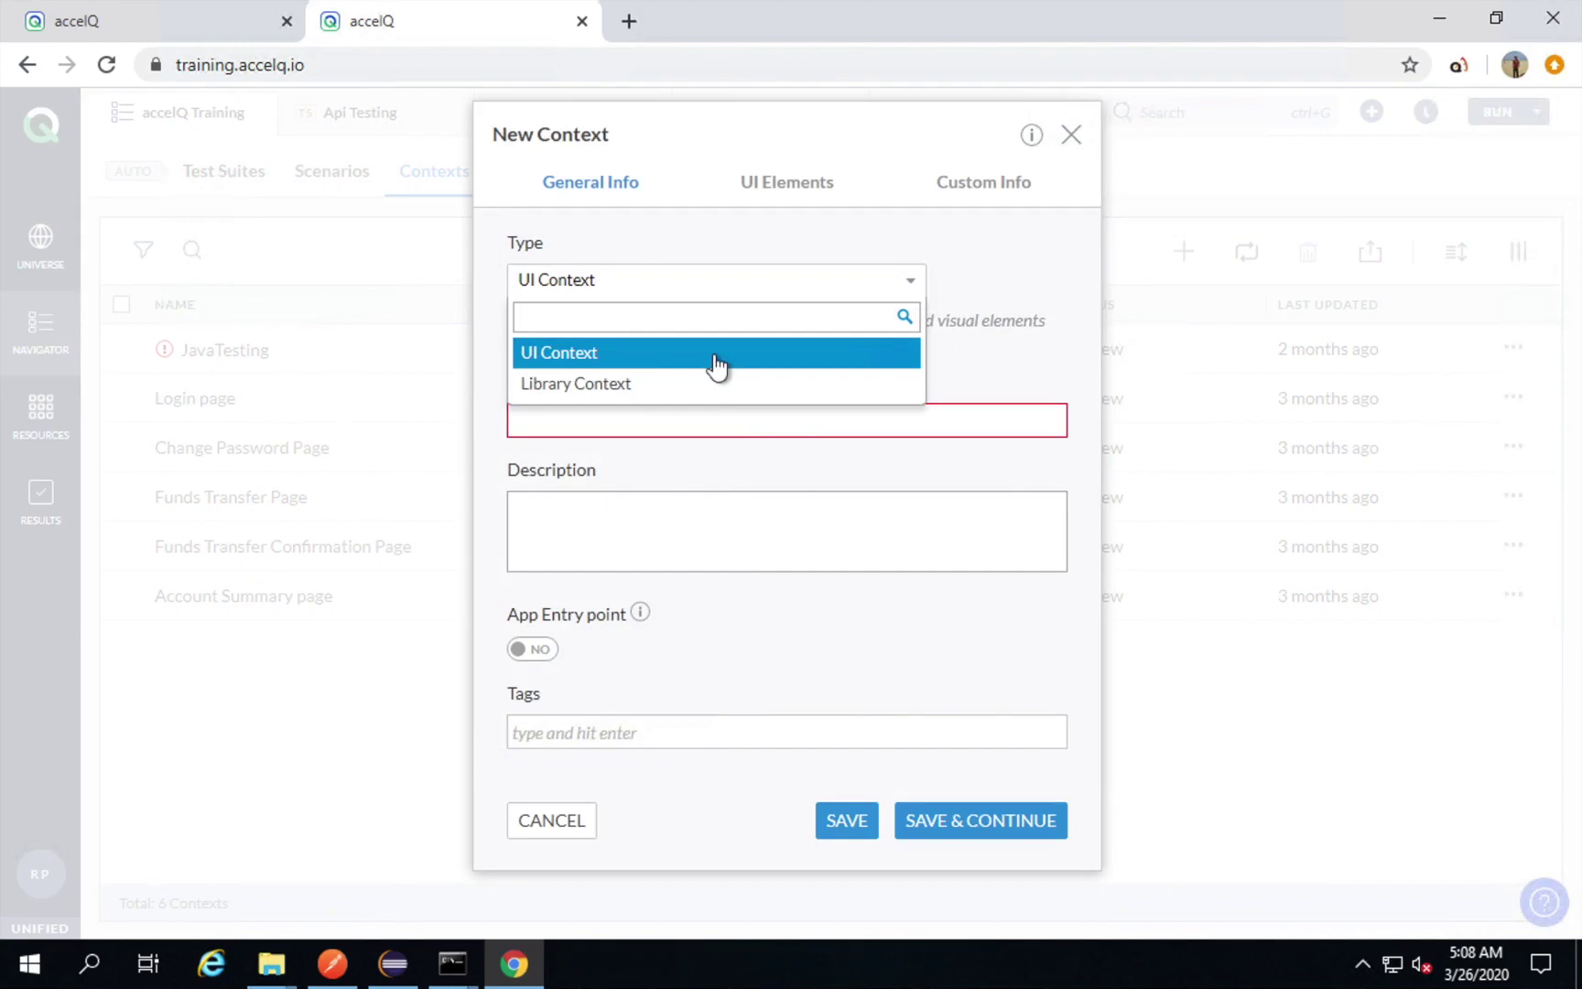
pyautogui.click(646, 390)
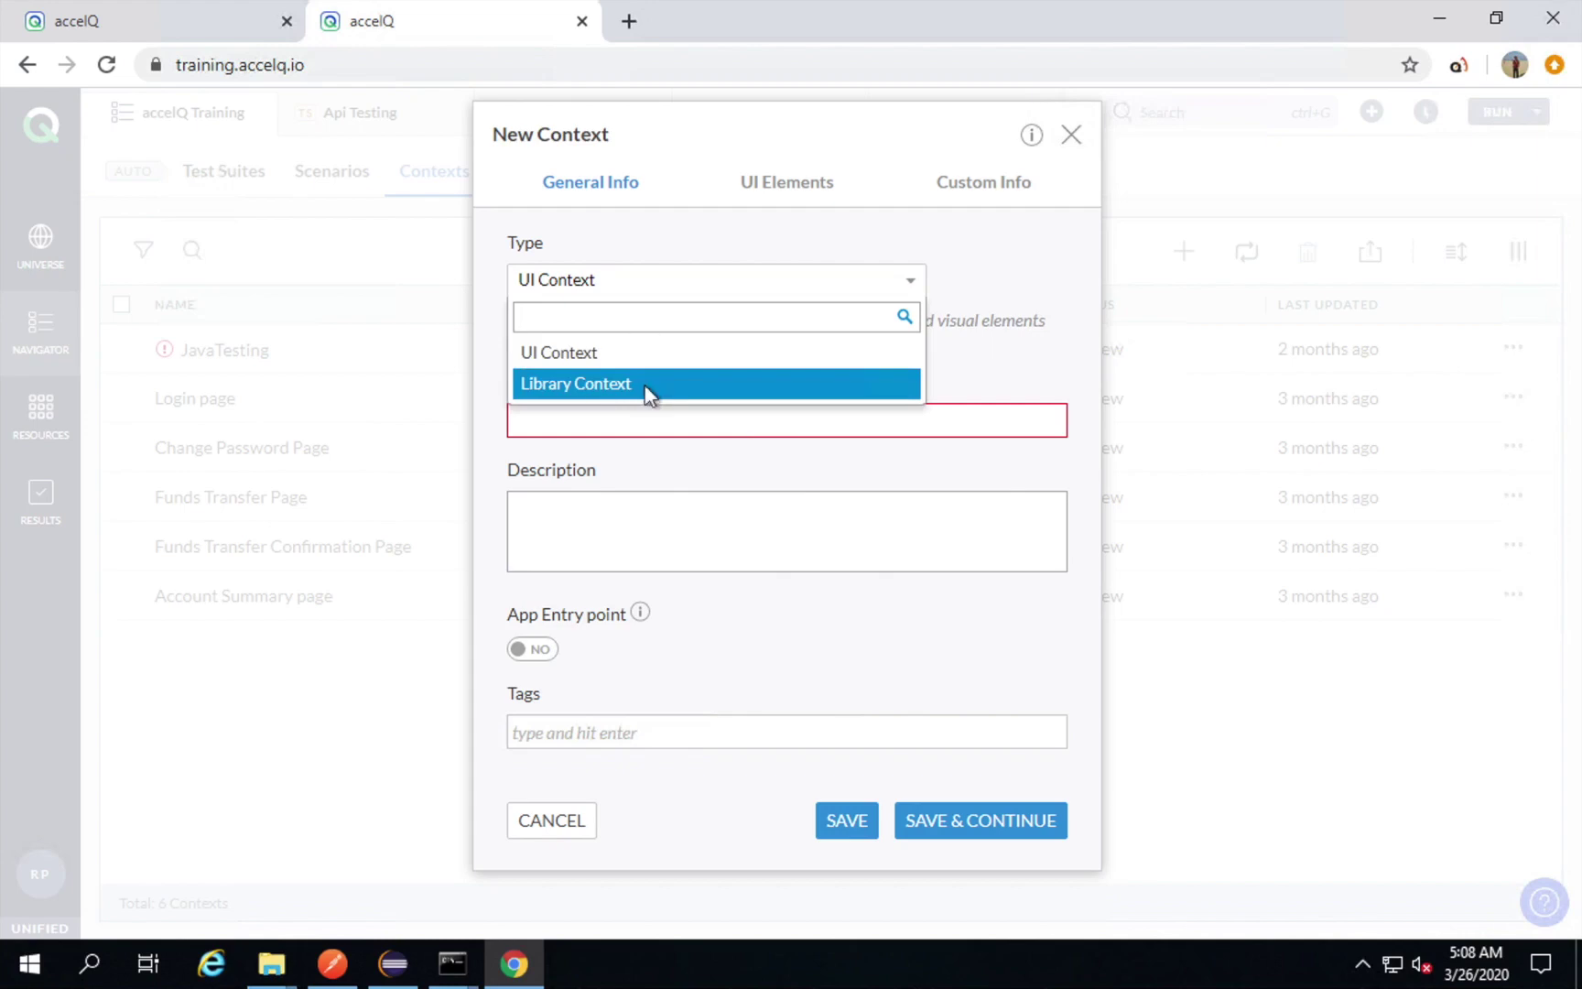
pyautogui.press('Return')
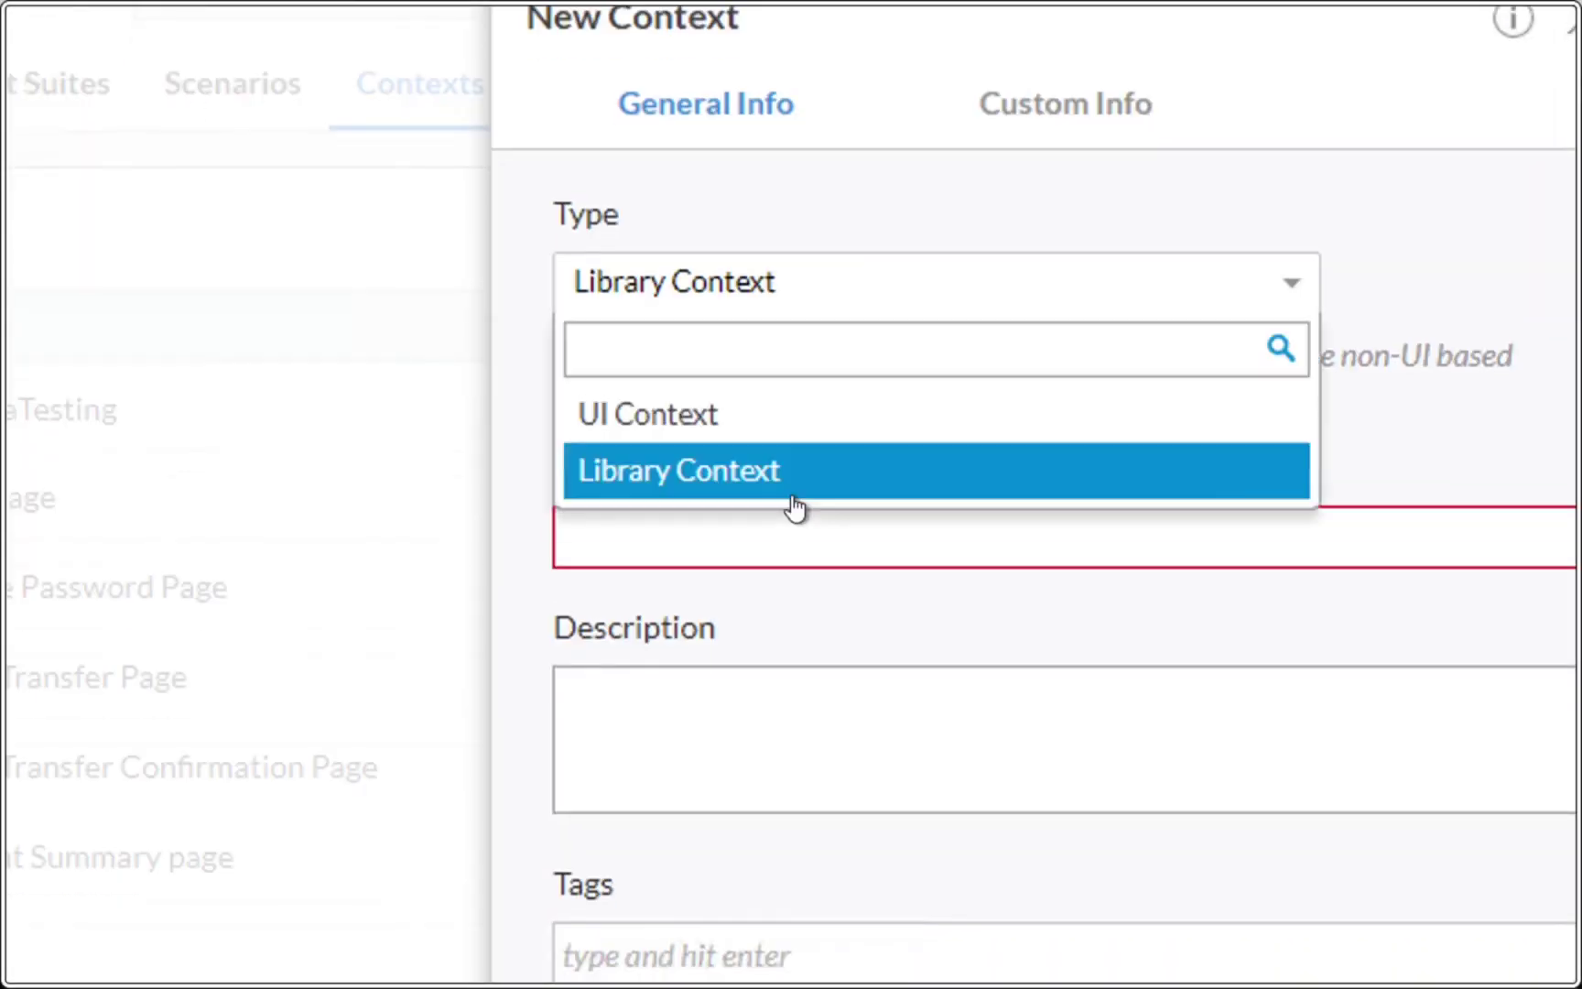
pyautogui.click(792, 495)
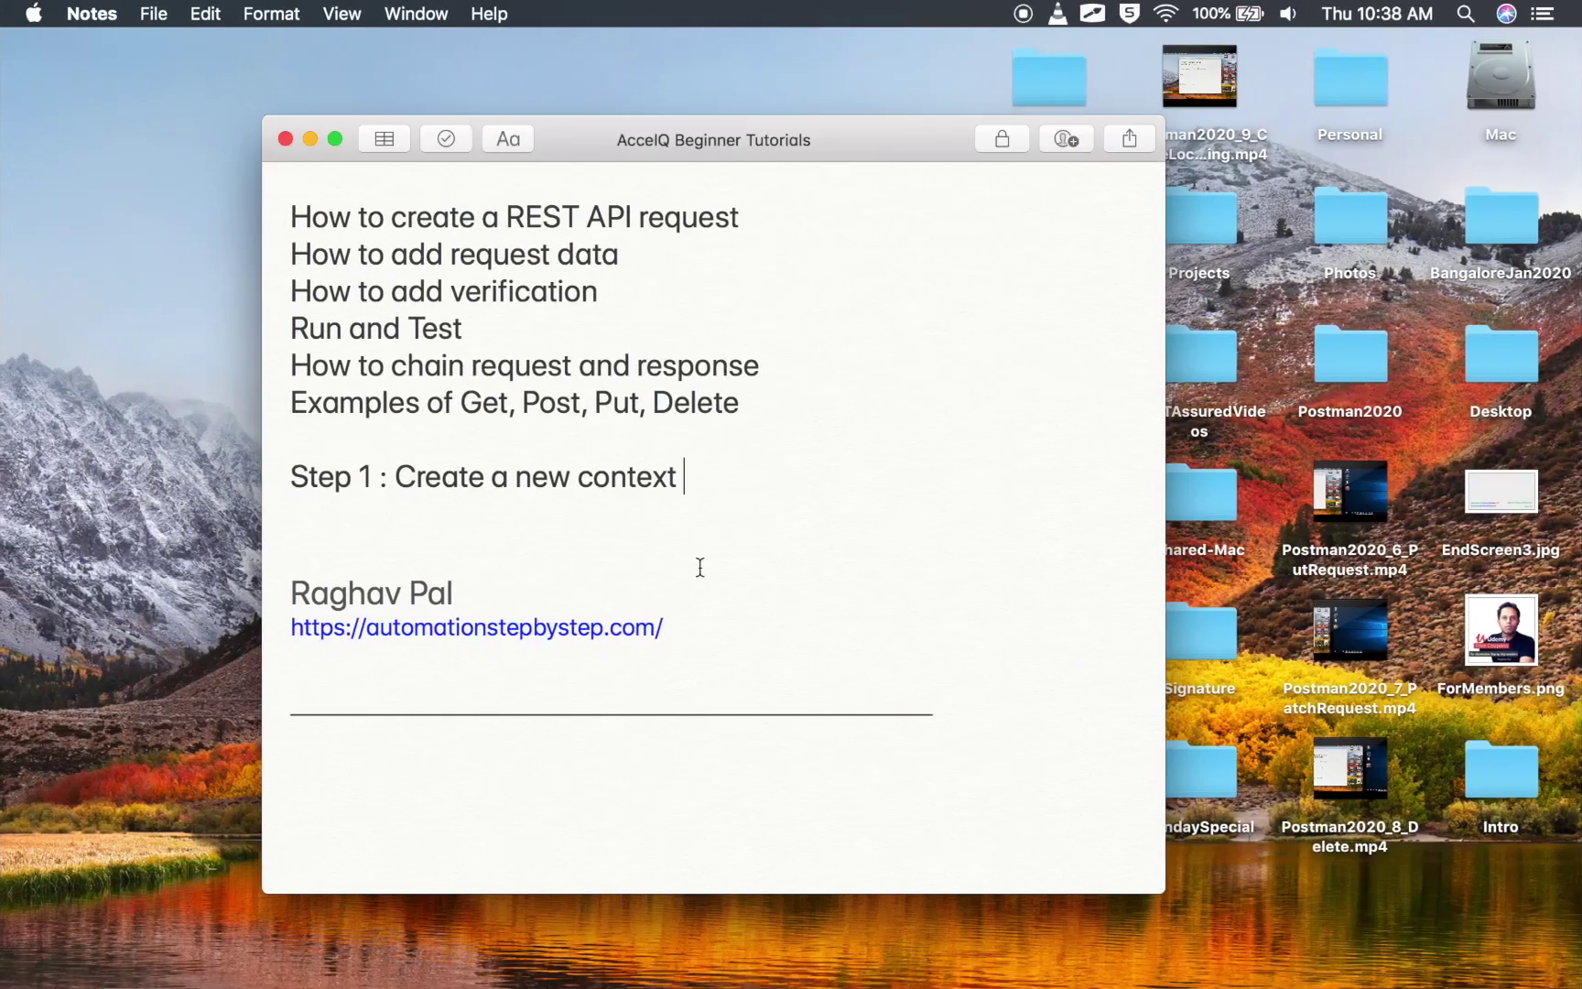
# In the Notes document, append "(Library Context)" to the Step 1 line and start a new line "Step 2 :" below it.
pyautogui.write('(Library Con')
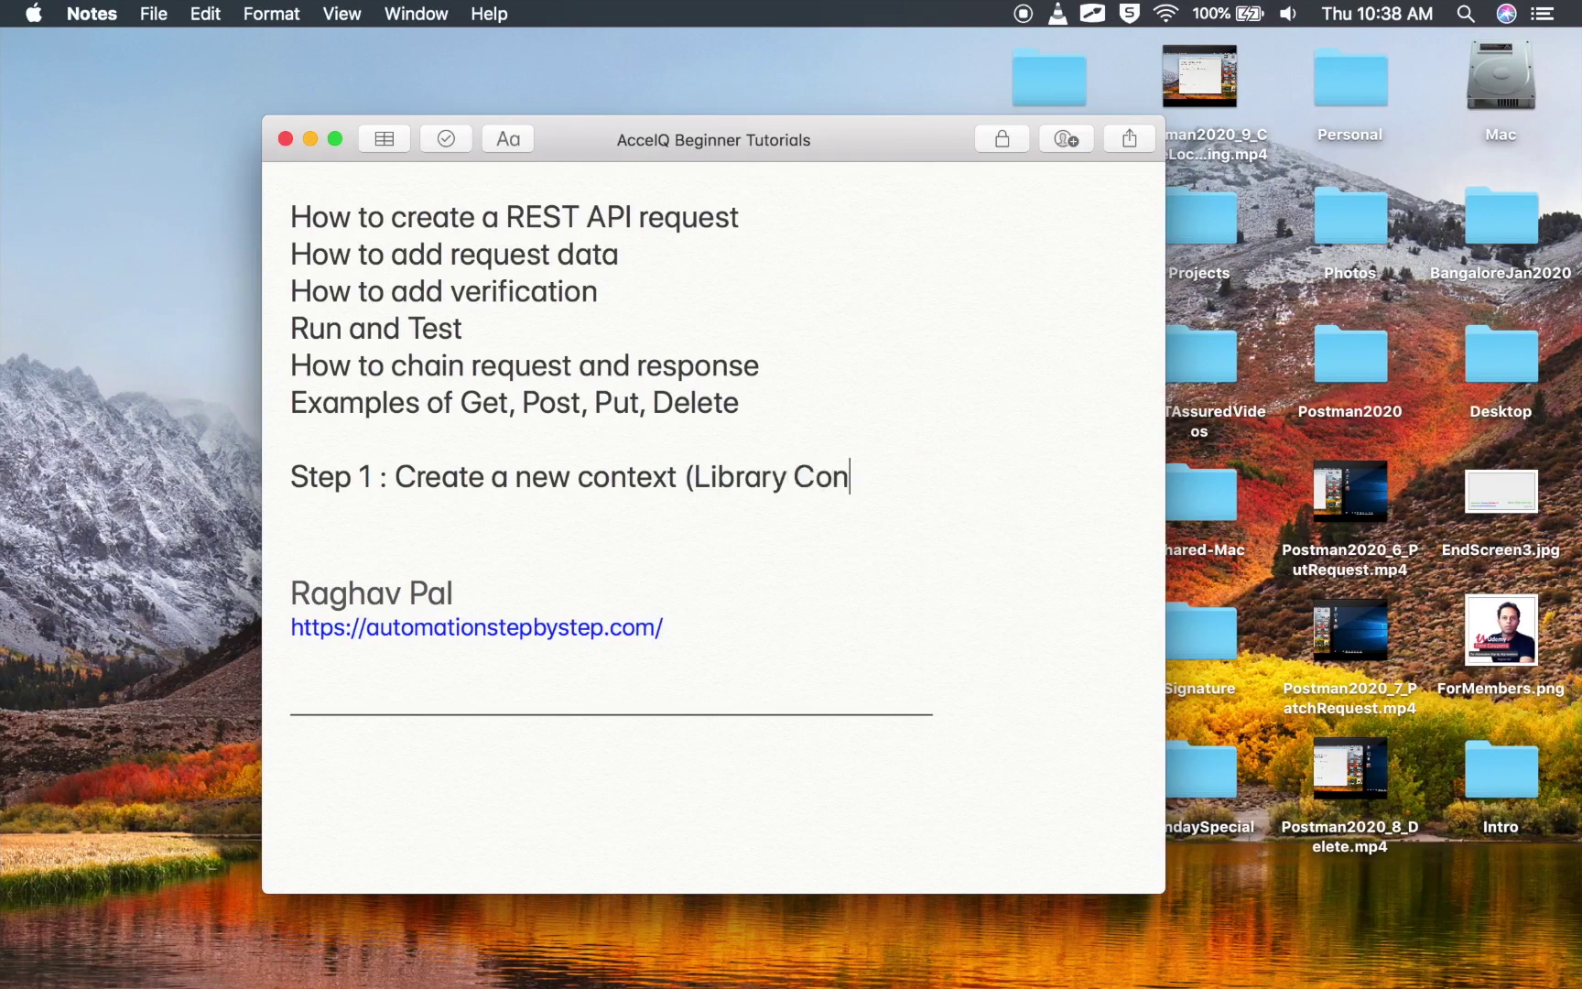
pyautogui.write('text)')
pyautogui.press('Return')
pyautogui.press('Return')
pyautogui.write('Step 2 ')
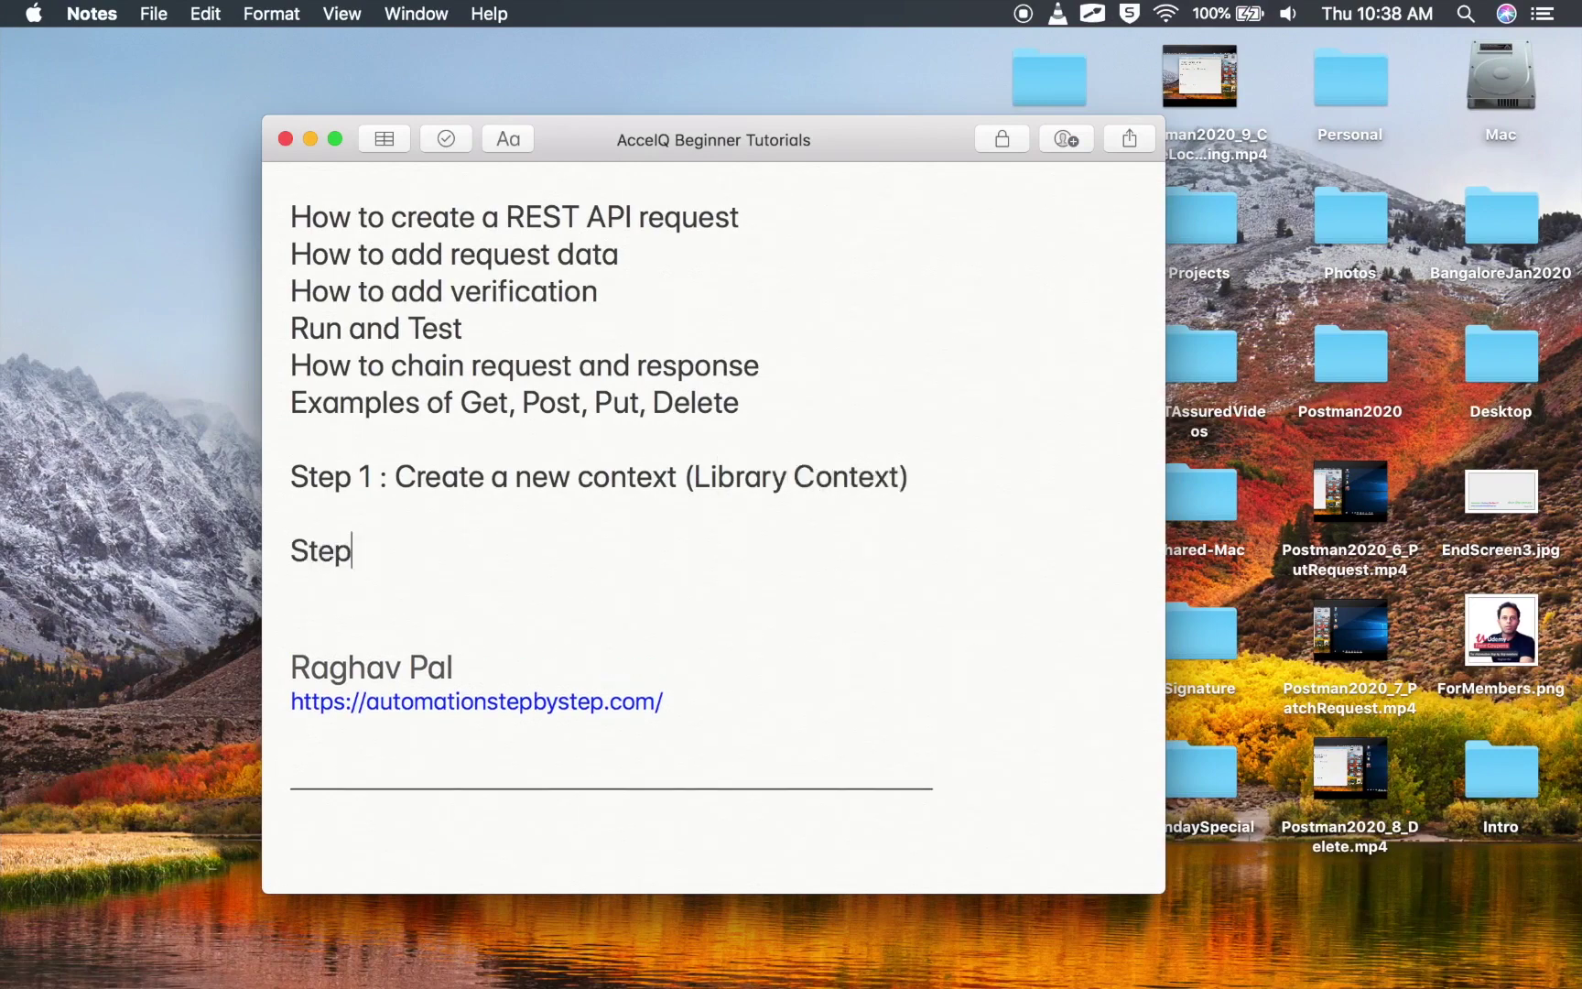
pyautogui.write(':')
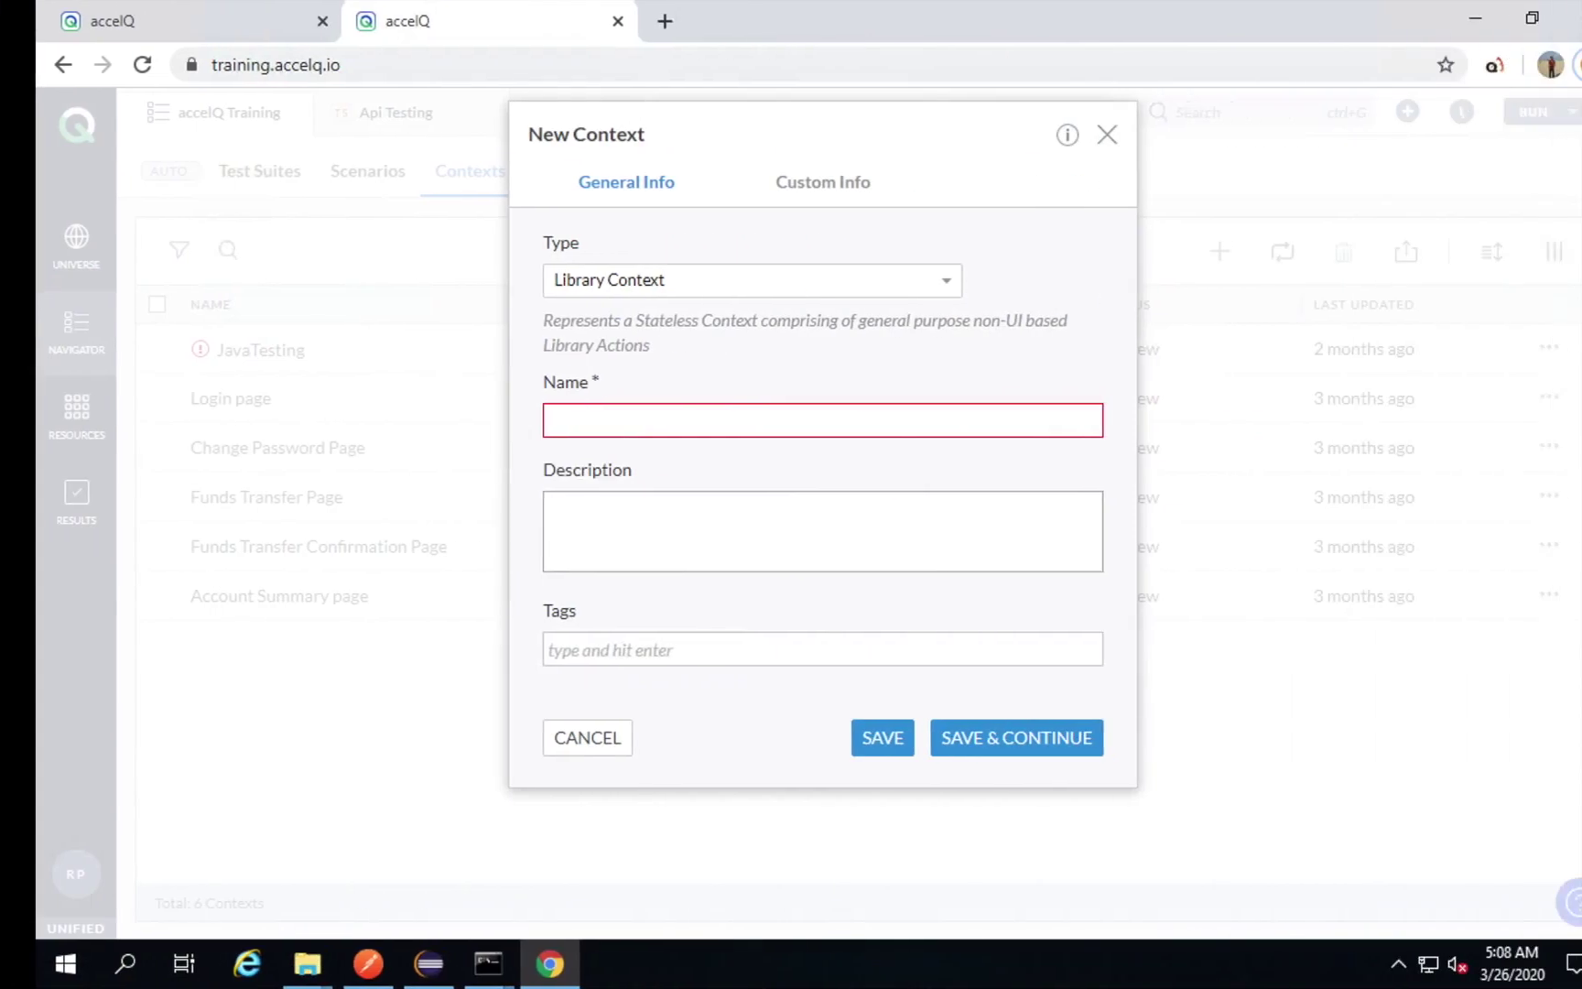
# Name the new library context "API Context" in accelQ, then save it and continue to its page.
pyautogui.click(624, 429)
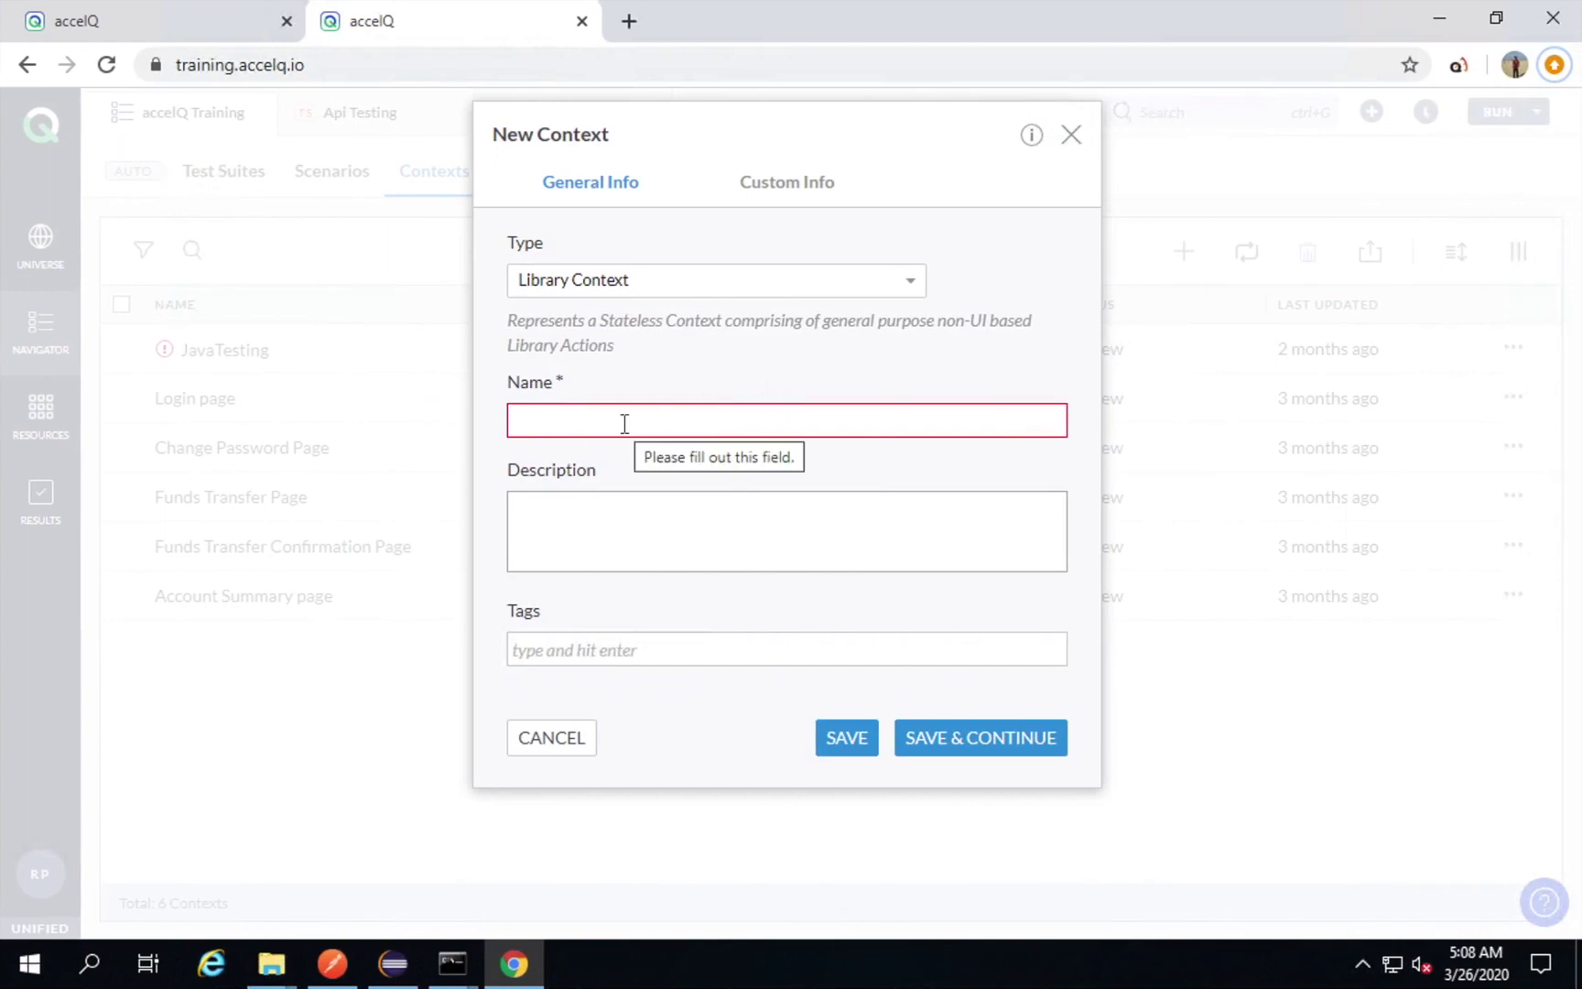
pyautogui.write('A')
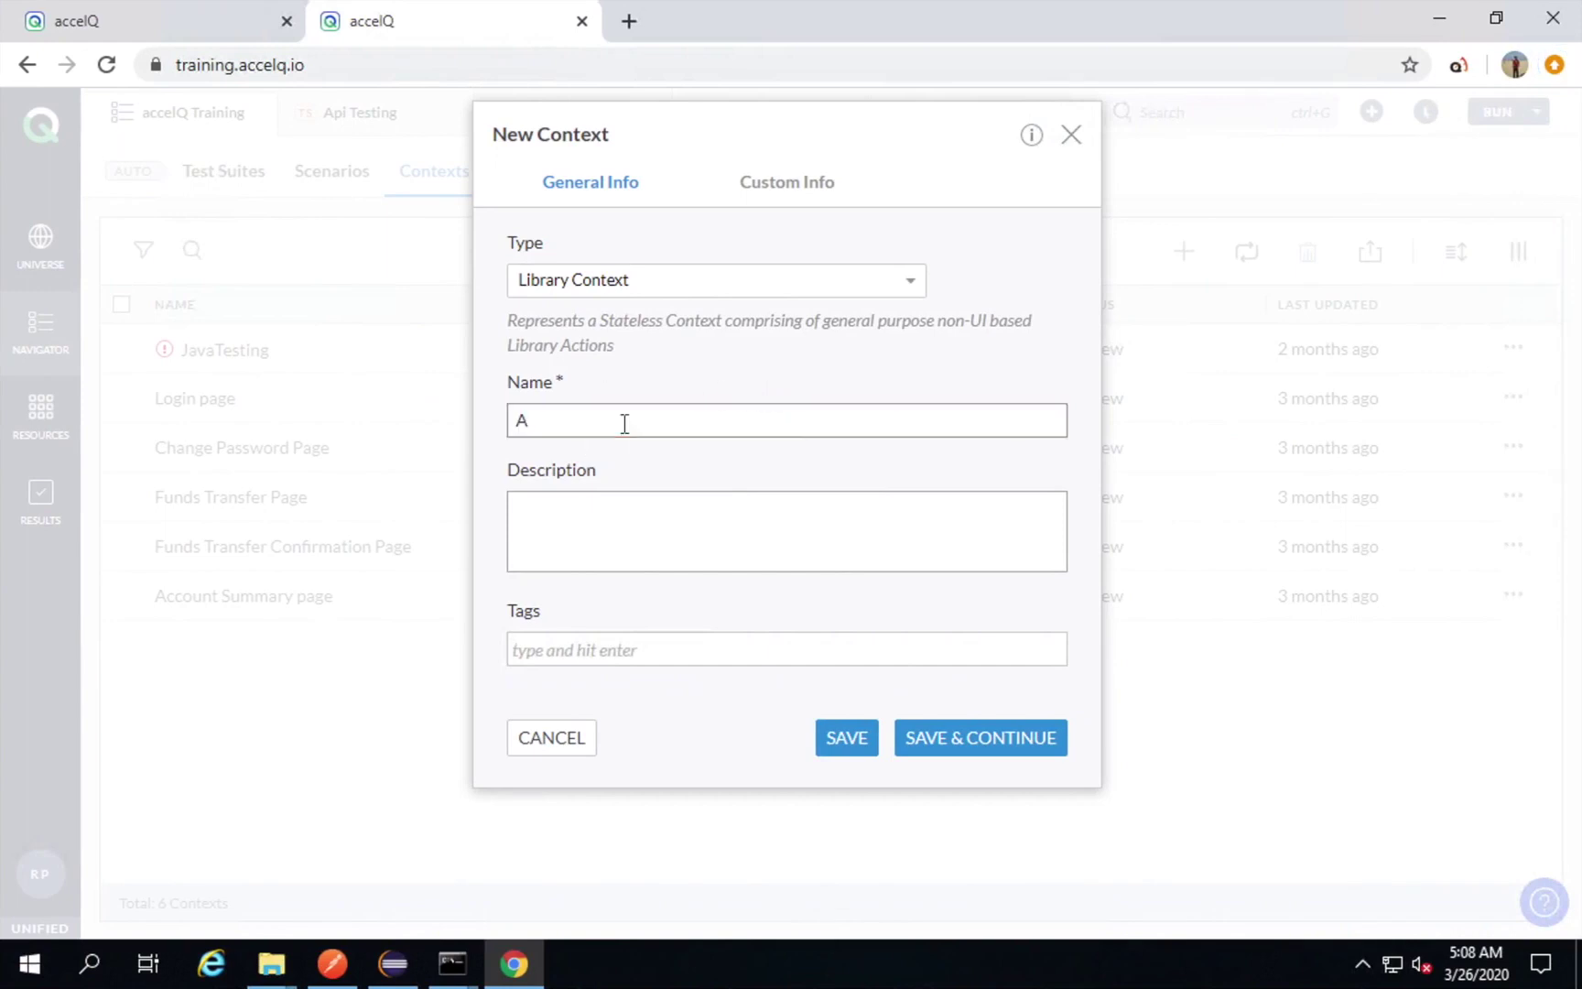
pyautogui.write('PI Context')
pyautogui.click(963, 738)
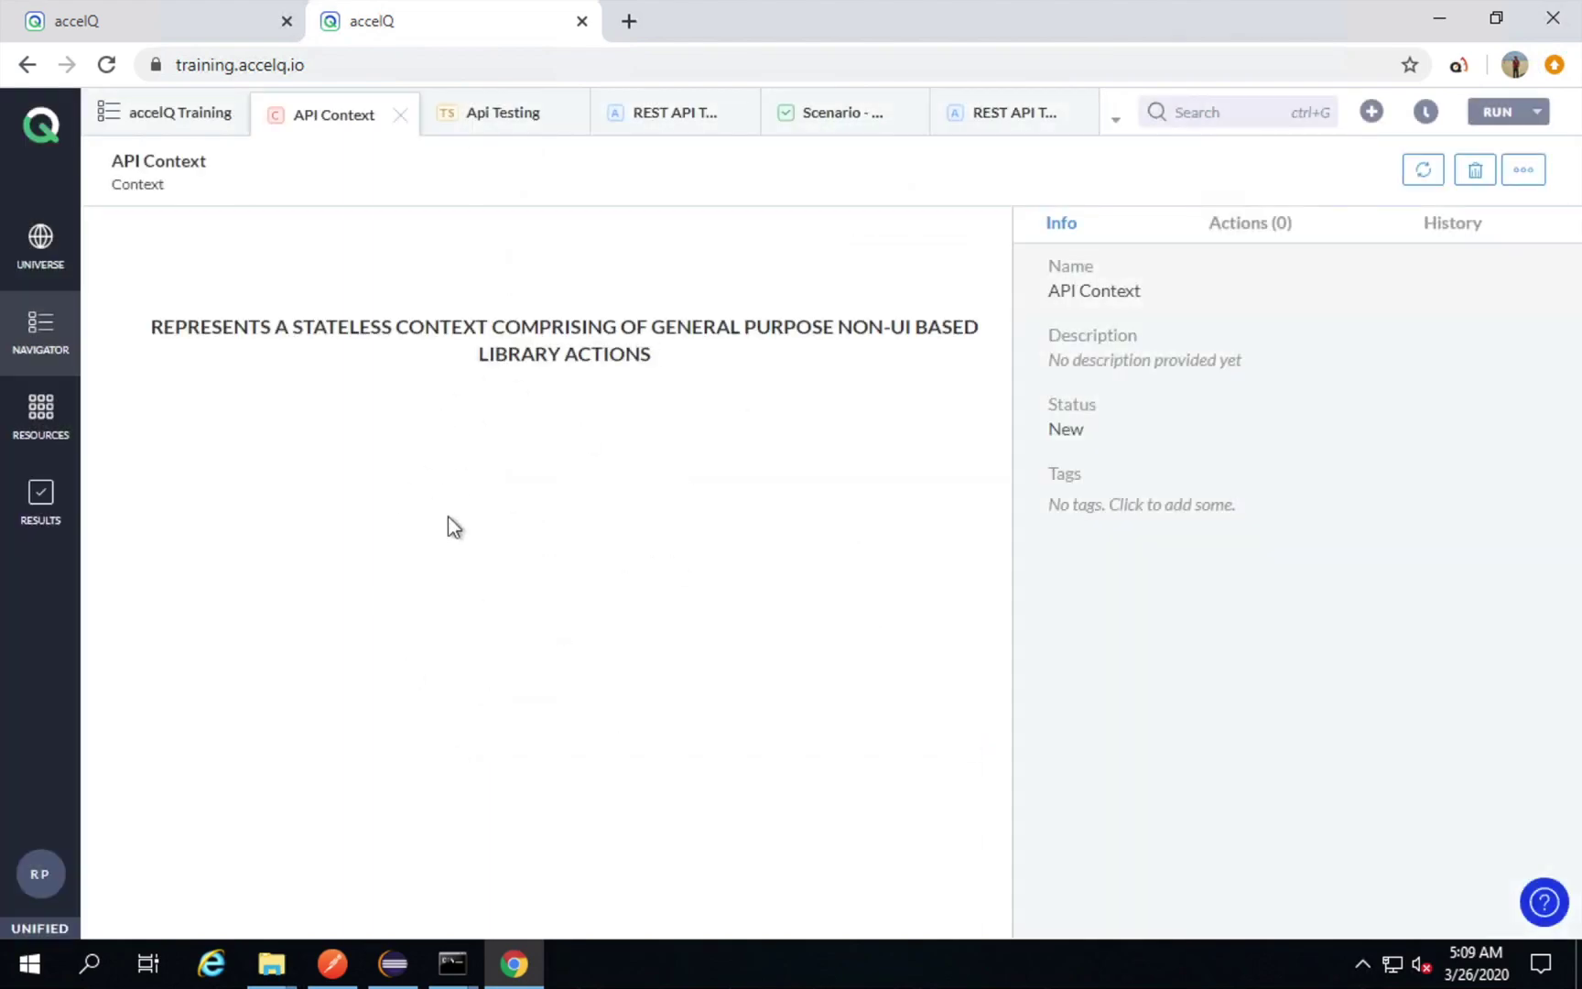
# Complete the Step 2 line in the Notes document with "Create Action".
pyautogui.hotkey('ctrl', 'Left')
pyautogui.write('C')
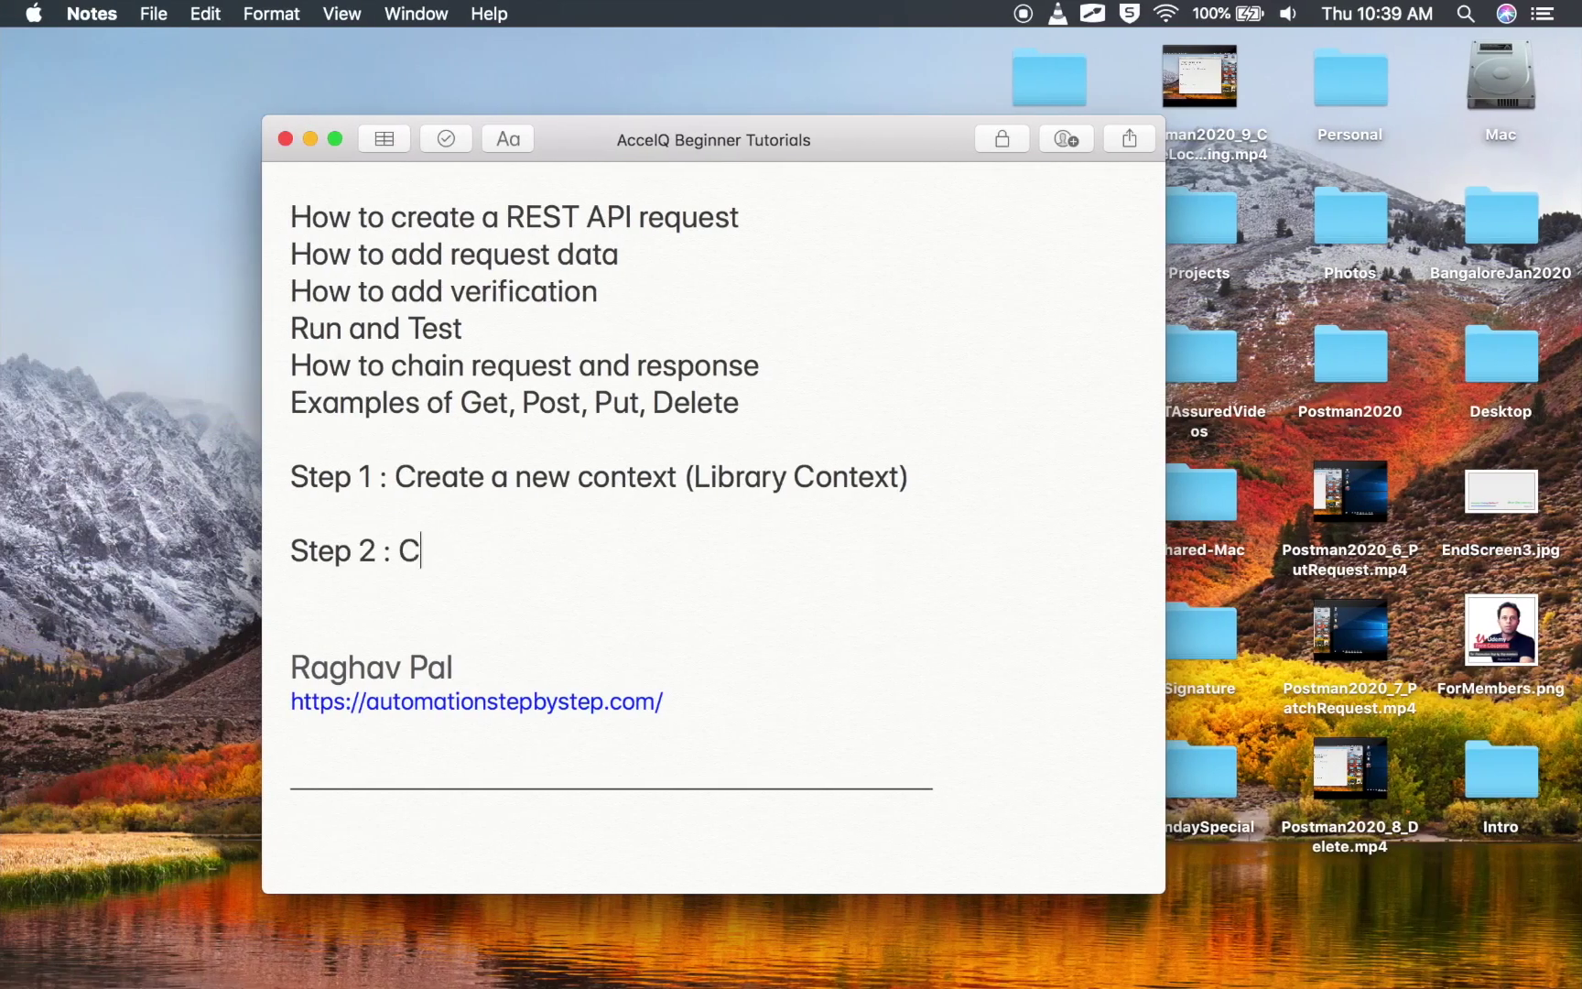
pyautogui.write('reate Action')
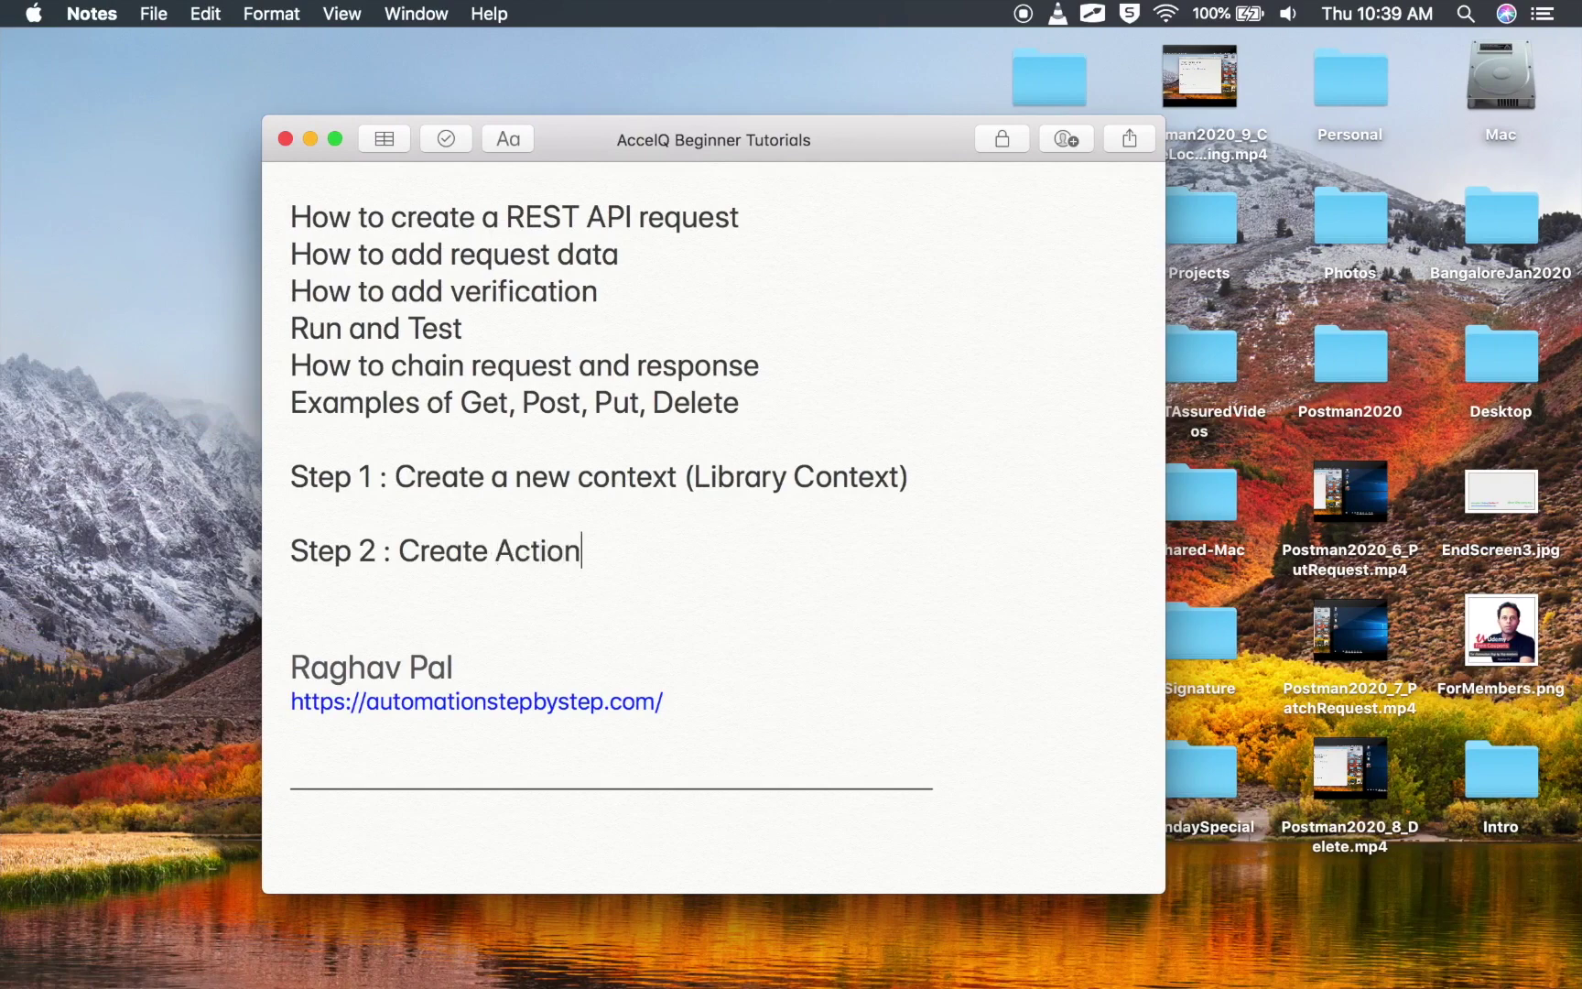
# In accelQ, create an action named "REST API Testing" for API Context, then save it and continue to its logic editor.
pyautogui.hotkey('ctrl', 'Right')
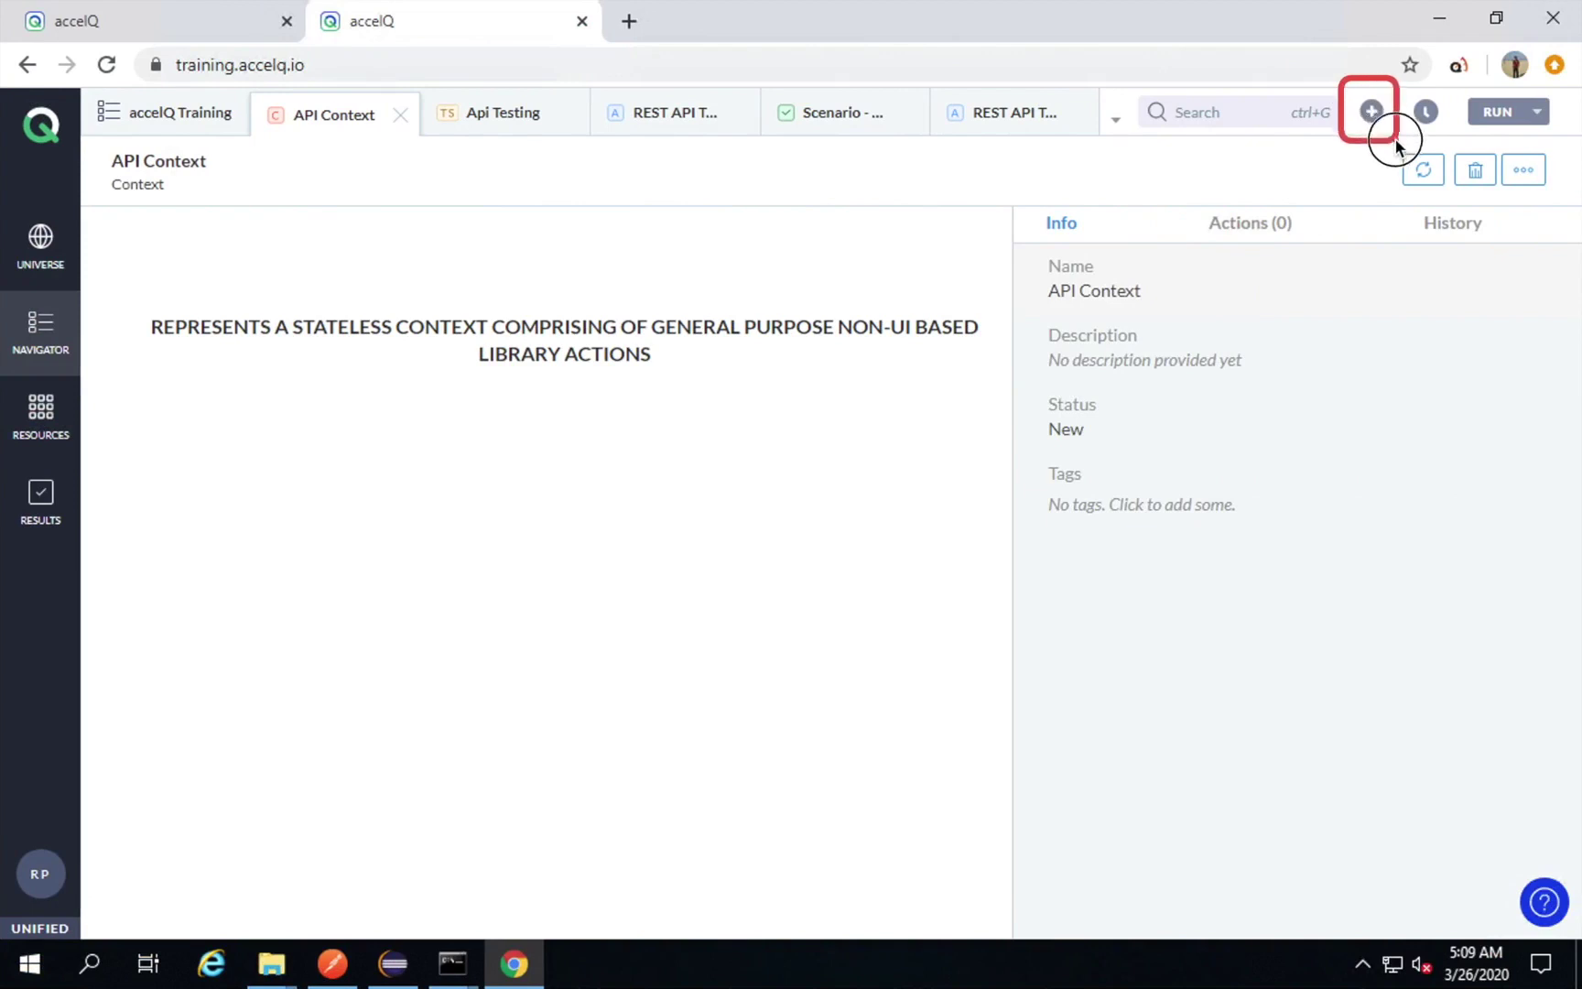
pyautogui.click(1373, 113)
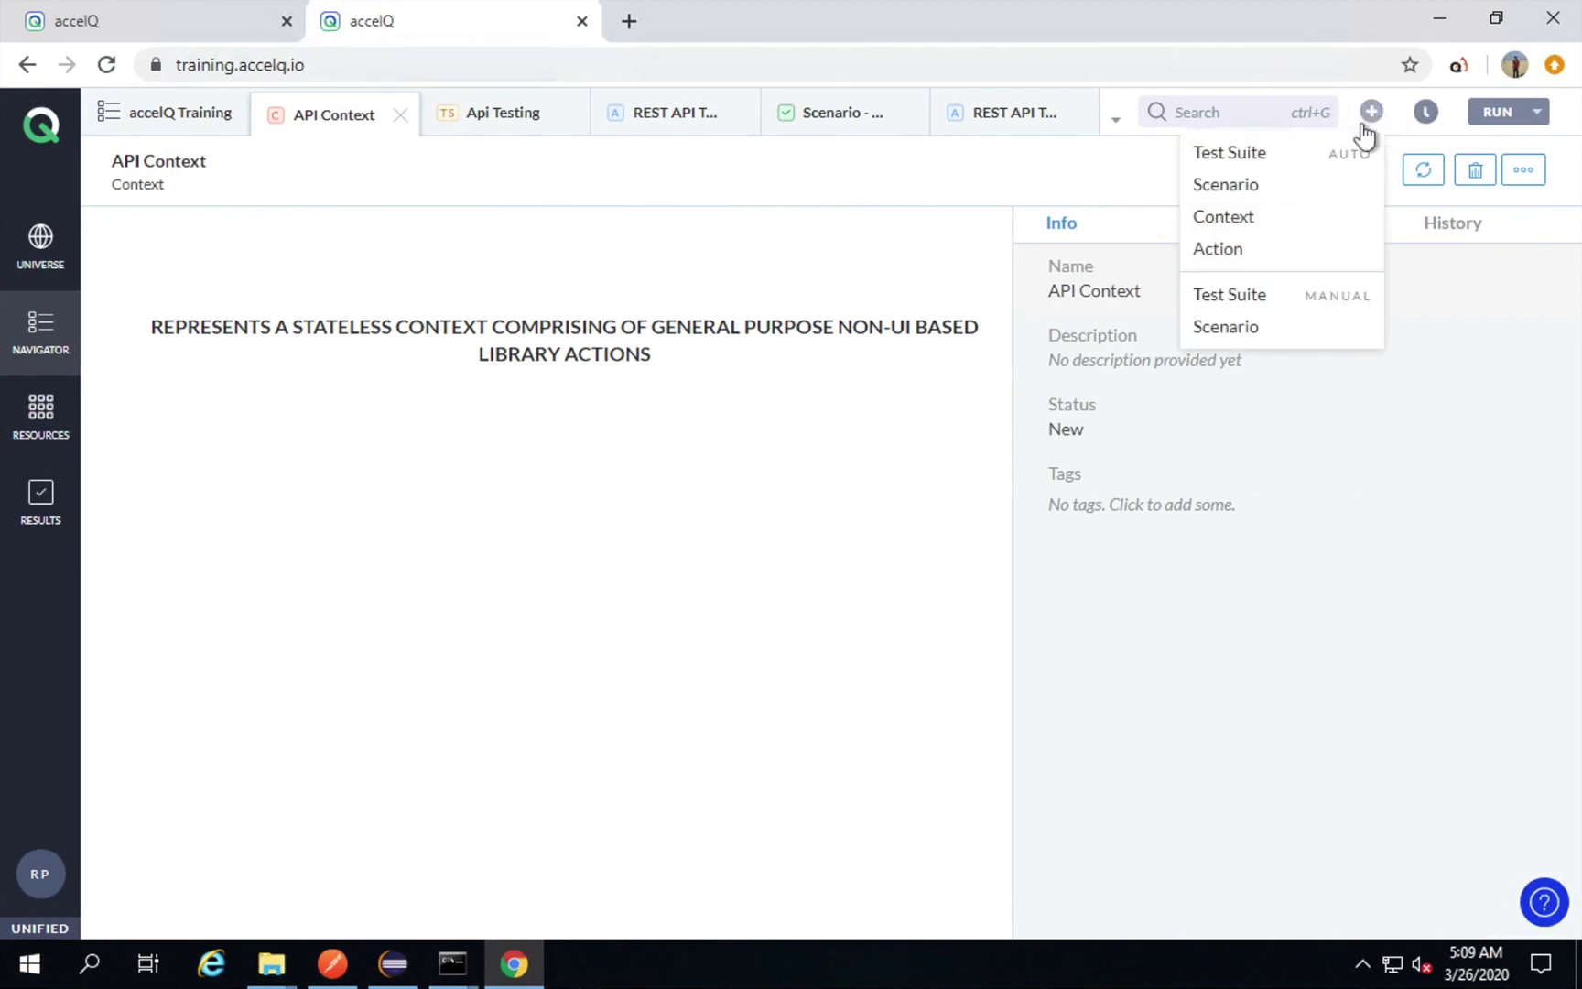
pyautogui.click(1106, 330)
pyautogui.click(1243, 227)
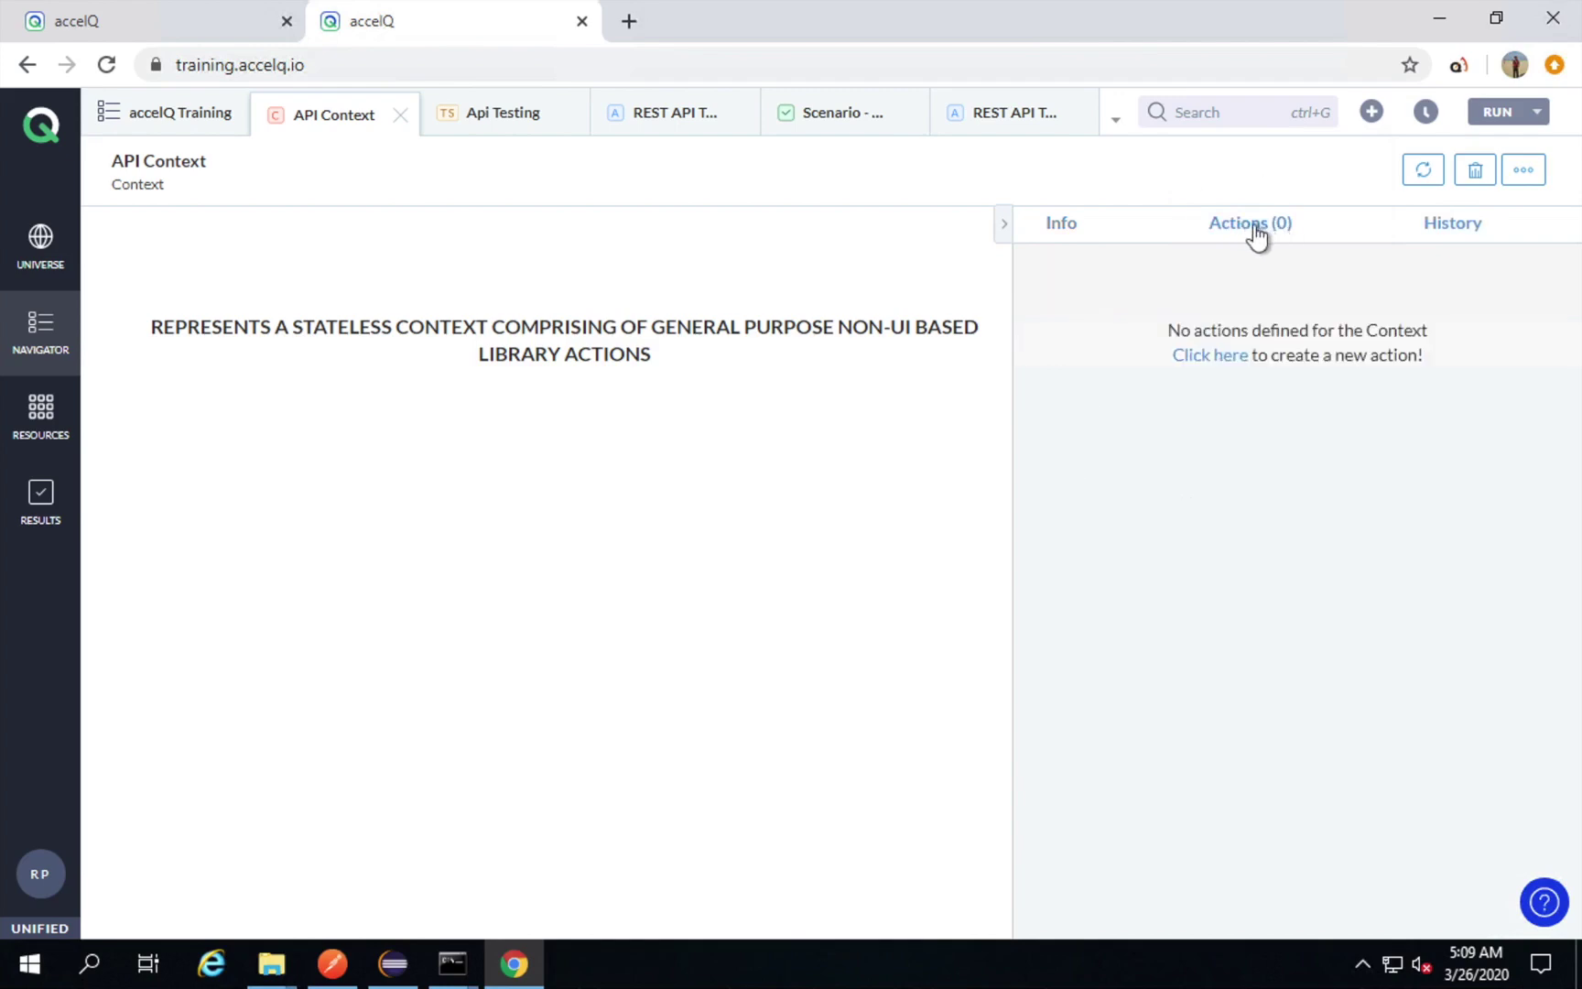
pyautogui.click(1215, 355)
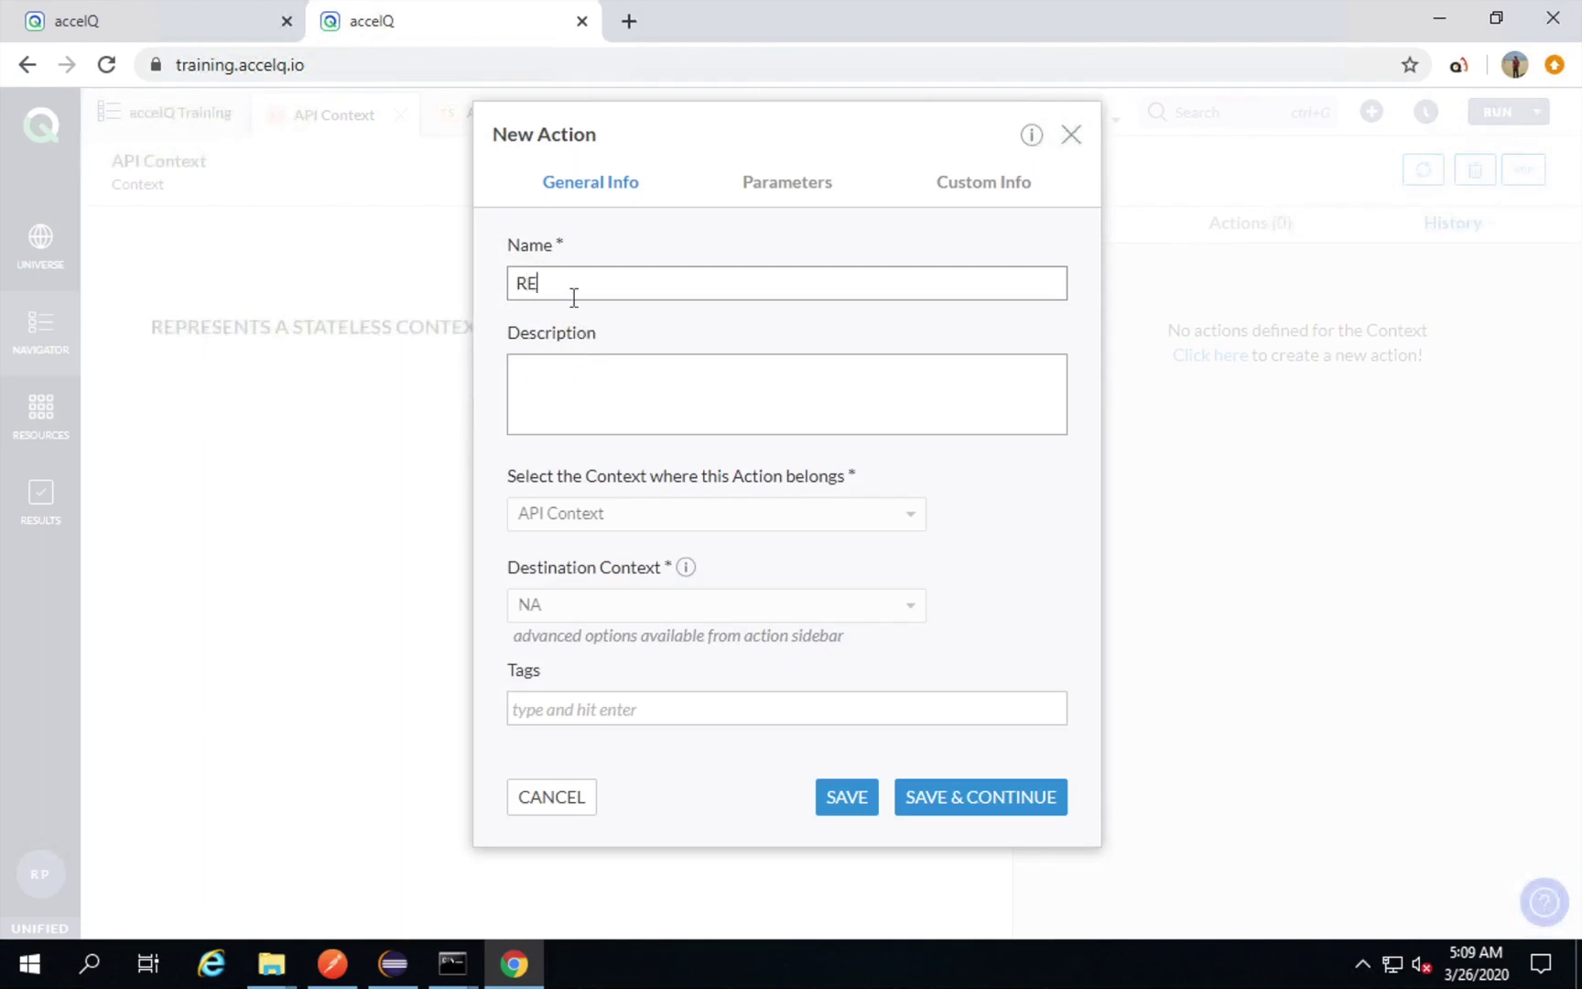
pyautogui.write('REST API Testing')
pyautogui.click(576, 379)
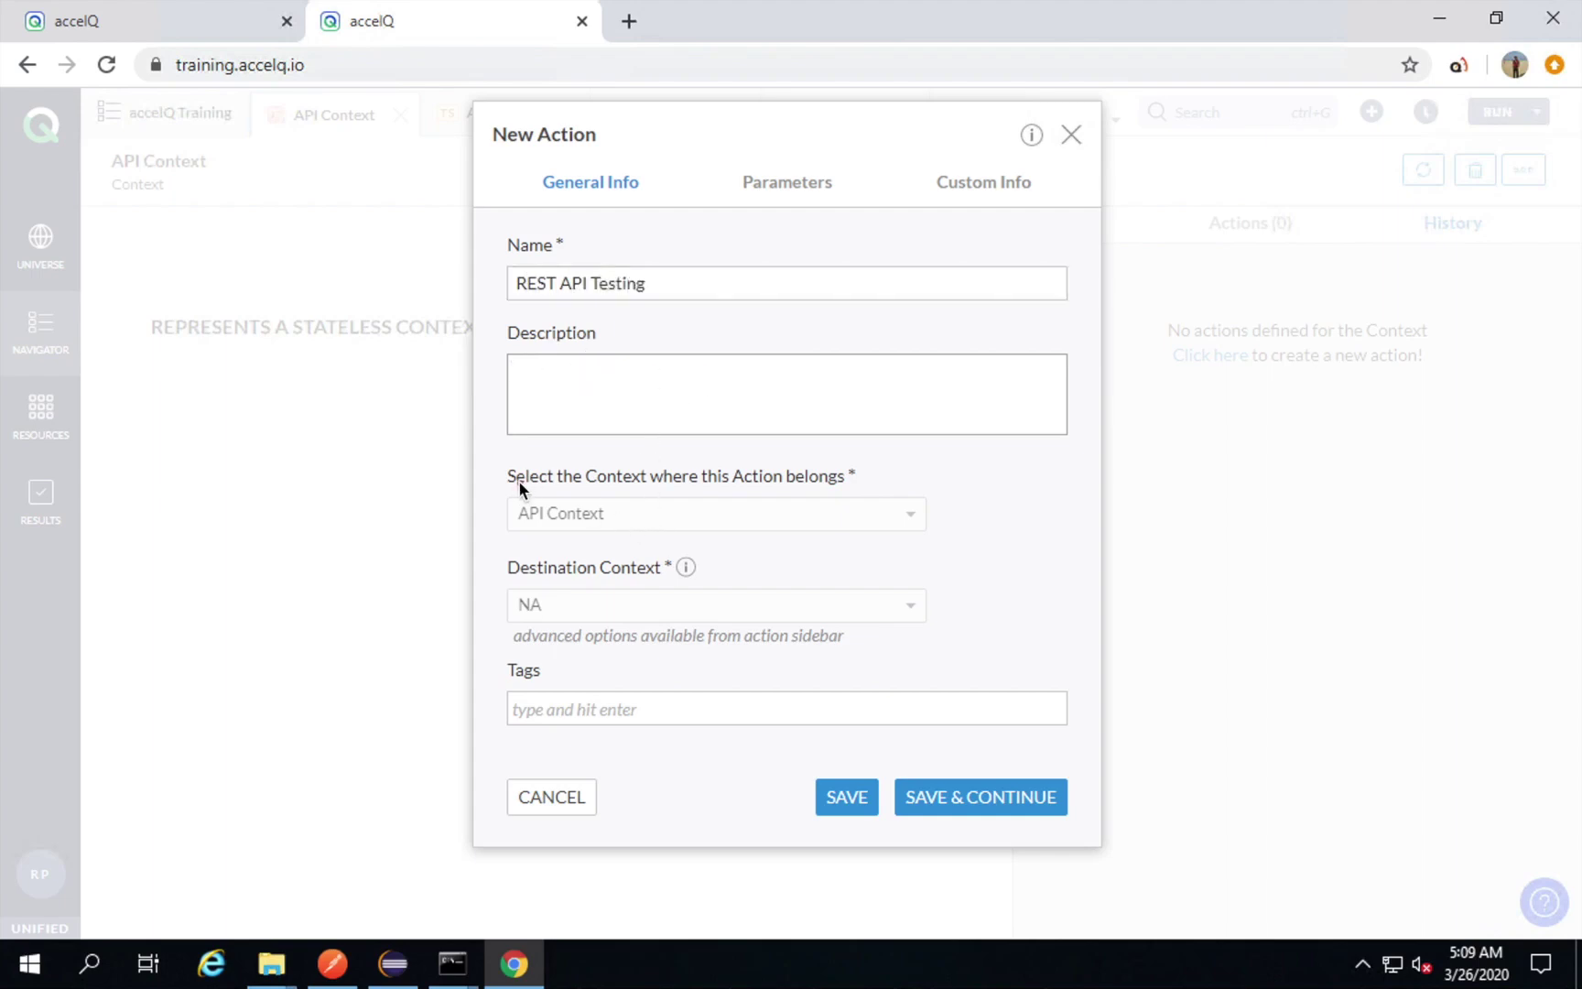
pyautogui.moveTo(495, 467)
pyautogui.mouseDown()
pyautogui.moveTo(647, 520)
pyautogui.moveTo(958, 555)
pyautogui.mouseUp()
pyautogui.click(918, 803)
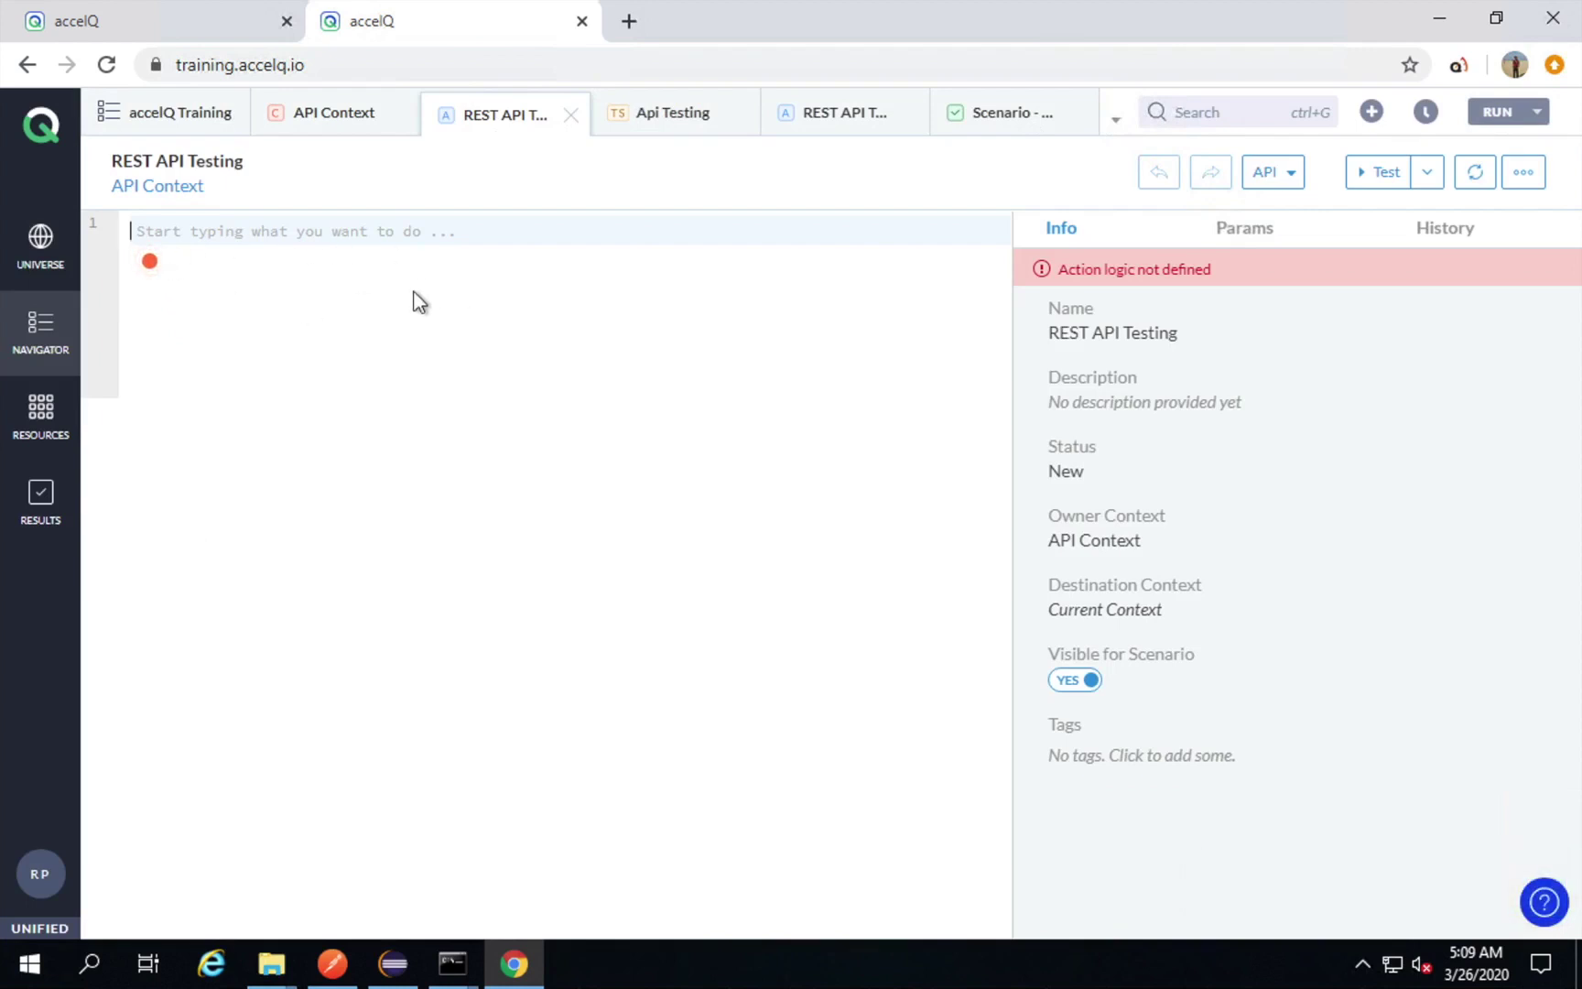
pyautogui.moveTo(1236, 144); pyautogui.dragTo(1334, 210)
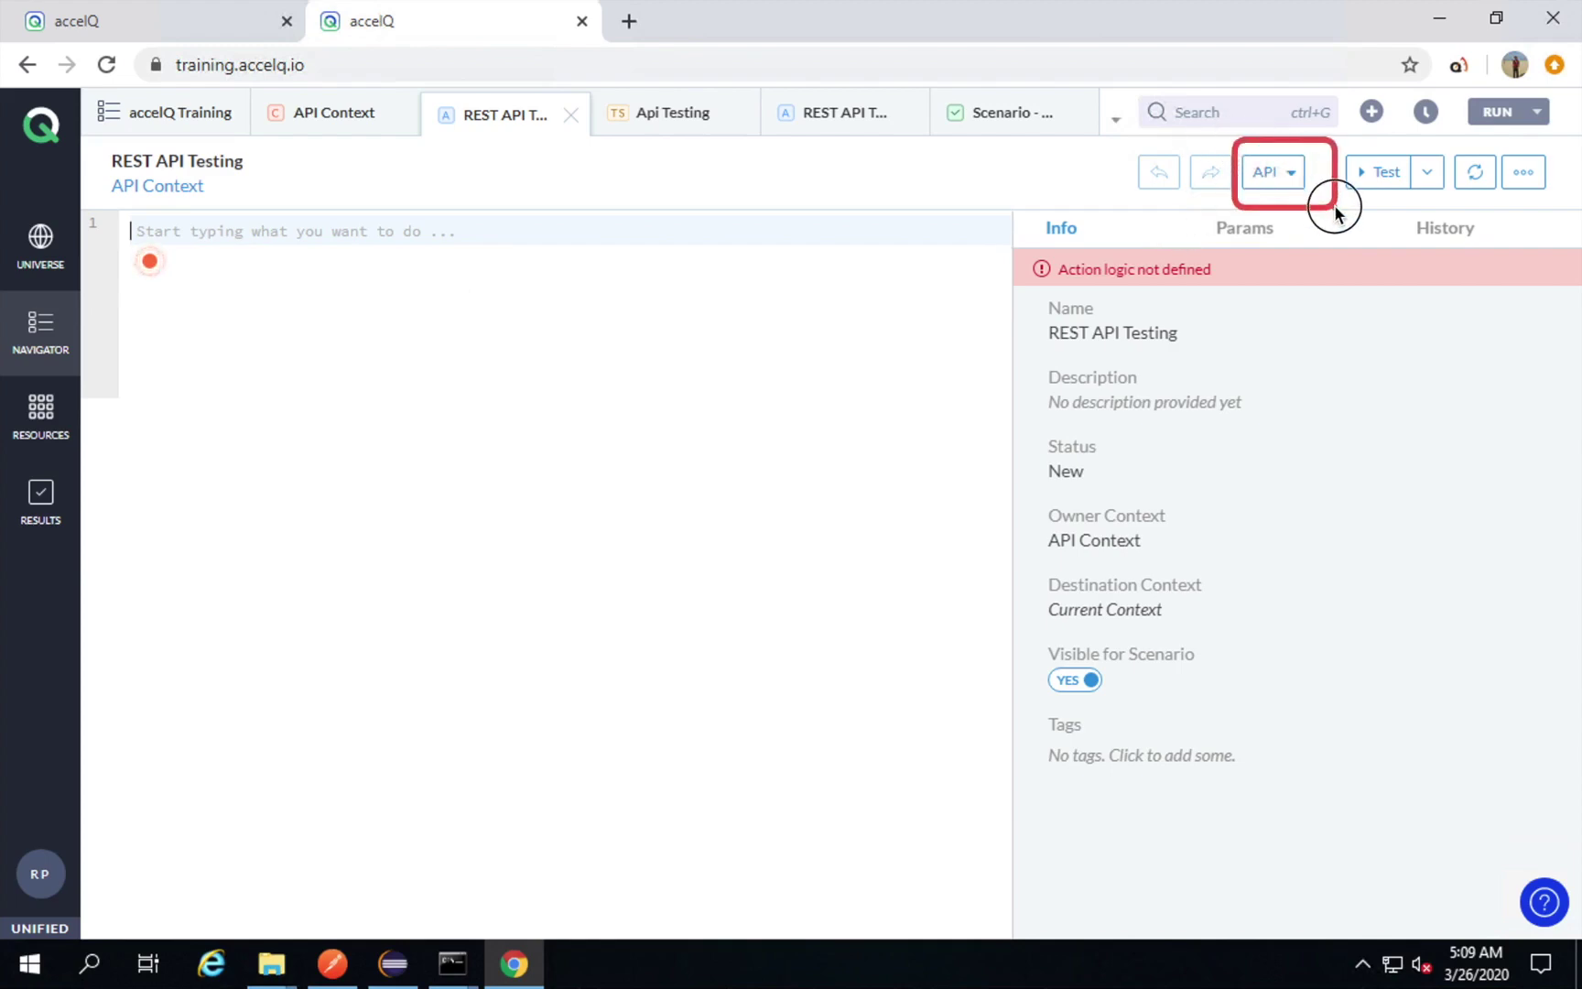
pyautogui.click(1291, 174)
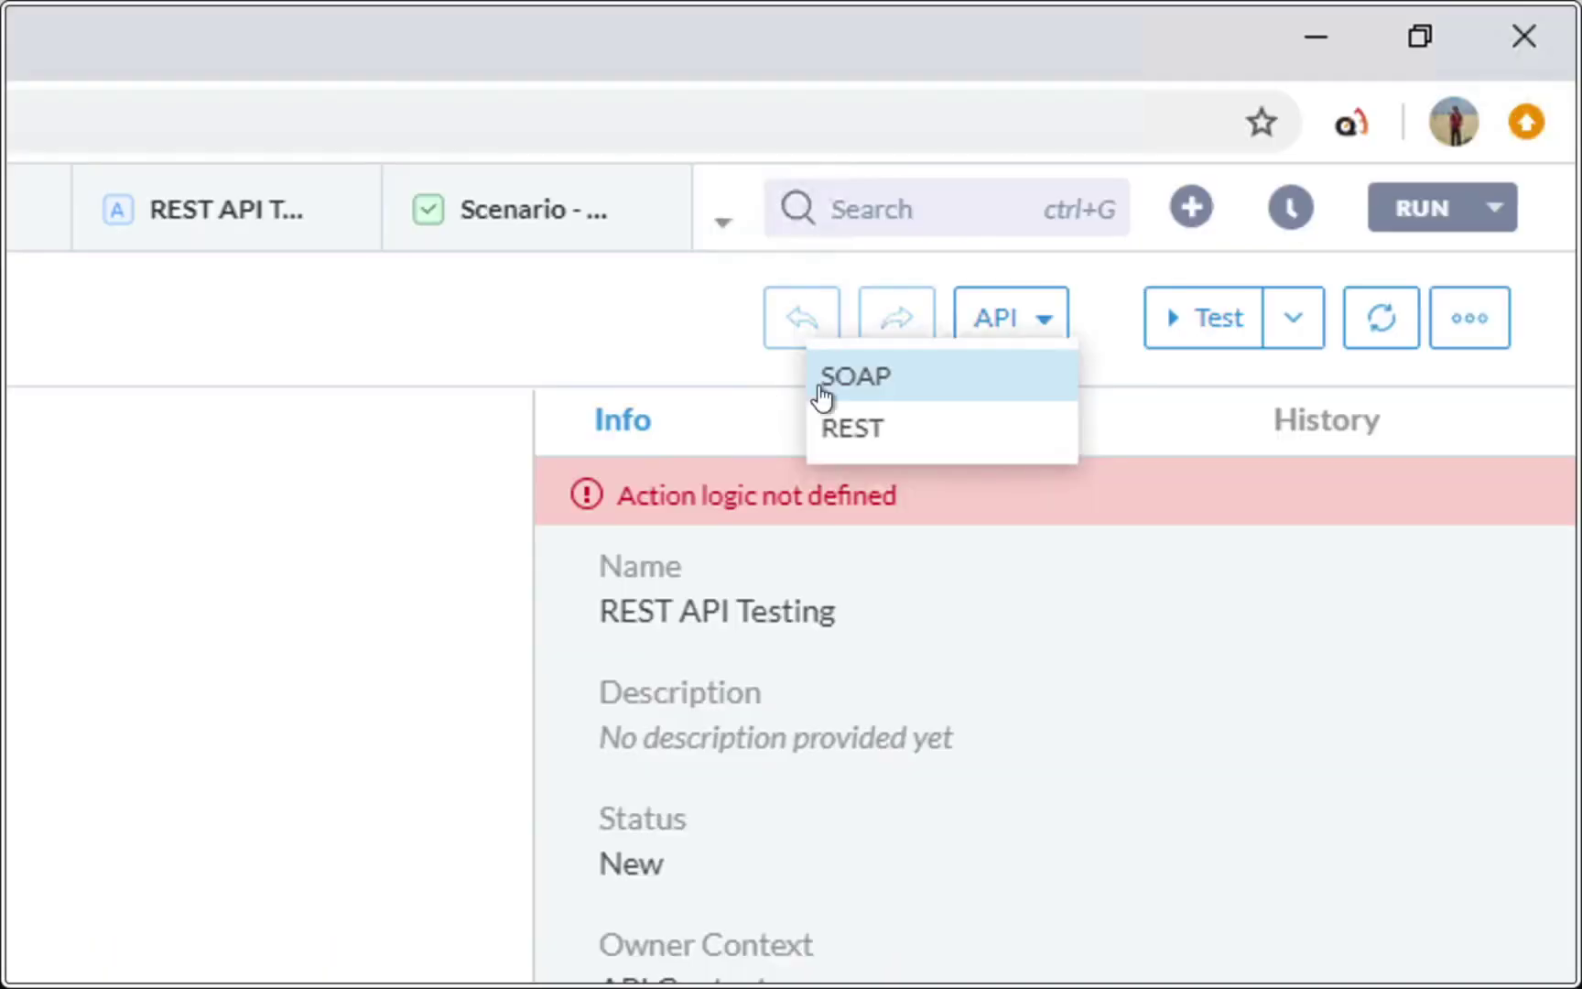
pyautogui.click(1170, 212)
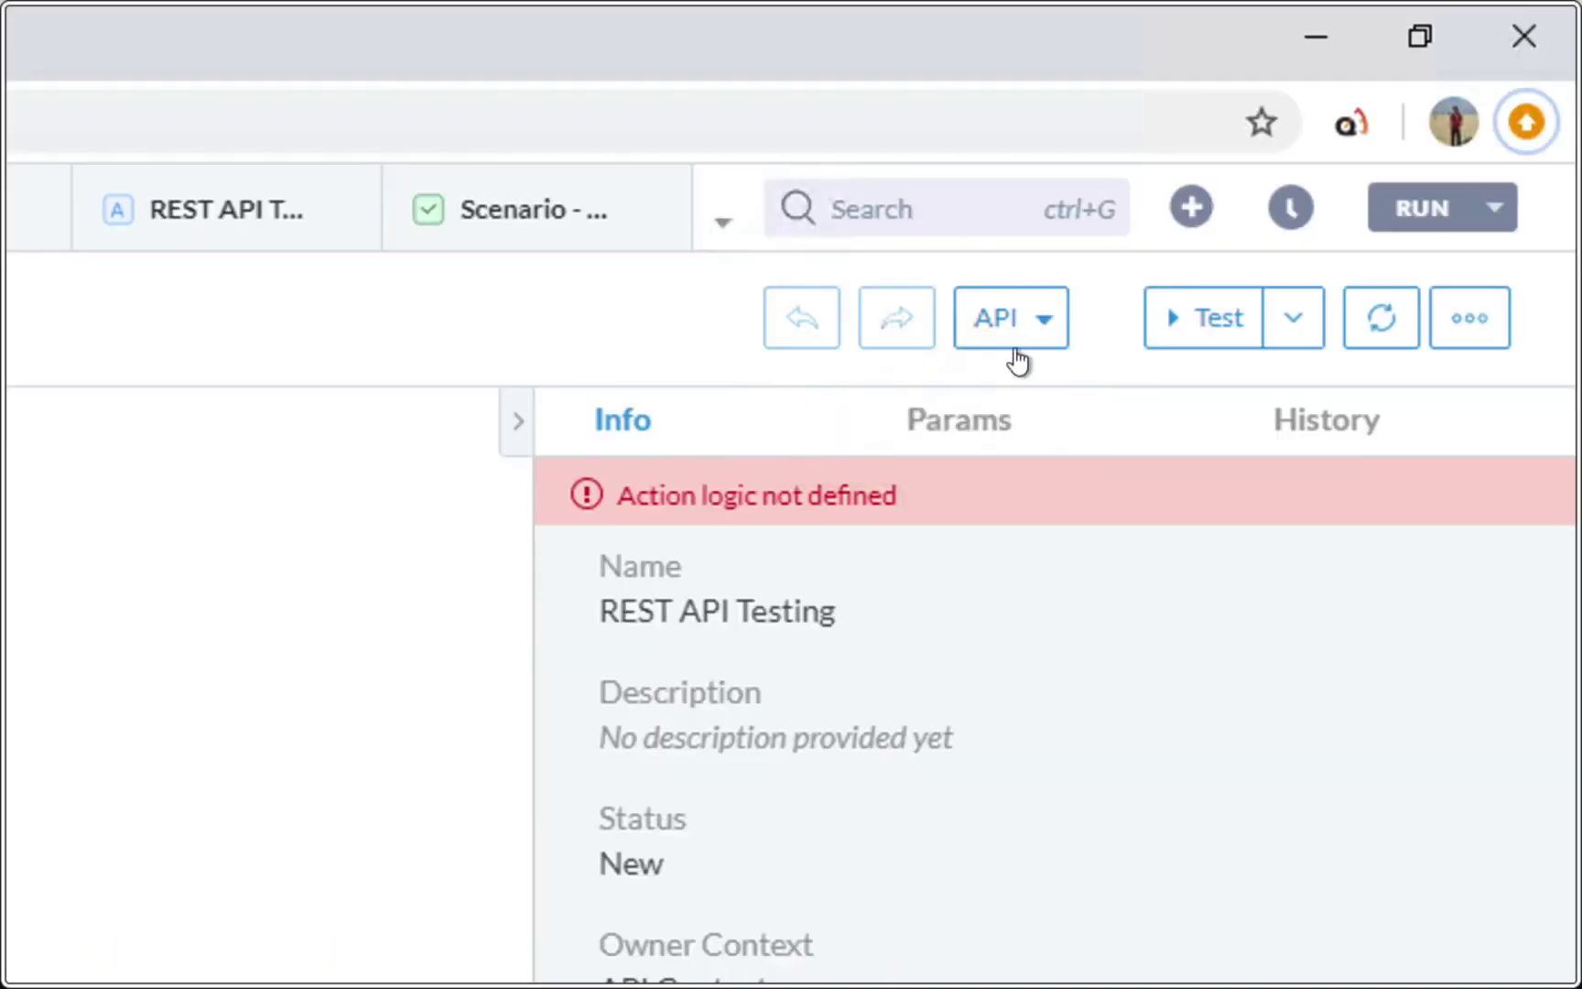
pyautogui.click(1048, 323)
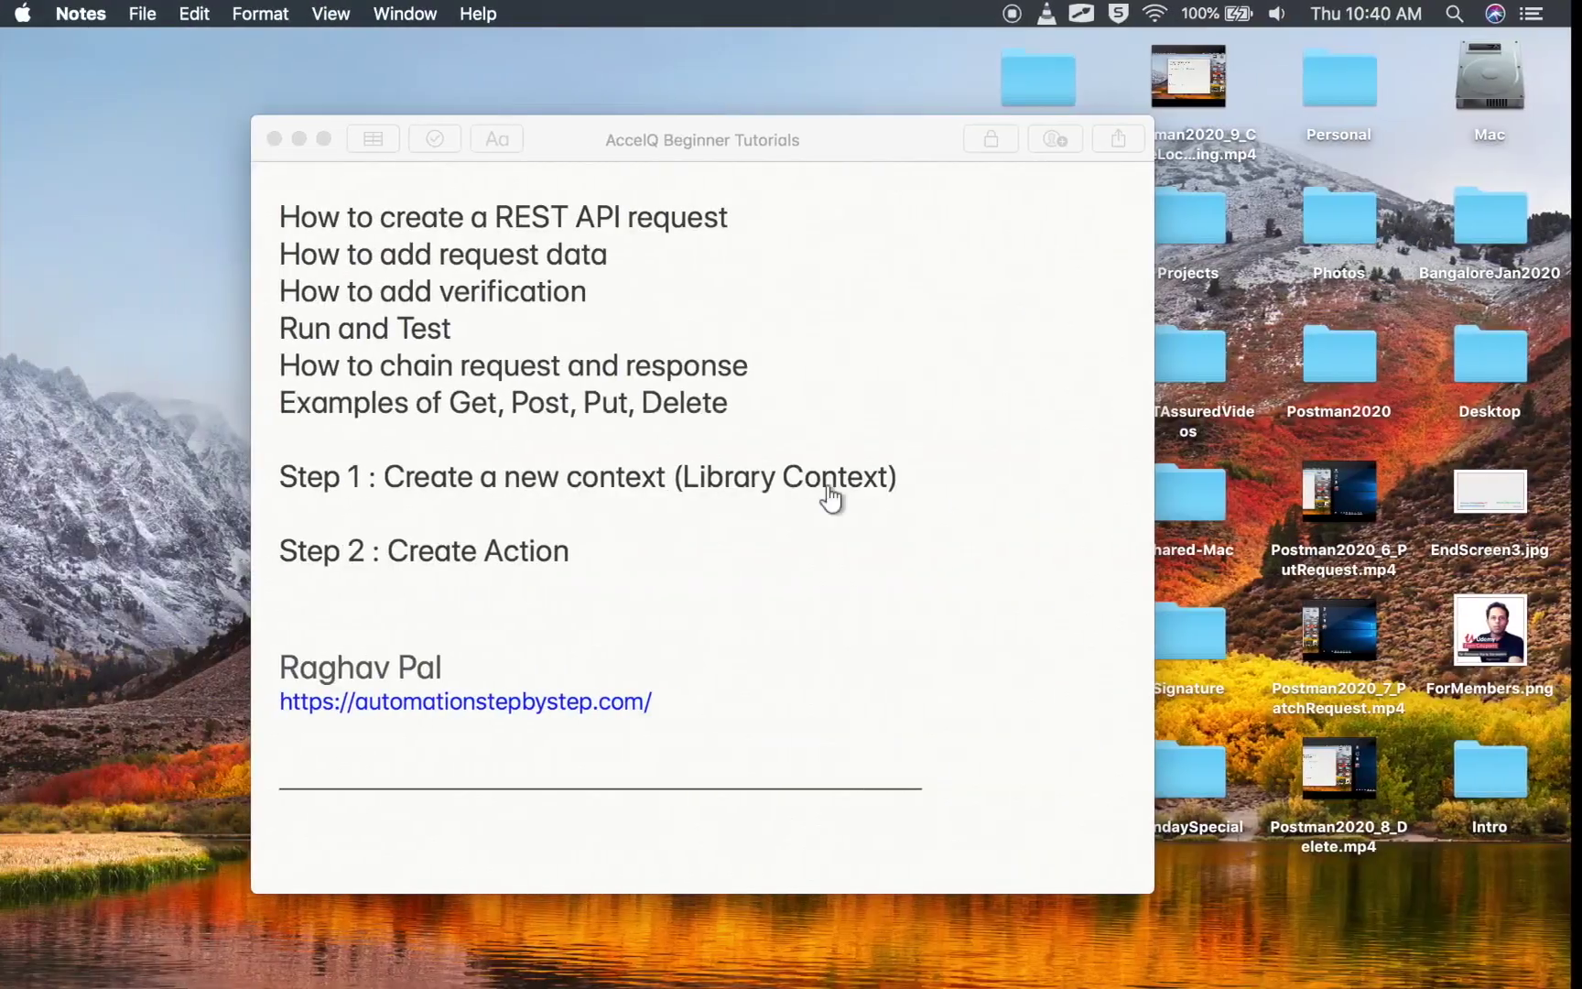
# In the Notes document, add the line "Step 3 : Select from API dropdown > REST" below Step 2.
pyautogui.click(632, 551)
pyautogui.press('Return')
pyautogui.press('Return')
pyautogui.write('St')
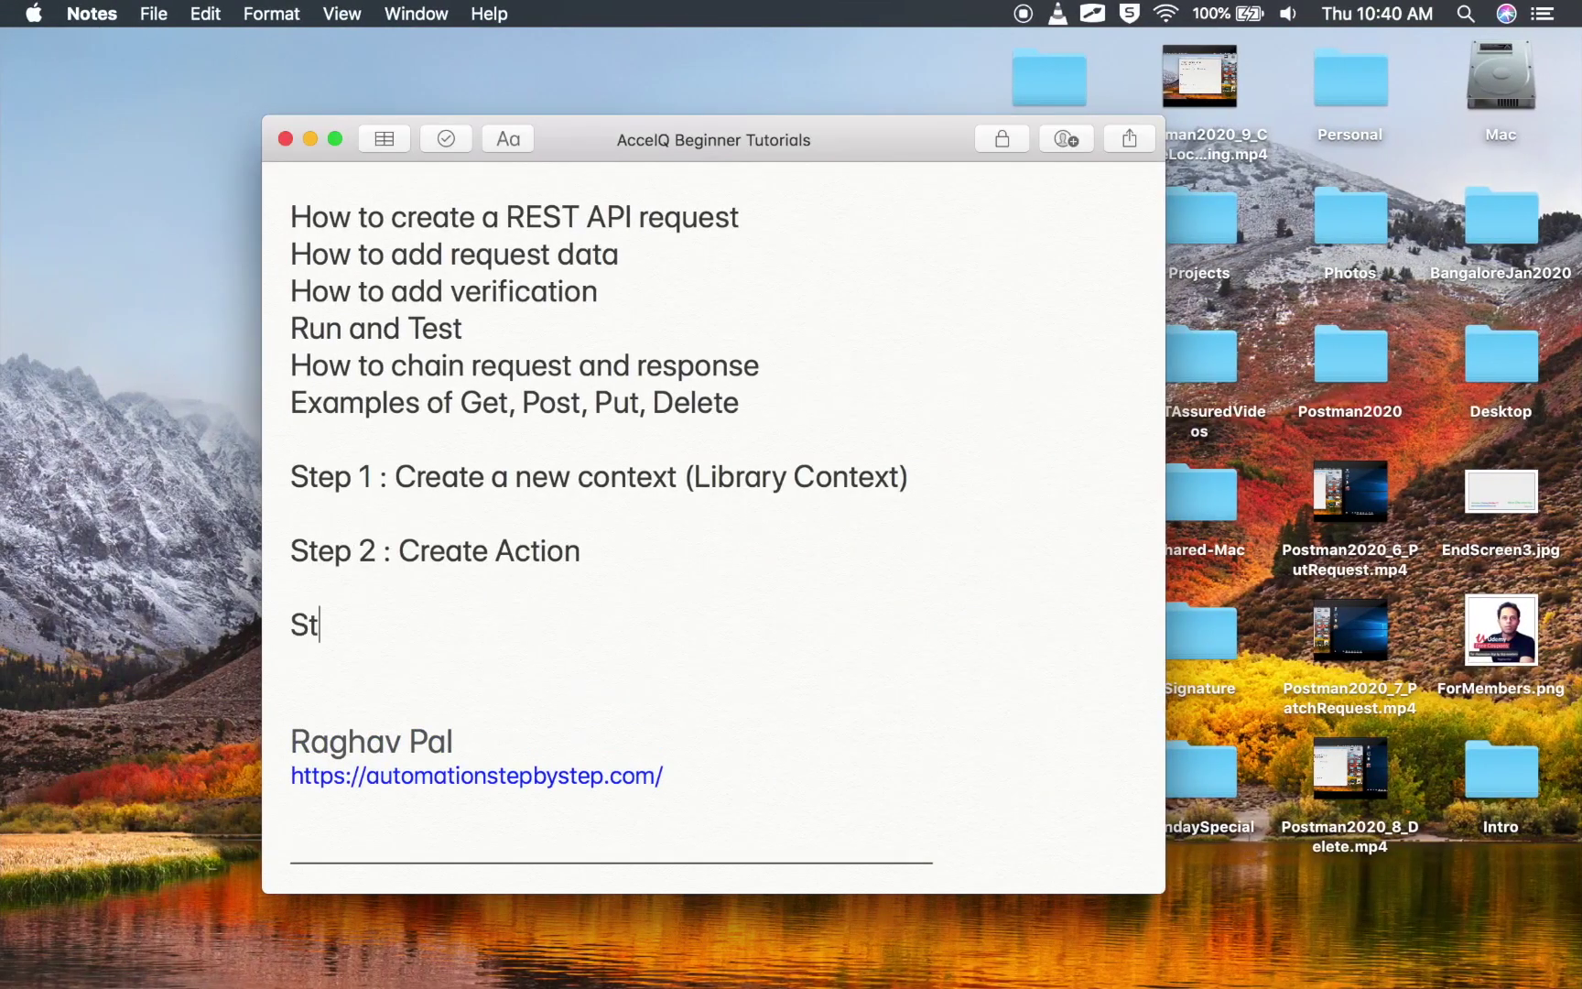
pyautogui.write('ep 3 : Select from the')
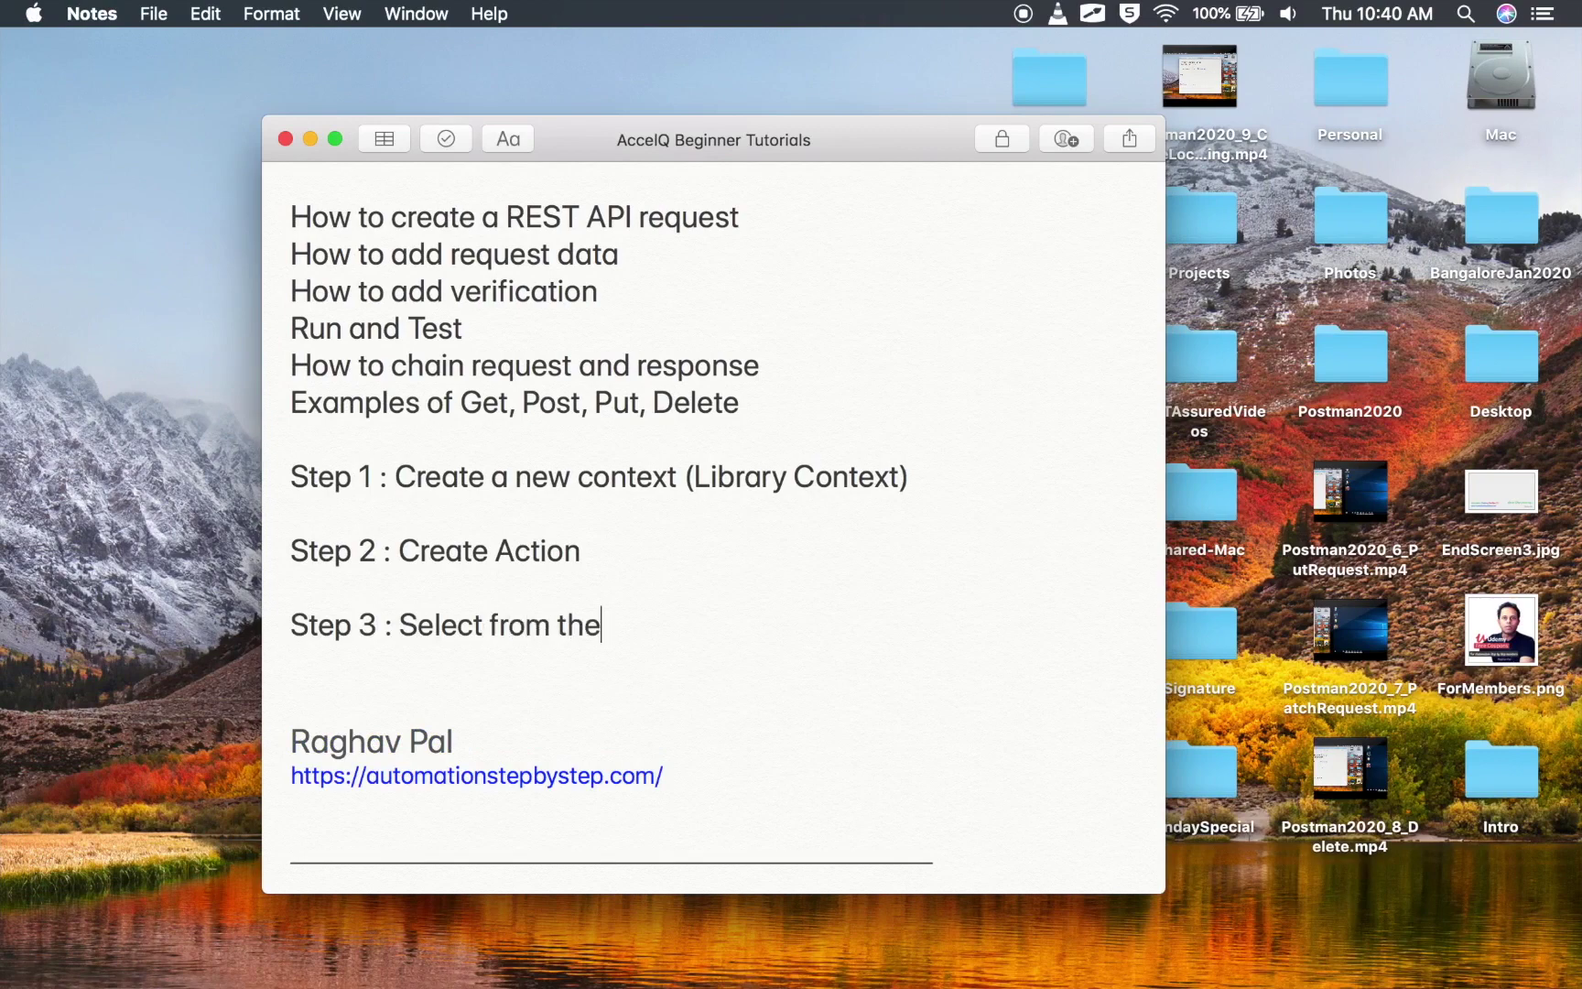
pyautogui.press('BackSpace')
pyautogui.press('BackSpace')
pyautogui.press('BackSpace')
pyautogui.write('API dropdown ')
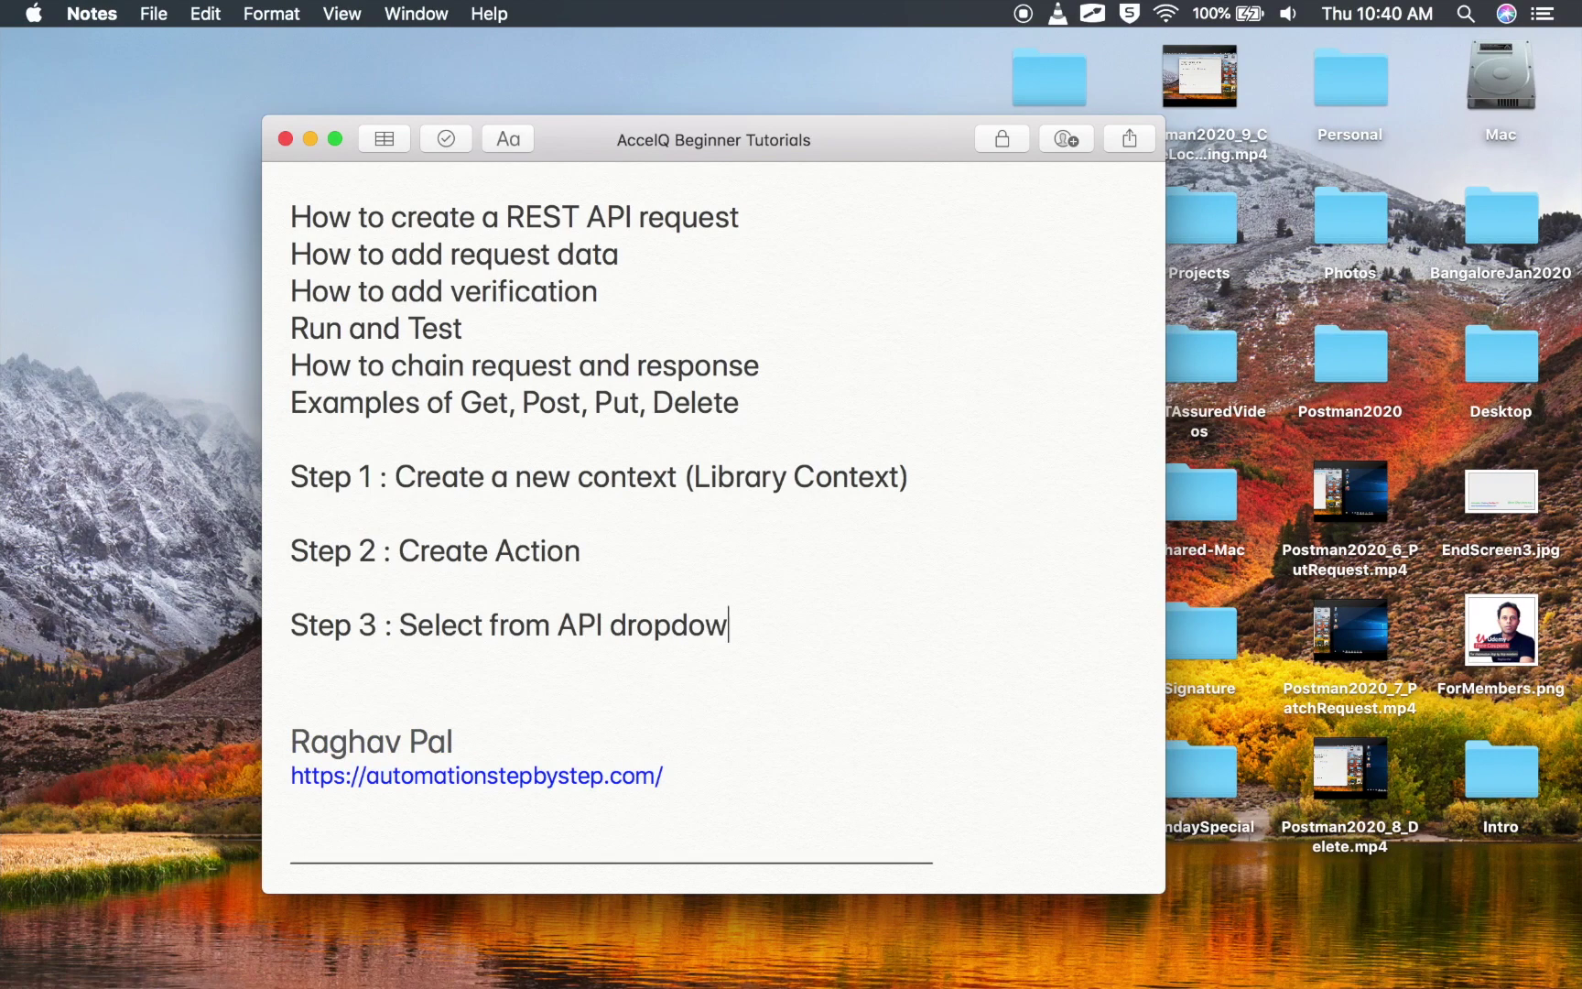
pyautogui.write('> REST')
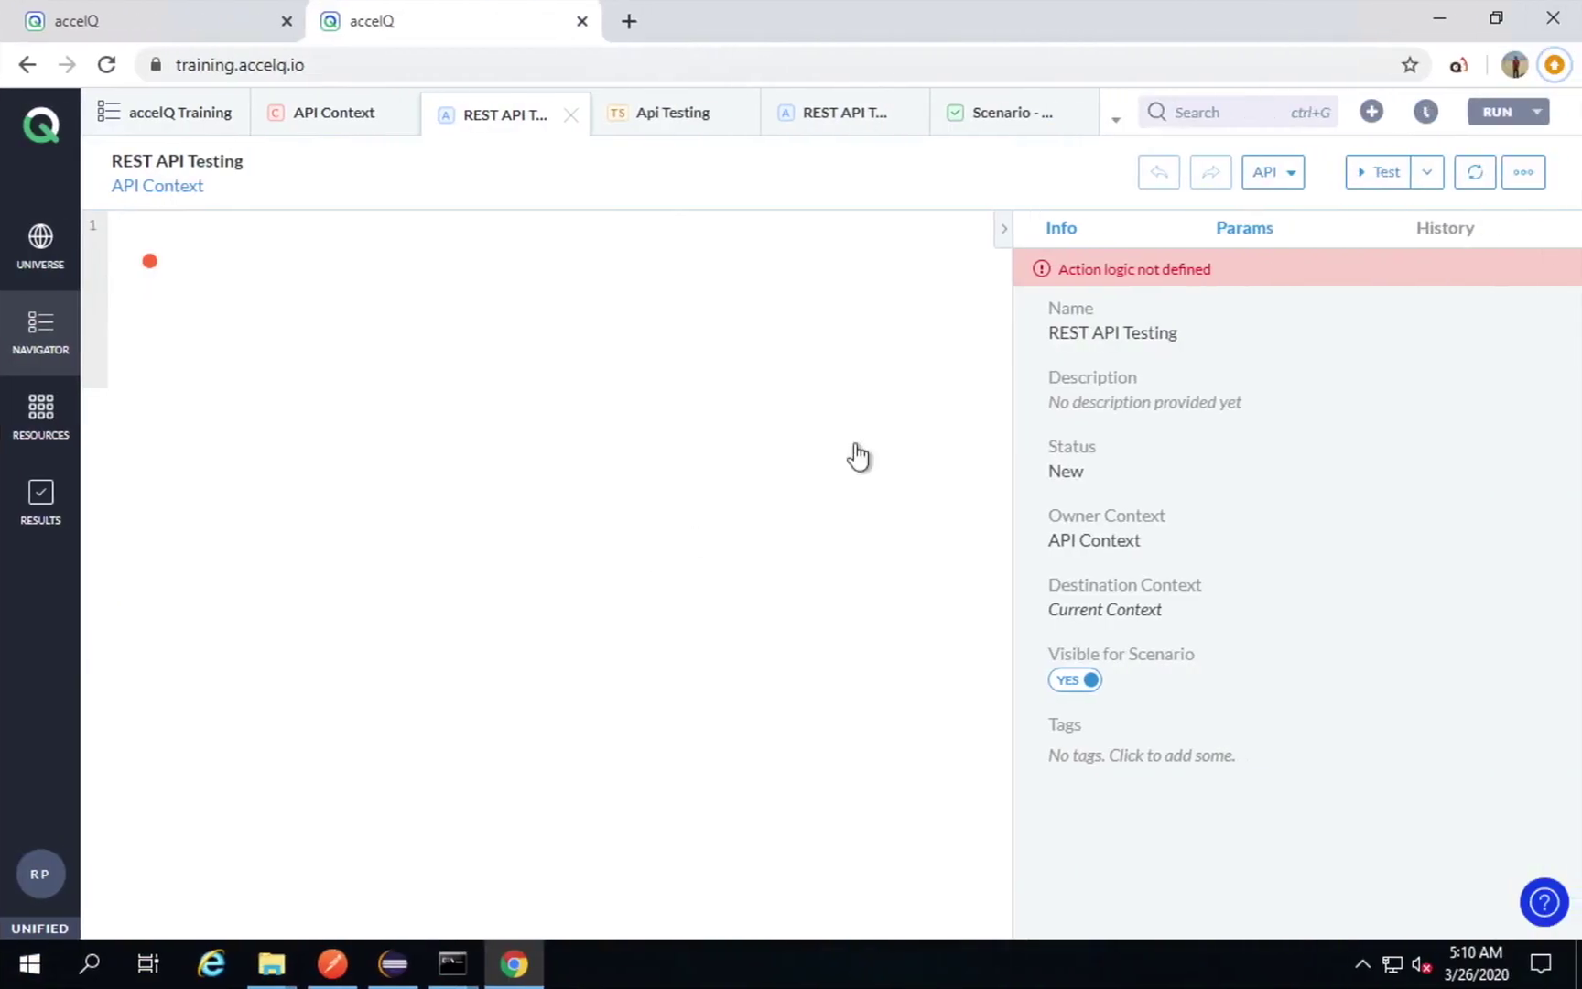
# In accelQ, start a new REST API request for the REST API Testing action.
pyautogui.click(1270, 181)
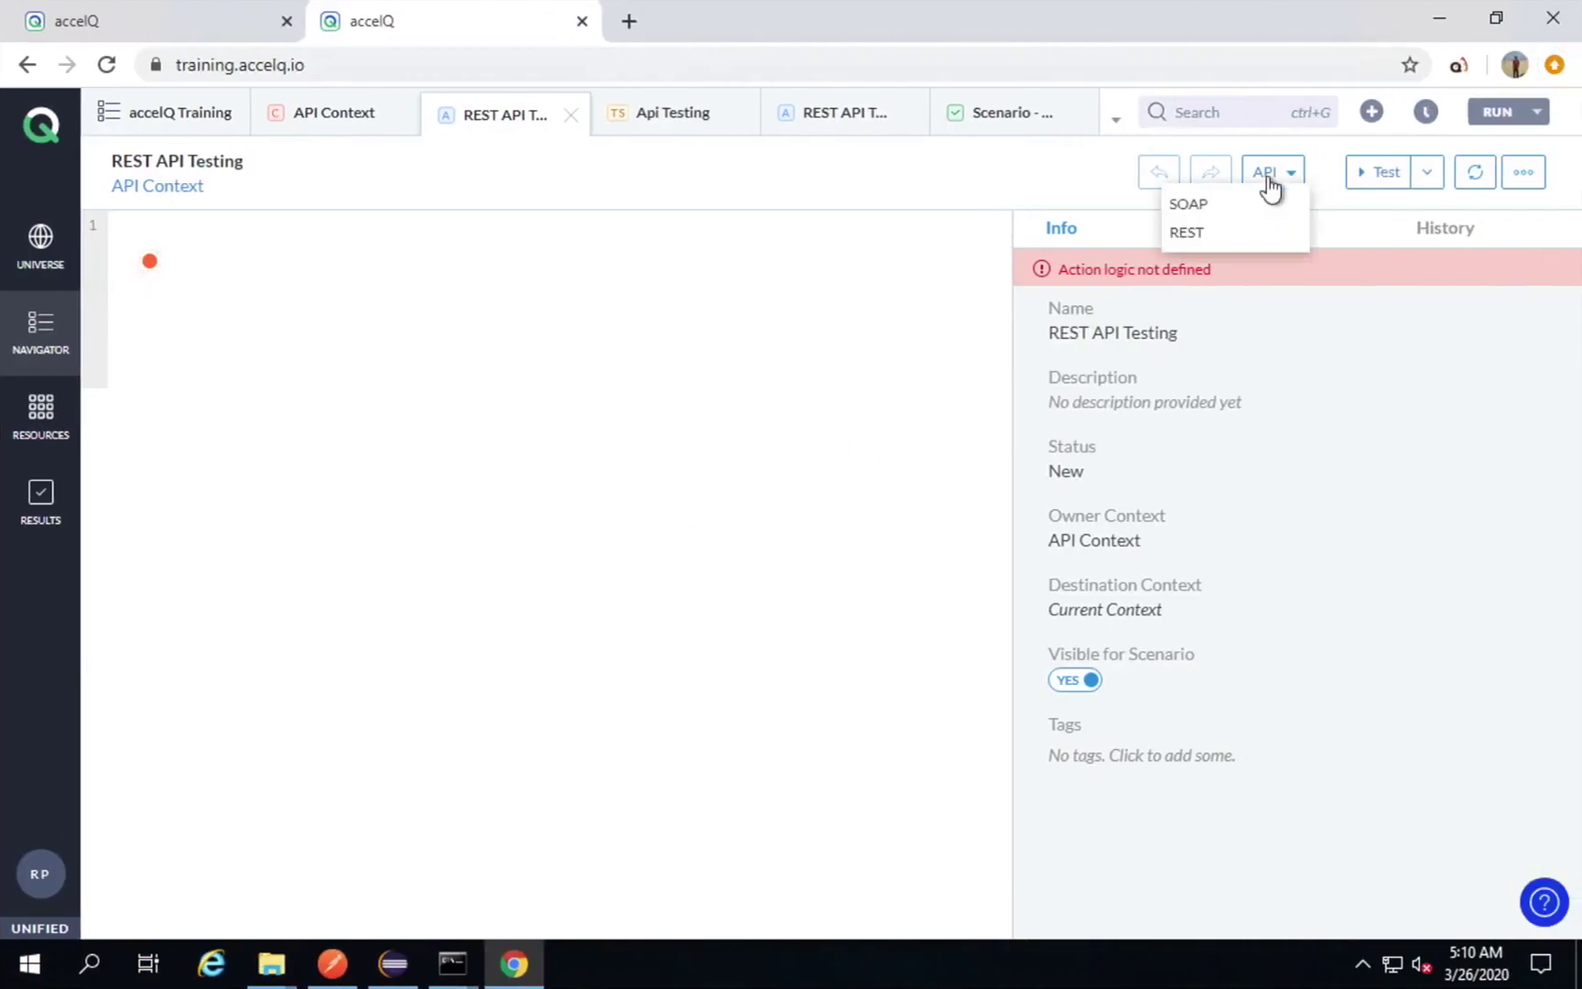
pyautogui.click(1195, 232)
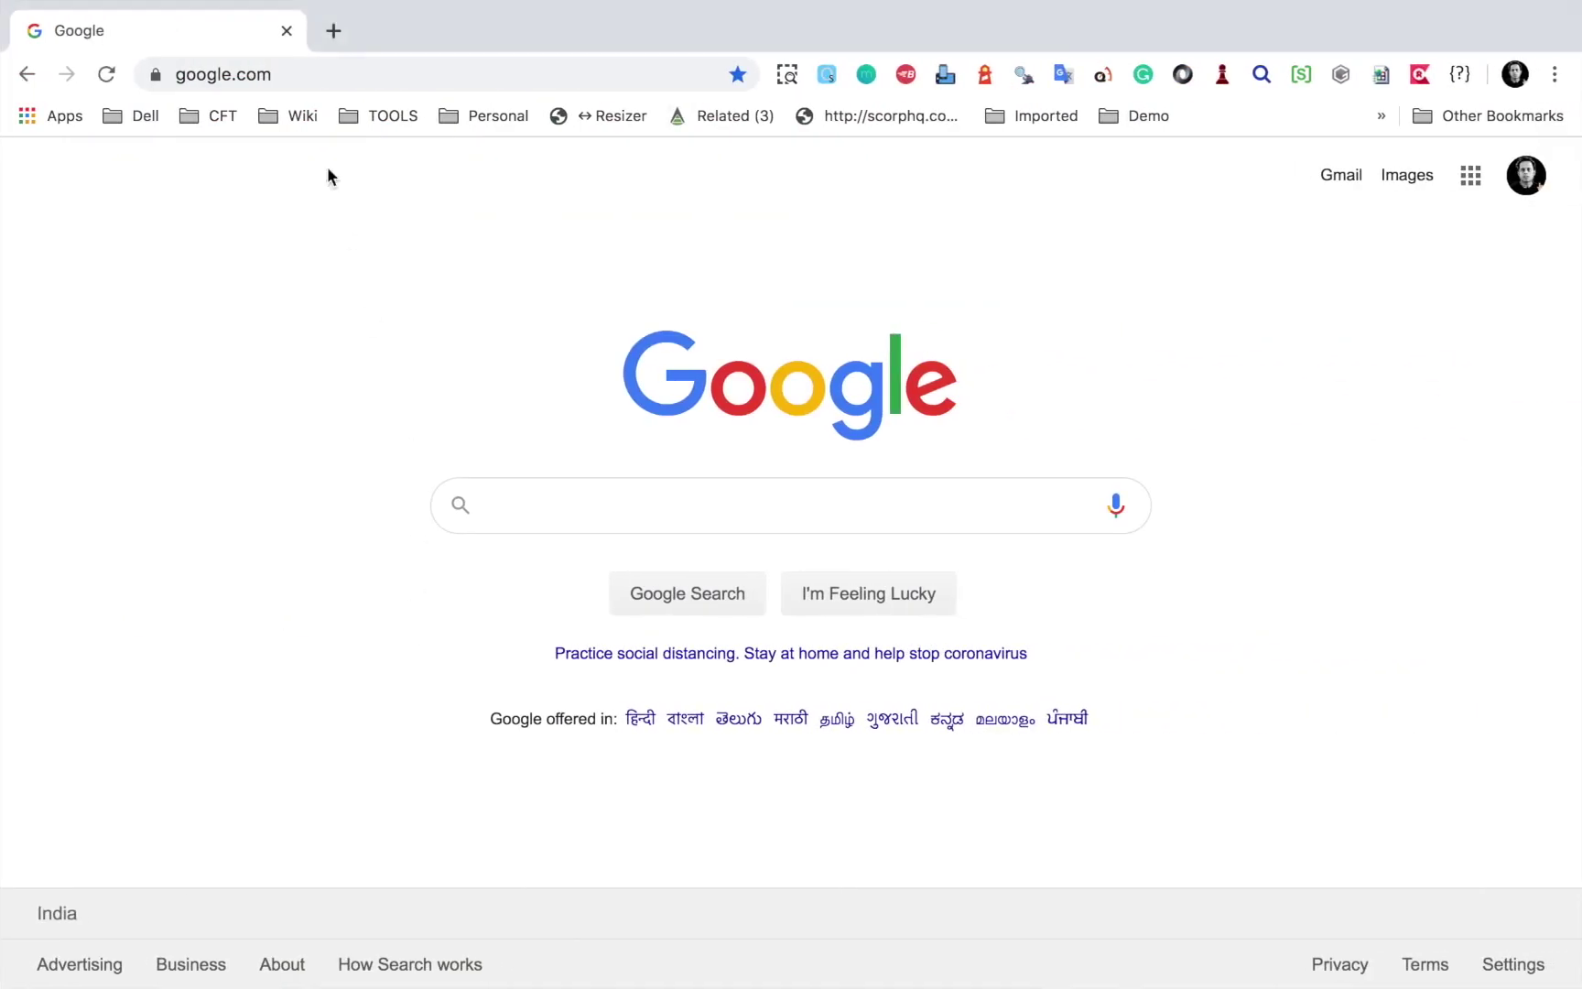
# In the other browser, search Google for "rest api for testing" and open the Reqres website.
pyautogui.click(567, 501)
pyautogui.write('rest')
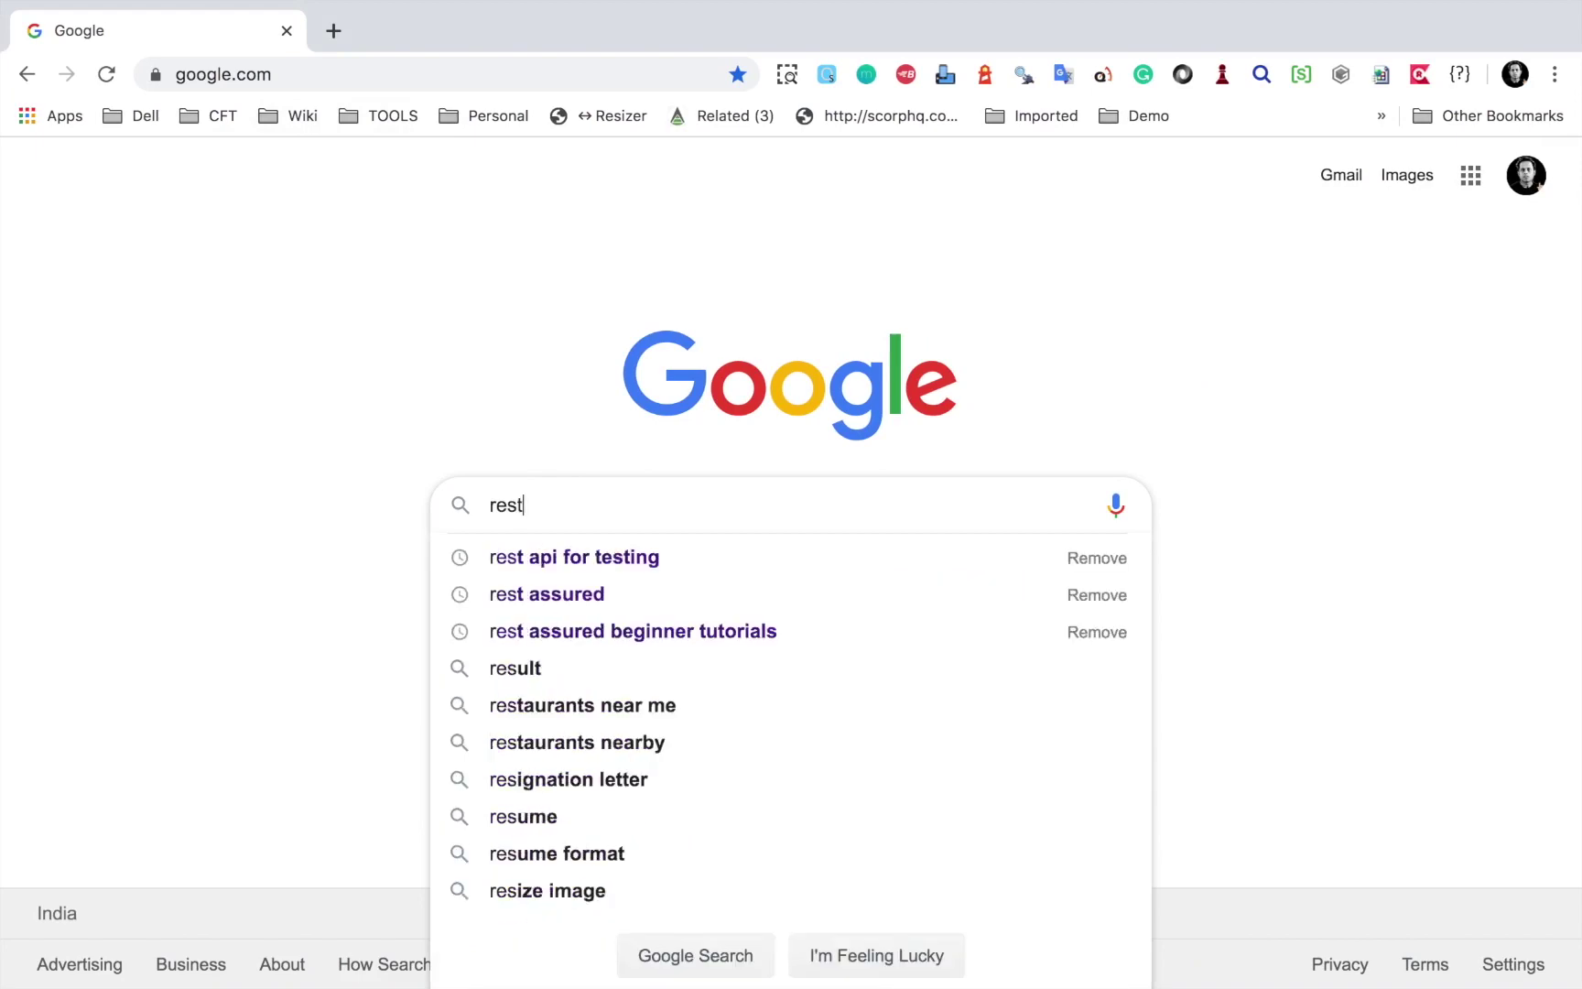
pyautogui.press('Down')
pyautogui.press('Return')
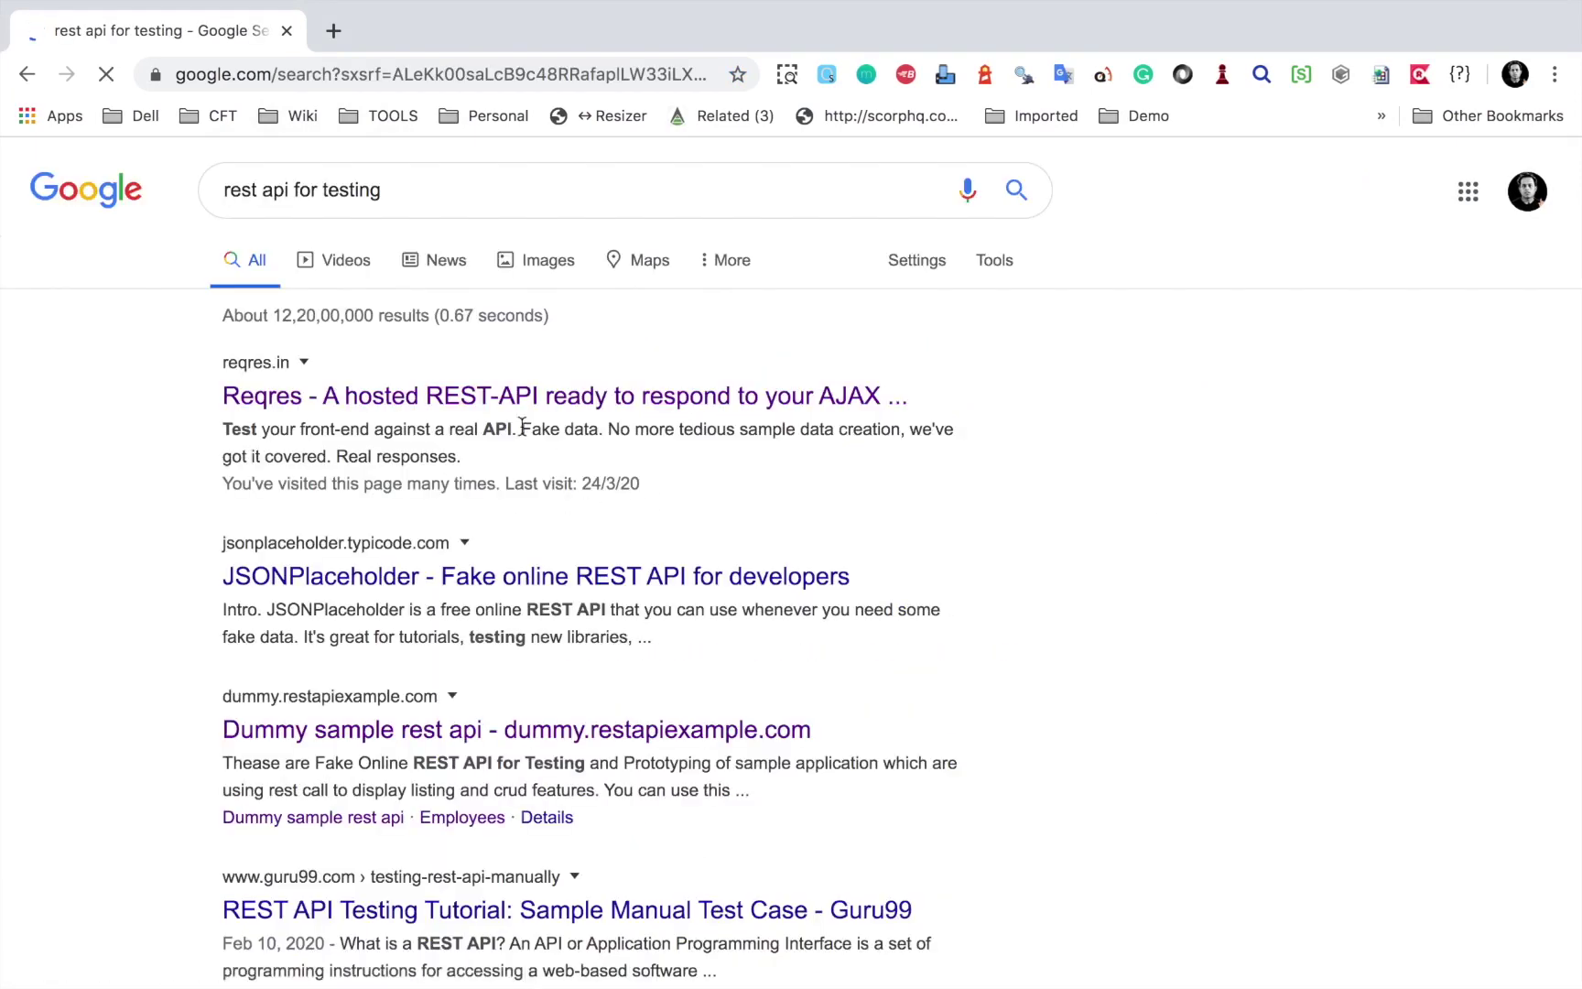
pyautogui.click(307, 400)
pyautogui.click(203, 342)
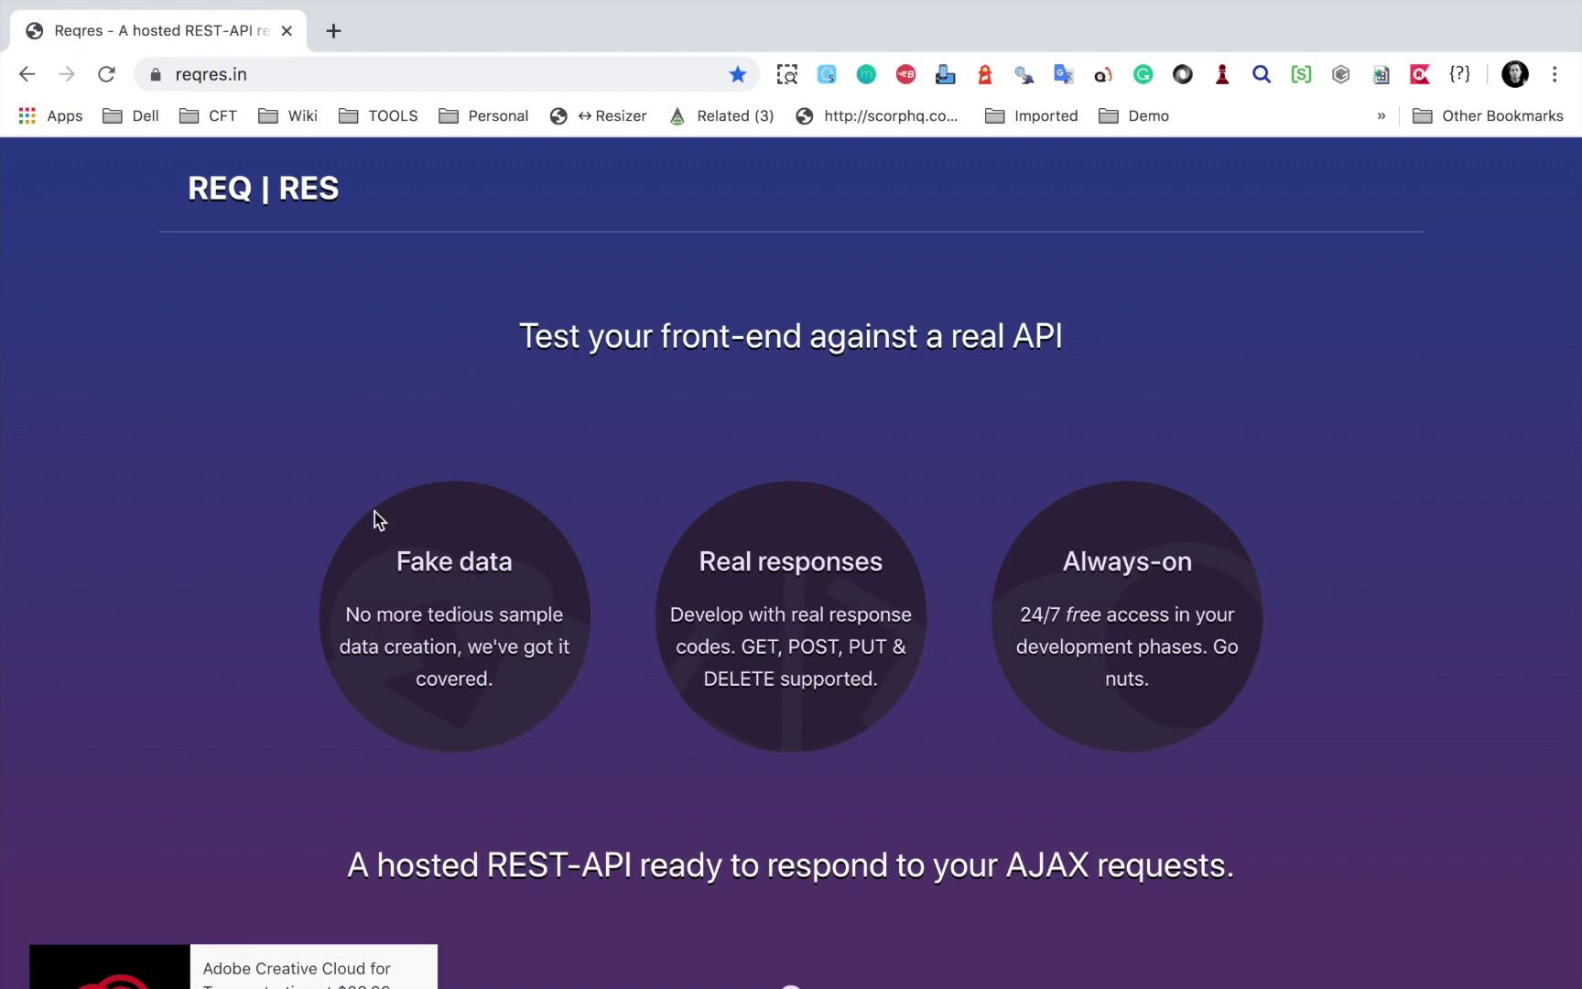
# Examine the sample requests on the Reqres page, especially the GET List Users request and its URL.
pyautogui.scroll(-15, 375, 512)
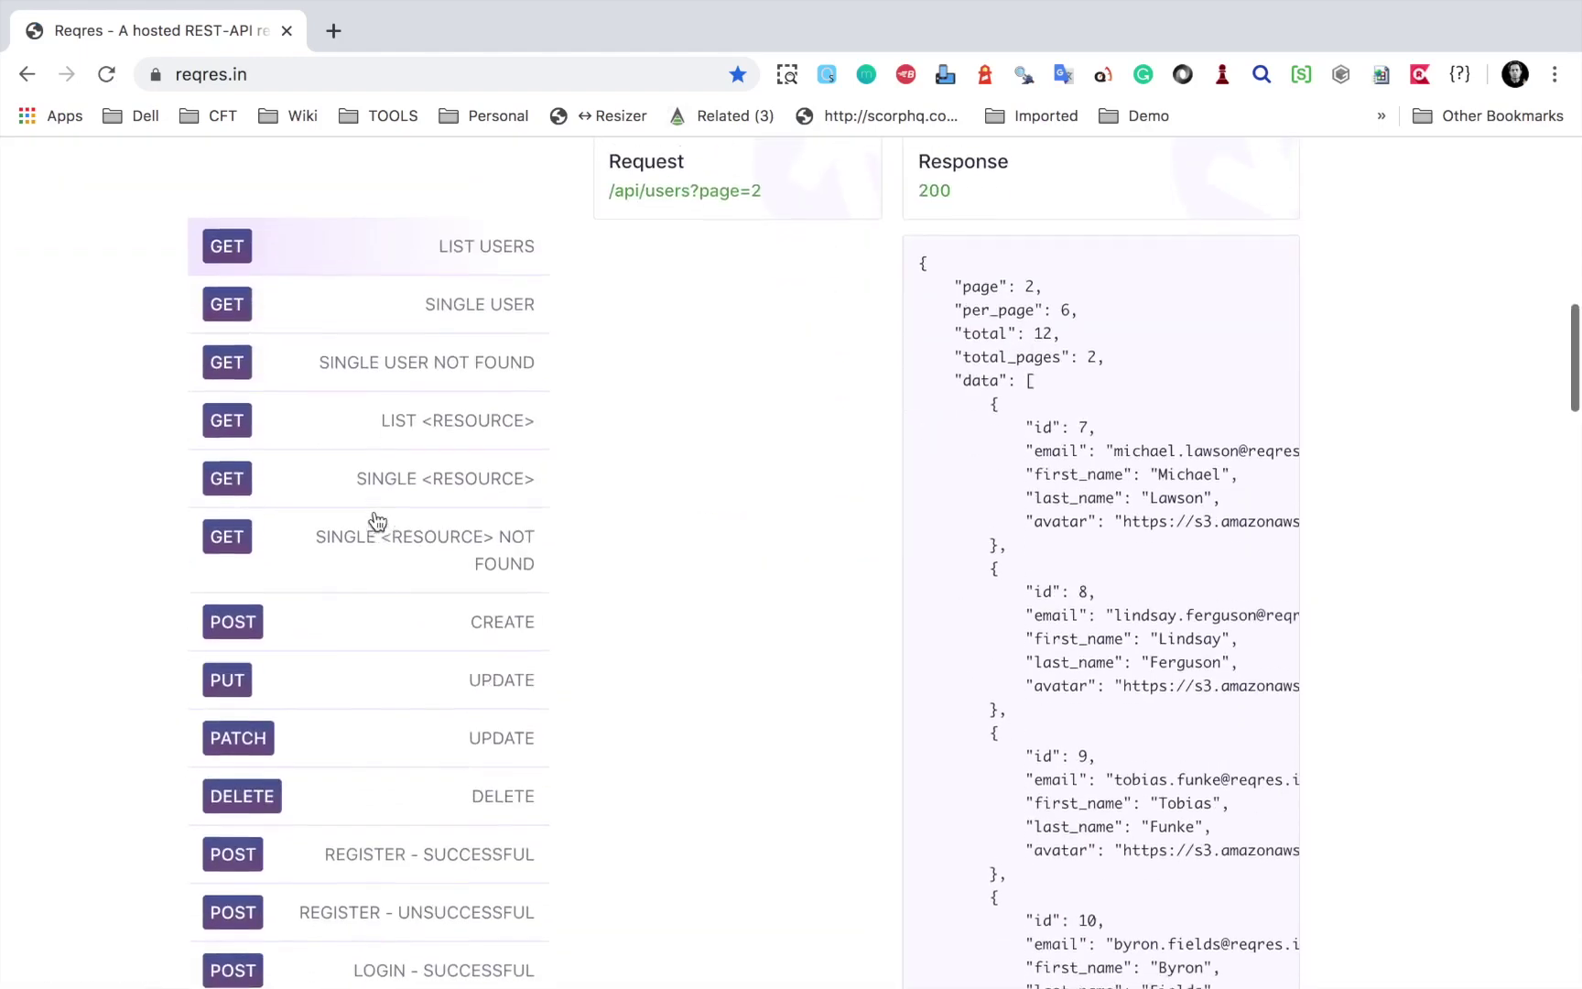
pyautogui.scroll(15, 375, 520)
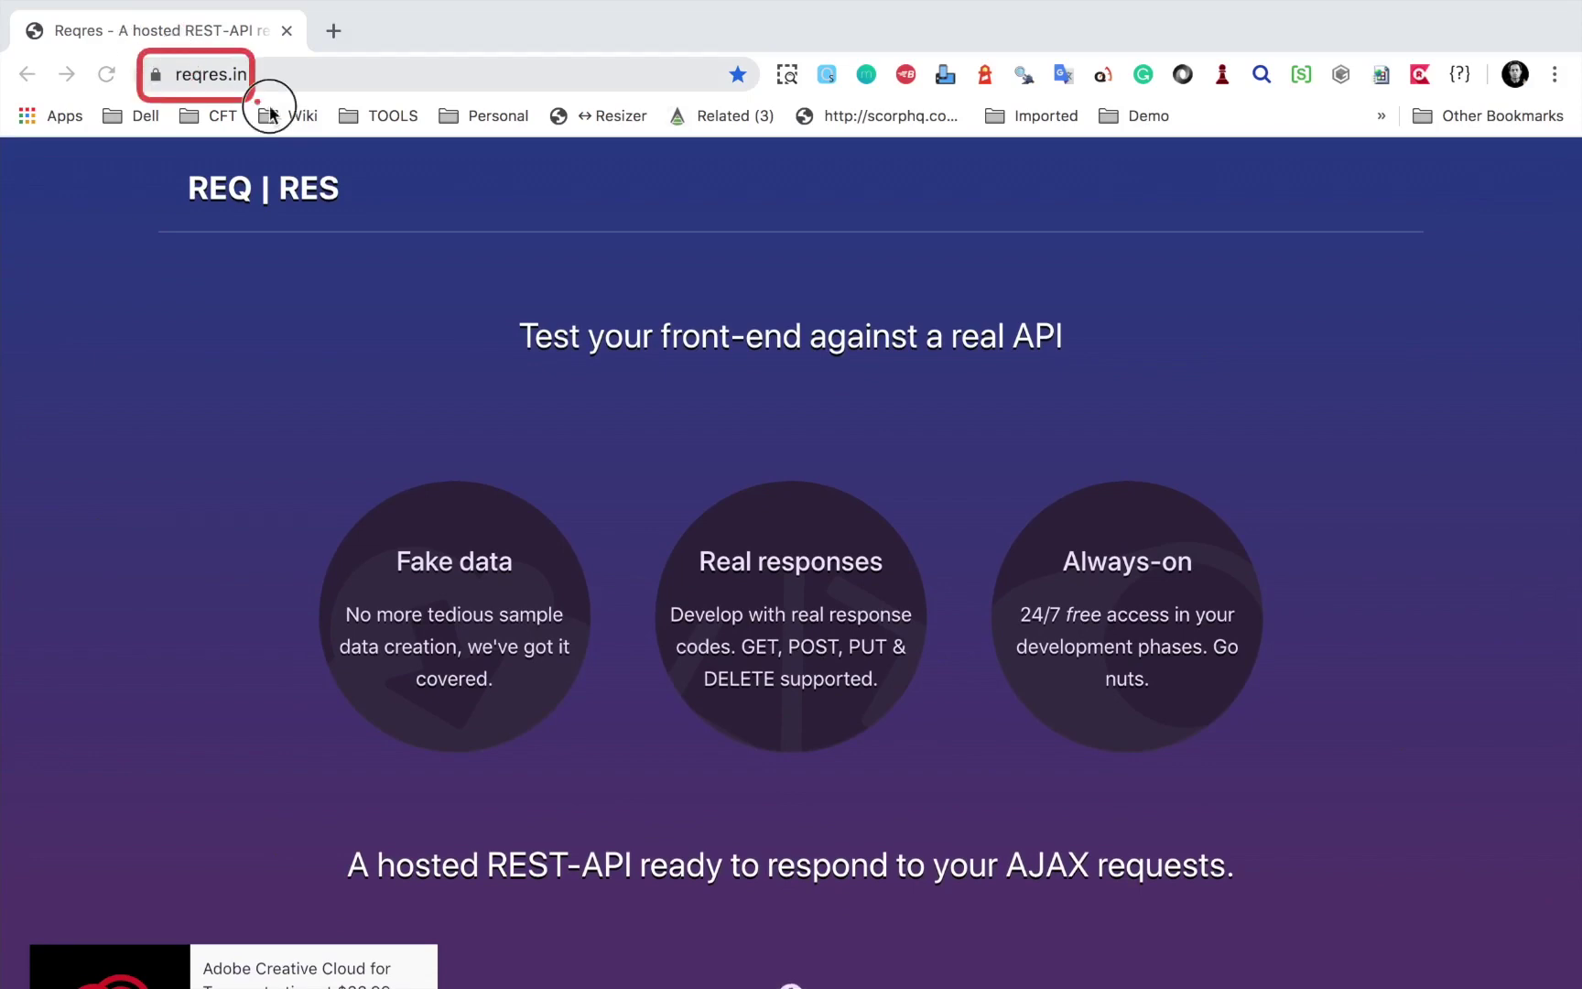
pyautogui.scroll(-10, 388, 561)
pyautogui.scroll(-5, 386, 566)
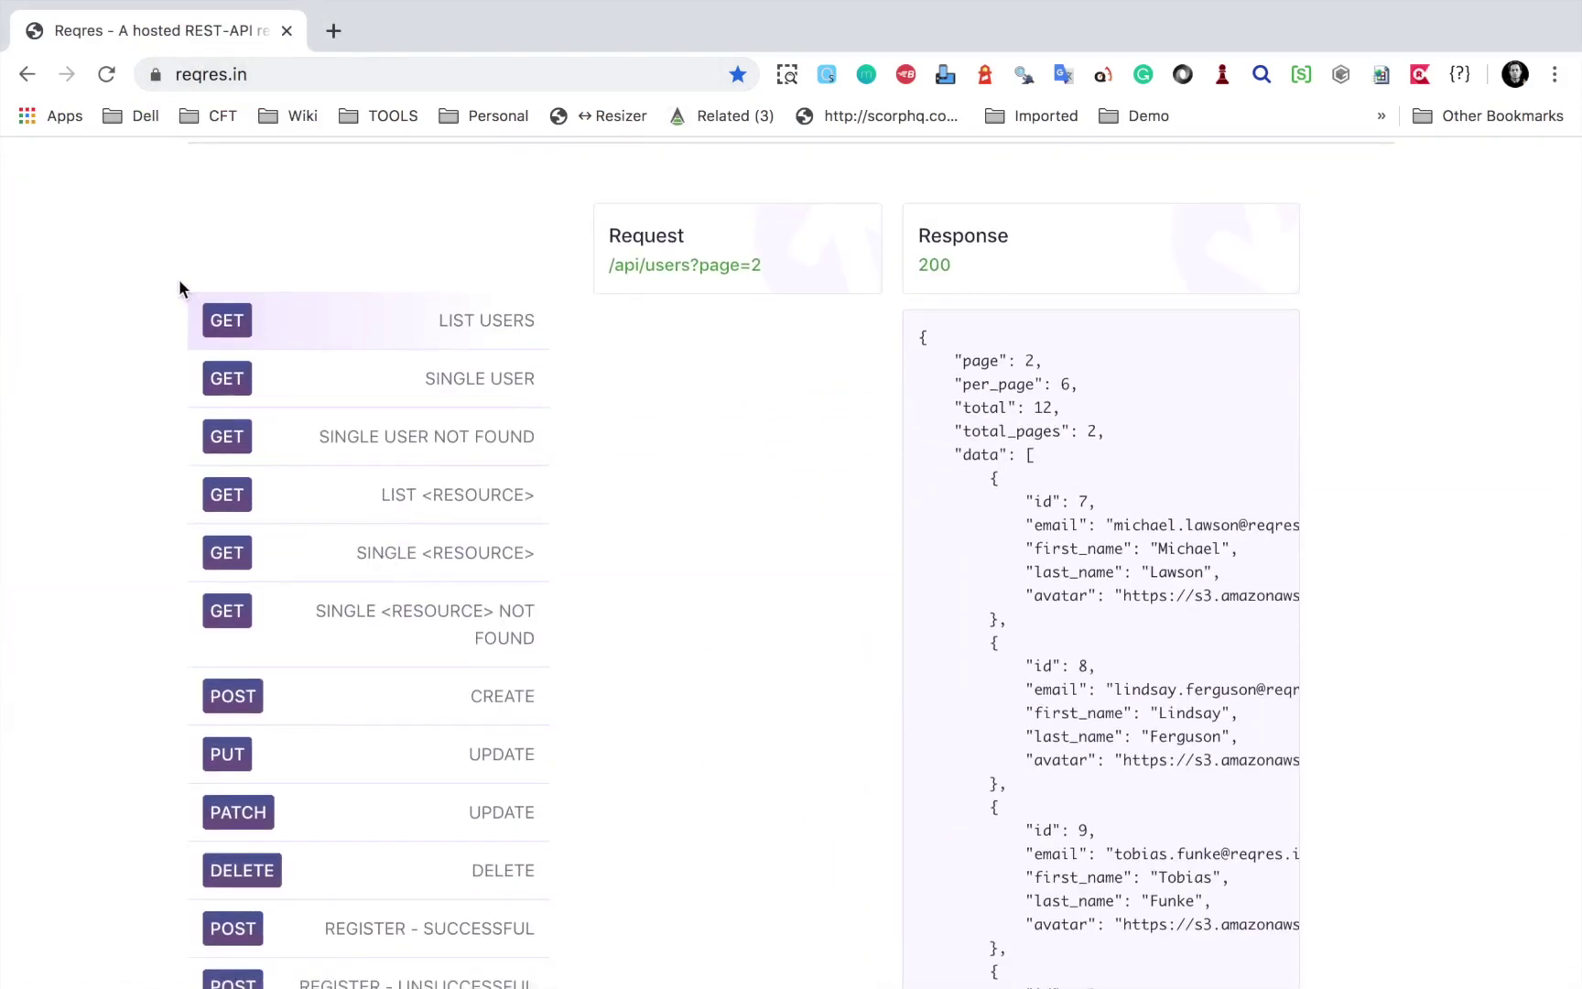
pyautogui.click(177, 277)
pyautogui.moveTo(178, 277)
pyautogui.mouseDown()
pyautogui.moveTo(533, 692)
pyautogui.moveTo(555, 975)
pyautogui.moveTo(307, 982)
pyautogui.mouseUp()
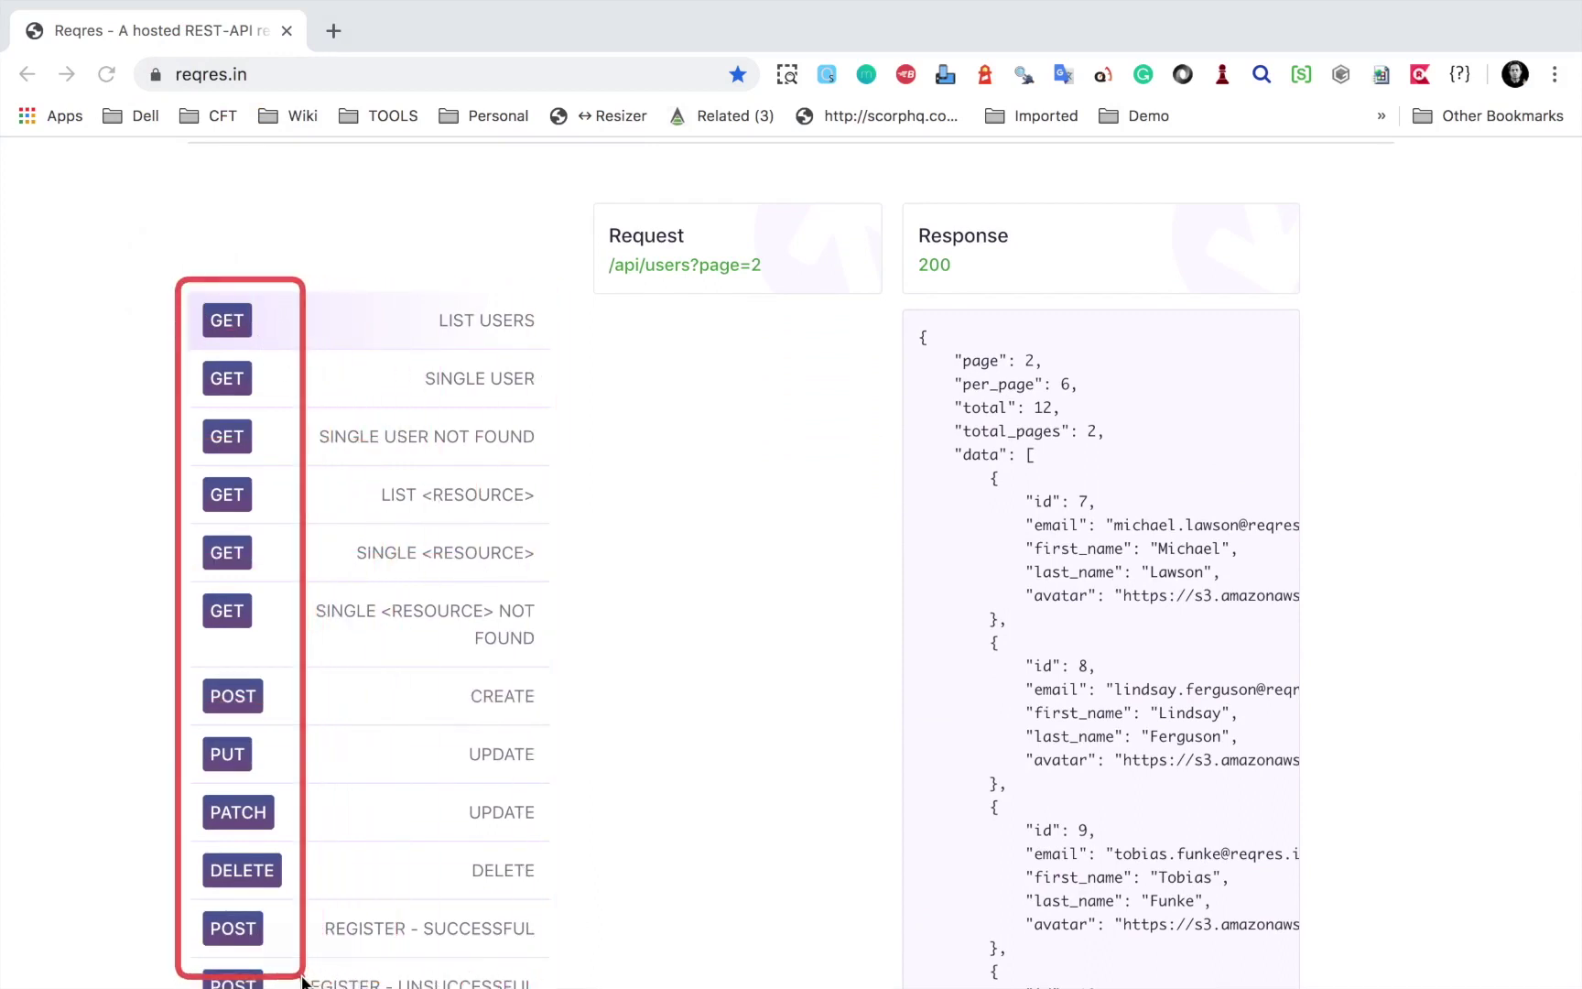
pyautogui.moveTo(179, 275)
pyautogui.mouseDown()
pyautogui.moveTo(255, 339)
pyautogui.moveTo(547, 366)
pyautogui.moveTo(564, 352)
pyautogui.mouseUp()
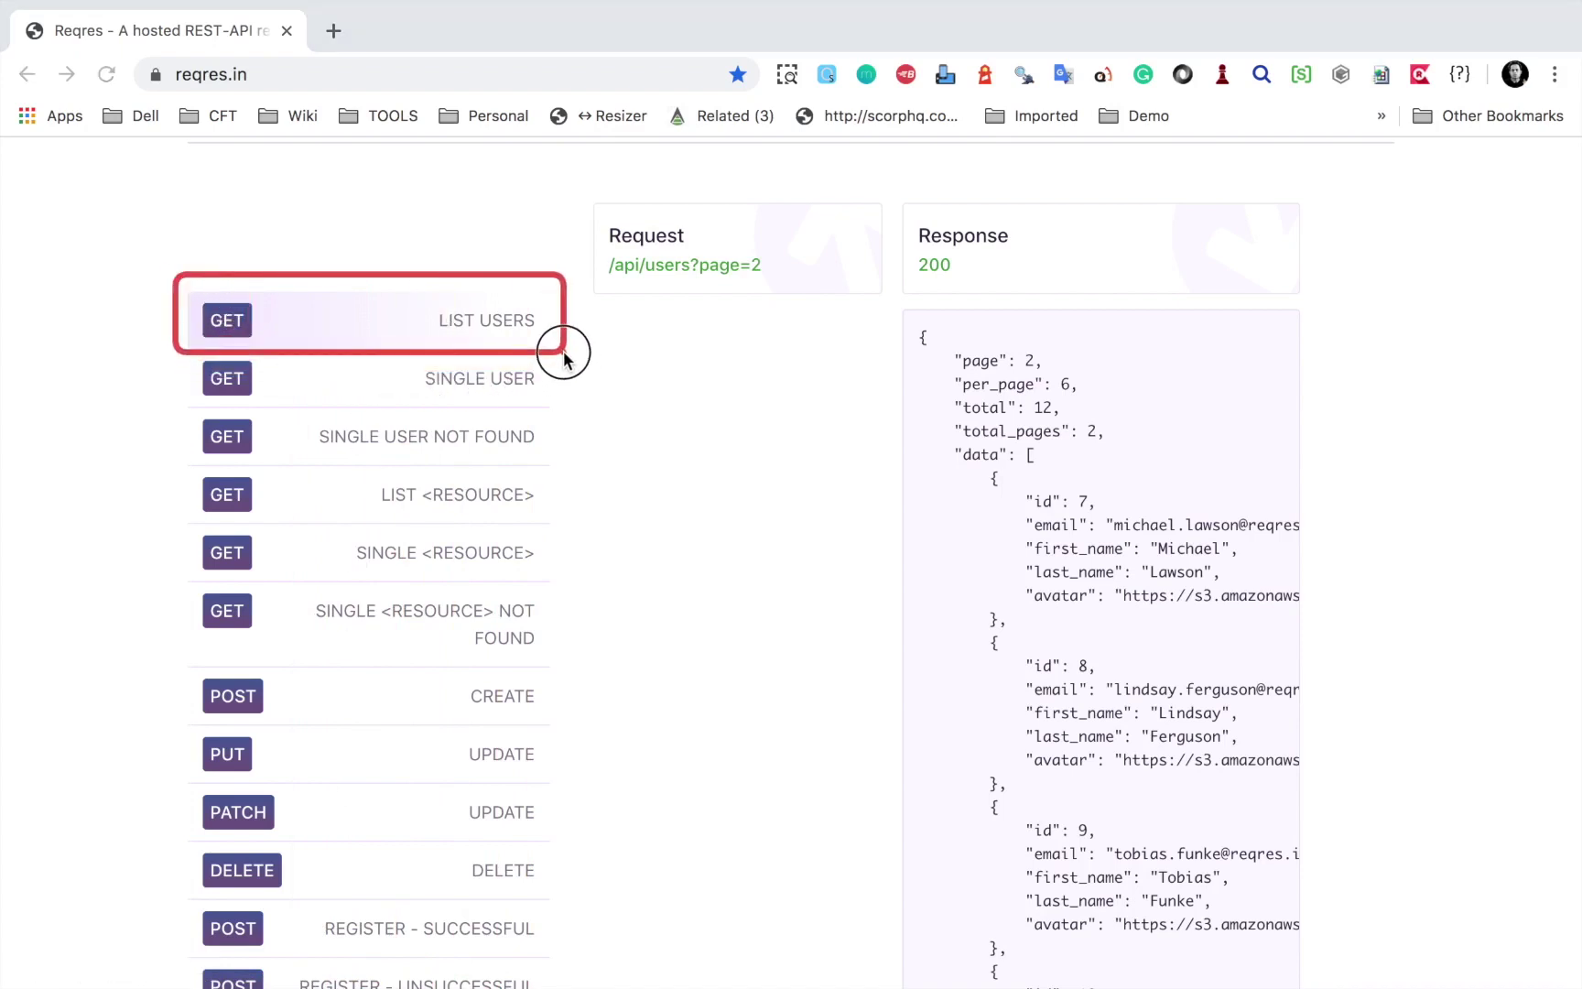
pyautogui.click(322, 330)
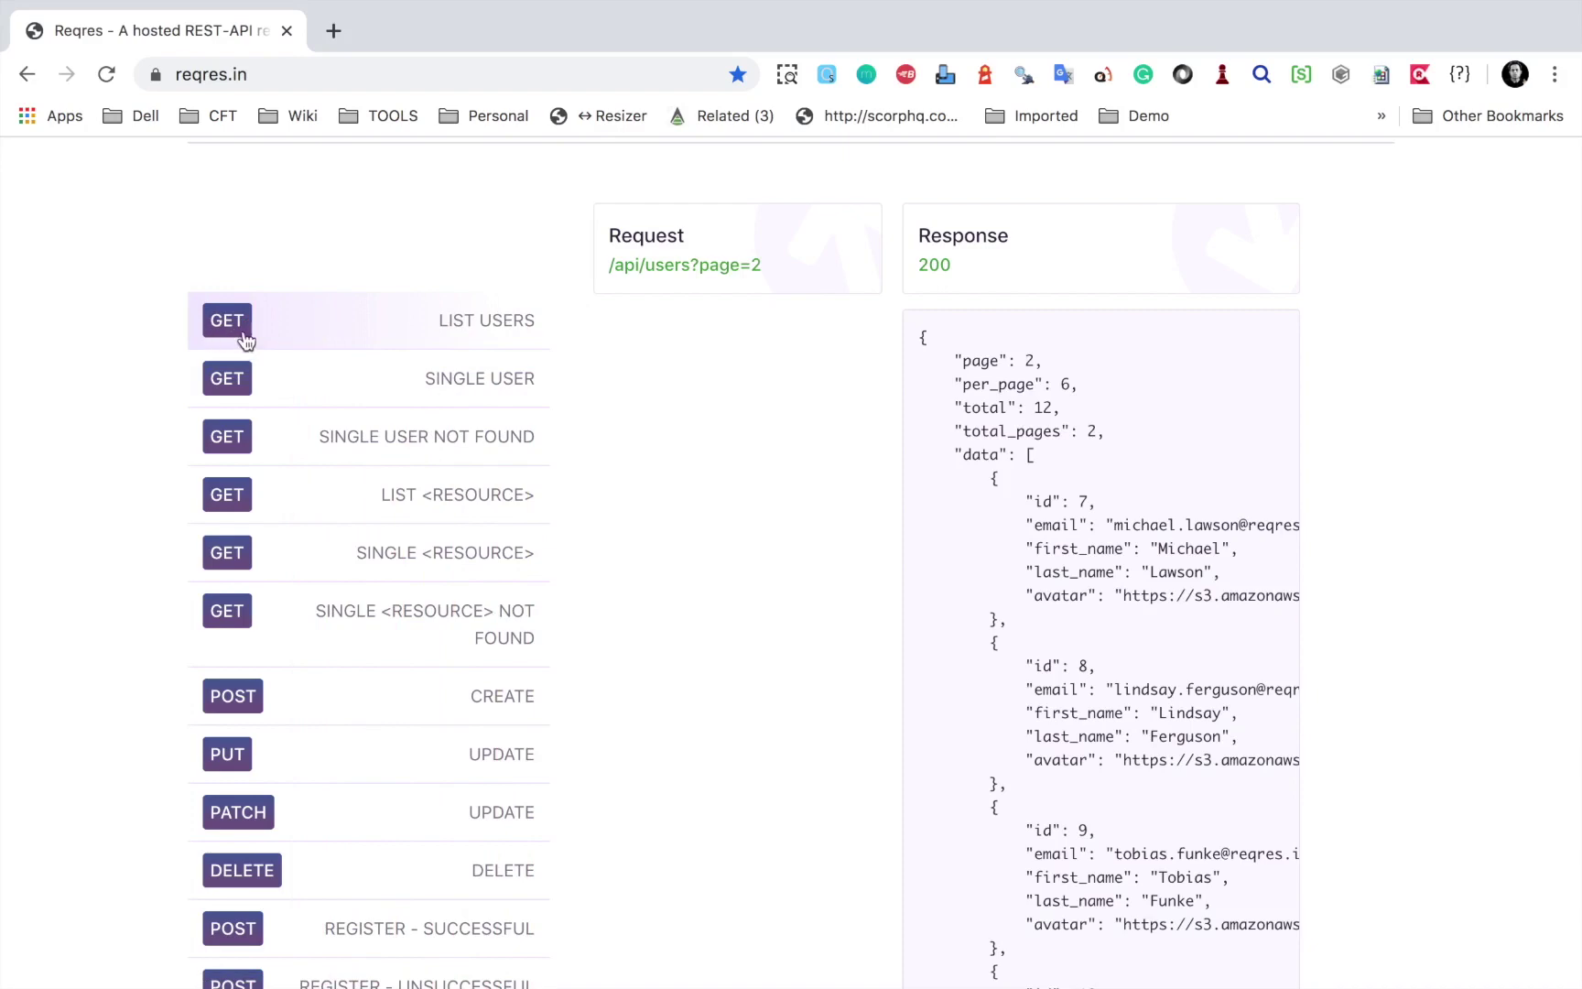
pyautogui.scroll(3, 642, 278)
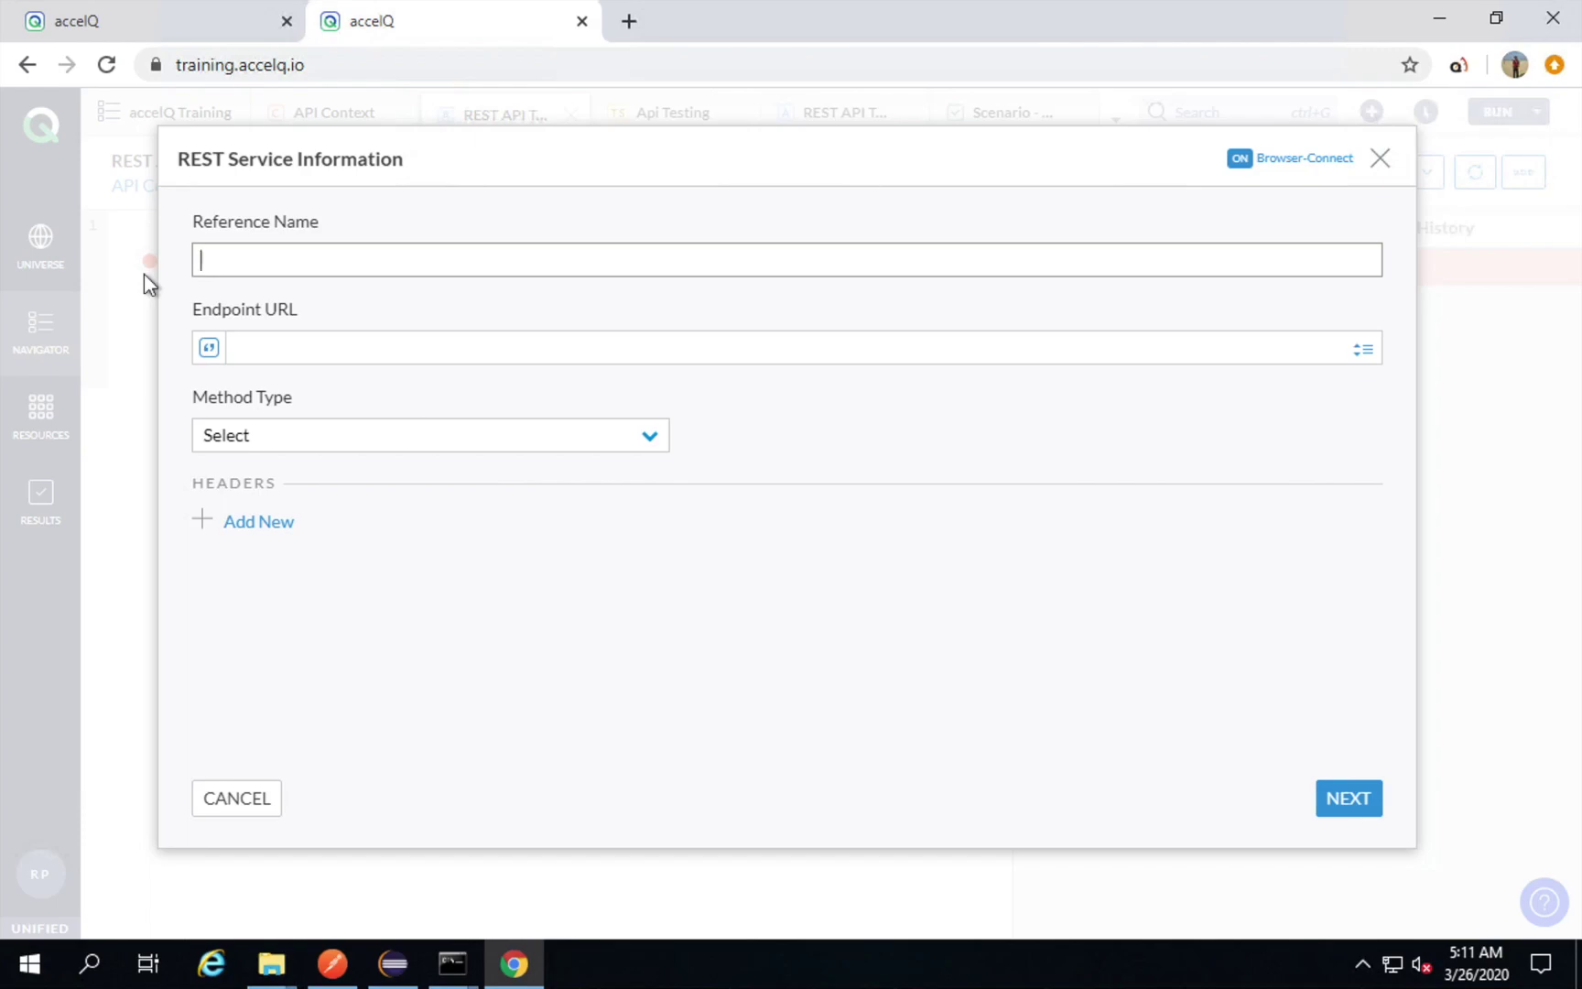
# In the Notes document, add the line "Step 4 : Add Reference name" below Step 3.
pyautogui.press('Return')
pyautogui.press('Return')
pyautogui.write('Step 4 : Add re')
pyautogui.press('BackSpace')
pyautogui.press('BackSpace')
pyautogui.write('Reference name')
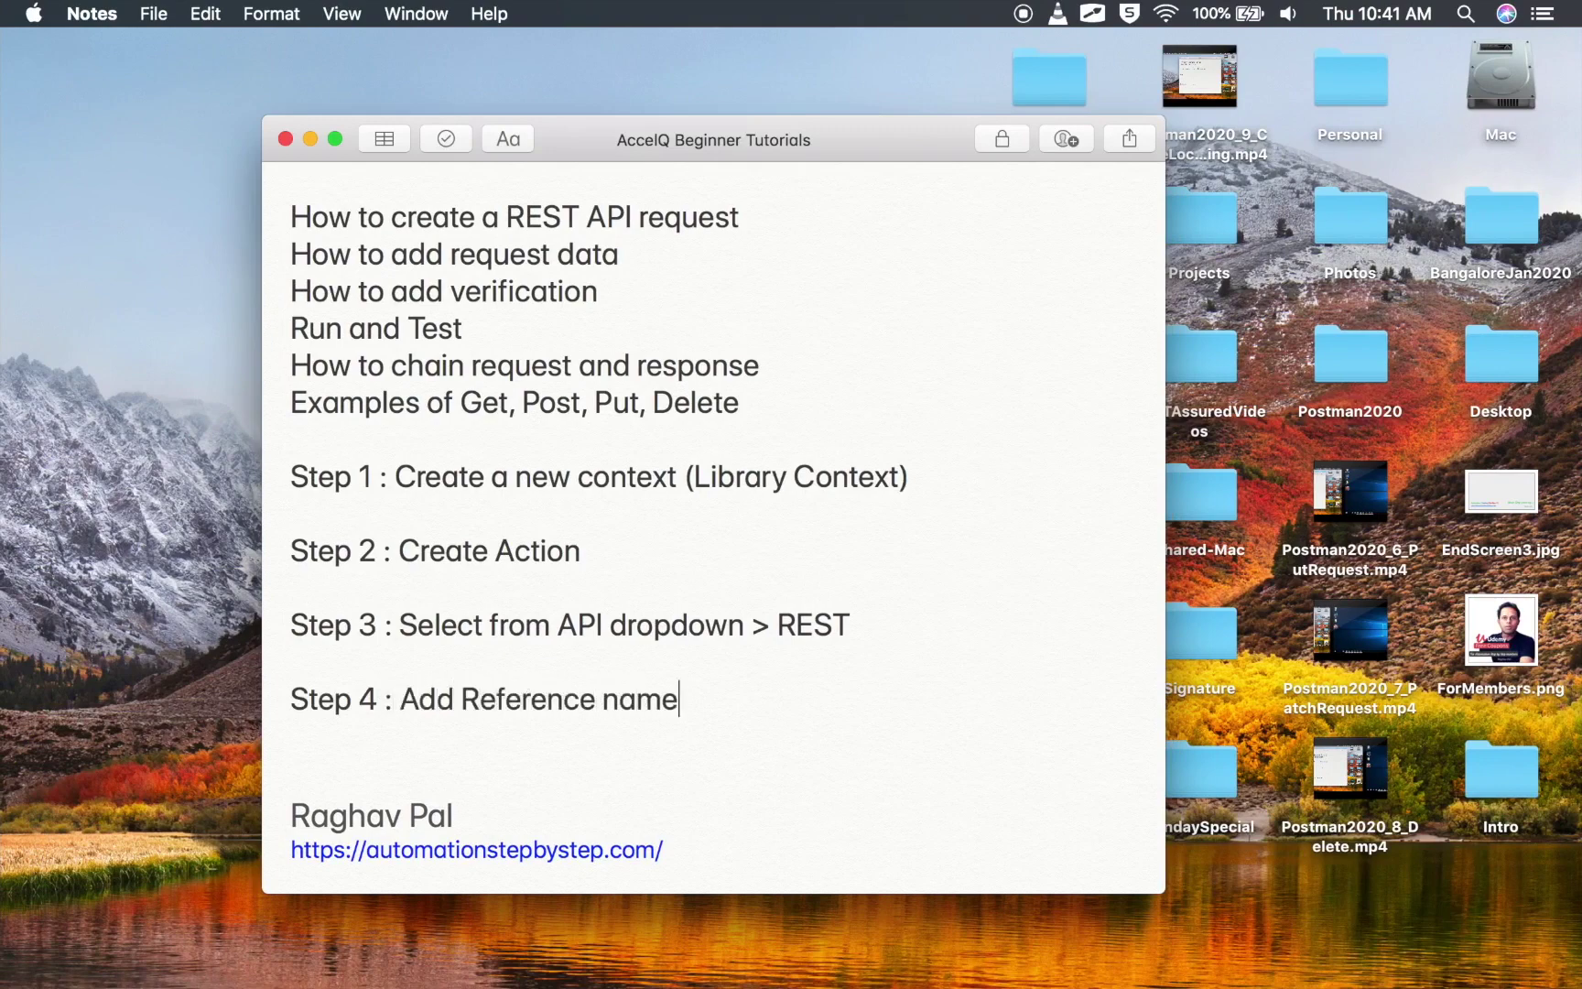
# Add the line "Step 5 : Add request details" below Step 4 in the notes.
pyautogui.press('Return')
pyautogui.press('Return')
pyautogui.write('Step 5 : Add ')
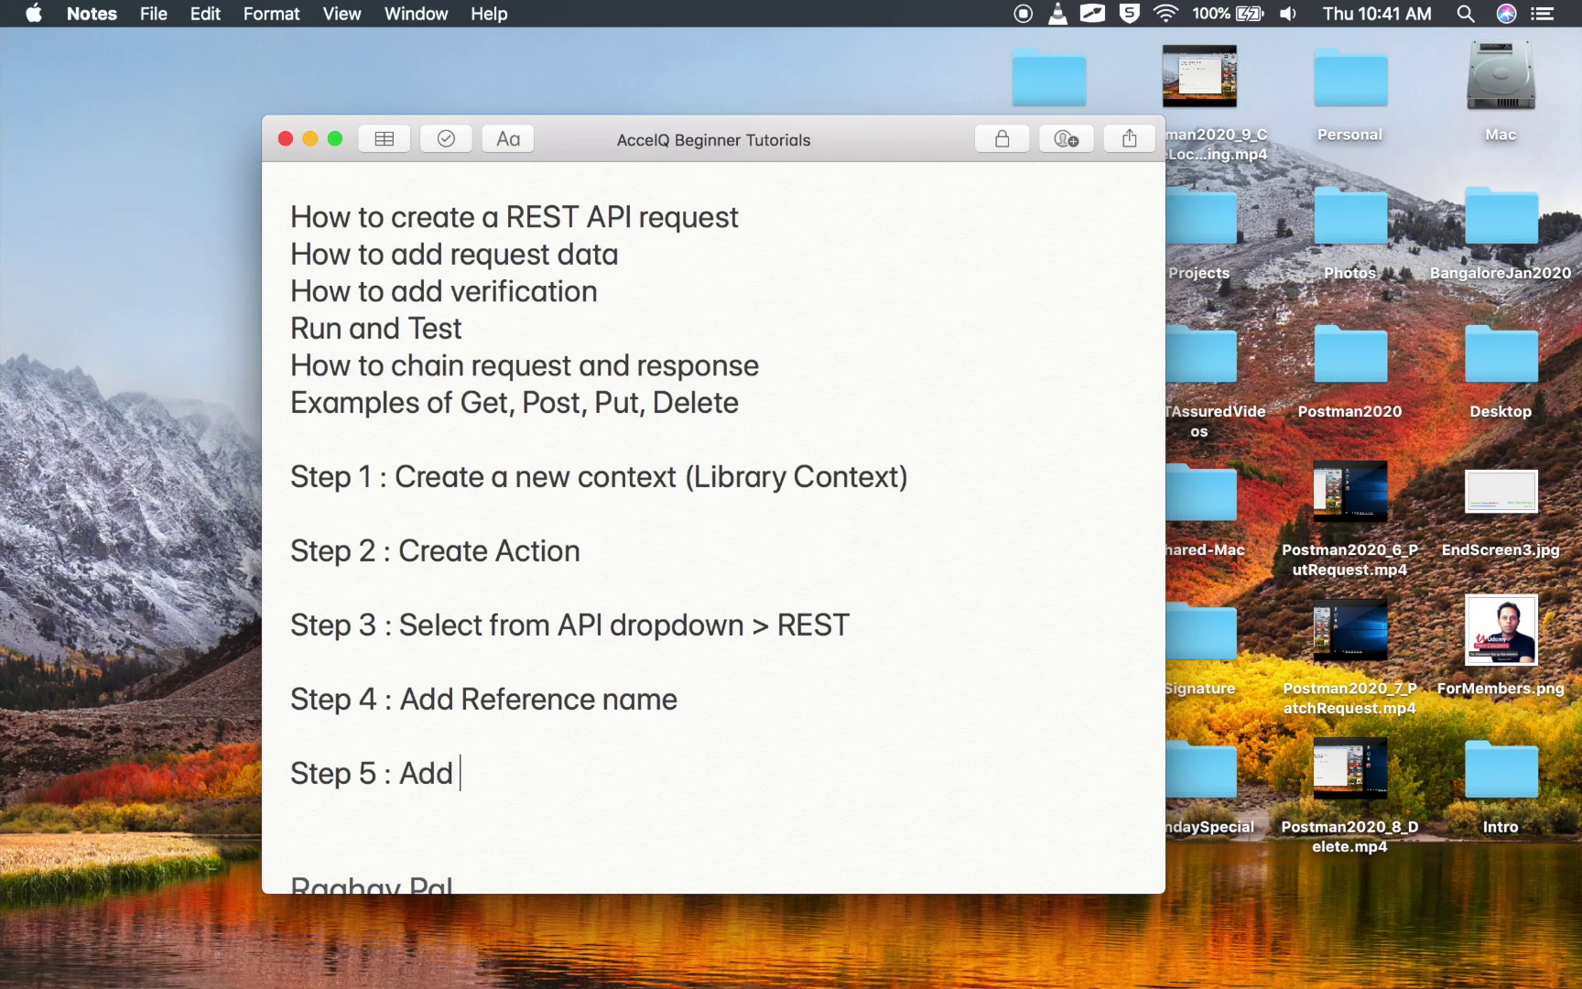
pyautogui.write('request det')
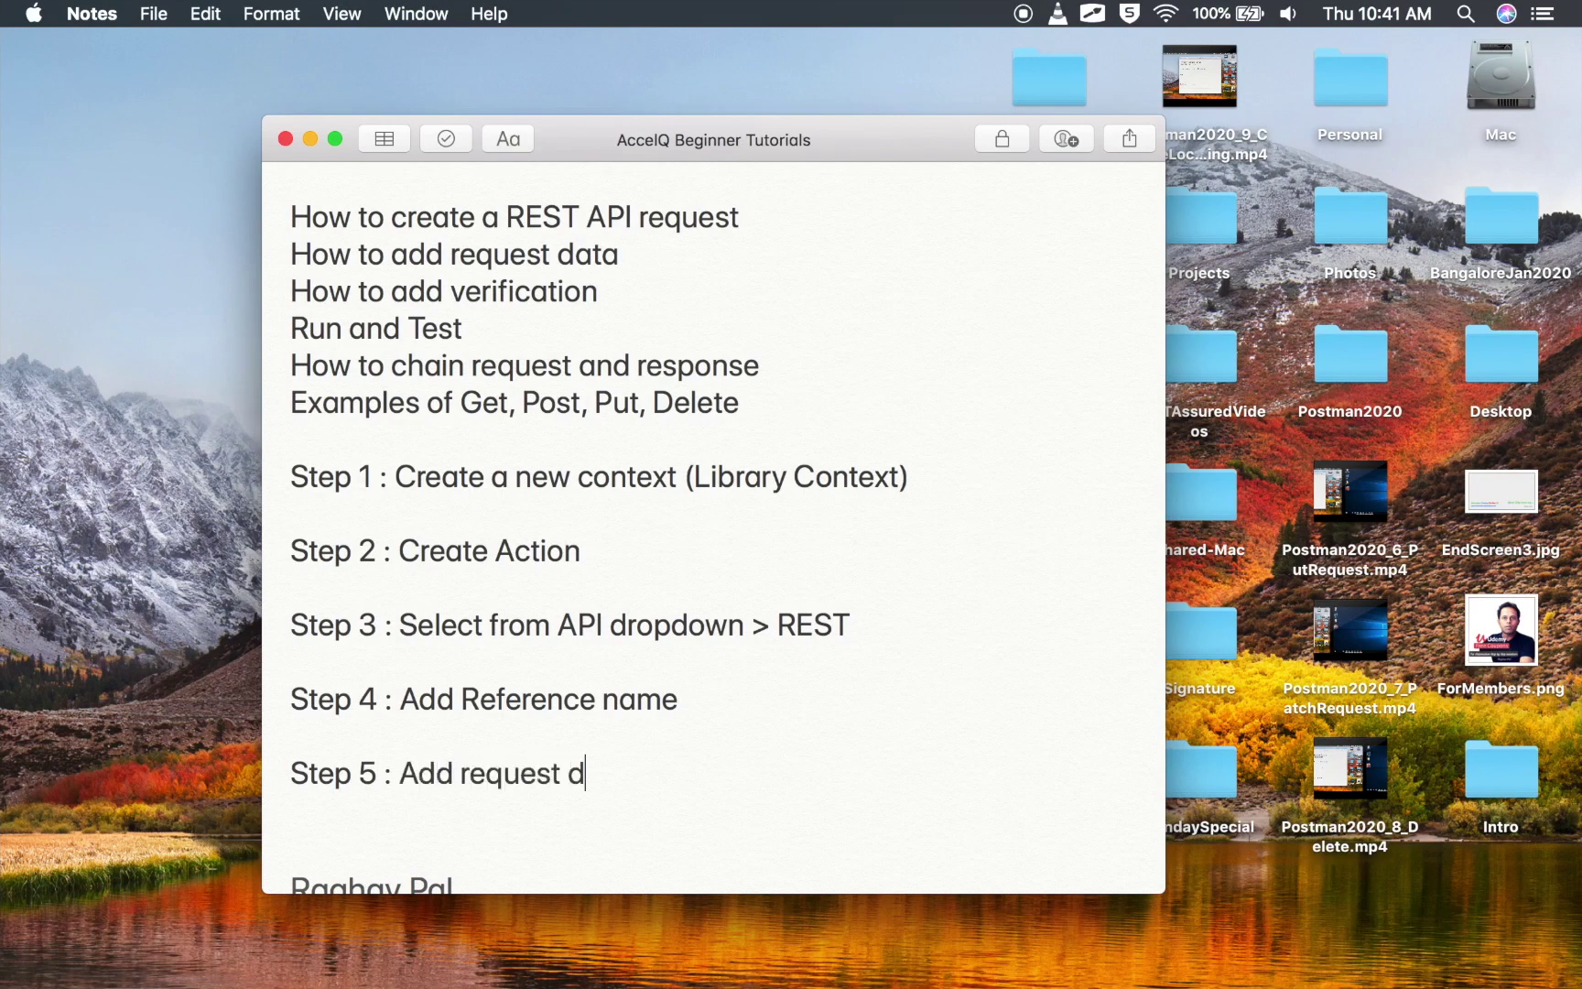
pyautogui.write('ails')
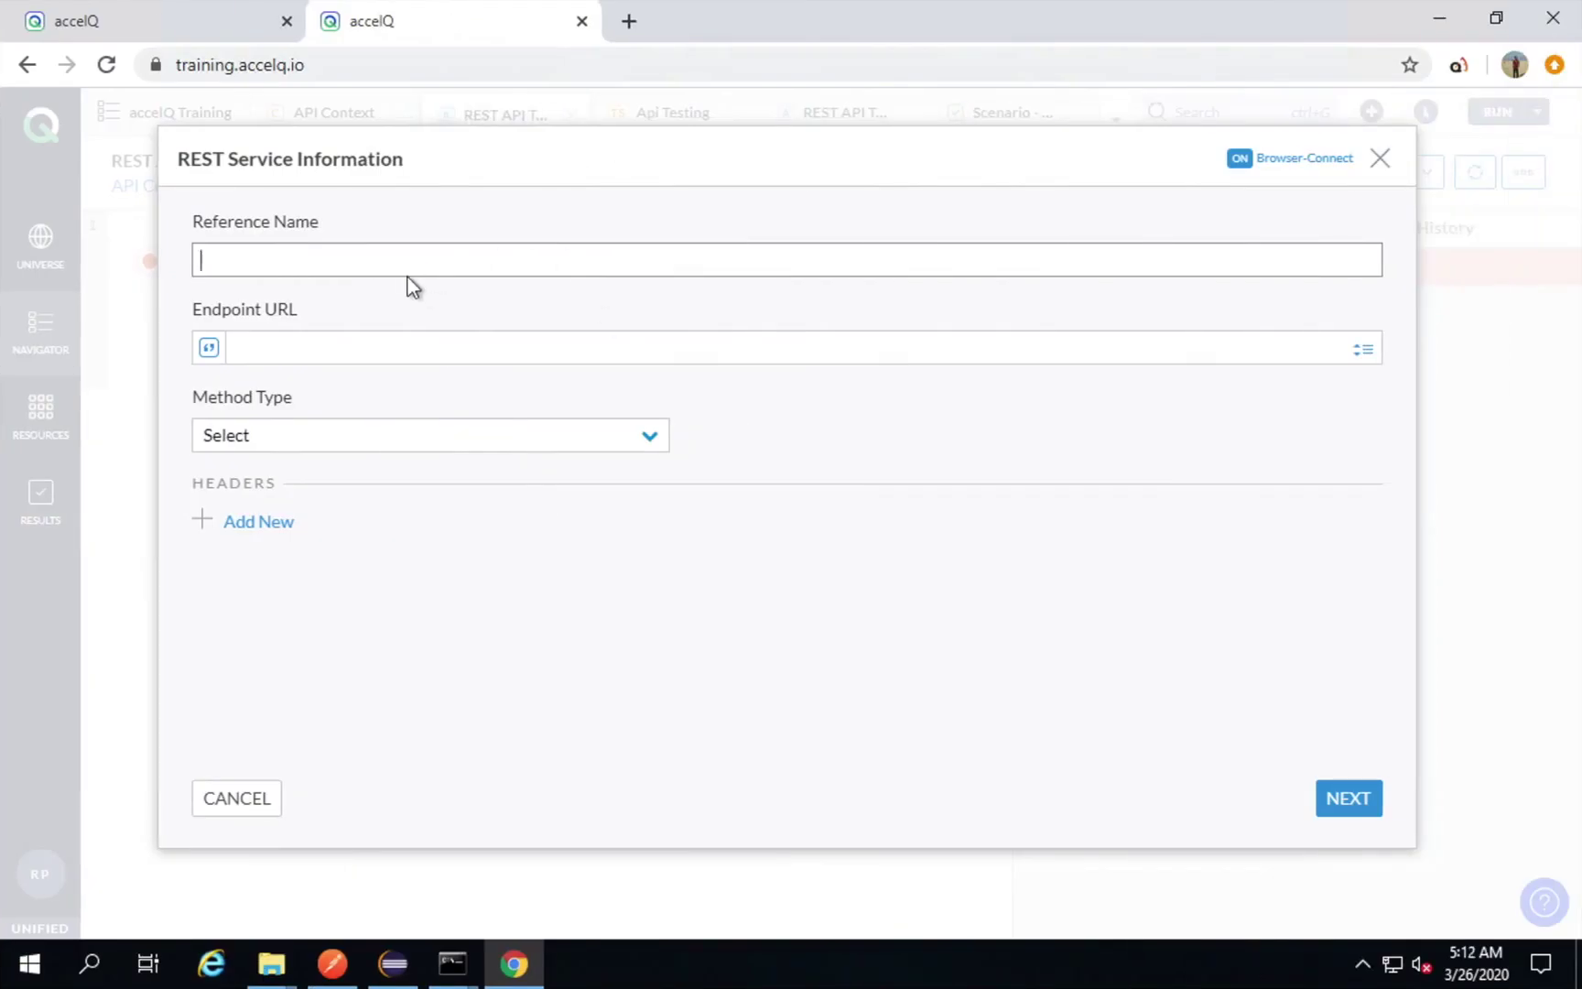
# Name the REST service "Get User List" in accelQ, and copy the URL of the List Users request from Reqres.
pyautogui.write('Get User List')
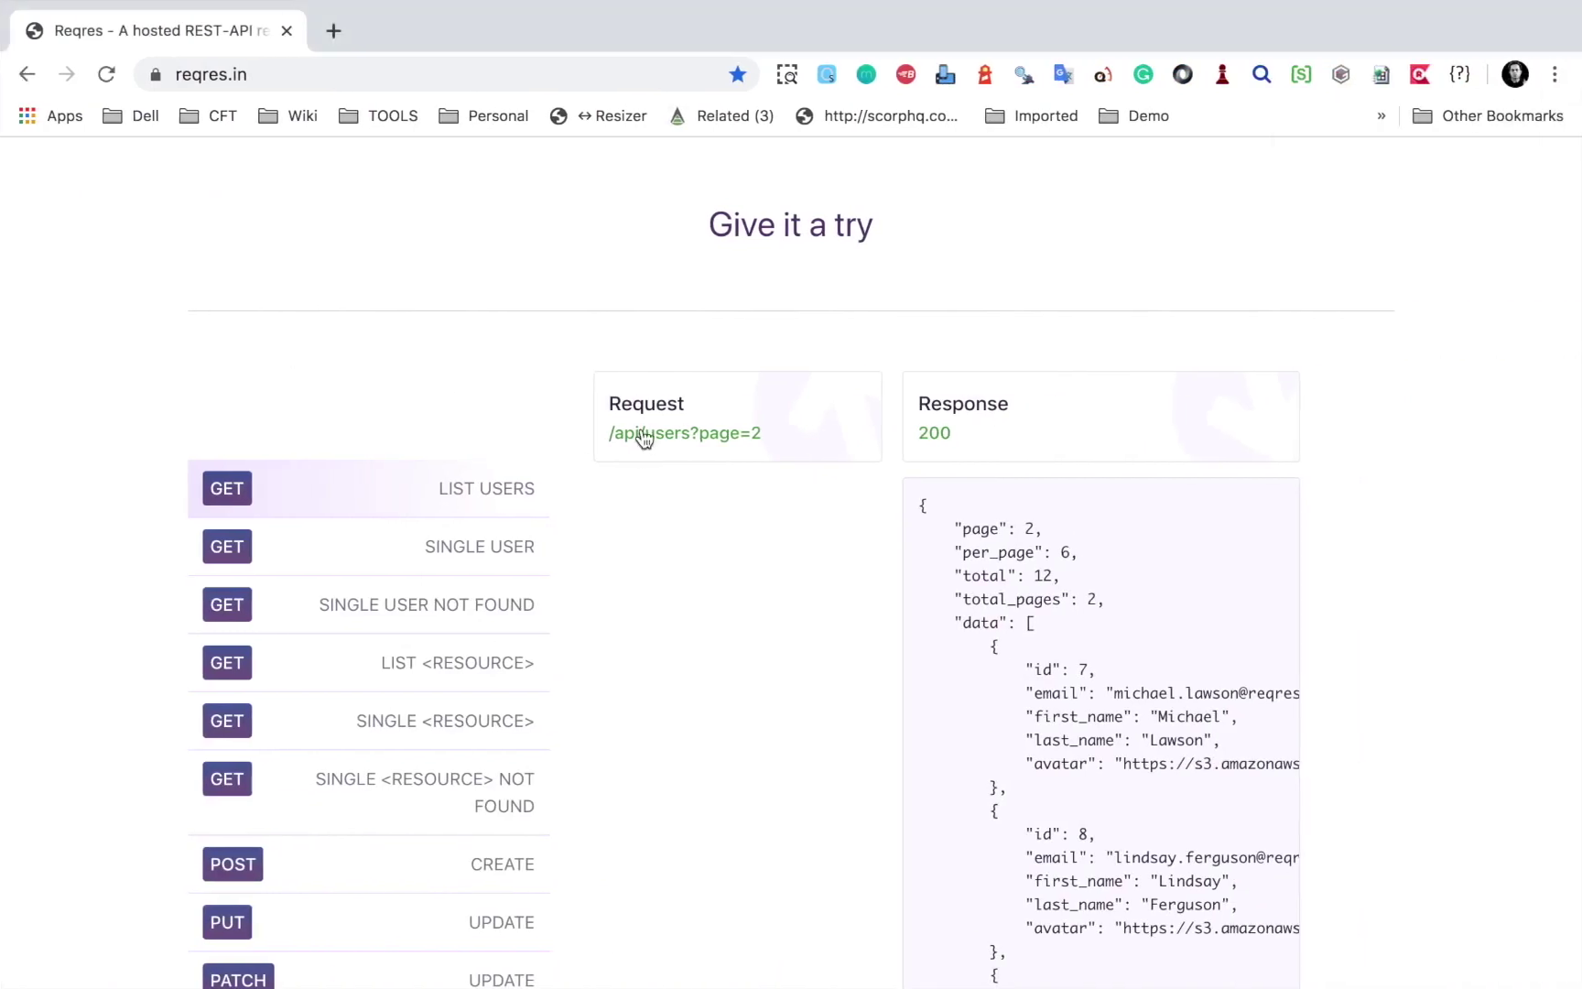
pyautogui.click(646, 441)
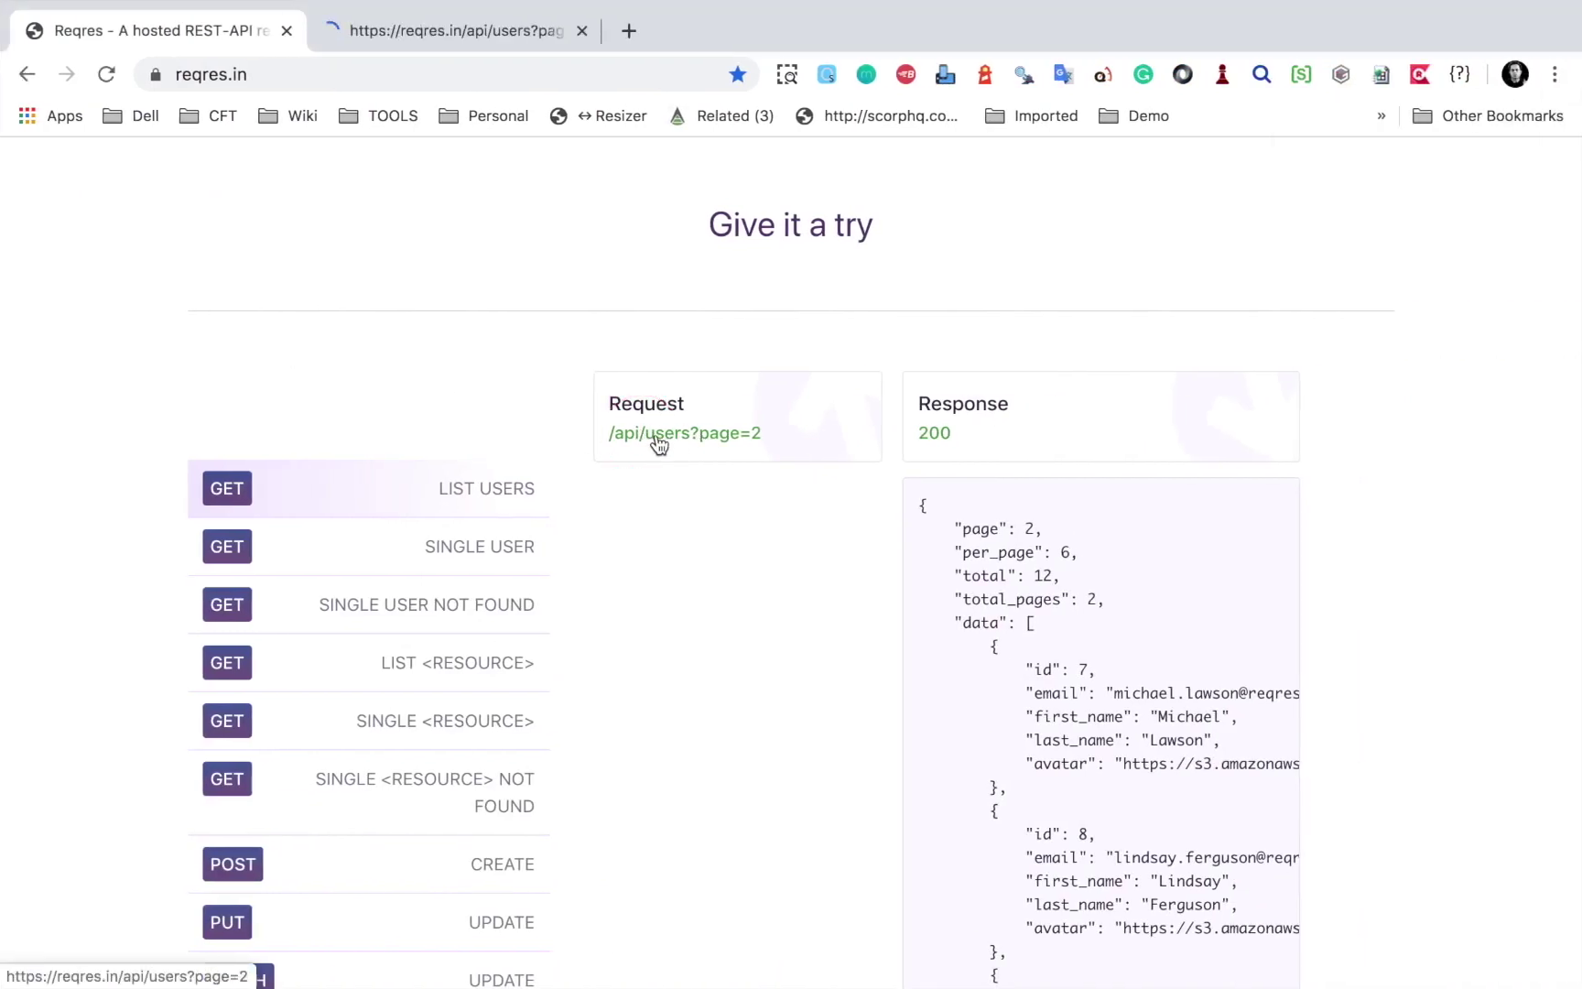
pyautogui.click(462, 37)
pyautogui.click(205, 74)
pyautogui.hotkey('ctrl', 'c')
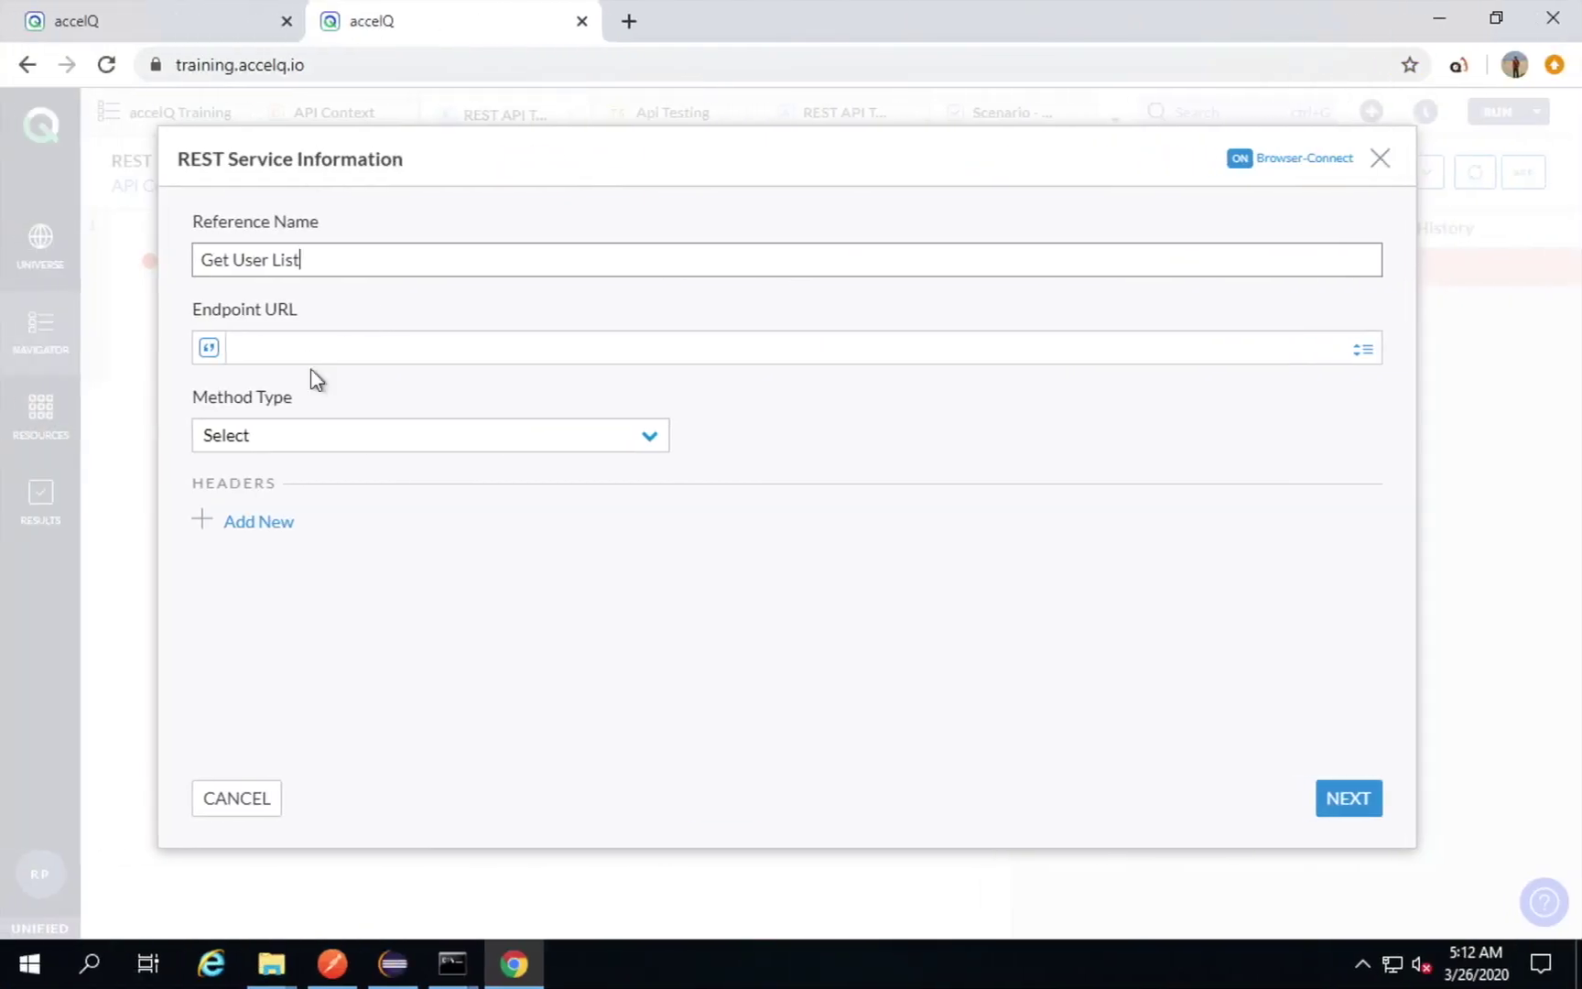
pyautogui.click(261, 354)
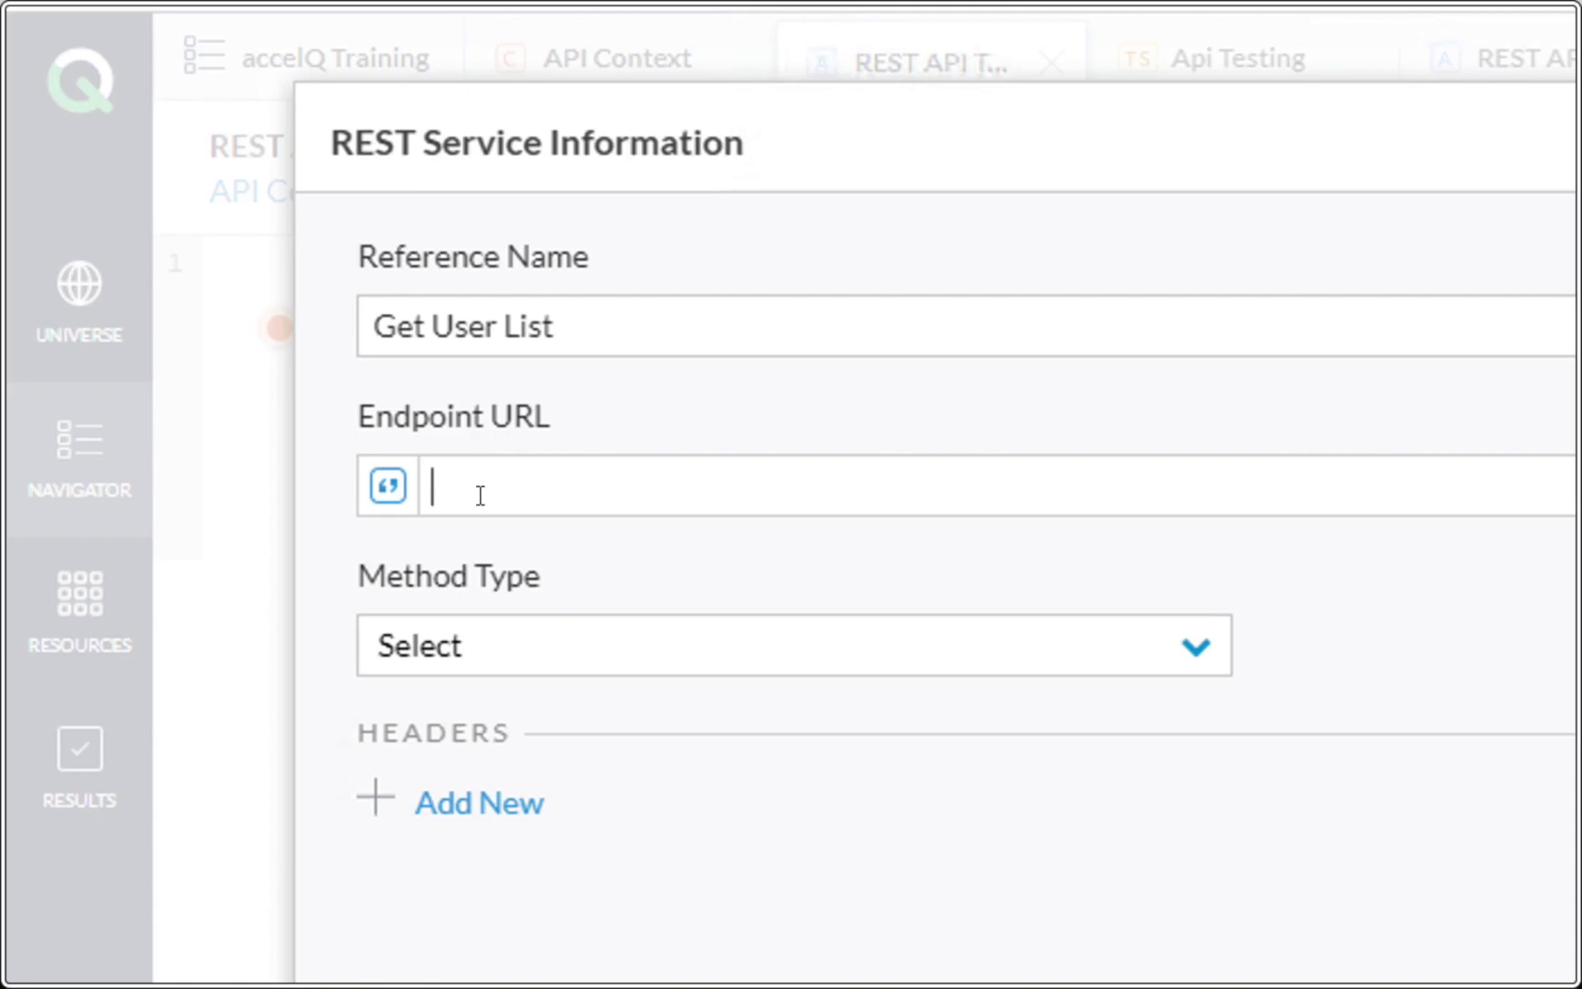
pyautogui.click(382, 499)
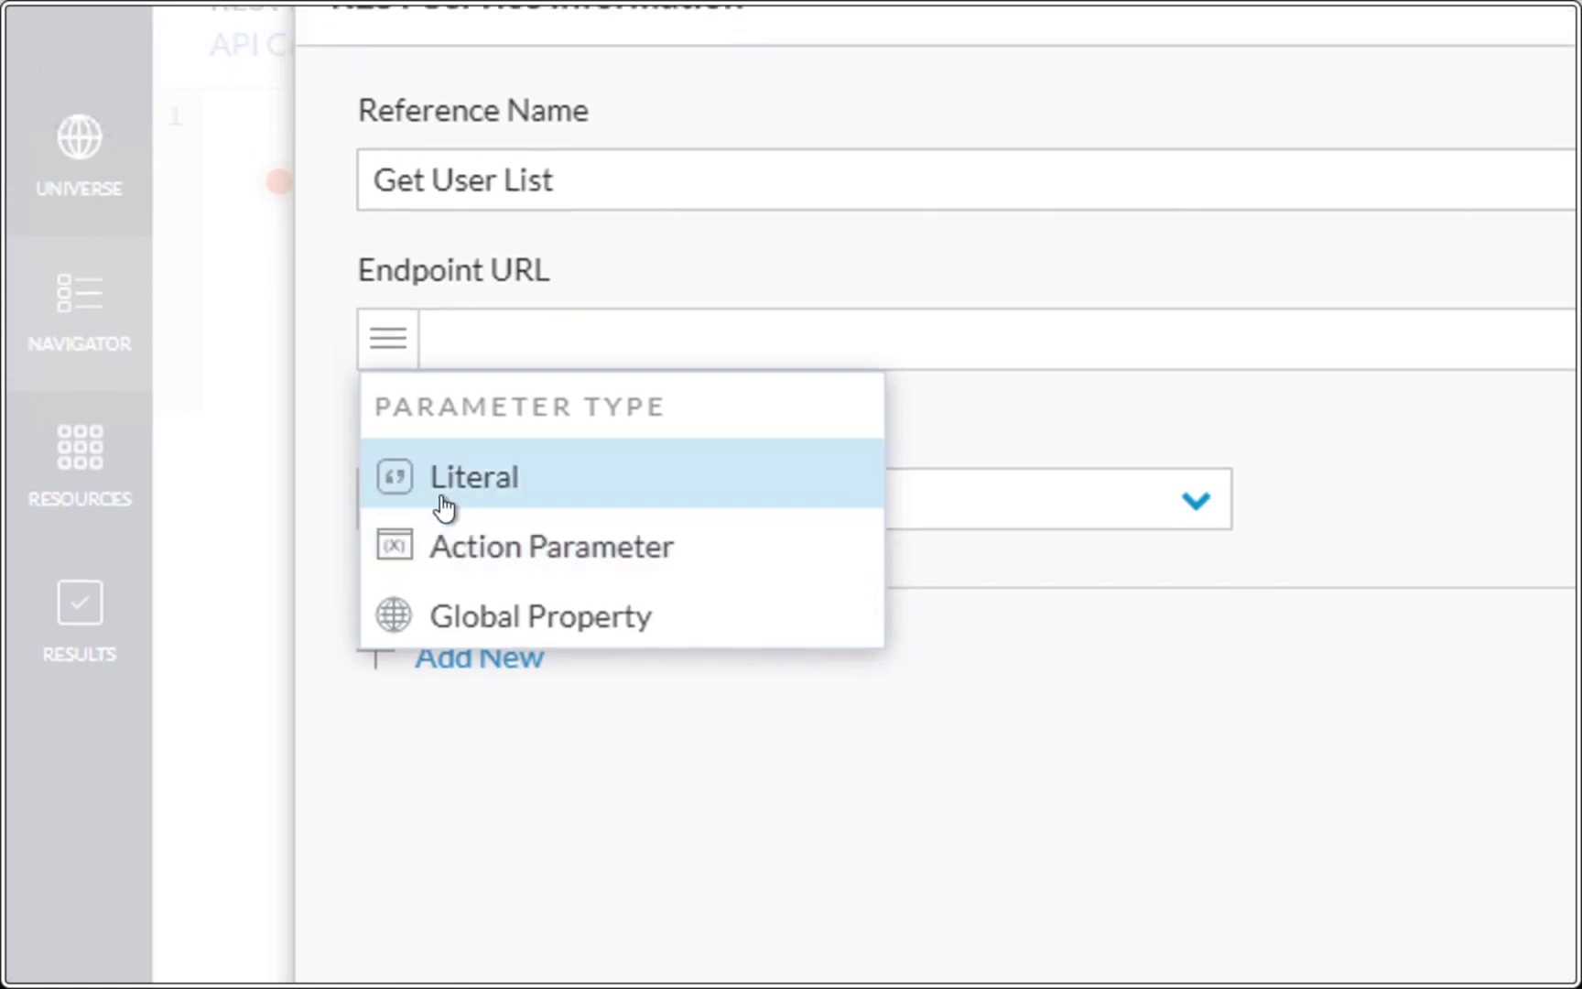
pyautogui.click(445, 504)
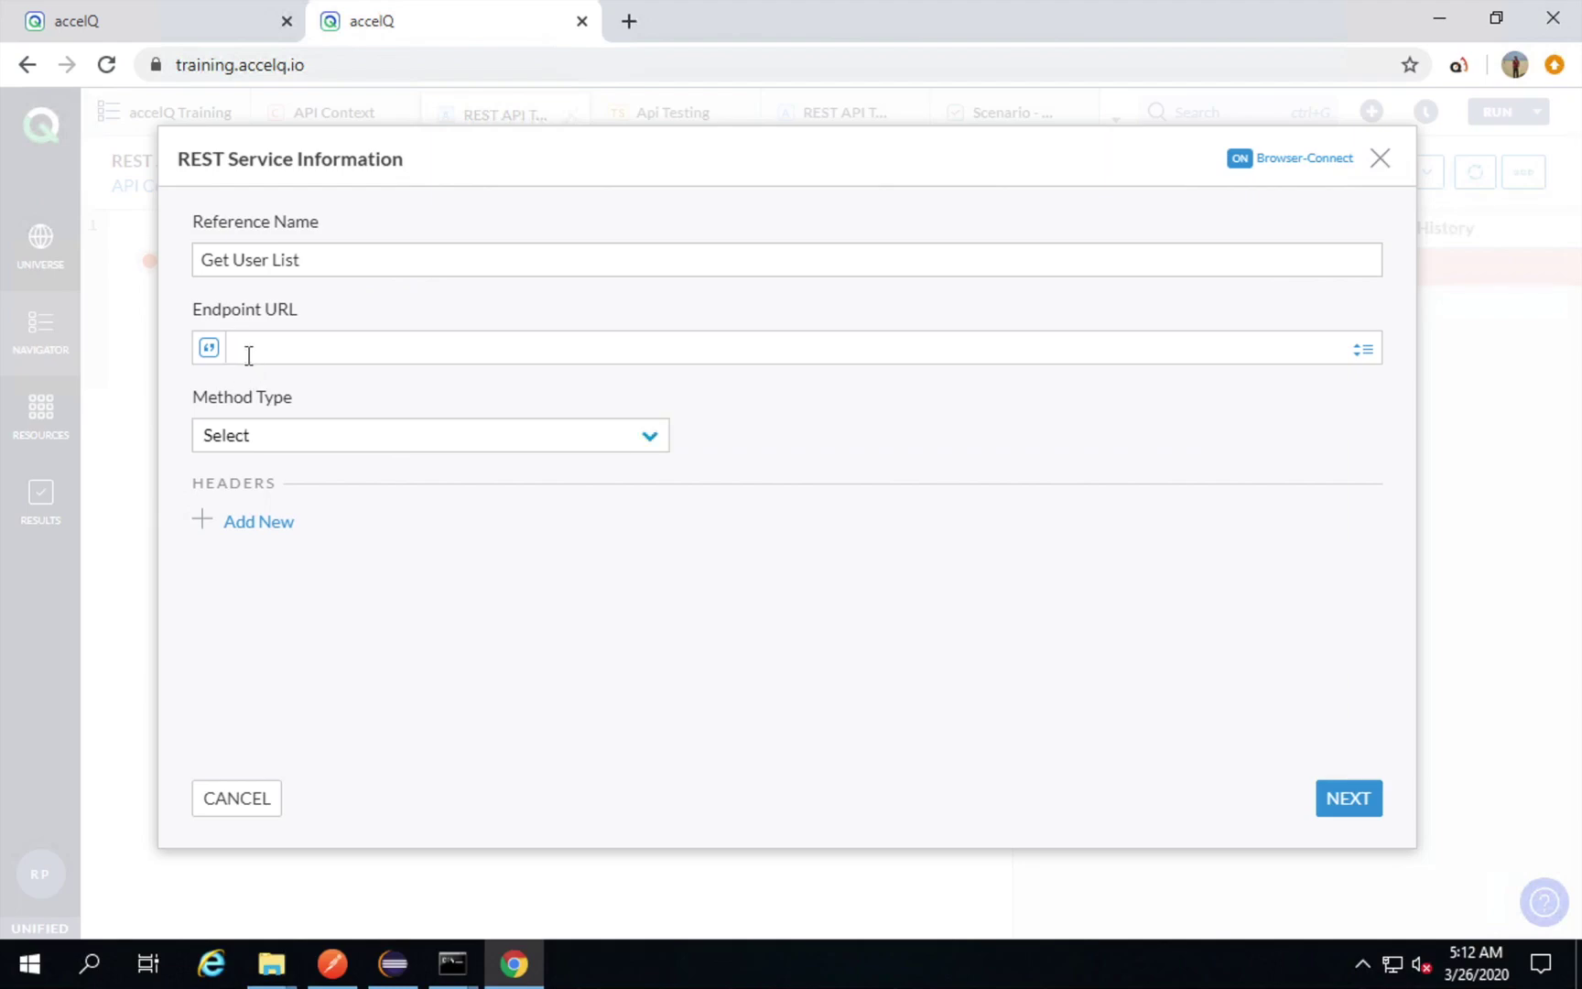
pyautogui.hotkey('ctrl', 'v')
pyautogui.click(248, 349)
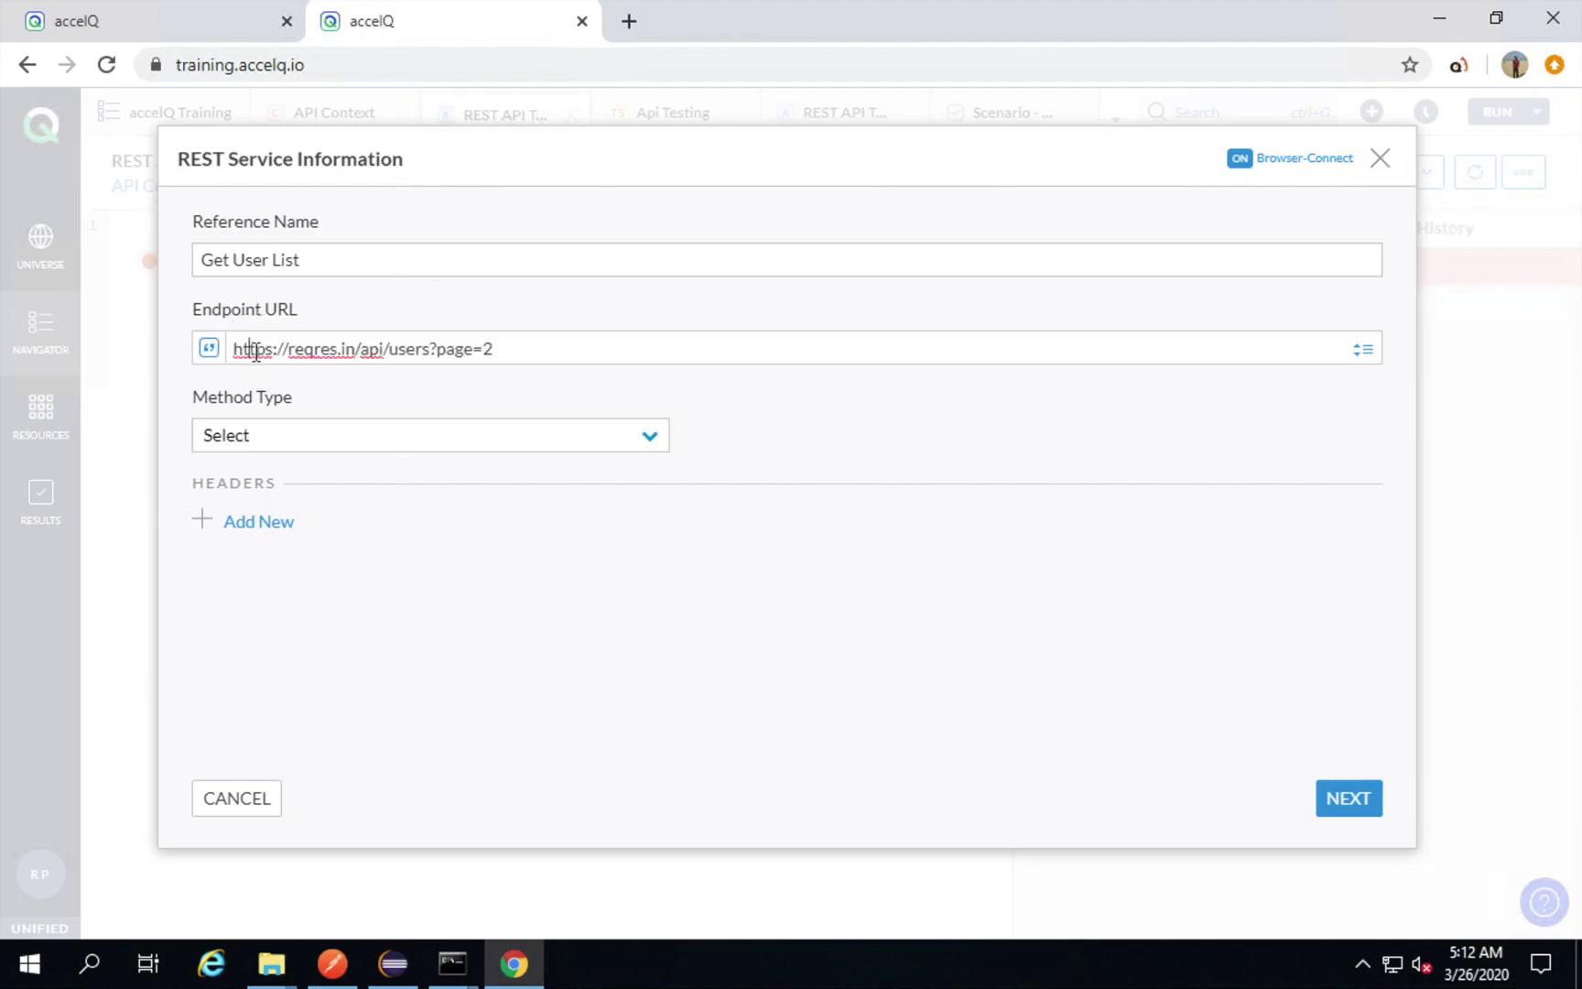
pyautogui.click(289, 447)
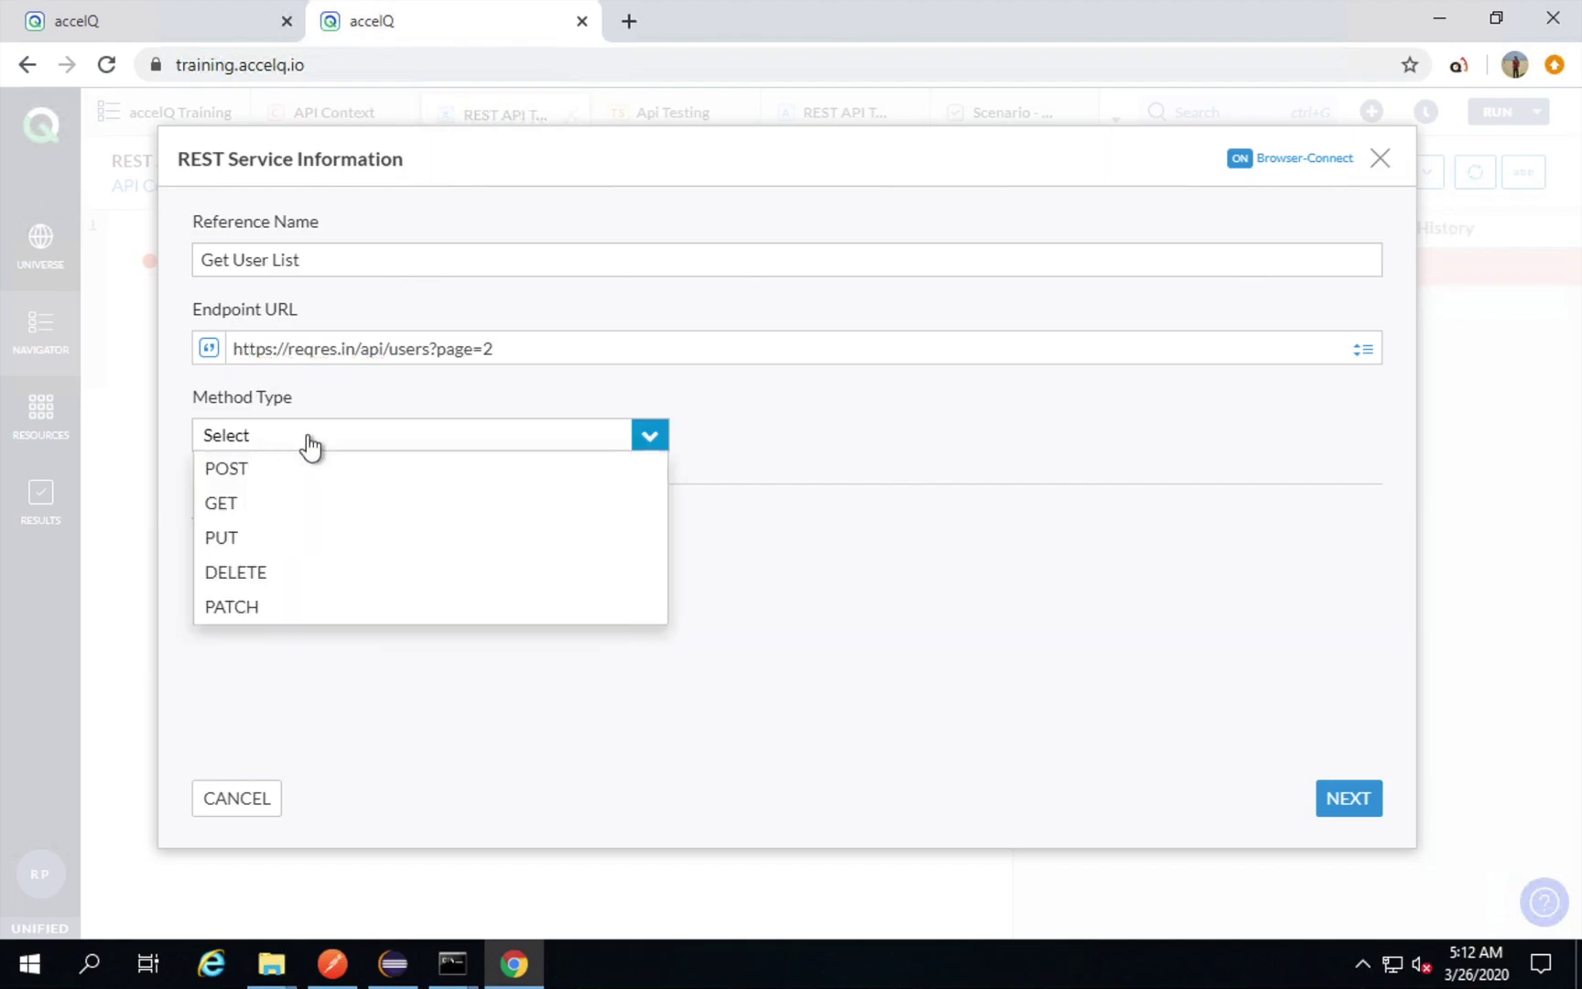
pyautogui.click(229, 511)
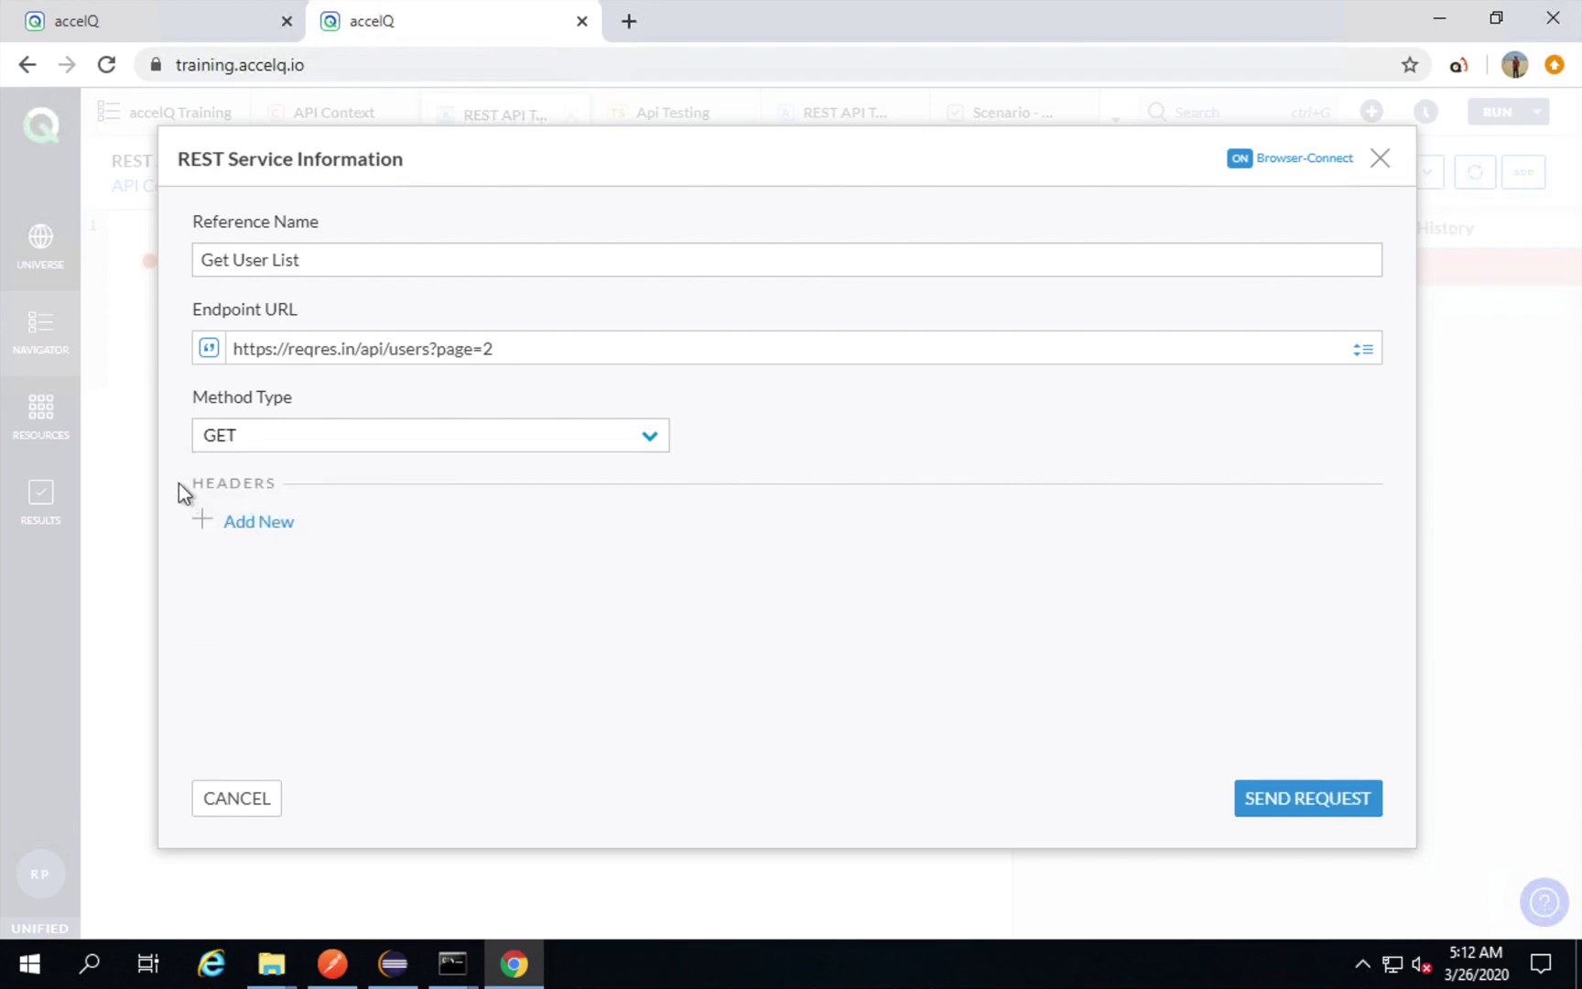
# Add and save a Content-Type request header with the literal value application/json.
pyautogui.moveTo(168, 468)
pyautogui.mouseDown()
pyautogui.moveTo(583, 589)
pyautogui.moveTo(1057, 625)
pyautogui.mouseUp()
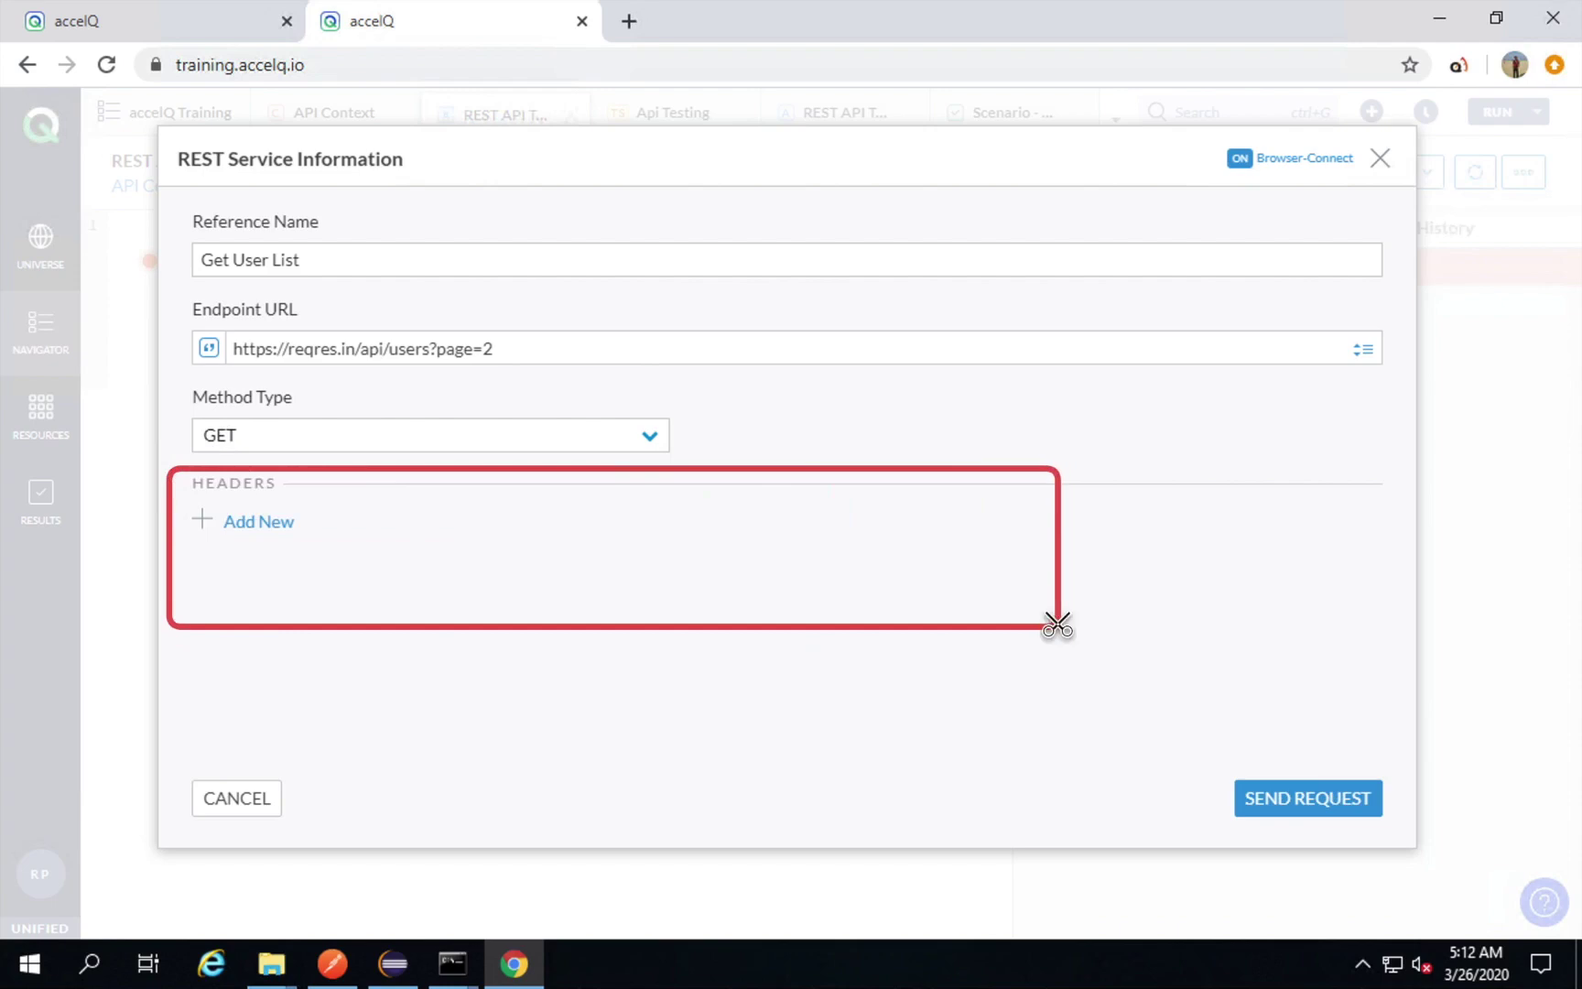
pyautogui.click(245, 525)
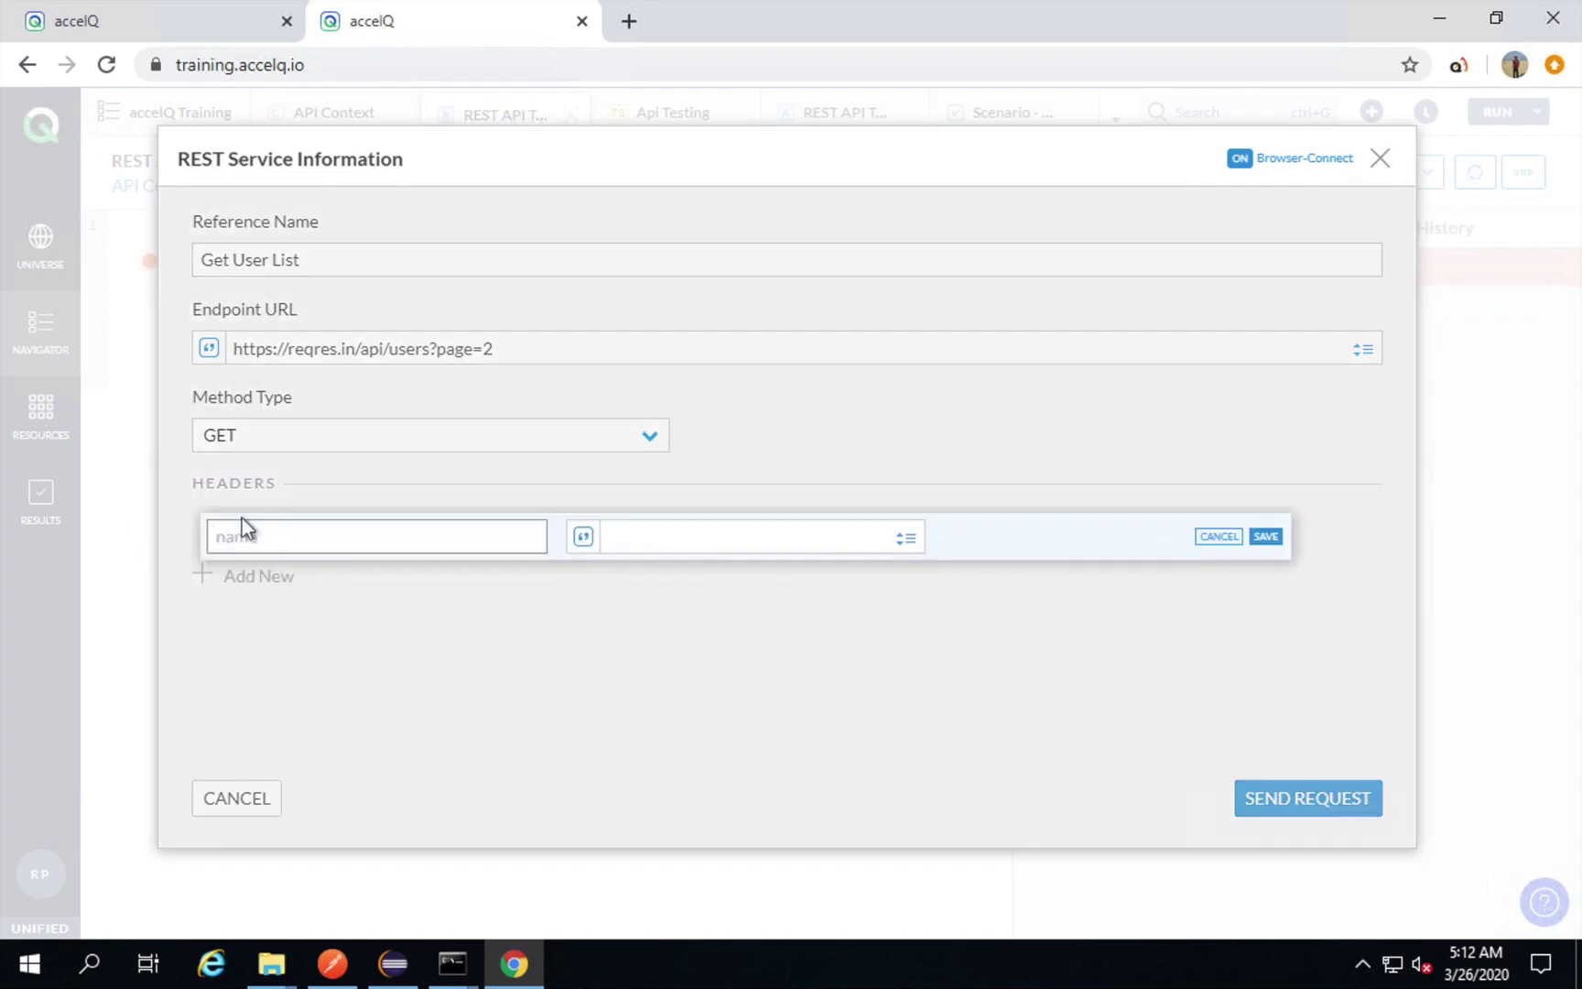
pyautogui.write('Content-Type')
pyautogui.moveTo(173, 529); pyautogui.dragTo(681, 540)
pyautogui.click(611, 538)
pyautogui.click(583, 540)
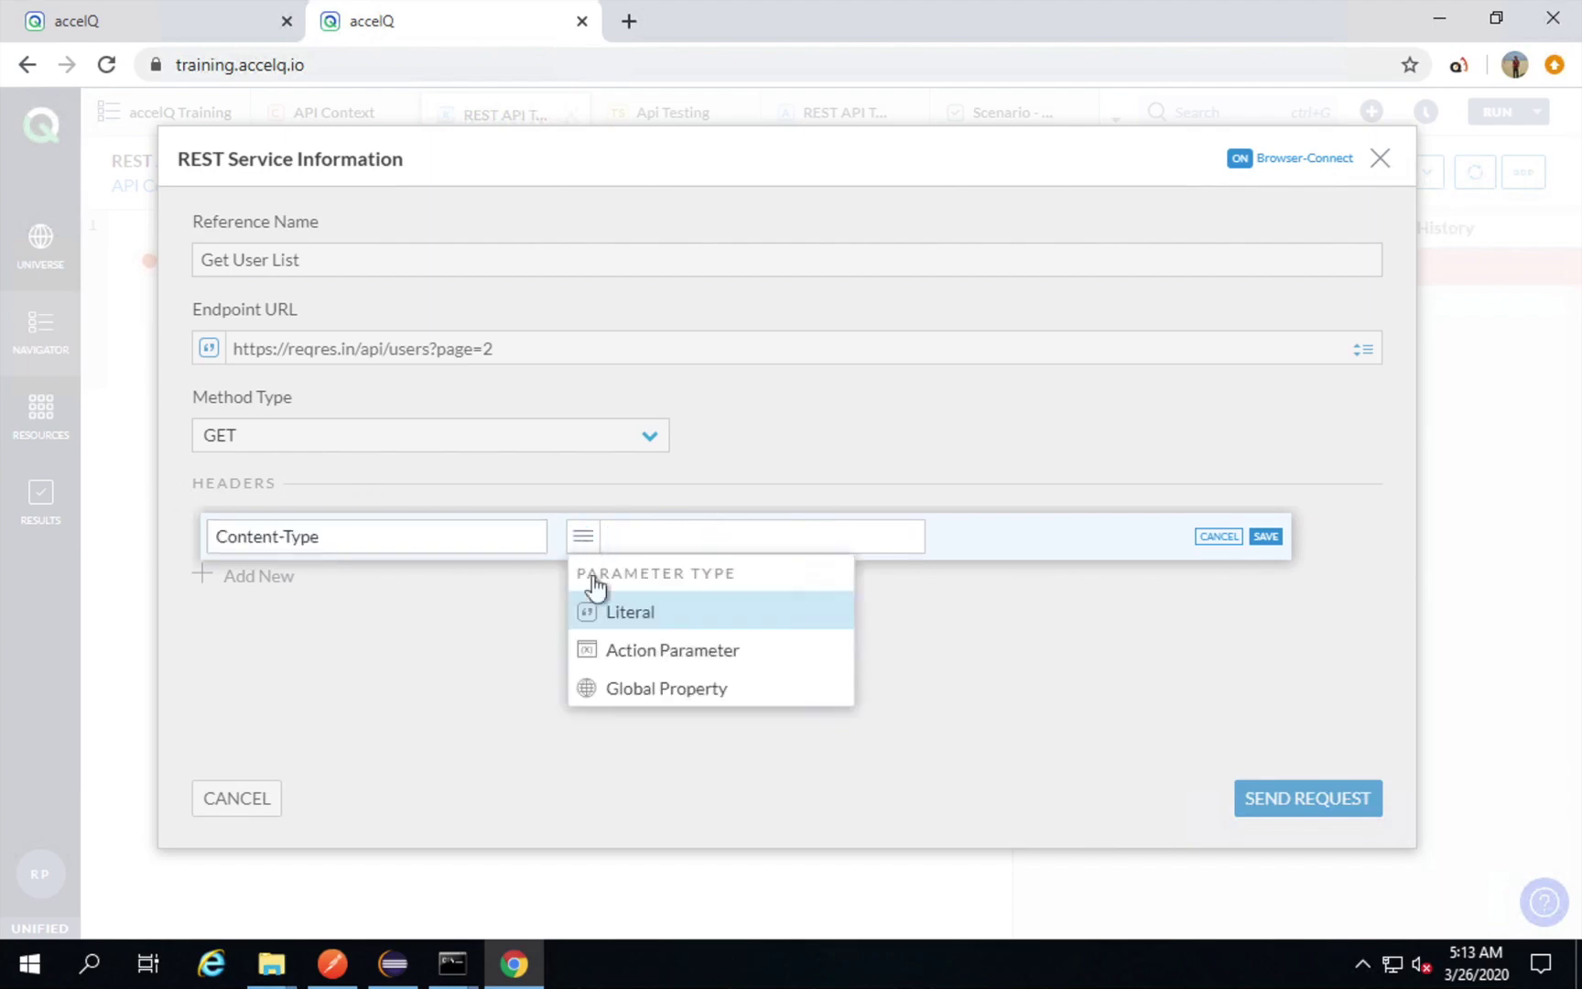
pyautogui.click(631, 614)
pyautogui.write('application/json')
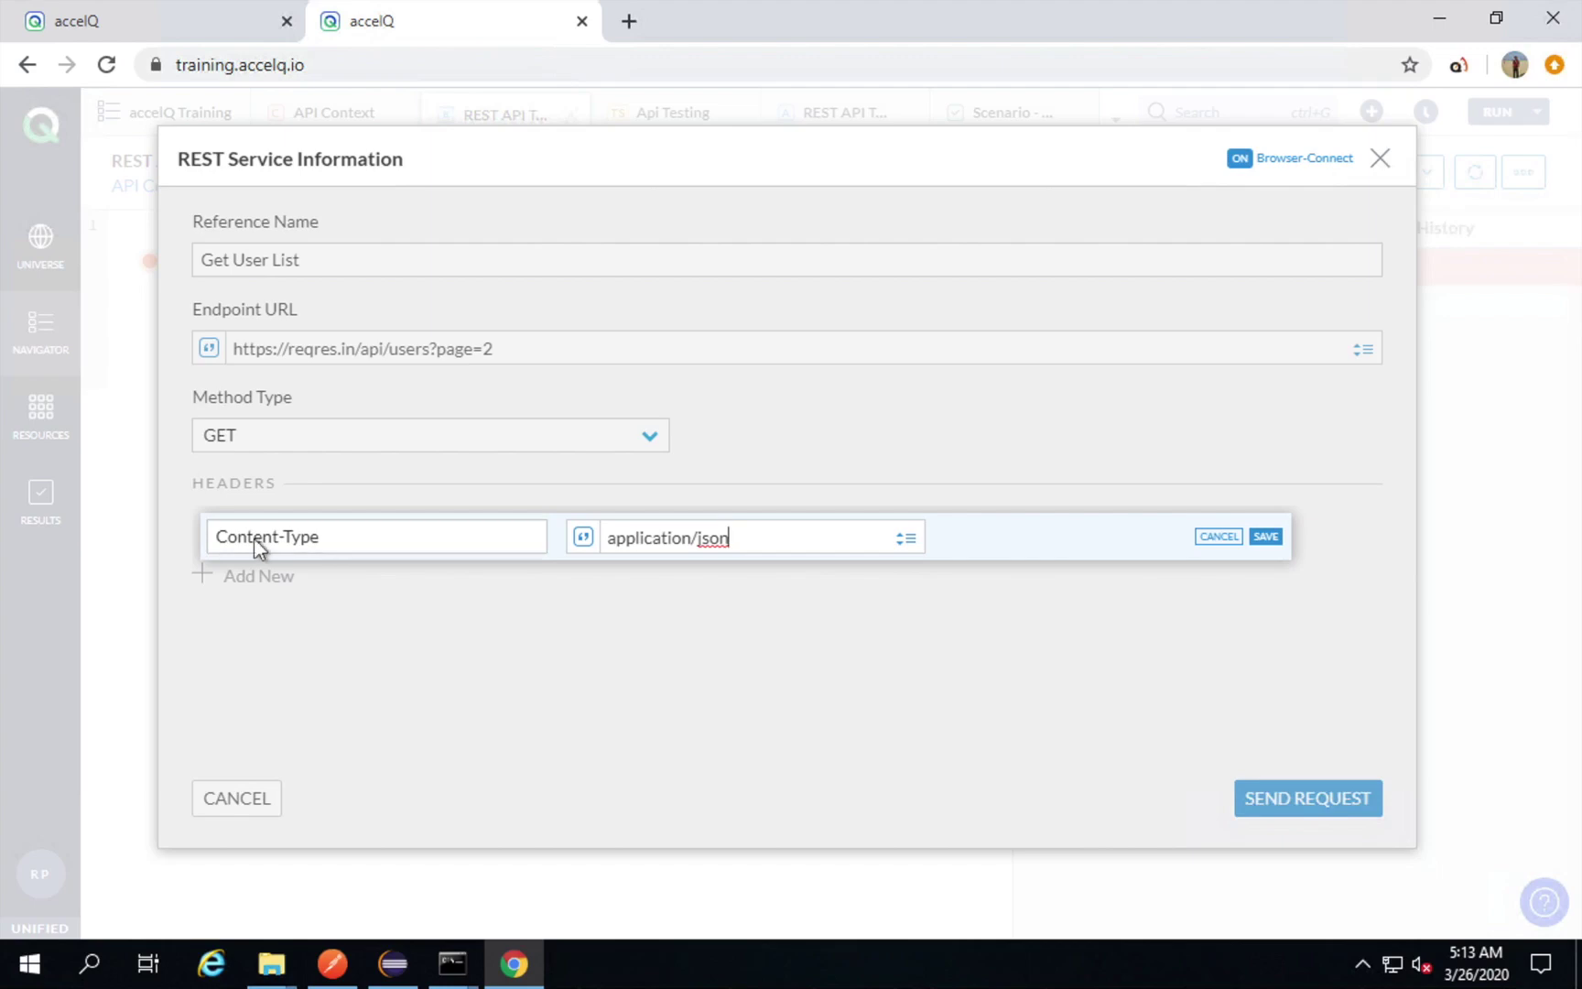
pyautogui.click(494, 586)
pyautogui.click(1265, 539)
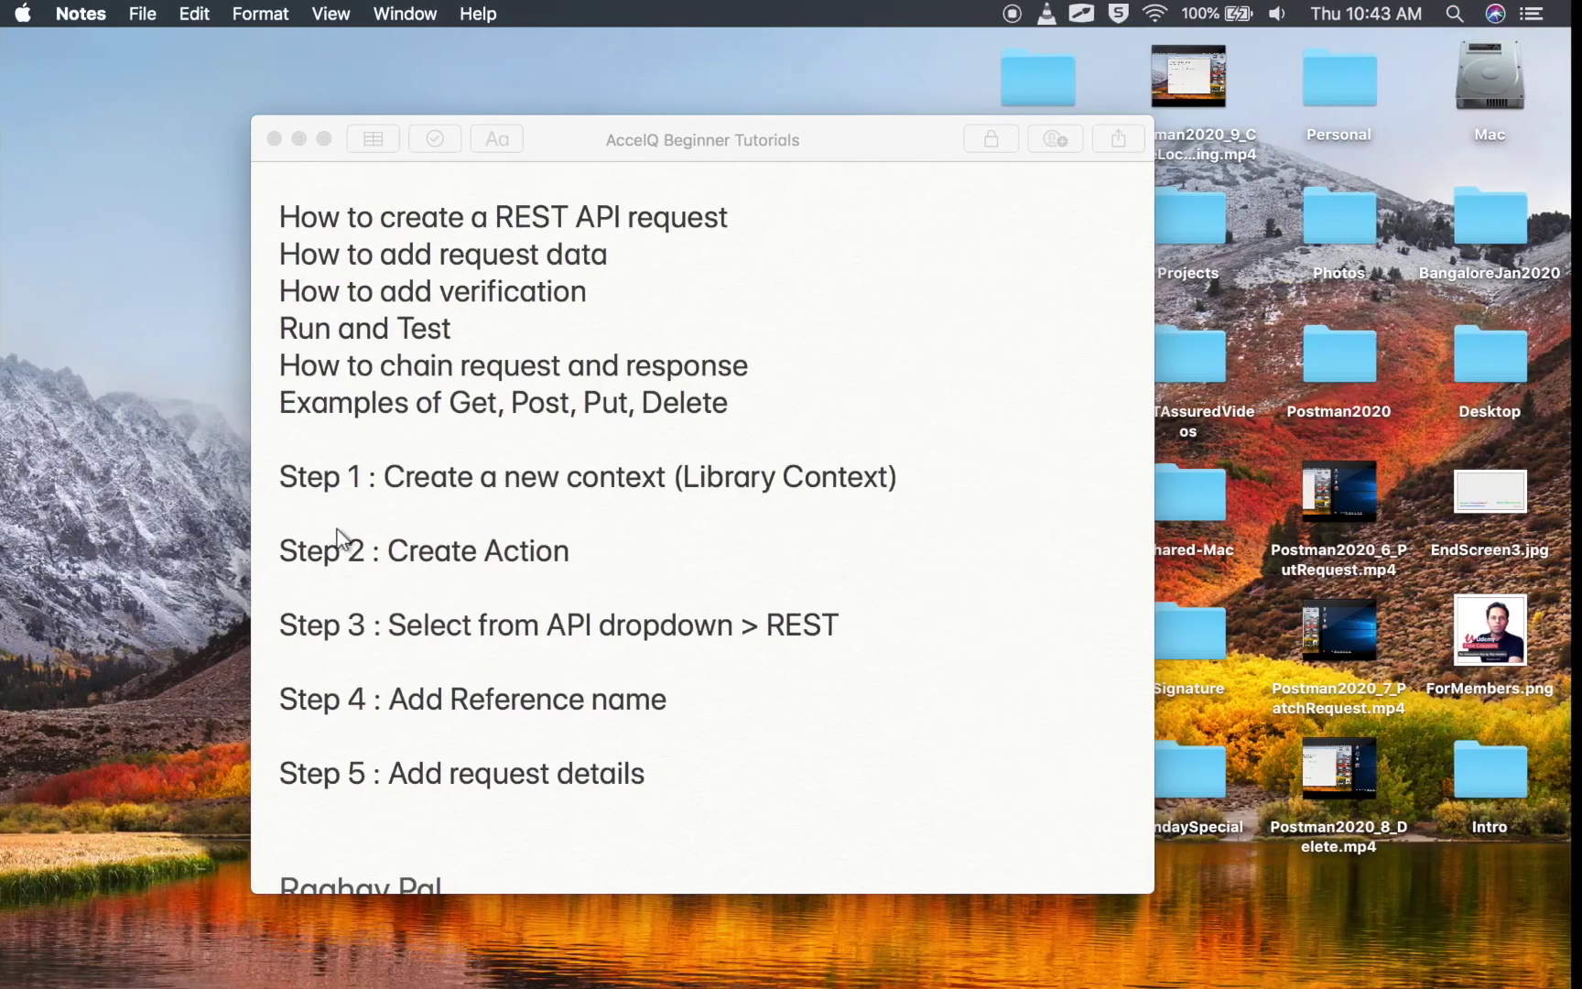
# Switch to Notes and extend the Step 5 line with "(url, http methods, body, headers, authorisation)".
pyautogui.scroll(-2, 666, 787)
pyautogui.scroll(-2, 666, 787)
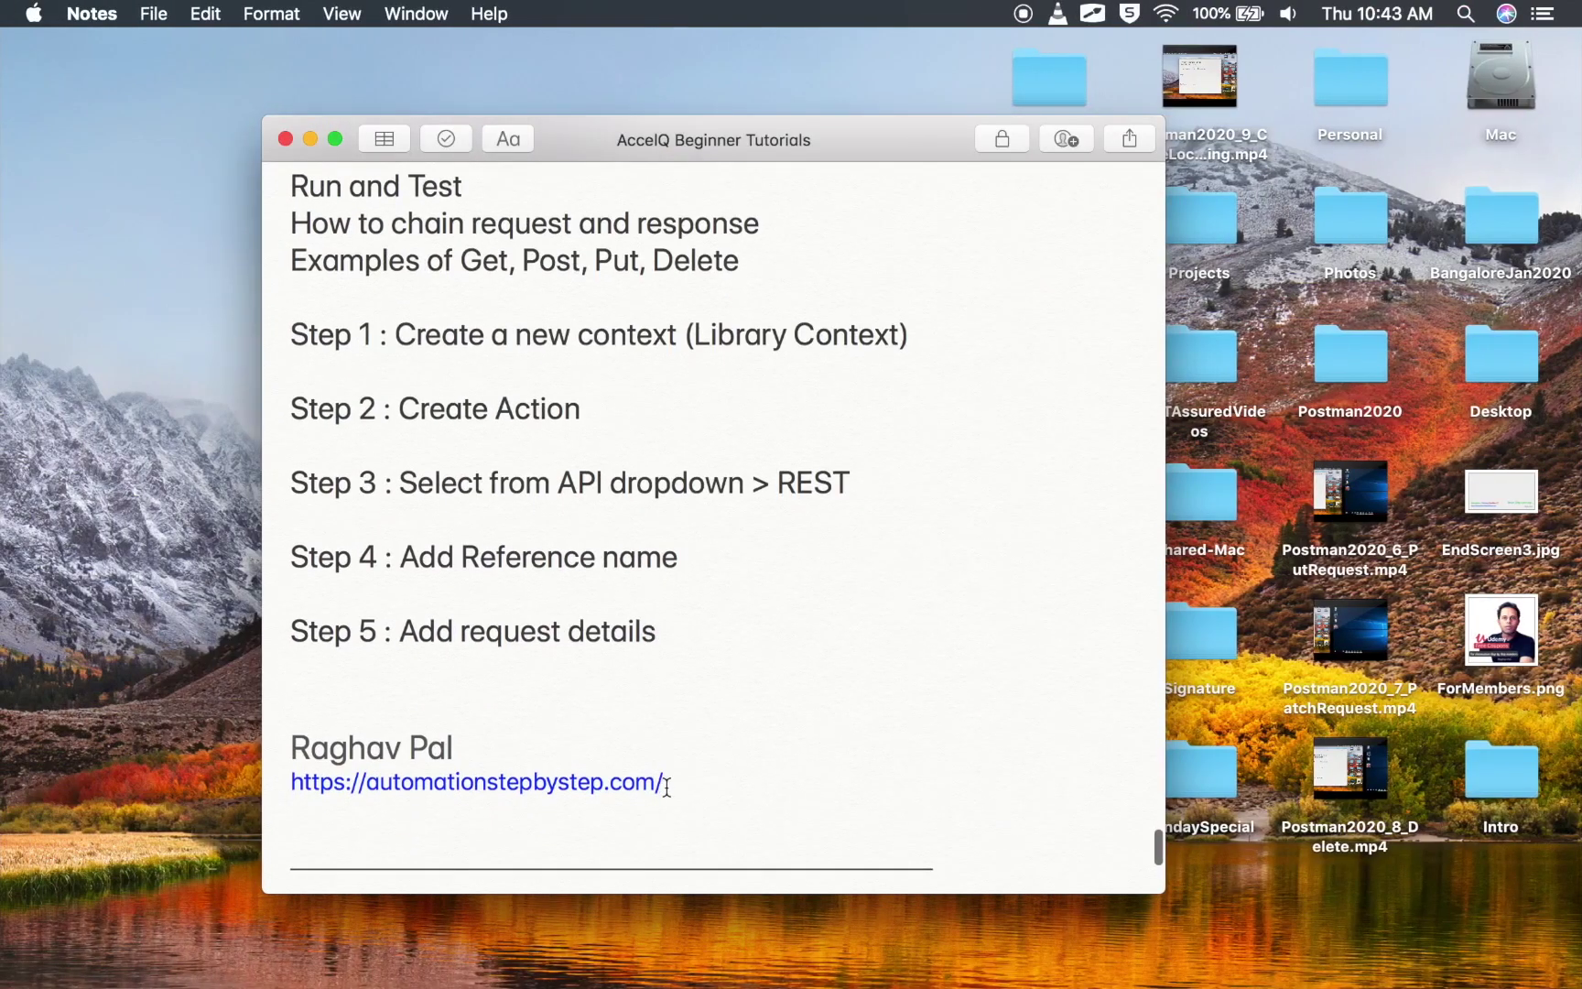
pyautogui.write('(url, http')
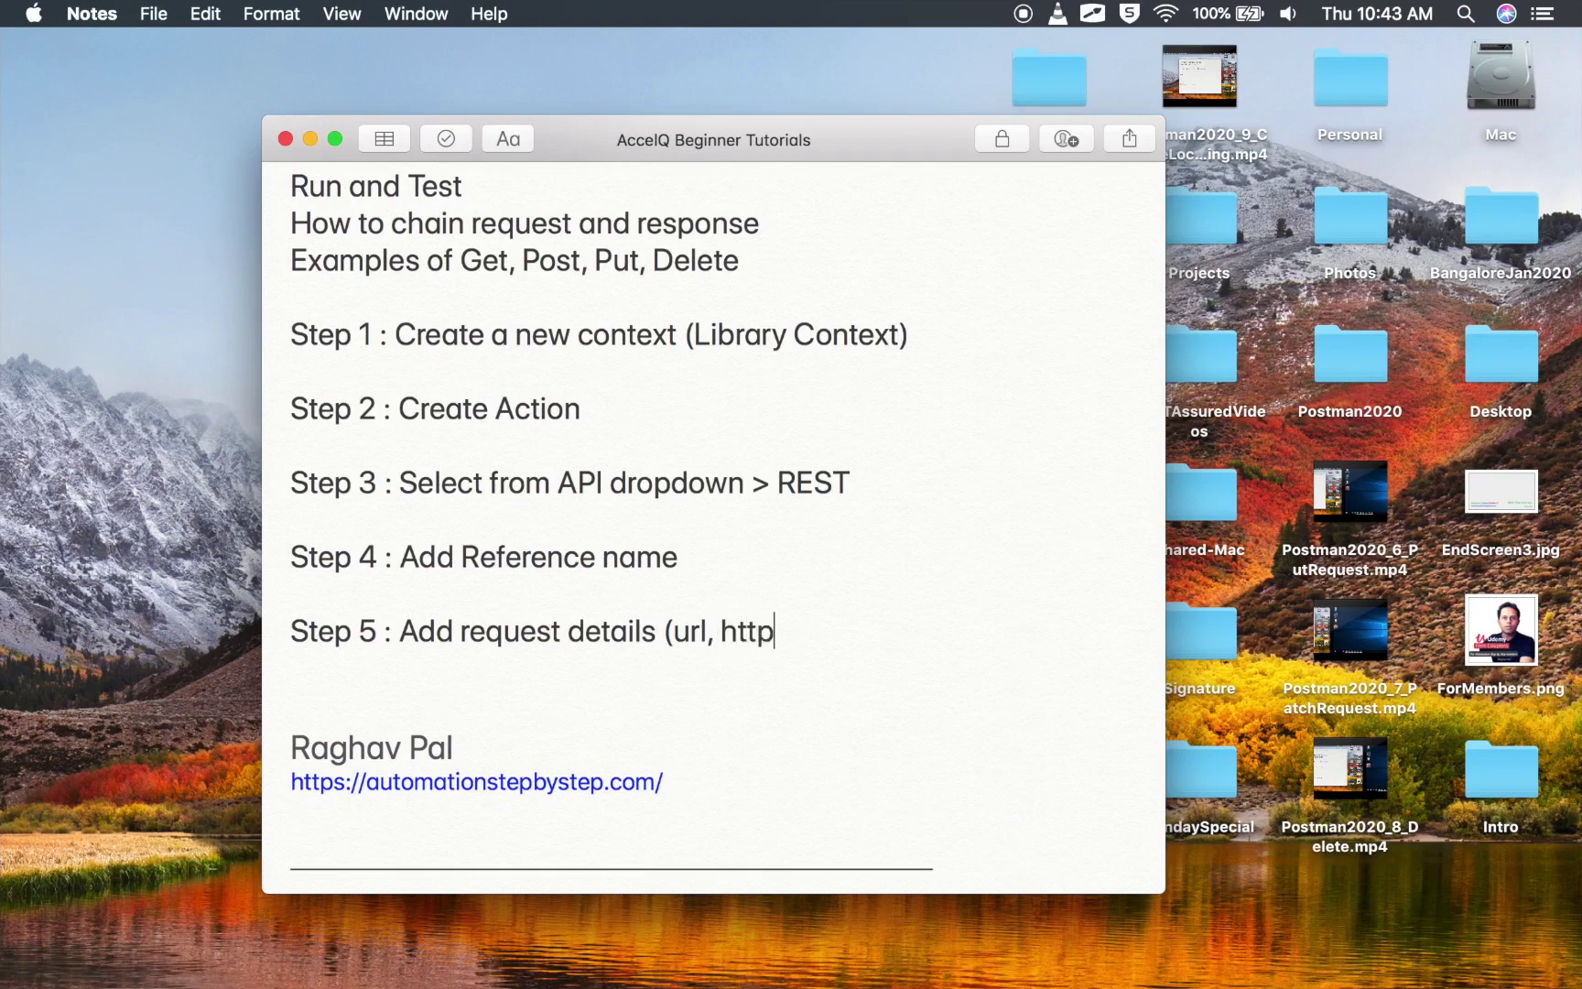
pyautogui.write(' methods, b')
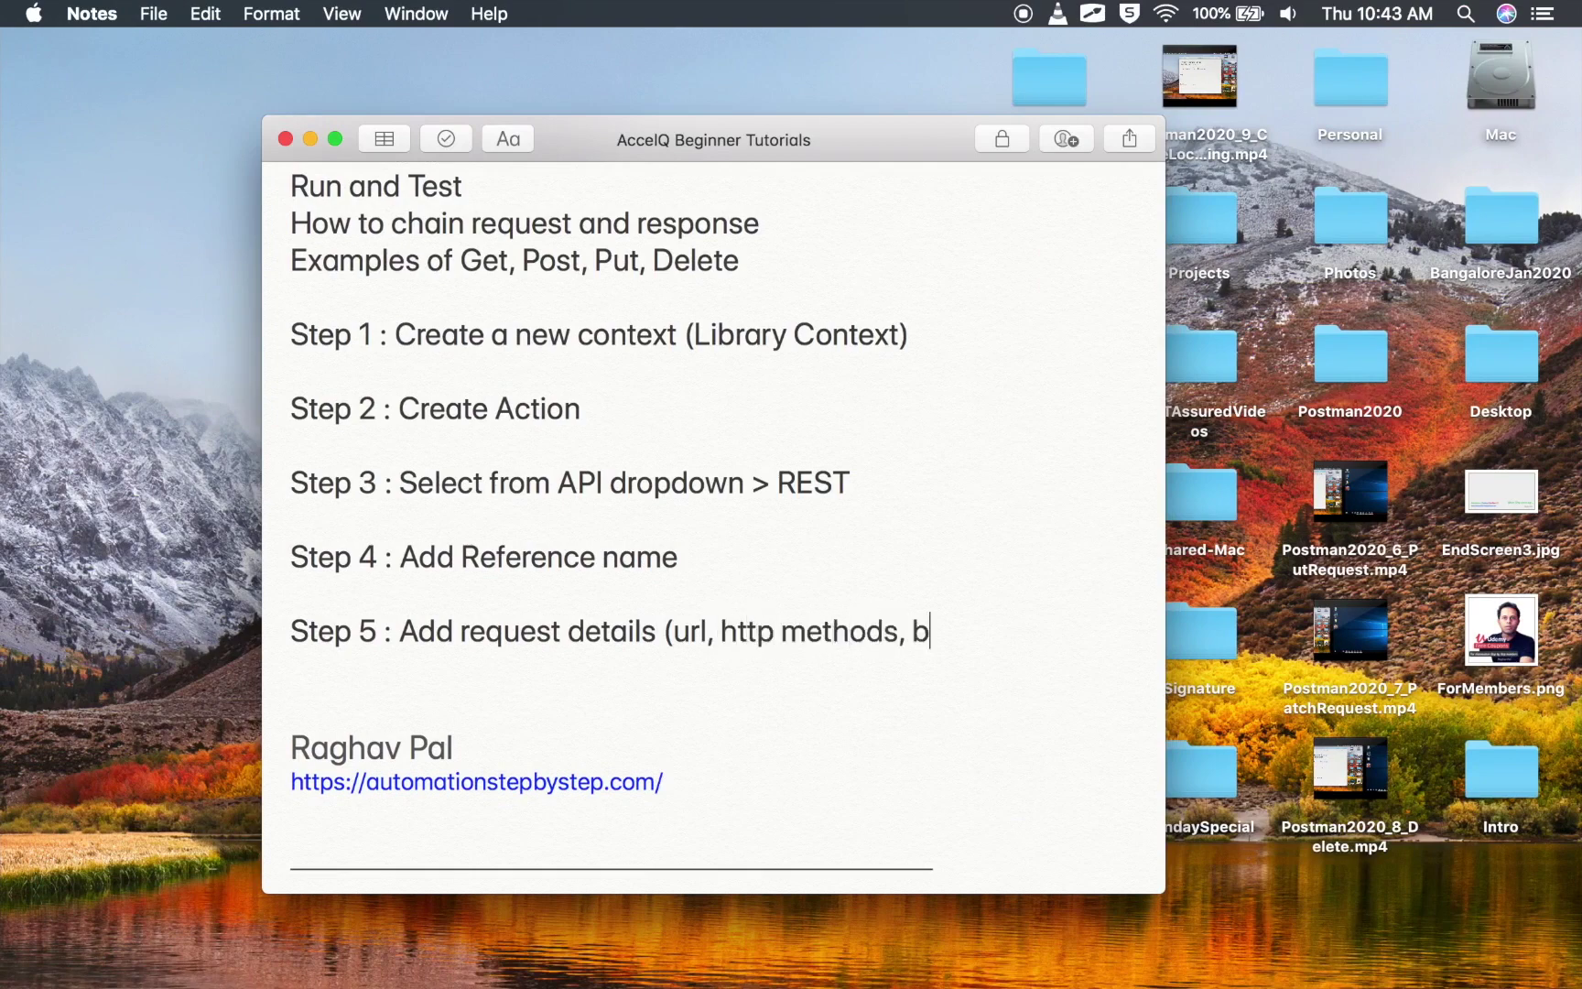
pyautogui.write('ody, head')
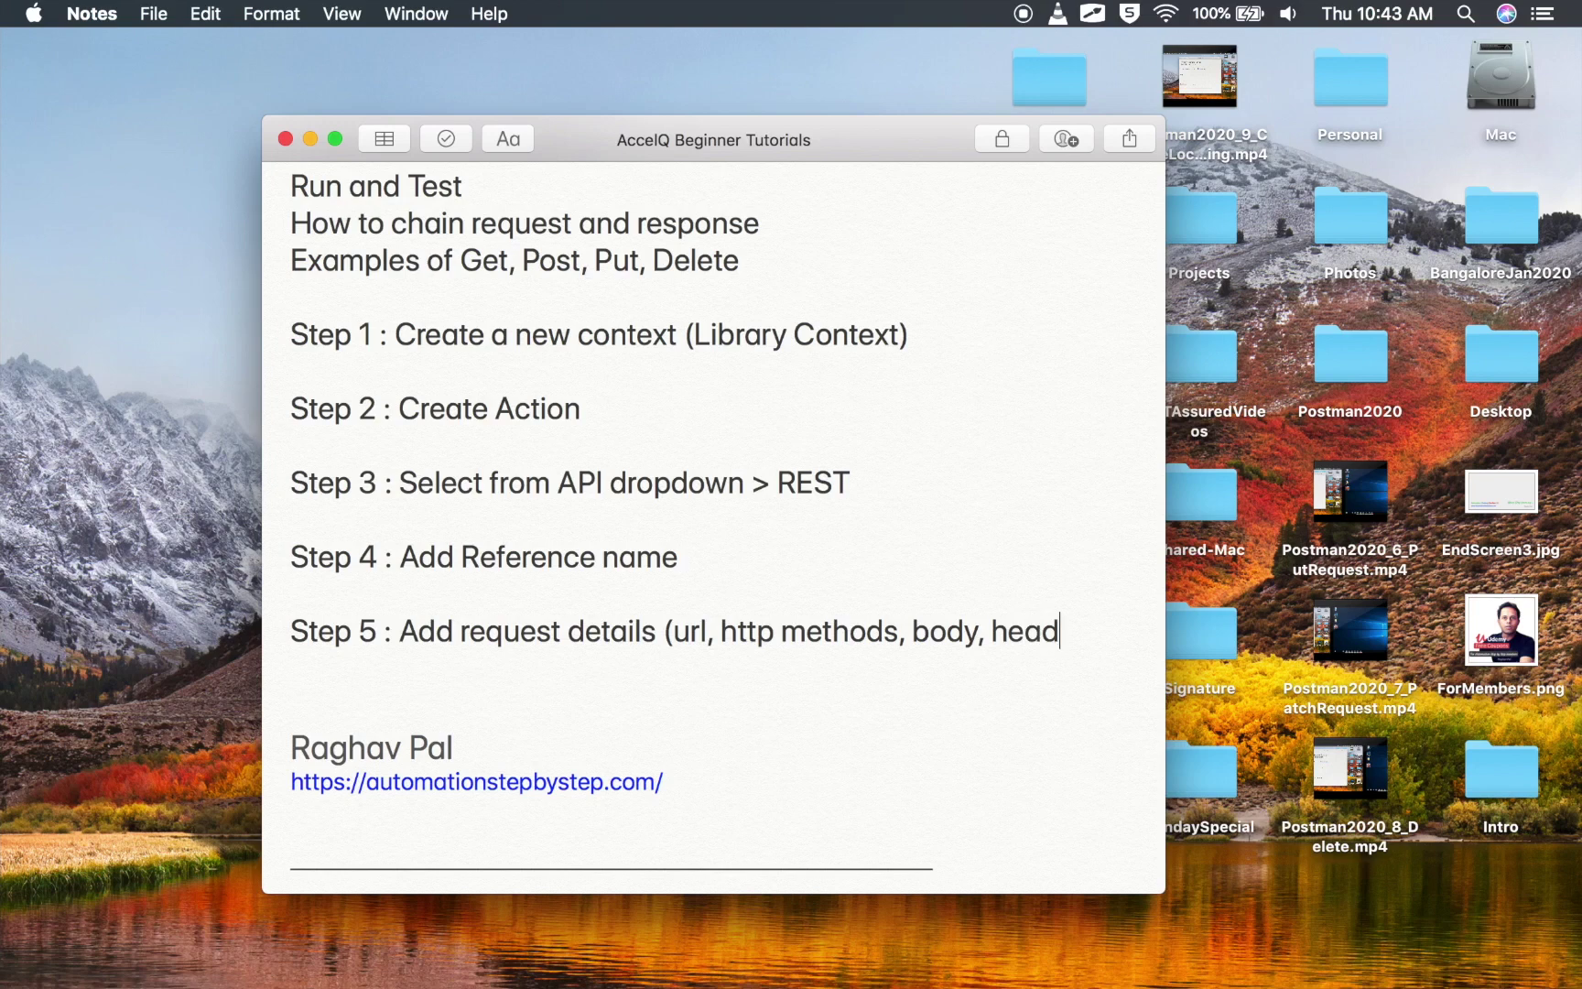
pyautogui.write('ers, authorisation)')
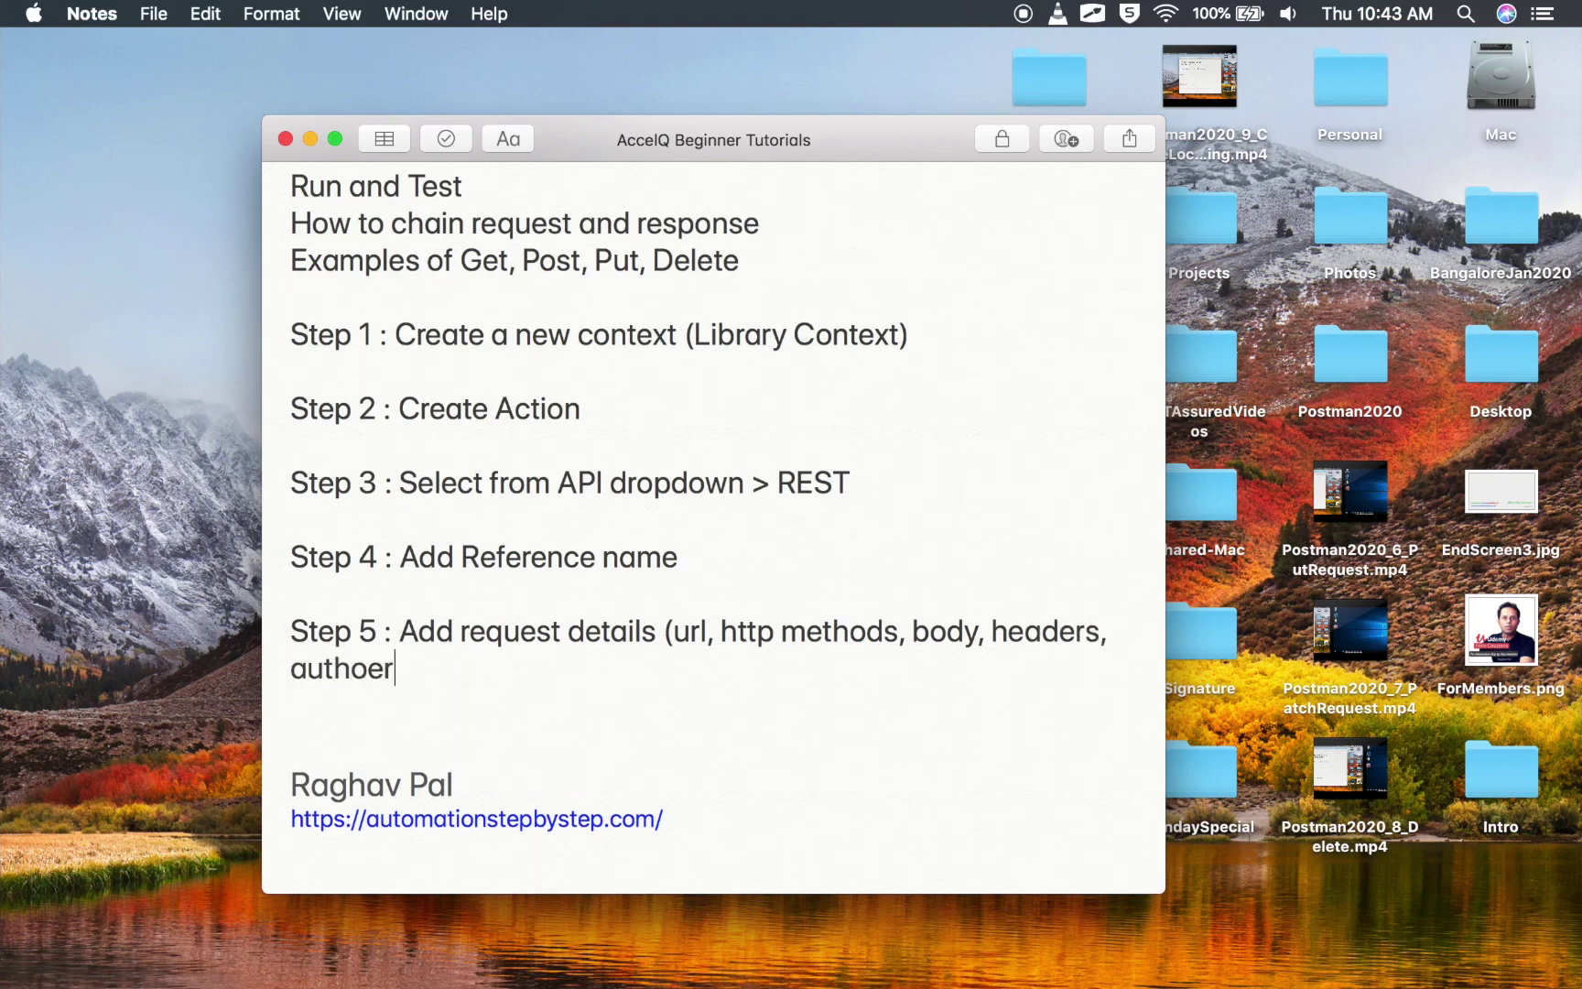
# Add the line "Step 6 : Send Request" below Step 5 in the notes.
pyautogui.press('Return')
pyautogui.press('Return')
pyautogui.write('Step 6')
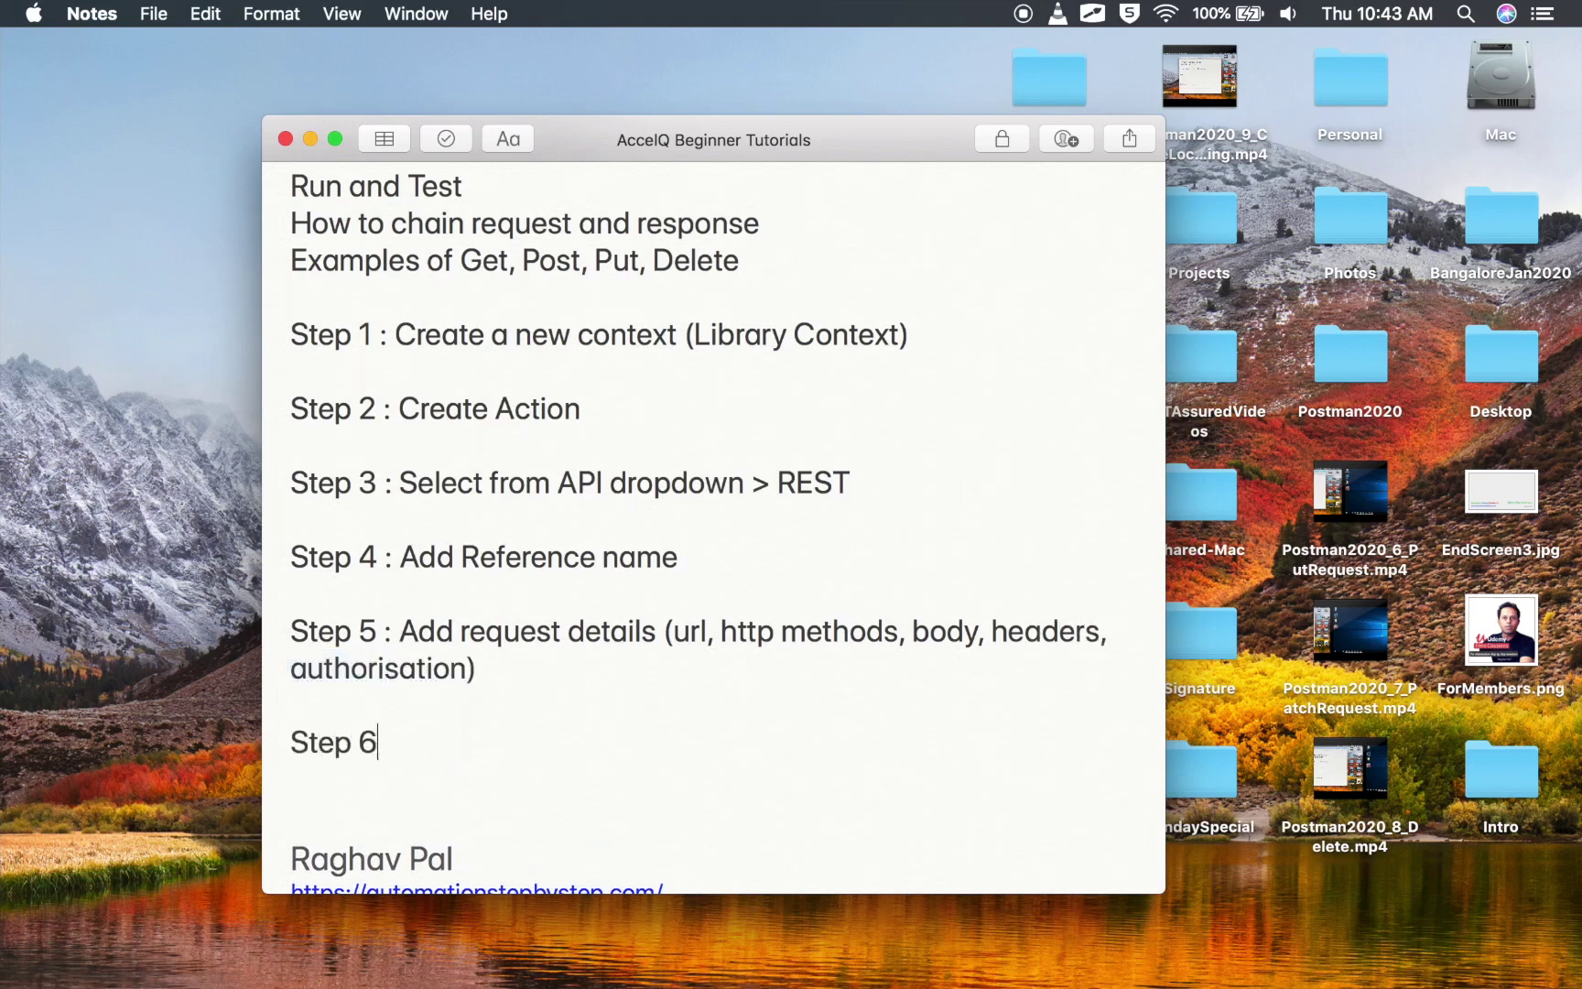
pyautogui.write(' : Send Rew')
pyautogui.press('BackSpace')
pyautogui.write('que')
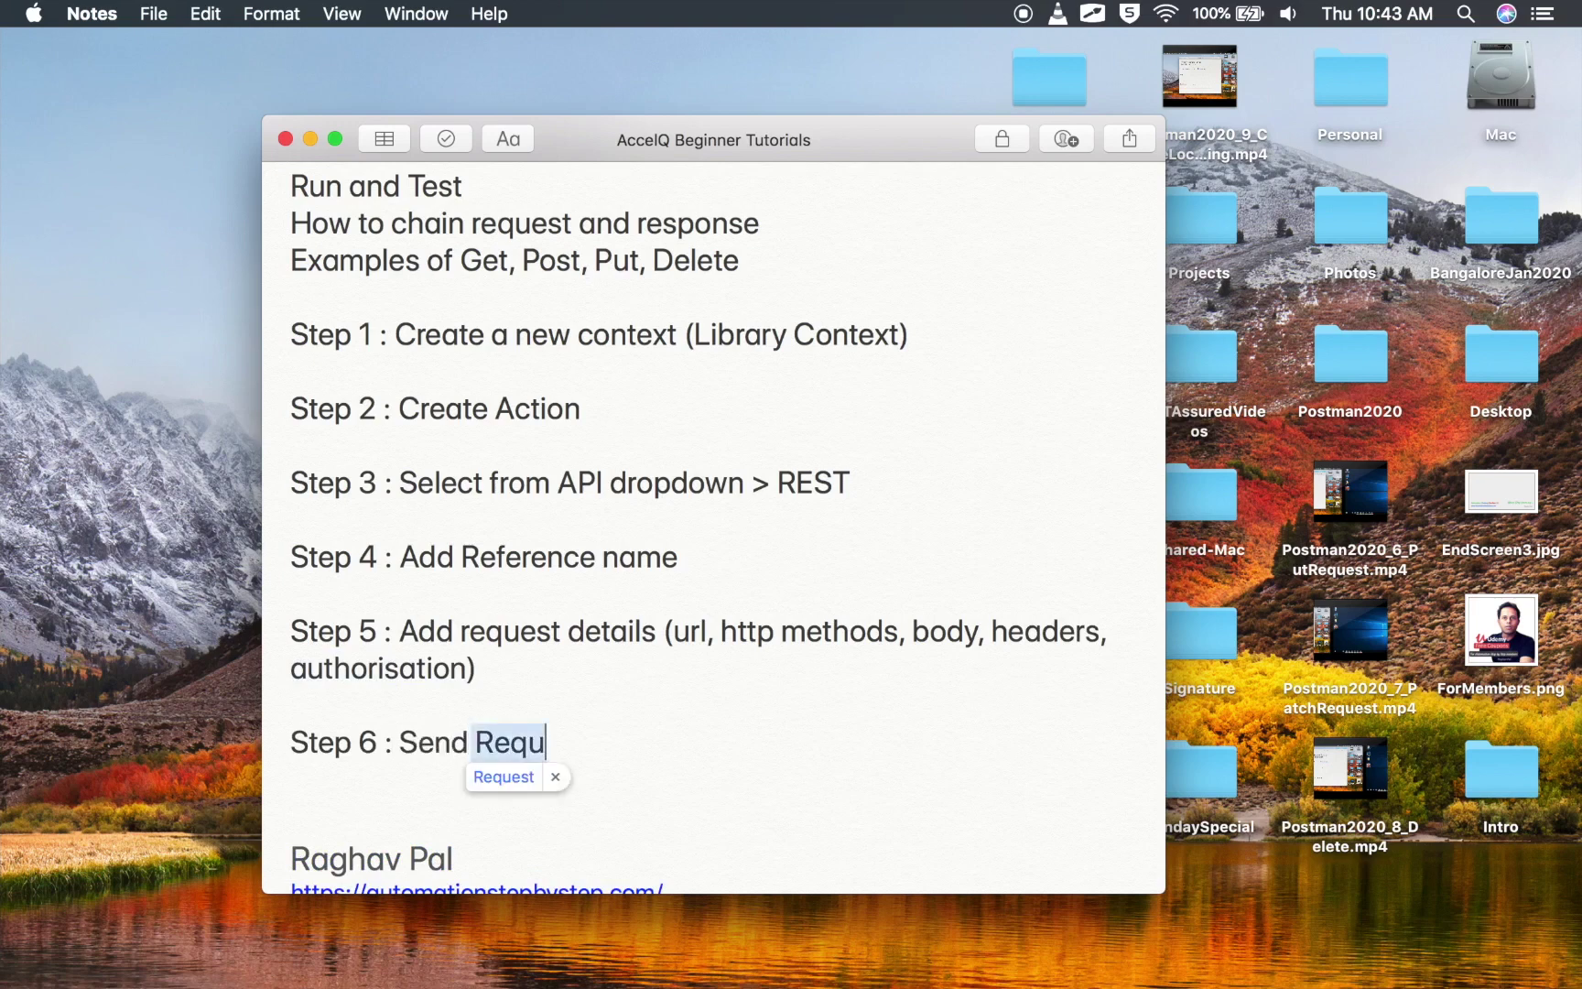
pyautogui.write('st')
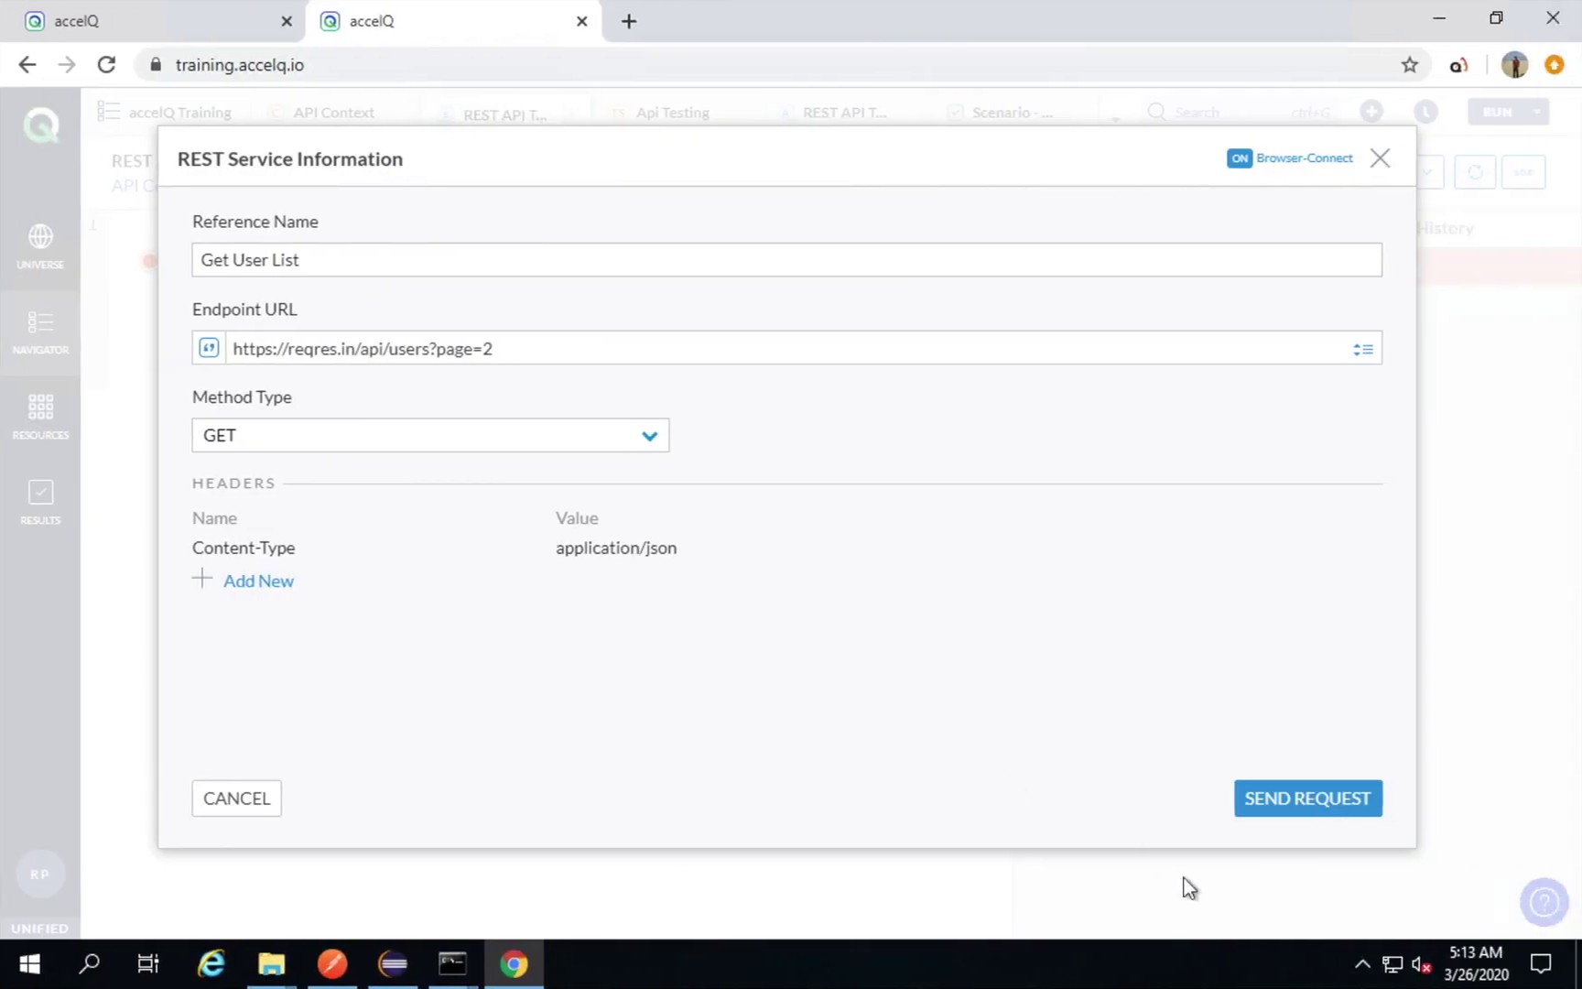
# In accelQ, send the Get User List request and add a verification that the response status code is 200.
pyautogui.click(1245, 811)
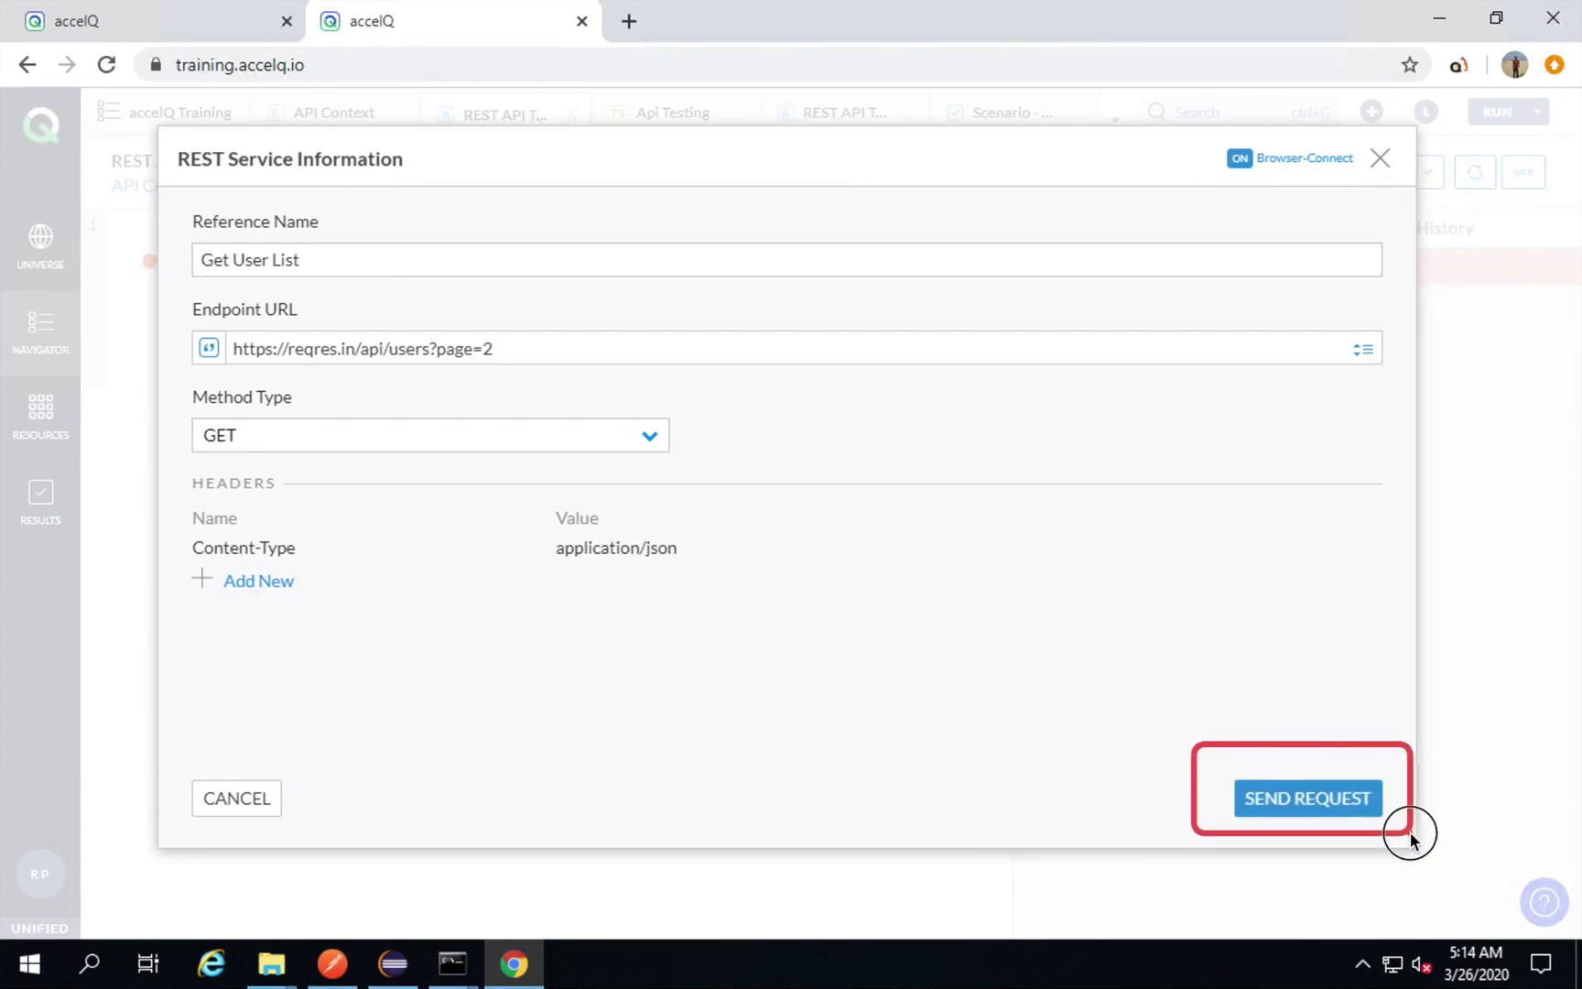
pyautogui.click(1256, 796)
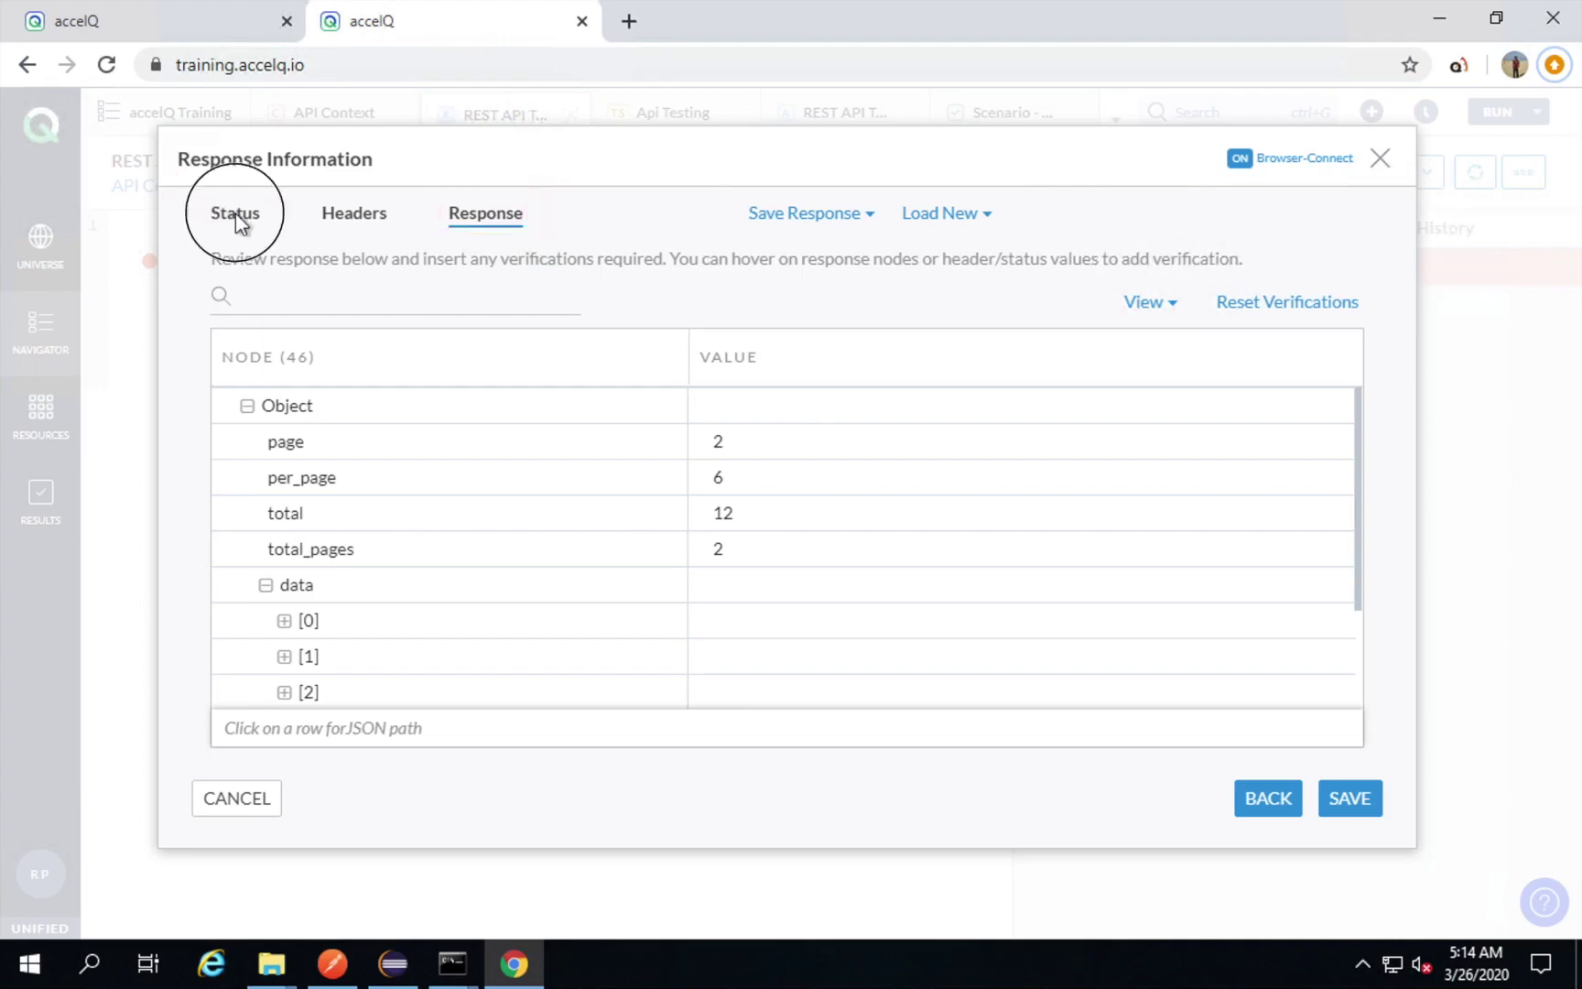
pyautogui.click(236, 216)
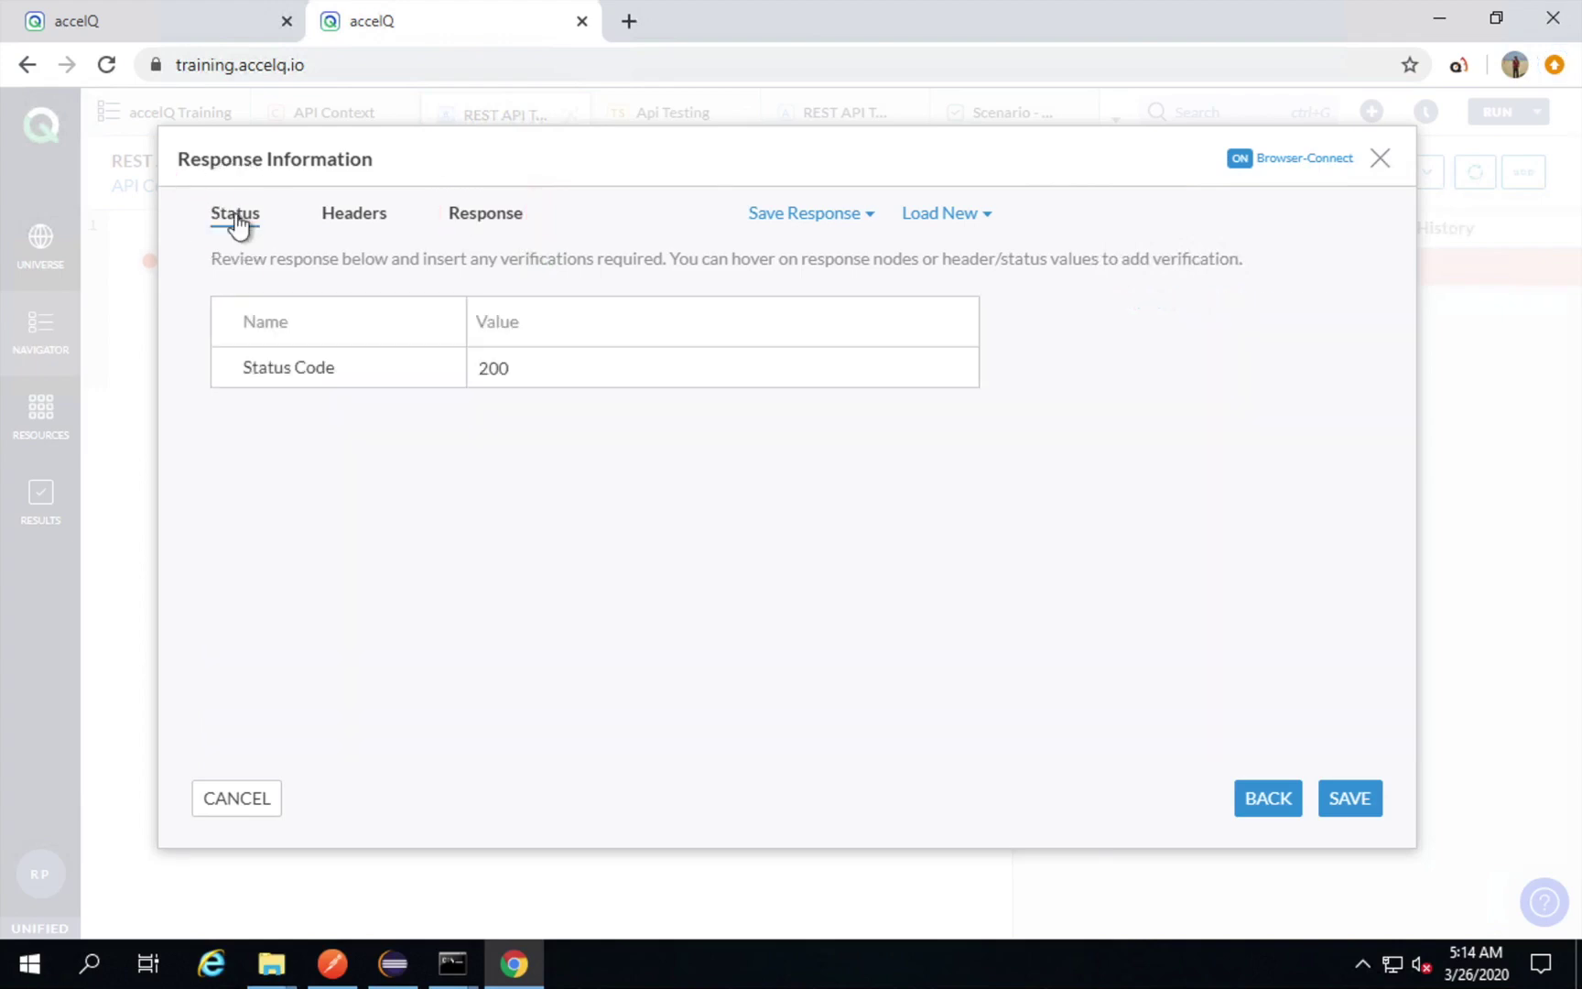
pyautogui.moveTo(563, 385)
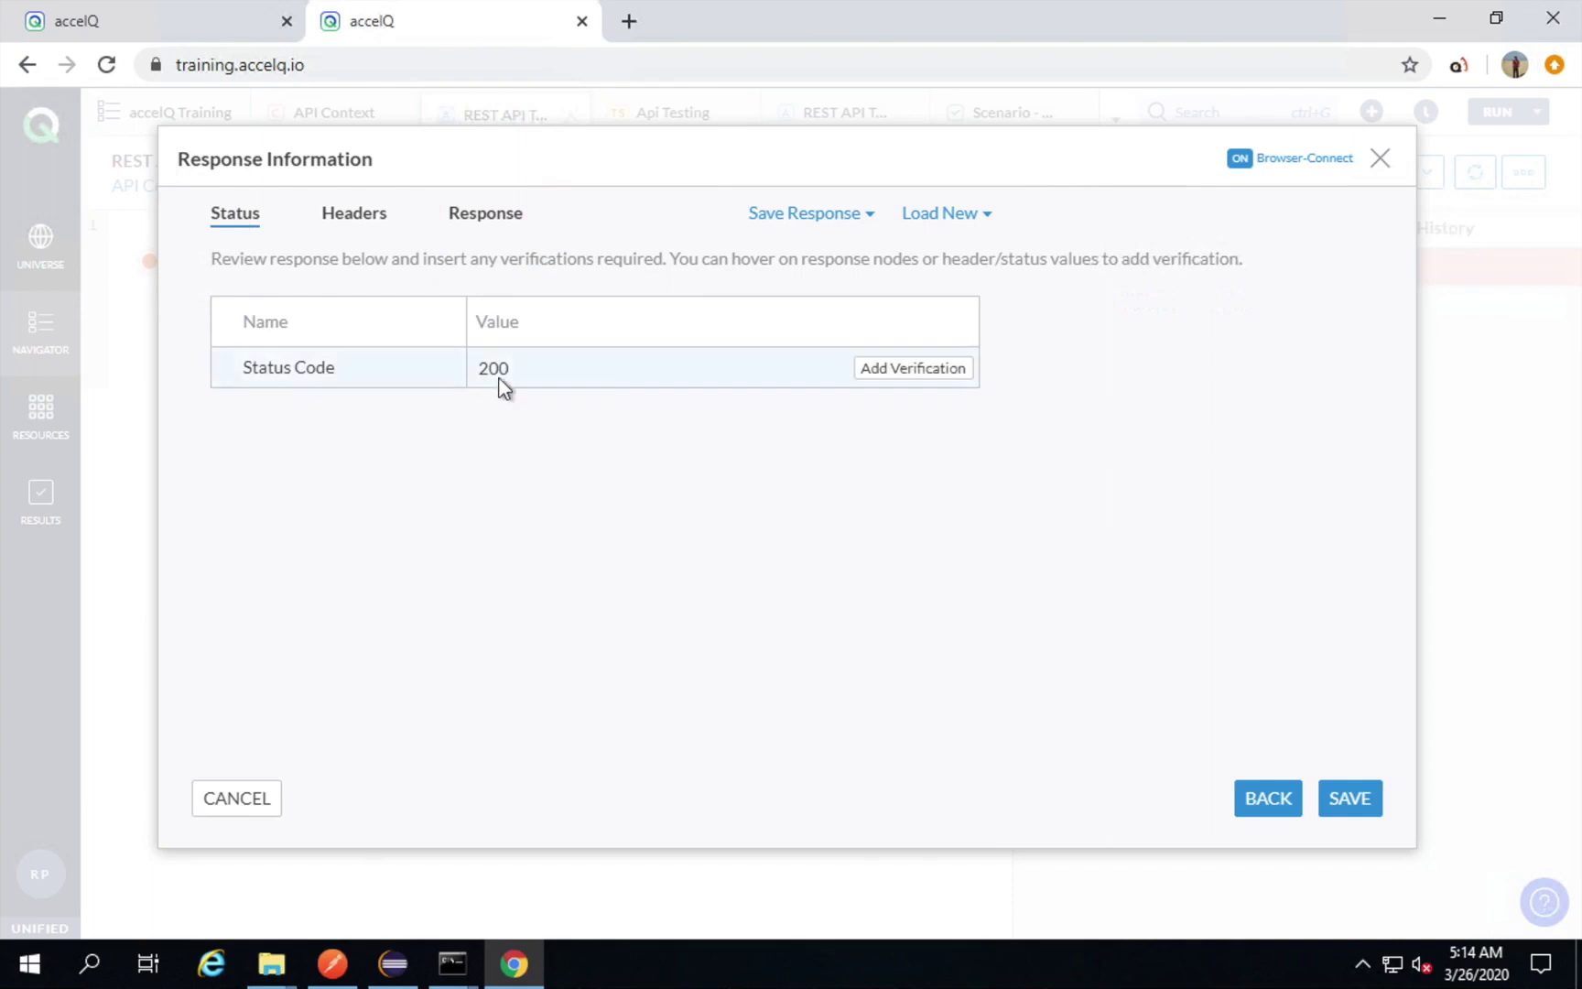
pyautogui.click(909, 376)
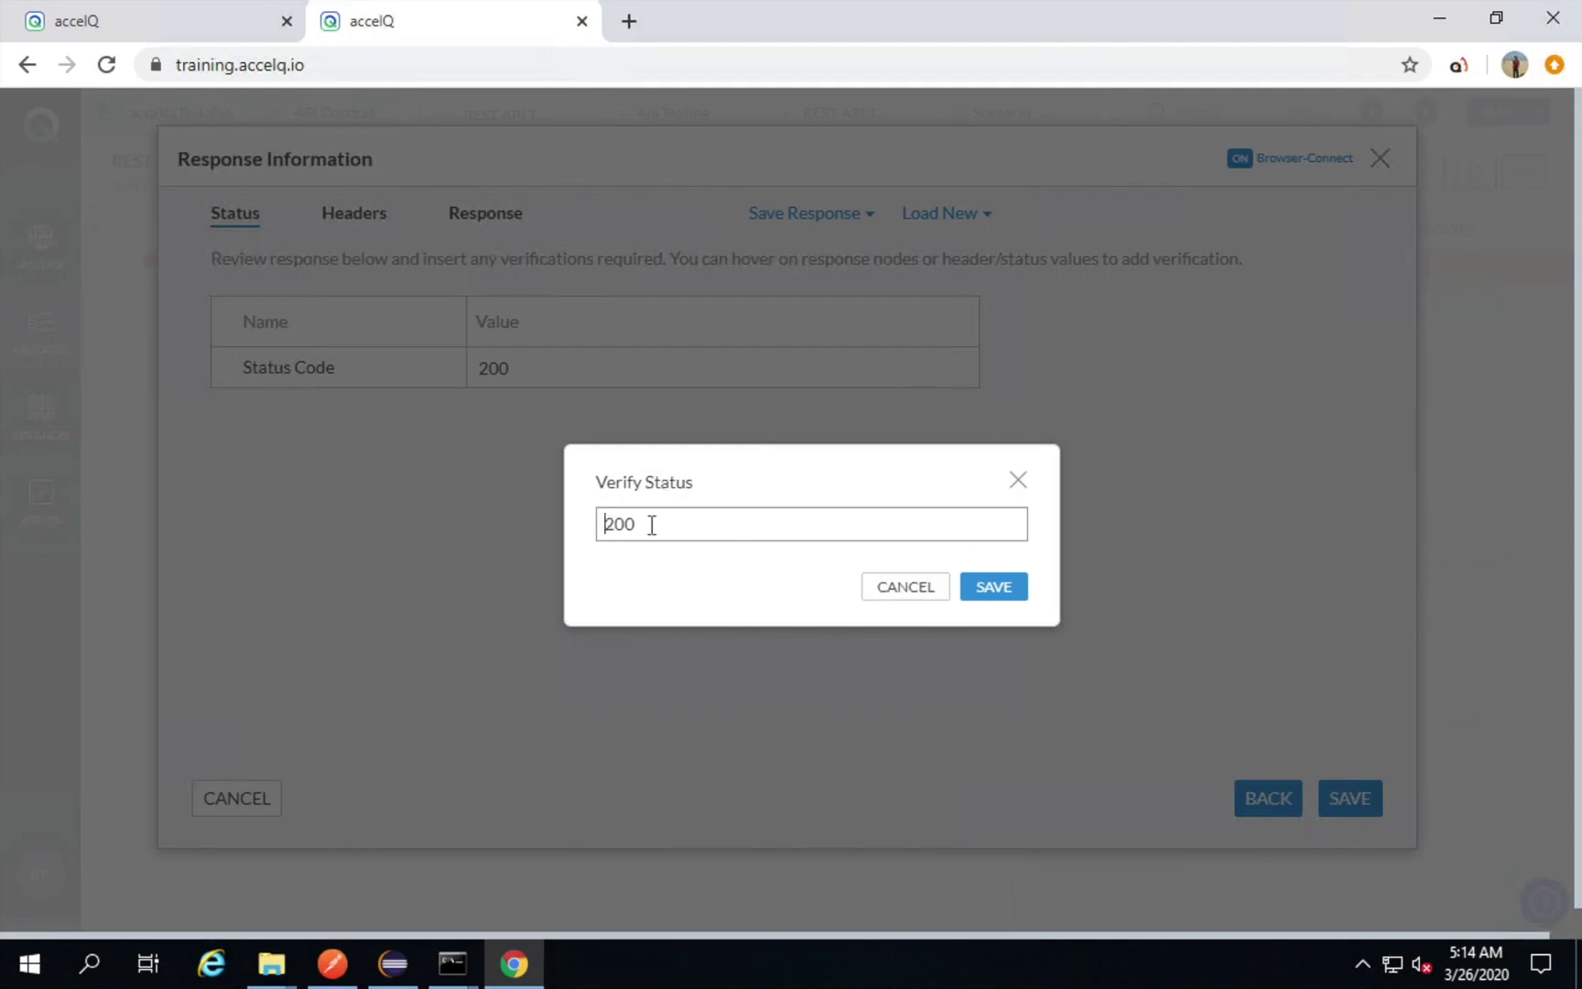
pyautogui.click(997, 587)
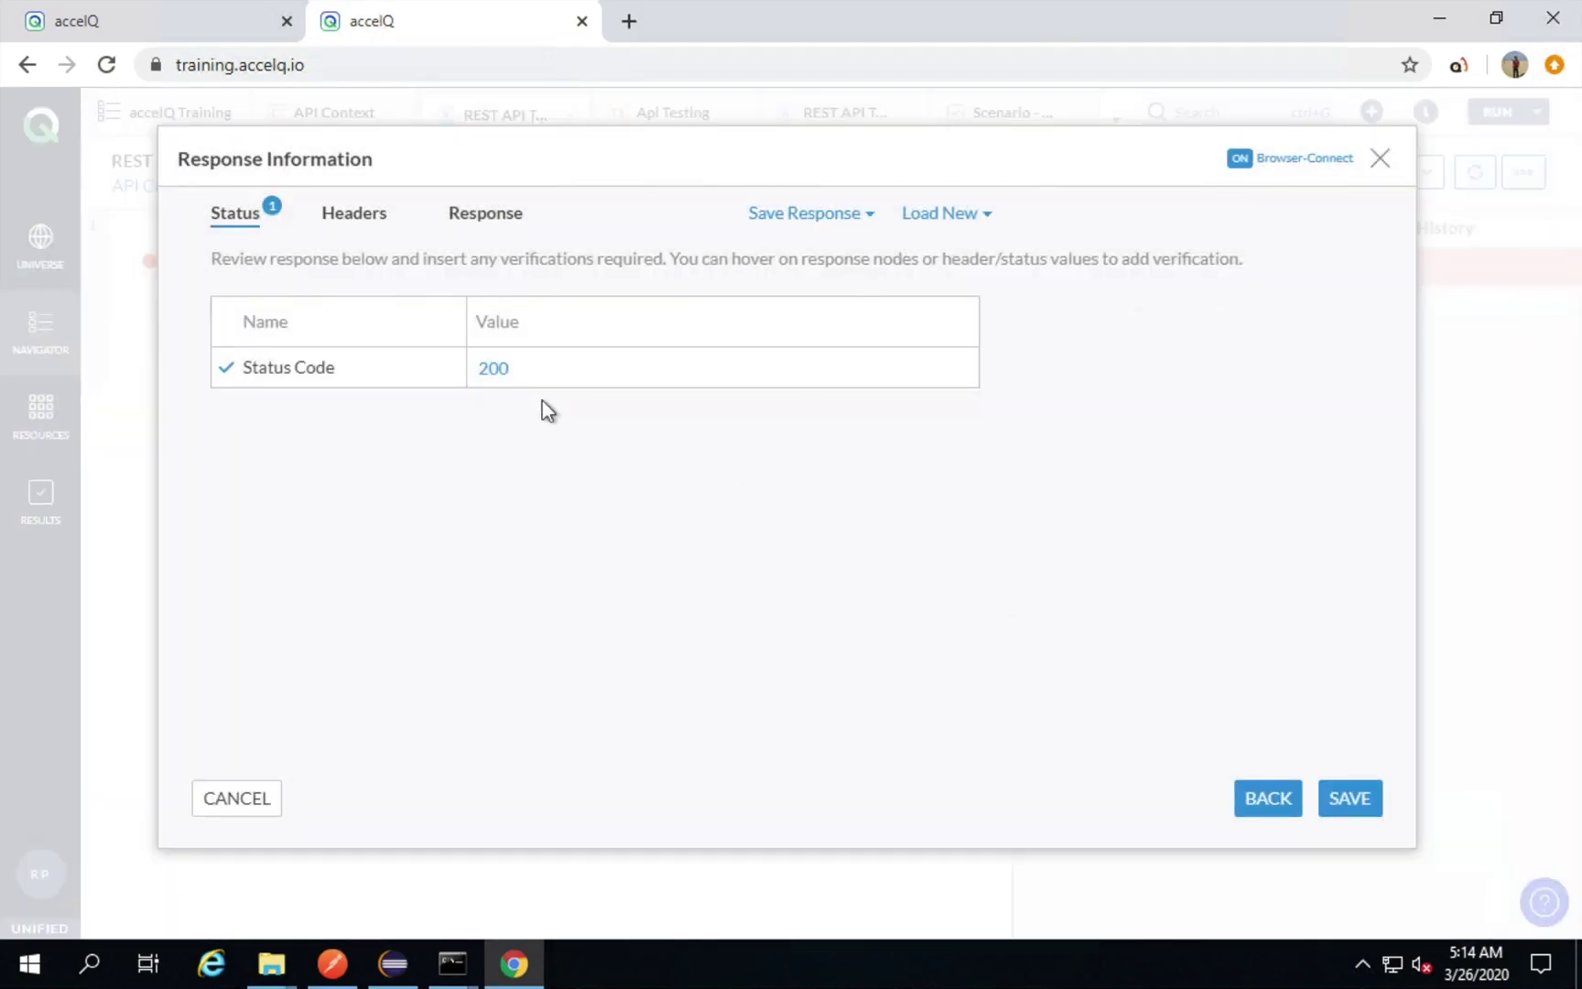
pyautogui.moveTo(482, 353)
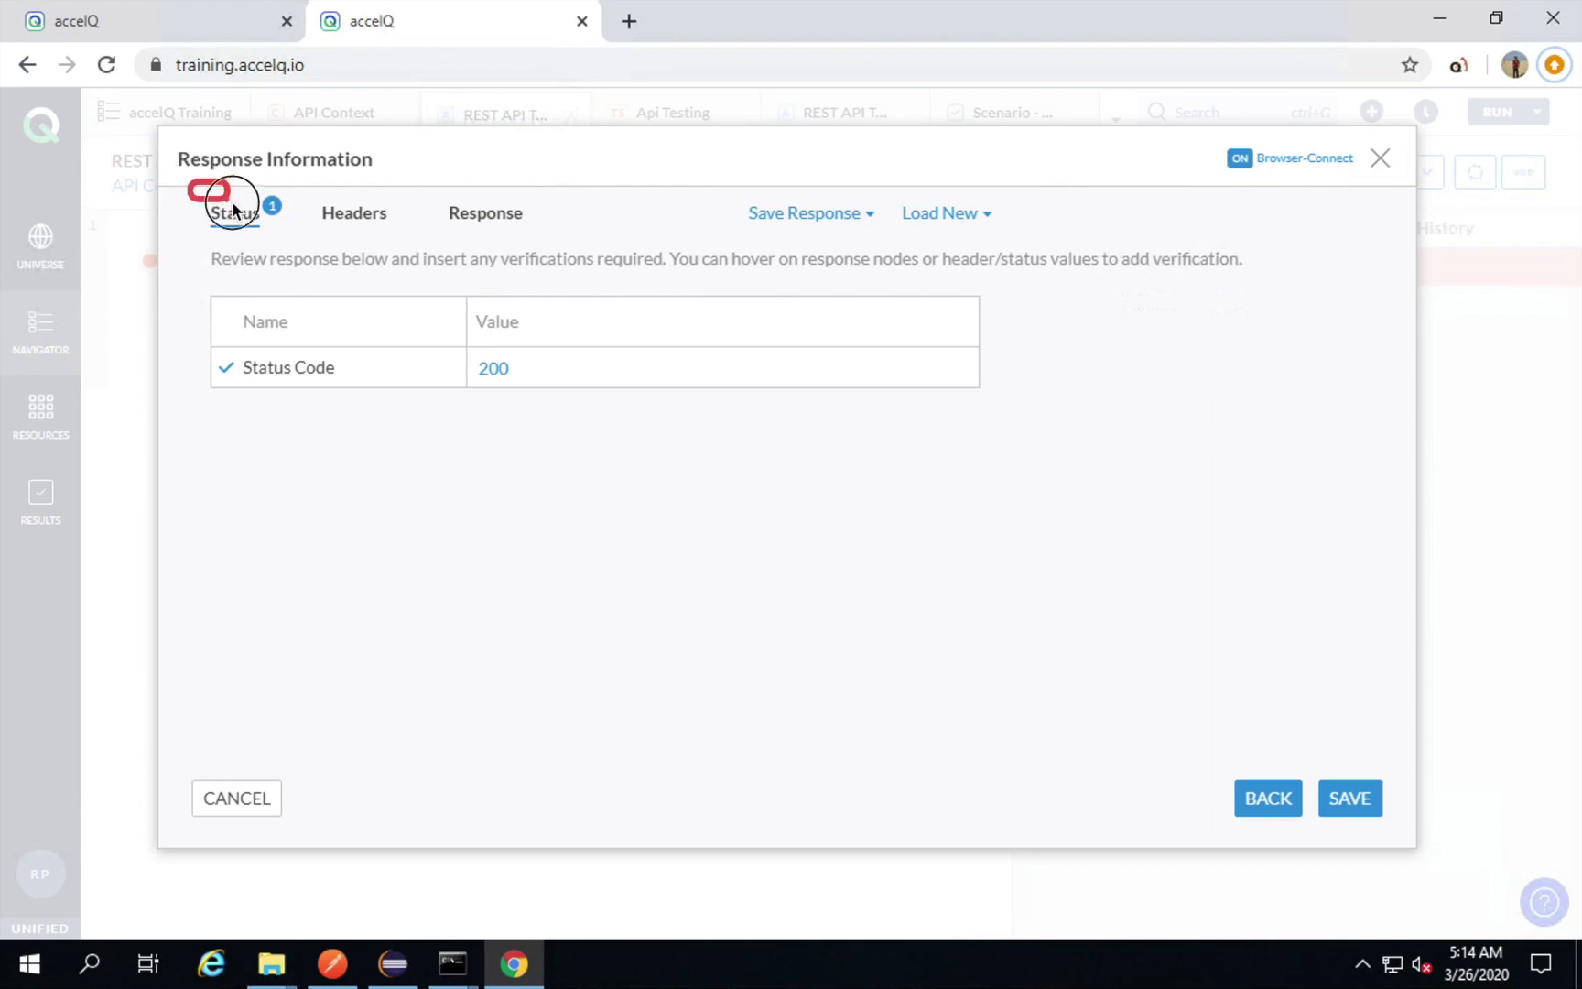
pyautogui.moveTo(243, 179); pyautogui.dragTo(293, 222)
pyautogui.click(244, 173)
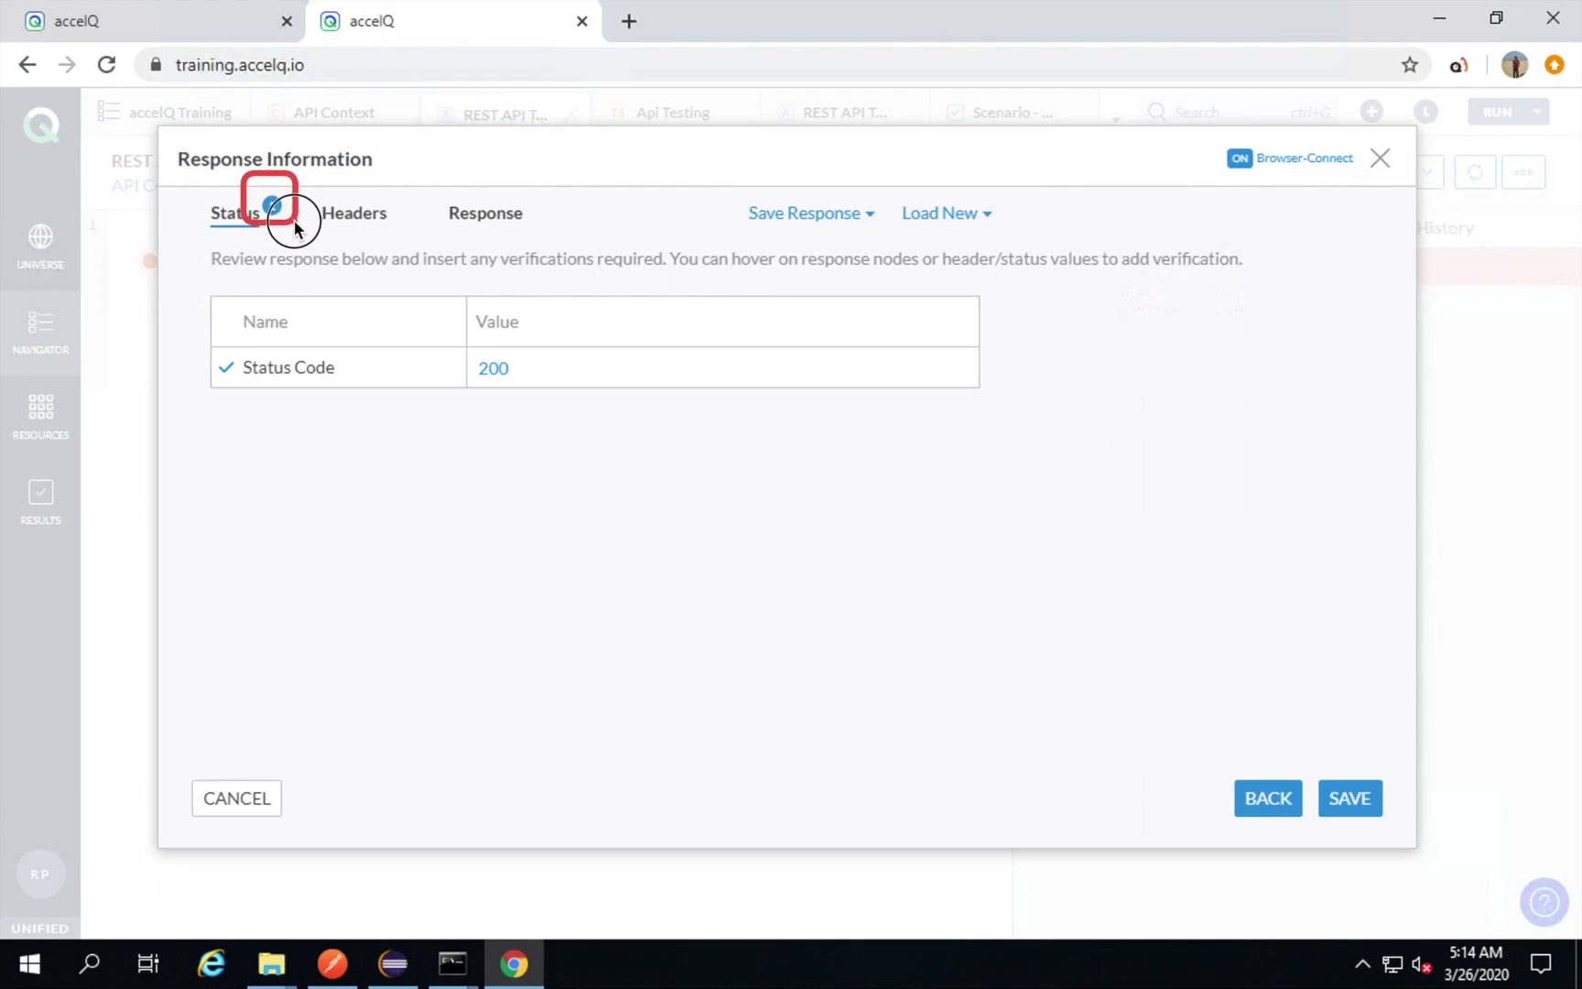
# Examine the response headers and expand item [4] of the data array in the response body.
pyautogui.click(355, 218)
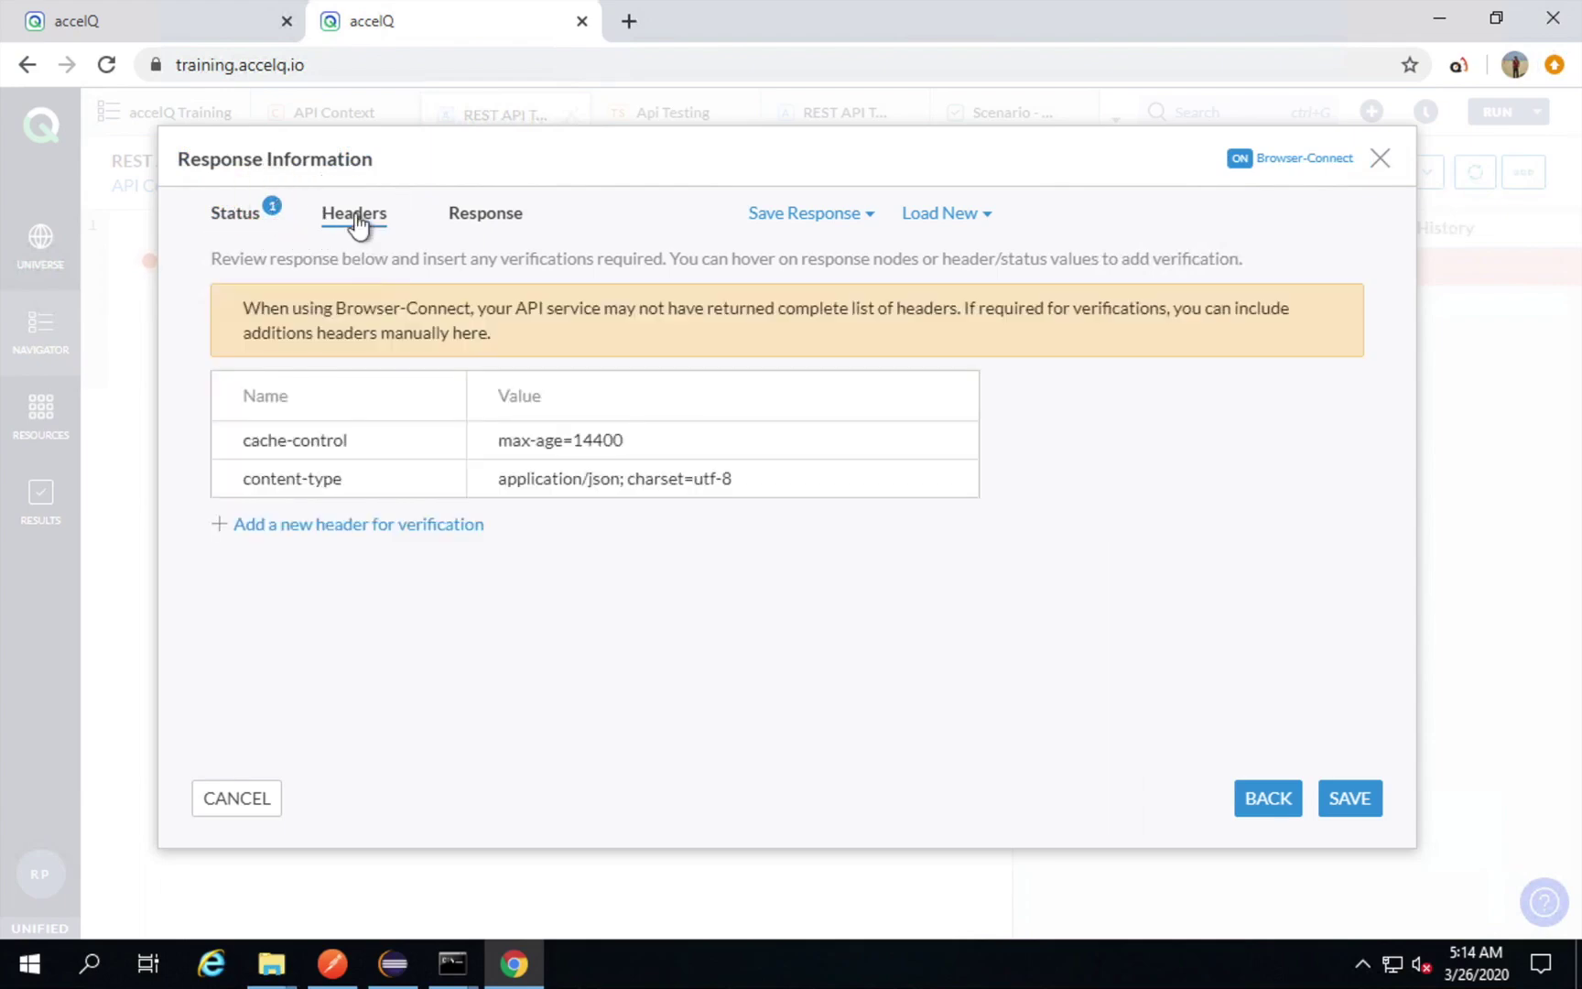
pyautogui.moveTo(310, 448)
pyautogui.click(477, 219)
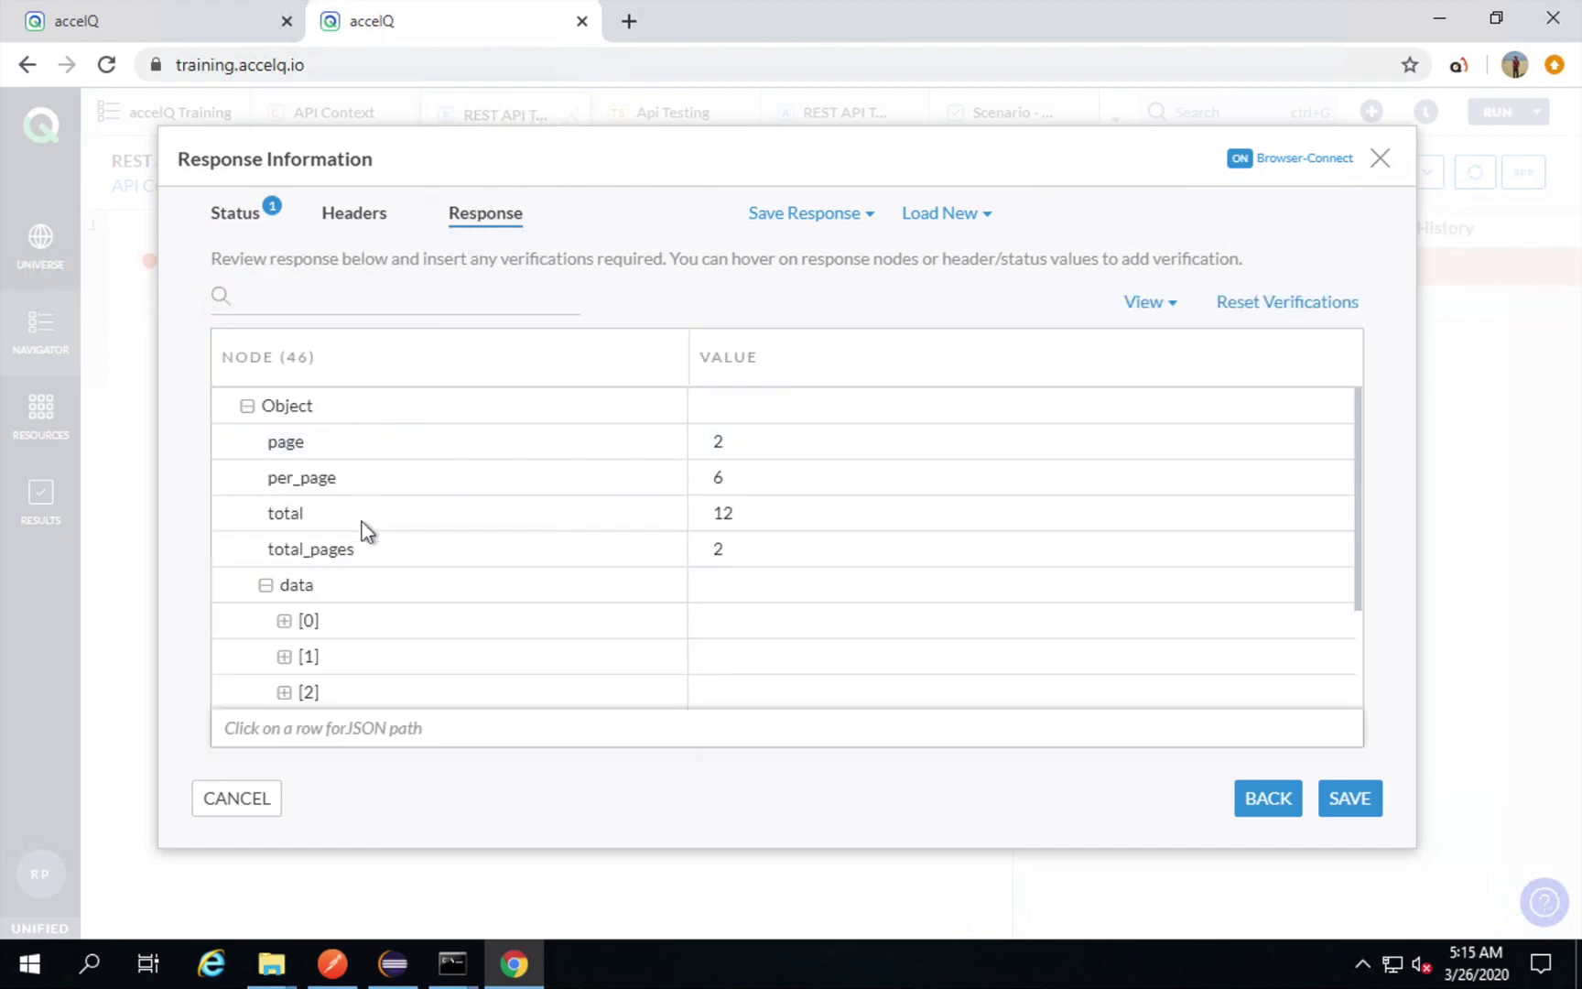
pyautogui.moveTo(612, 533)
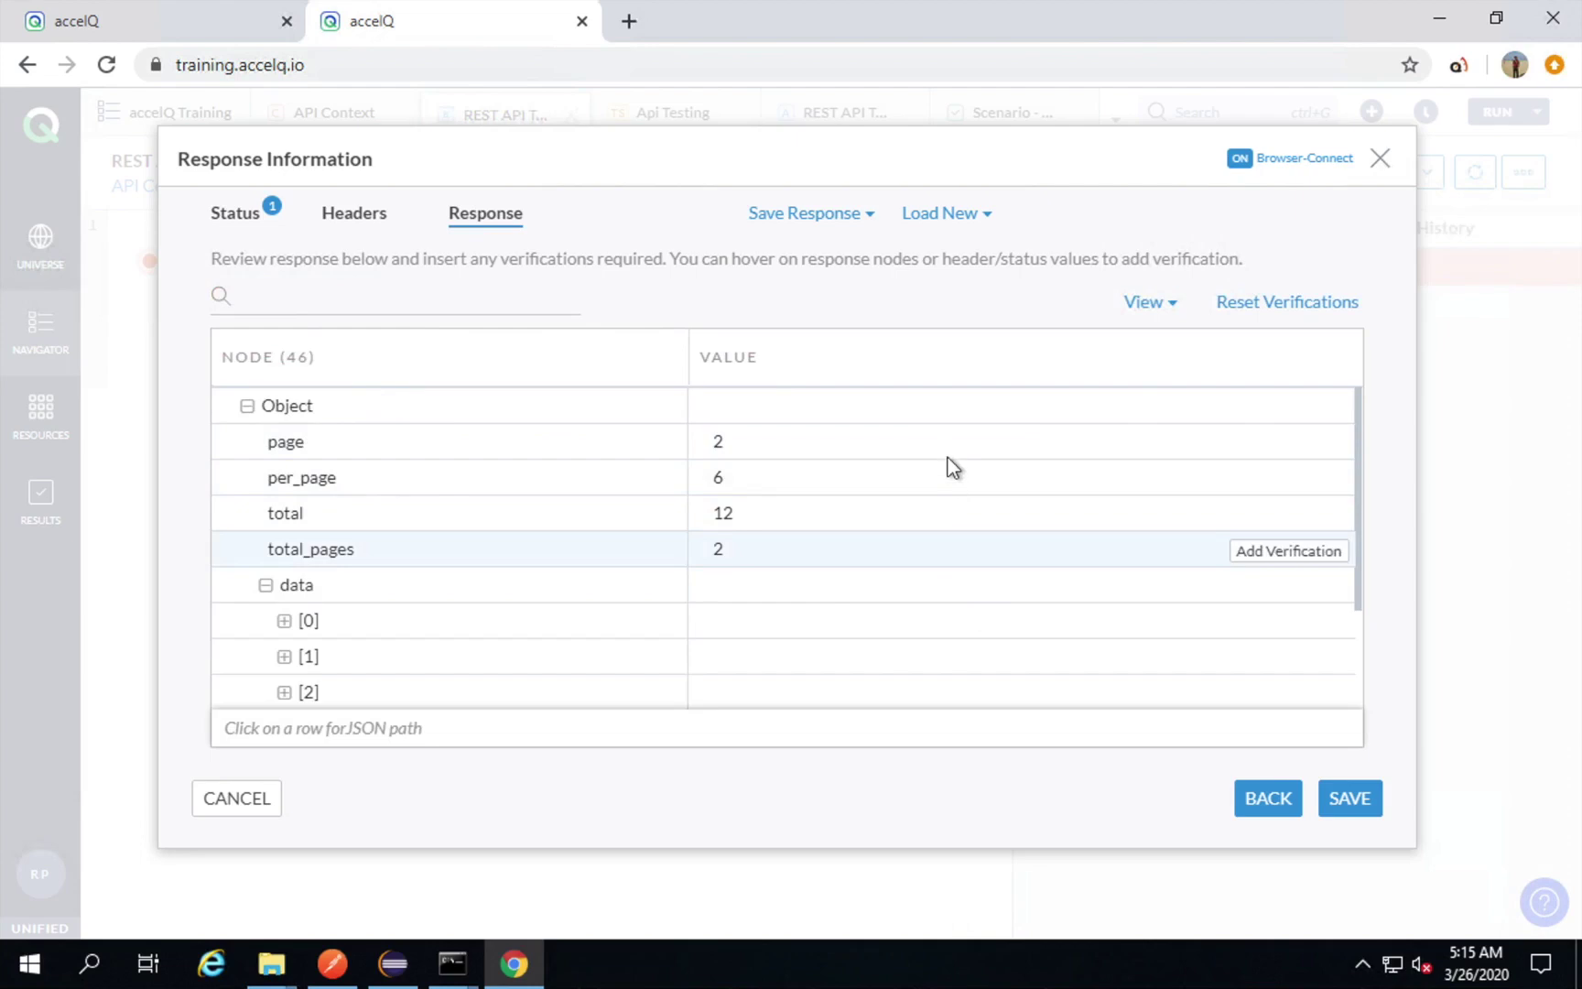
pyautogui.moveTo(948, 449)
pyautogui.scroll(-2, 936, 625)
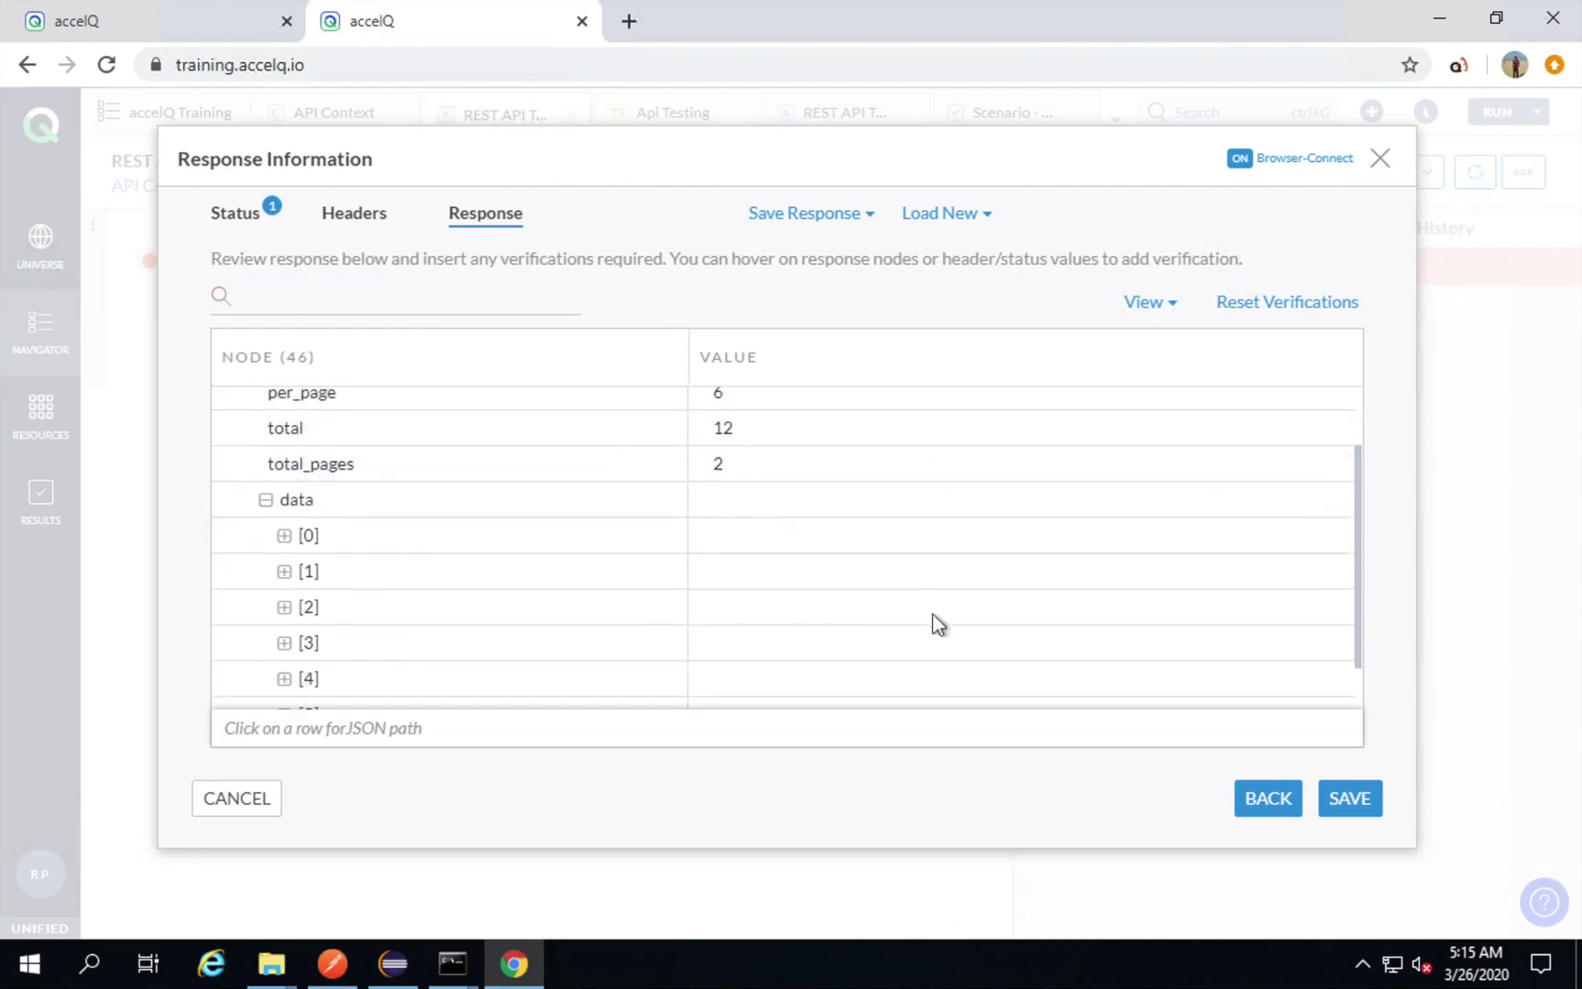
pyautogui.click(284, 622)
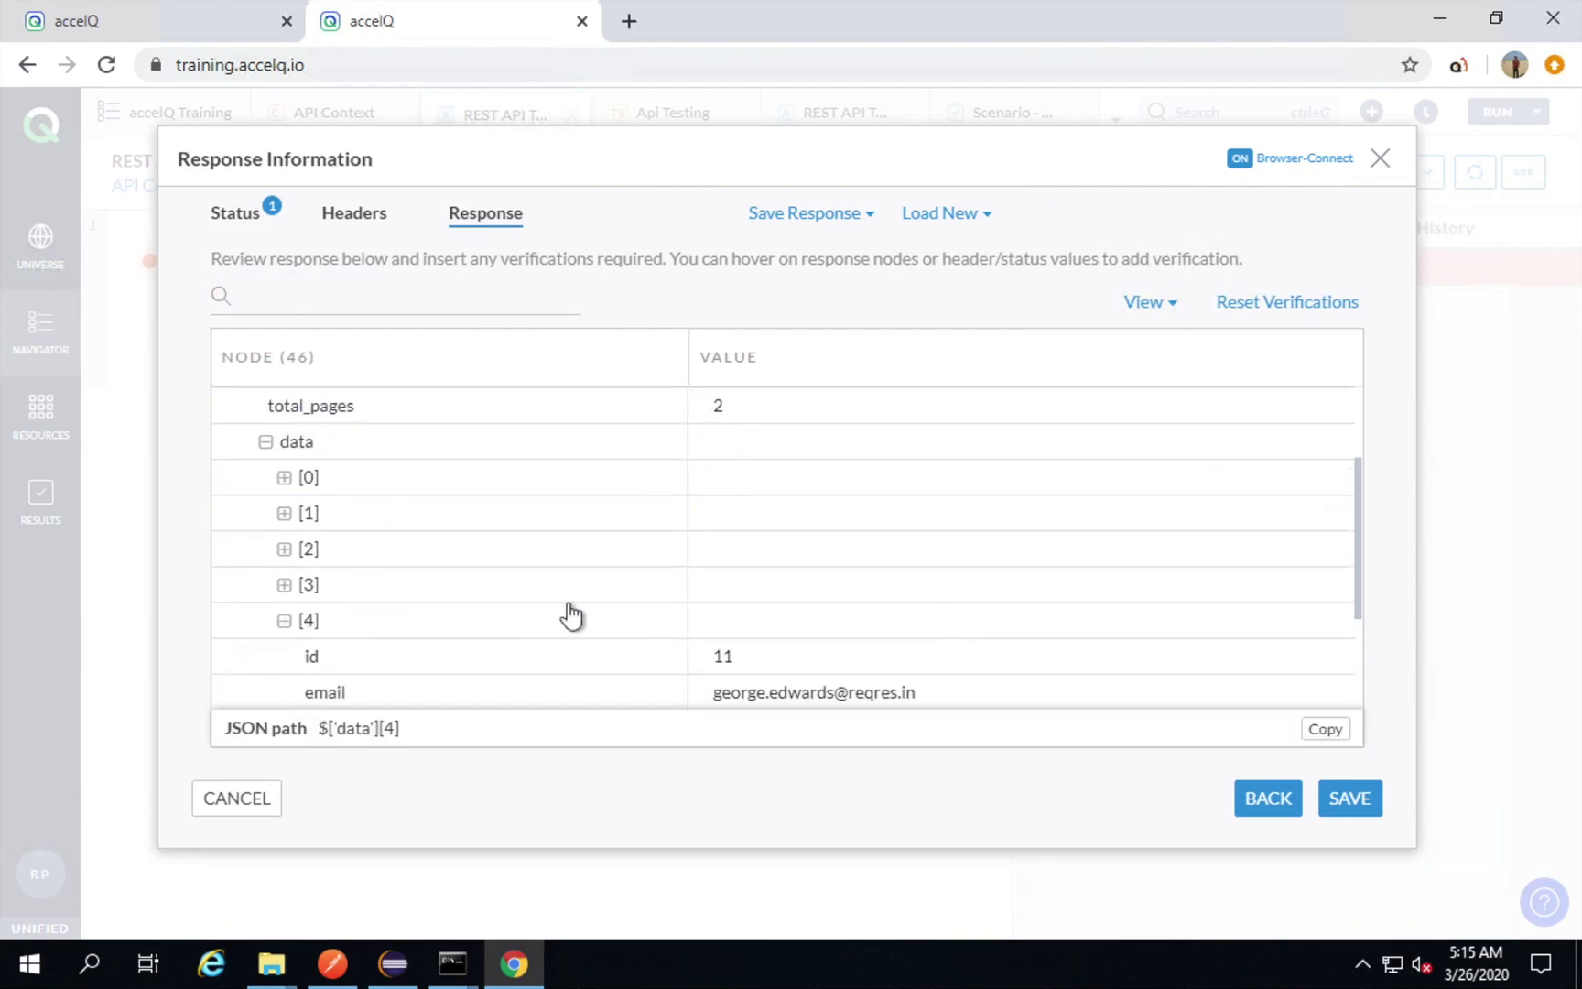
pyautogui.scroll(-2, 567, 604)
# Add a text-based equals verification on first_name in data item [4], using the returned first name as the literal expected value.
pyautogui.moveTo(377, 572)
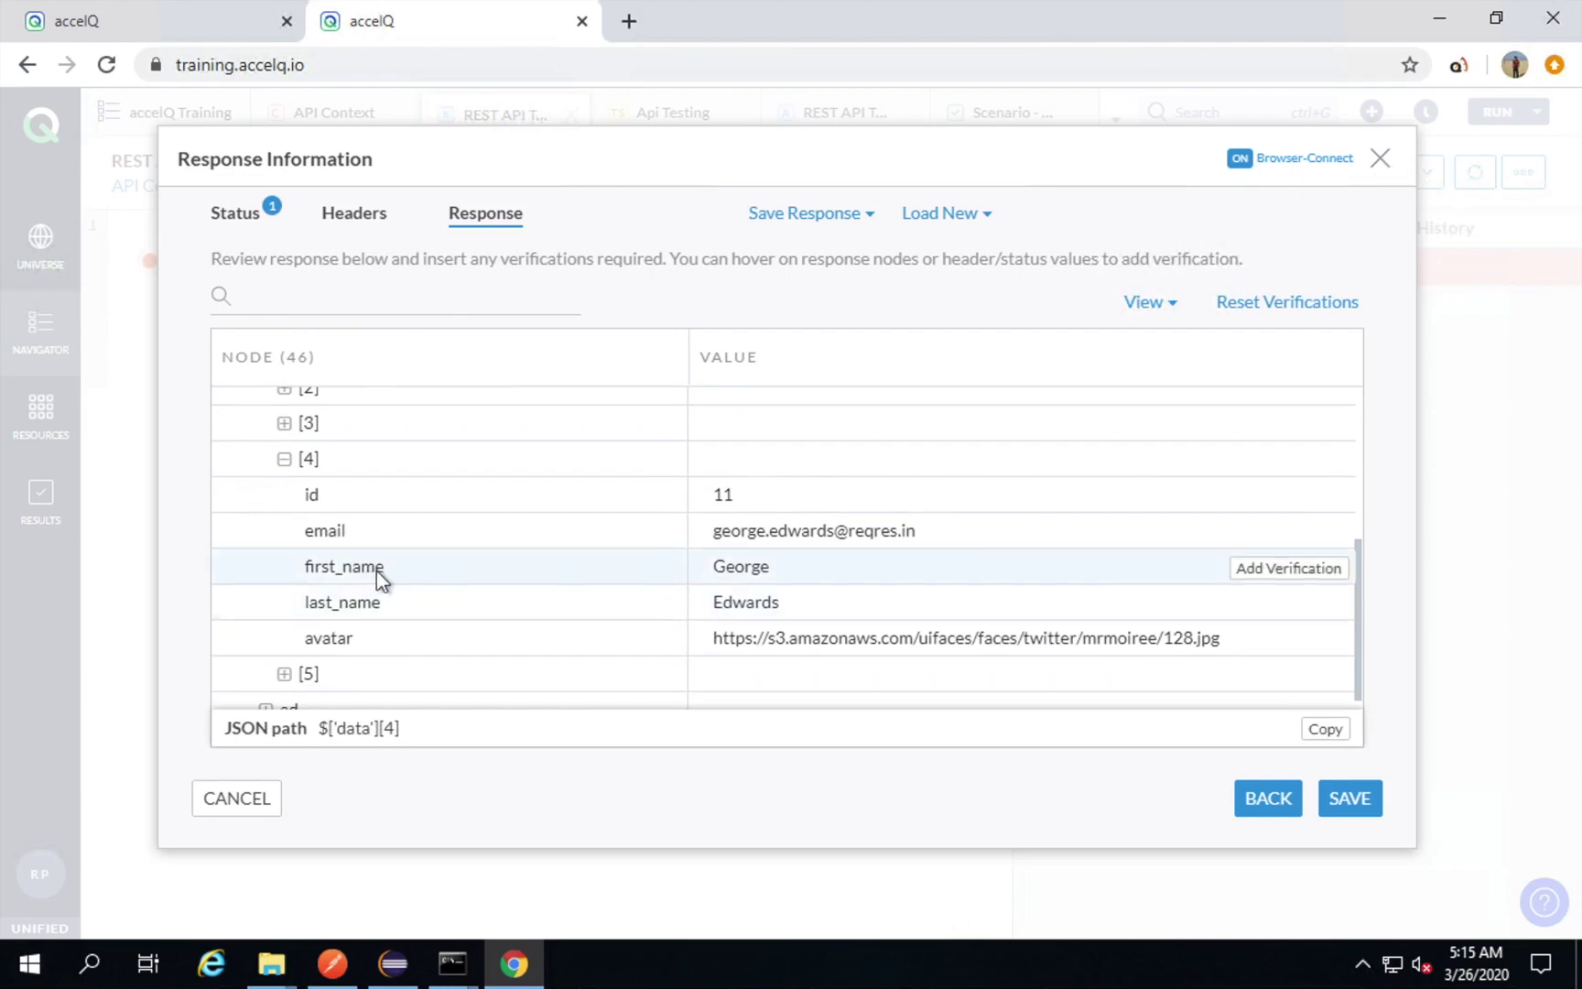
pyautogui.click(1267, 577)
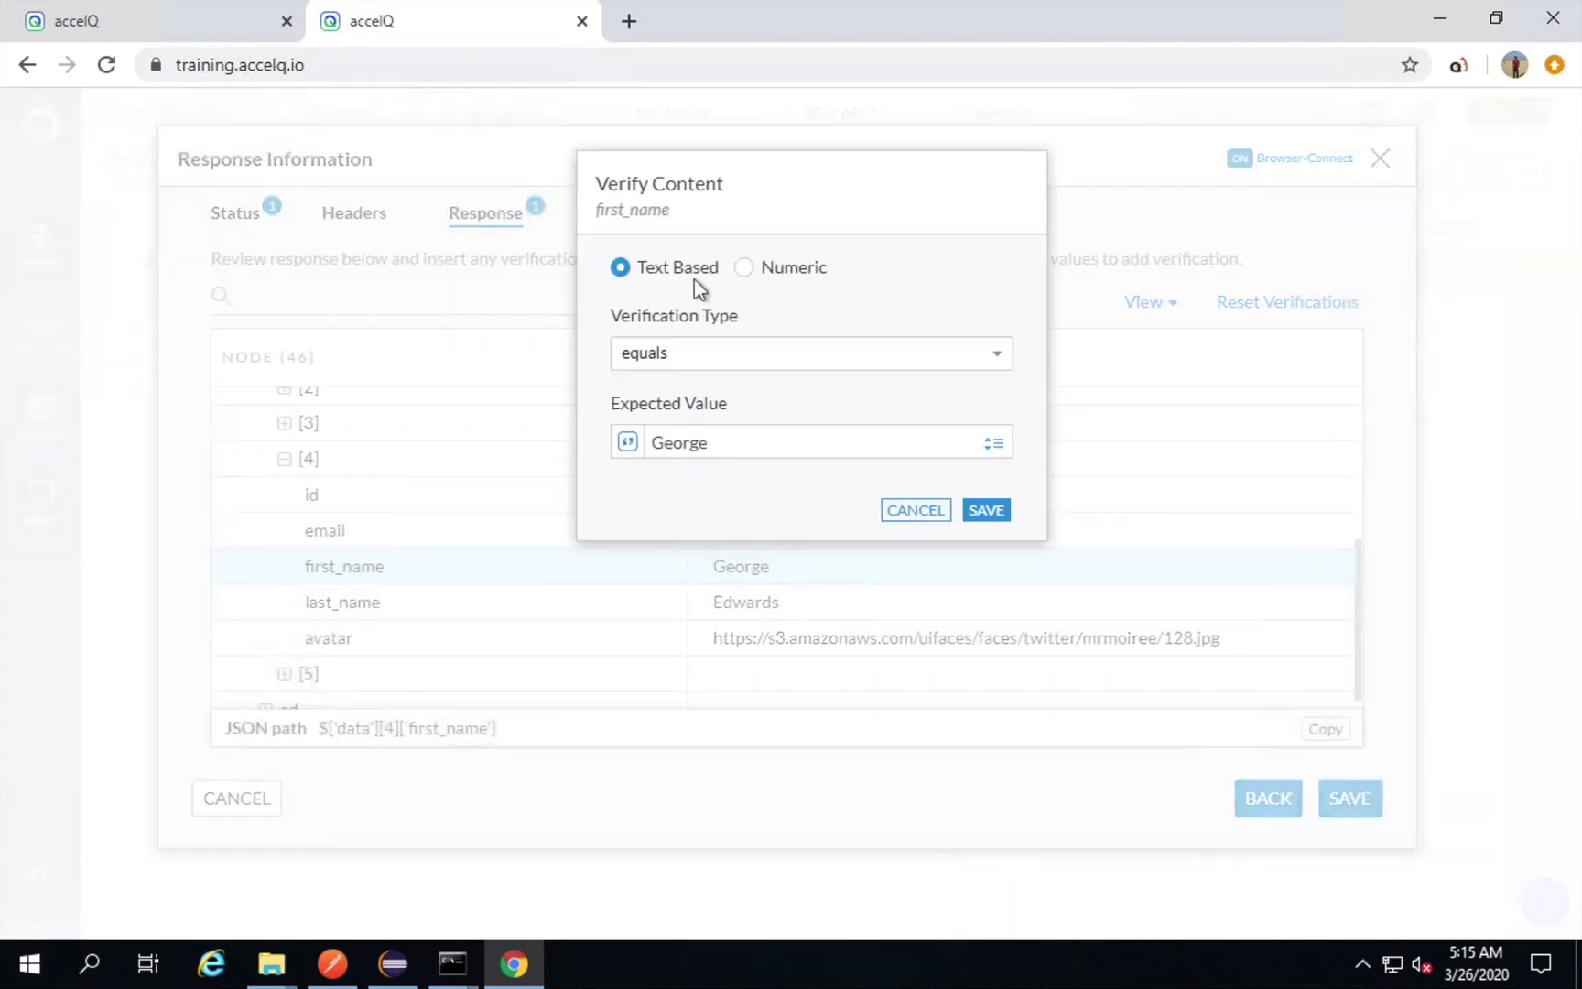
pyautogui.click(736, 372)
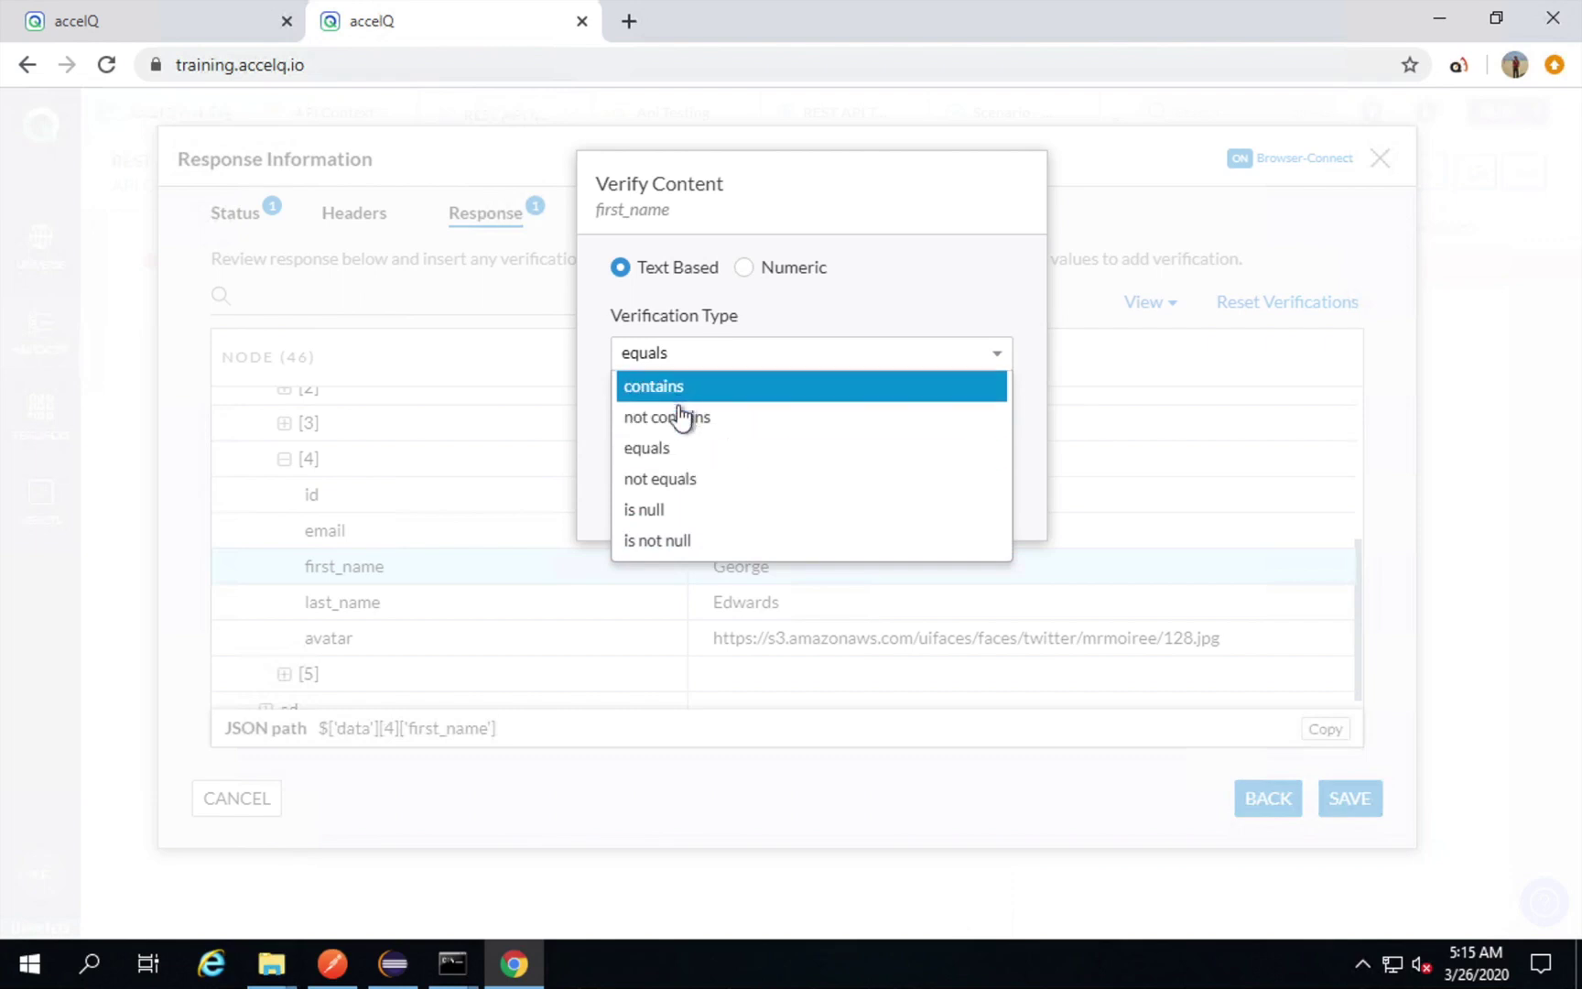
pyautogui.click(676, 449)
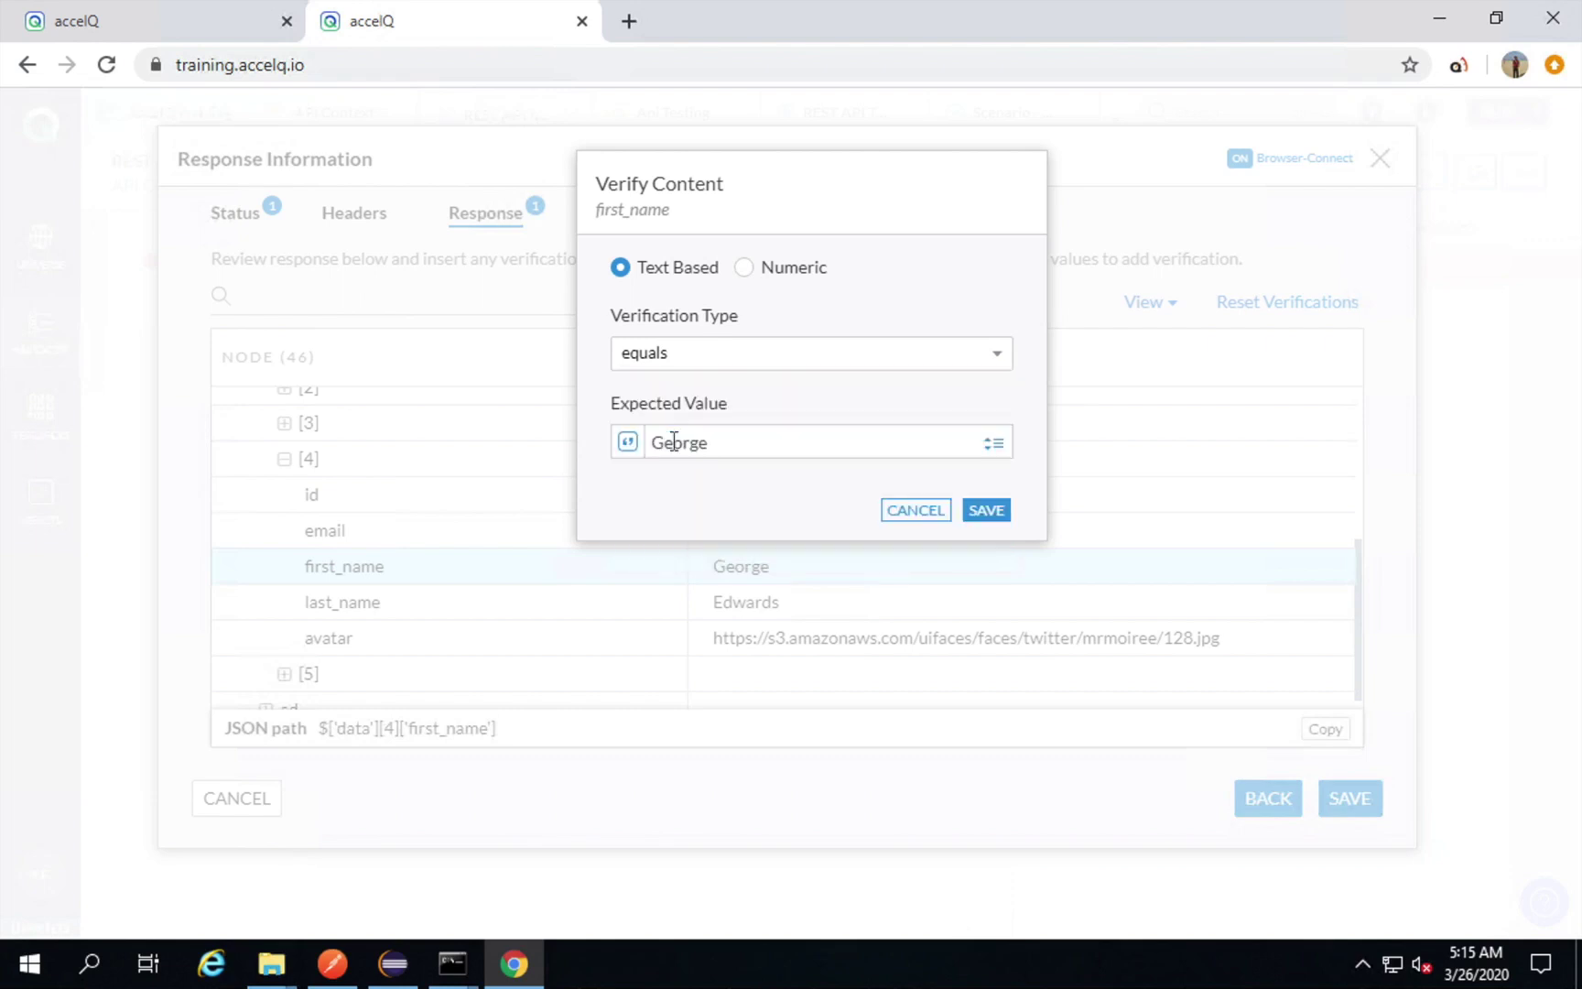
pyautogui.moveTo(710, 443); pyautogui.dragTo(646, 451)
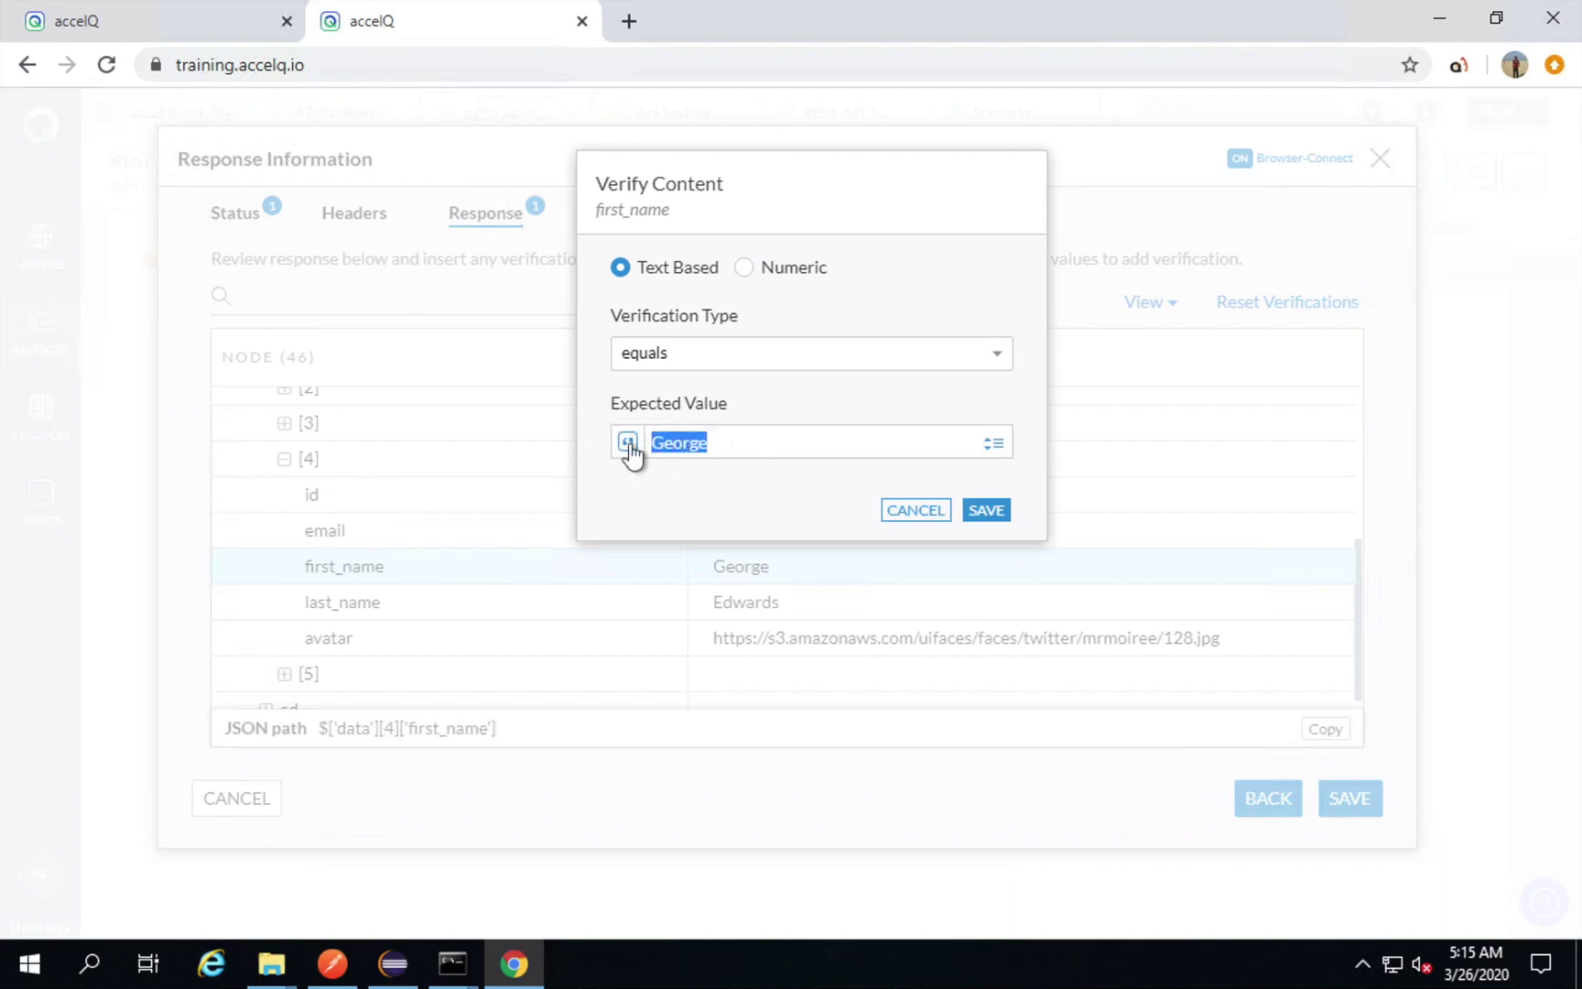
pyautogui.press('BackSpace')
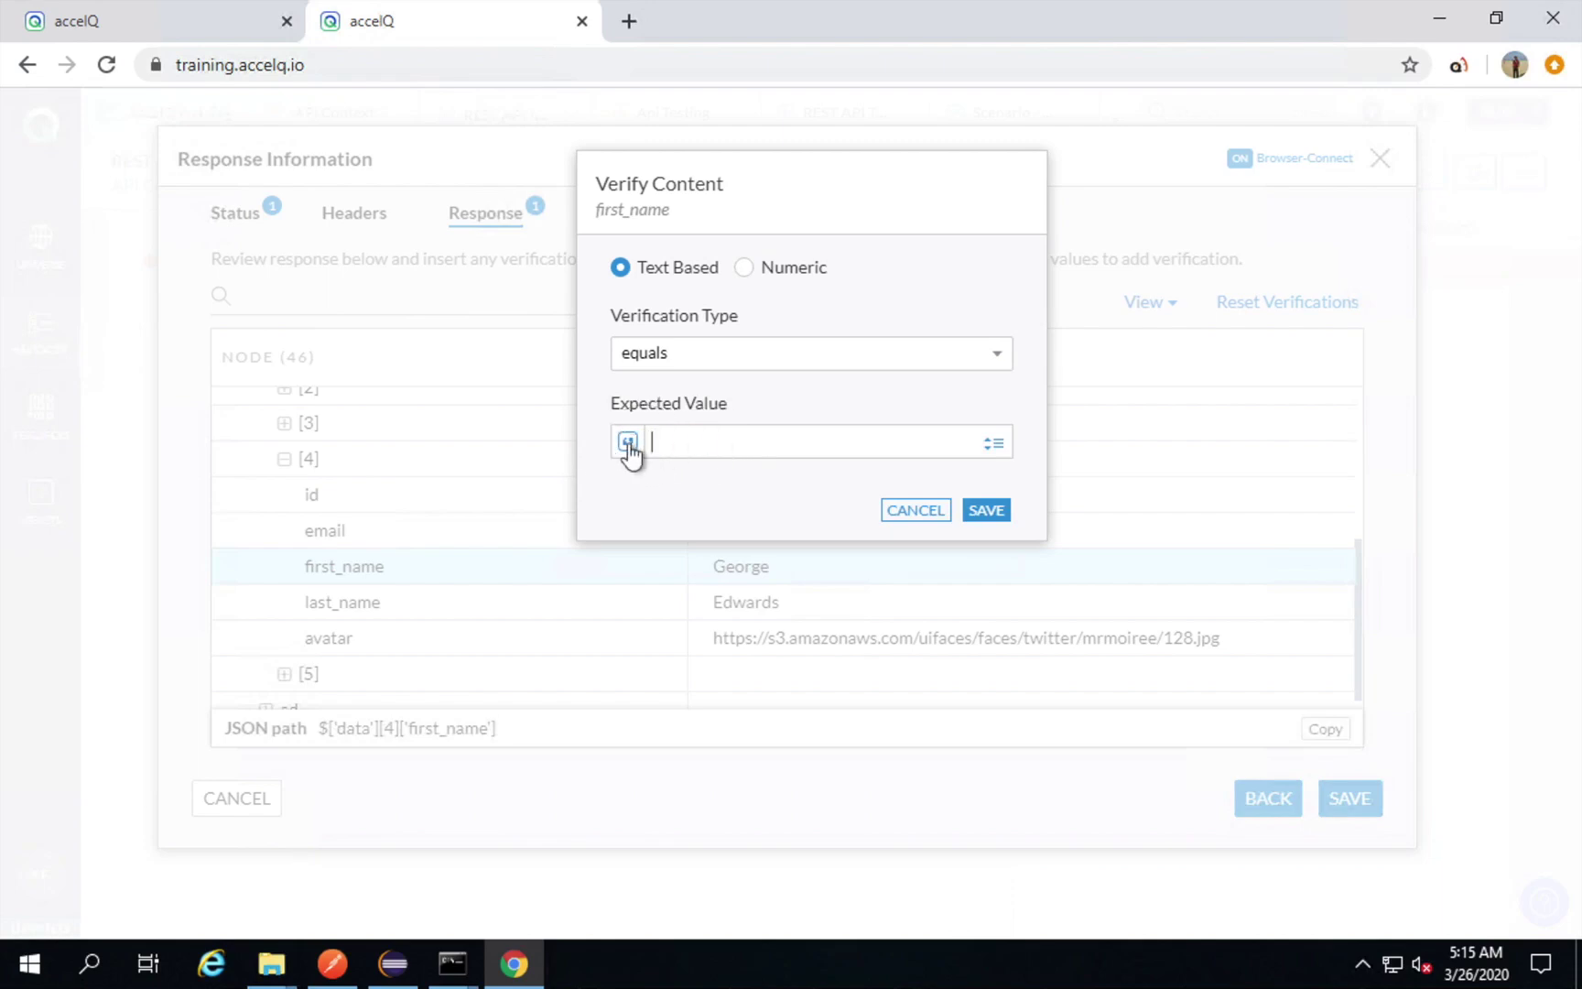
pyautogui.click(637, 453)
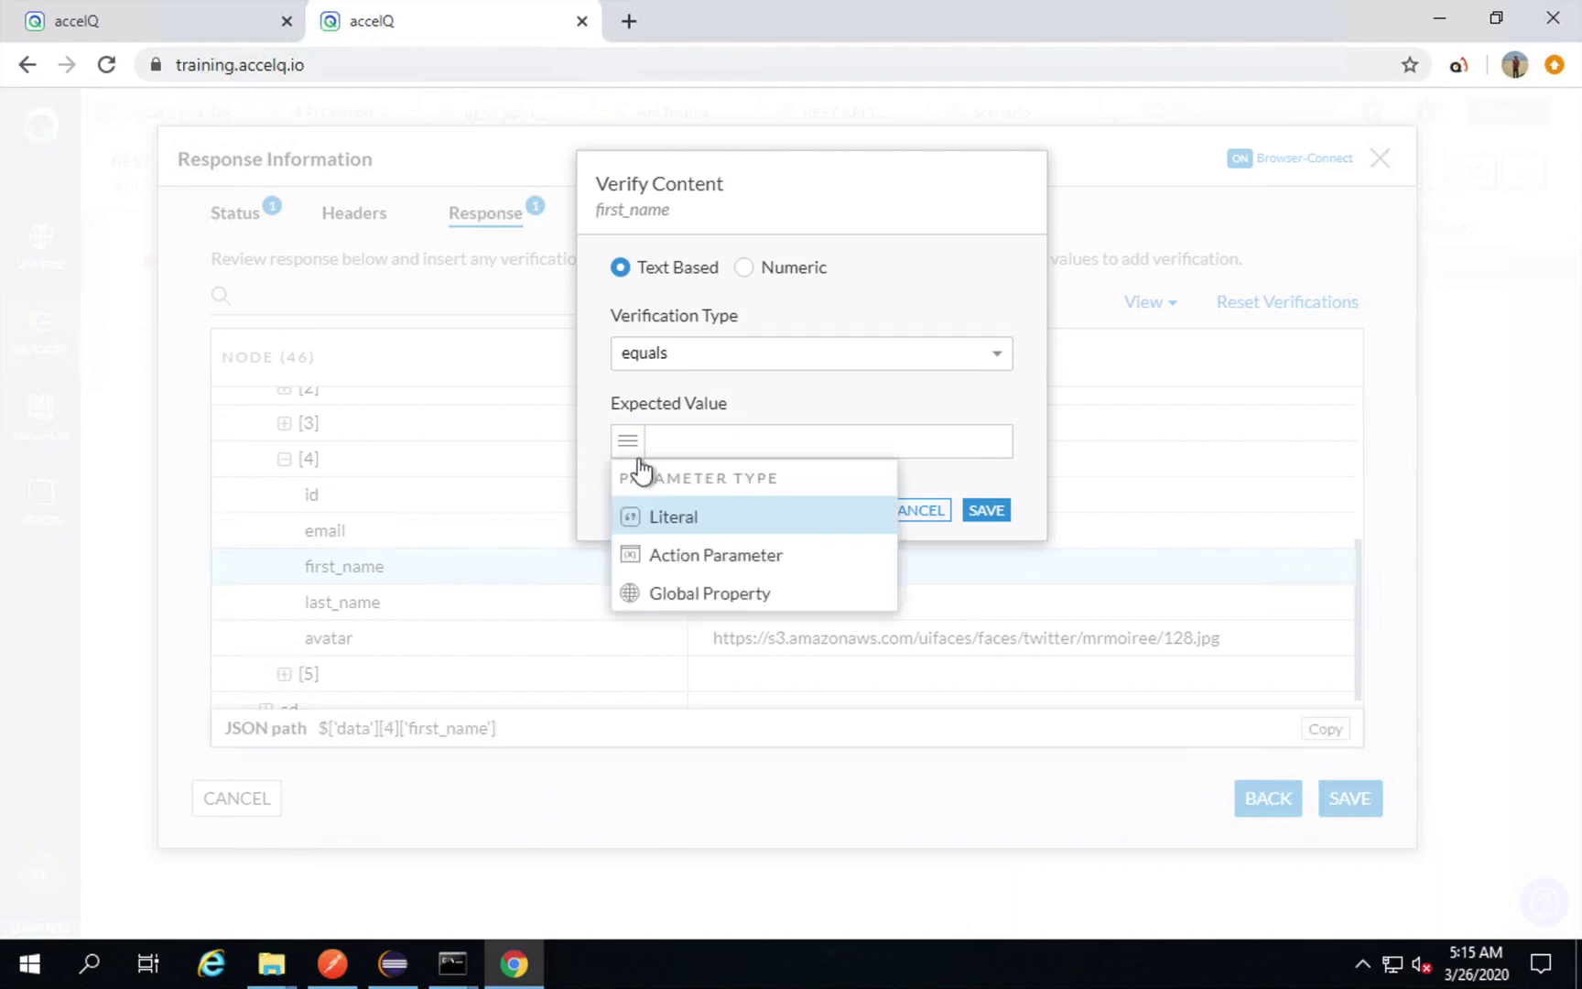
pyautogui.click(664, 518)
pyautogui.click(664, 518)
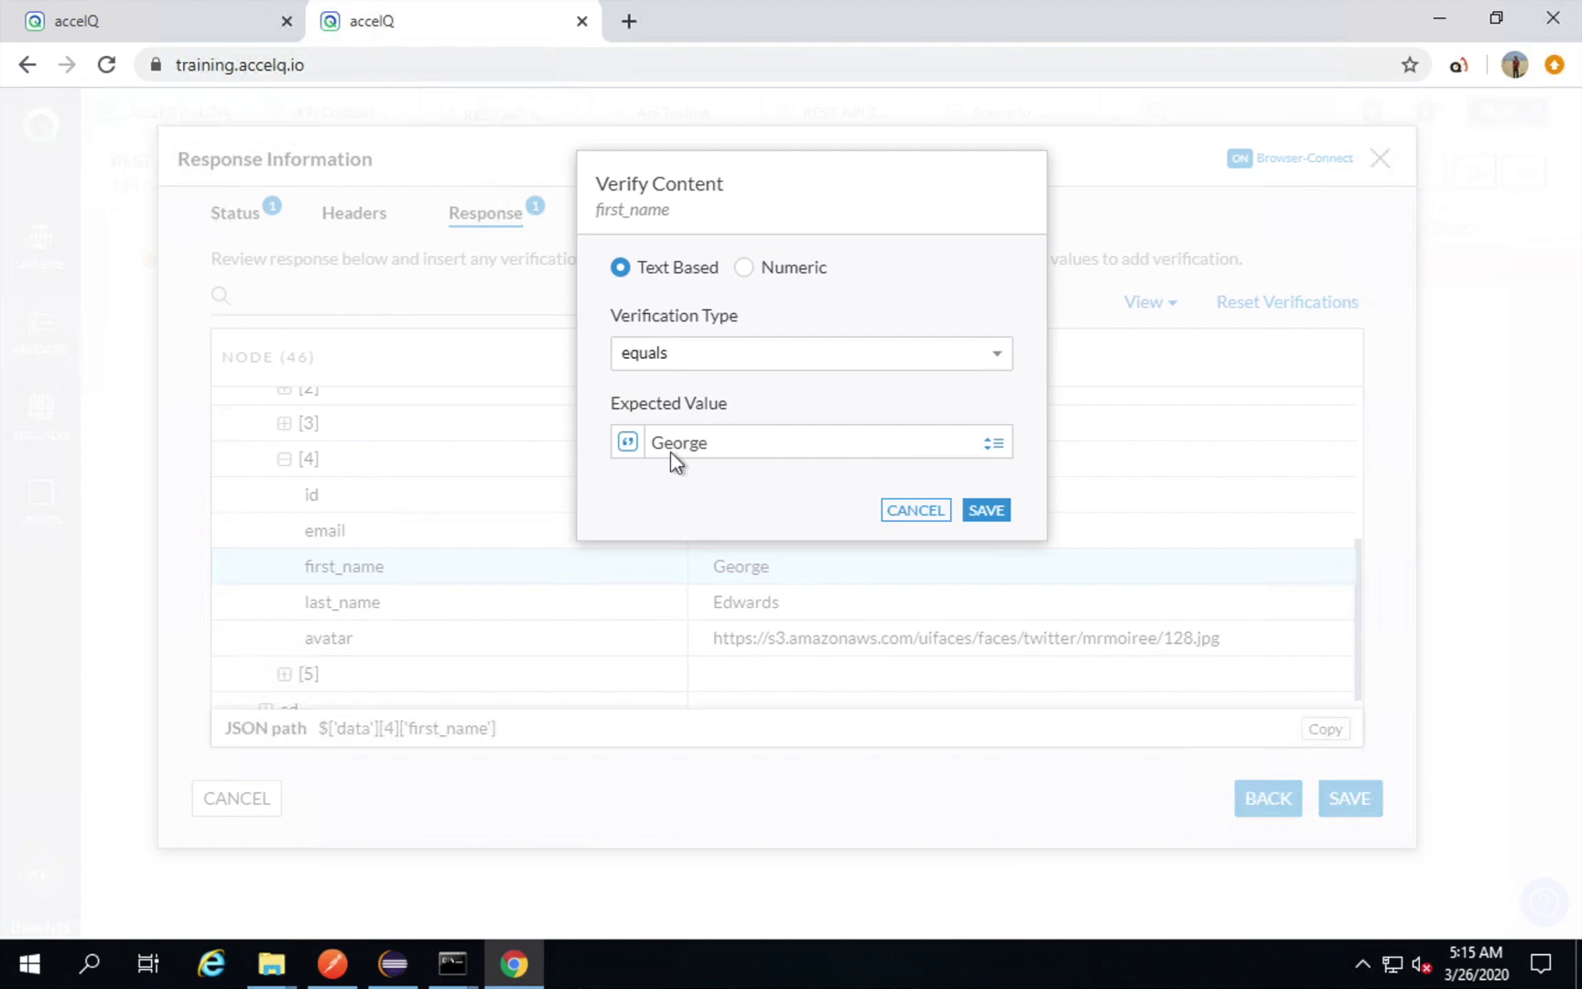
pyautogui.click(1000, 511)
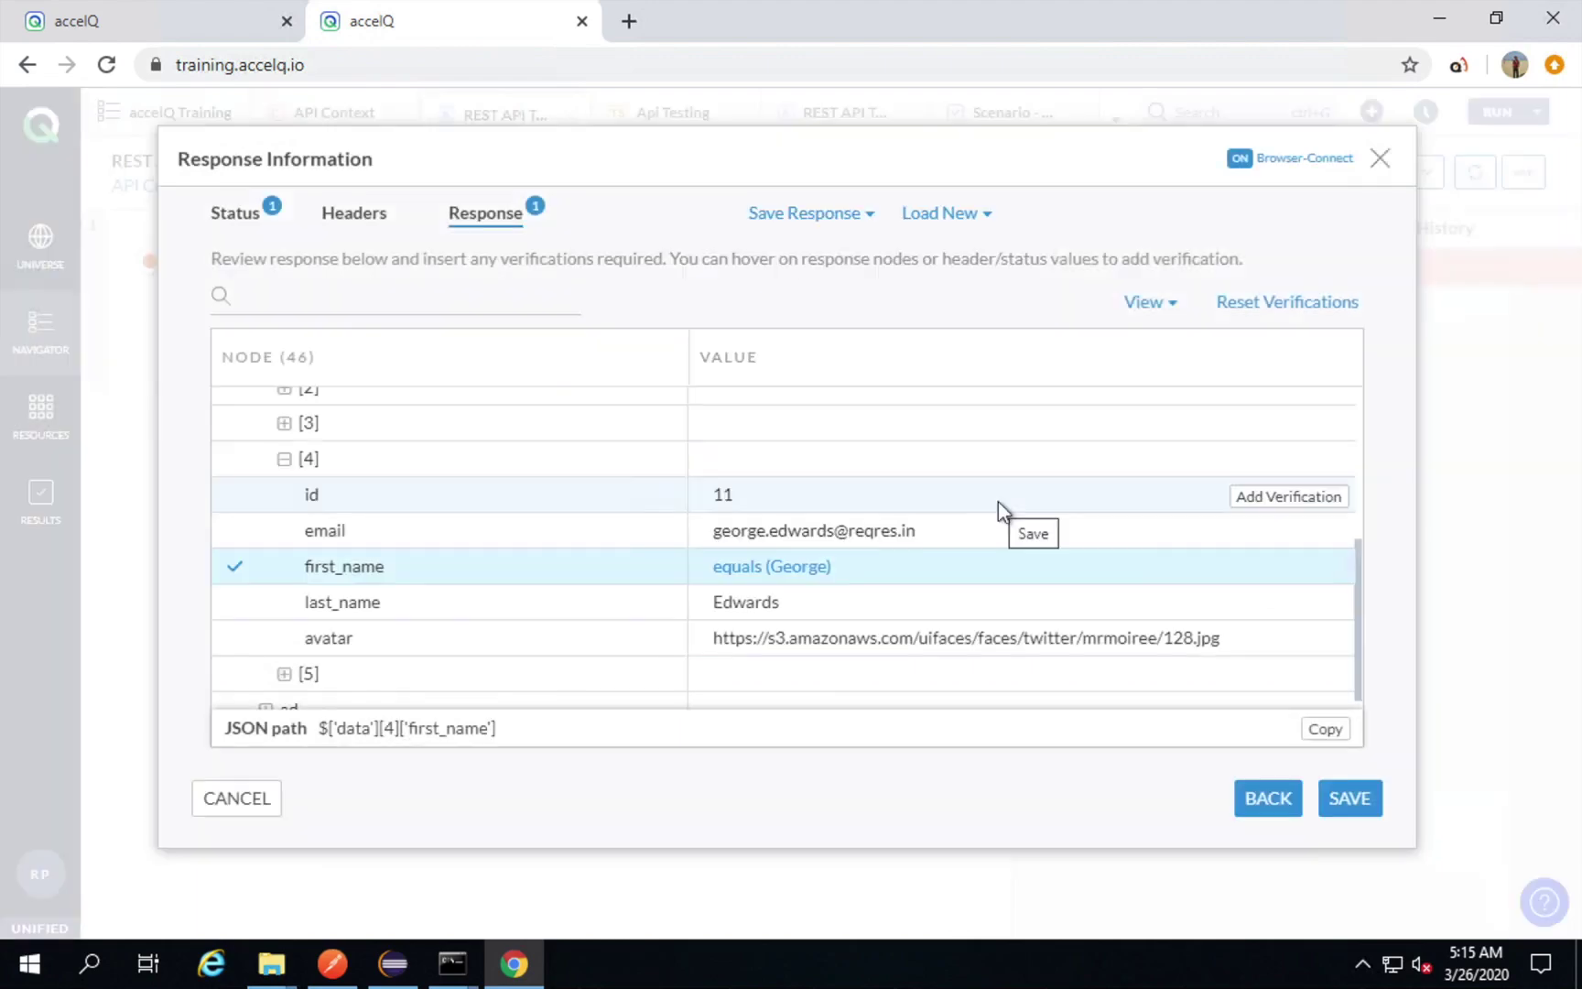
# Add a text-based equals verification on last_name in data item [4], using the returned last name as the expected value.
pyautogui.moveTo(798, 619)
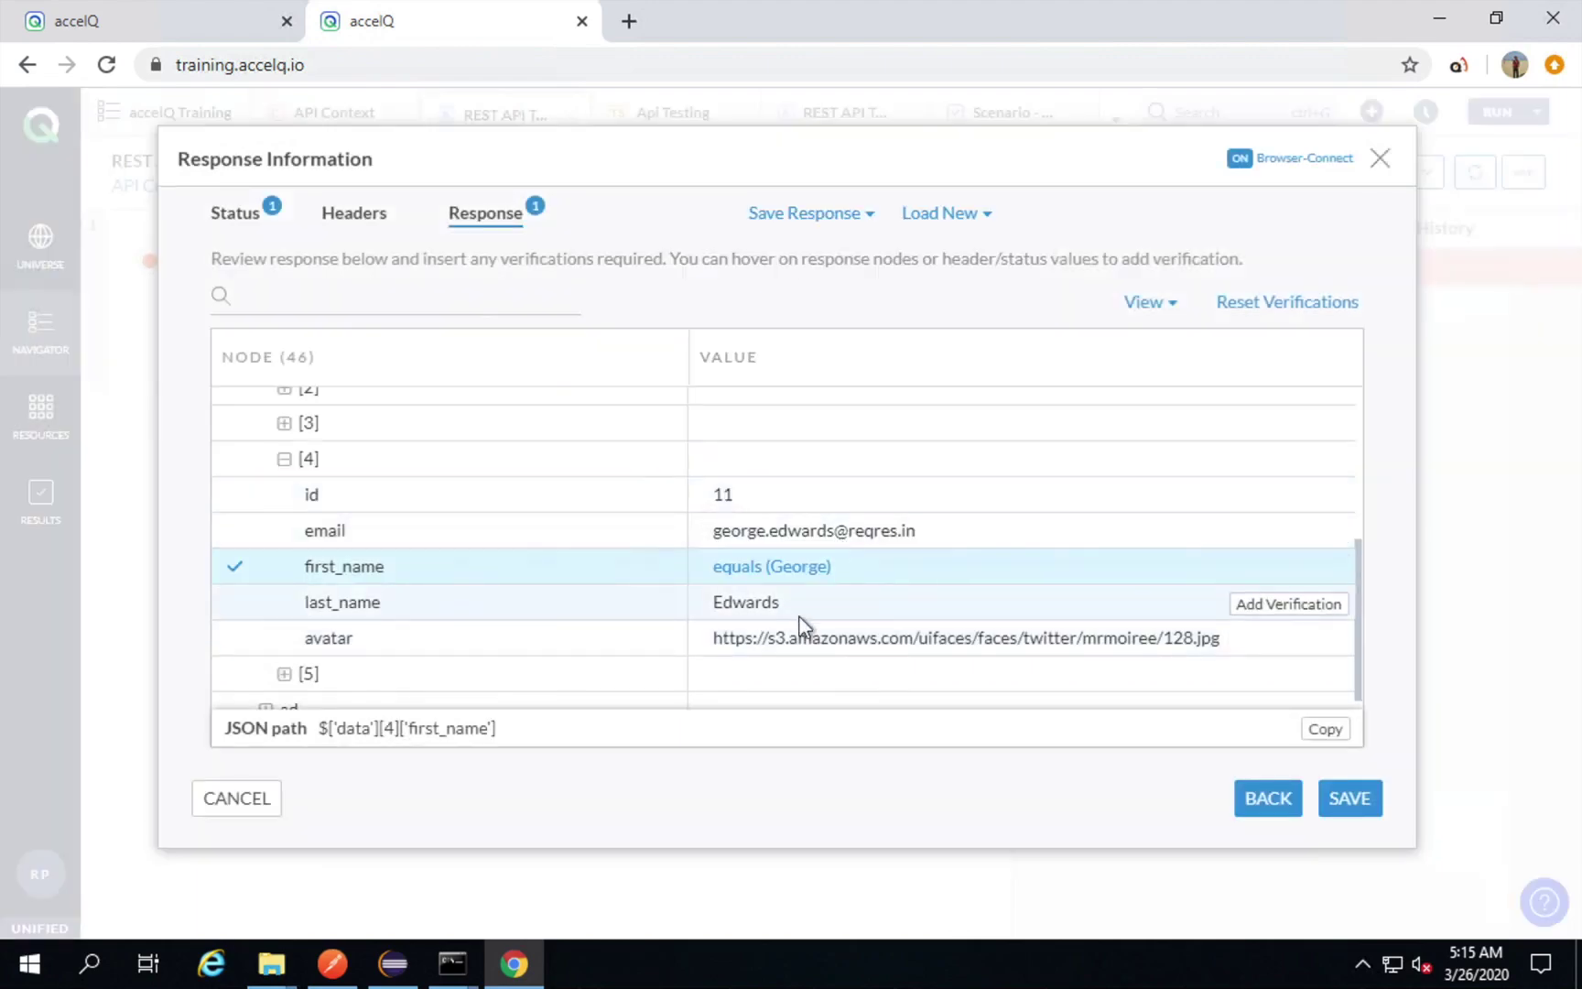
pyautogui.click(1254, 609)
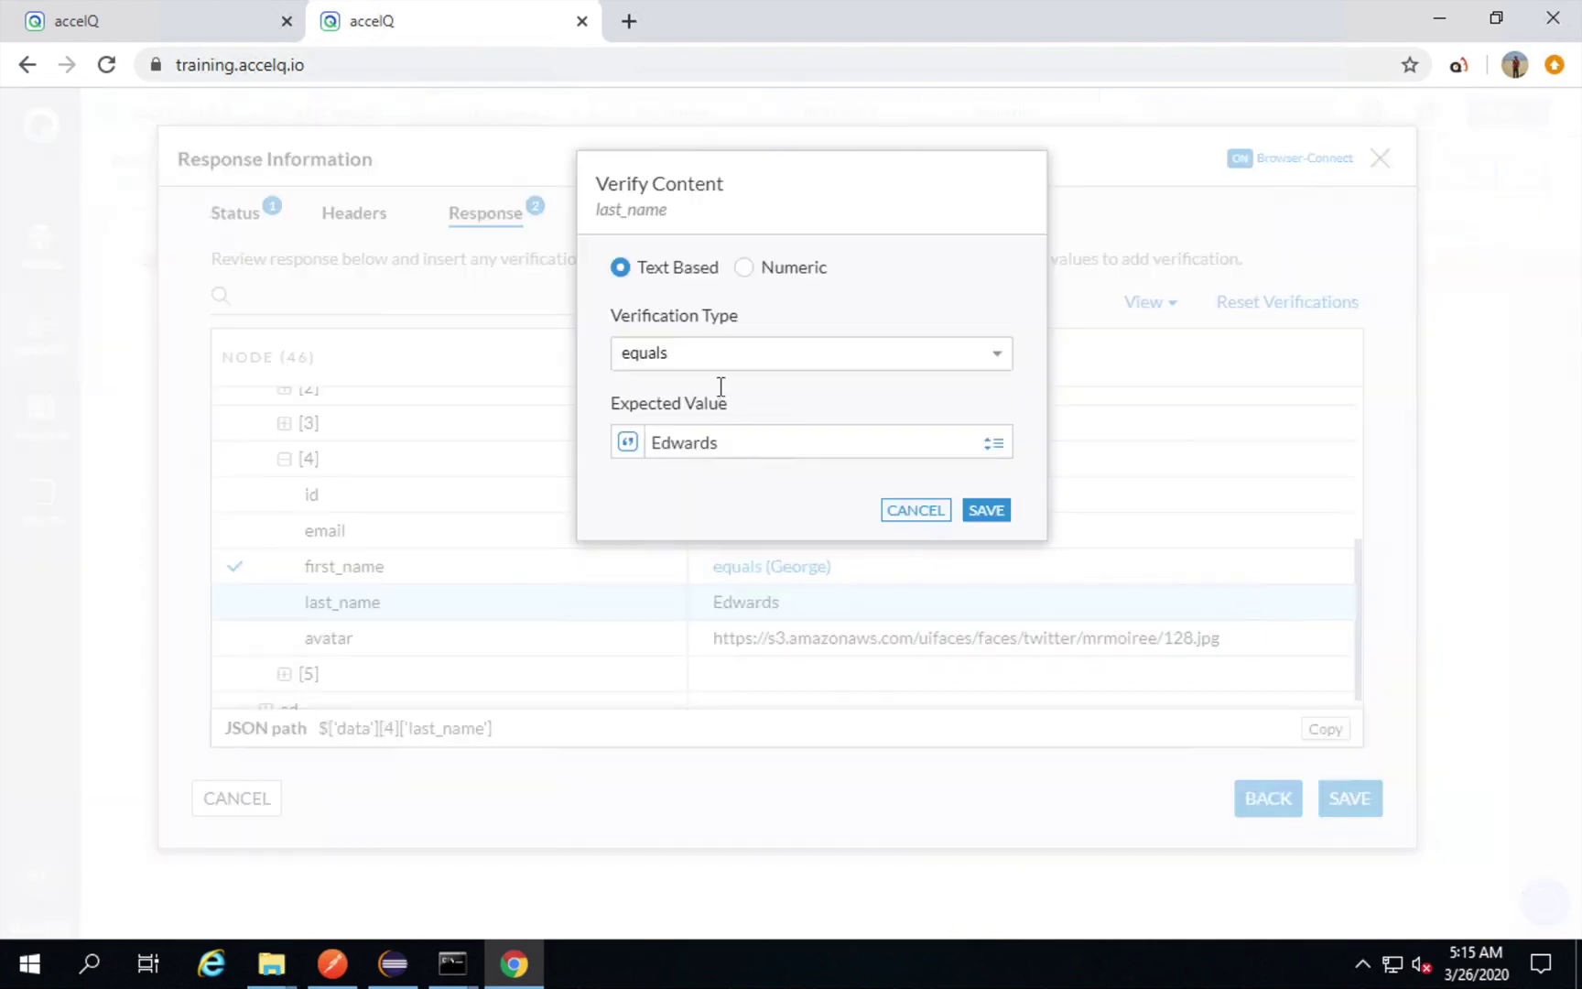
pyautogui.click(977, 510)
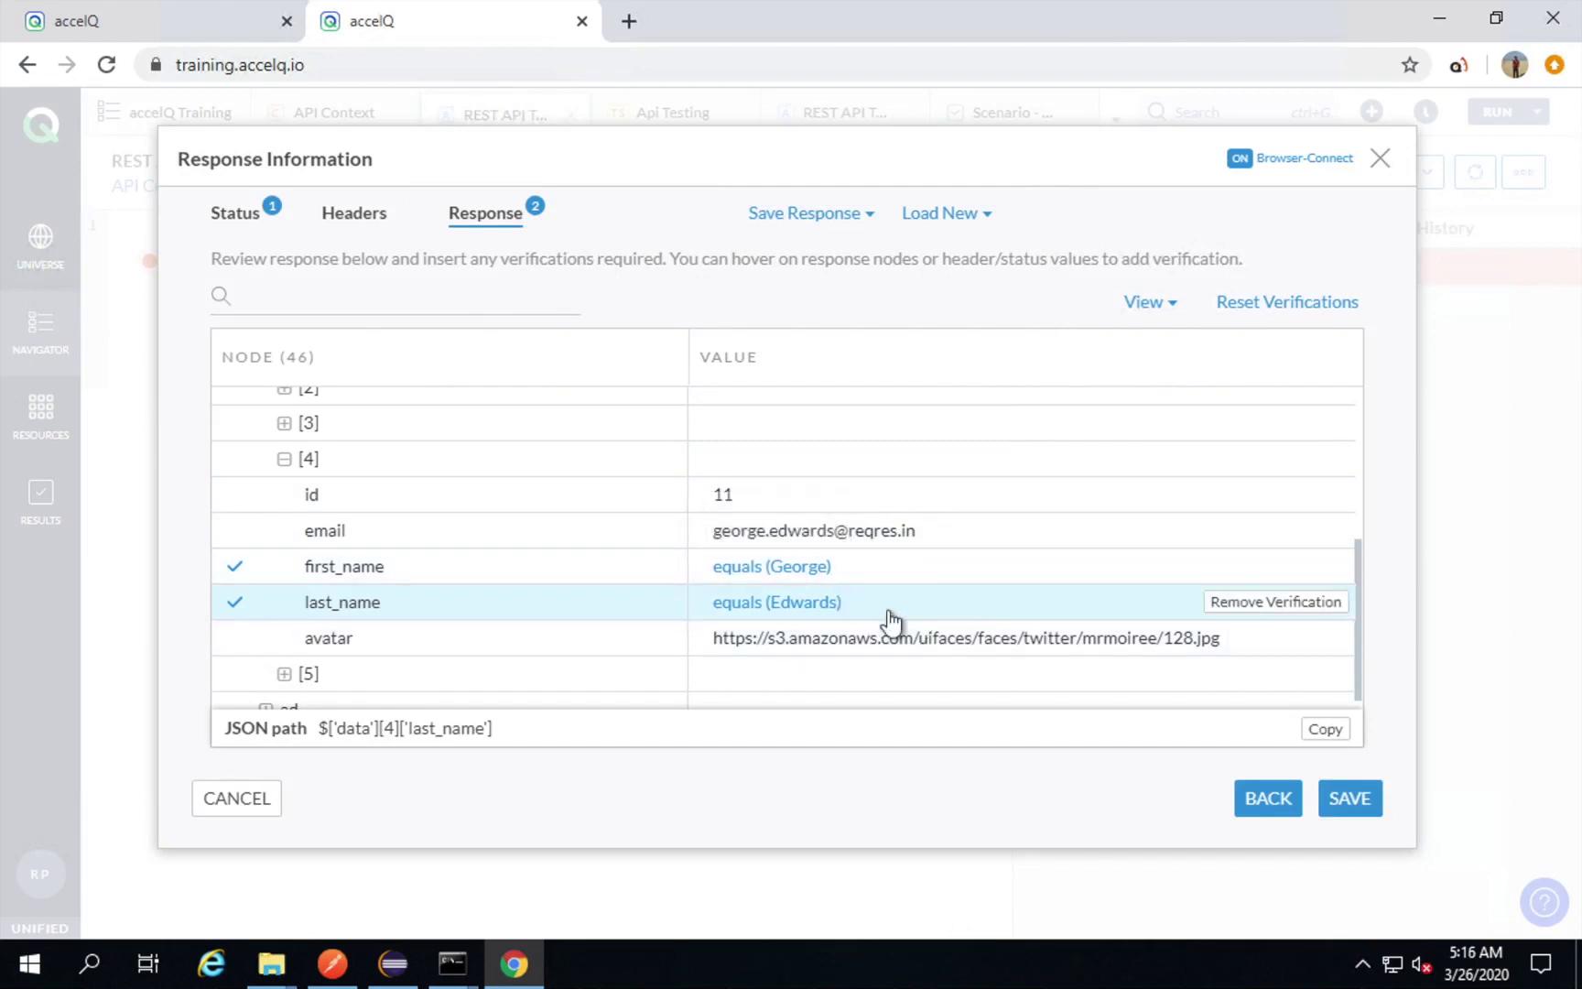
# Select the first_name node in data item [4] and examine its JSON path and the option to copy it.
pyautogui.scroll(-1, 890, 623)
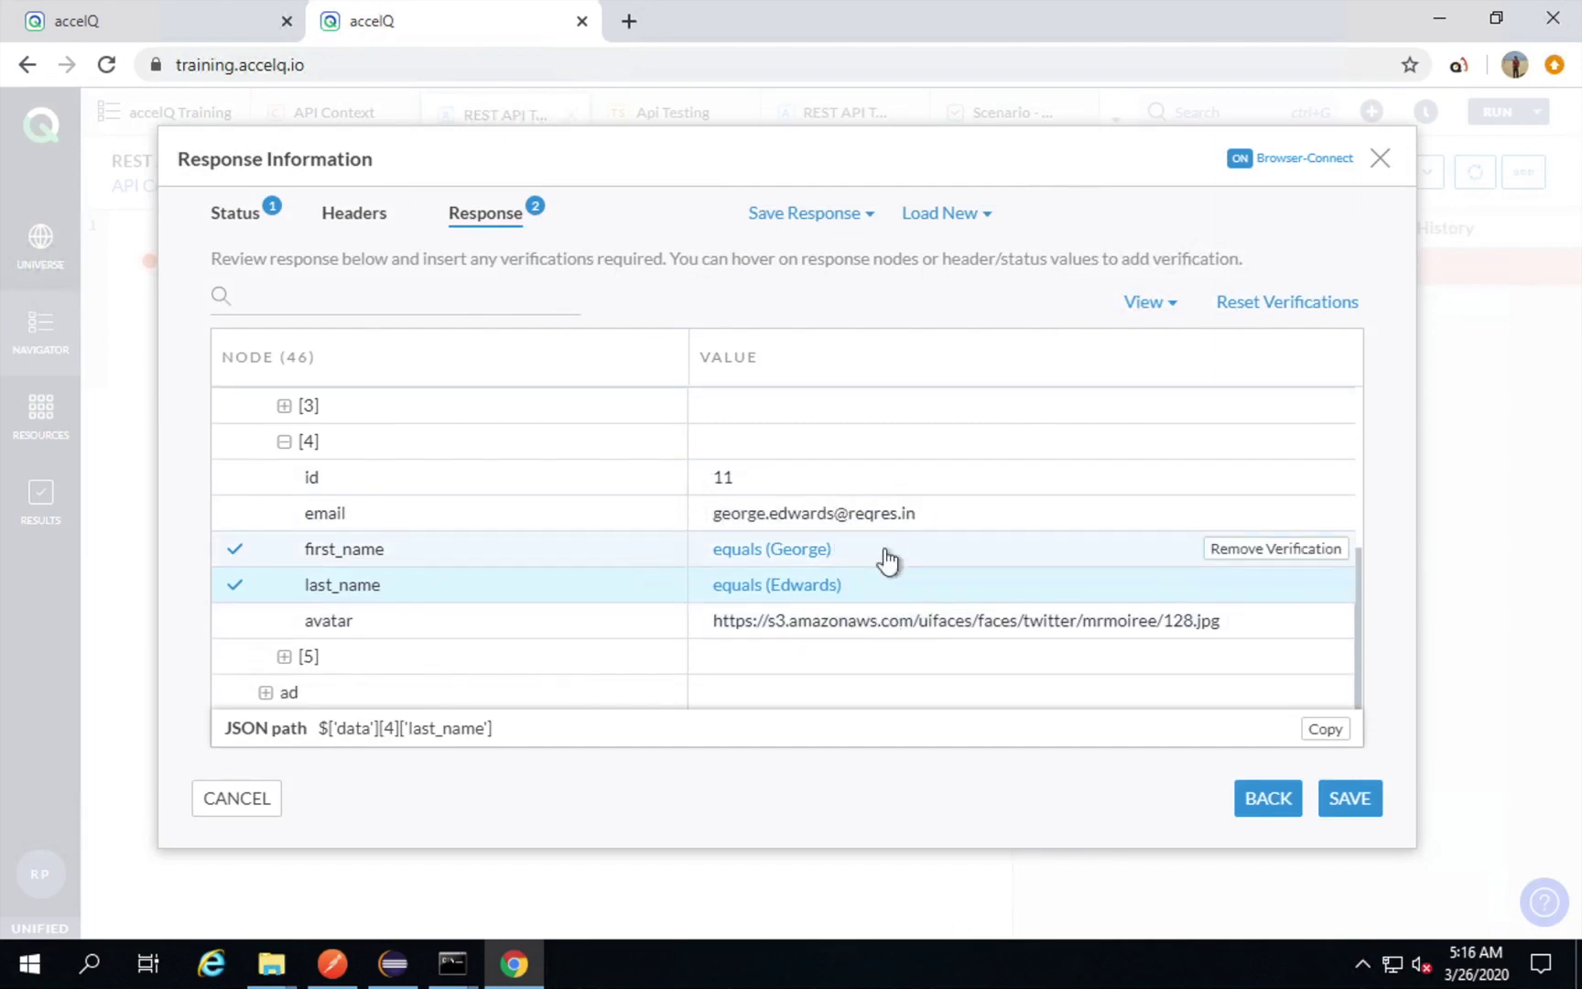
pyautogui.click(887, 557)
pyautogui.moveTo(288, 712); pyautogui.dragTo(518, 760)
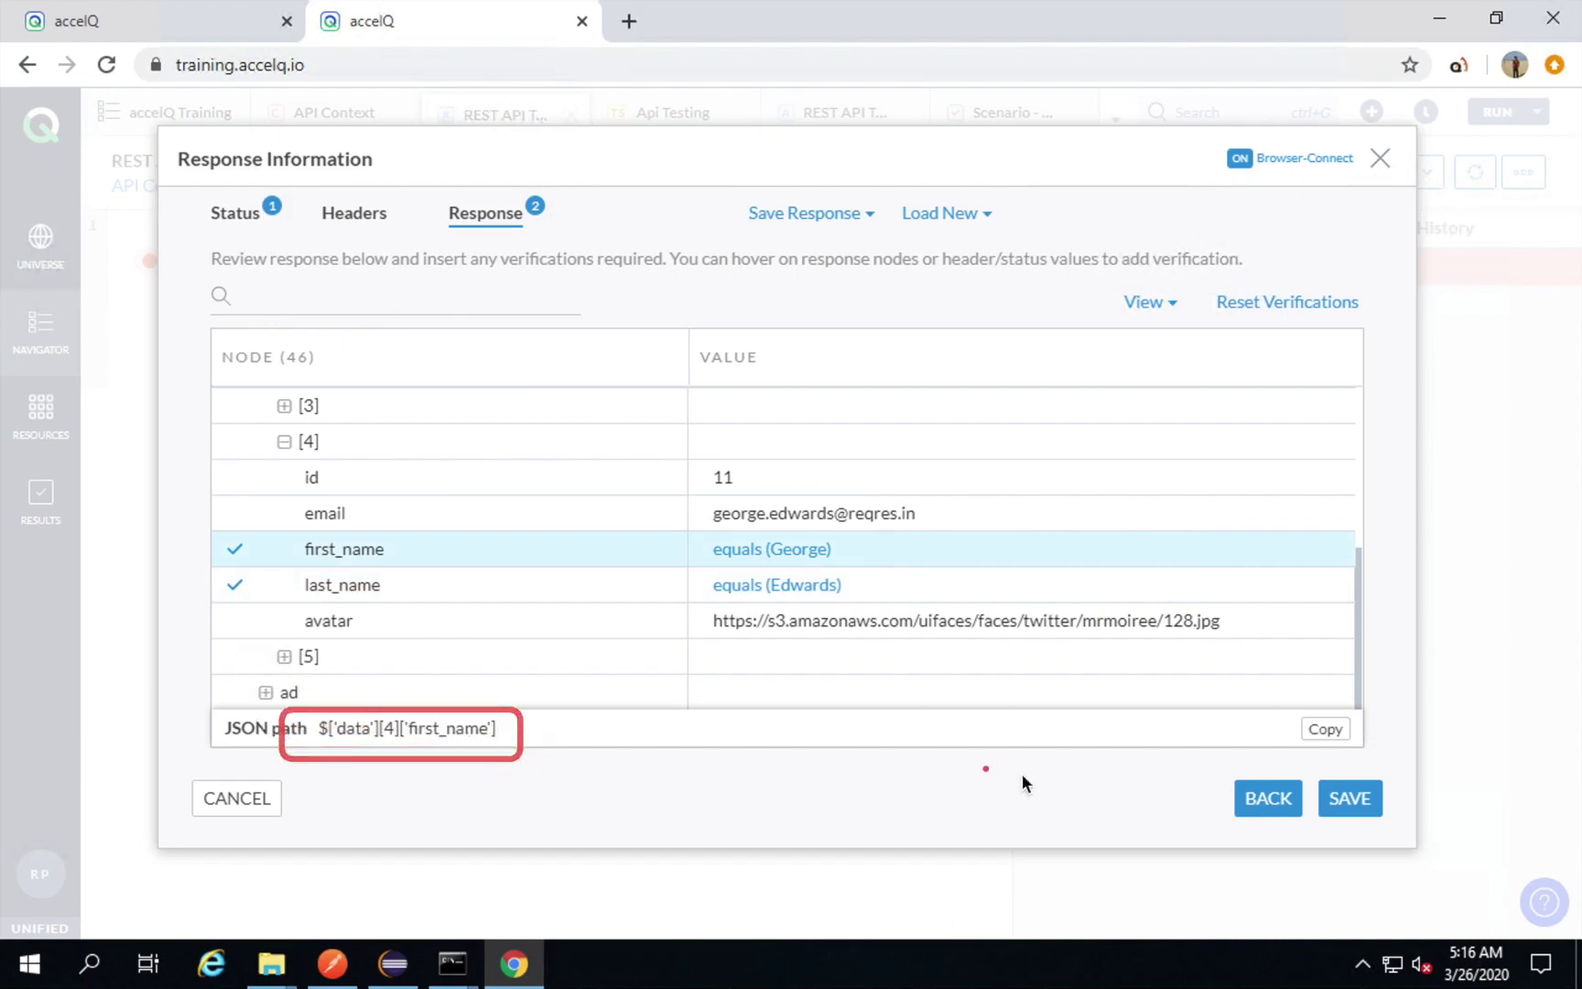
pyautogui.moveTo(1284, 707); pyautogui.dragTo(1361, 747)
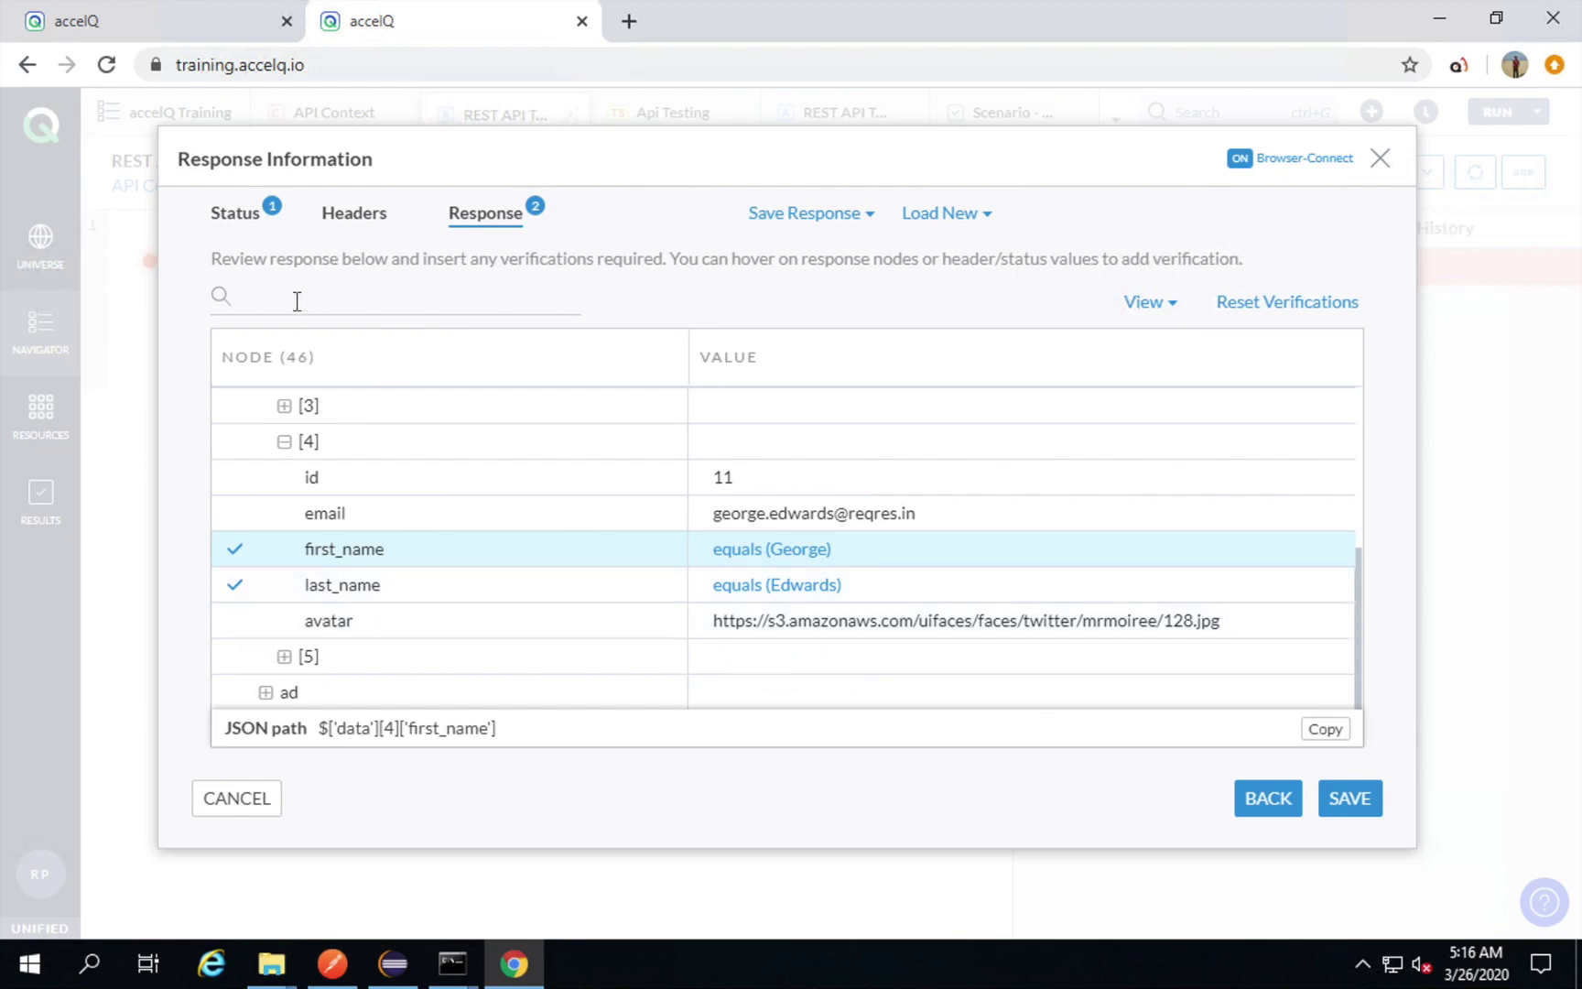
# Search the response nodes for first_name, go through the matches, and clear the search.
pyautogui.click(242, 298)
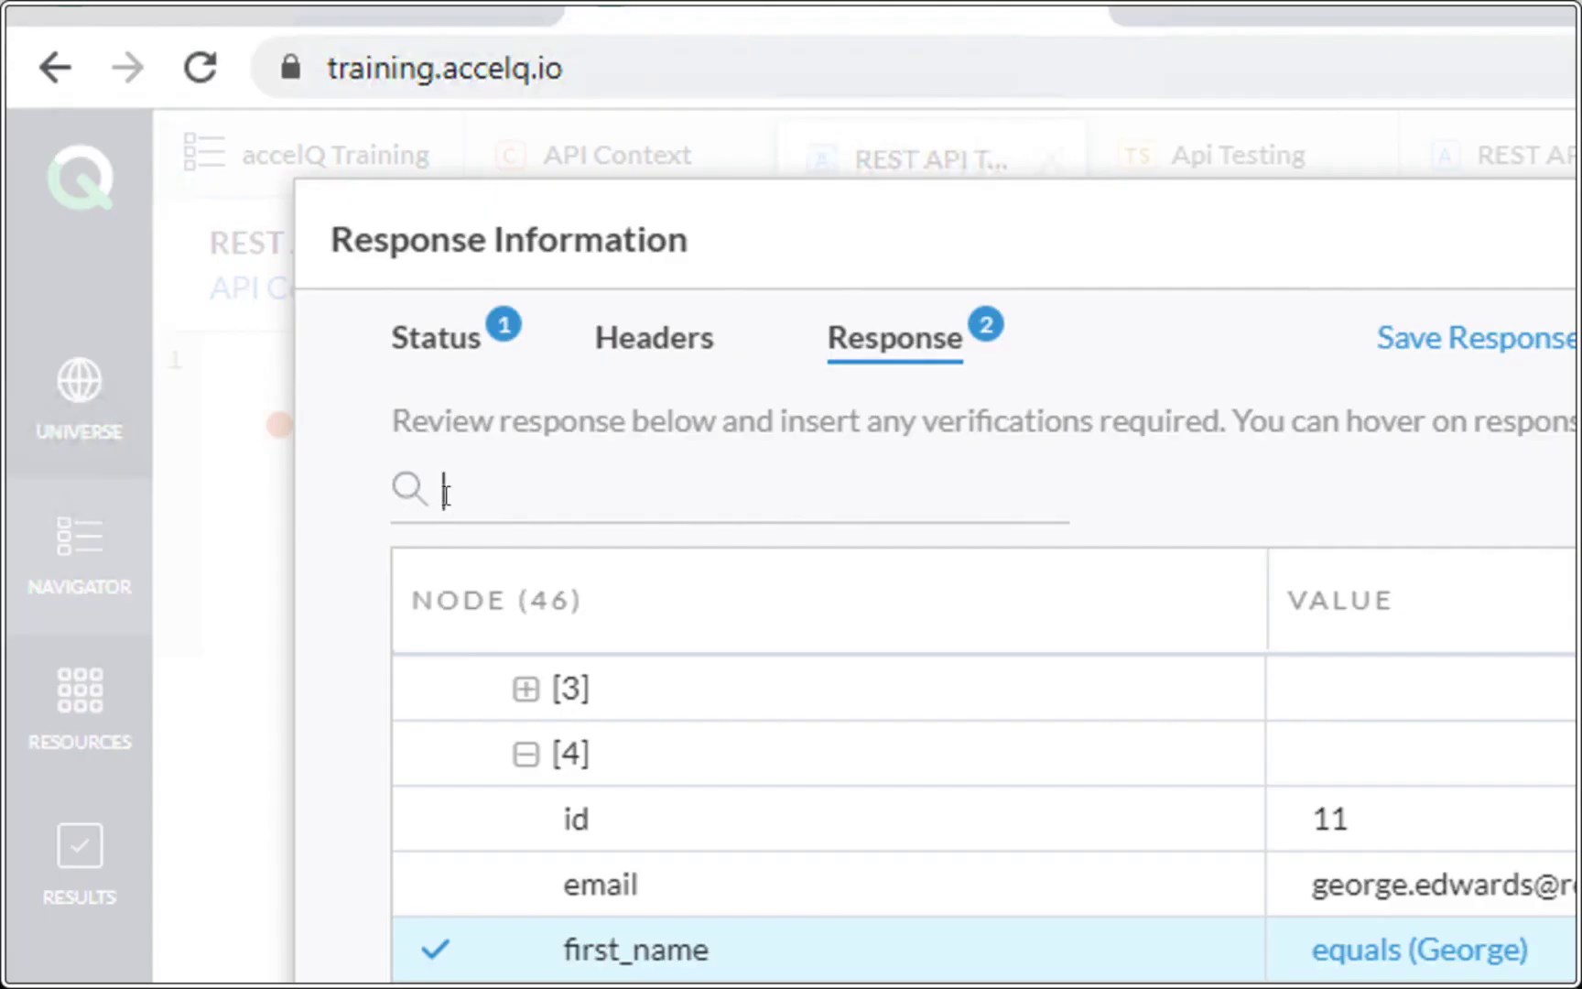
pyautogui.write('first-na')
pyautogui.press('BackSpace')
pyautogui.press('BackSpace')
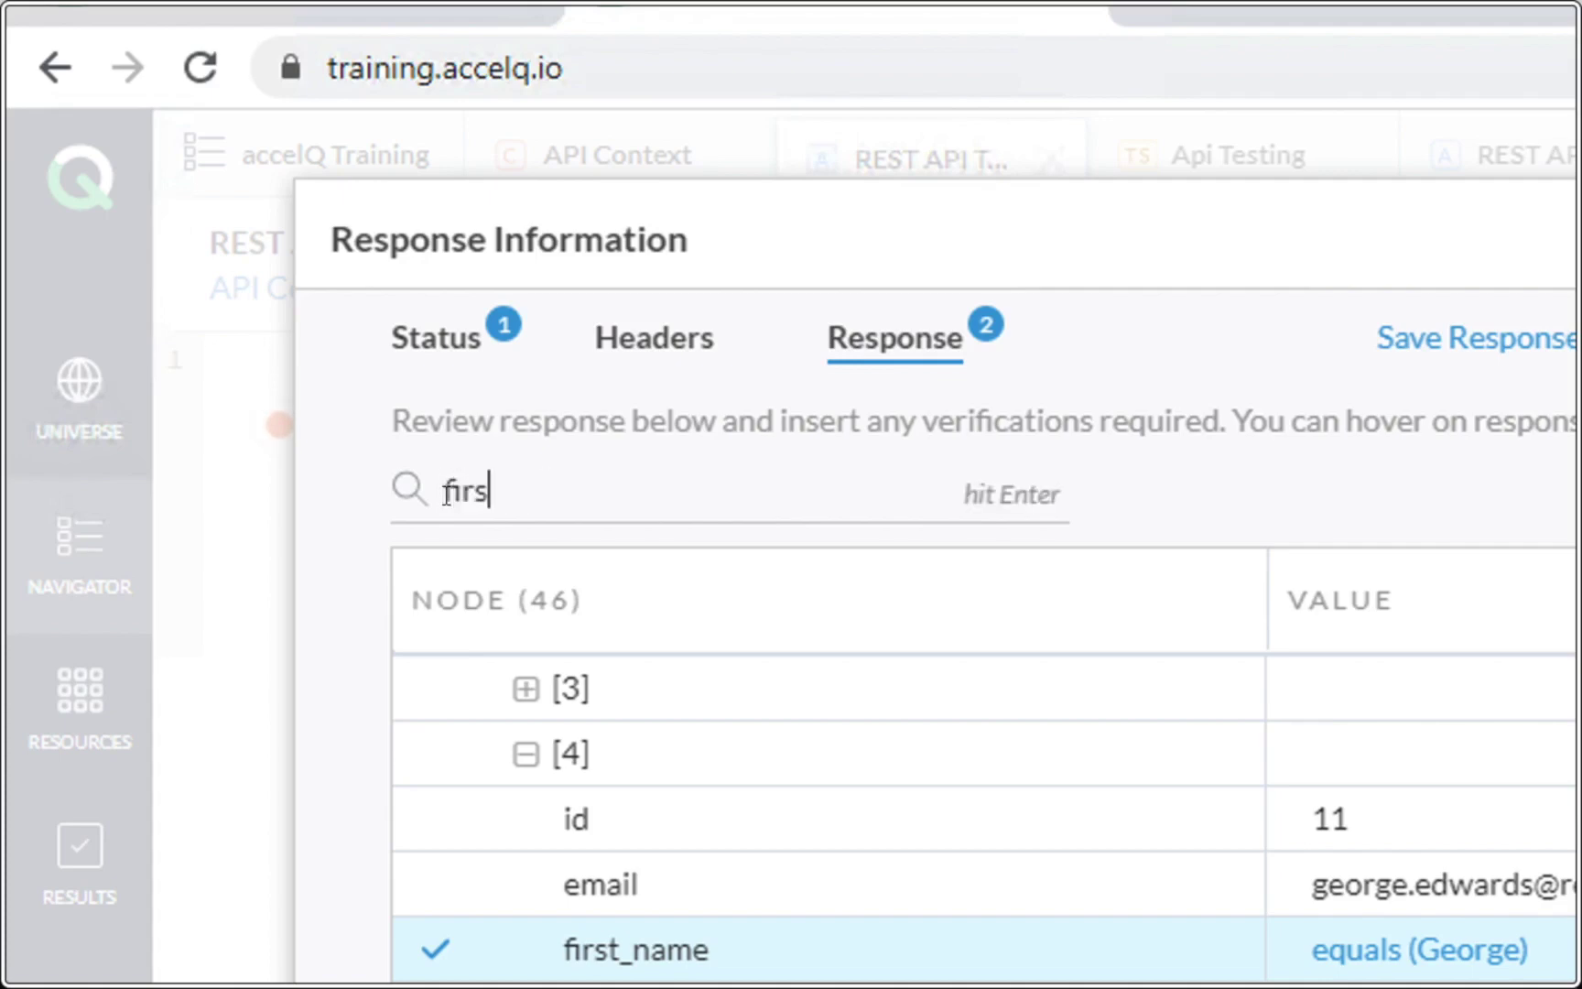
pyautogui.write('t_name')
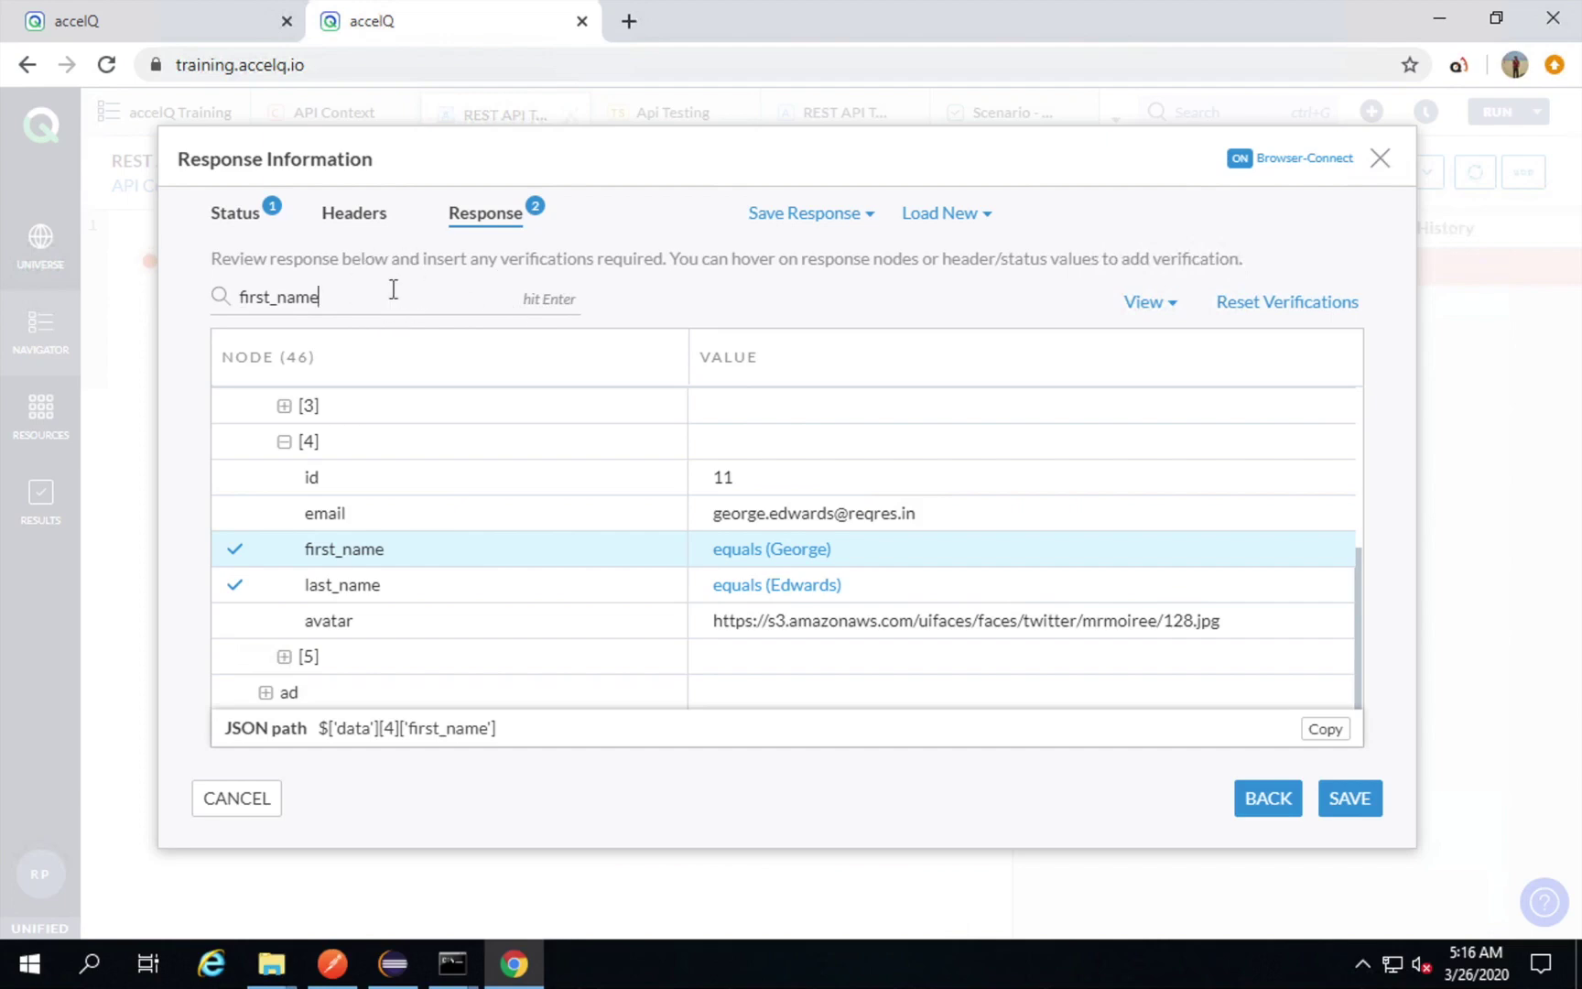
pyautogui.press('Return')
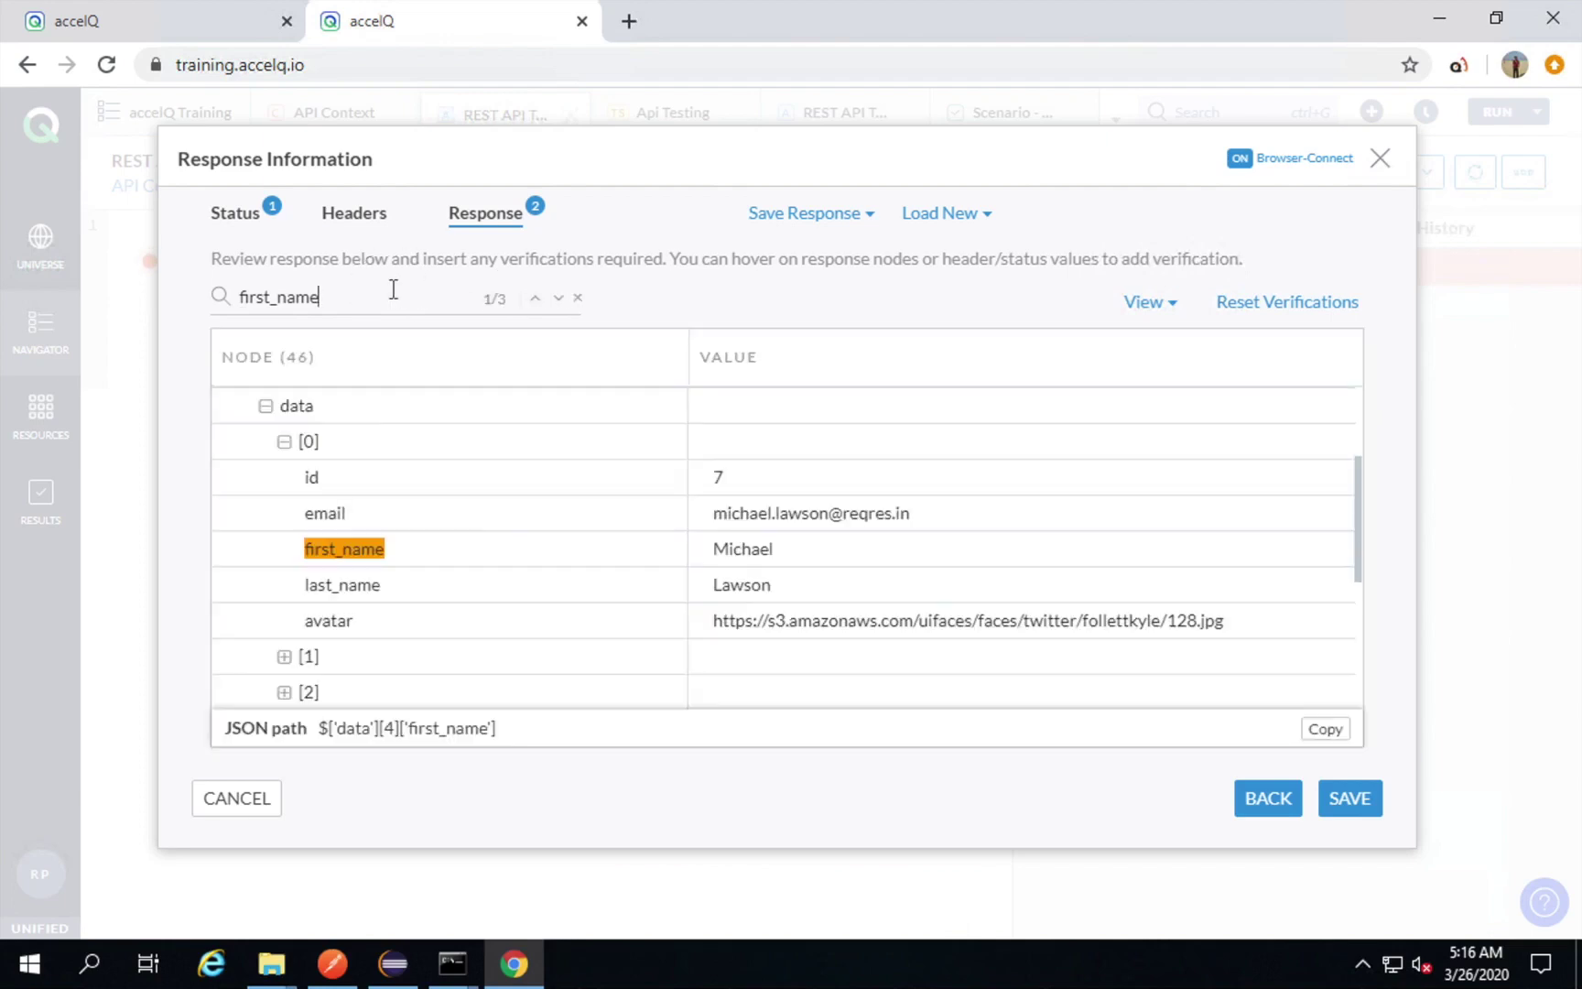
pyautogui.click(561, 302)
pyautogui.click(560, 300)
pyautogui.tripleClick(559, 299)
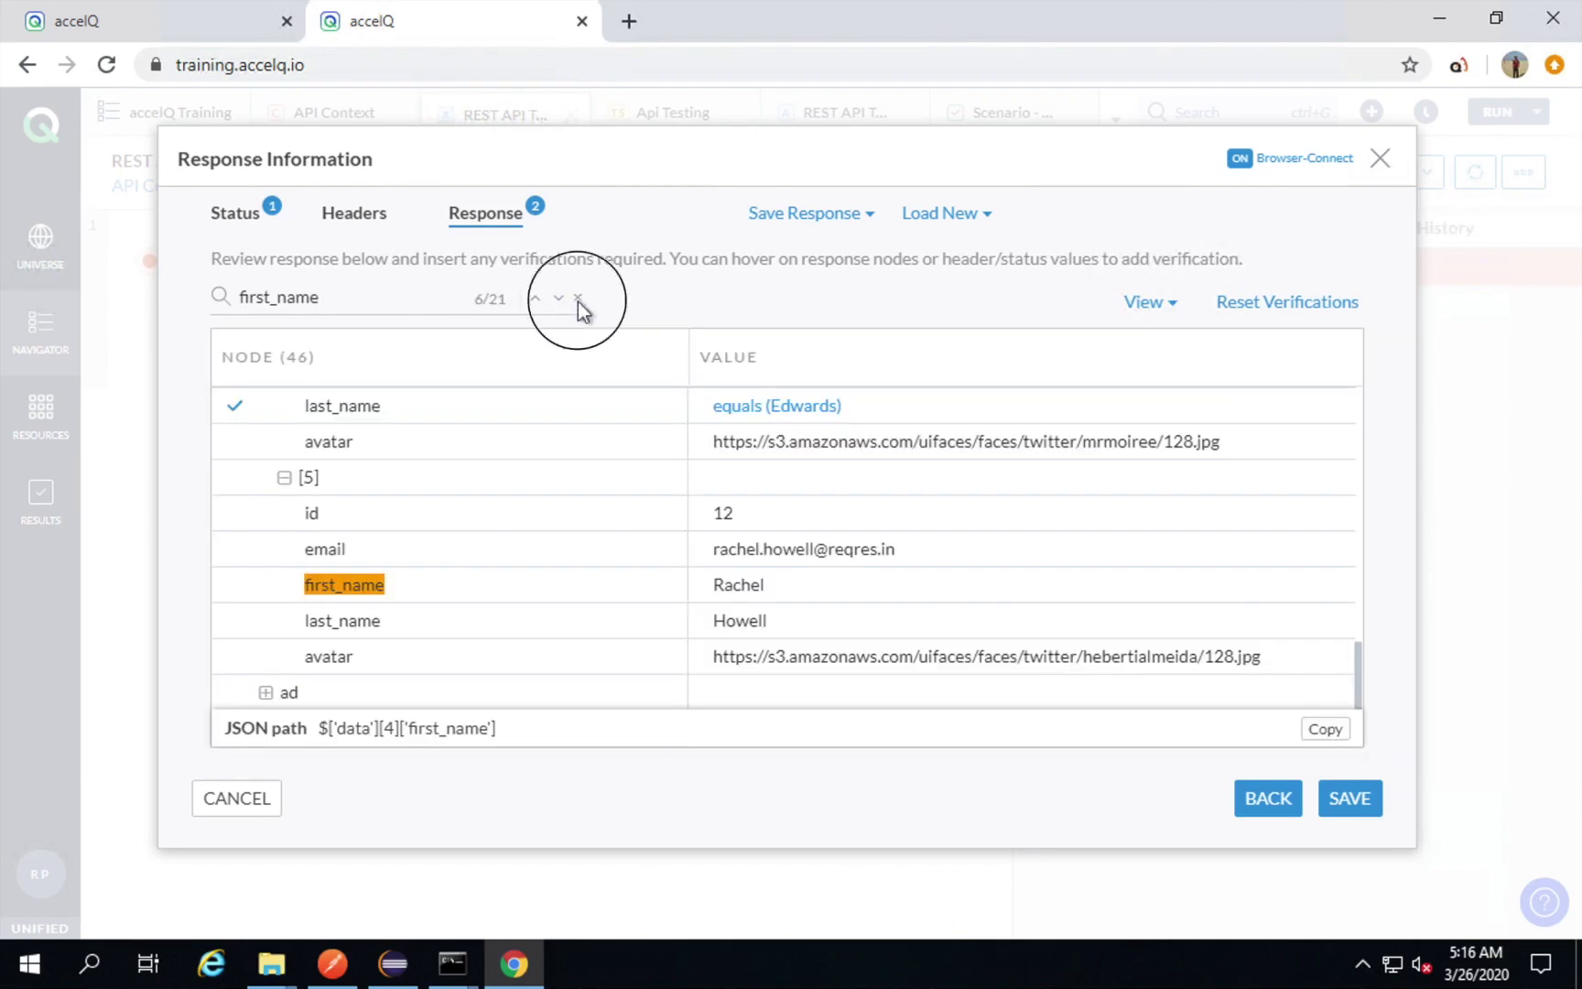
pyautogui.click(578, 299)
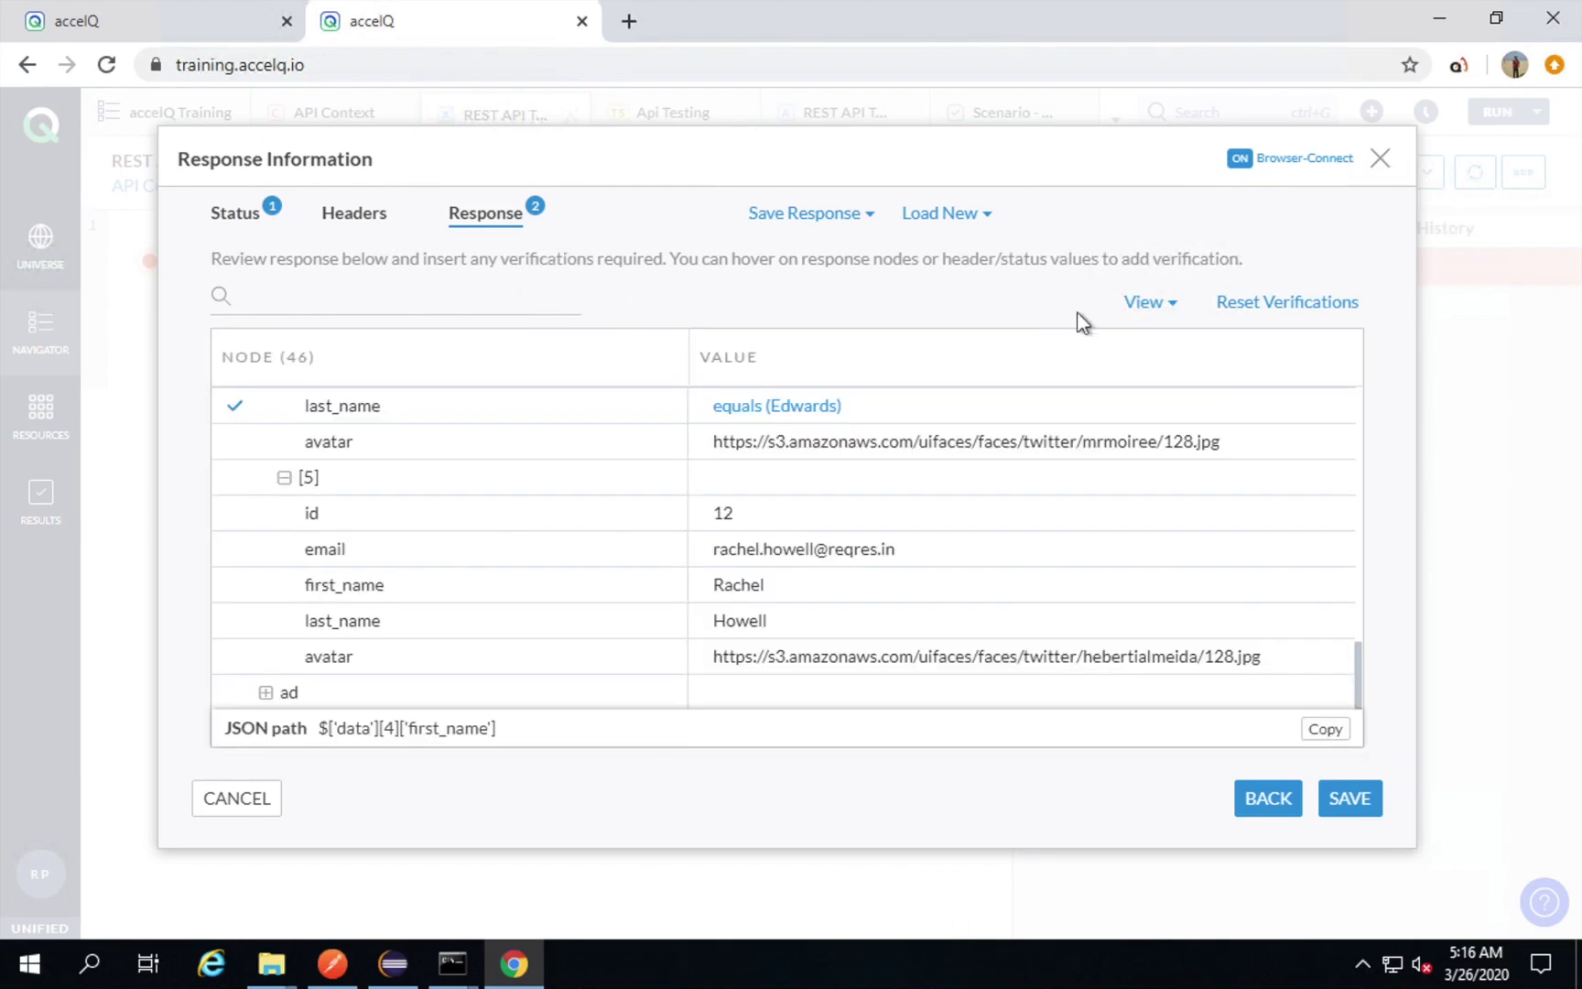
# Show only the verified response nodes, collapse the whole response tree, and expand all its nodes again.
pyautogui.click(1172, 310)
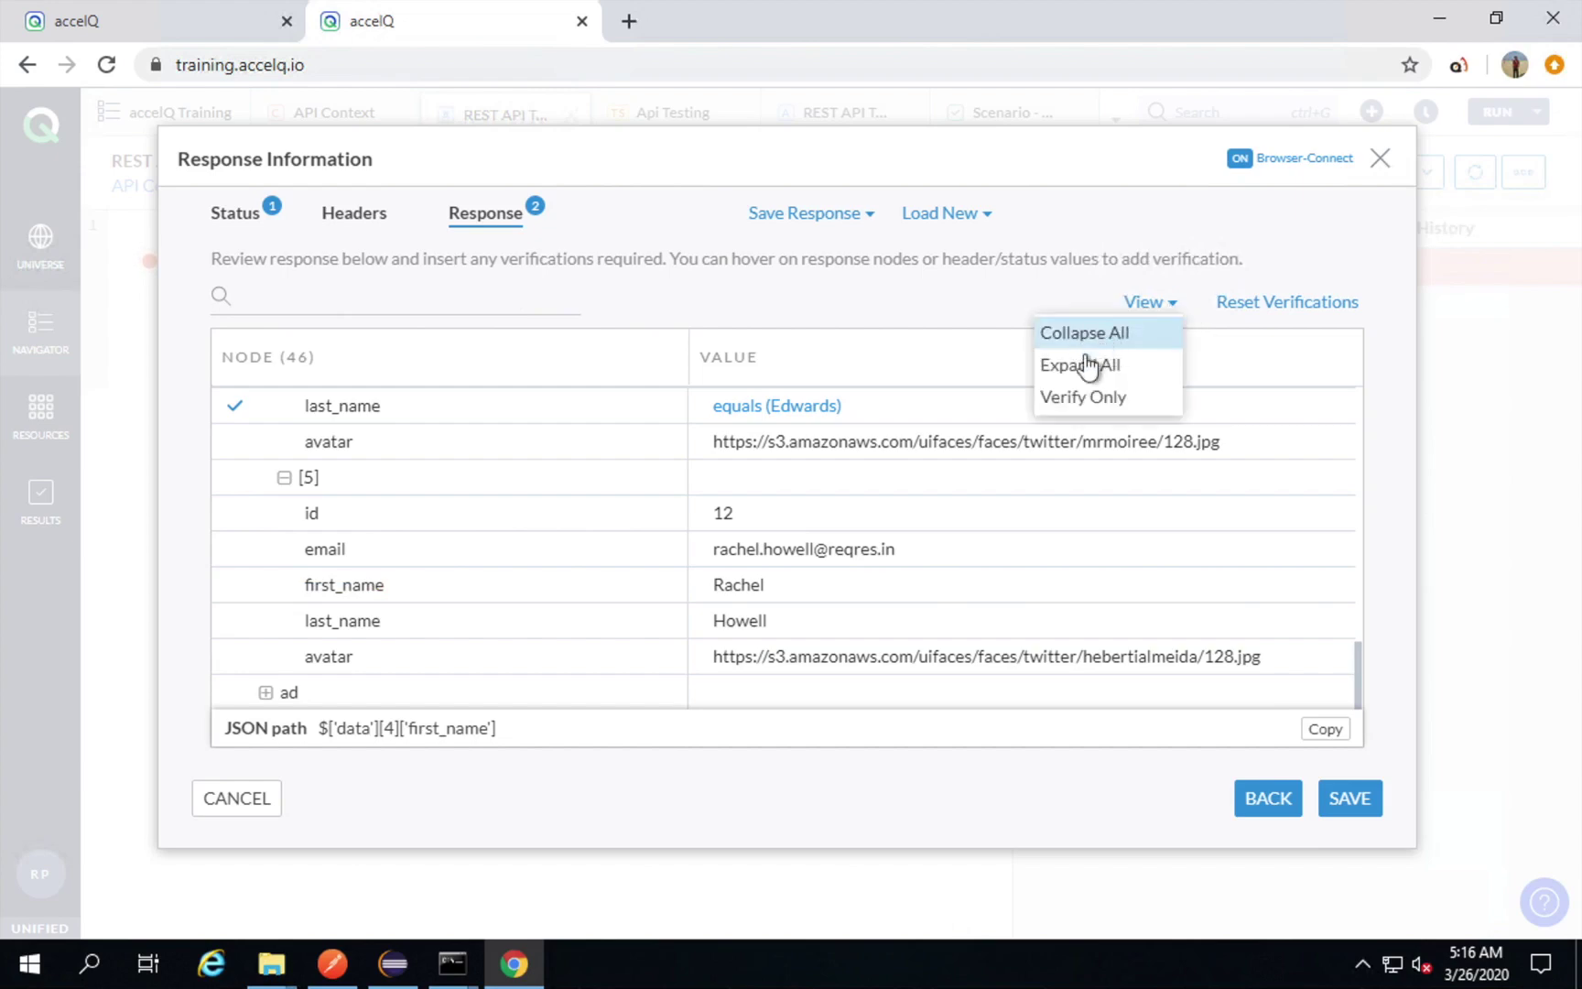
pyautogui.click(1074, 410)
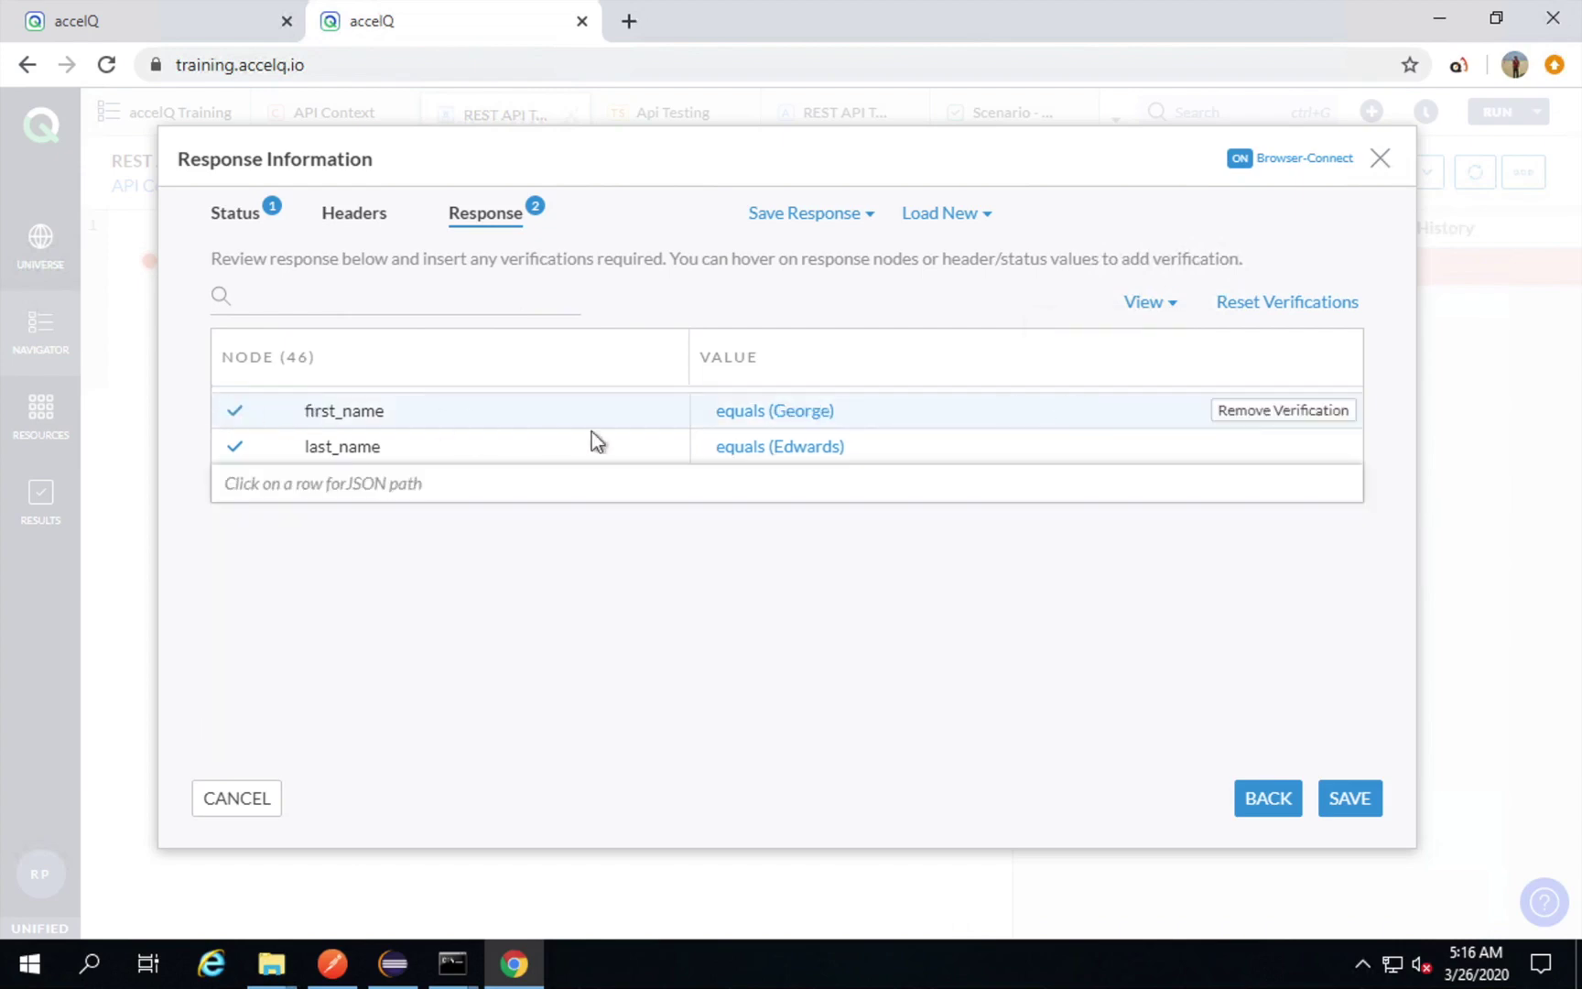
pyautogui.click(1157, 310)
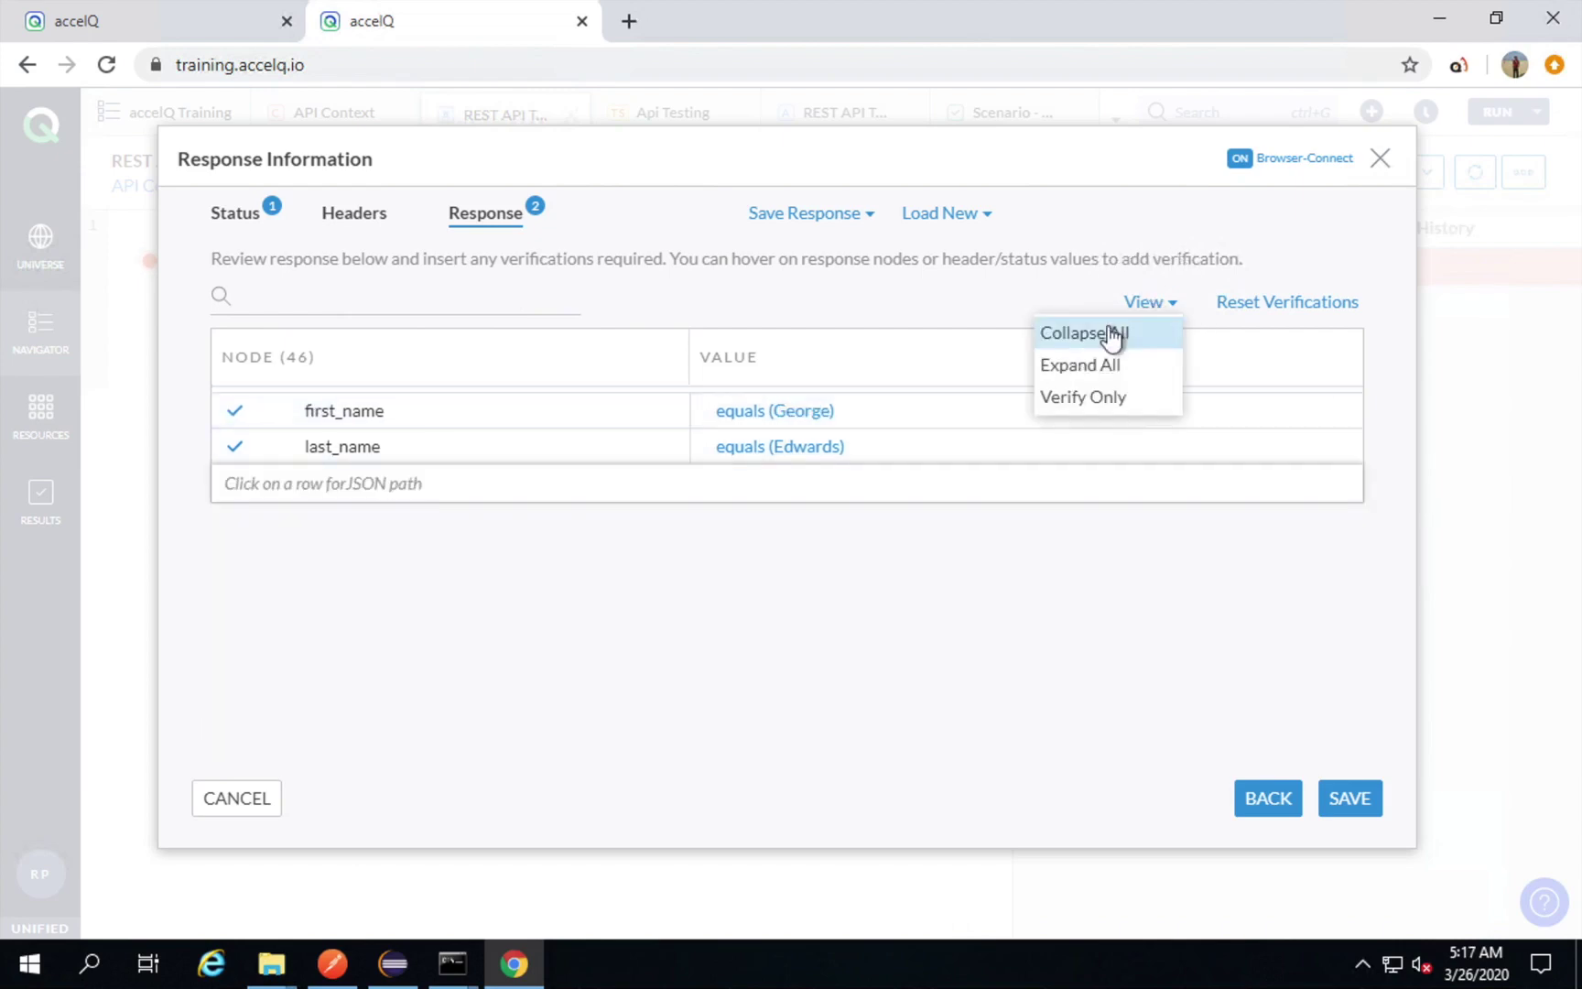
pyautogui.click(1112, 334)
pyautogui.click(1146, 302)
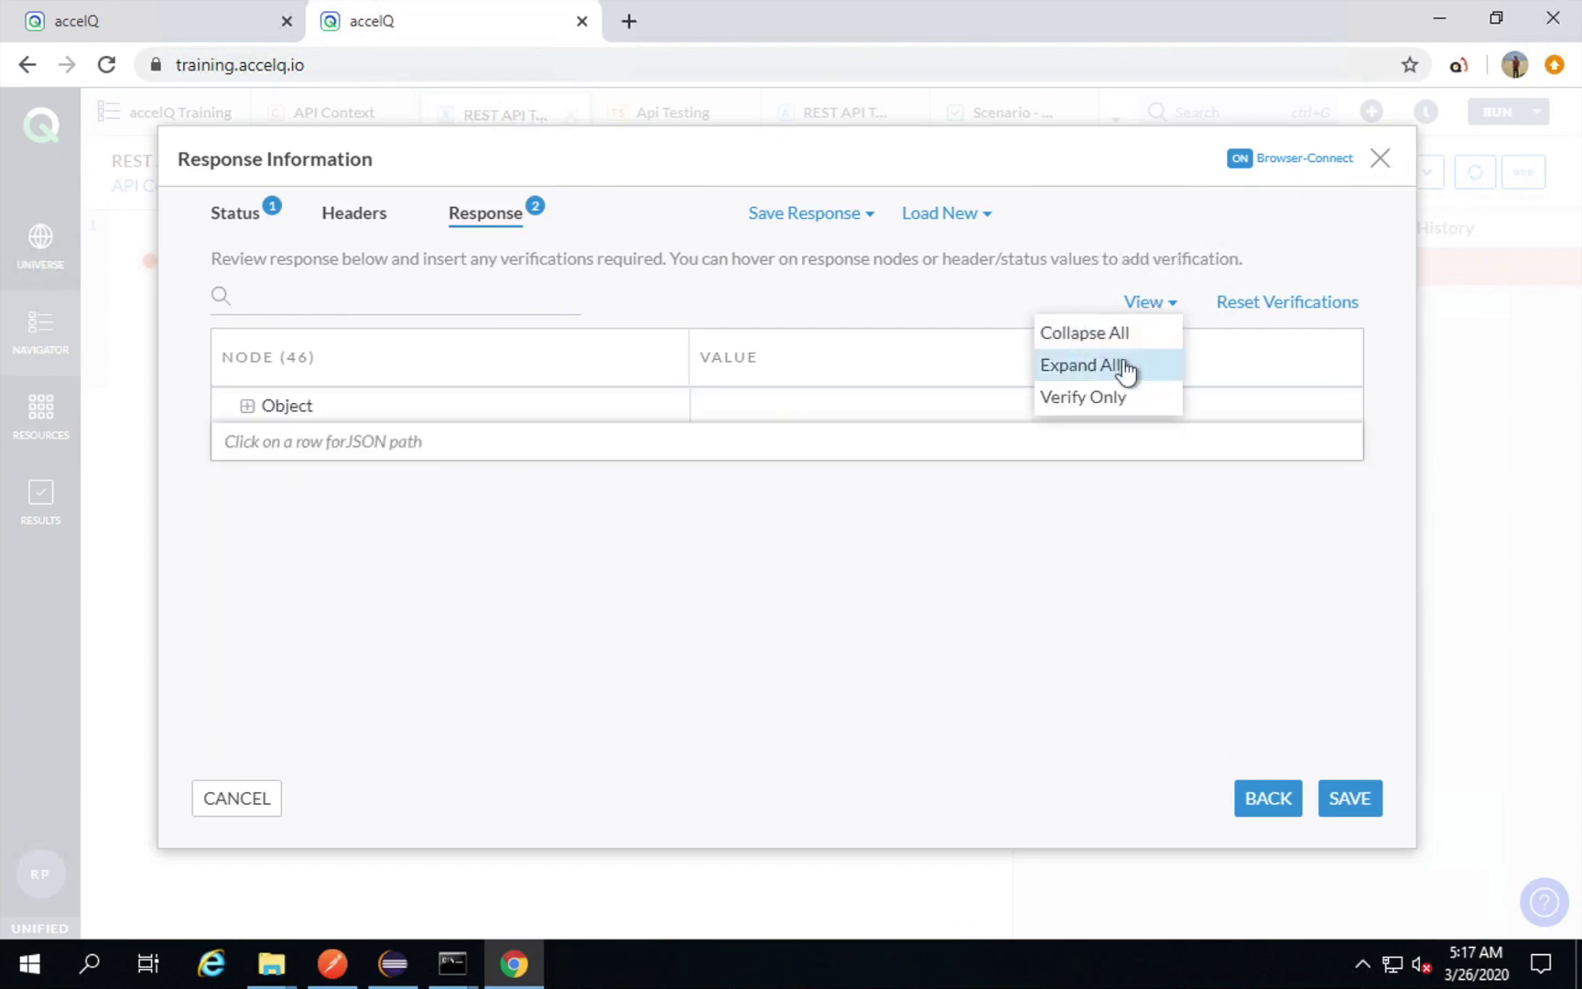
pyautogui.click(1125, 366)
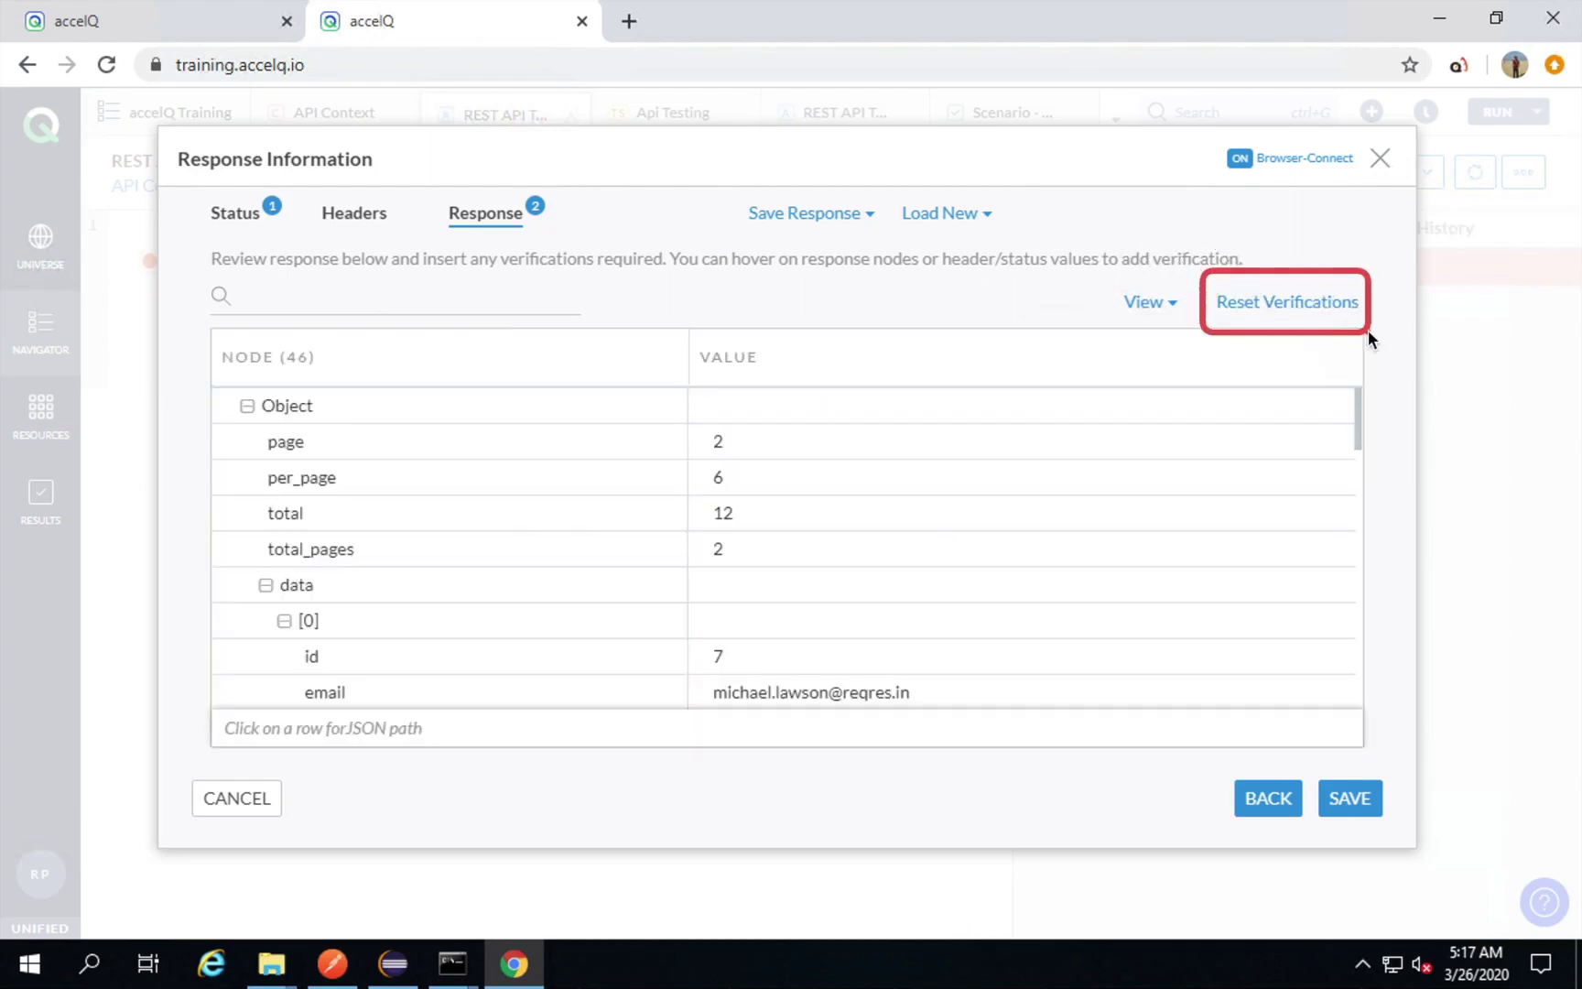
# Review the options for saving the response and loading a new one, and save the request with its response verifications.
pyautogui.click(866, 218)
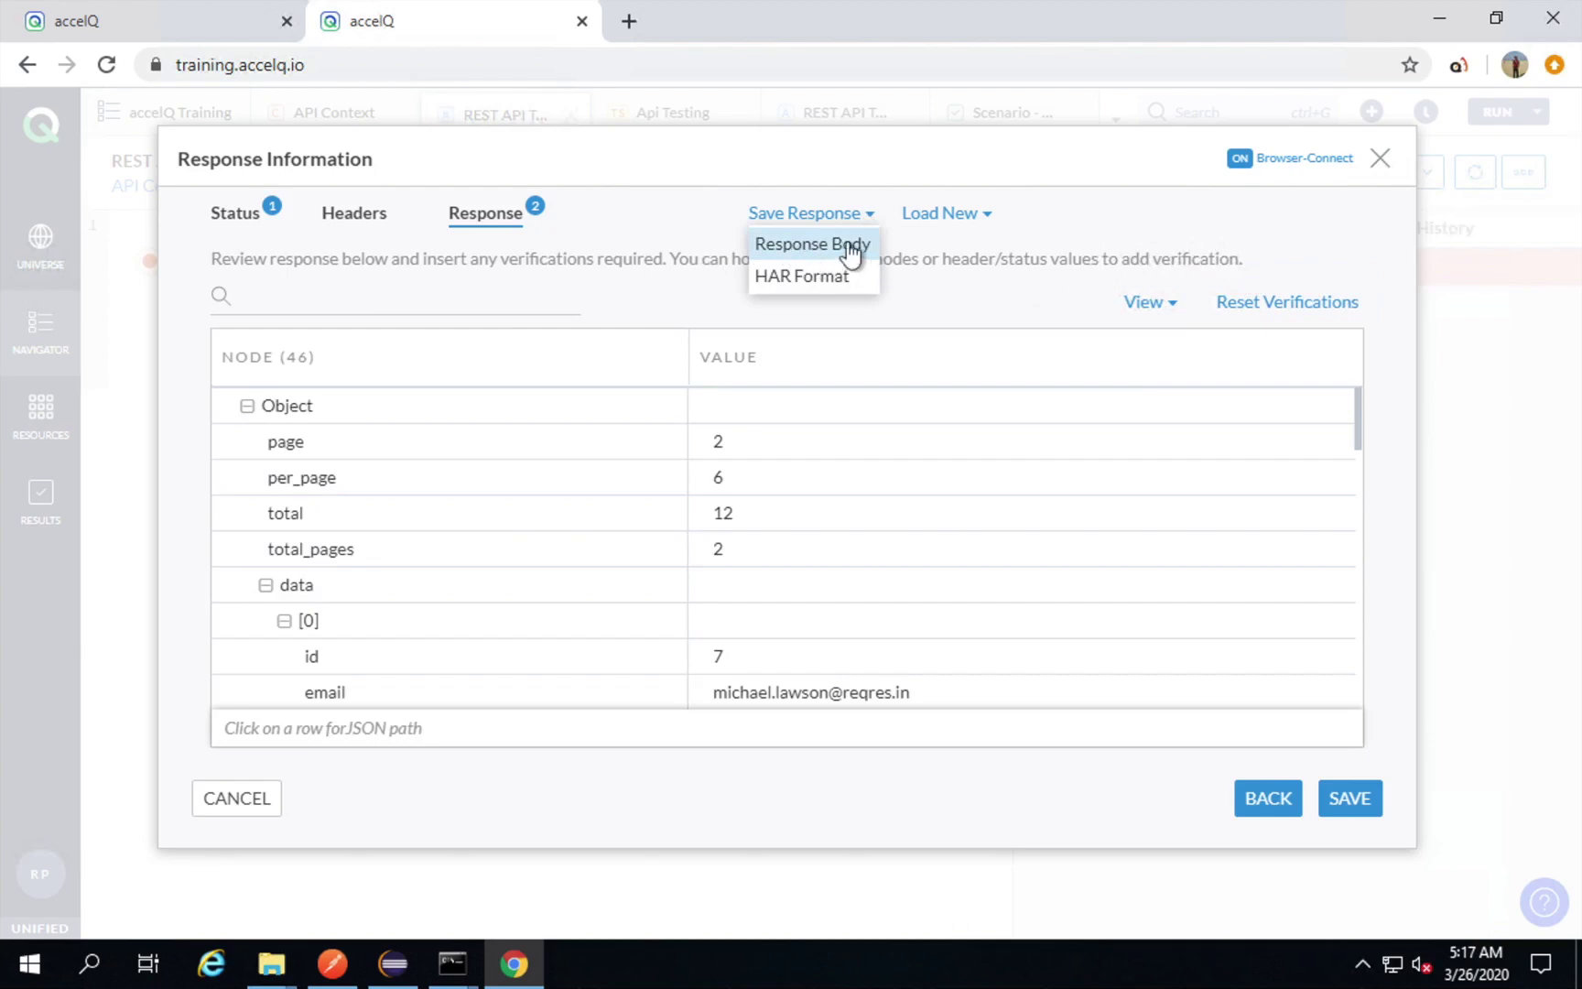
pyautogui.click(981, 216)
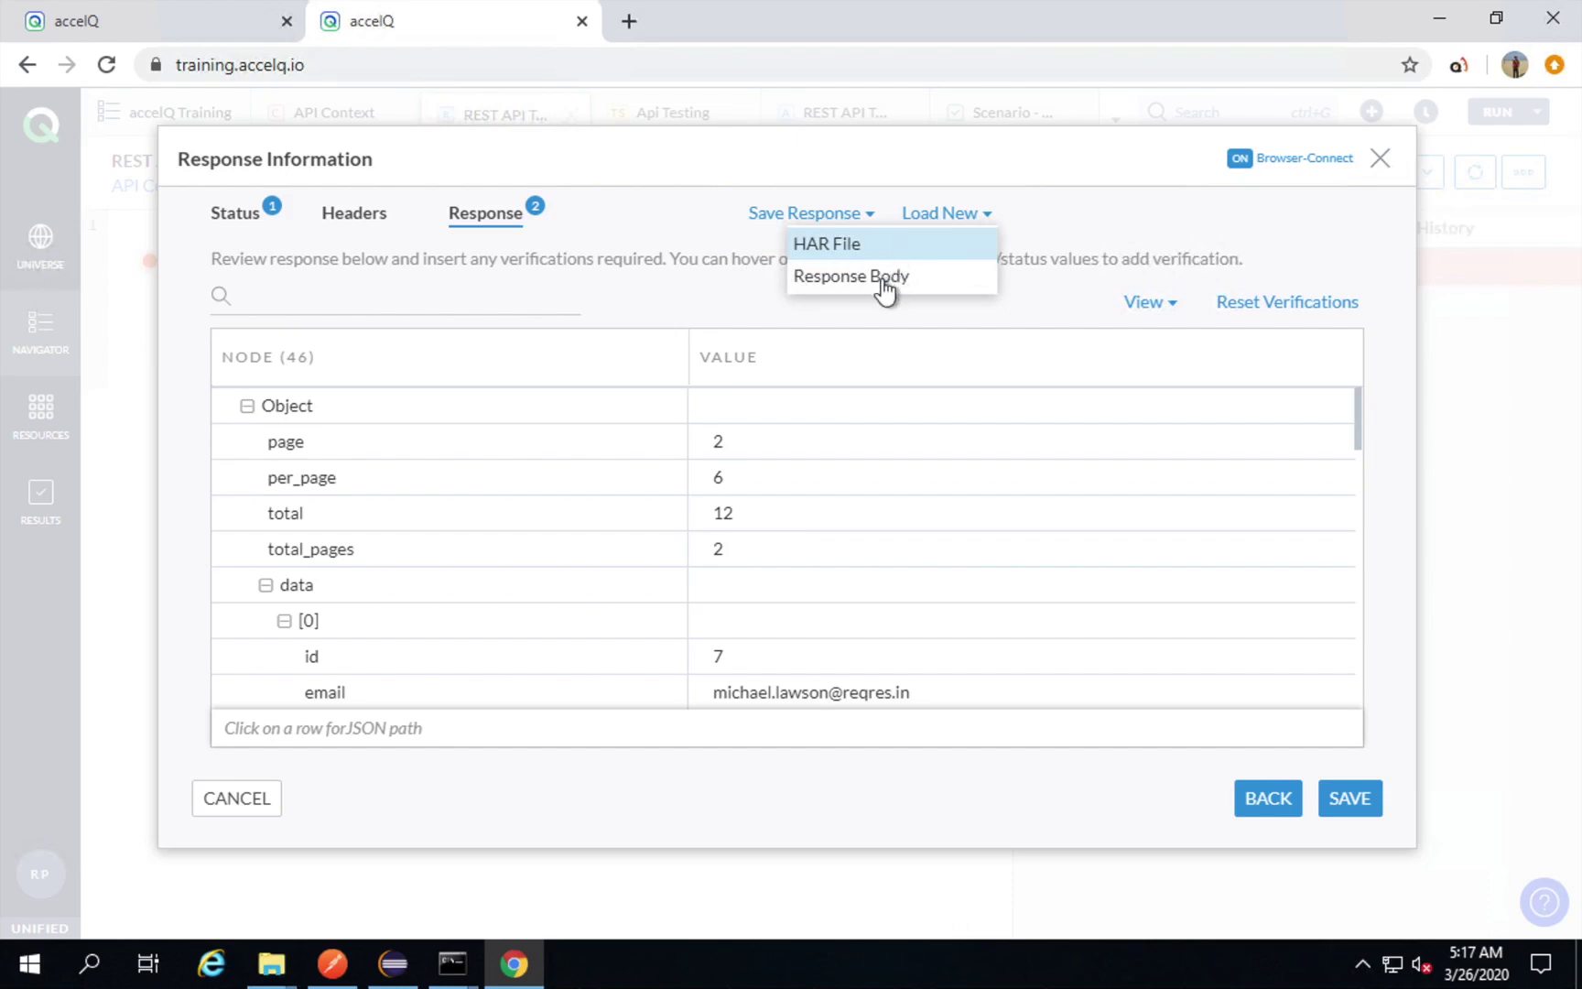
pyautogui.click(1037, 226)
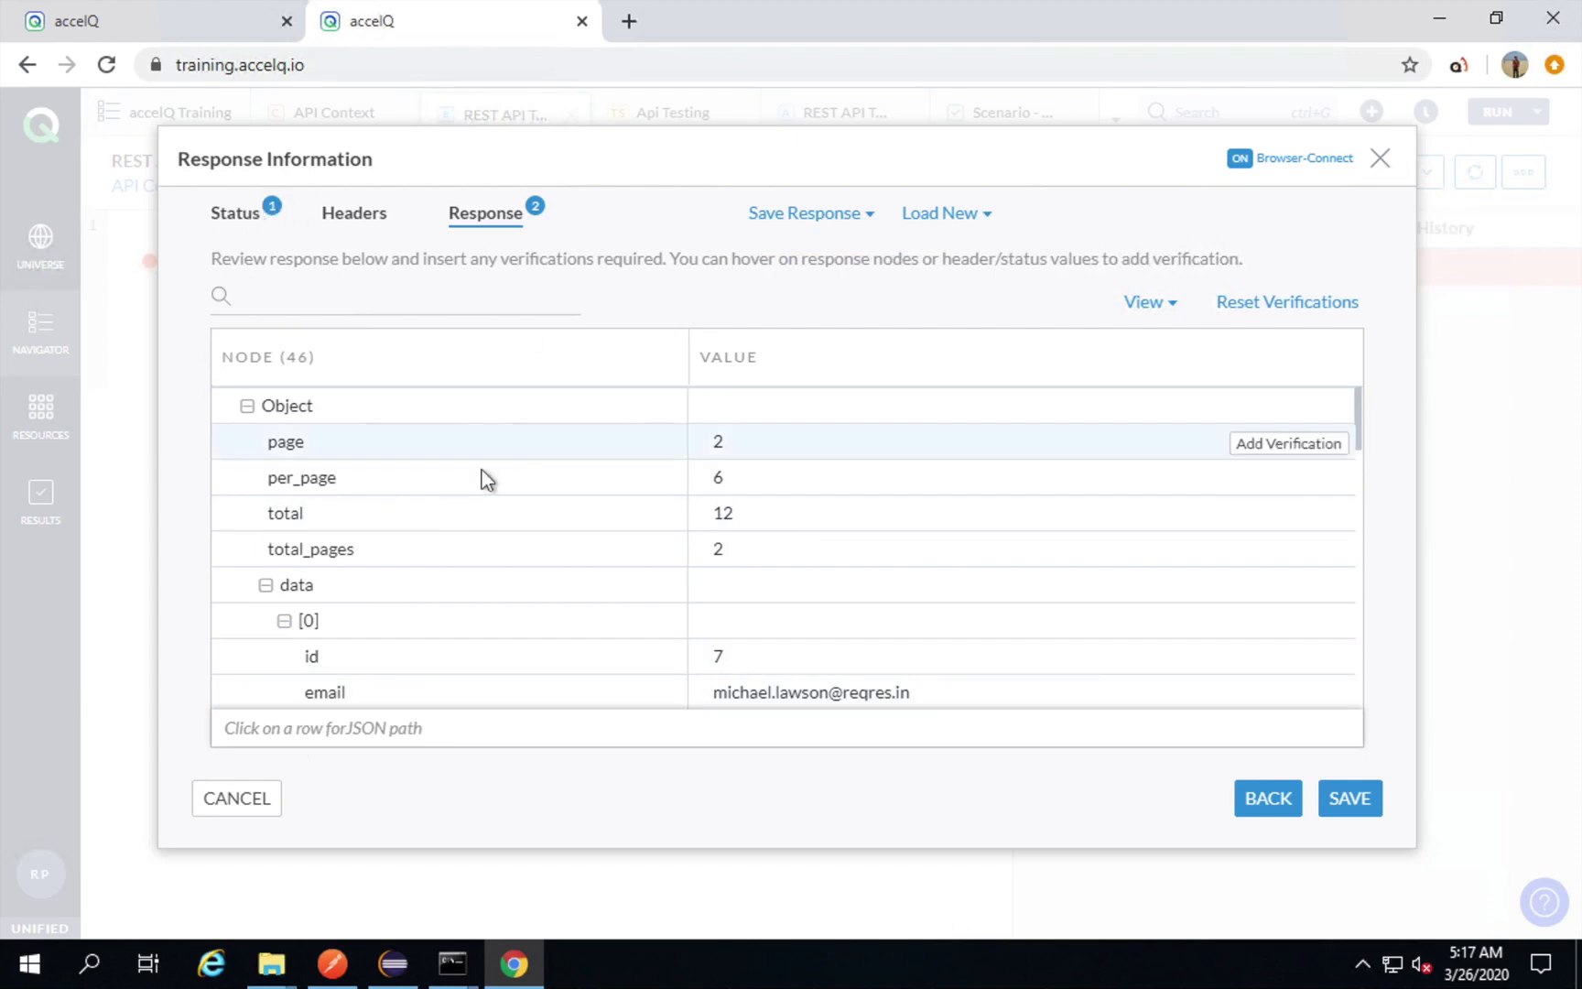
pyautogui.click(1350, 797)
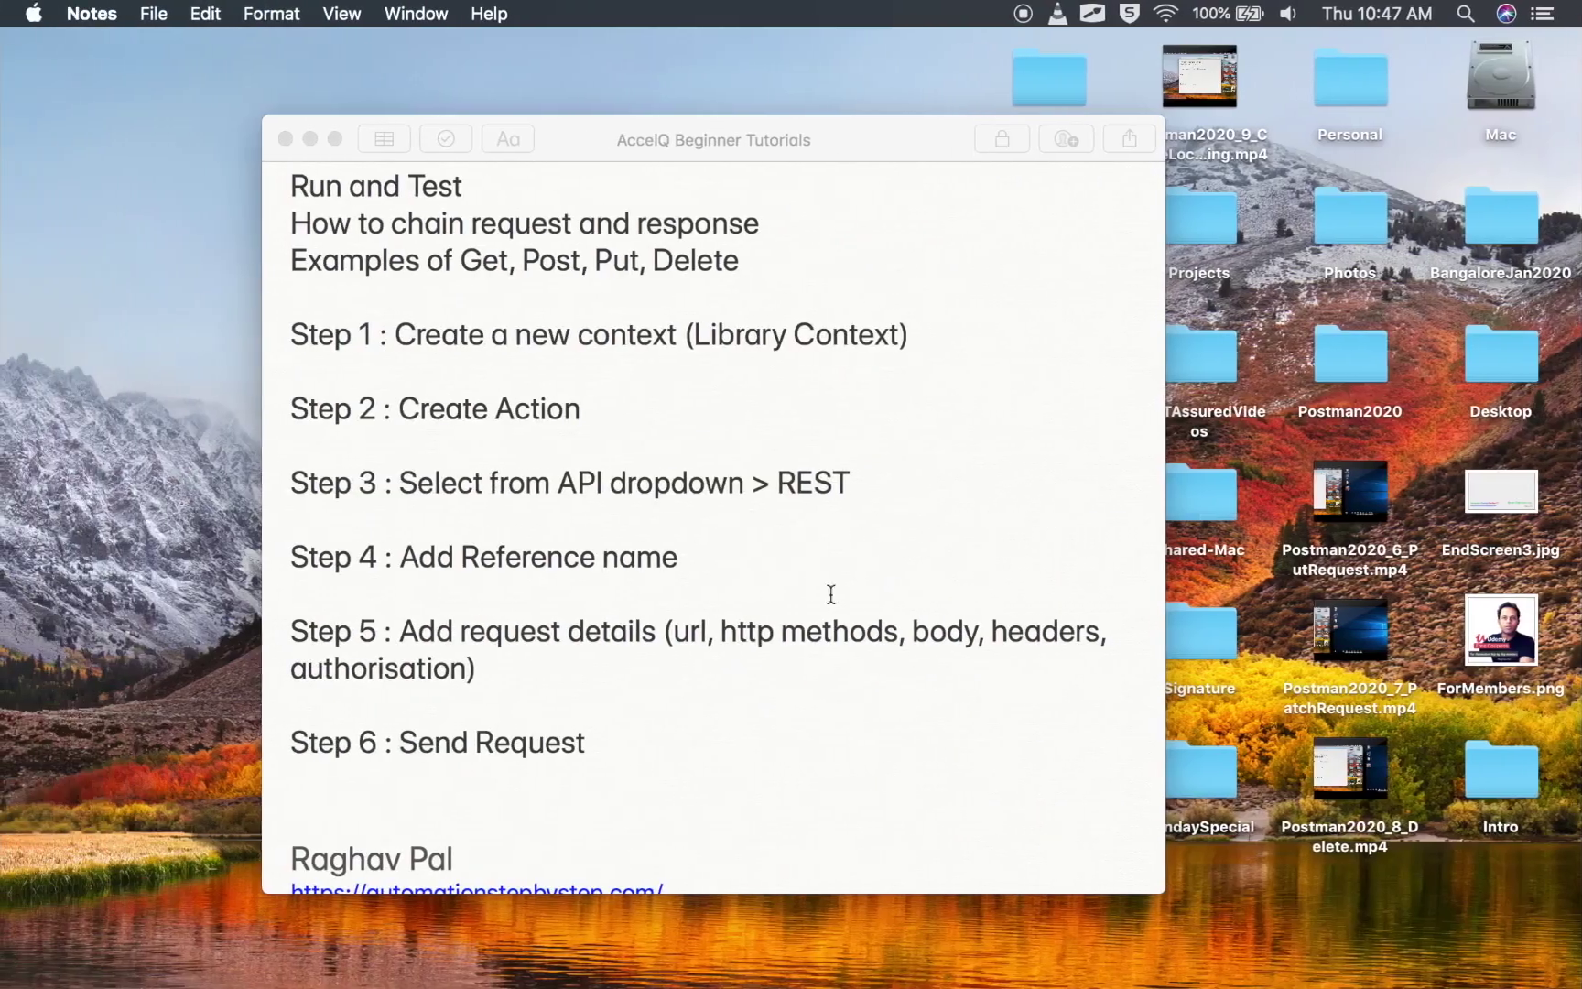
# In the AccelQ Beginner Tutorials note in Notes, add the line "Step 7 : Check Response and add verifications" below Step 6.
pyautogui.click(656, 745)
pyautogui.press('Return')
pyautogui.press('Return')
pyautogui.write('Step 7')
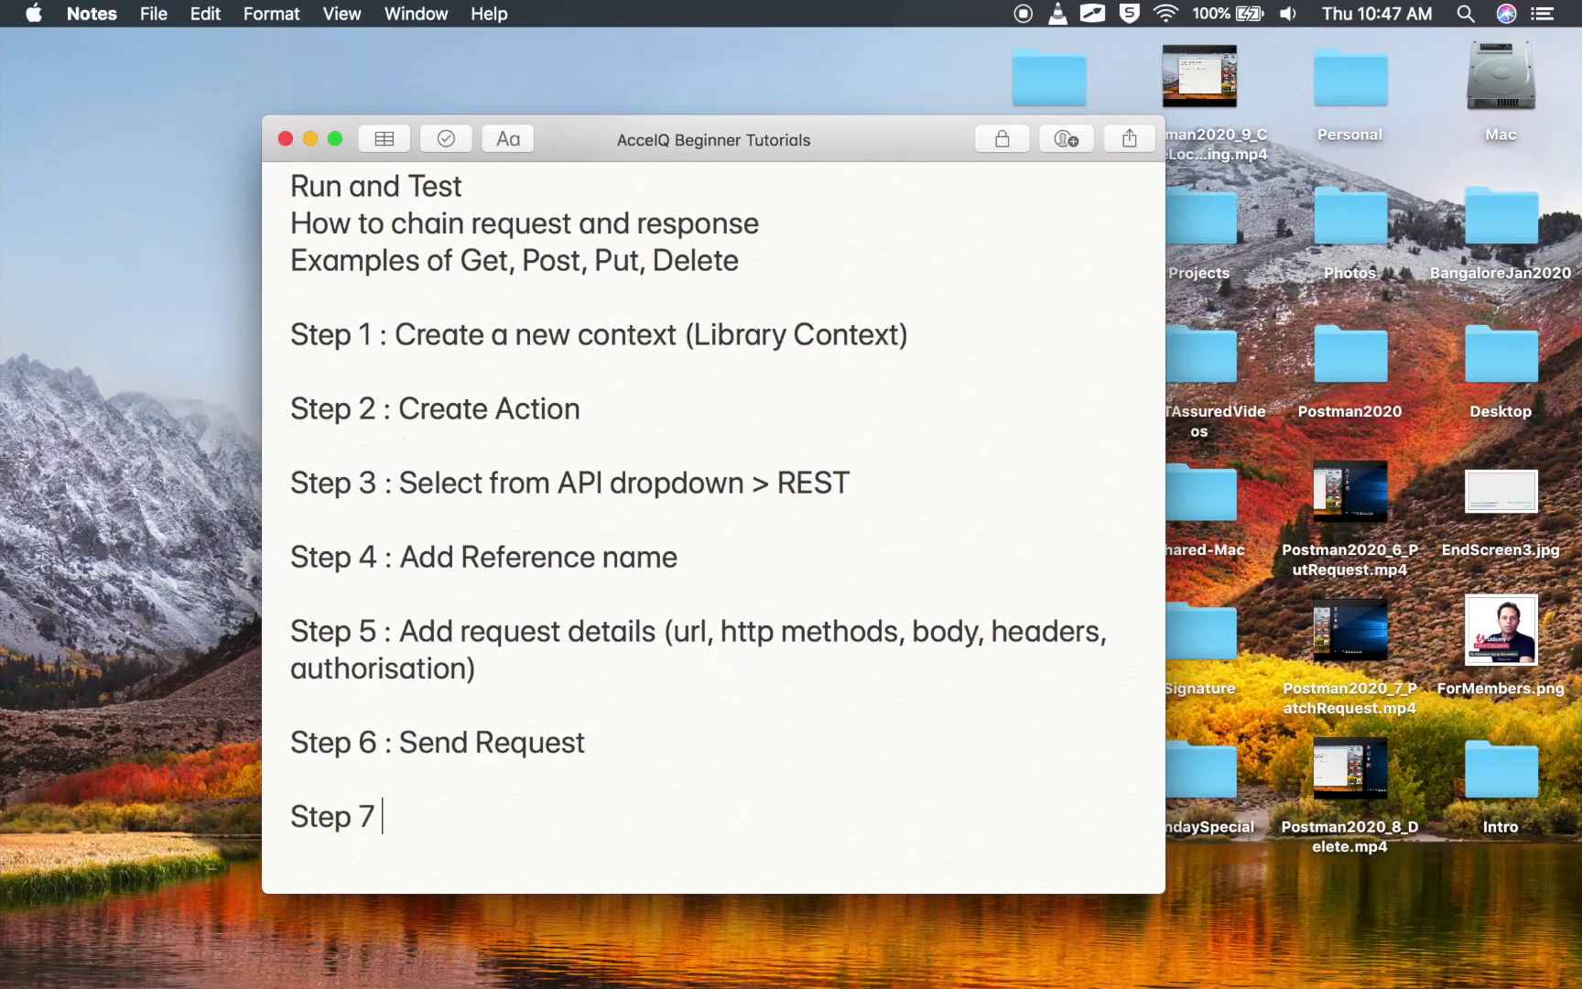
pyautogui.write(' : Check R')
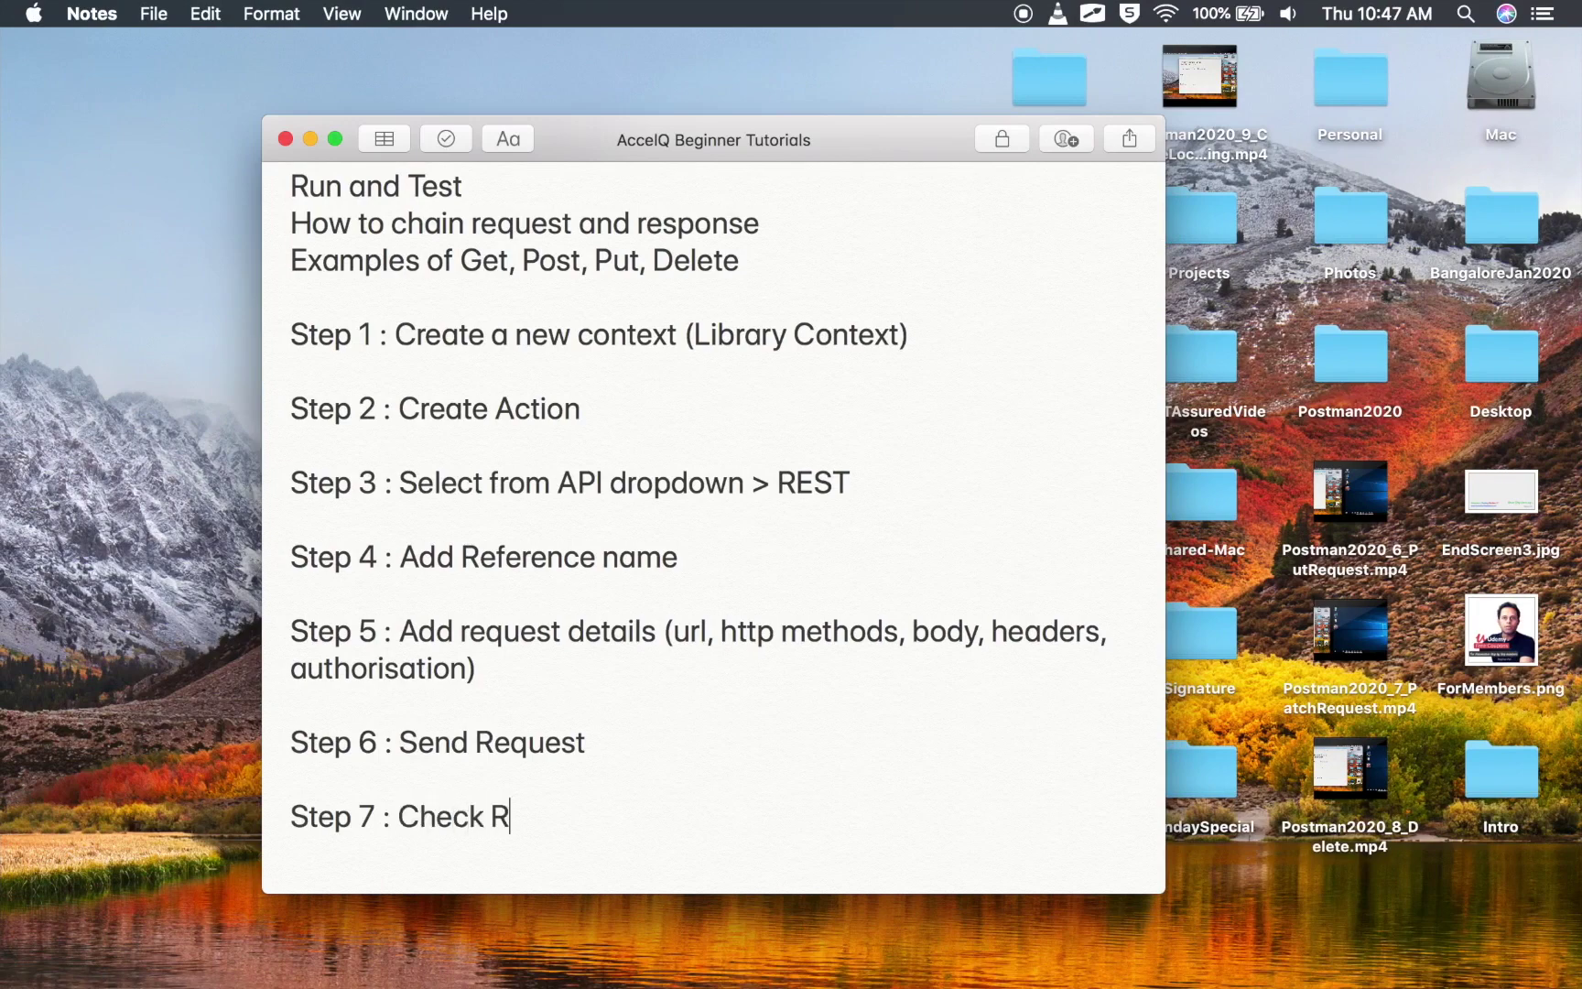
pyautogui.write('esponse and a')
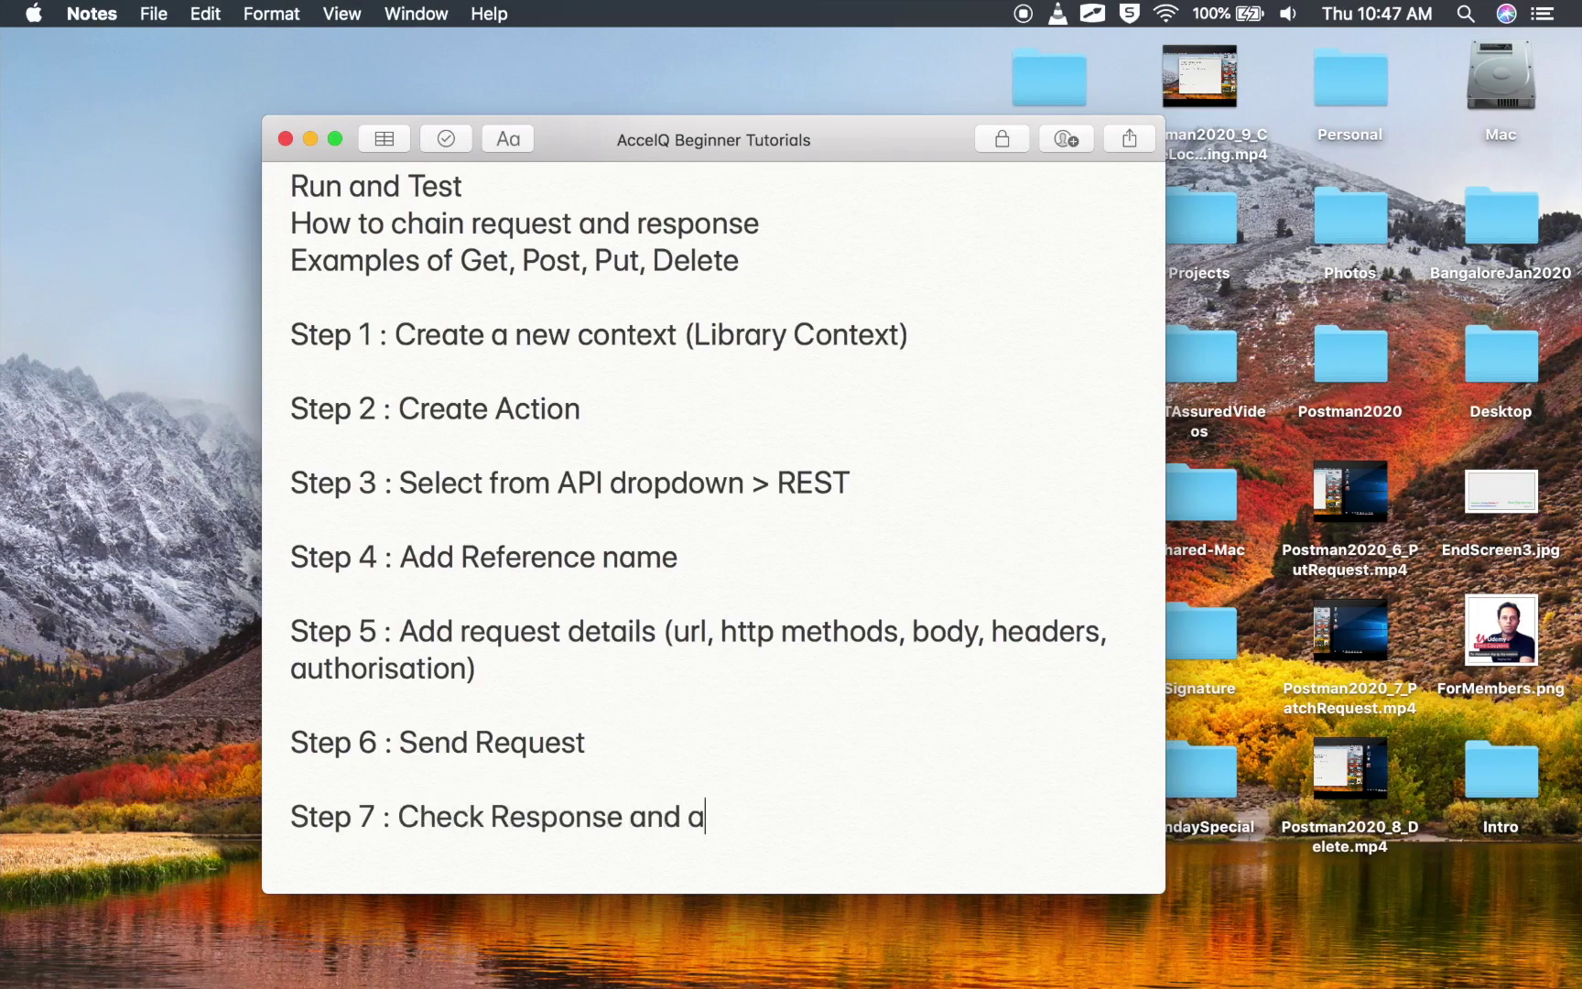
pyautogui.write('dd verifications')
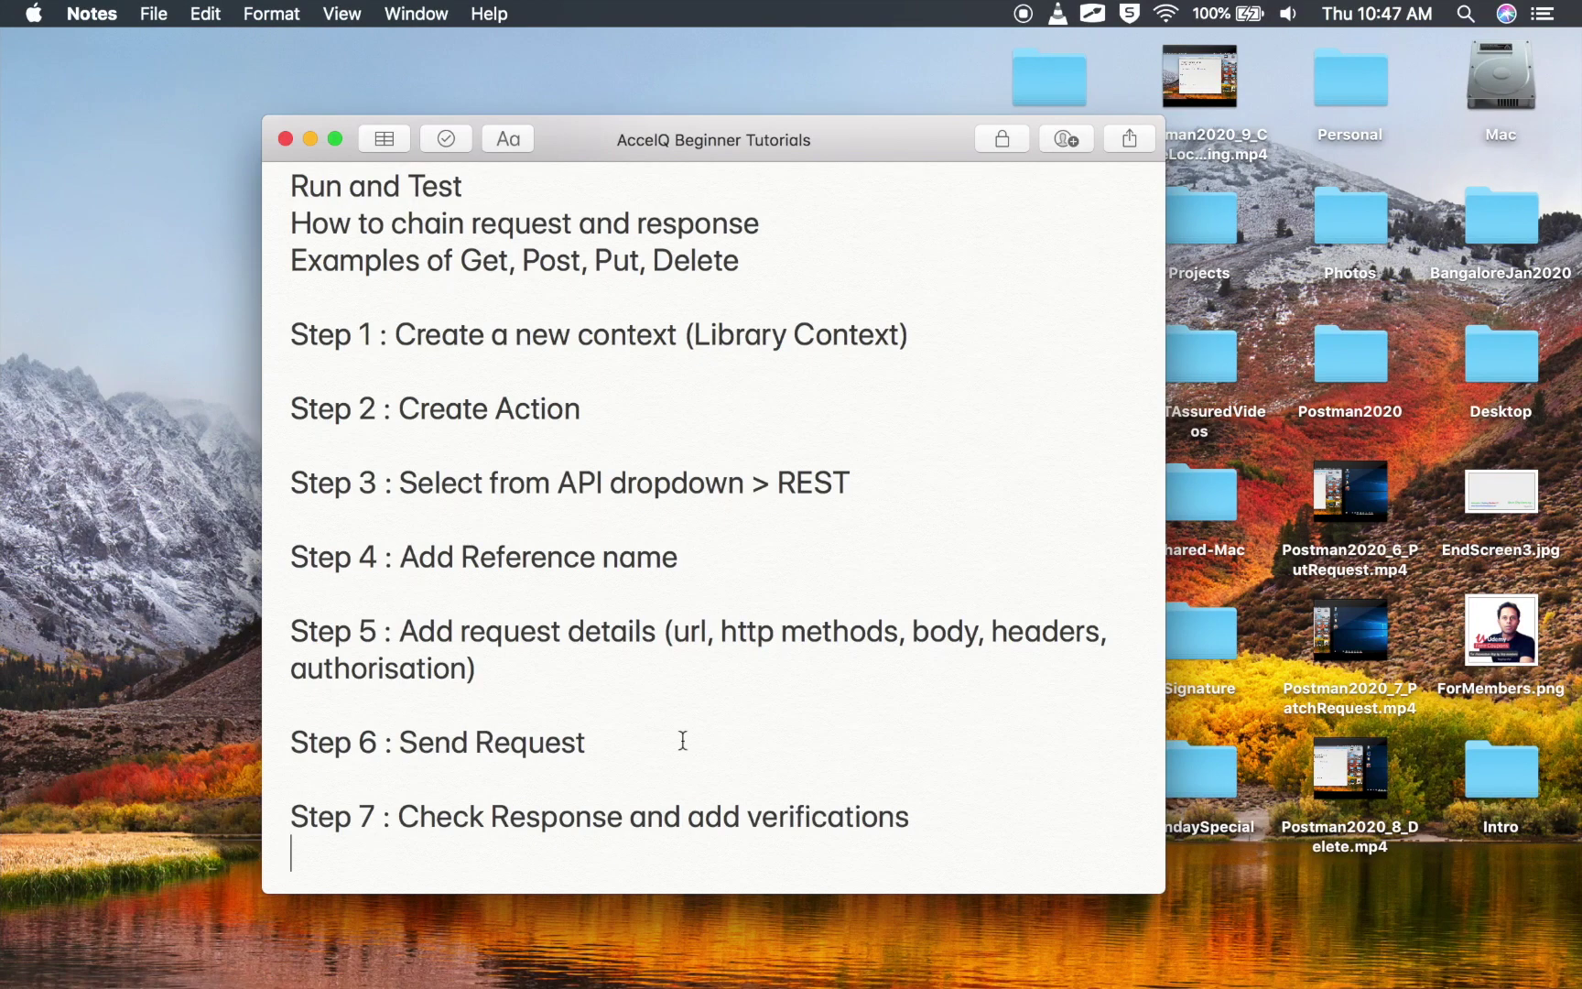
# Add the line "Step 8 : Run & Test" below Step 7 in the notes.
pyautogui.scroll(-3, 683, 740)
pyautogui.click(723, 726)
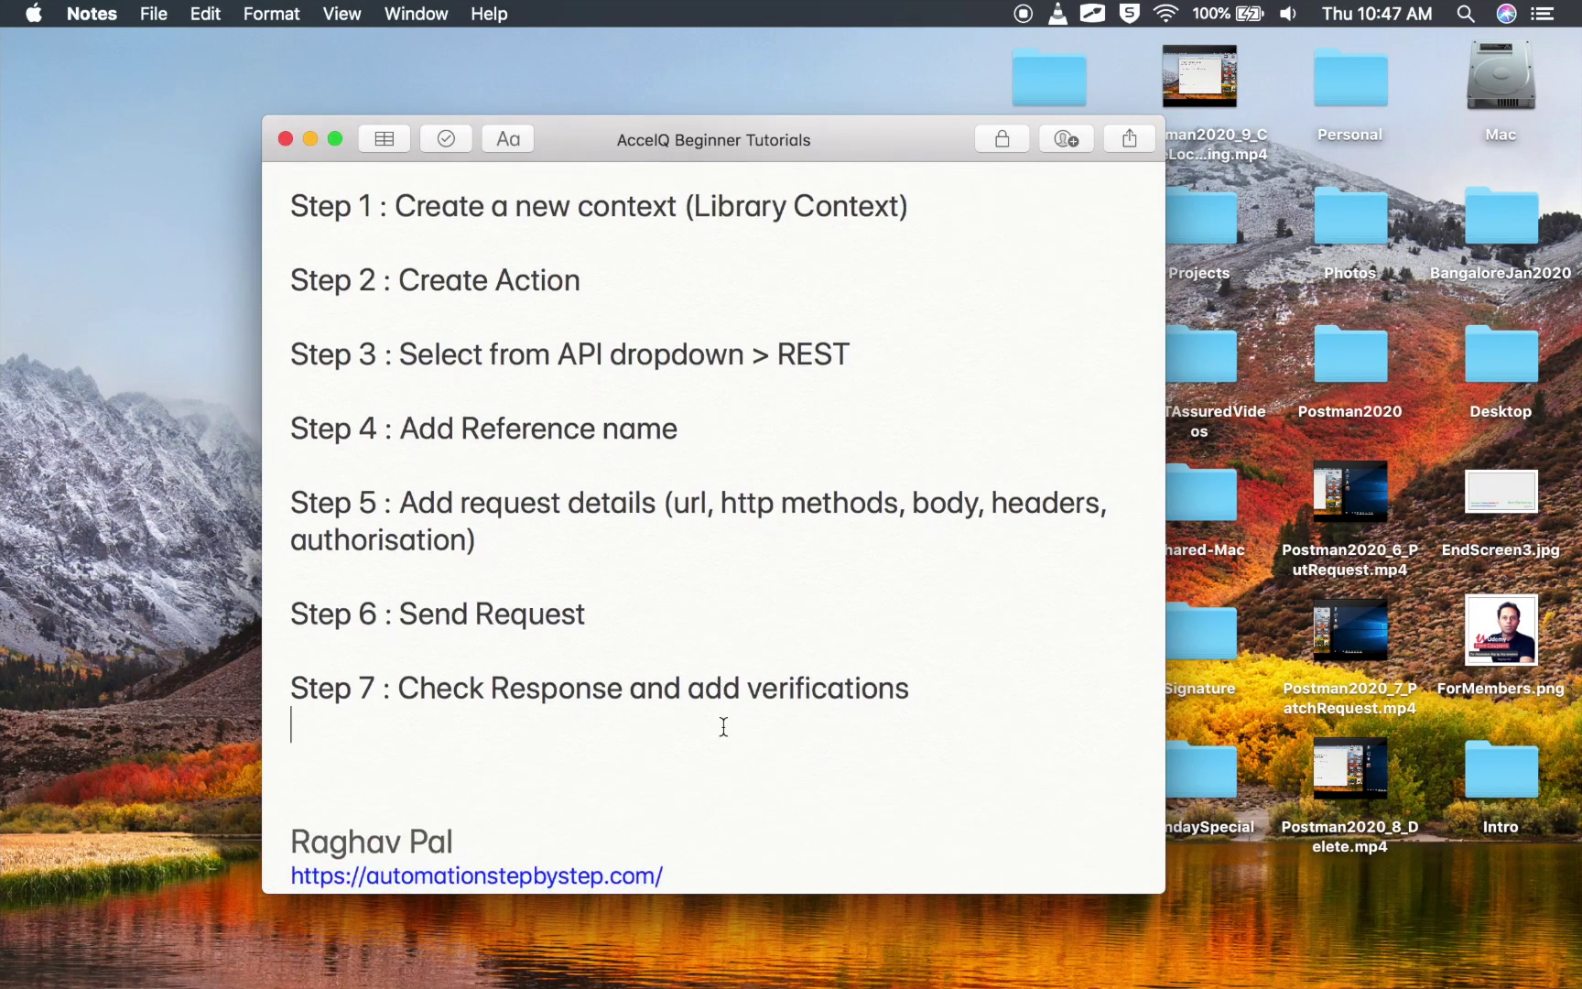
pyautogui.press('Return')
pyautogui.write('Step 8 :')
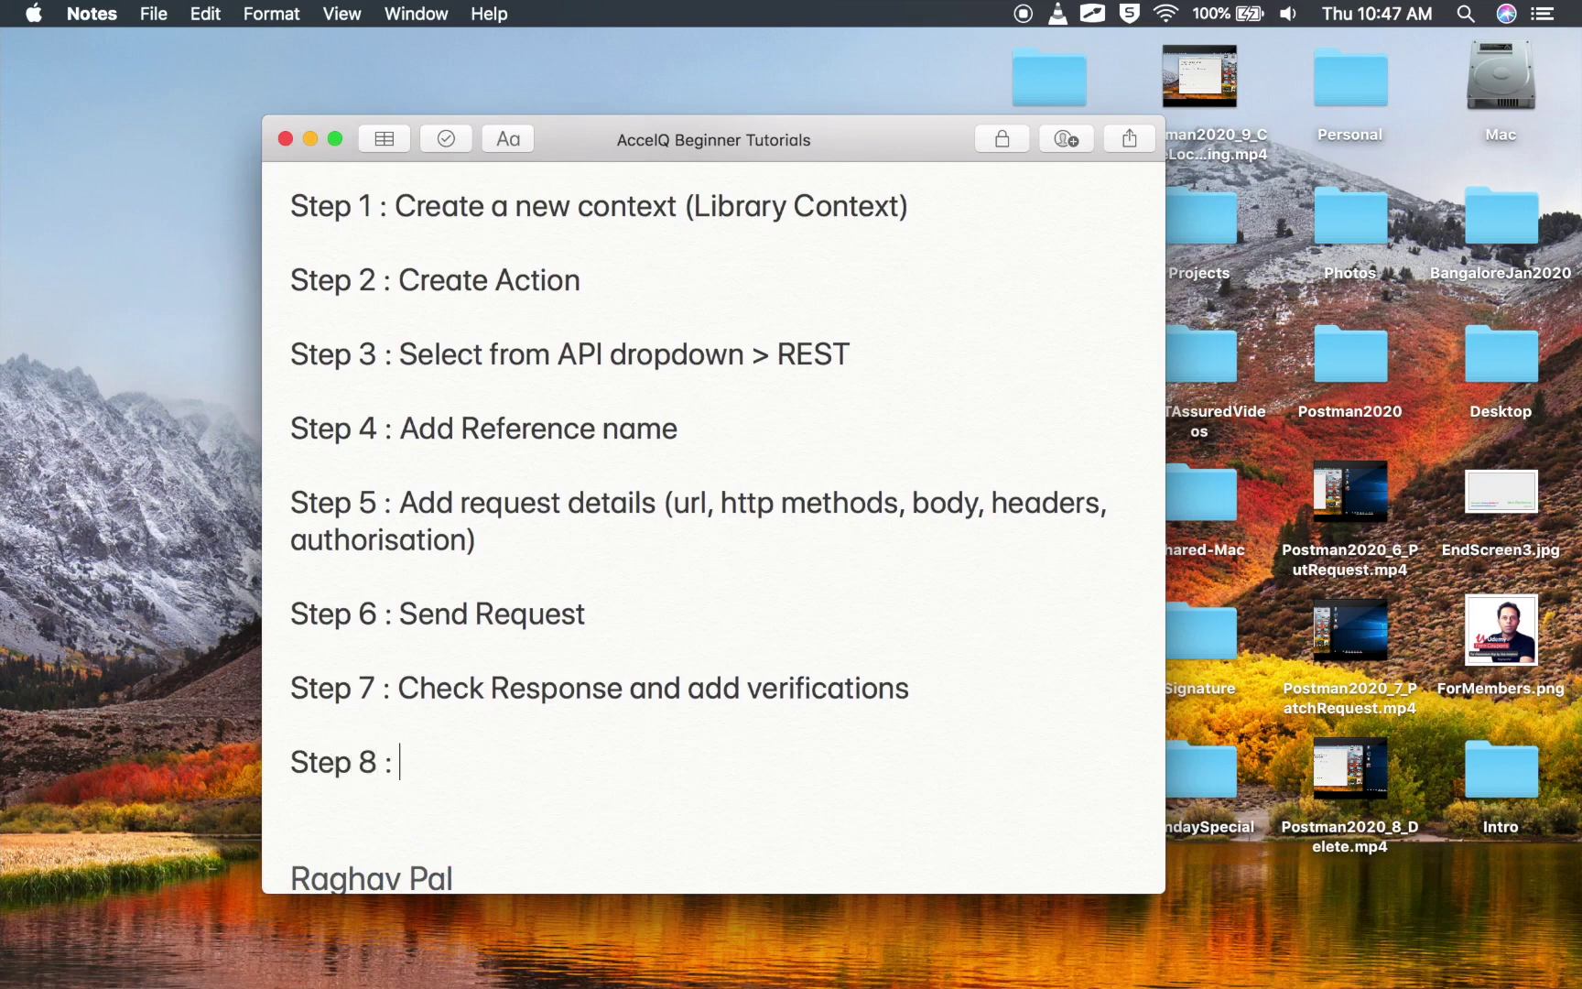
pyautogui.write('Run & Test')
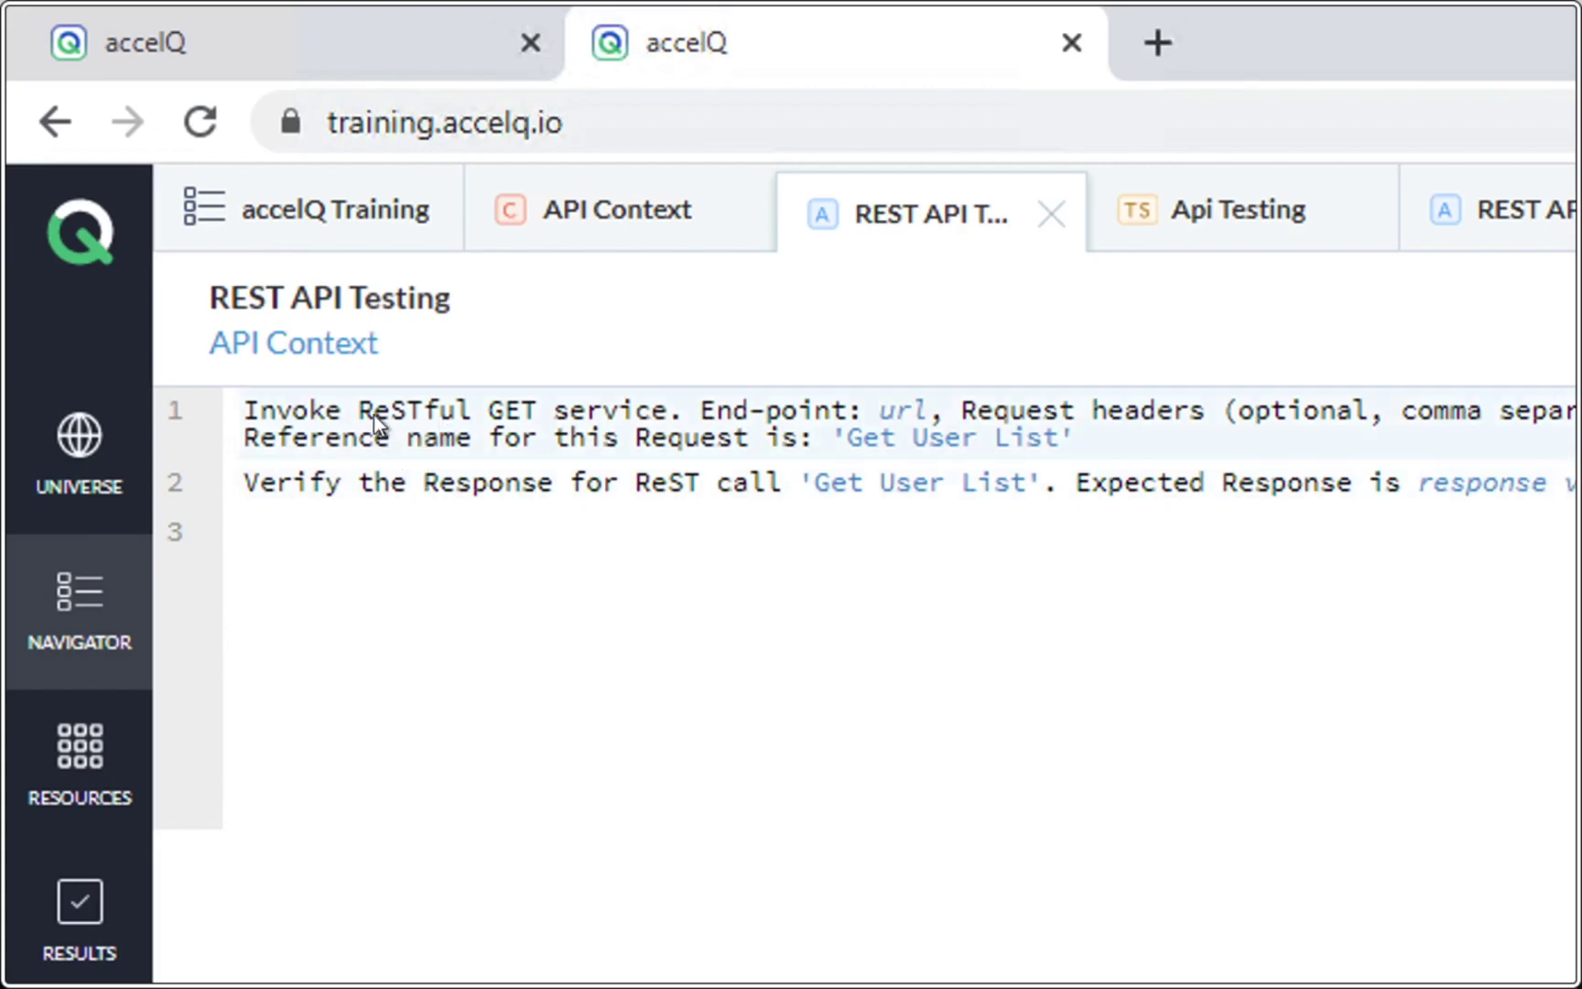
# In accelQ, examine the url, headers and response verification parameters of the two generated Get User List statements.
pyautogui.click(373, 416)
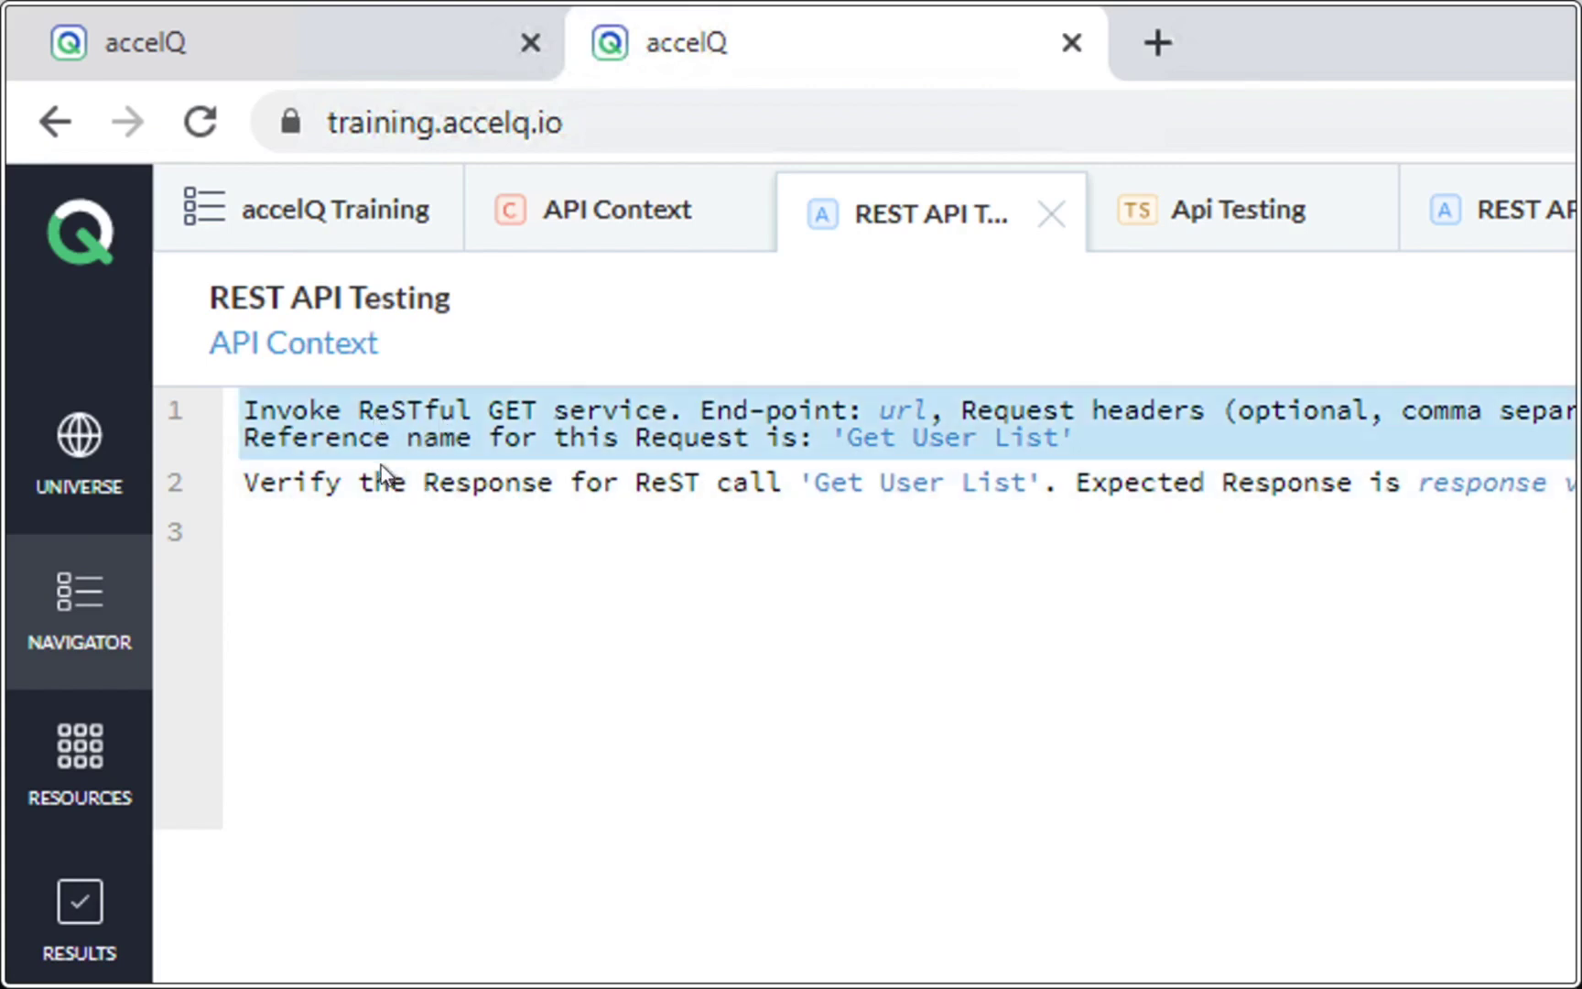
pyautogui.click(381, 496)
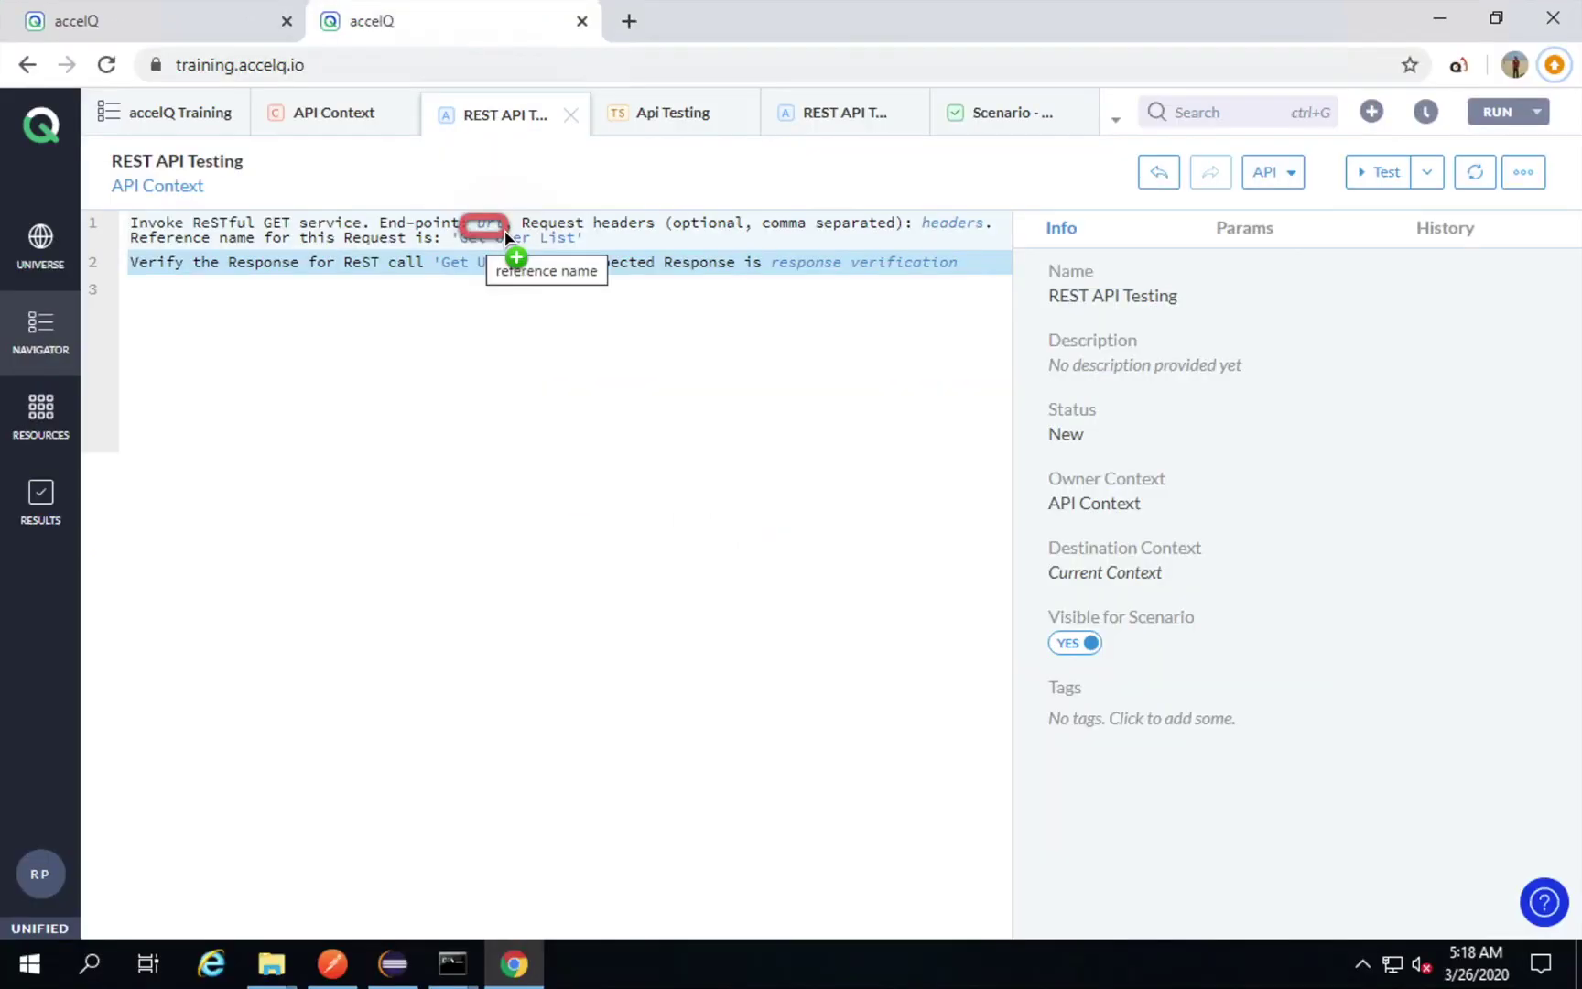
pyautogui.click(489, 224)
pyautogui.hotkey('ctrl', 'v')
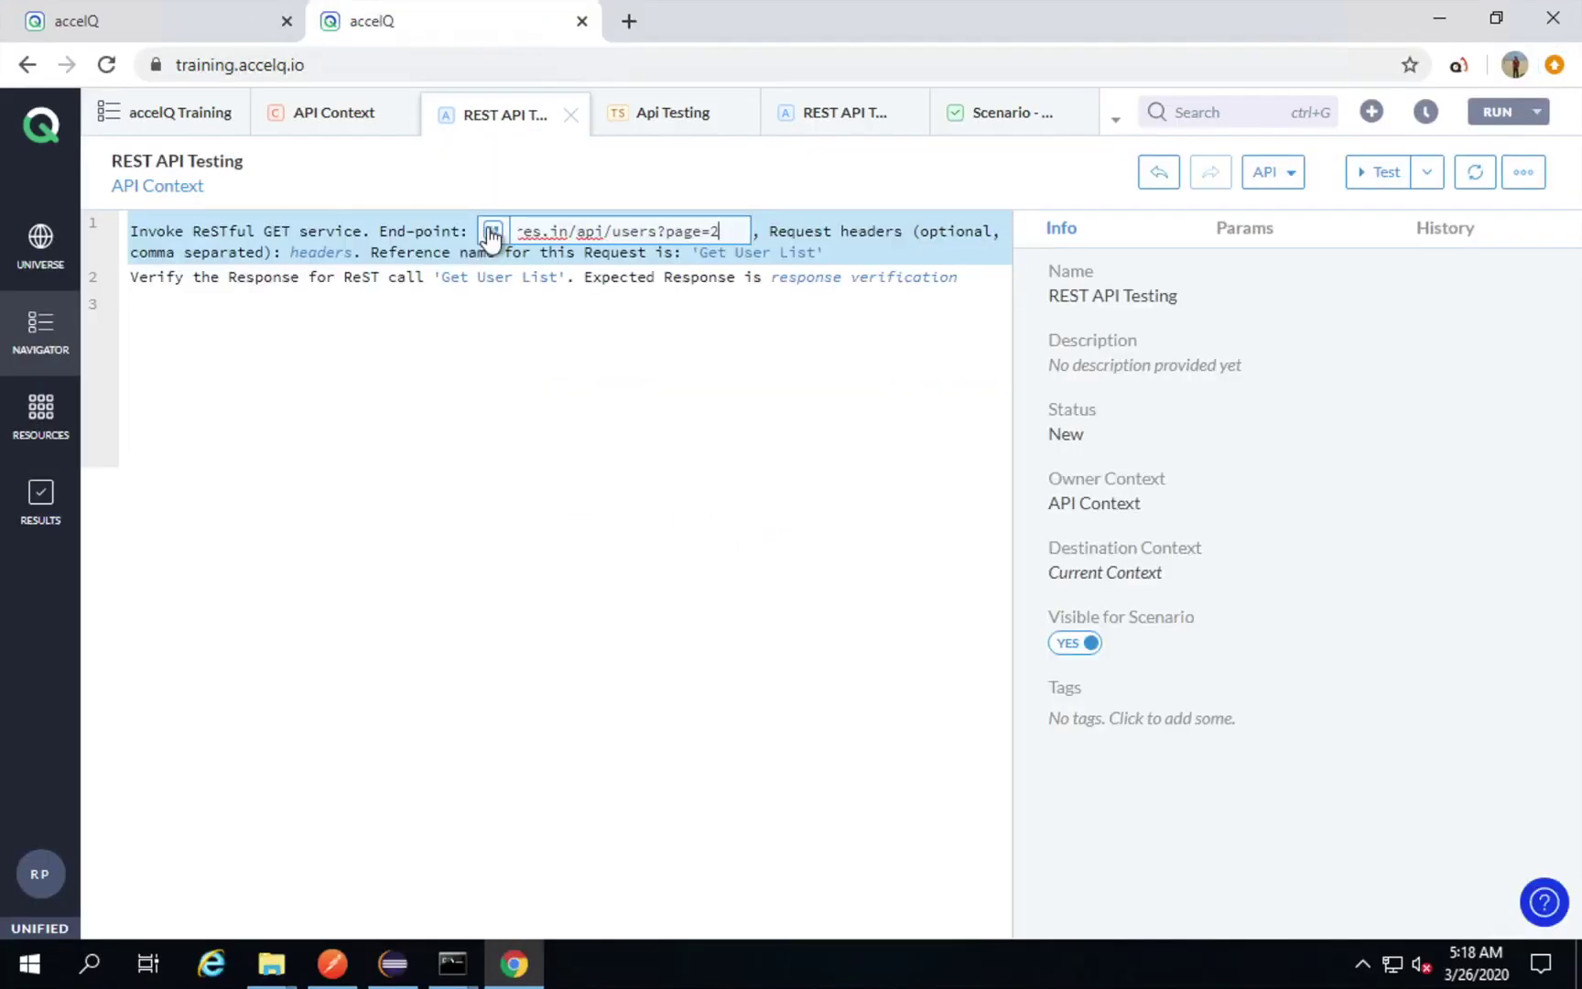
pyautogui.click(744, 363)
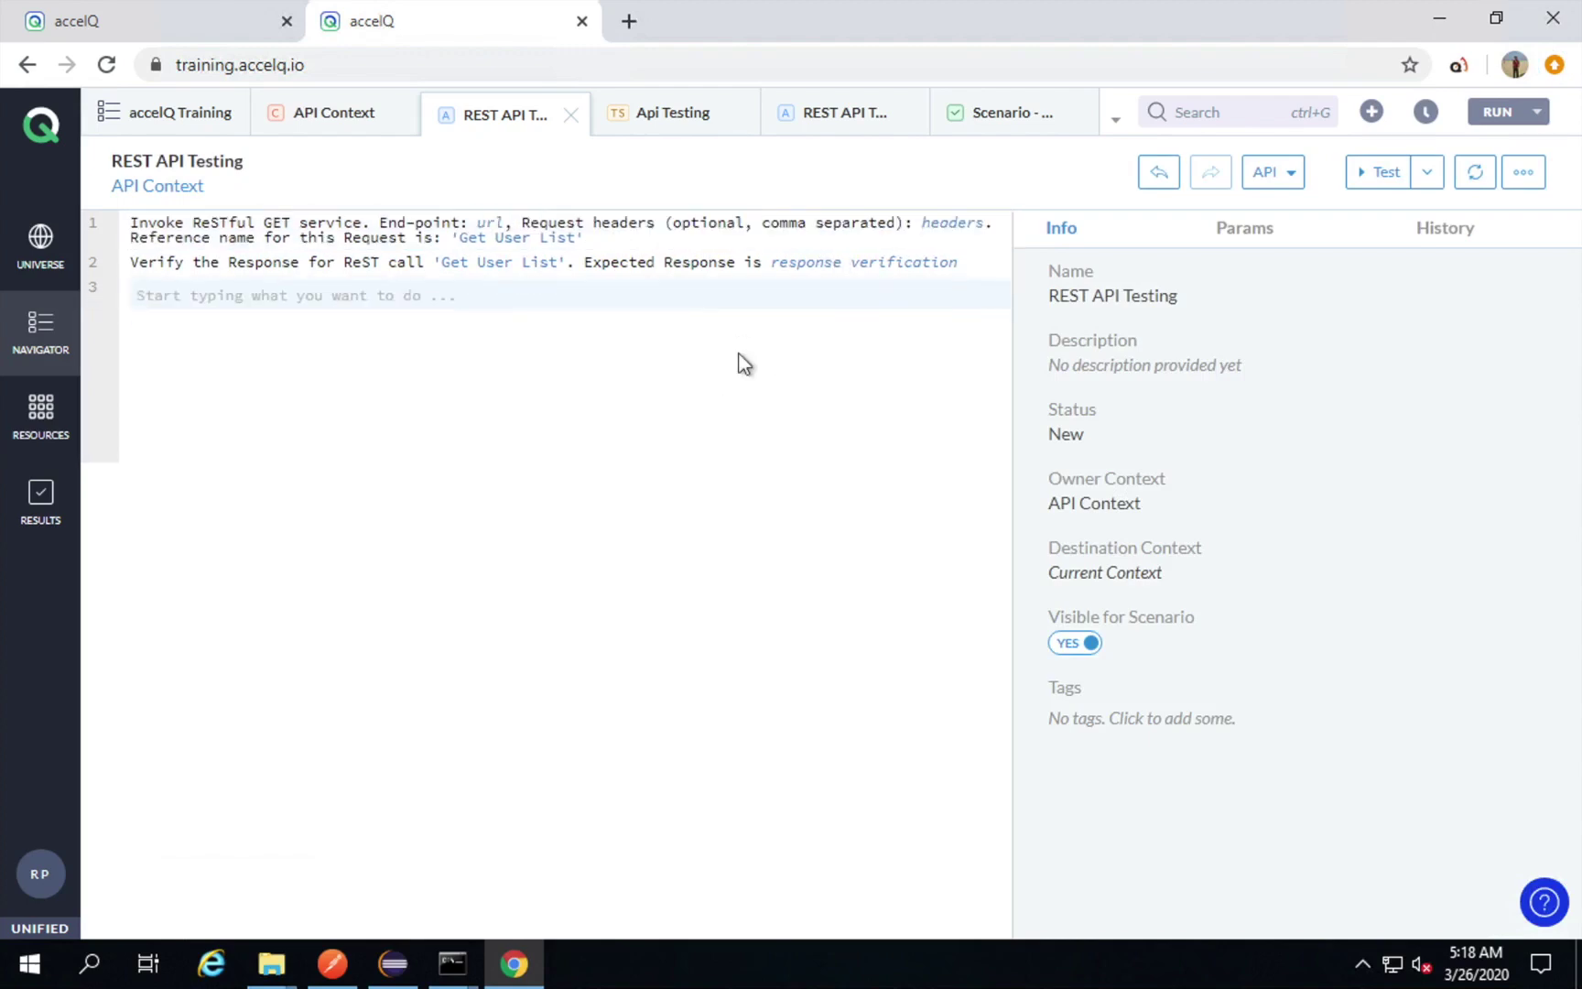
pyautogui.click(949, 234)
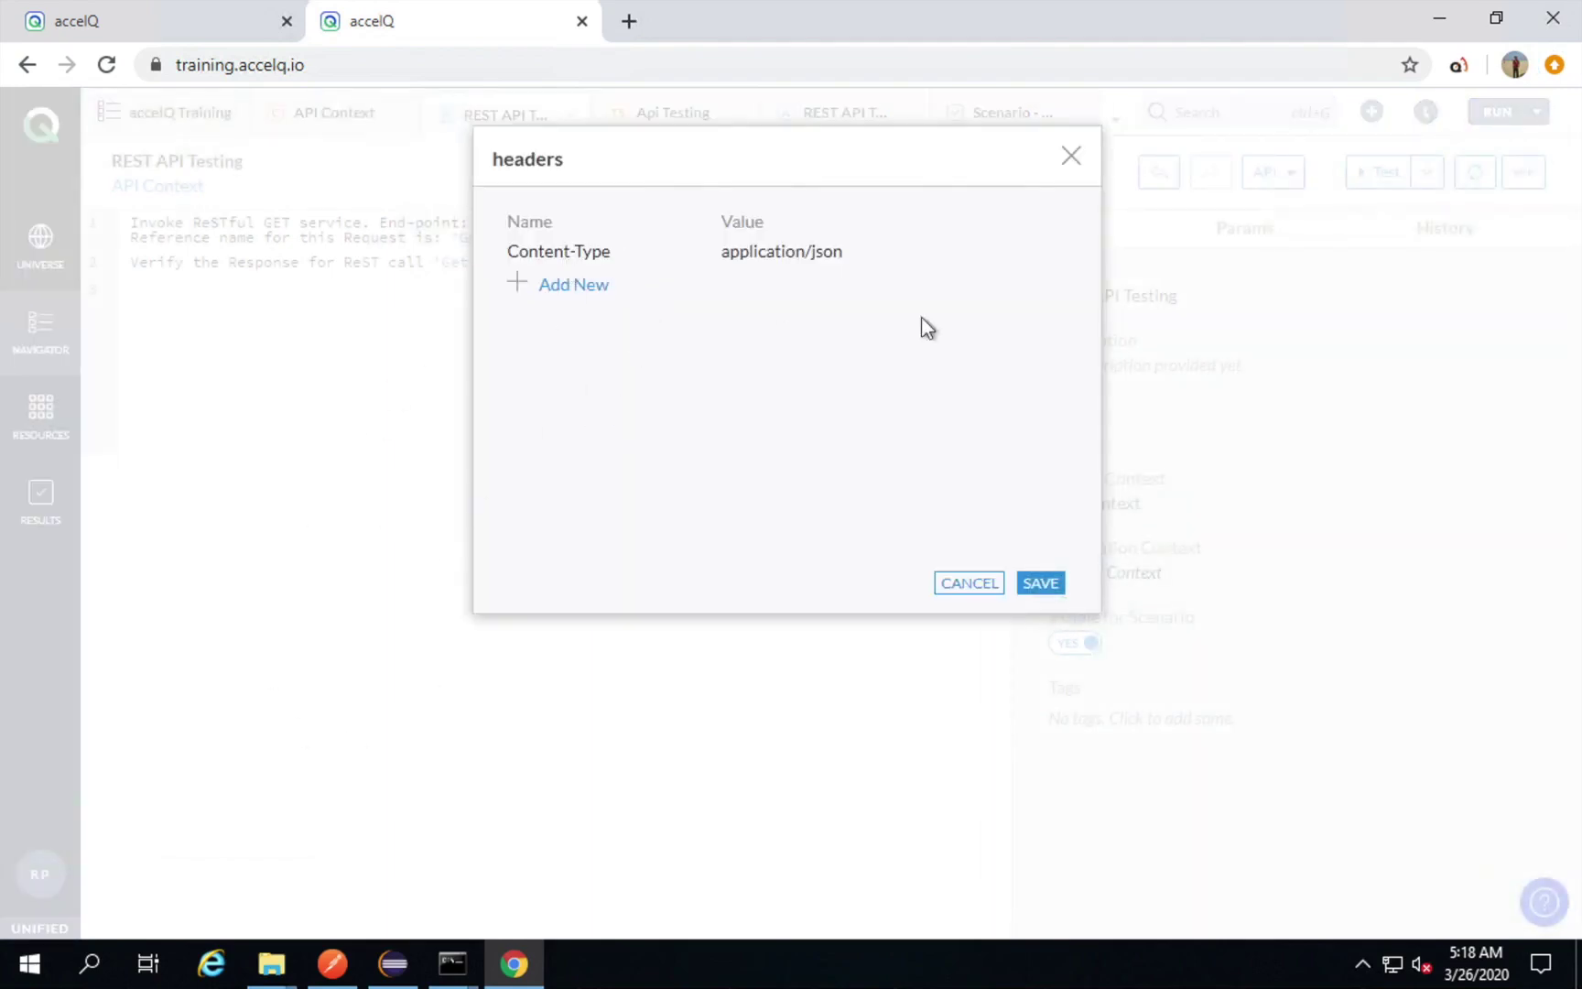
pyautogui.click(1071, 161)
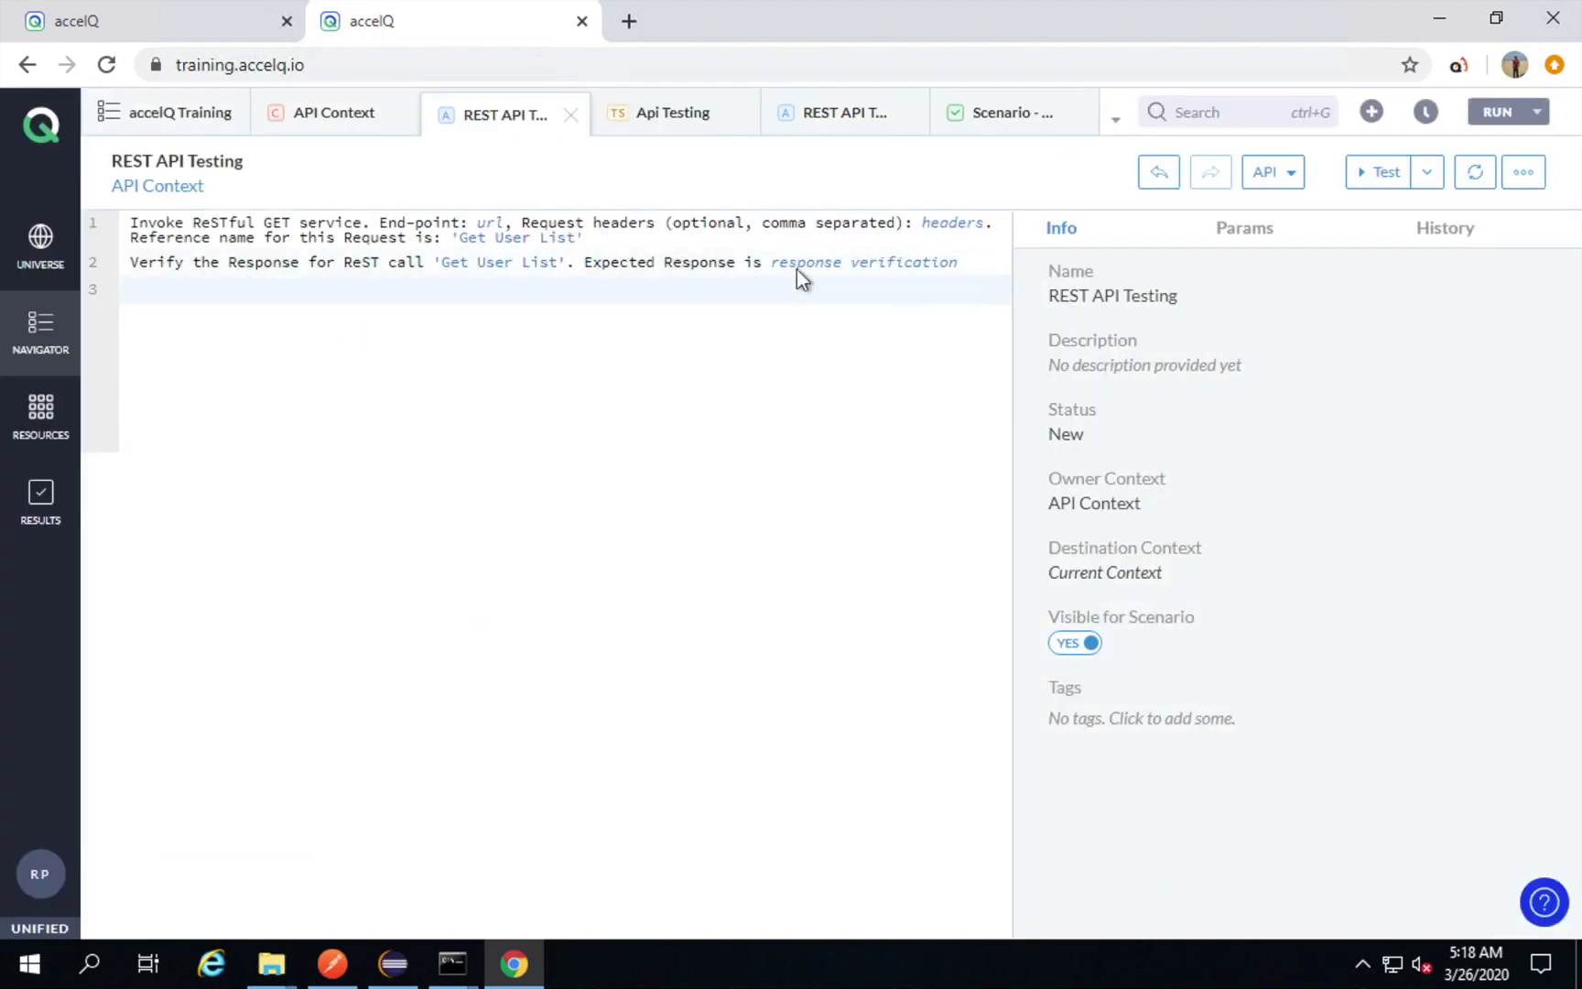
pyautogui.click(859, 266)
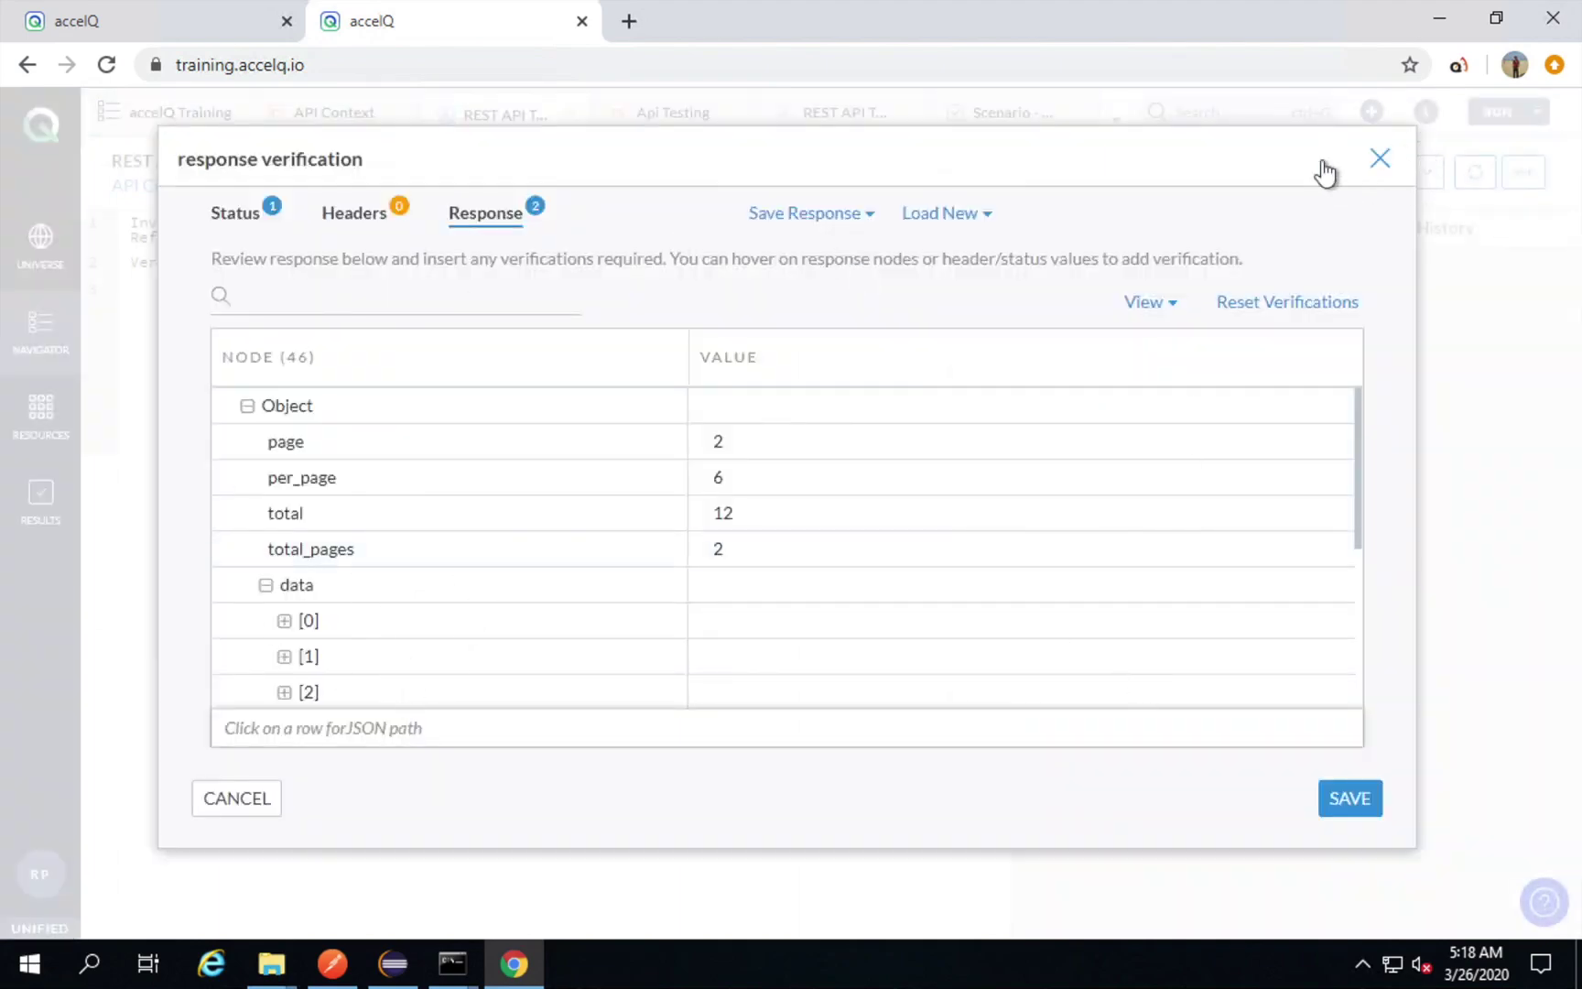
# Close the response verification and run a test of the REST API Testing action on the Raghav_Windows agent.
pyautogui.press('Escape')
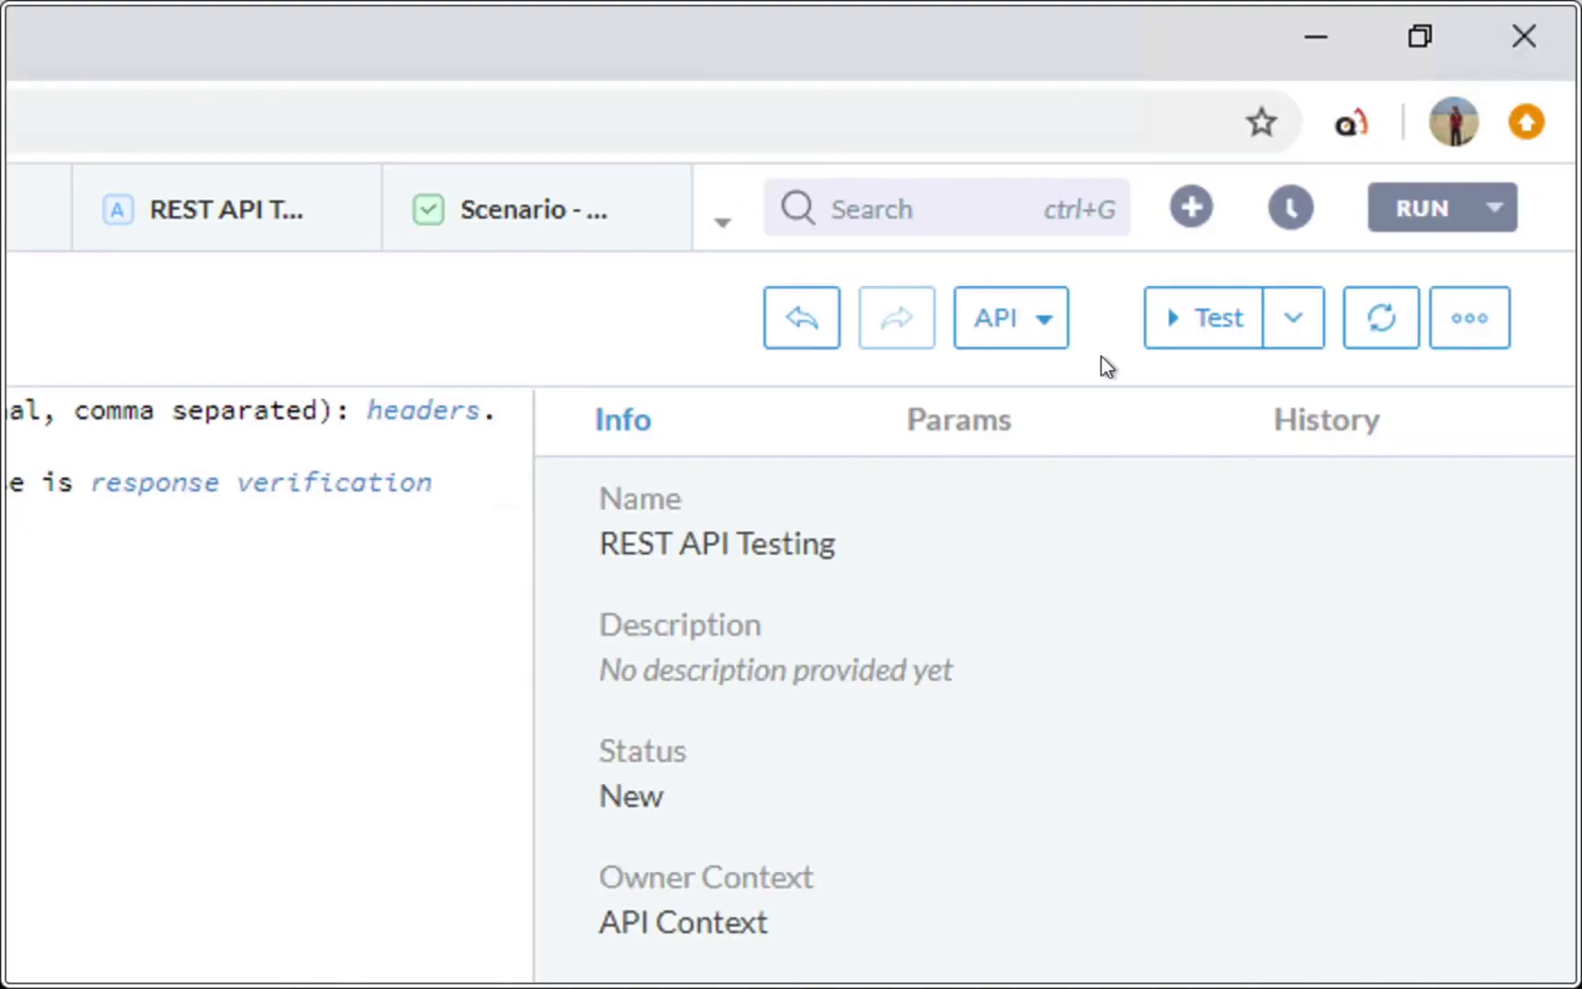
pyautogui.moveTo(1136, 273); pyautogui.dragTo(1113, 328)
pyautogui.click(1193, 327)
pyautogui.click(1190, 317)
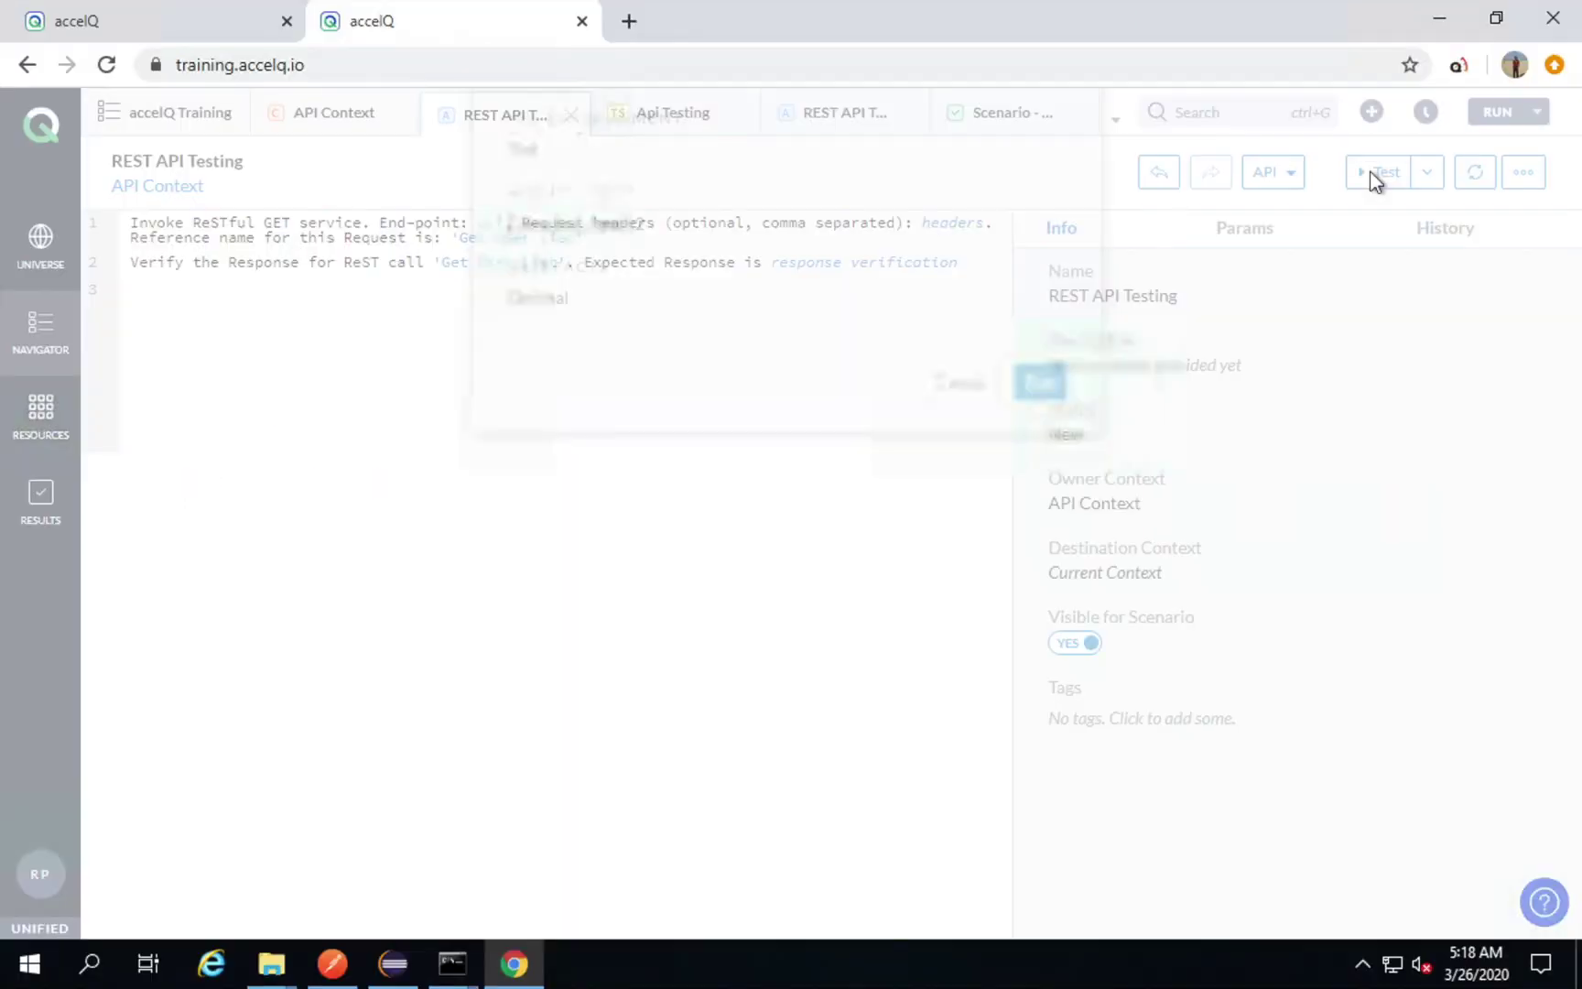
pyautogui.click(624, 304)
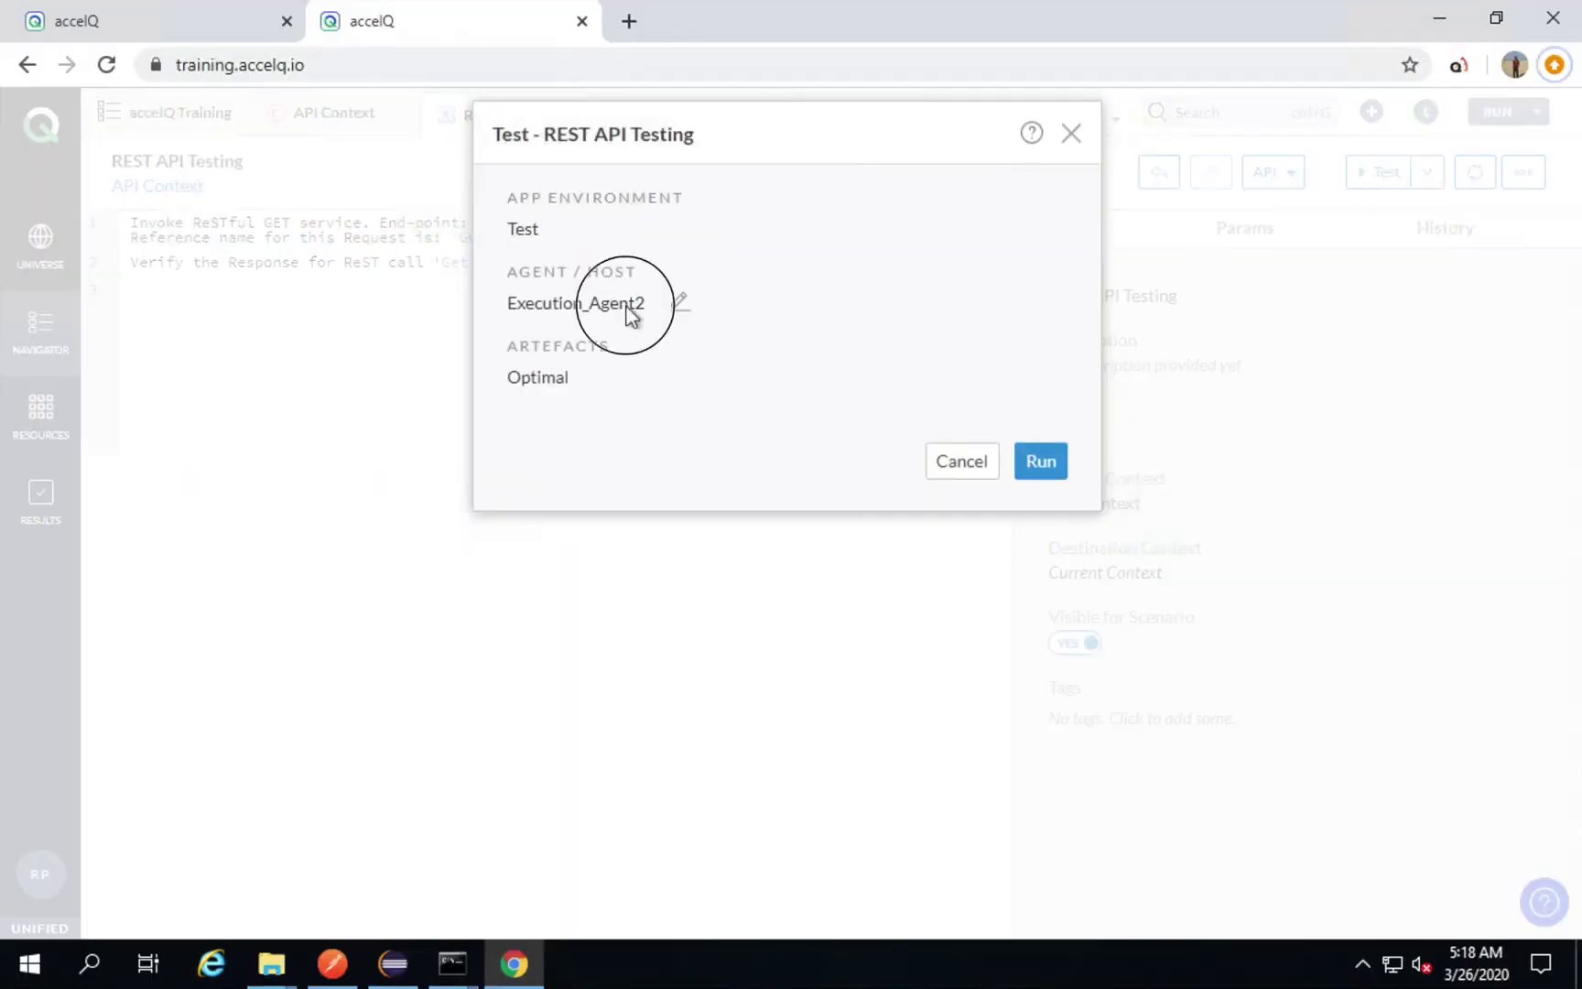
pyautogui.click(710, 322)
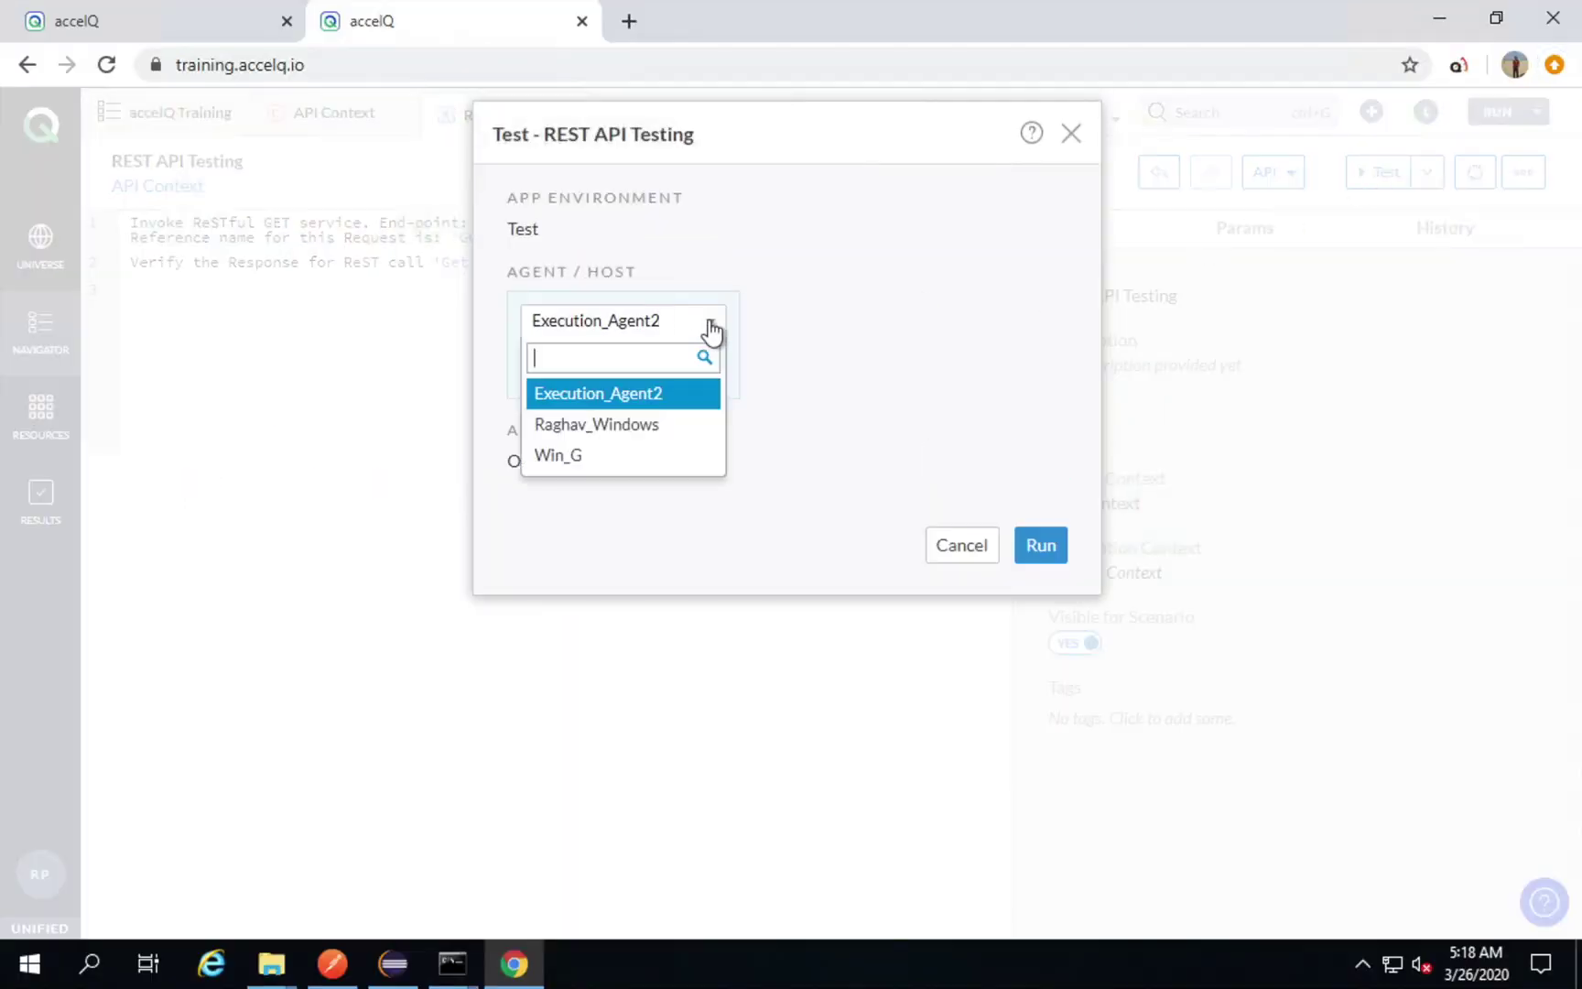
pyautogui.click(630, 432)
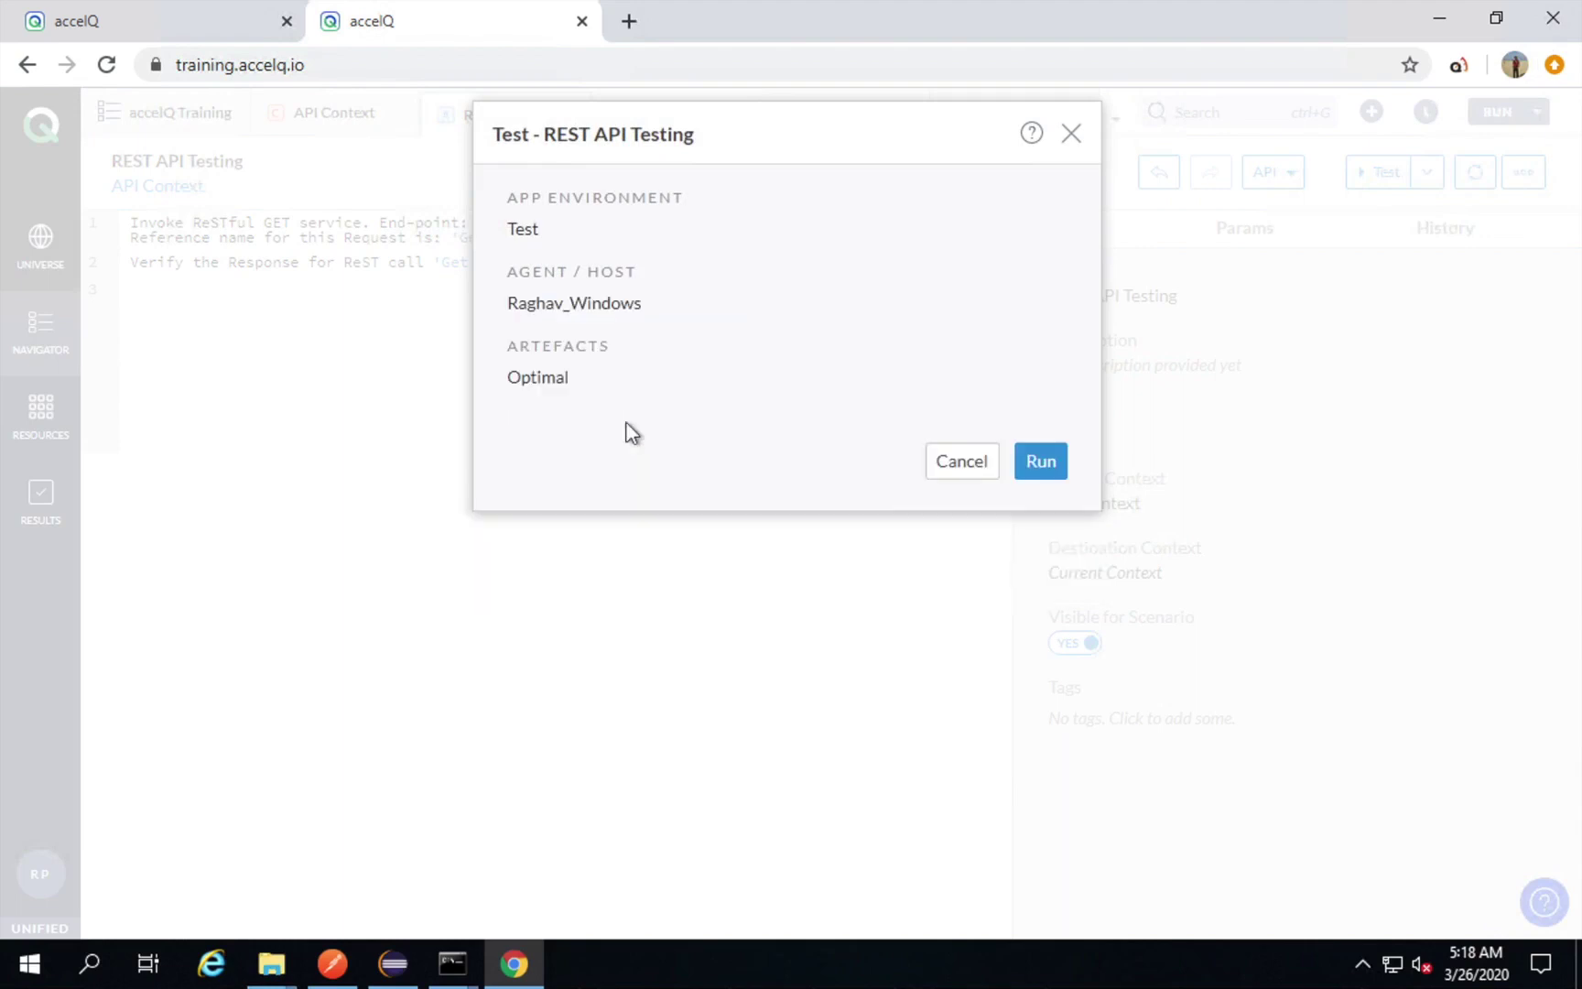
pyautogui.click(1043, 463)
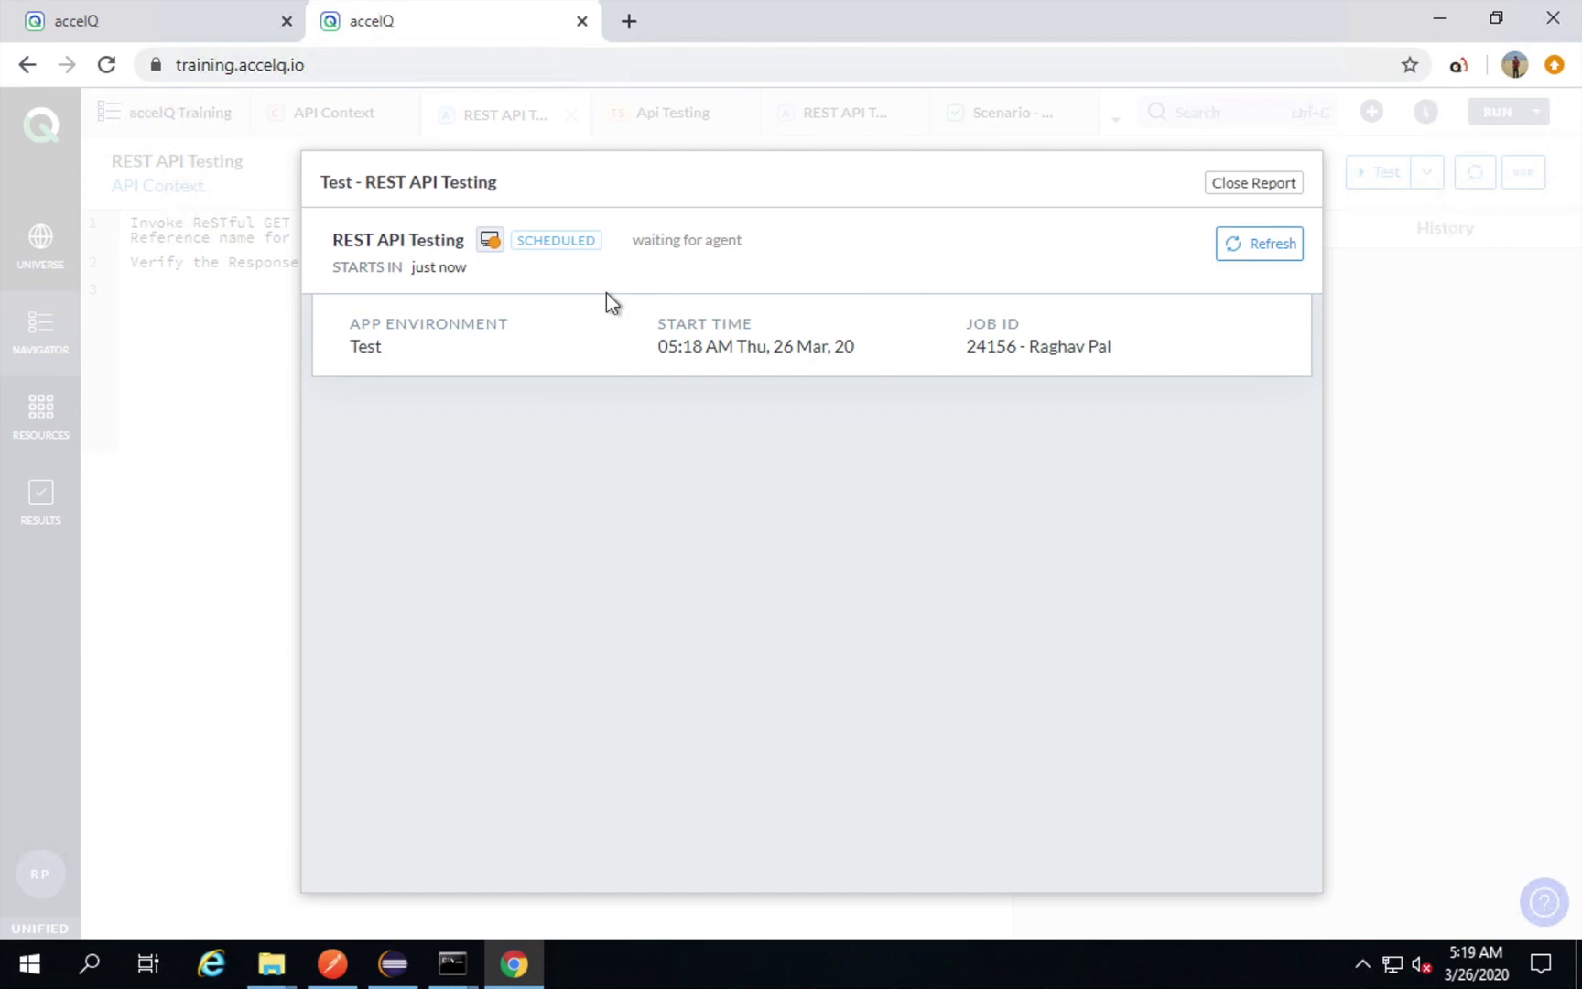
# Follow the test execution in the agent's console window, and review the first_name and last_name verification results in the report.
pyautogui.click(460, 966)
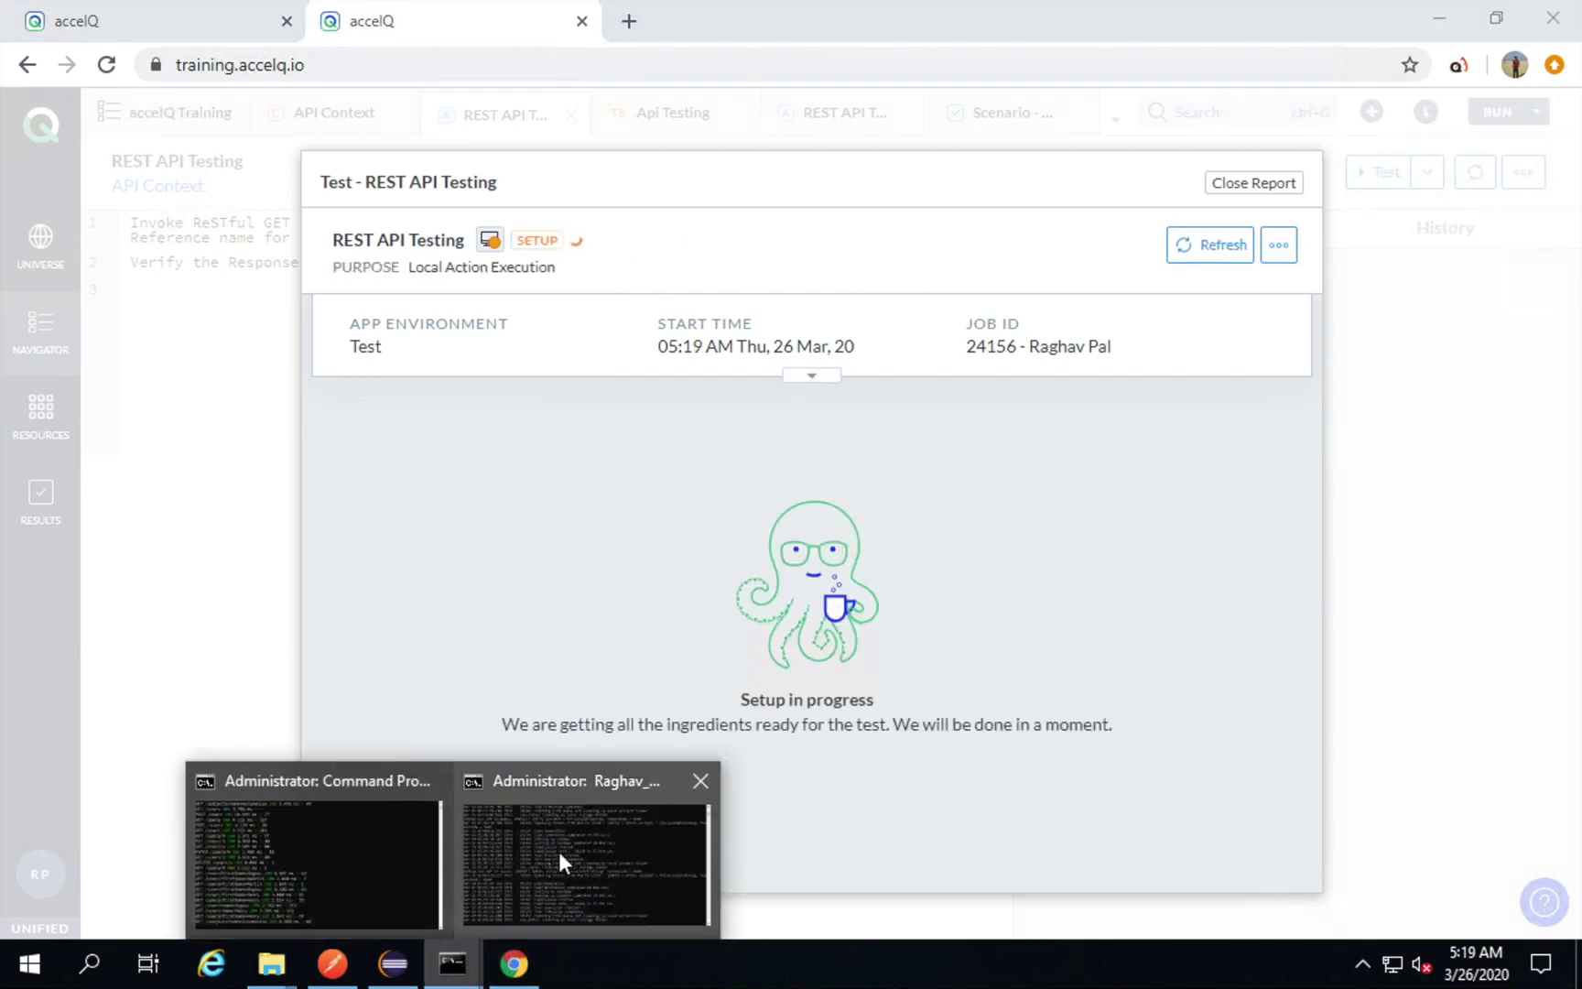
pyautogui.click(559, 852)
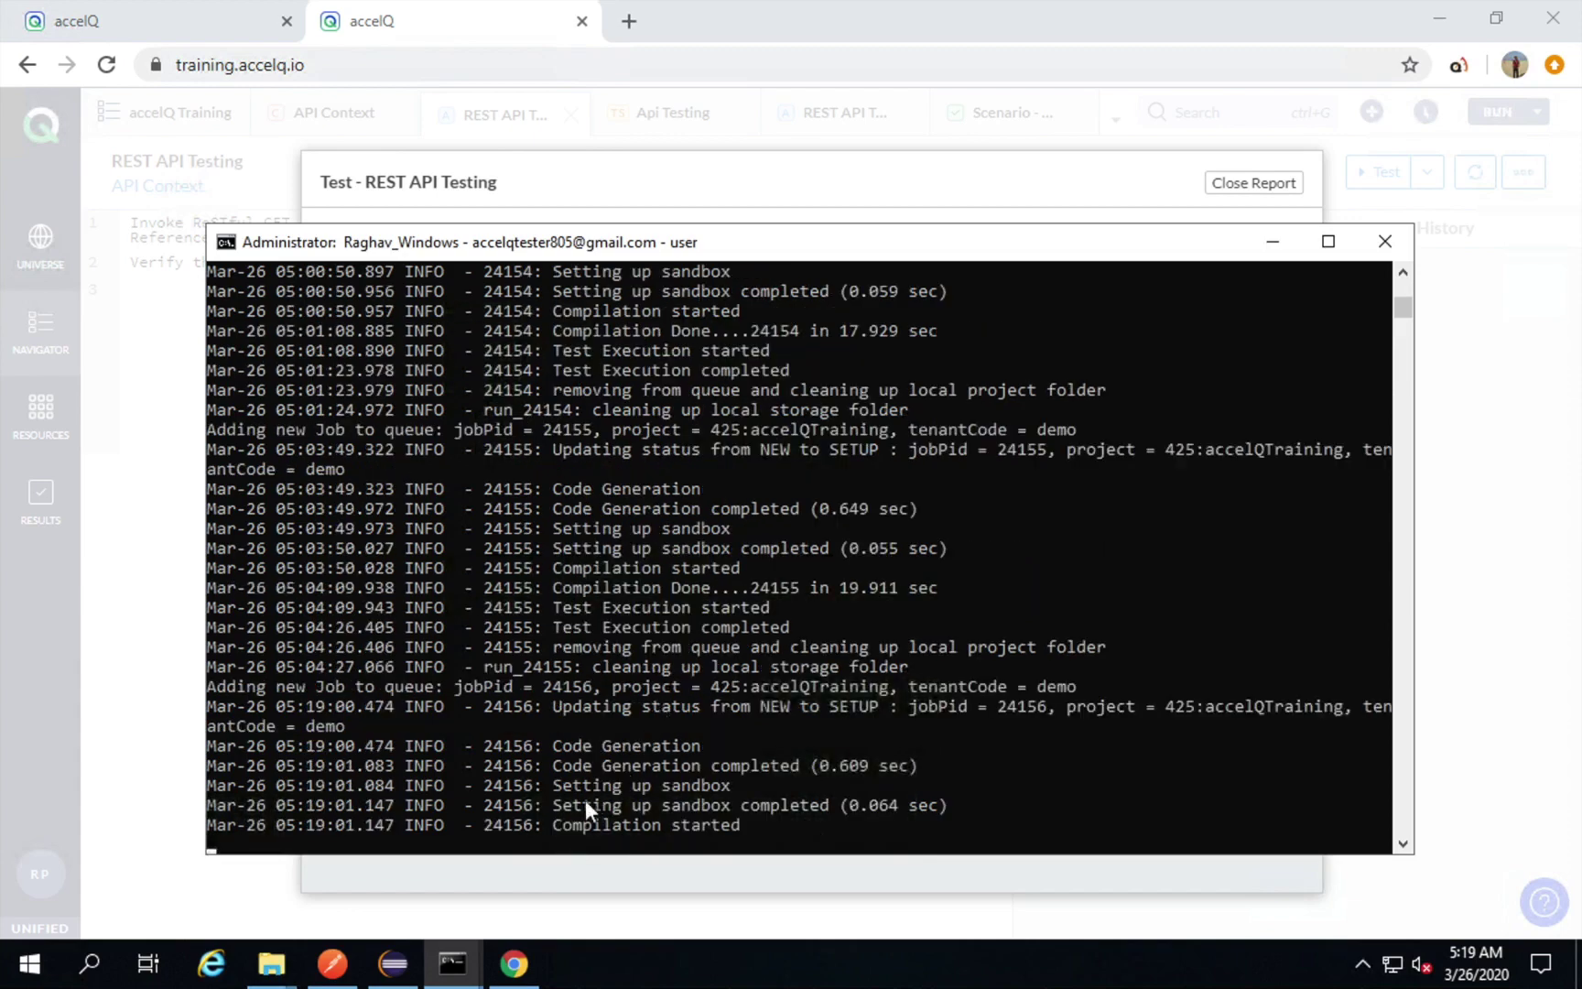
pyautogui.moveTo(531, 810)
pyautogui.mouseDown()
pyautogui.moveTo(575, 829)
pyautogui.moveTo(775, 842)
pyautogui.mouseUp()
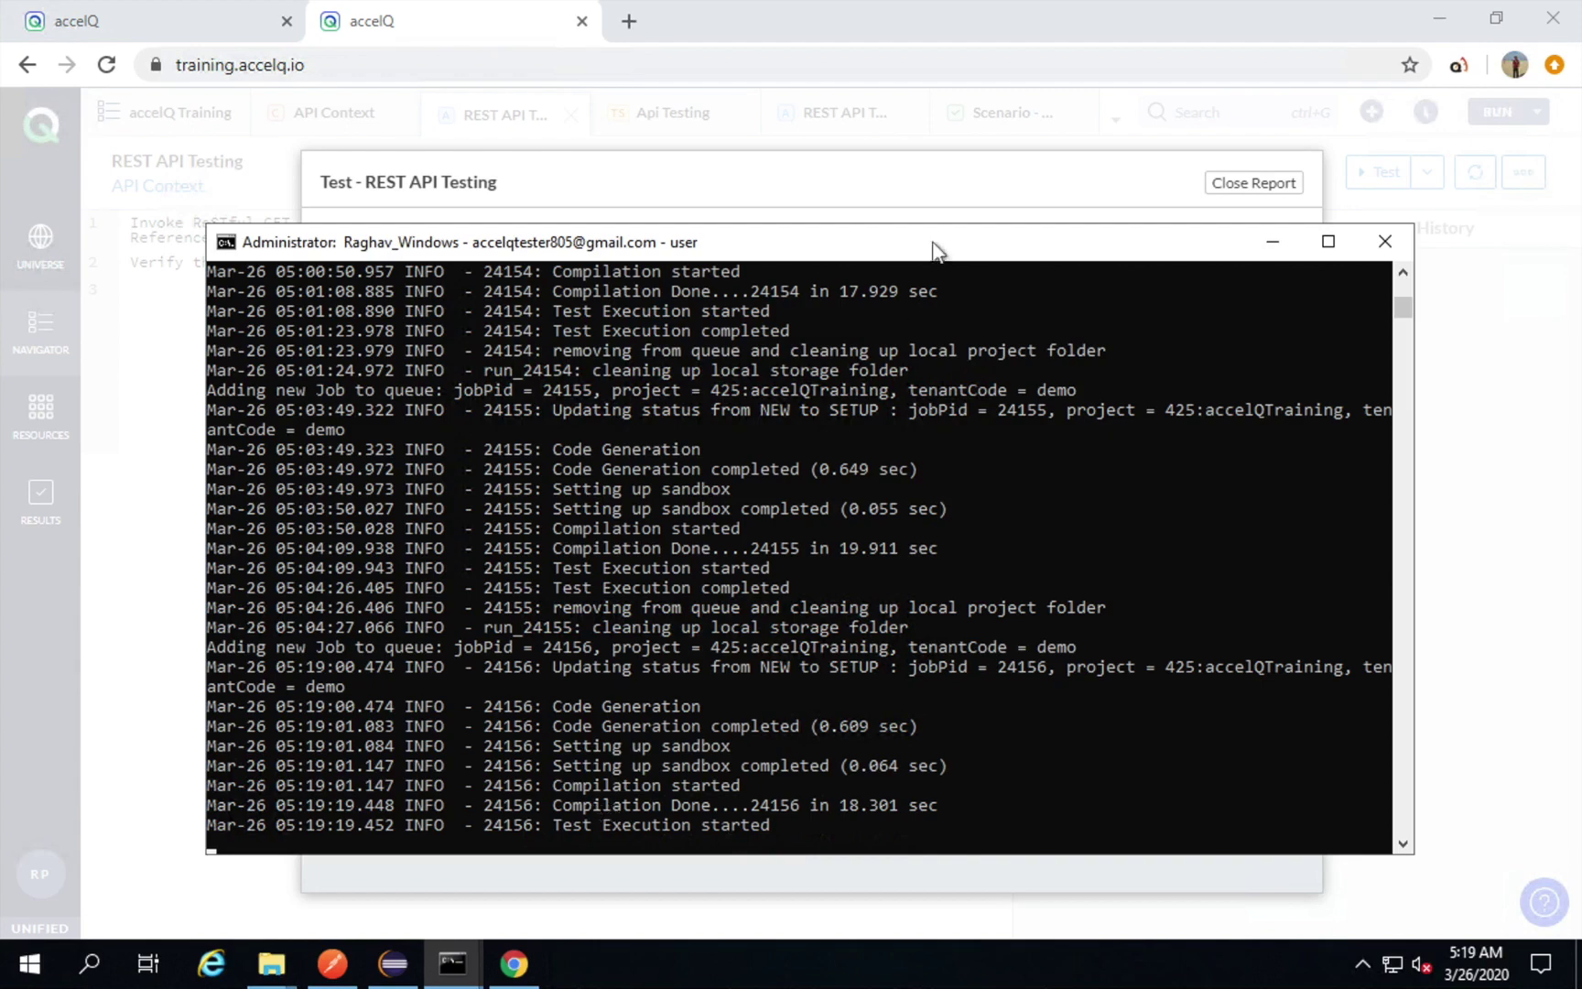
pyautogui.click(916, 181)
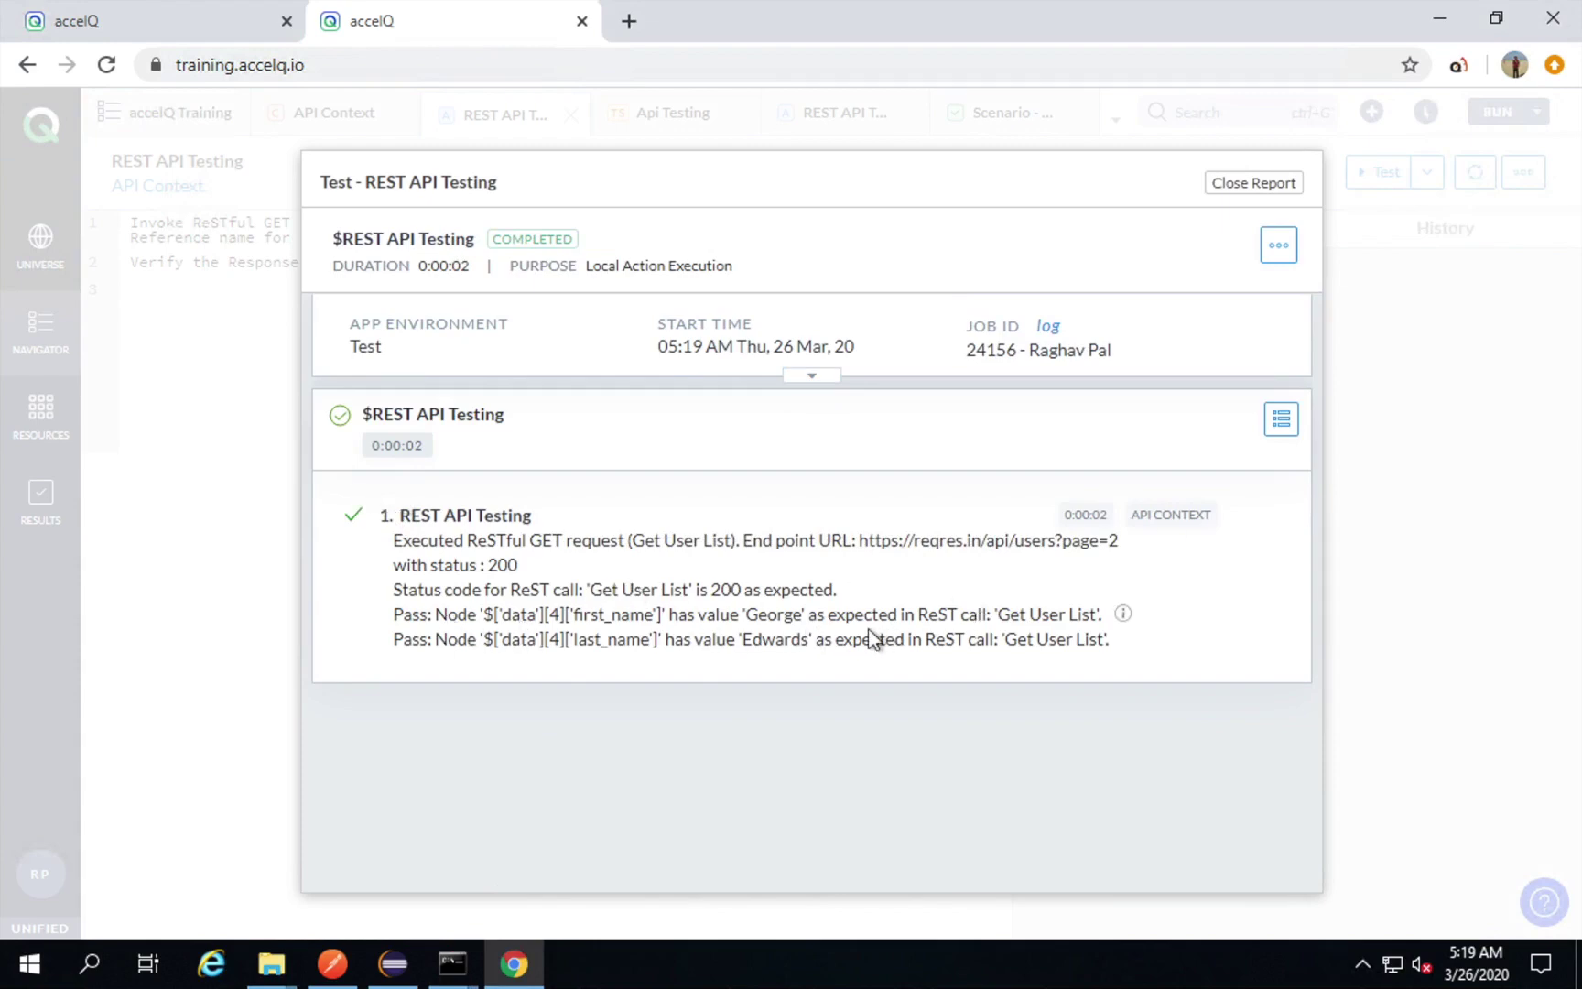
pyautogui.moveTo(723, 593); pyautogui.dragTo(829, 638)
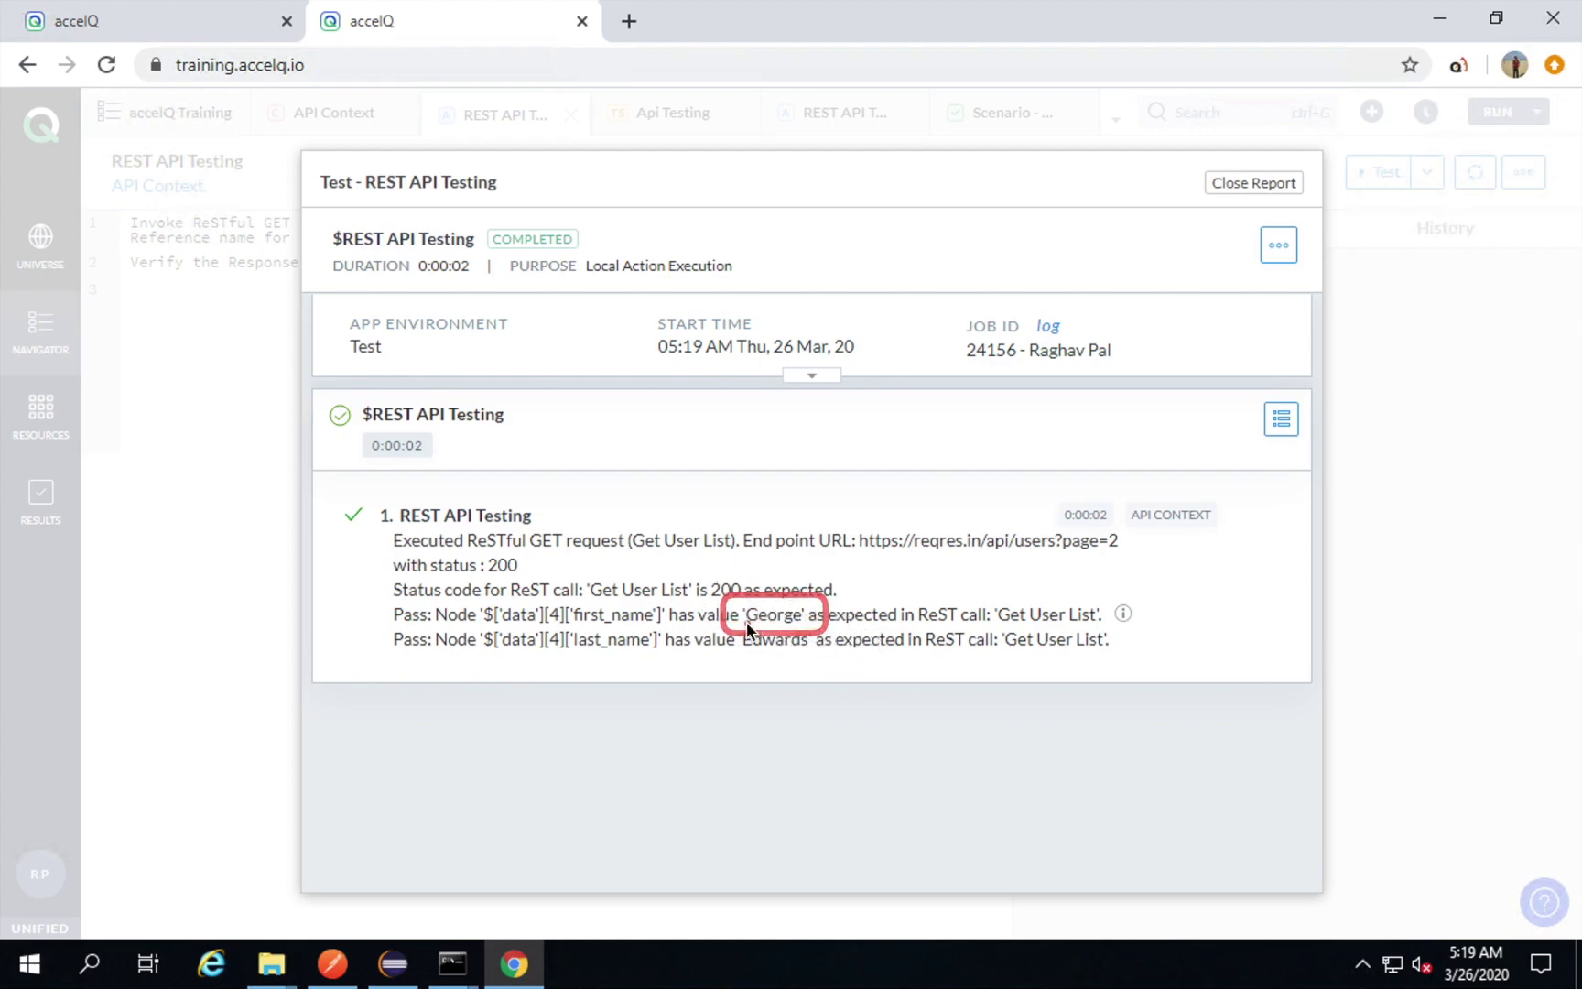
pyautogui.moveTo(732, 621); pyautogui.dragTo(840, 665)
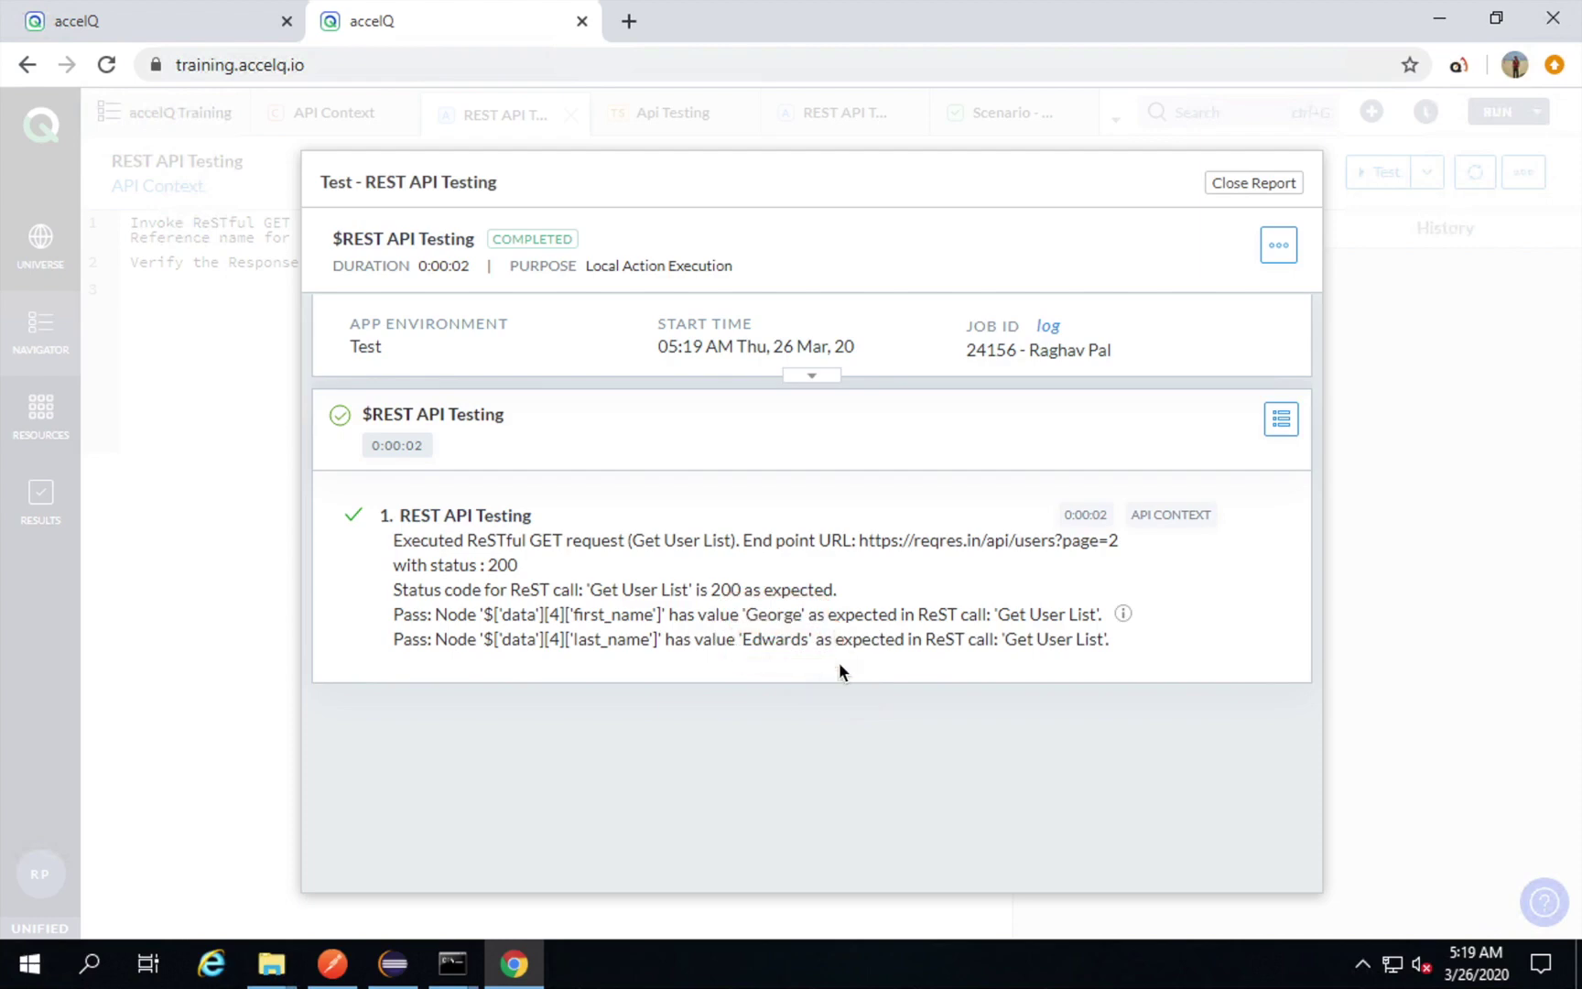
# Download the test report as a PDF, open and read through it, and close both the PDF and the report.
pyautogui.click(1269, 251)
pyautogui.click(1215, 289)
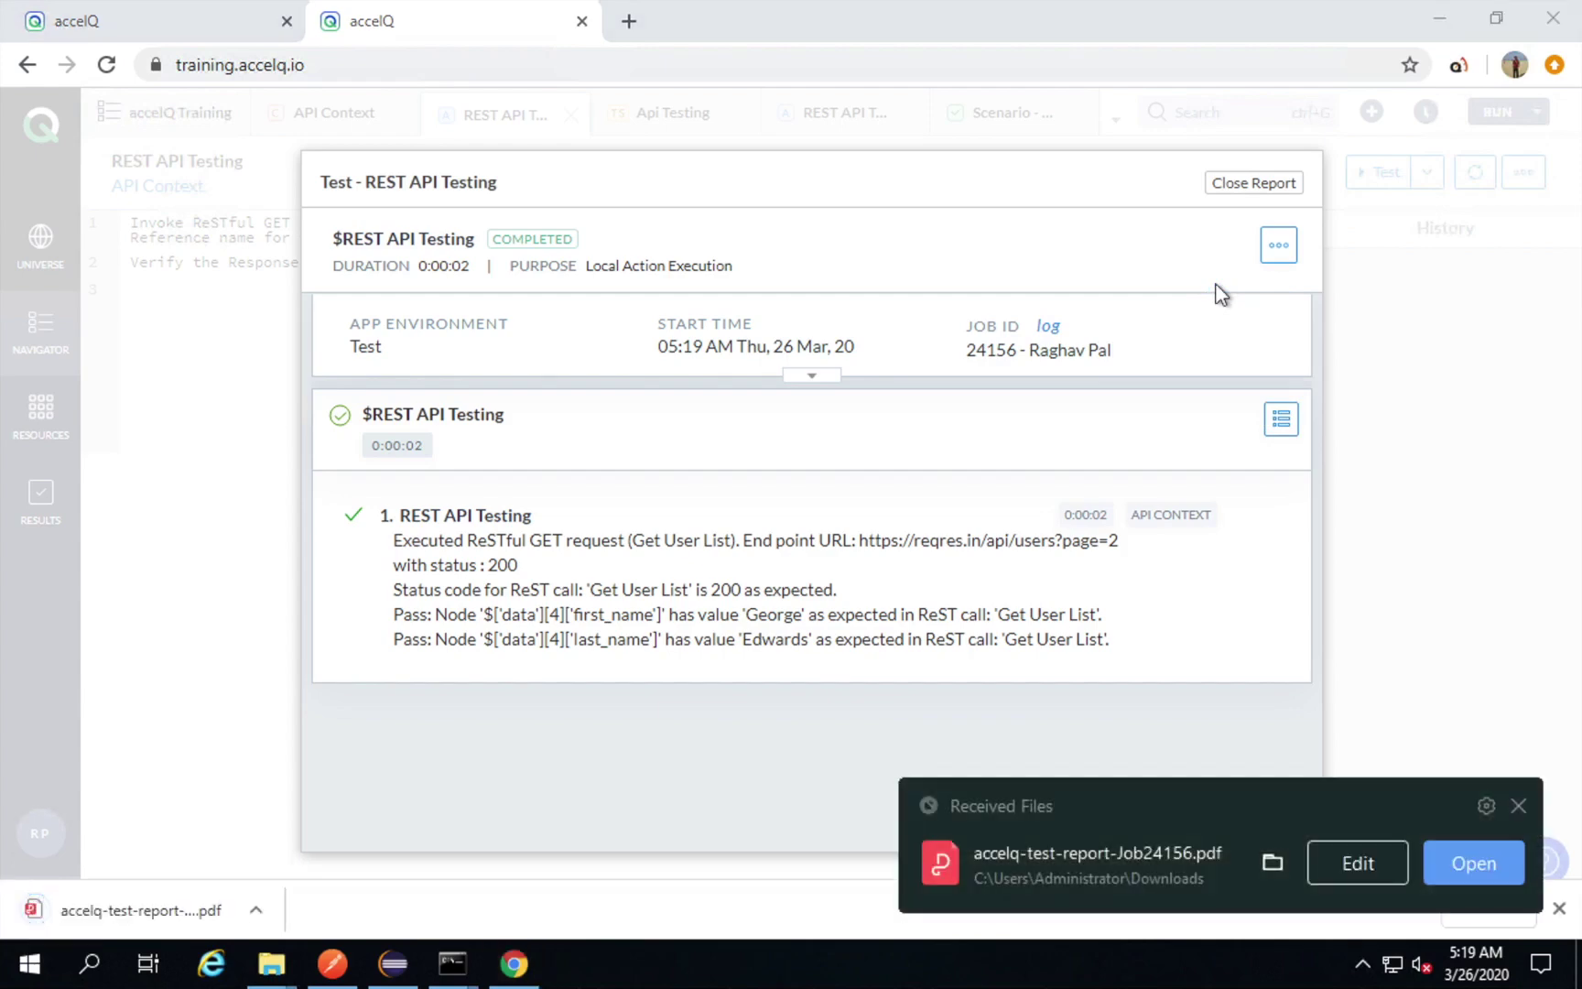
pyautogui.click(1472, 863)
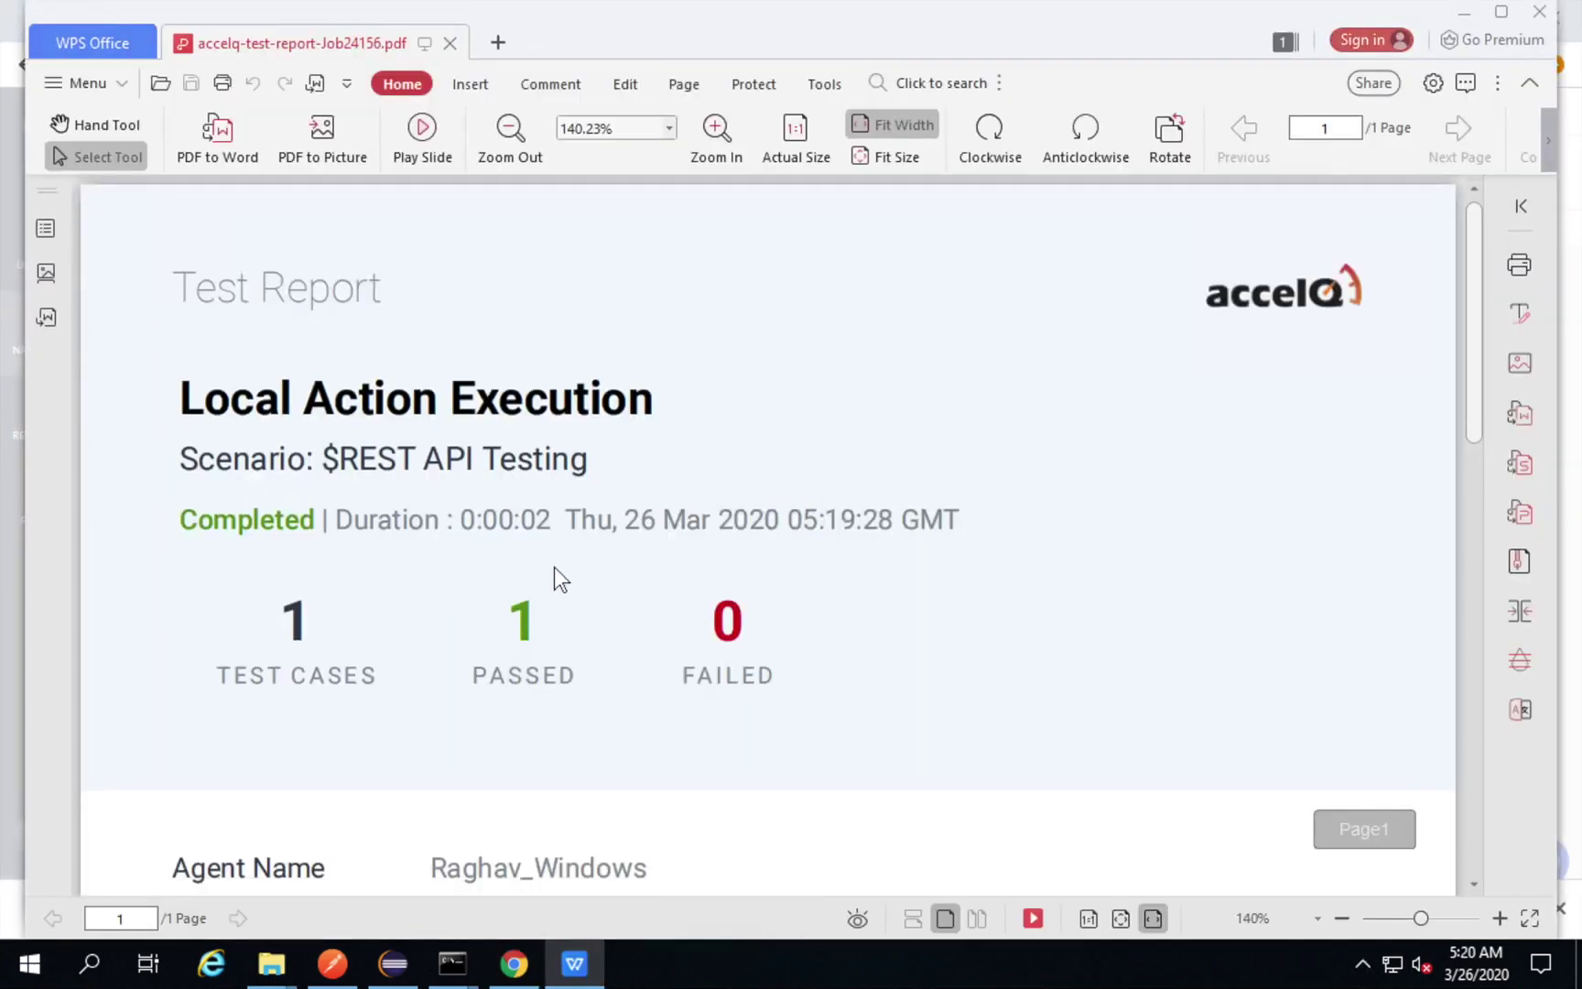
pyautogui.scroll(-10, 395, 543)
pyautogui.scroll(6, 395, 541)
pyautogui.scroll(3, 395, 539)
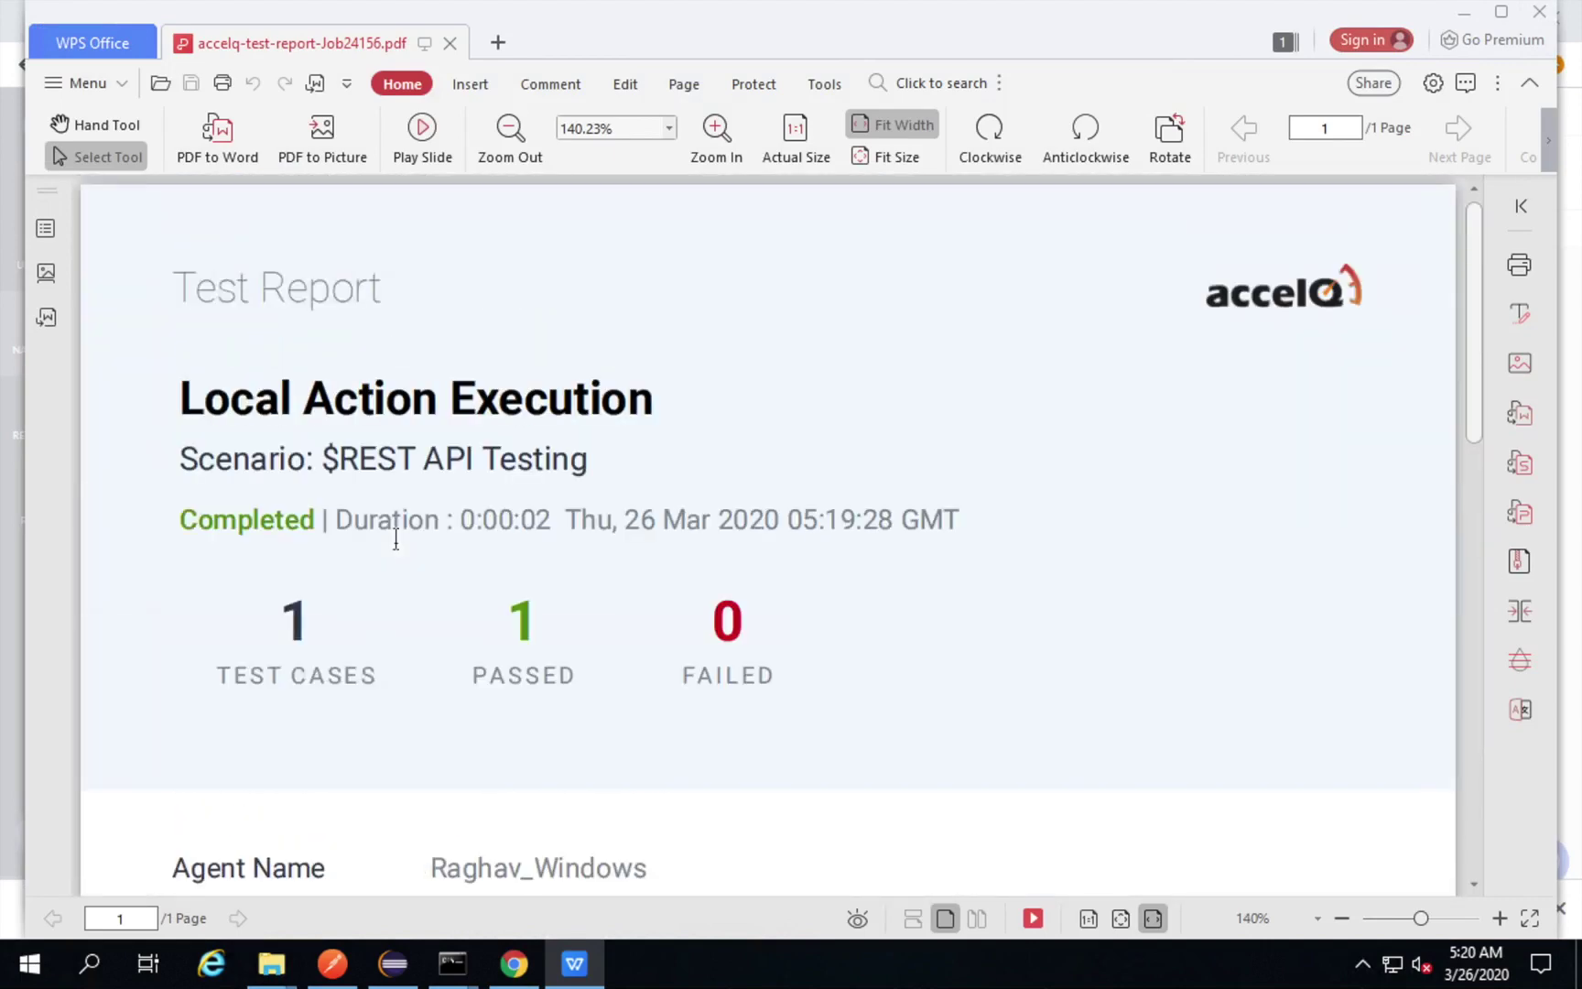
pyautogui.scroll(-10, 396, 540)
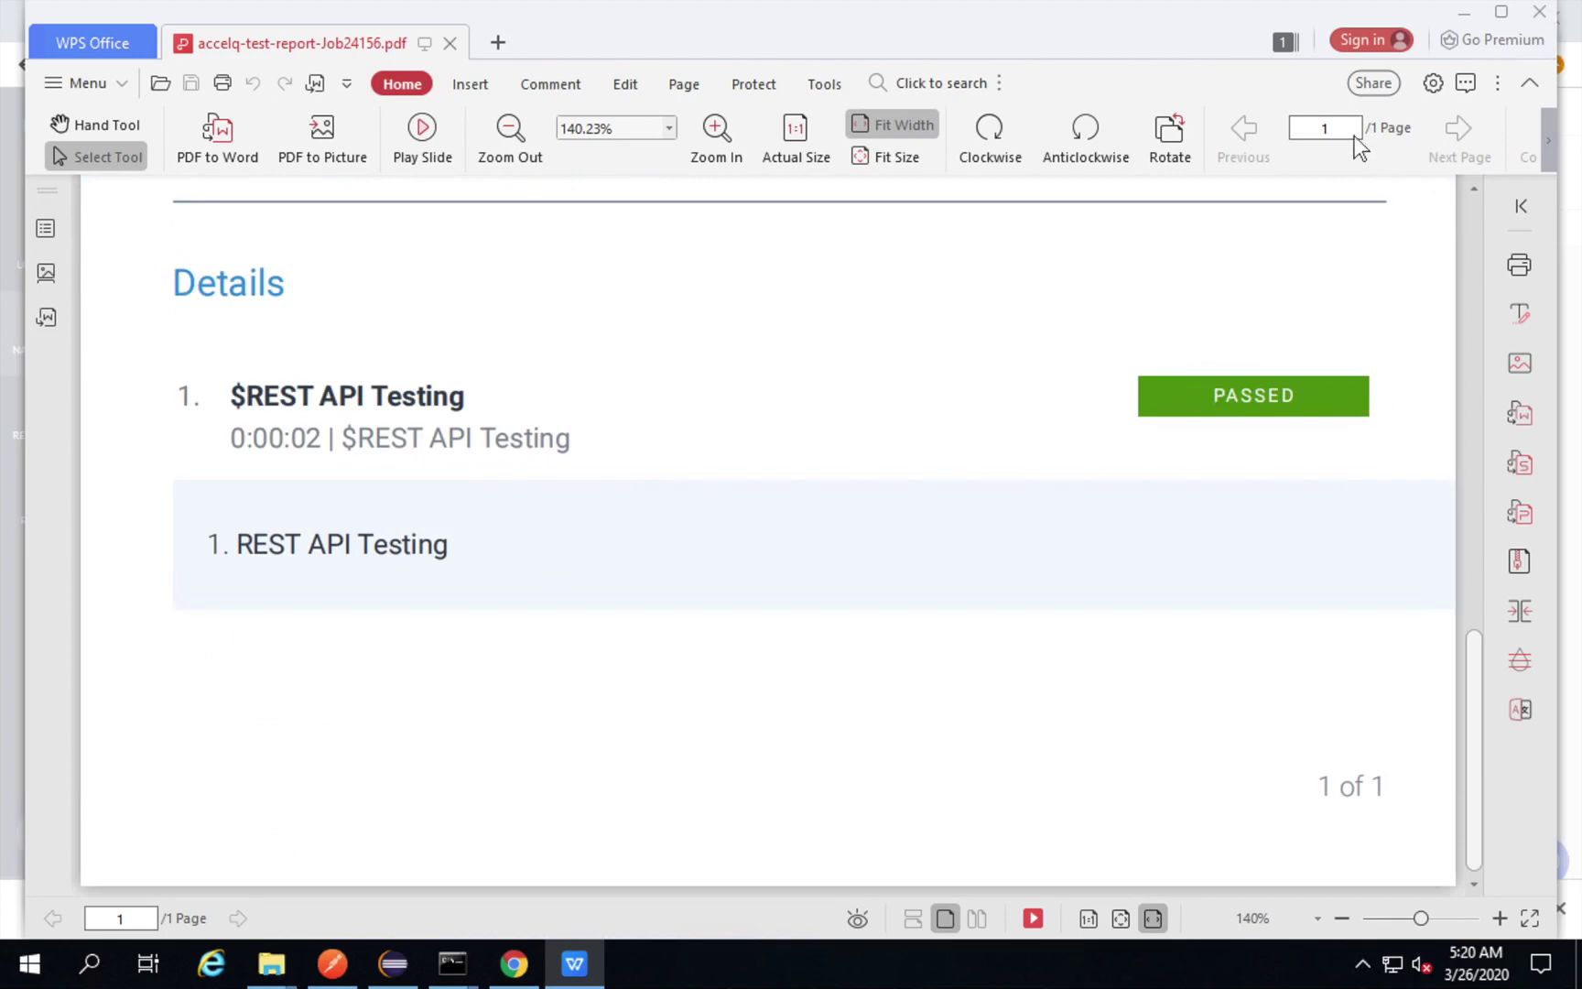
pyautogui.click(1539, 12)
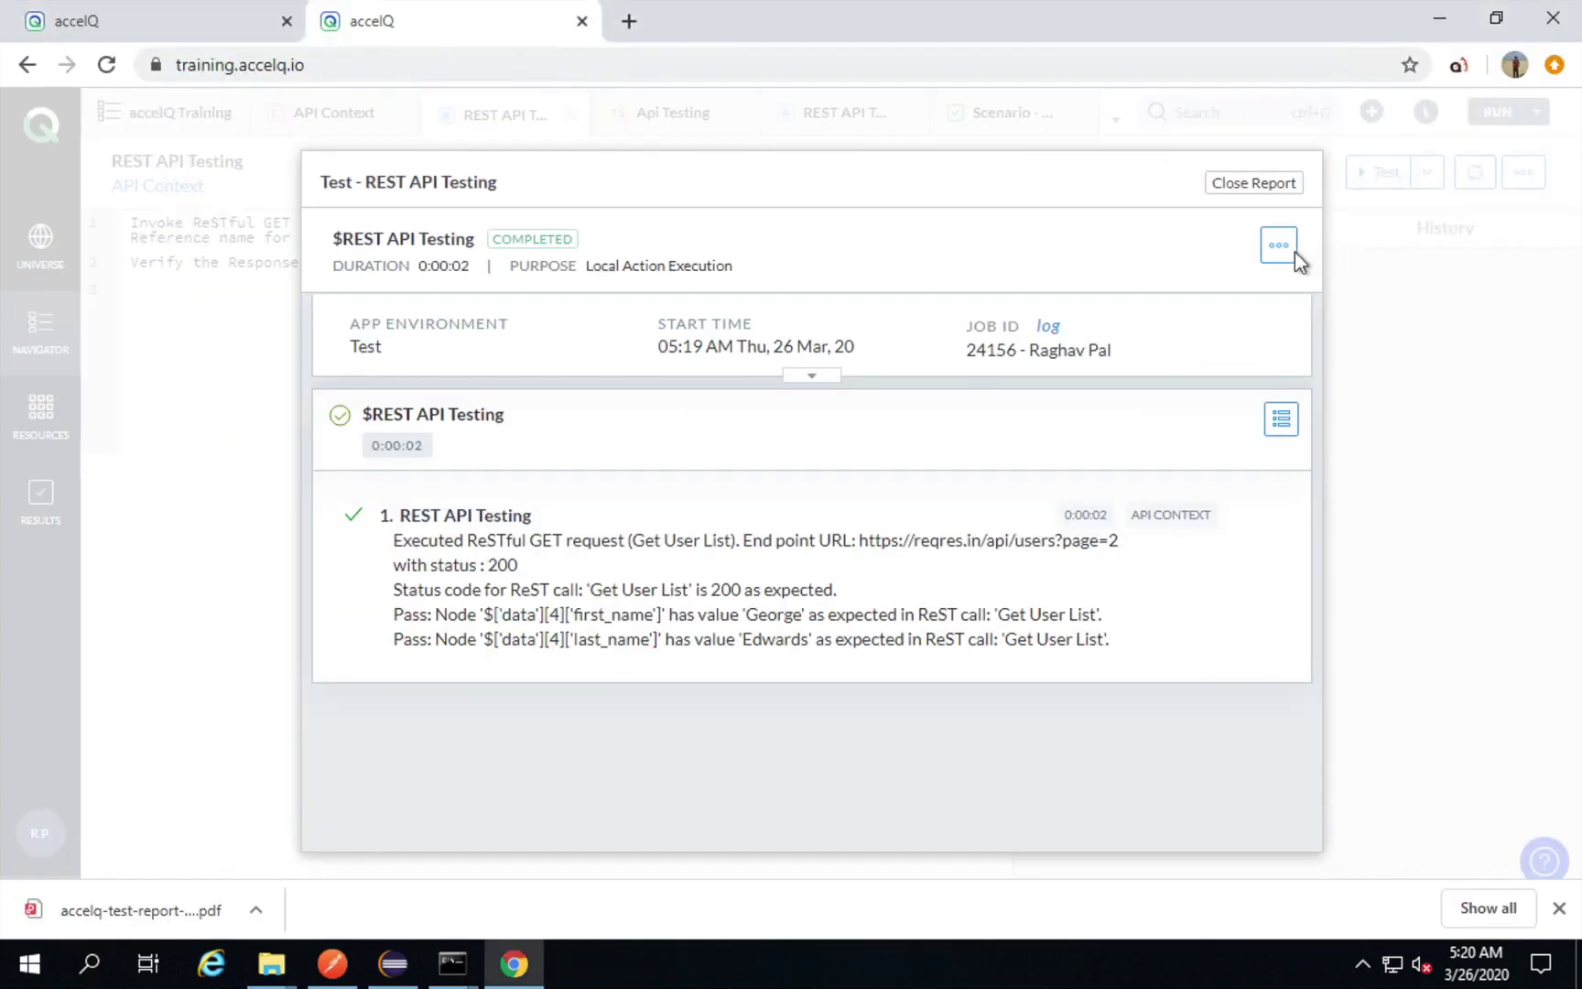
pyautogui.click(1266, 187)
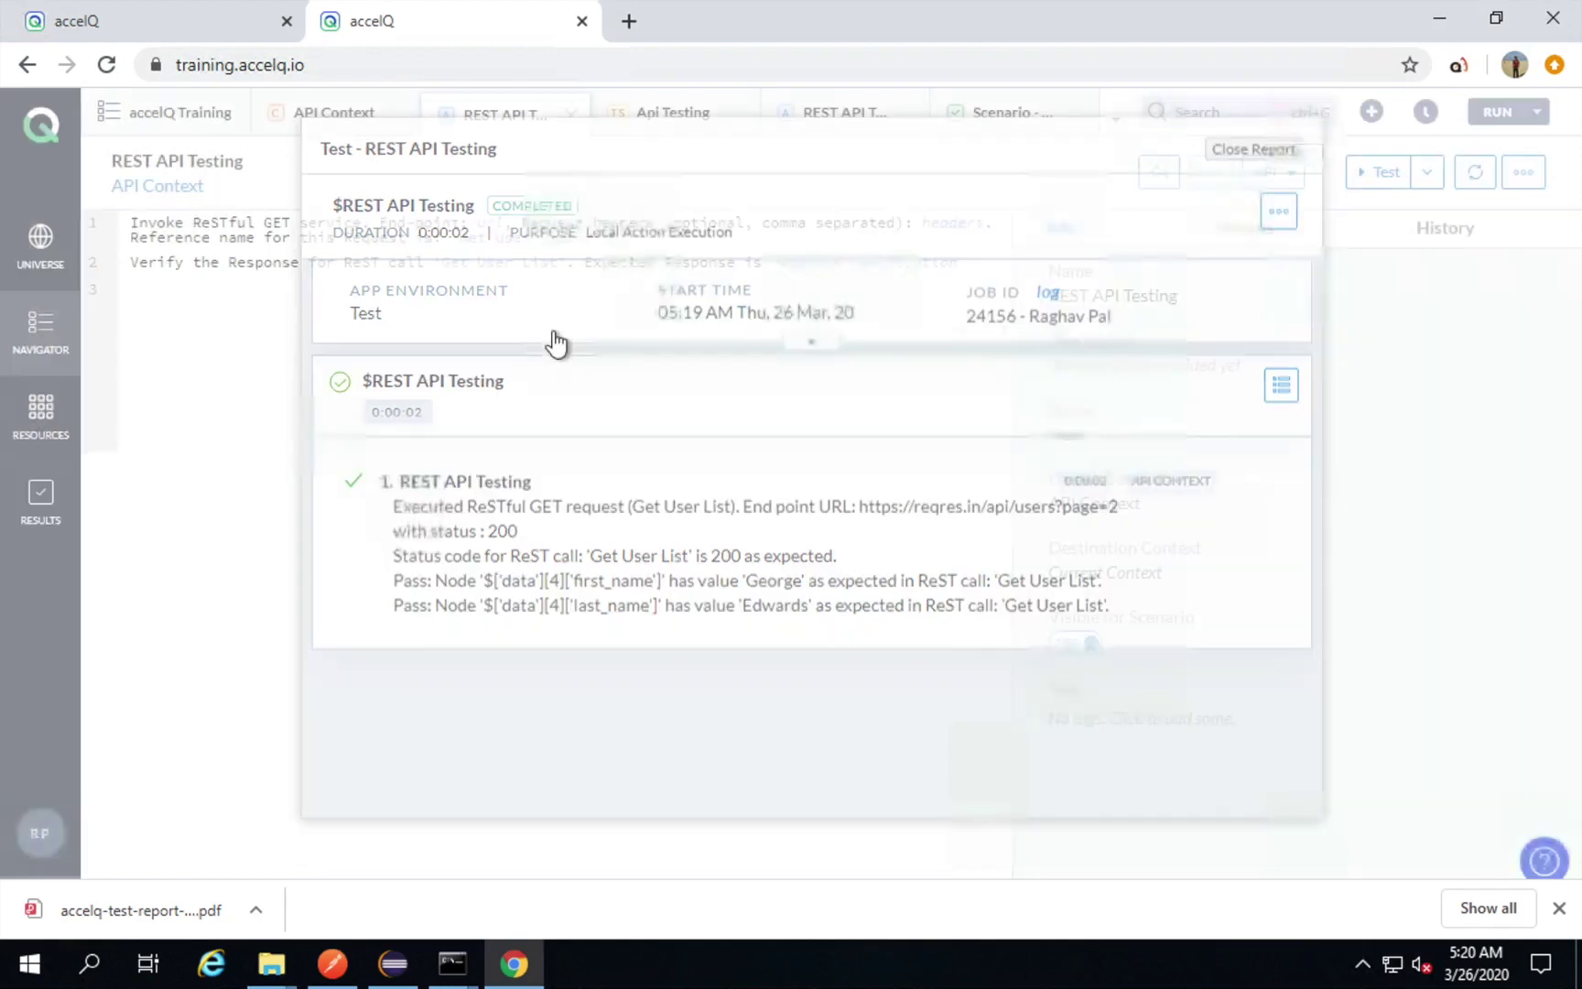
# In the response verification of the second statement, copy the JSON path of first_name under data [5].
pyautogui.click(274, 299)
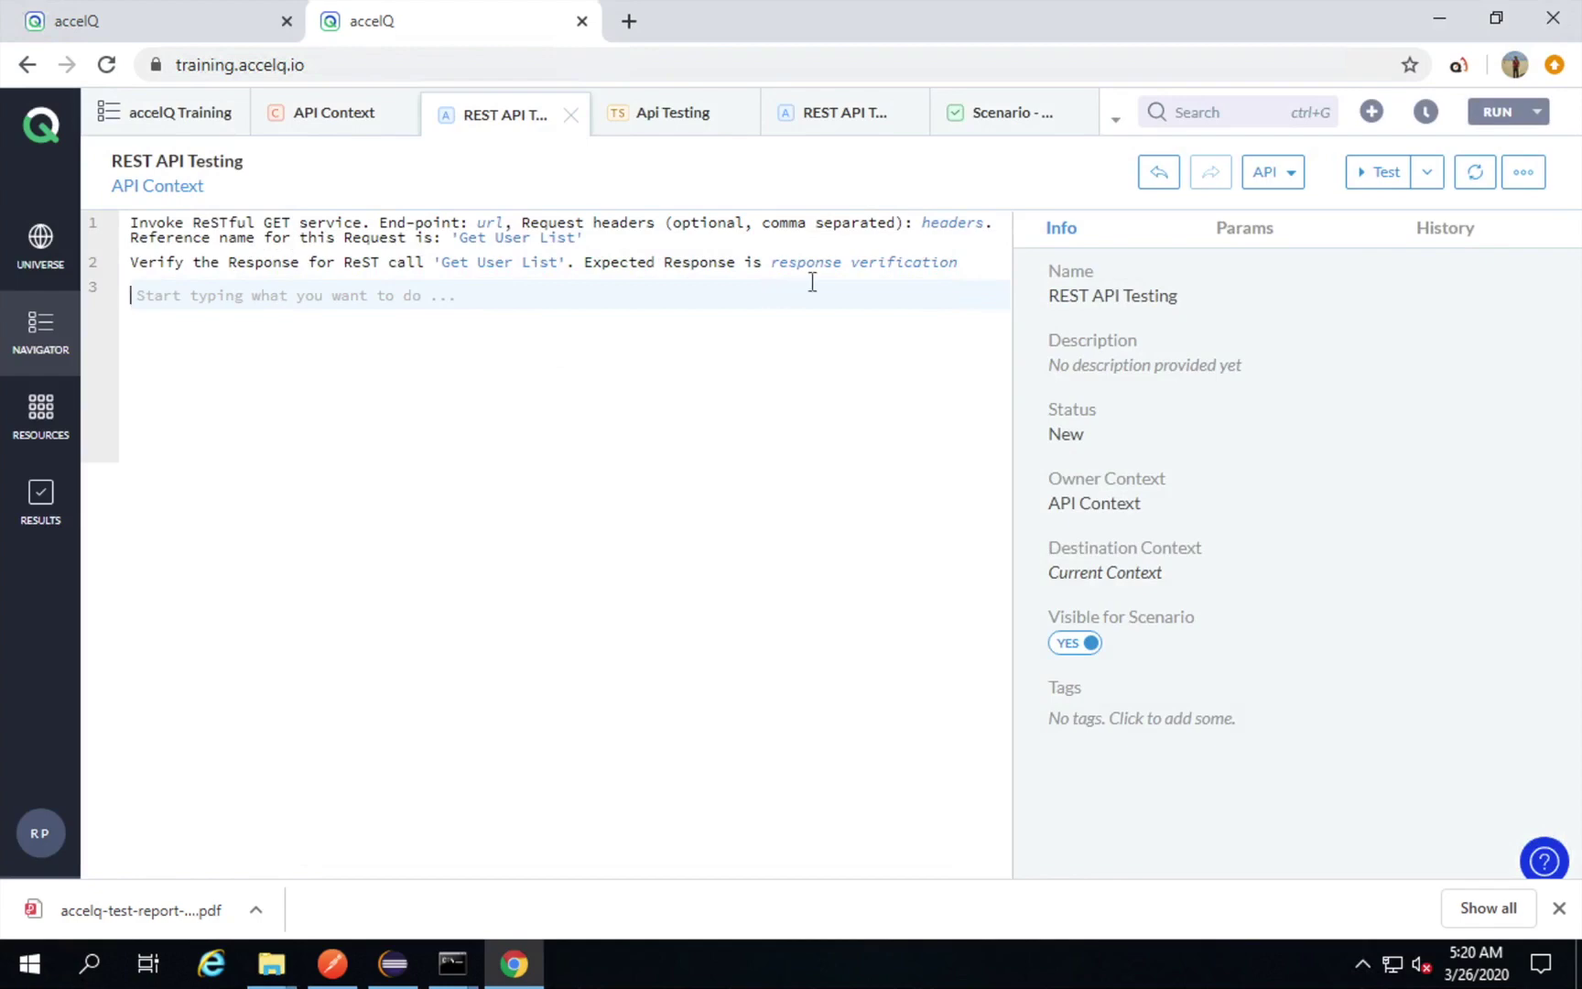
pyautogui.click(879, 270)
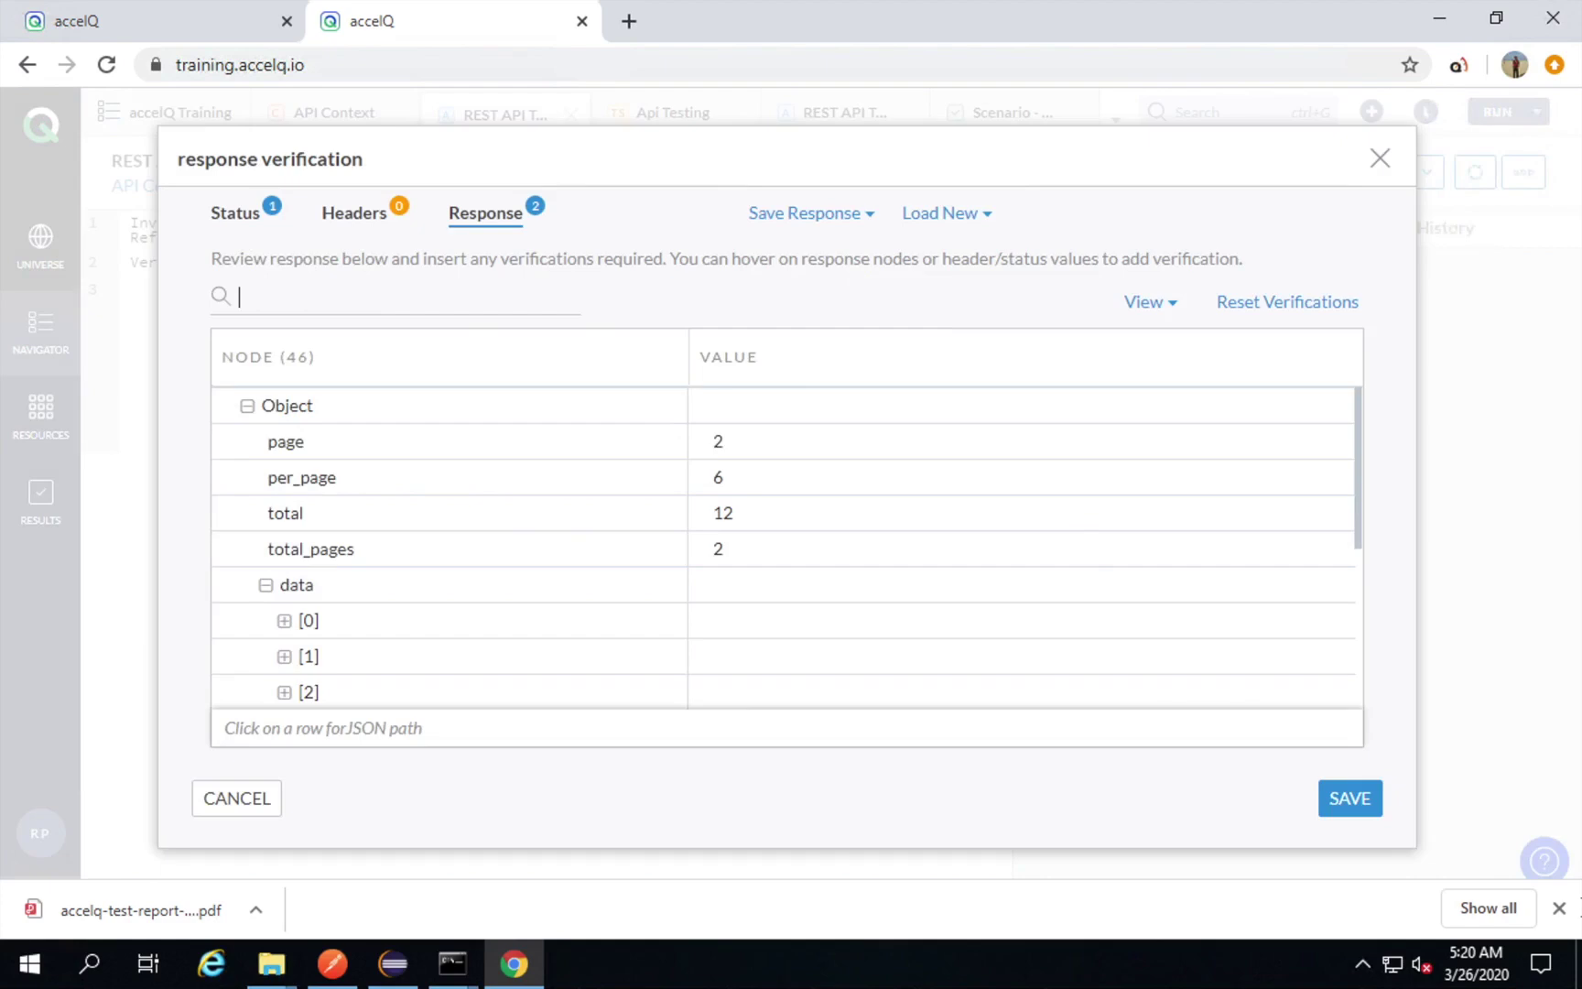
pyautogui.click(1559, 908)
pyautogui.scroll(-1, 378, 554)
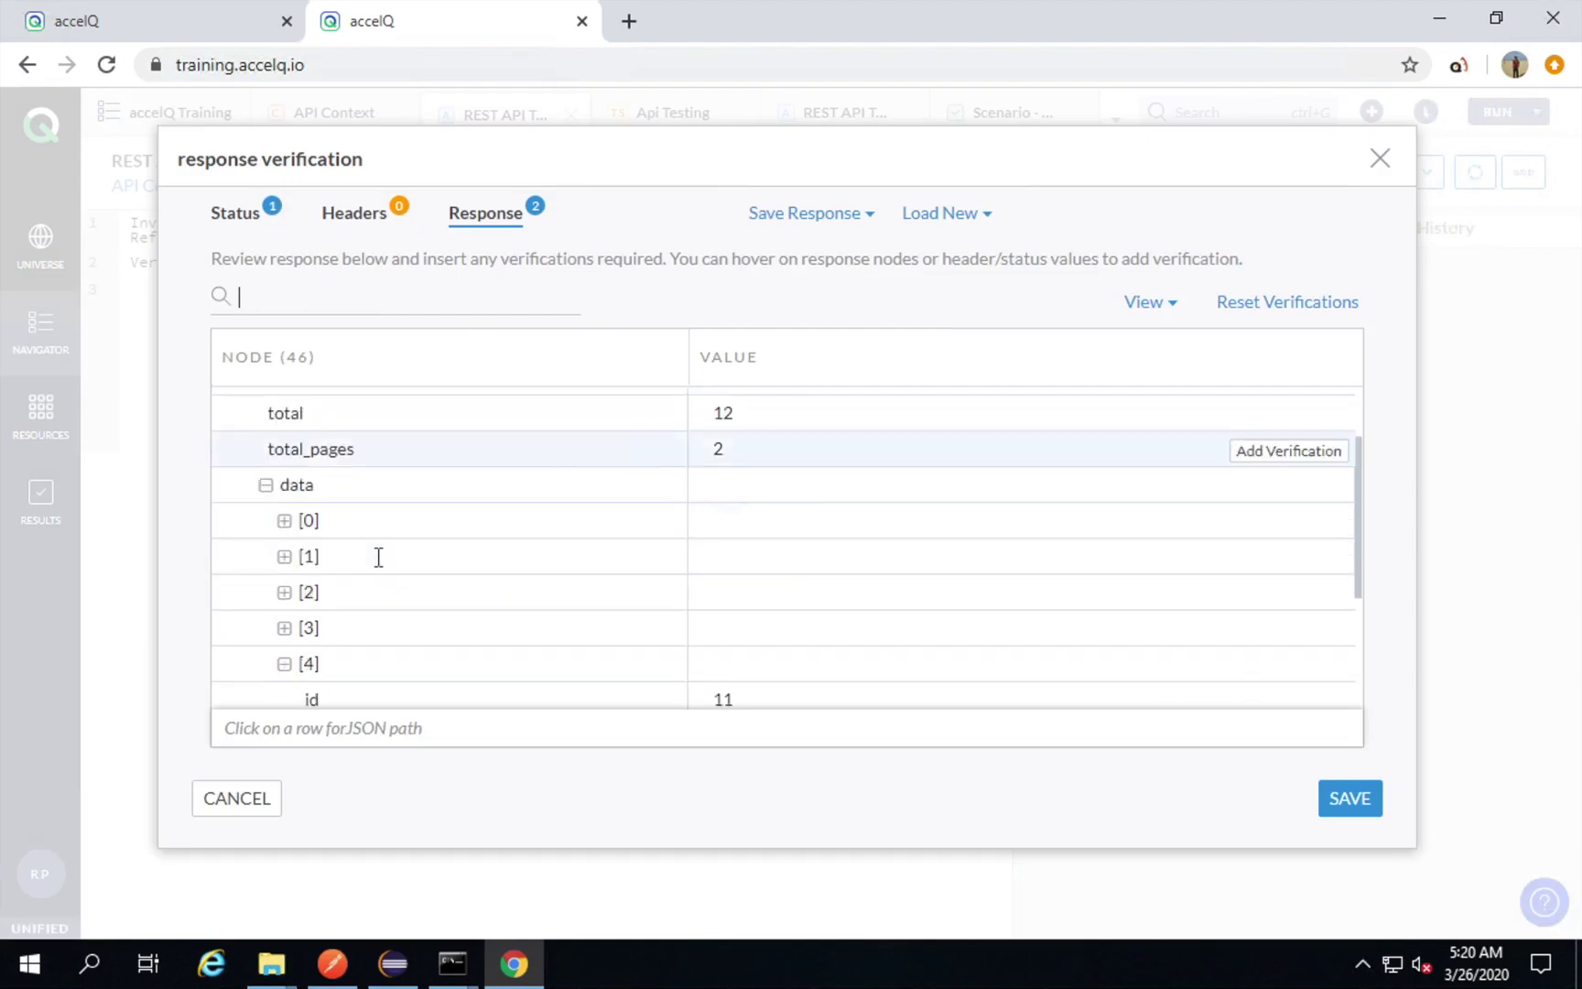
pyautogui.scroll(-2, 378, 557)
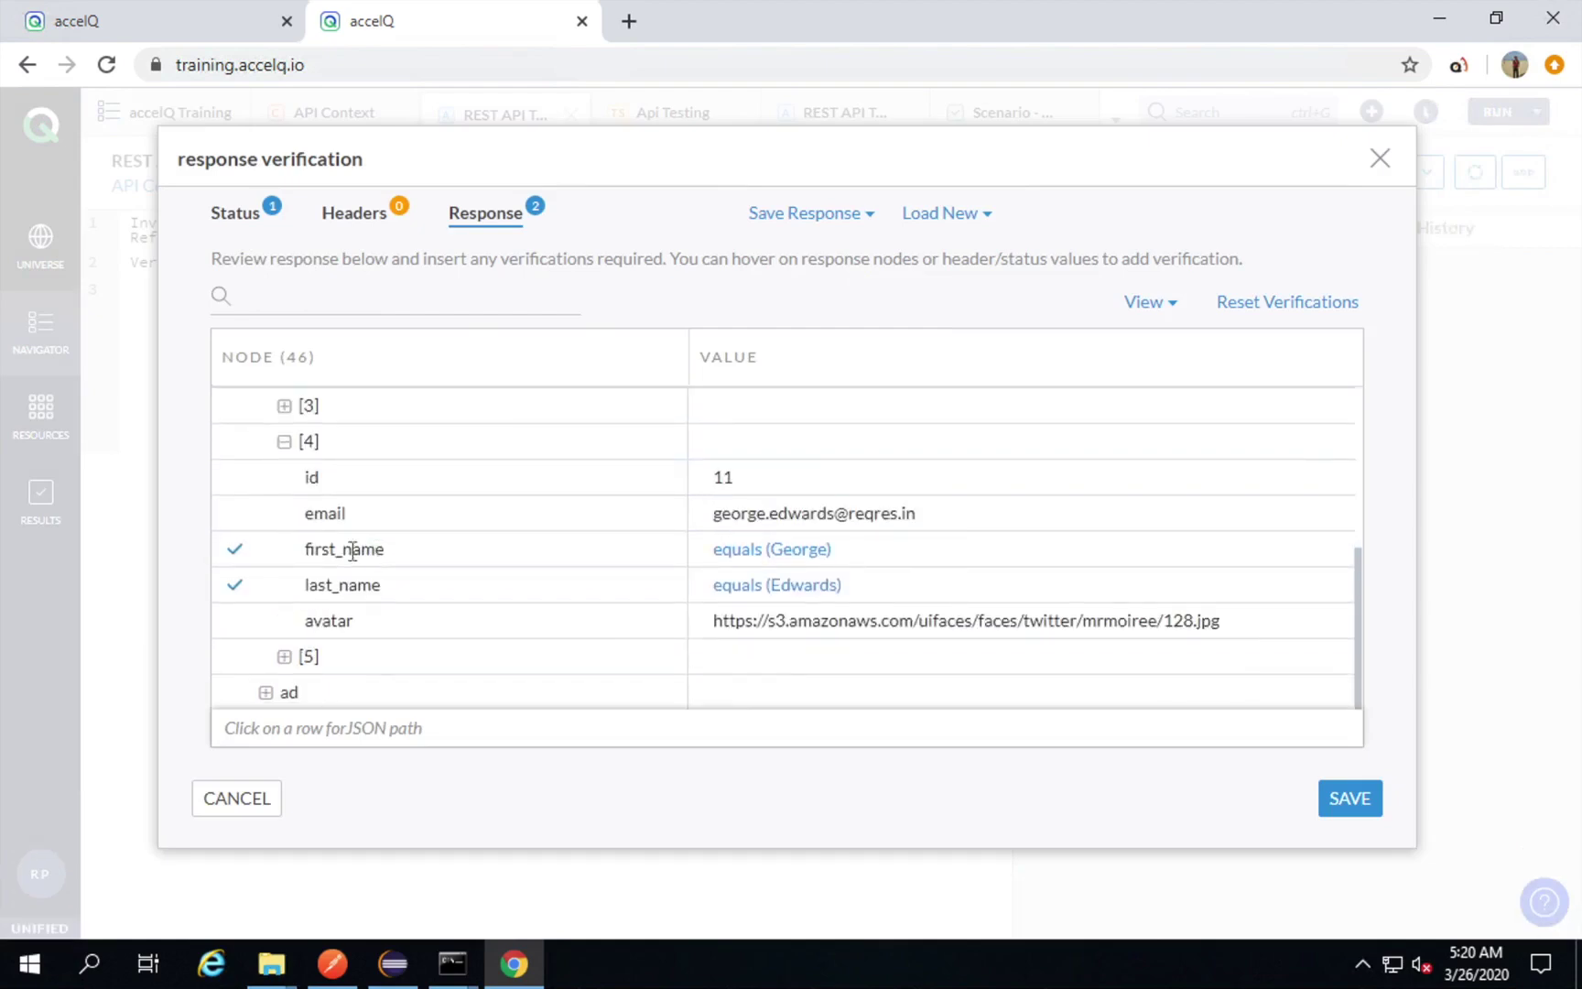
pyautogui.click(283, 656)
pyautogui.scroll(-2, 433, 617)
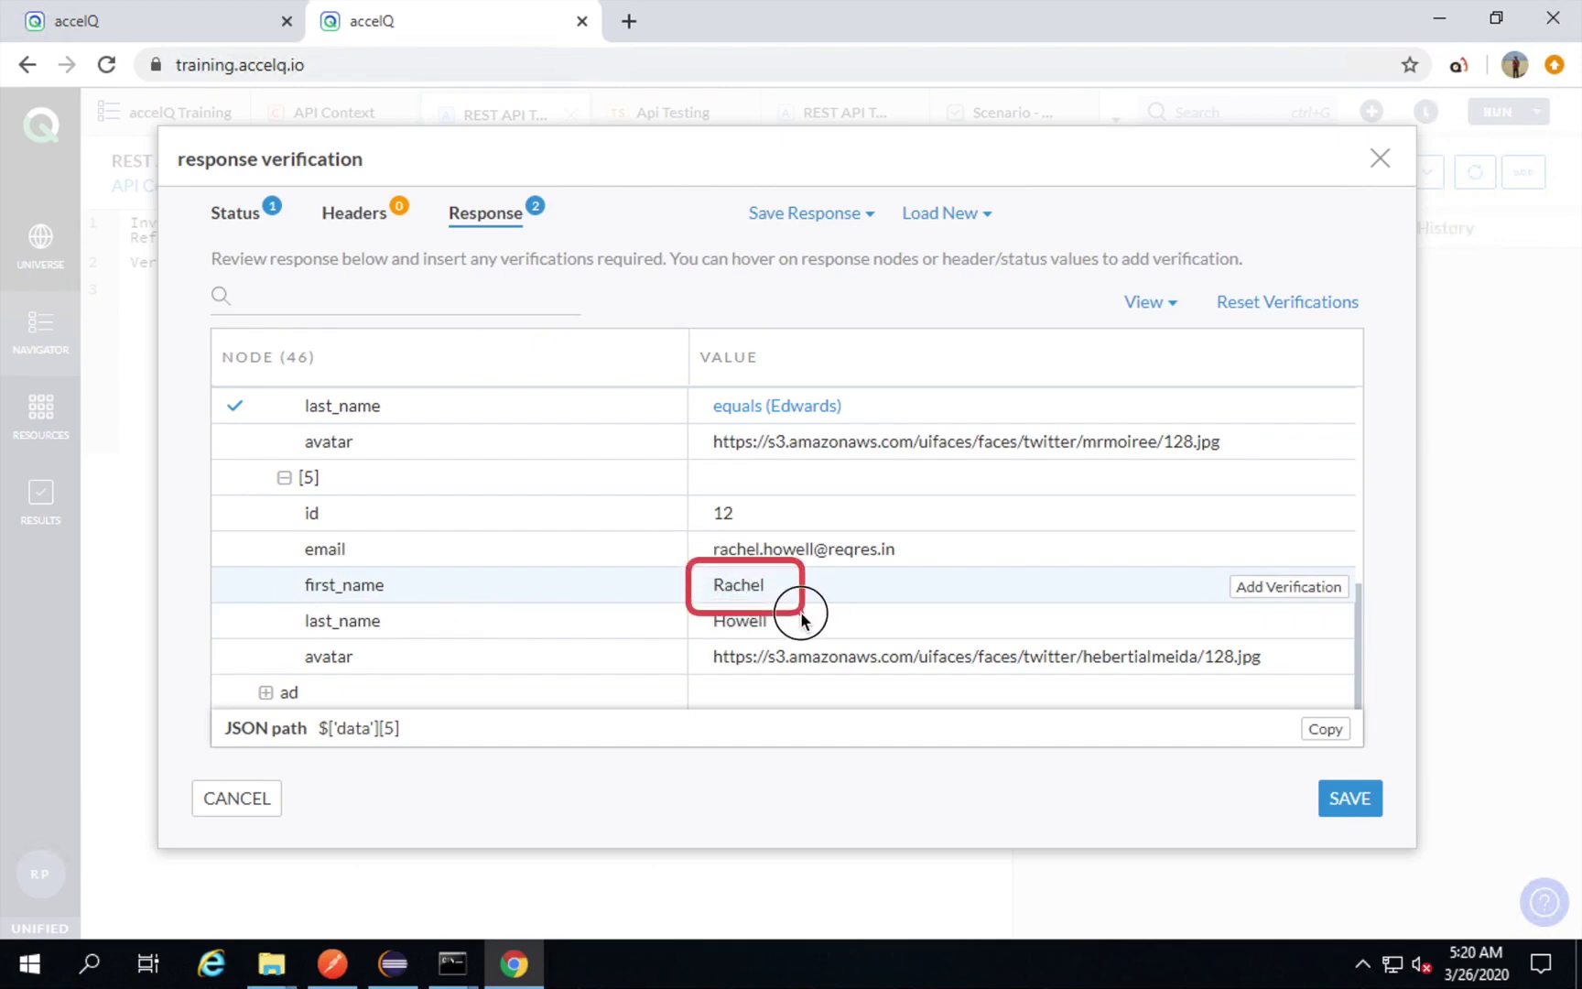
pyautogui.click(860, 585)
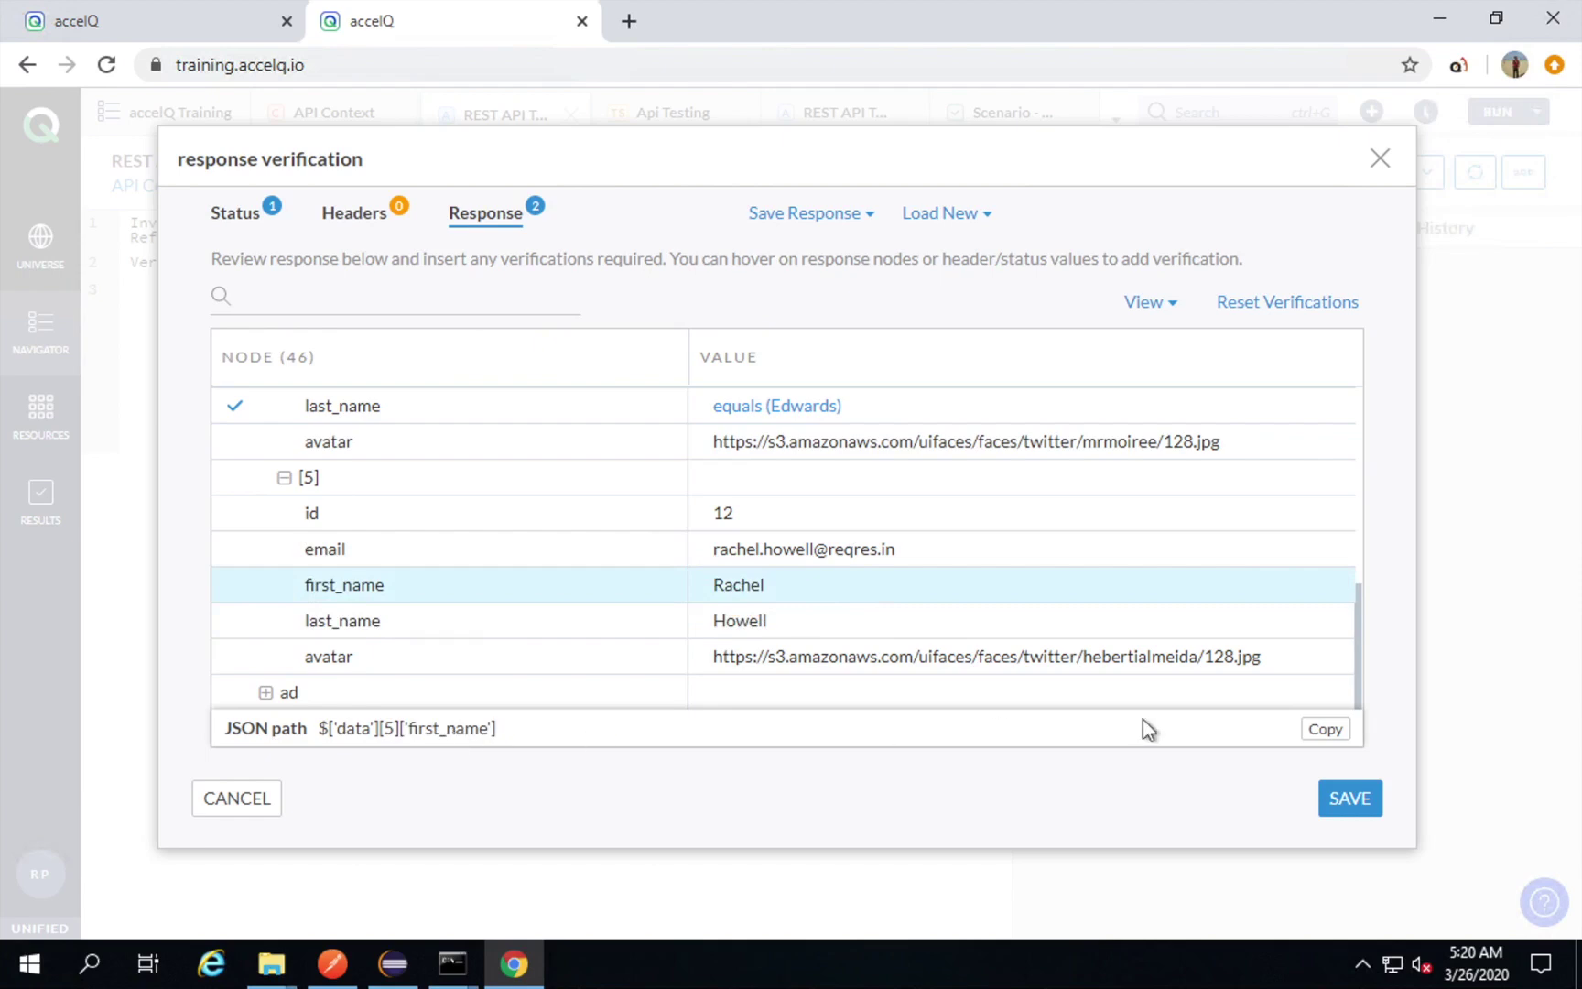
pyautogui.click(1324, 730)
pyautogui.click(1379, 159)
# Search for "get node" on line 3 of the action and insert the Get Node From ReST Response command.
pyautogui.click(416, 299)
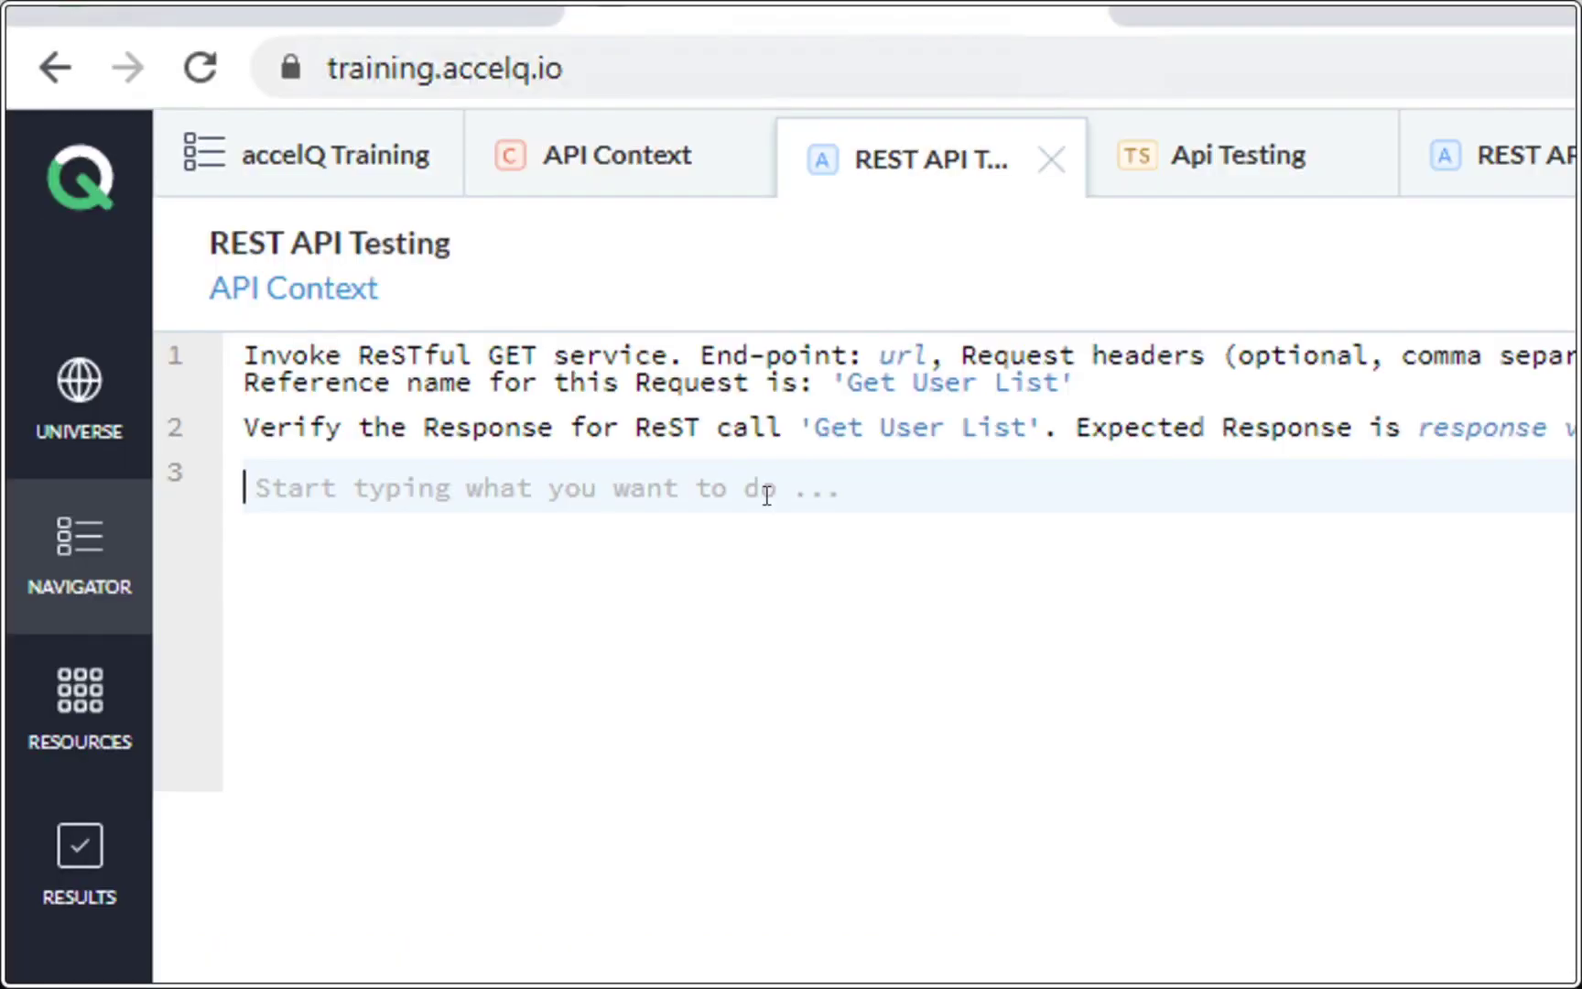
pyautogui.write('get')
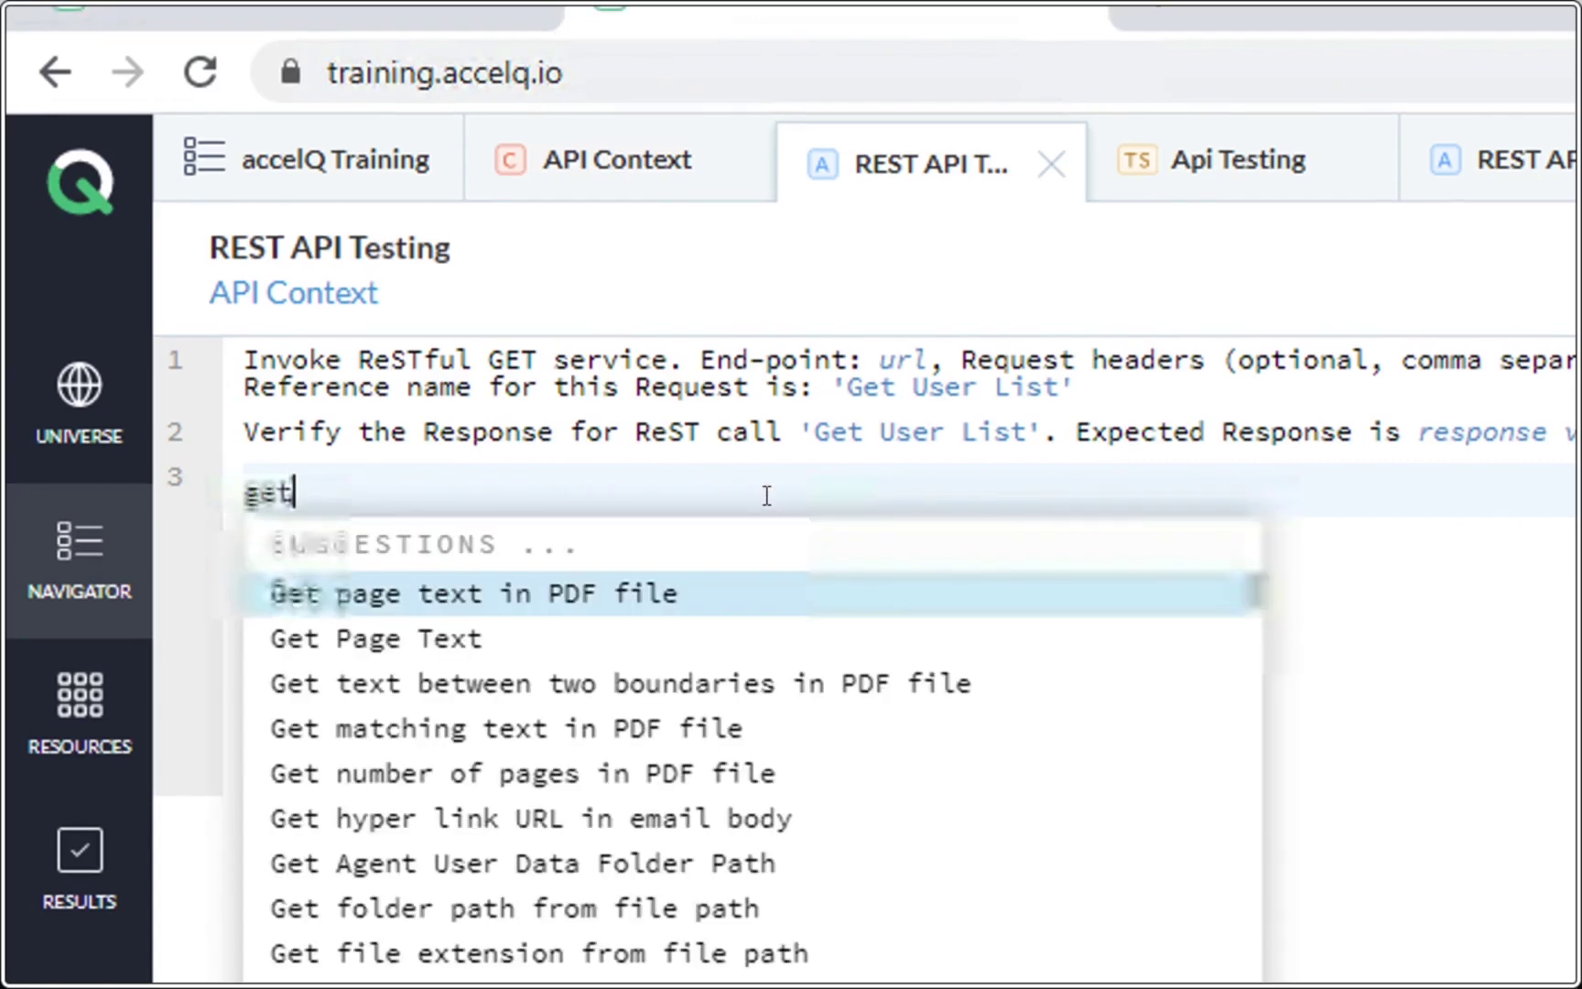
pyautogui.write(' node')
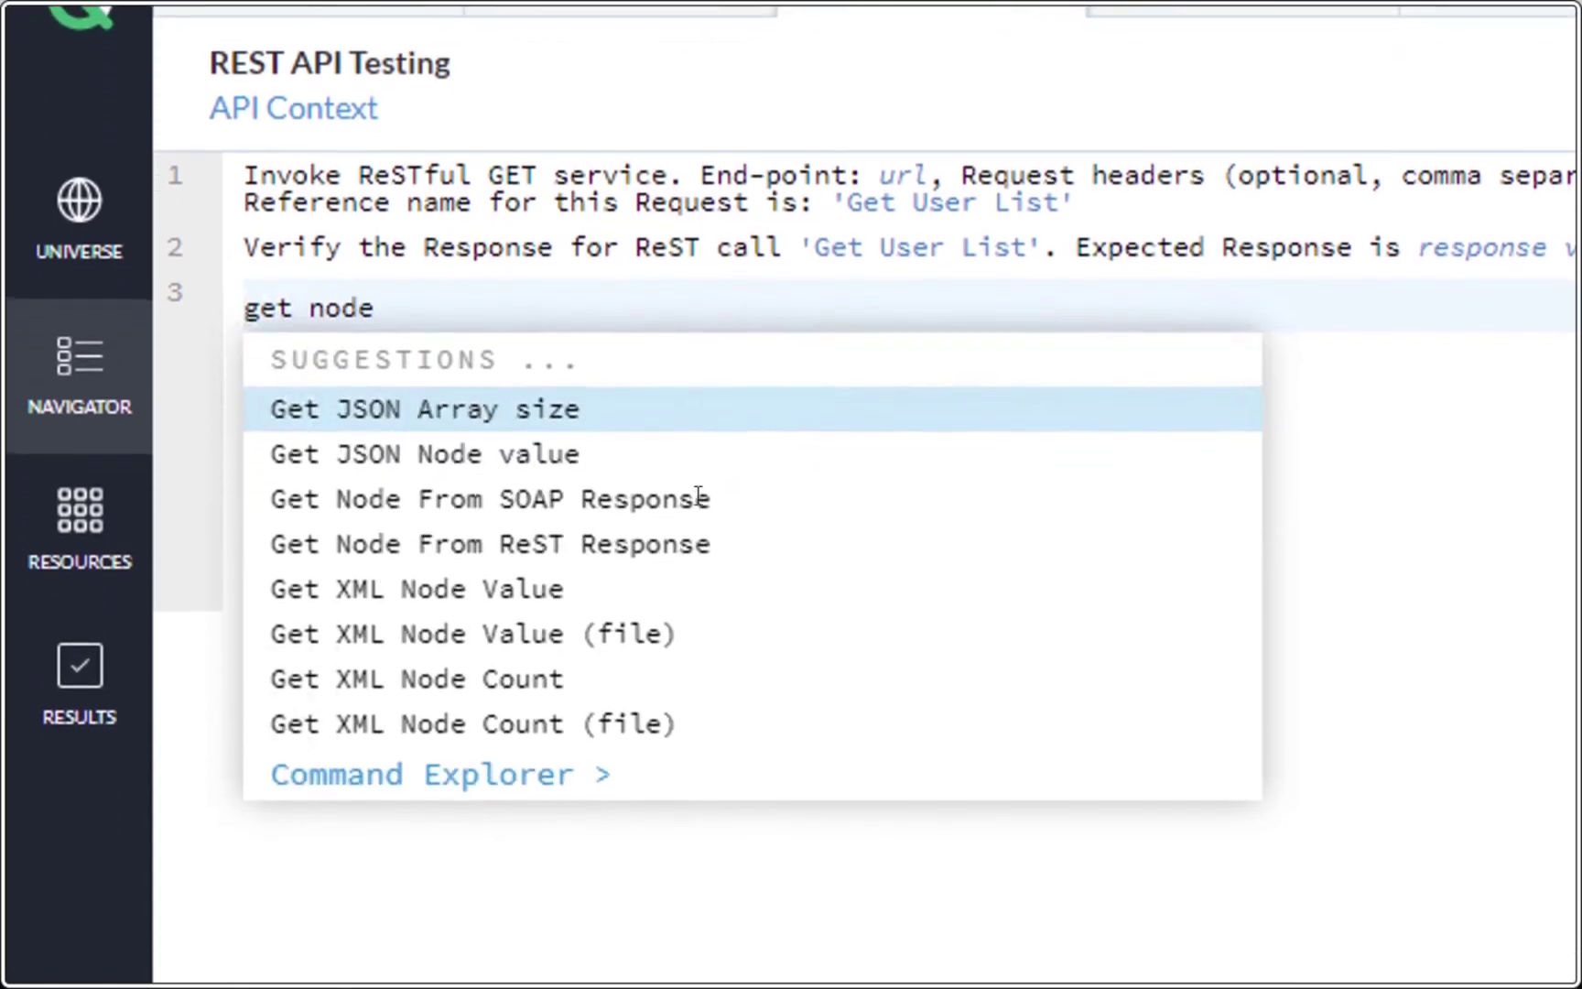
pyautogui.press('Down')
pyautogui.press('Down')
pyautogui.press('Down')
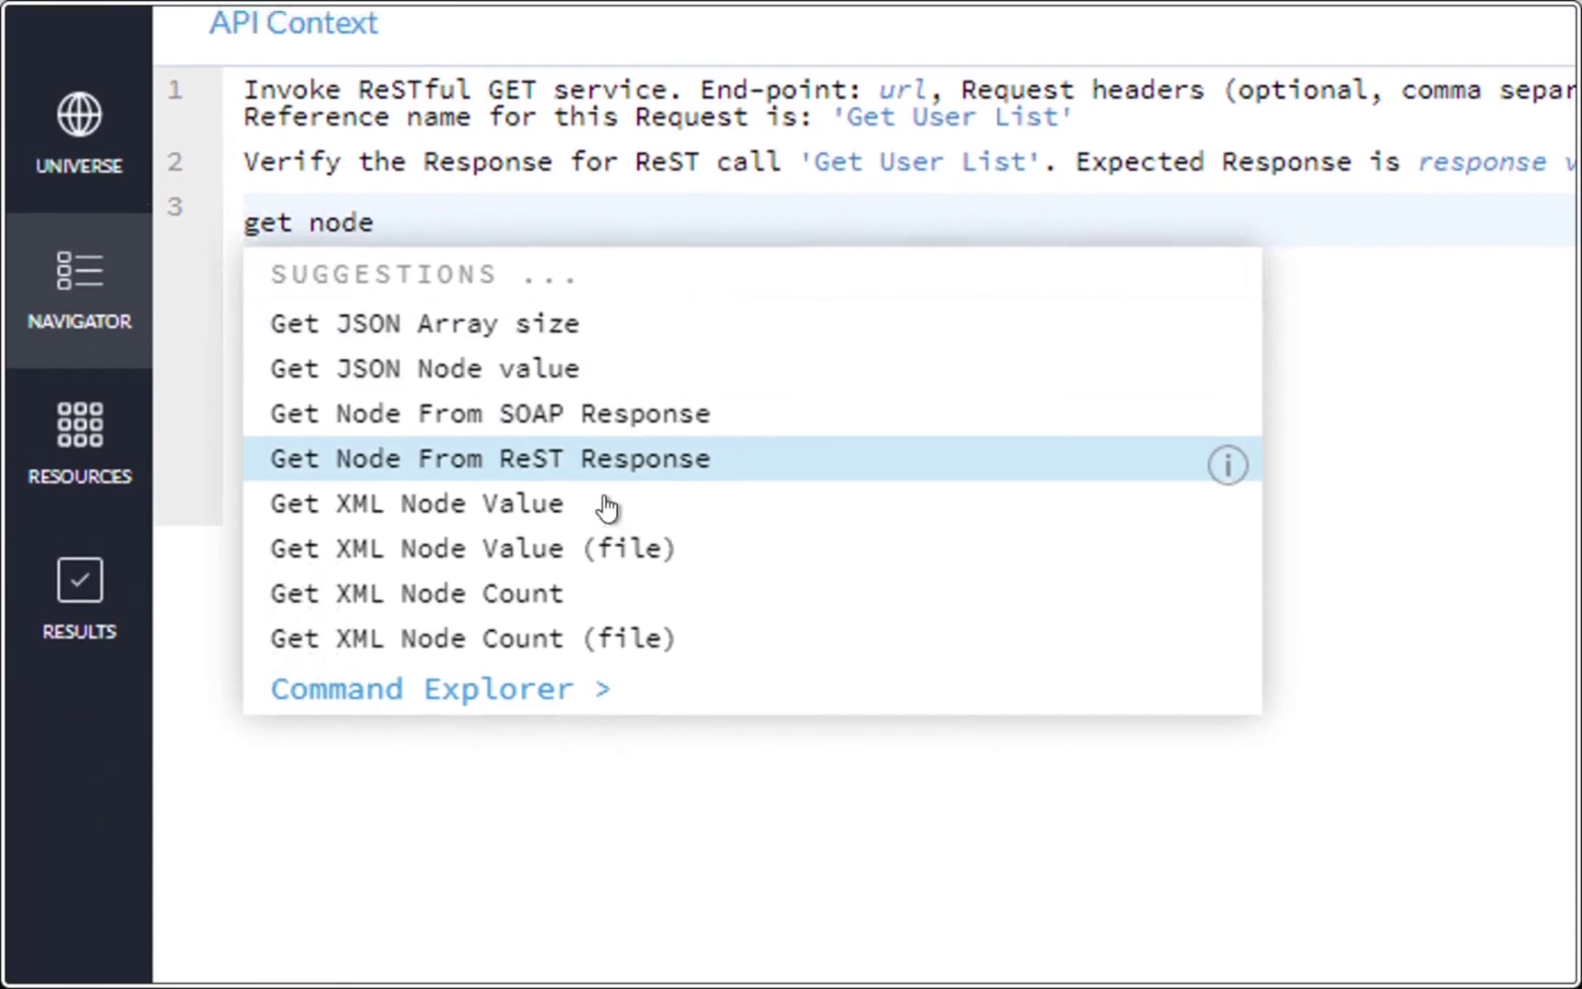
pyautogui.press('Down')
pyautogui.press('Up')
pyautogui.press('Up')
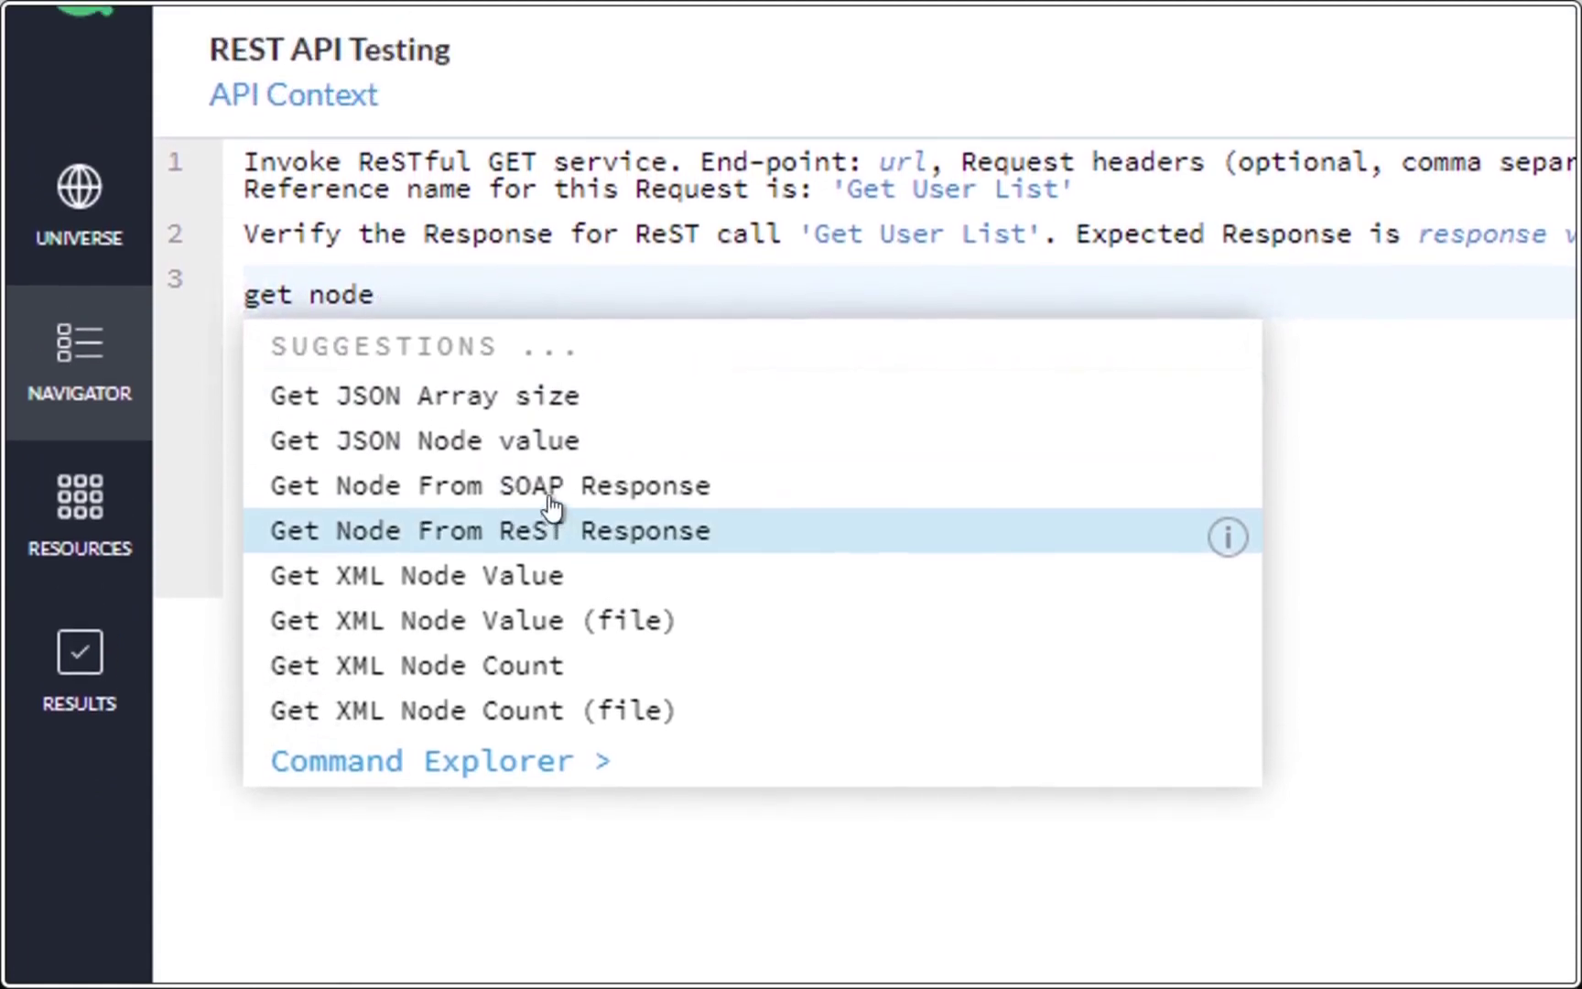
pyautogui.scroll(-1, 553, 506)
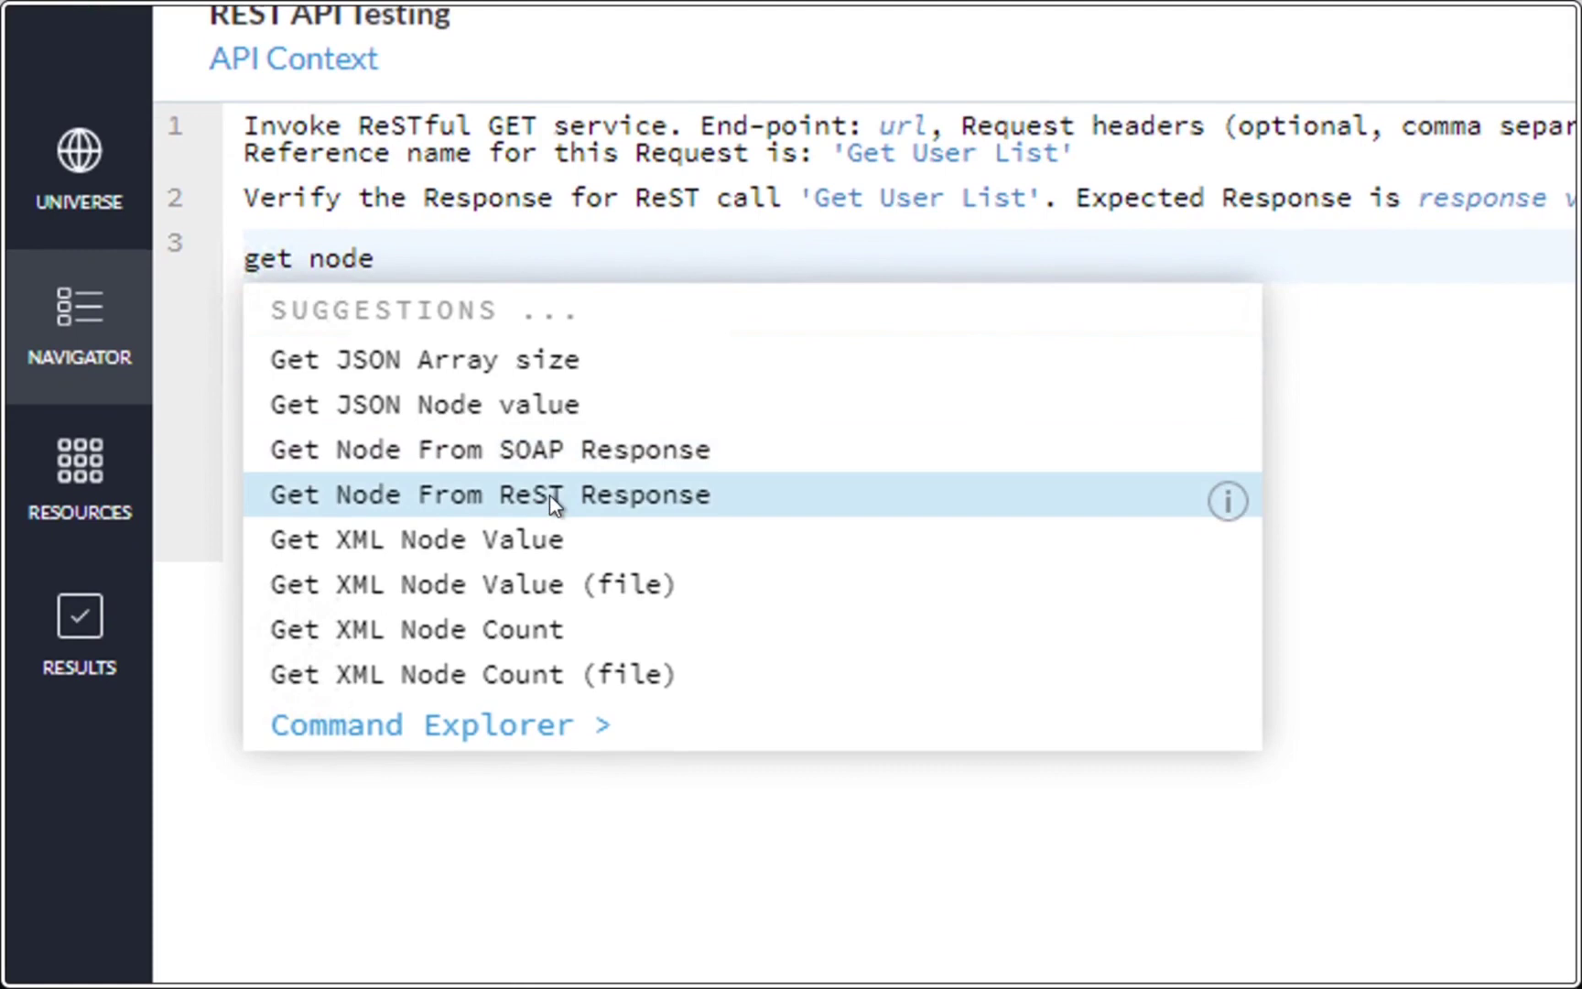
pyautogui.click(549, 495)
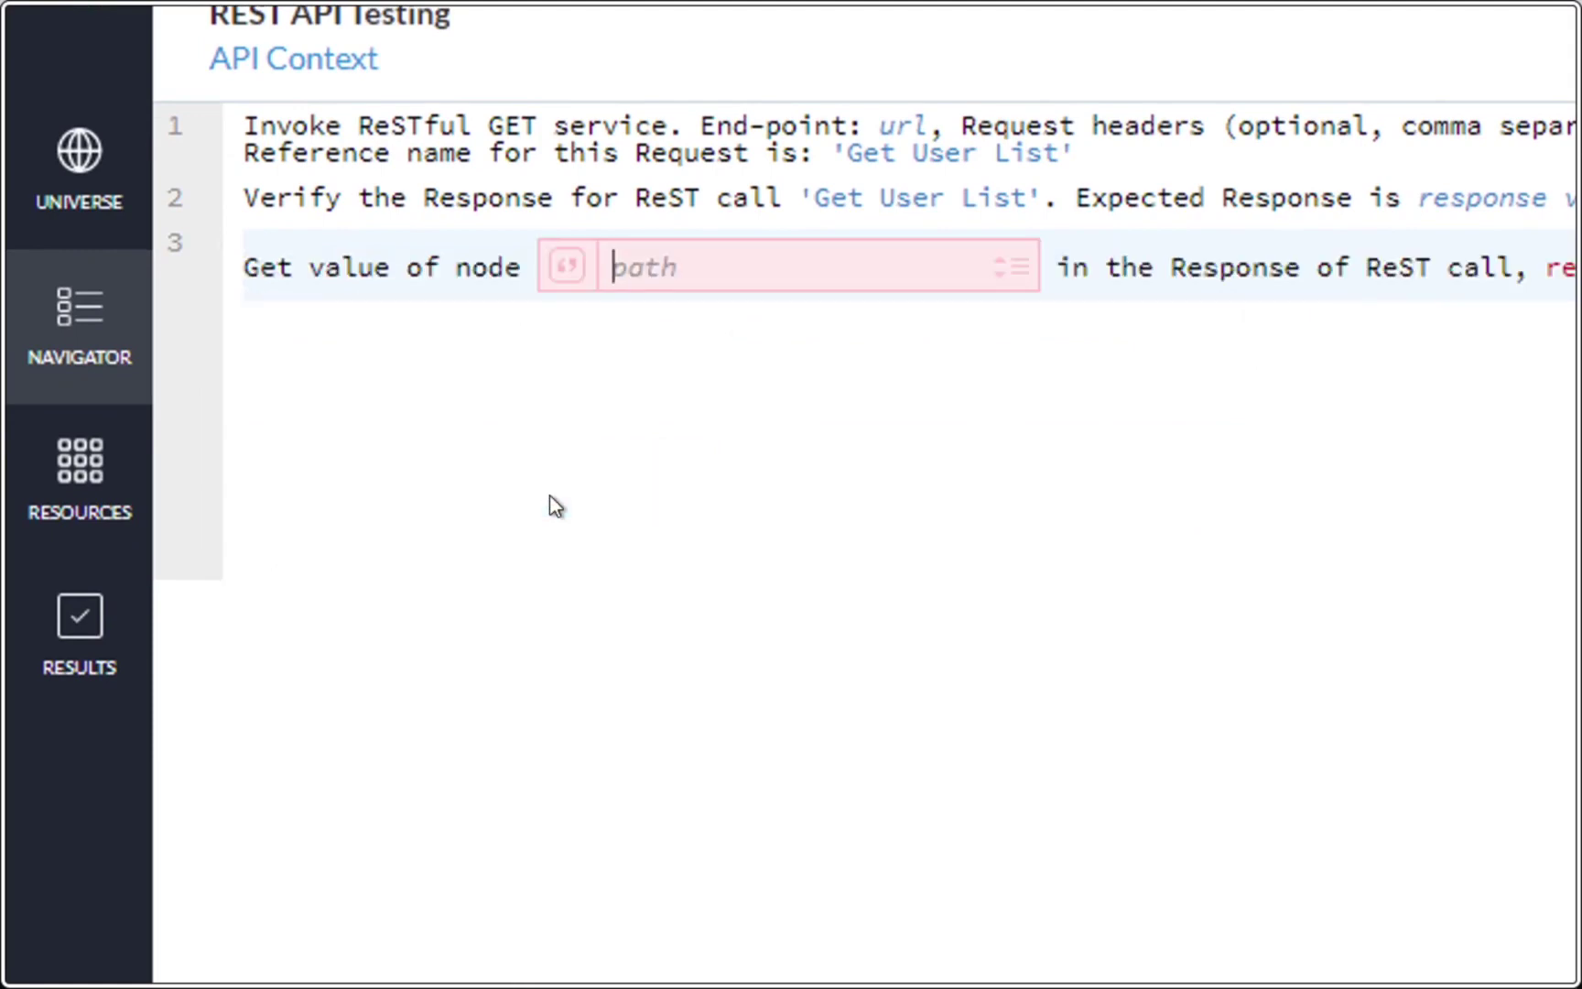
# Set the node path to the copied $['data'][5]['first_name'] and the ReST call reference name to Get User List.
pyautogui.hotkey('ctrl', 'v')
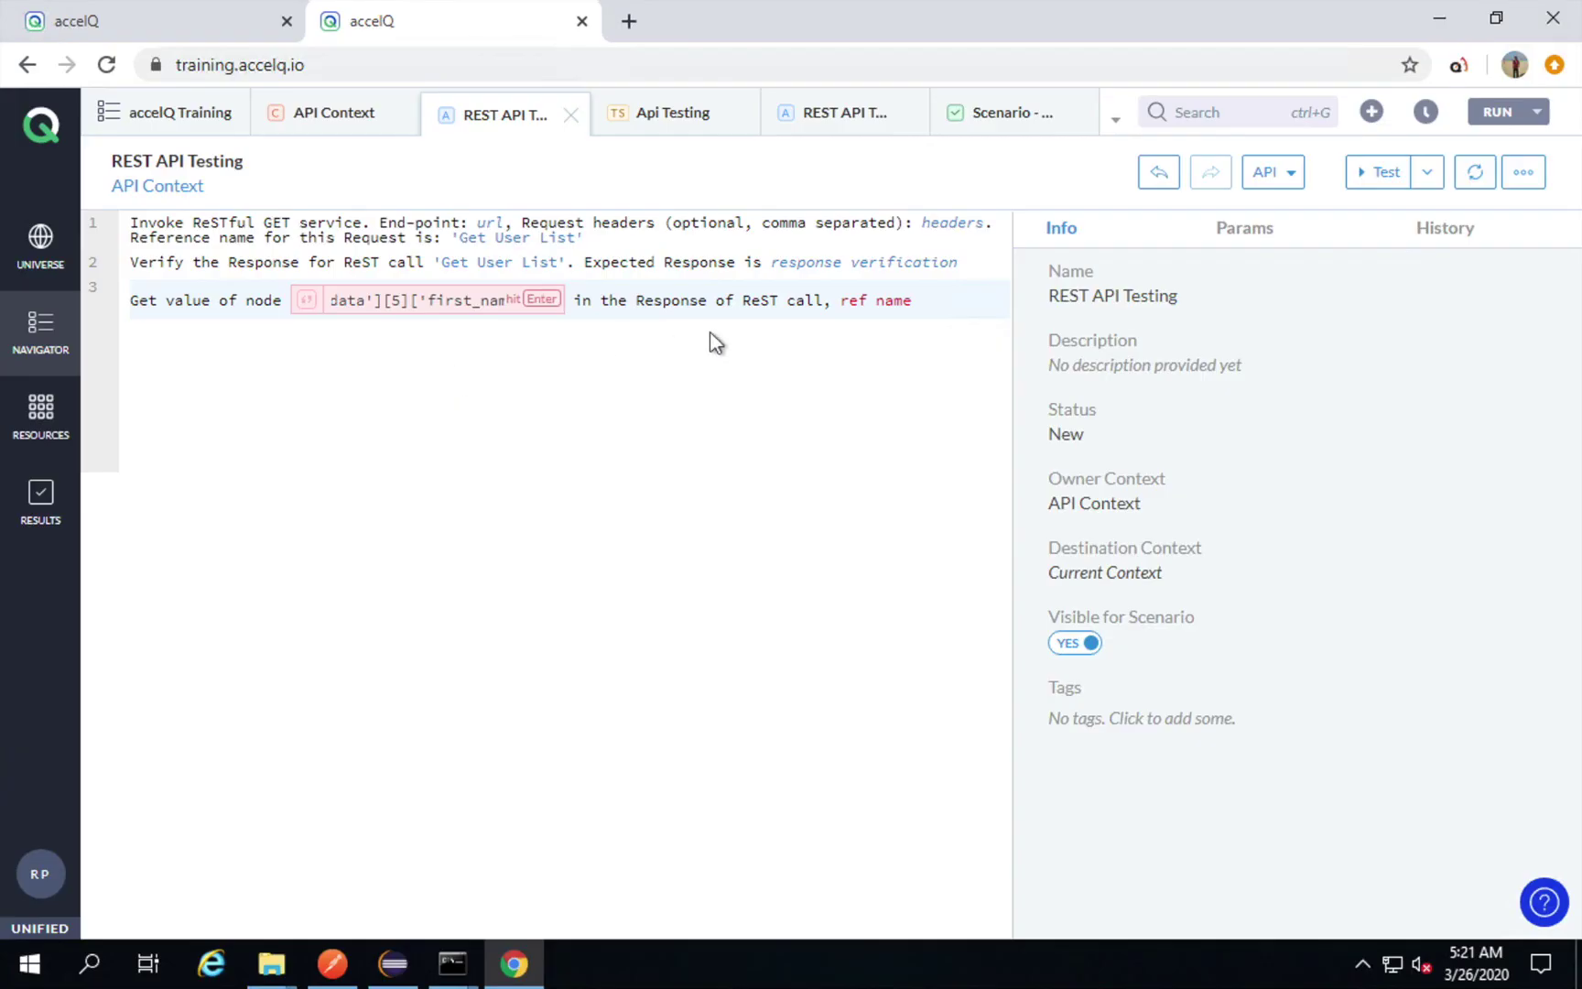
pyautogui.press('Return')
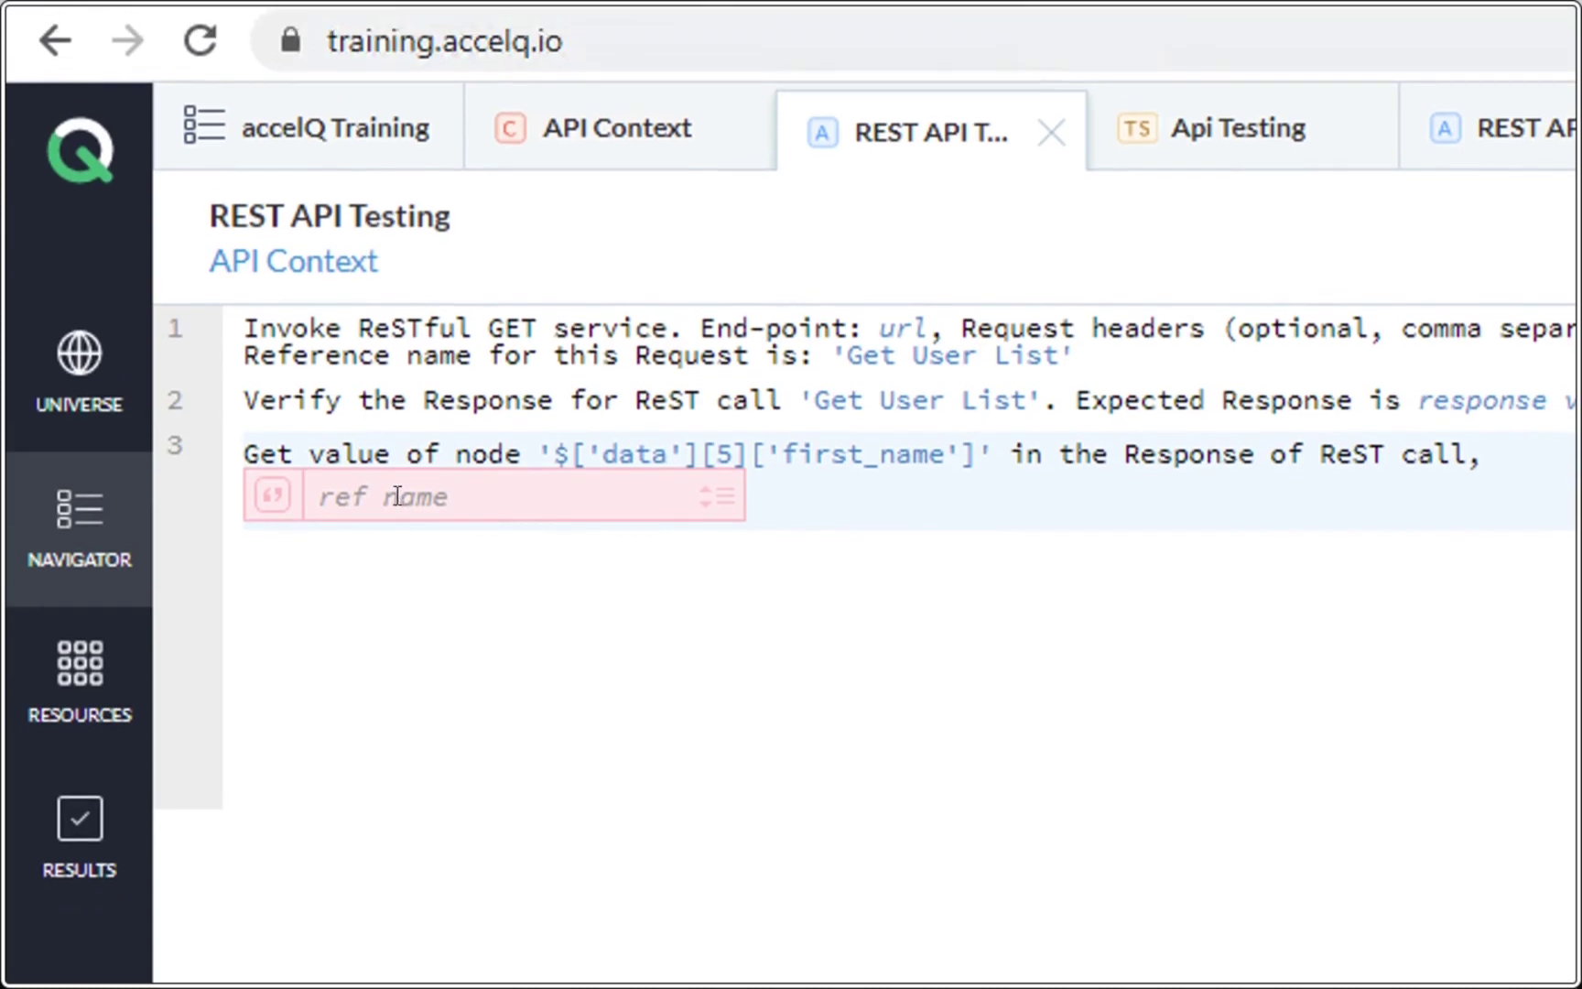
pyautogui.write('Get User List')
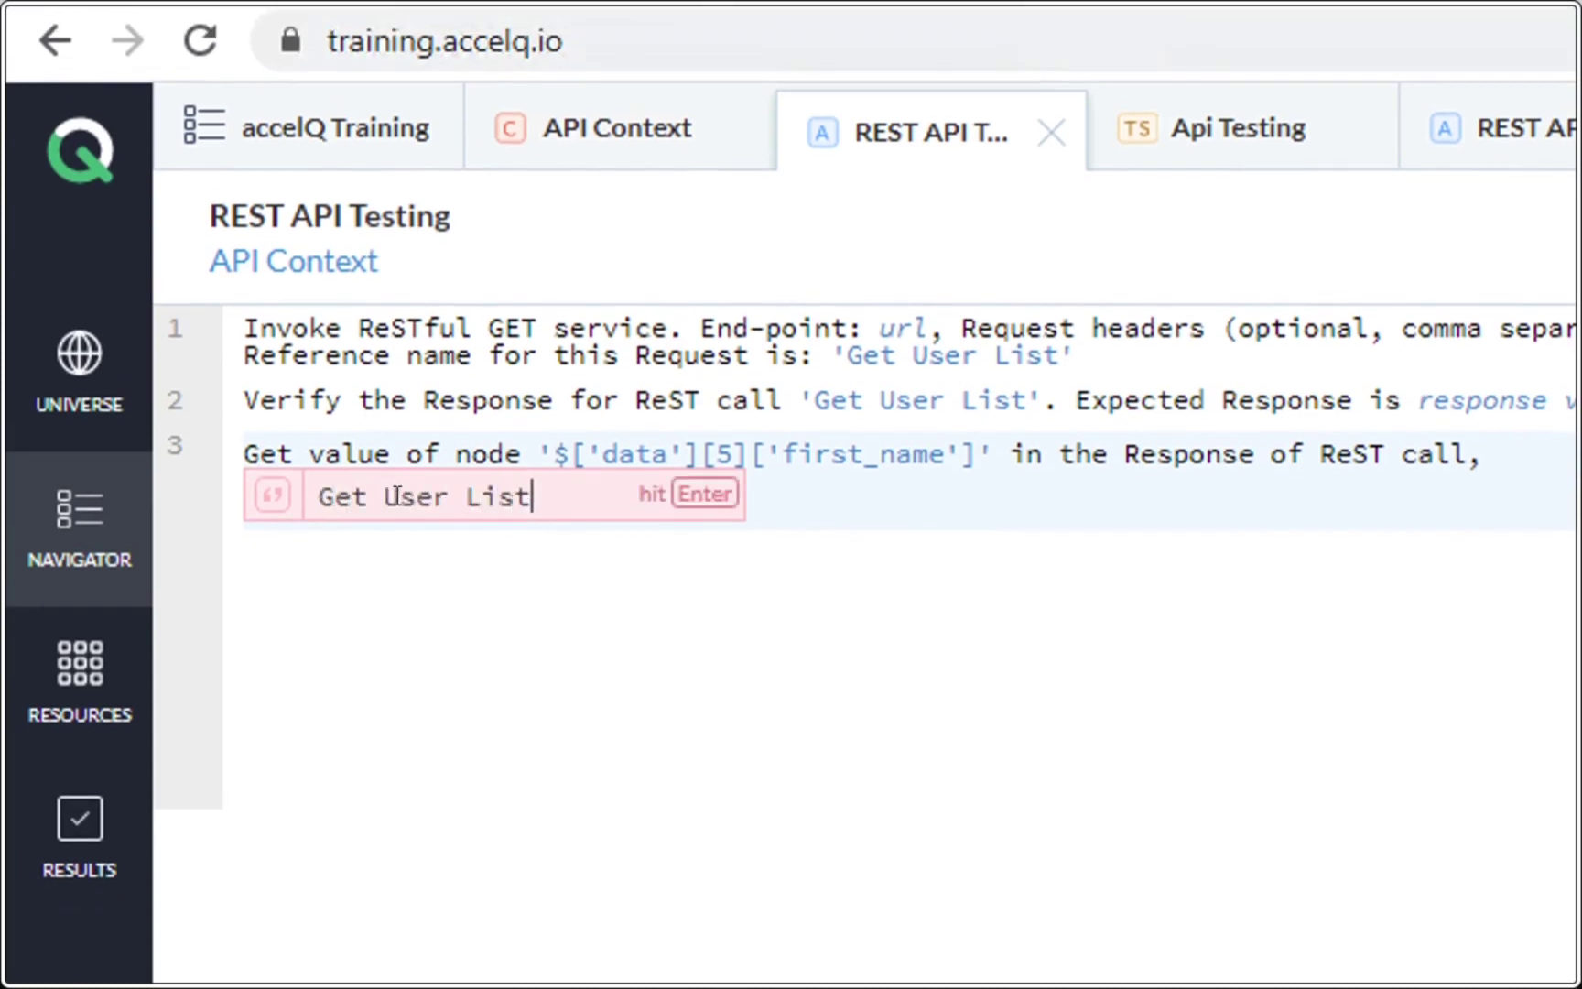
pyautogui.press('Return')
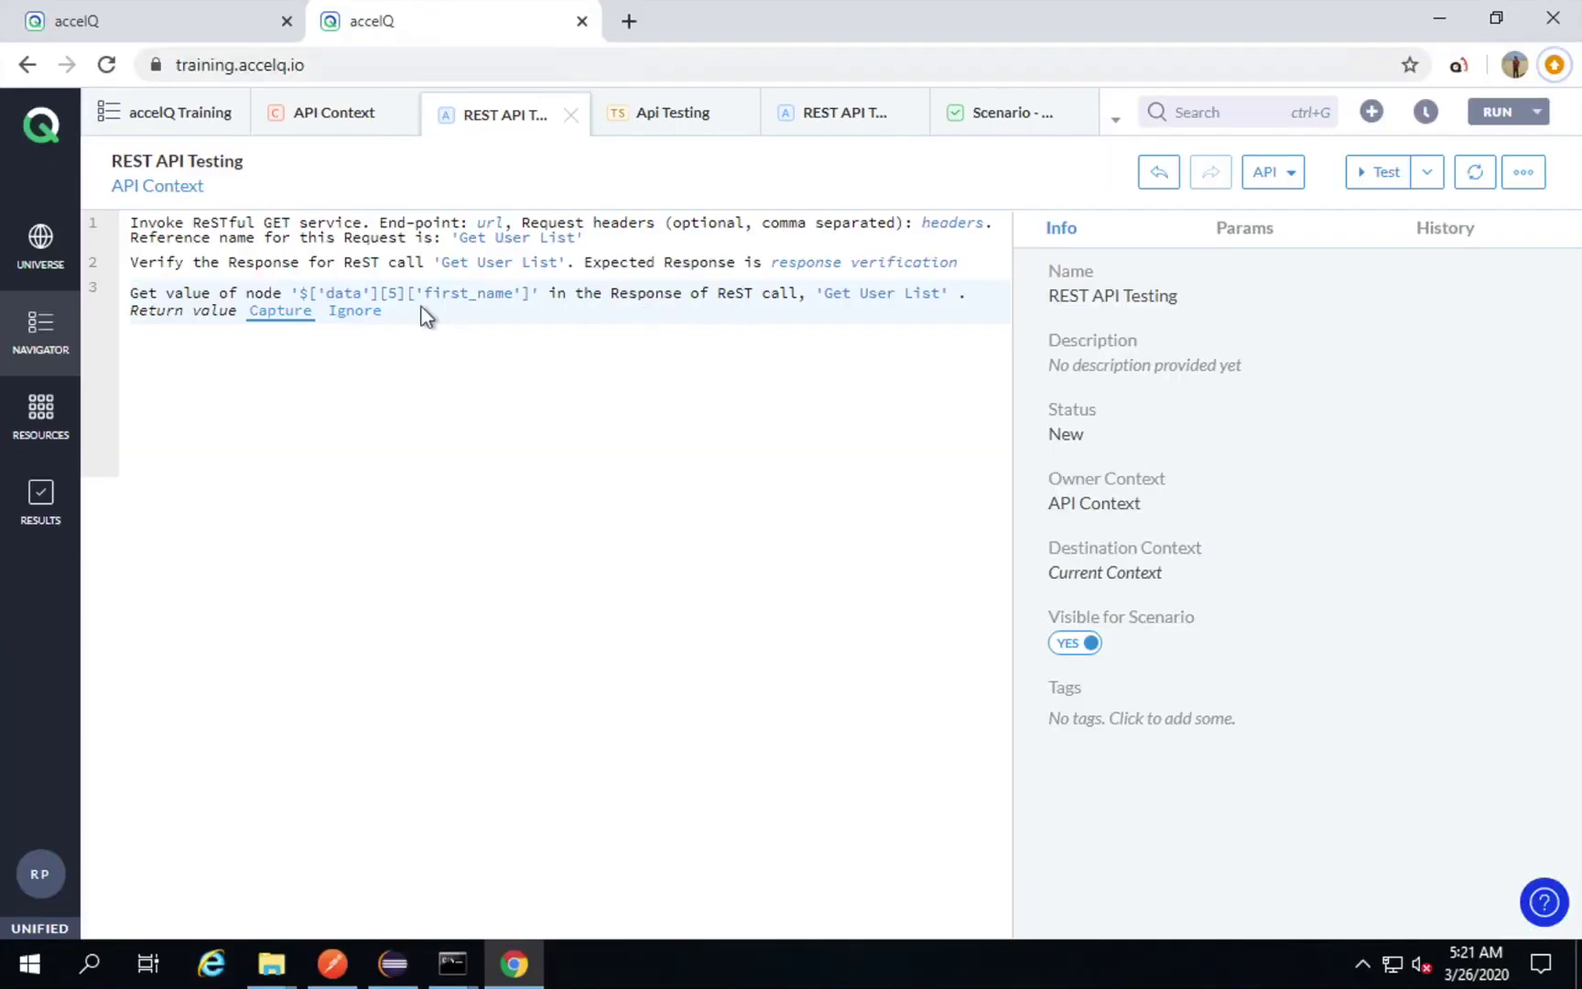
# Store the retrieved node value in a new action output named first_name and show the action's output parameters.
pyautogui.click(279, 313)
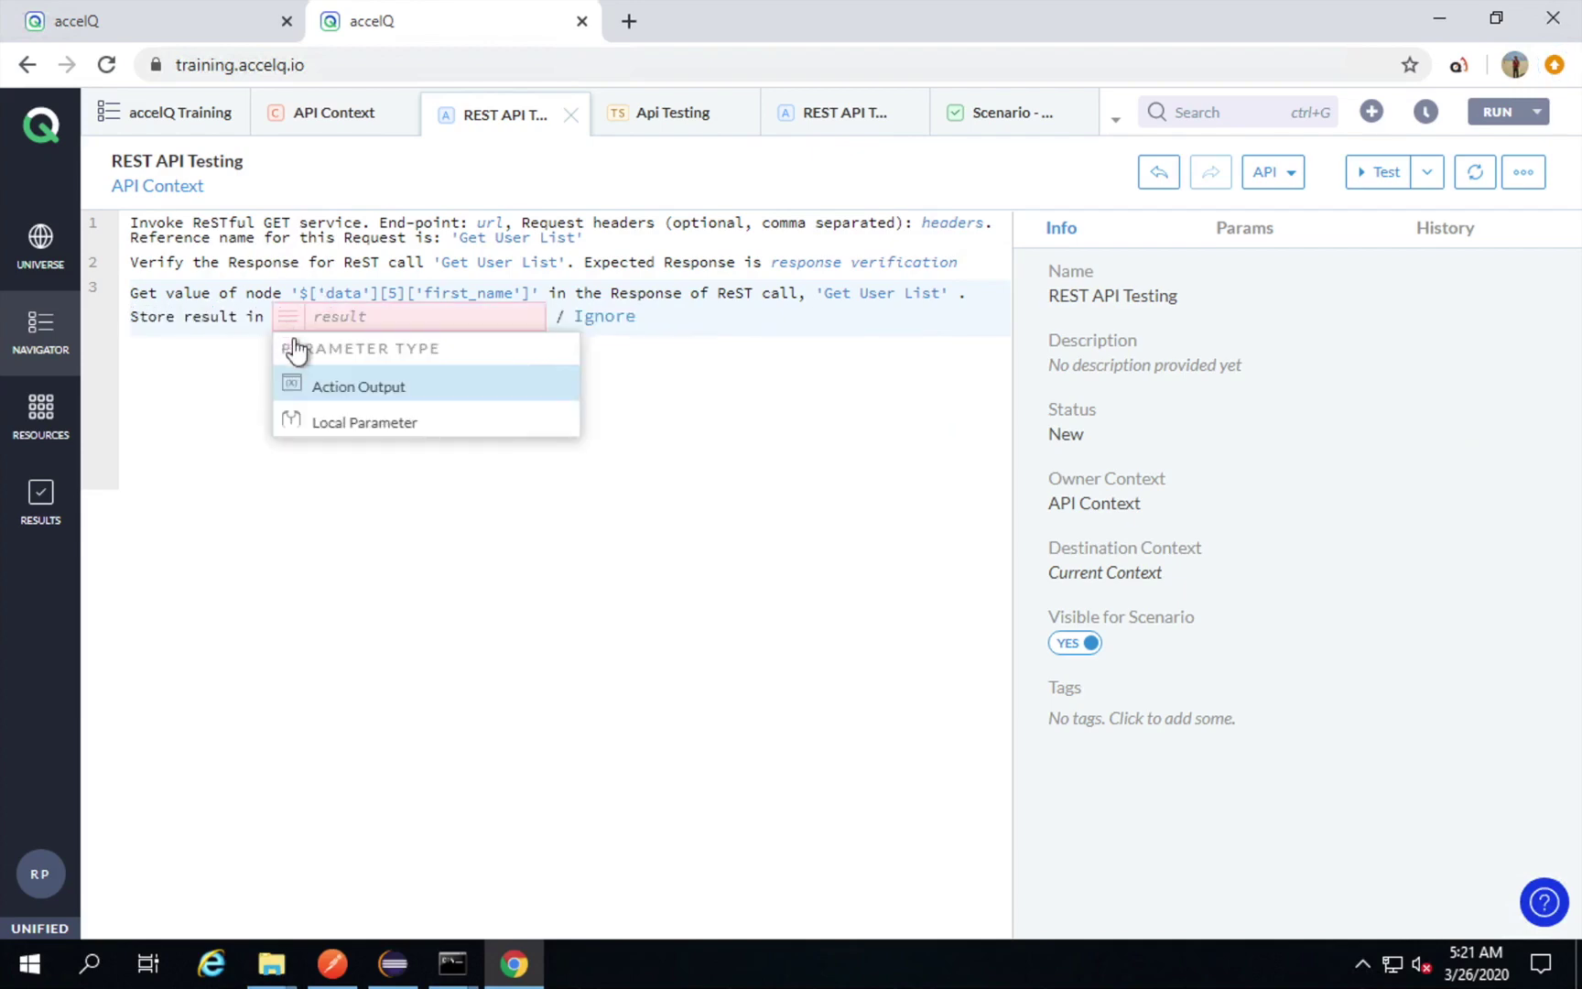
pyautogui.click(323, 389)
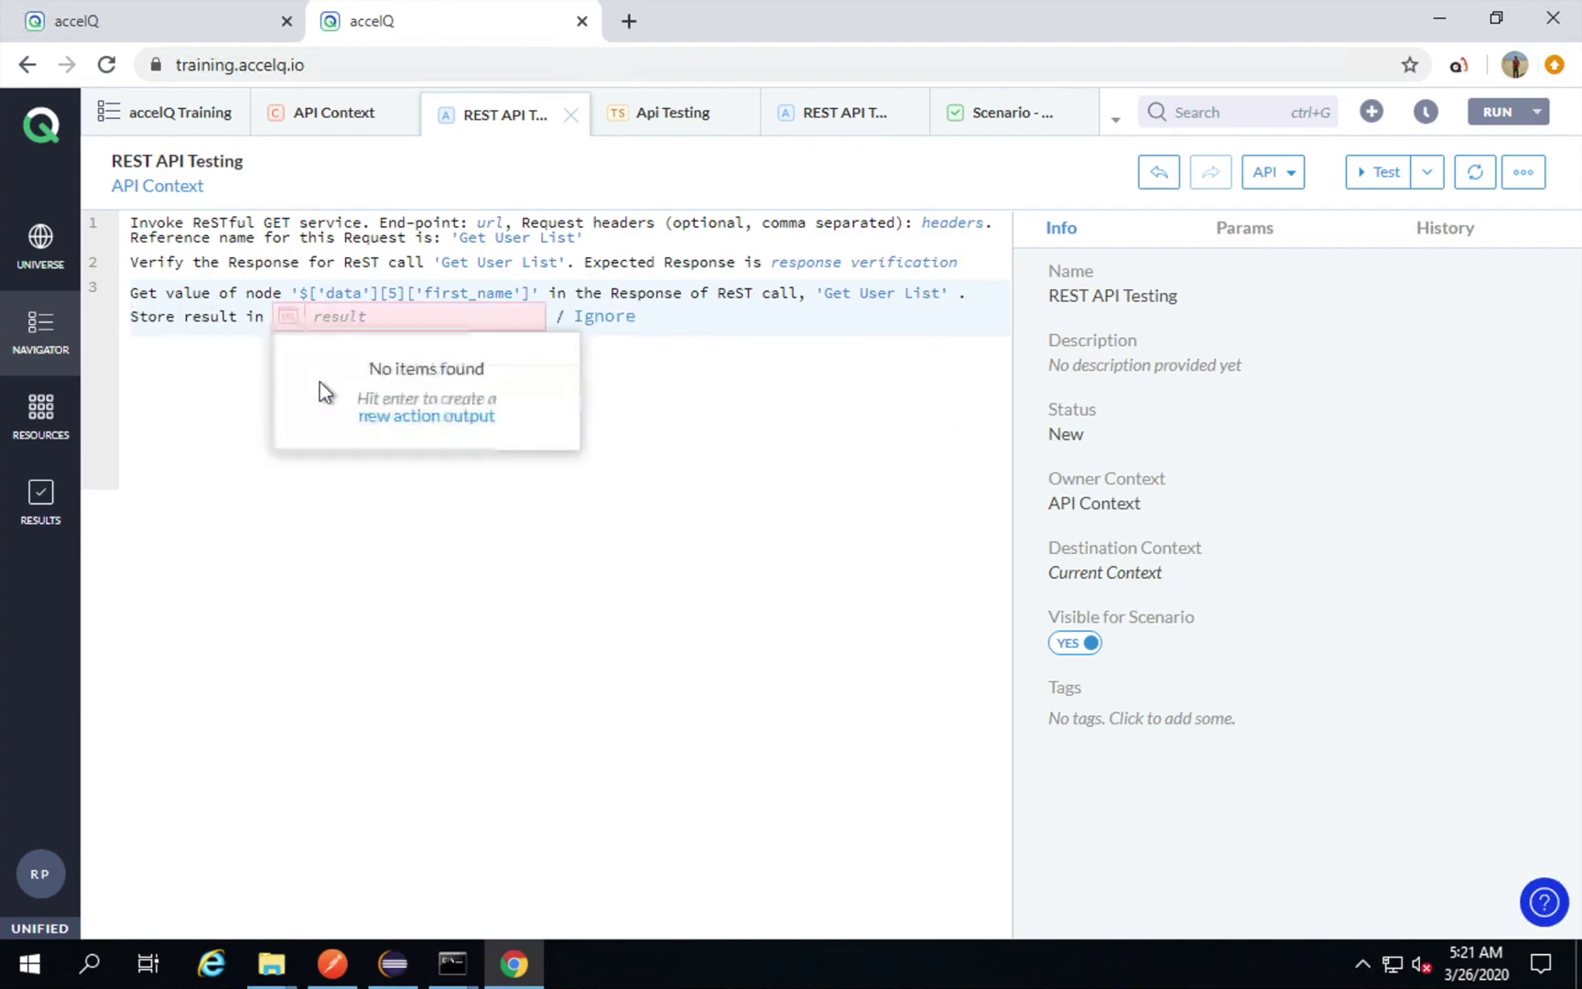
pyautogui.click(387, 420)
pyautogui.write('firstna')
pyautogui.press('BackSpace')
pyautogui.press('BackSpace')
pyautogui.press('BackSpace')
pyautogui.write('t_name')
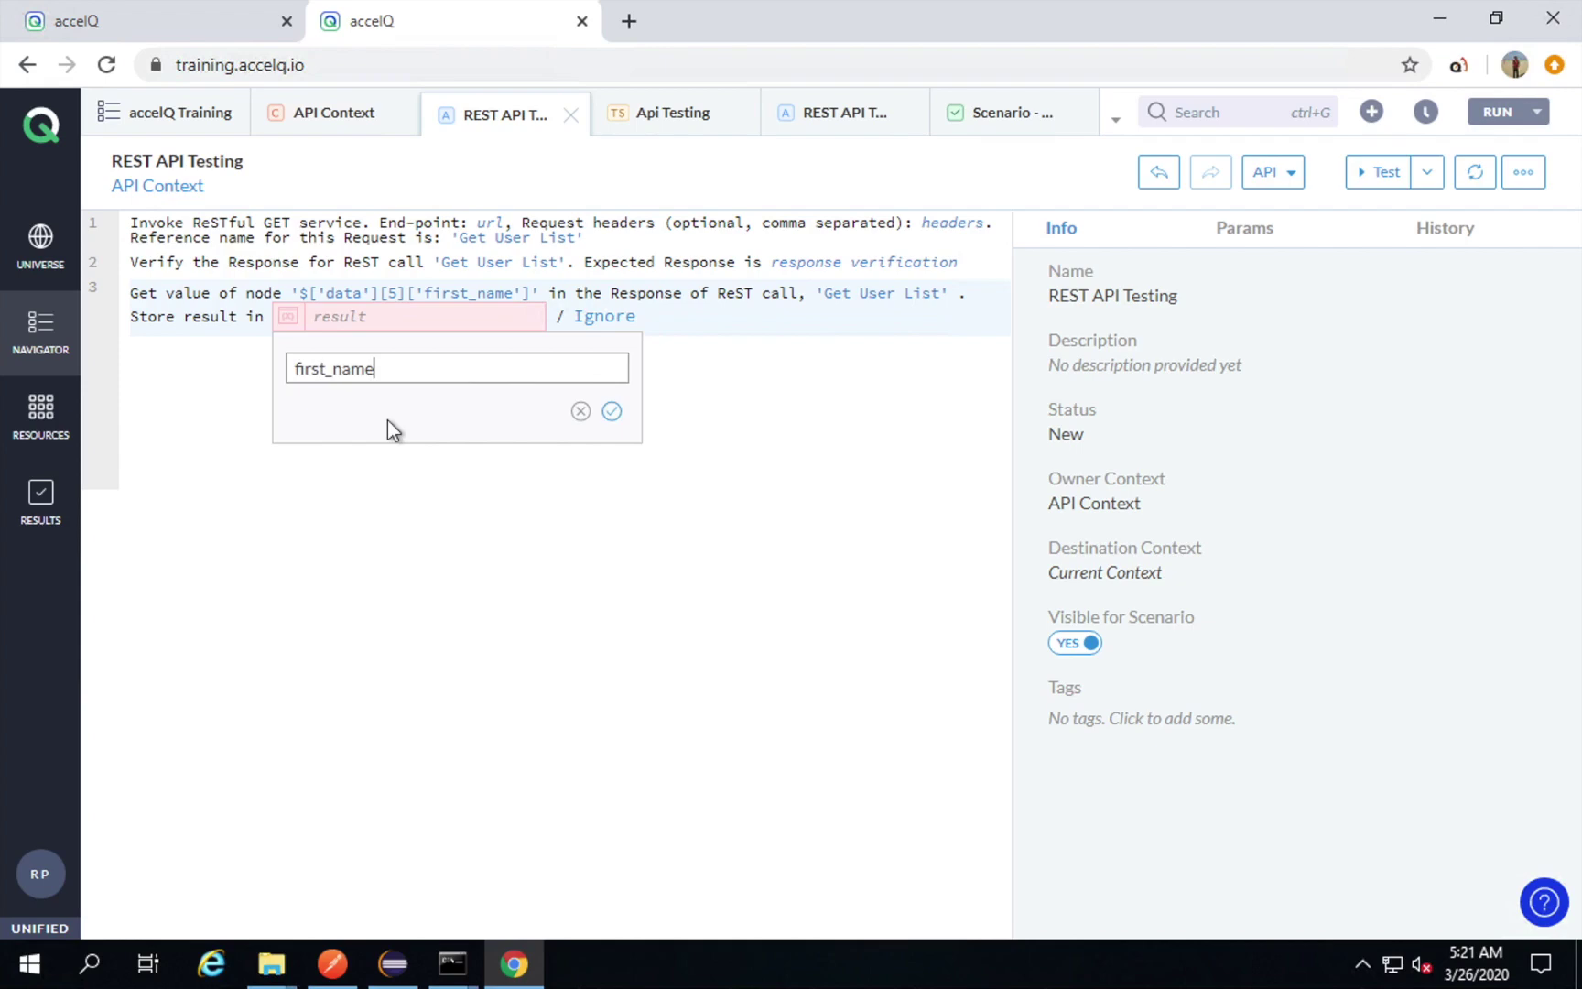
pyautogui.click(610, 413)
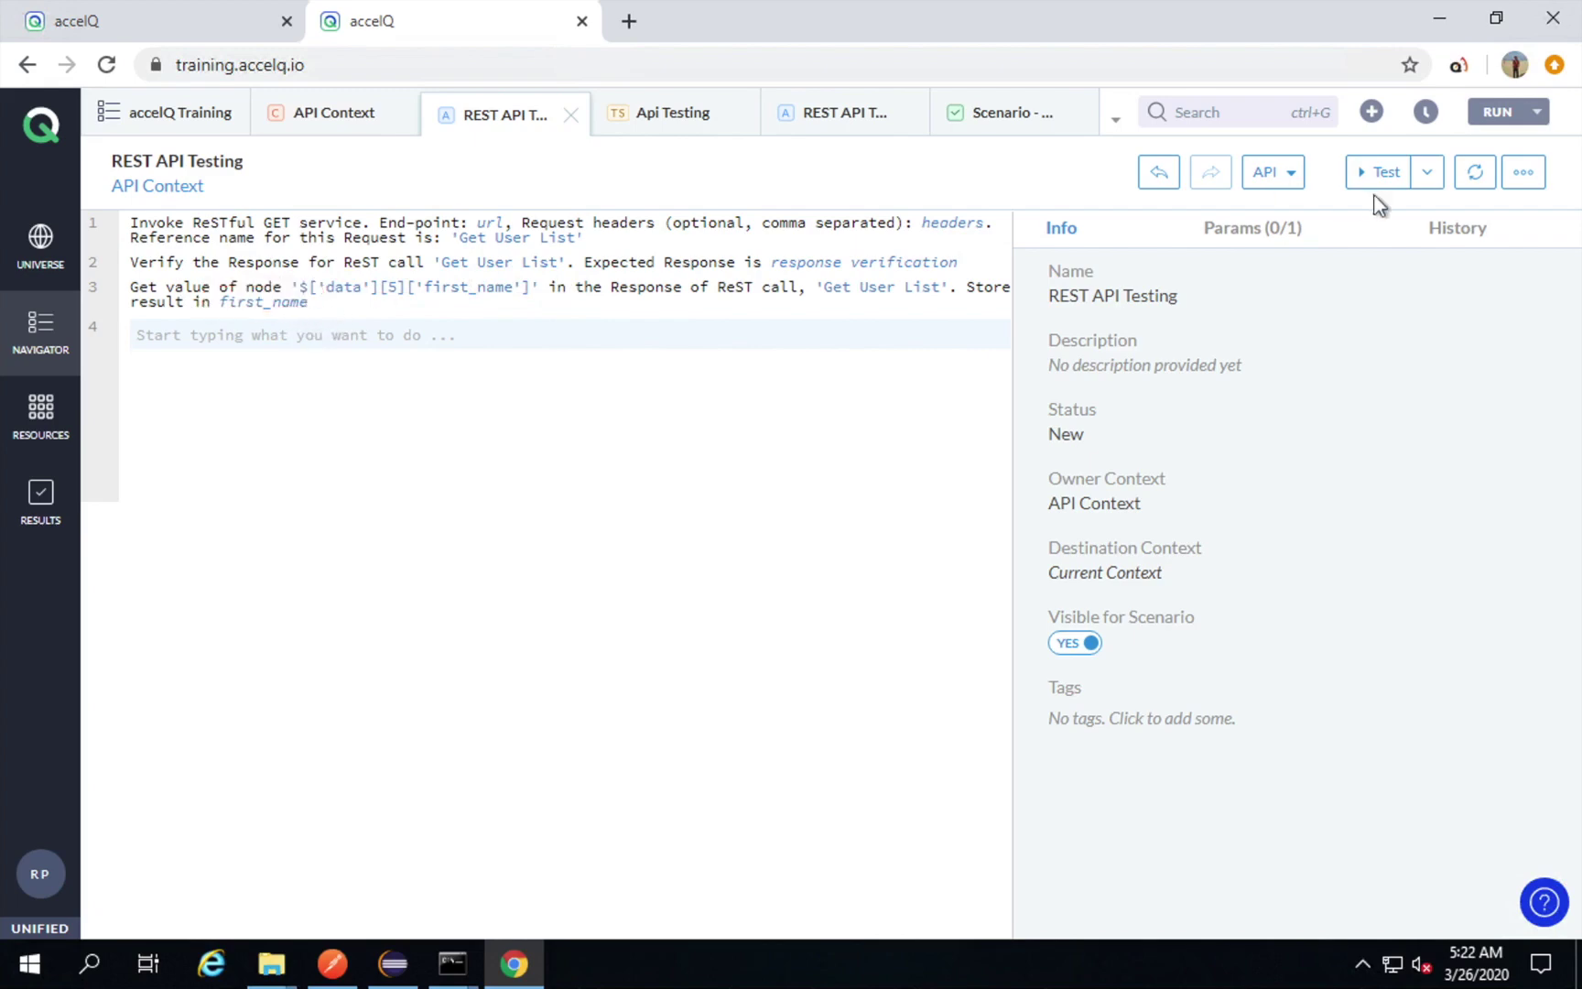
pyautogui.click(1246, 242)
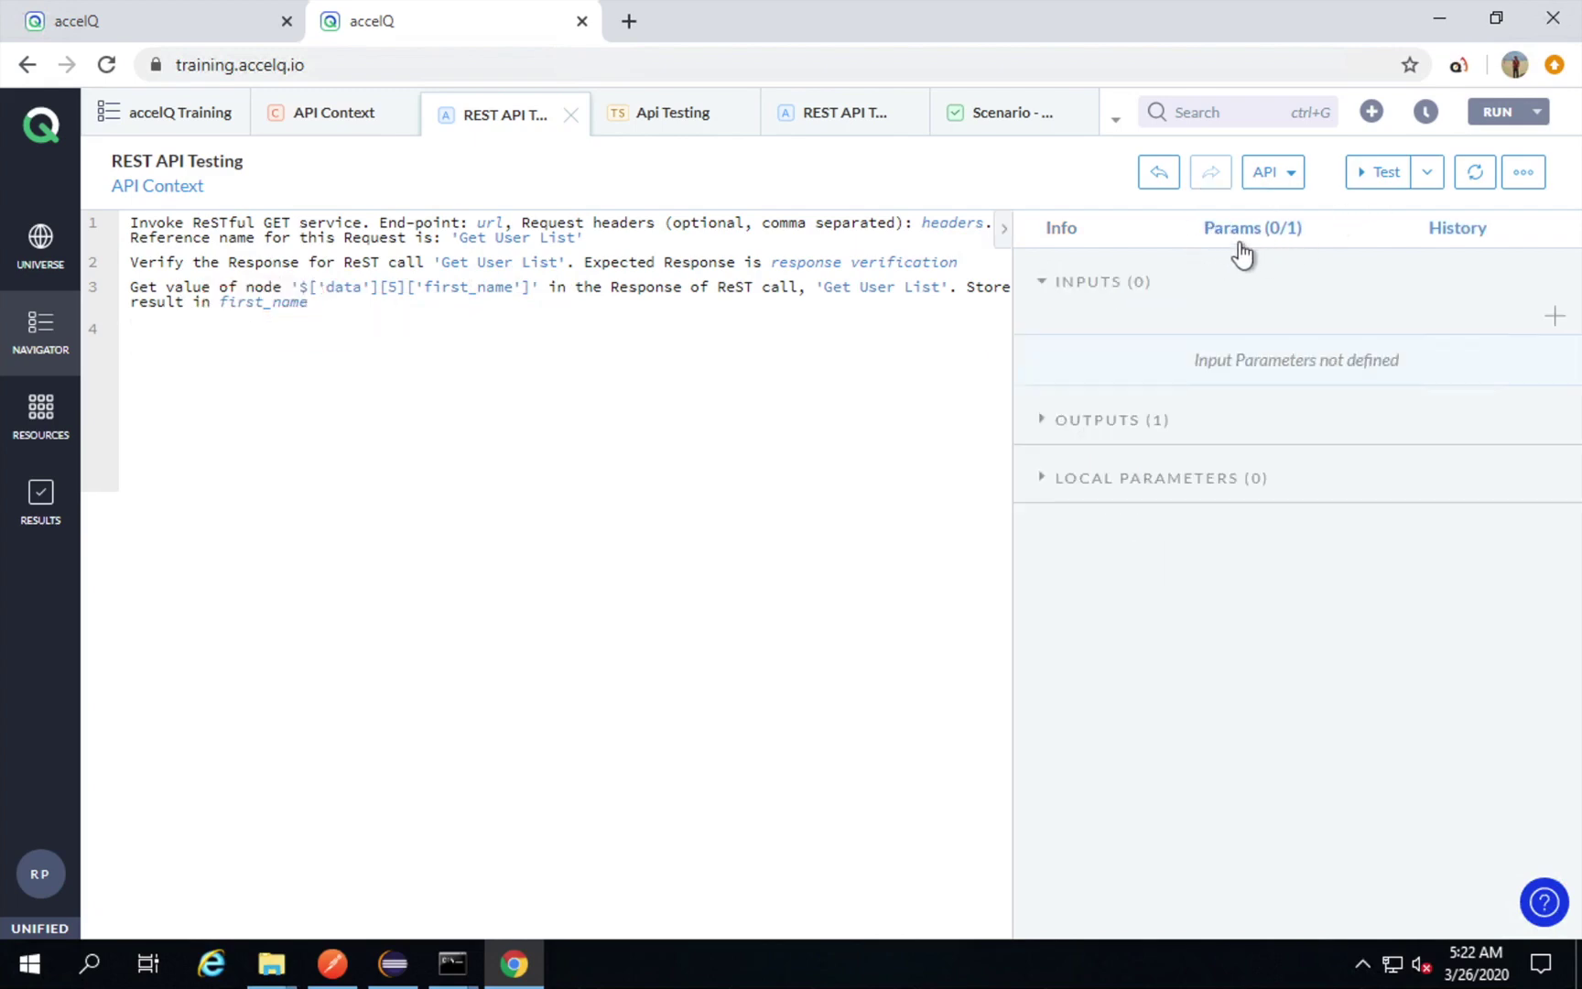
pyautogui.click(1082, 428)
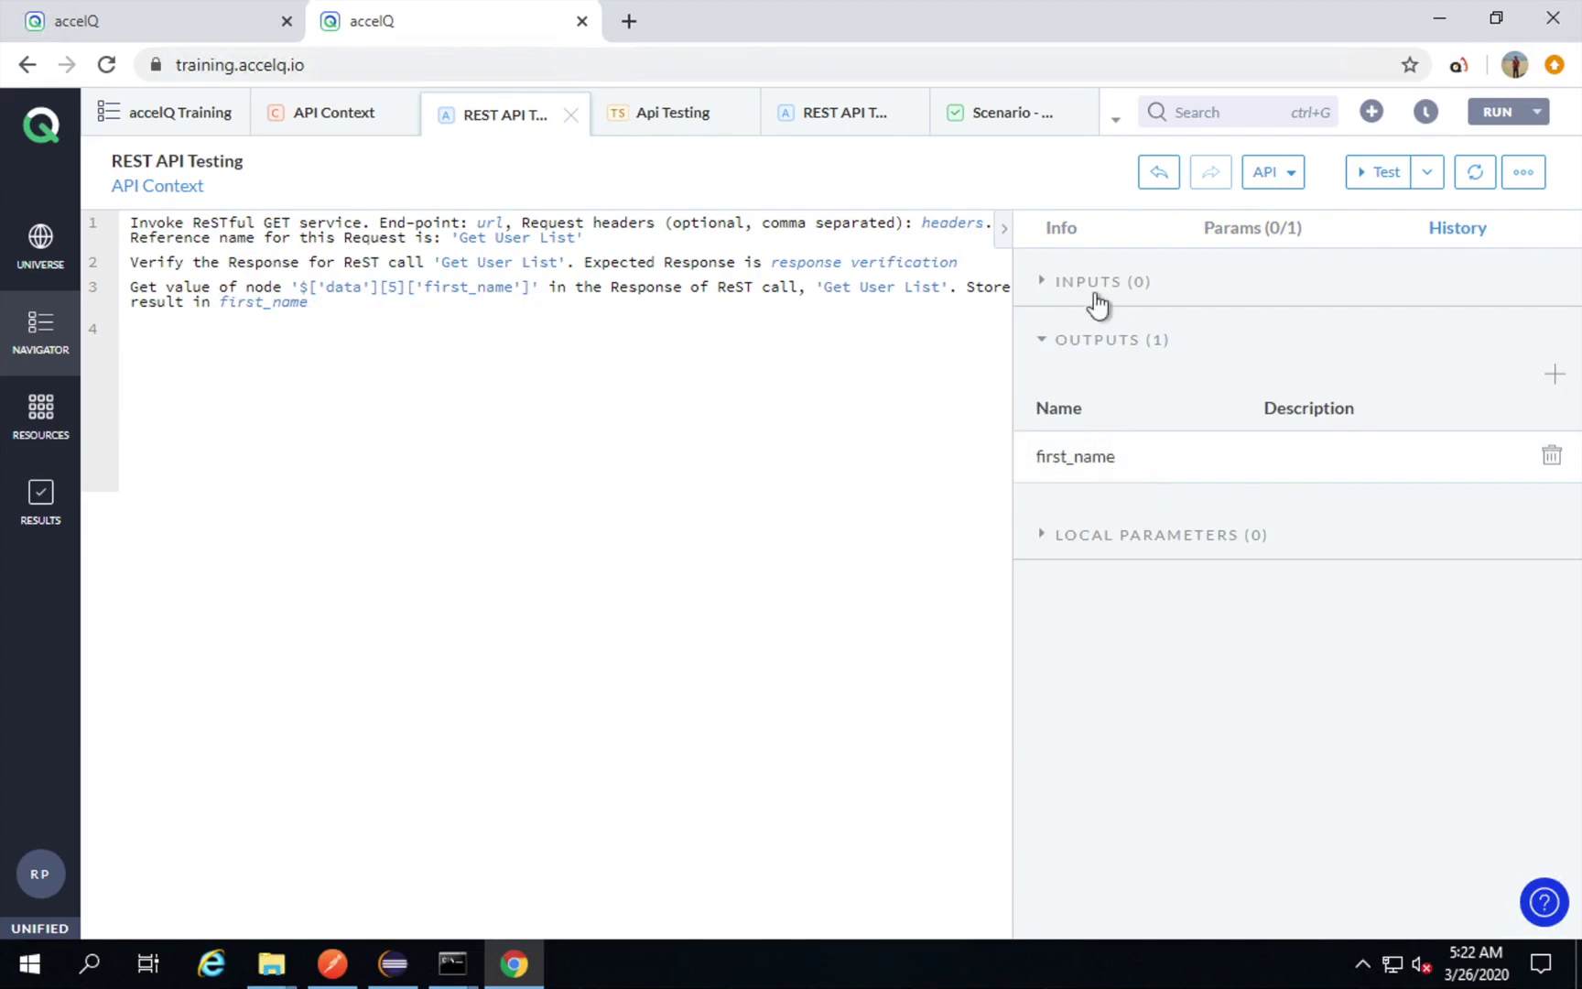
# Search for "verify text" on line 4 of the action and insert the Verify Text Matches command.
pyautogui.click(371, 332)
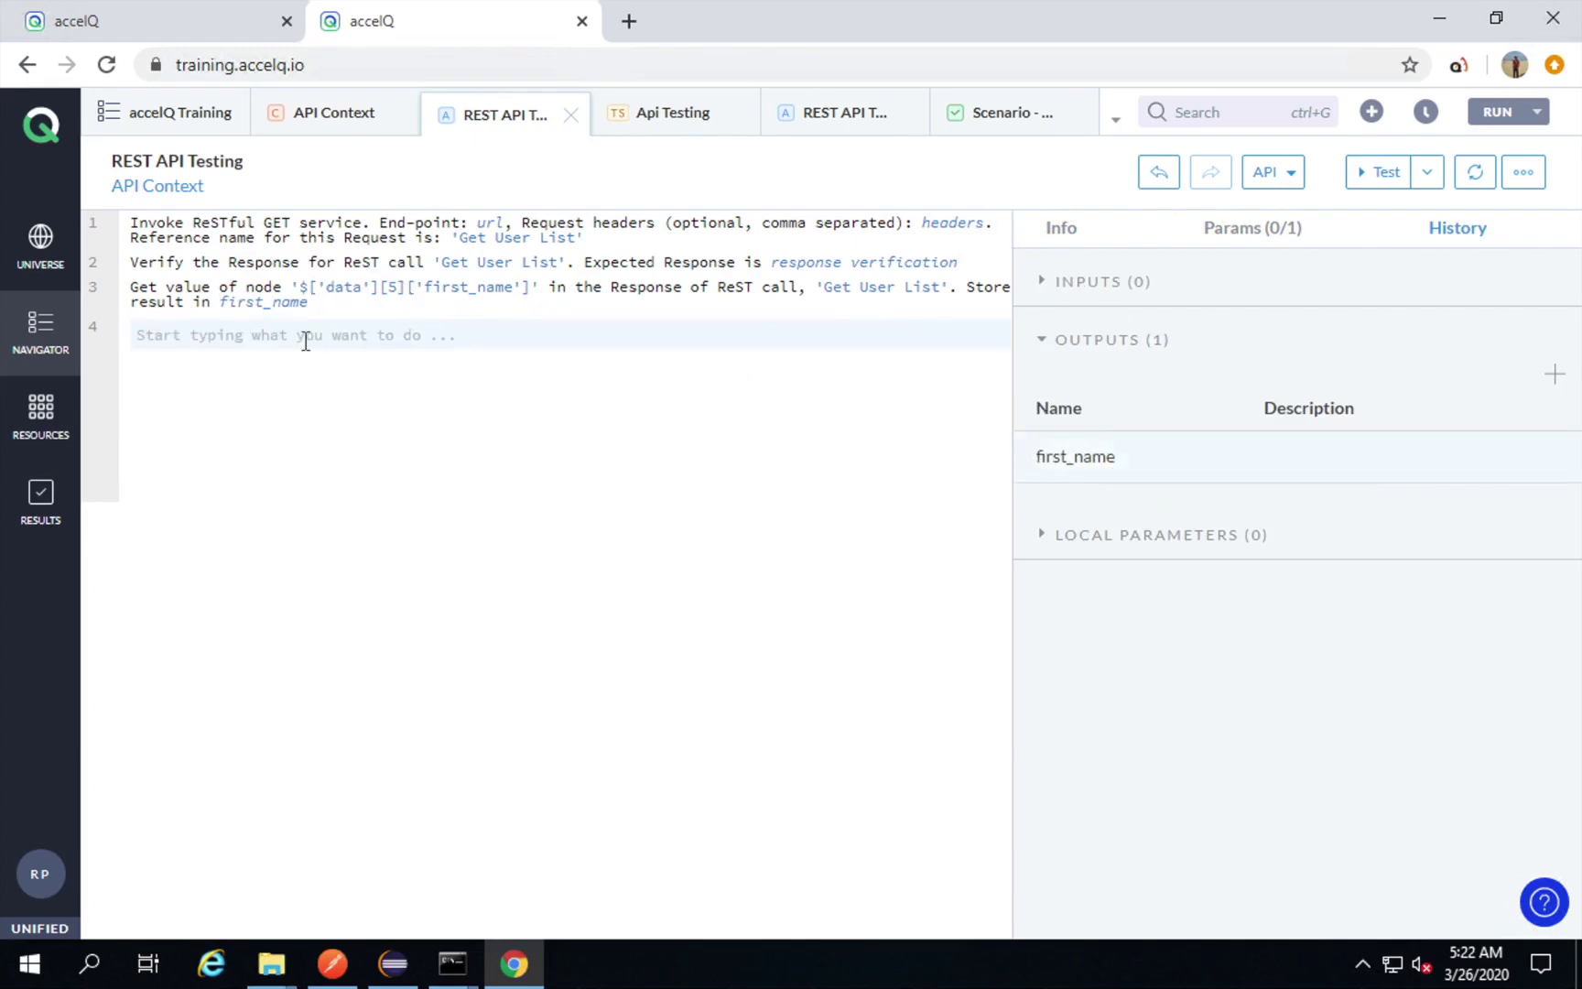
pyautogui.write('v')
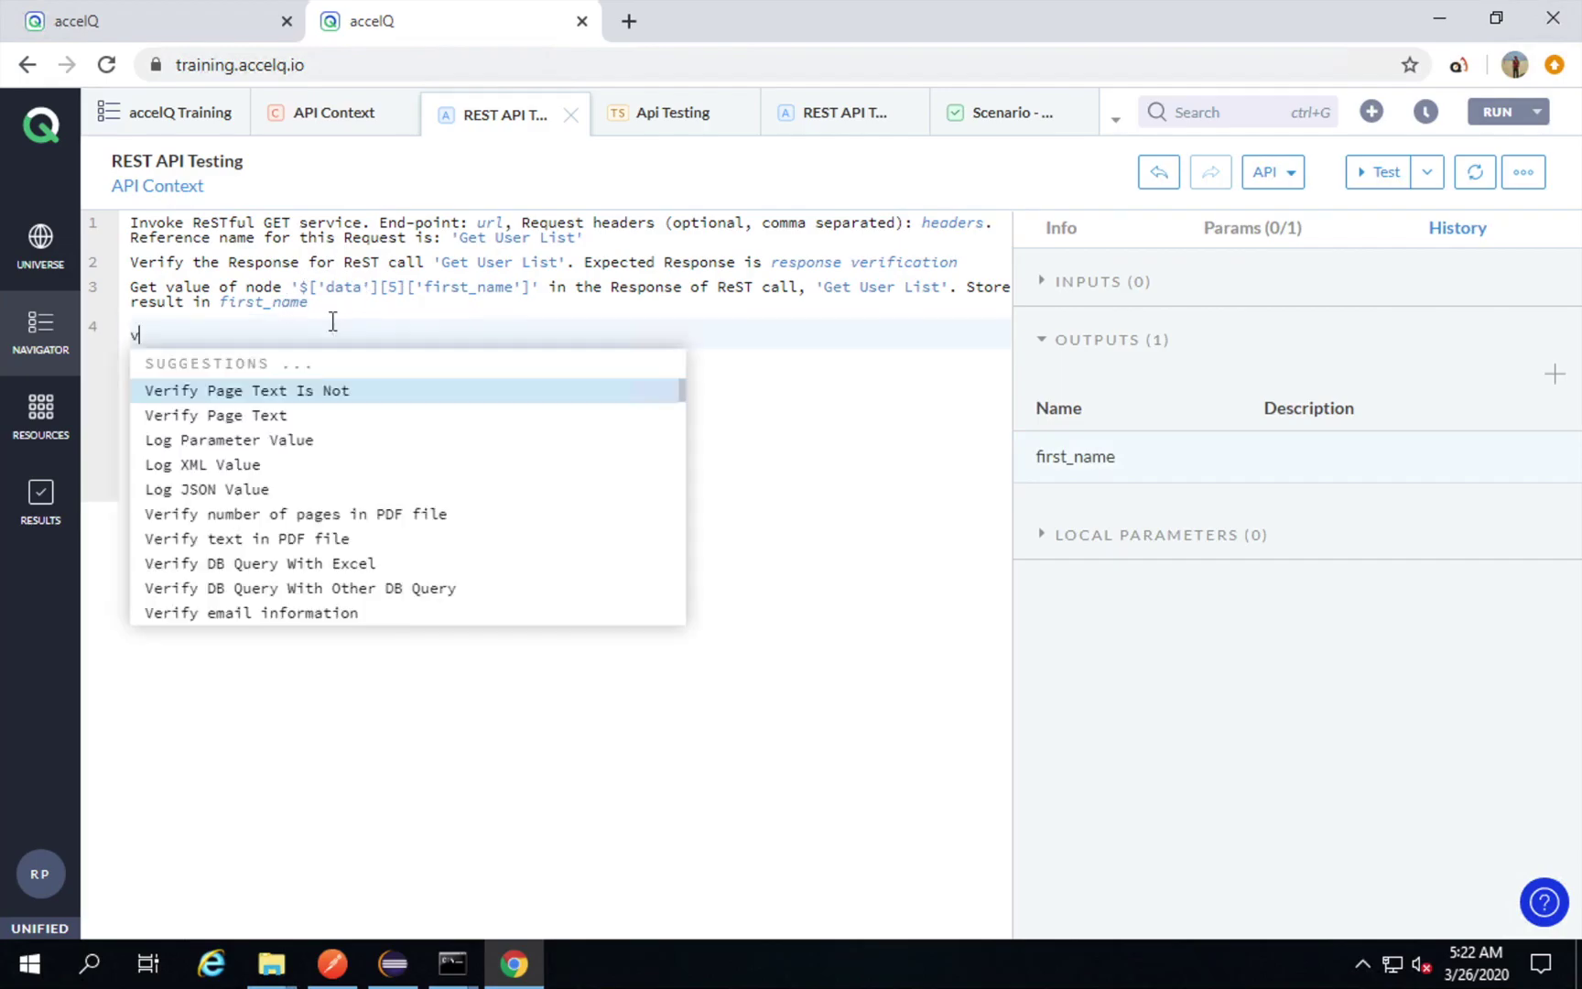
pyautogui.write('erify')
pyautogui.write(' text')
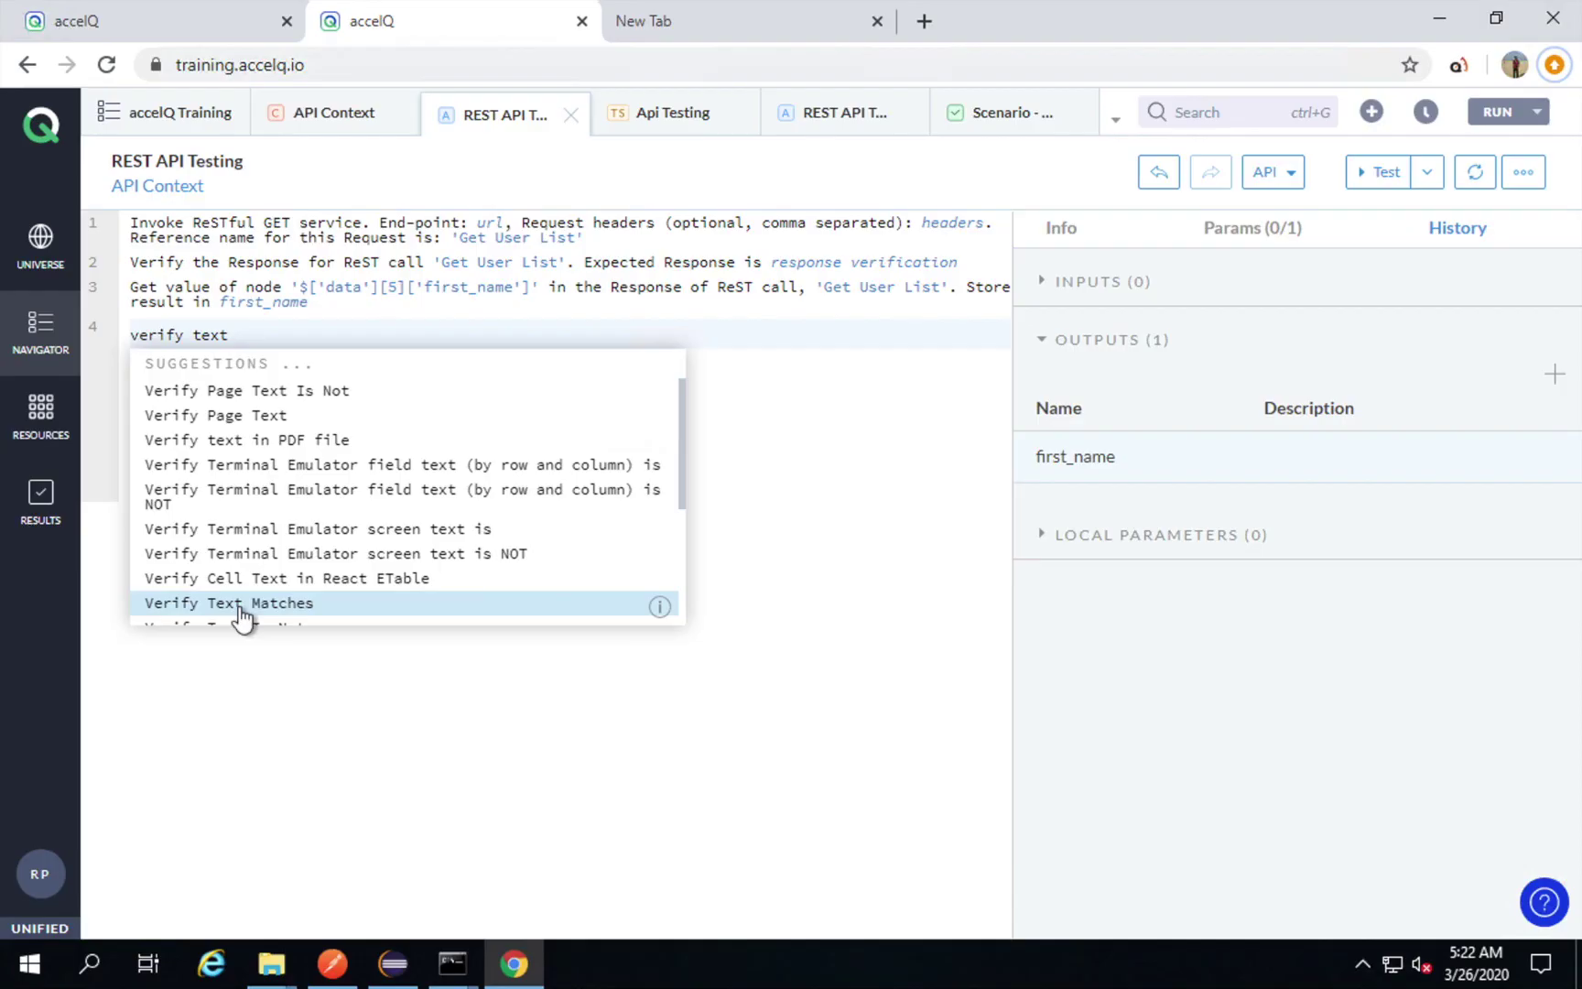
pyautogui.click(445, 500)
pyautogui.click(268, 359)
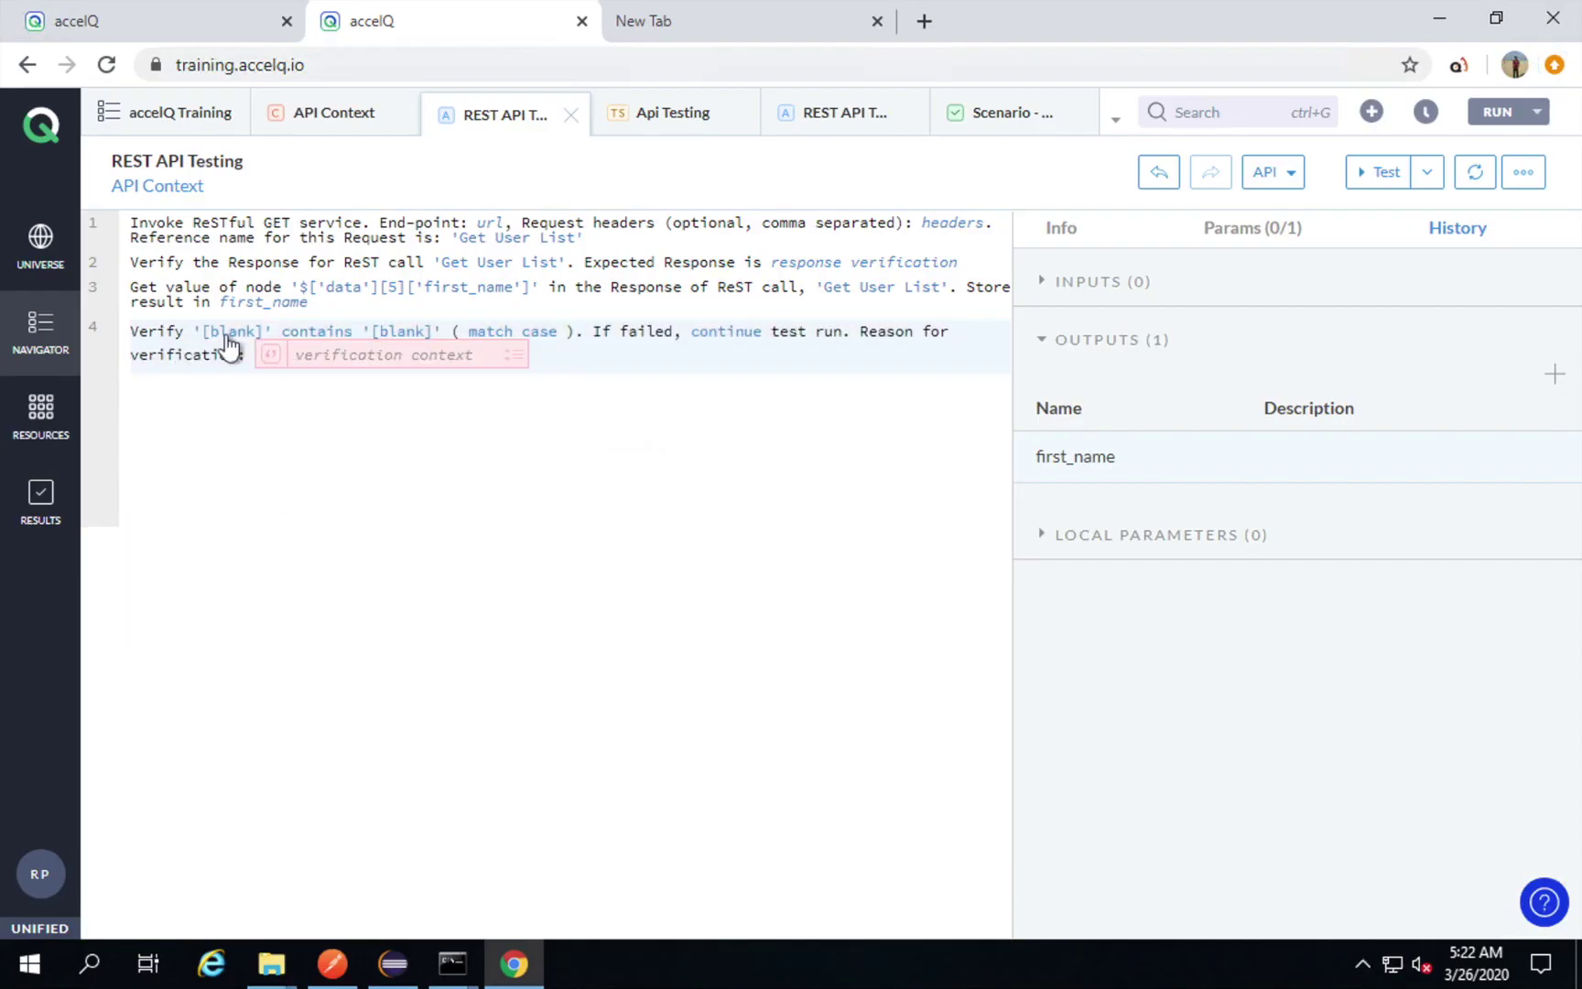
# Set the string being verified on line 4 to the action parameter first_name.
pyautogui.click(228, 339)
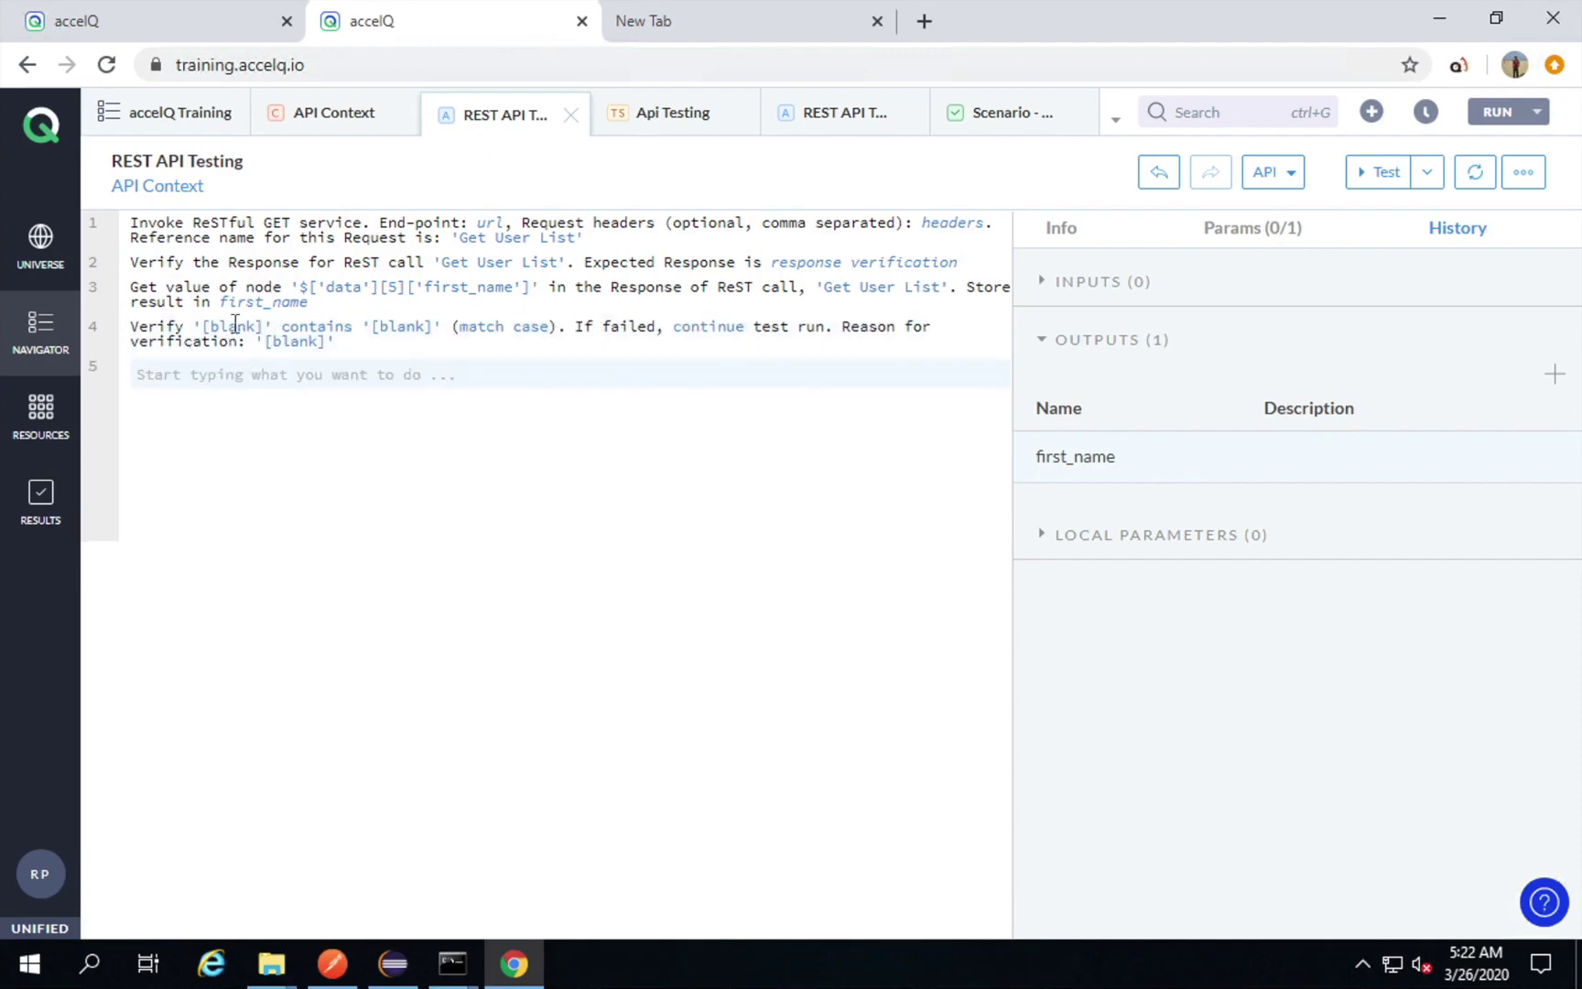
pyautogui.click(230, 330)
pyautogui.click(208, 336)
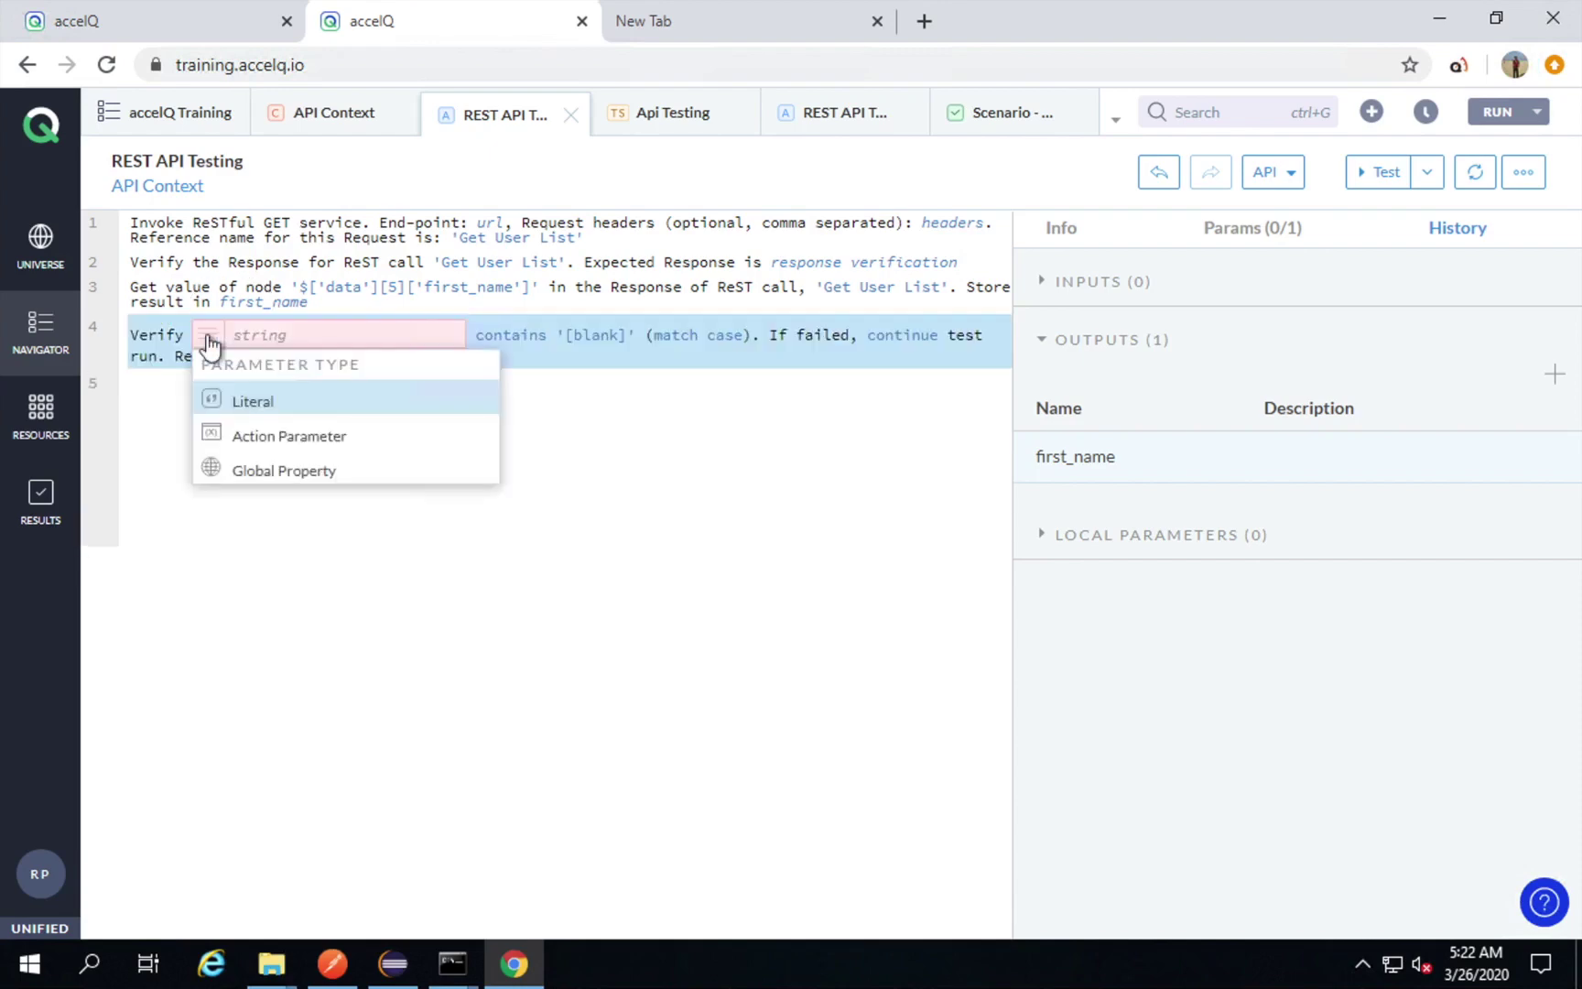
pyautogui.click(234, 433)
pyautogui.click(235, 393)
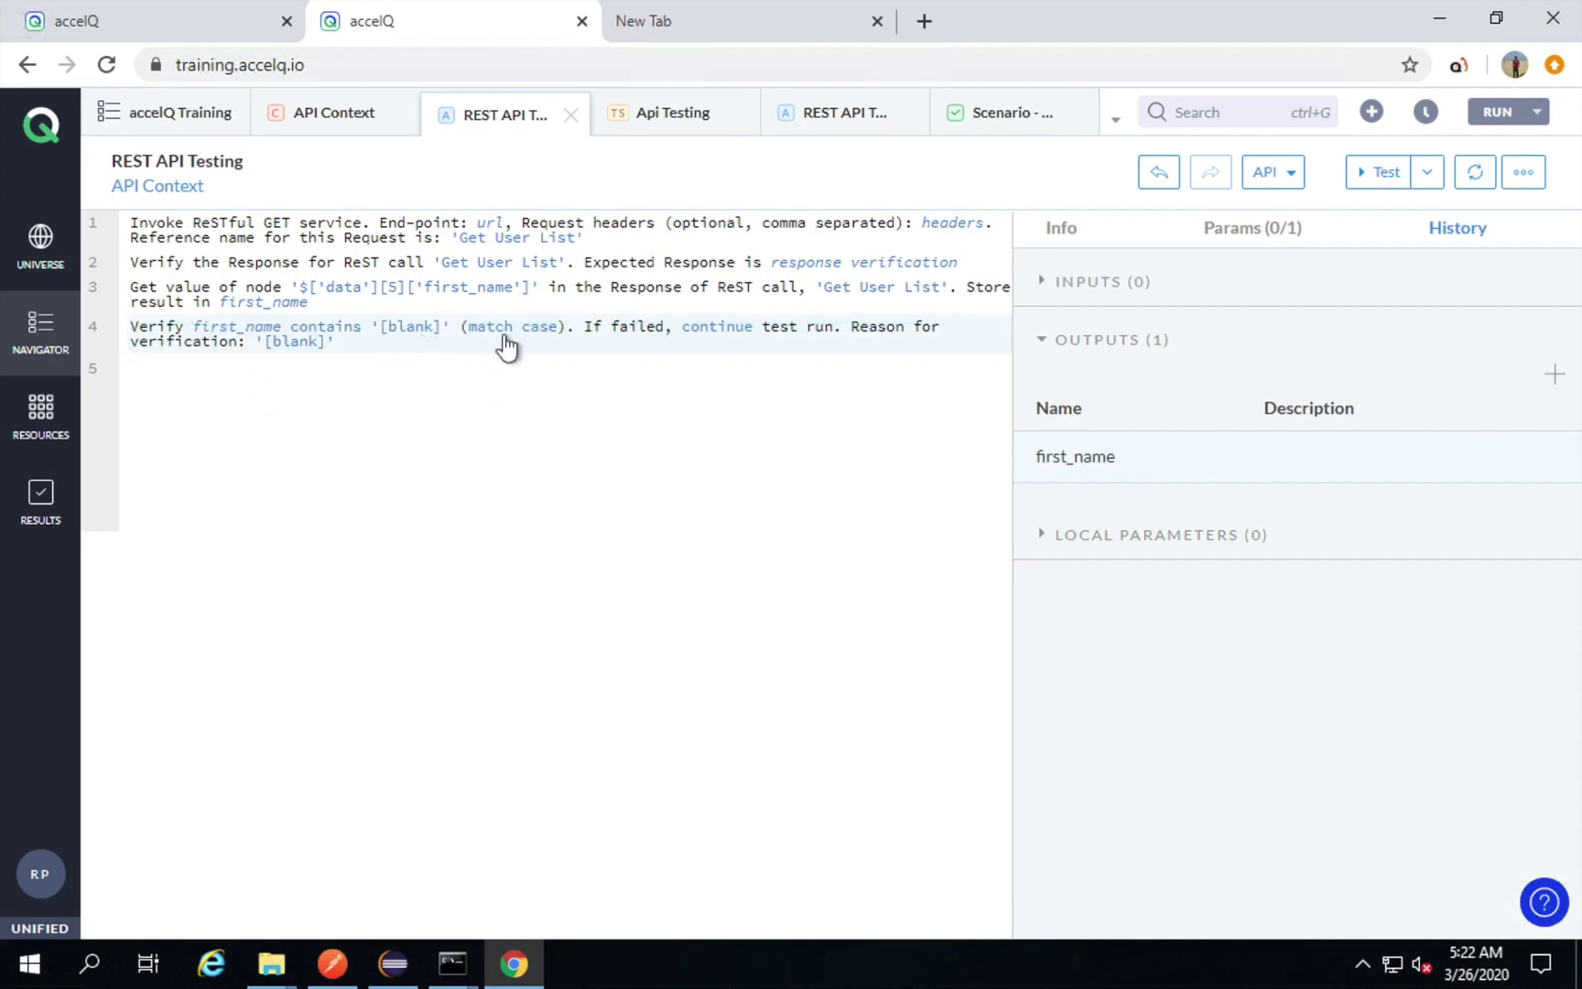
# Enter the expected first name as the literal comparison string on line 4, keeping "continue" as the on-failure behaviour.
pyautogui.click(409, 328)
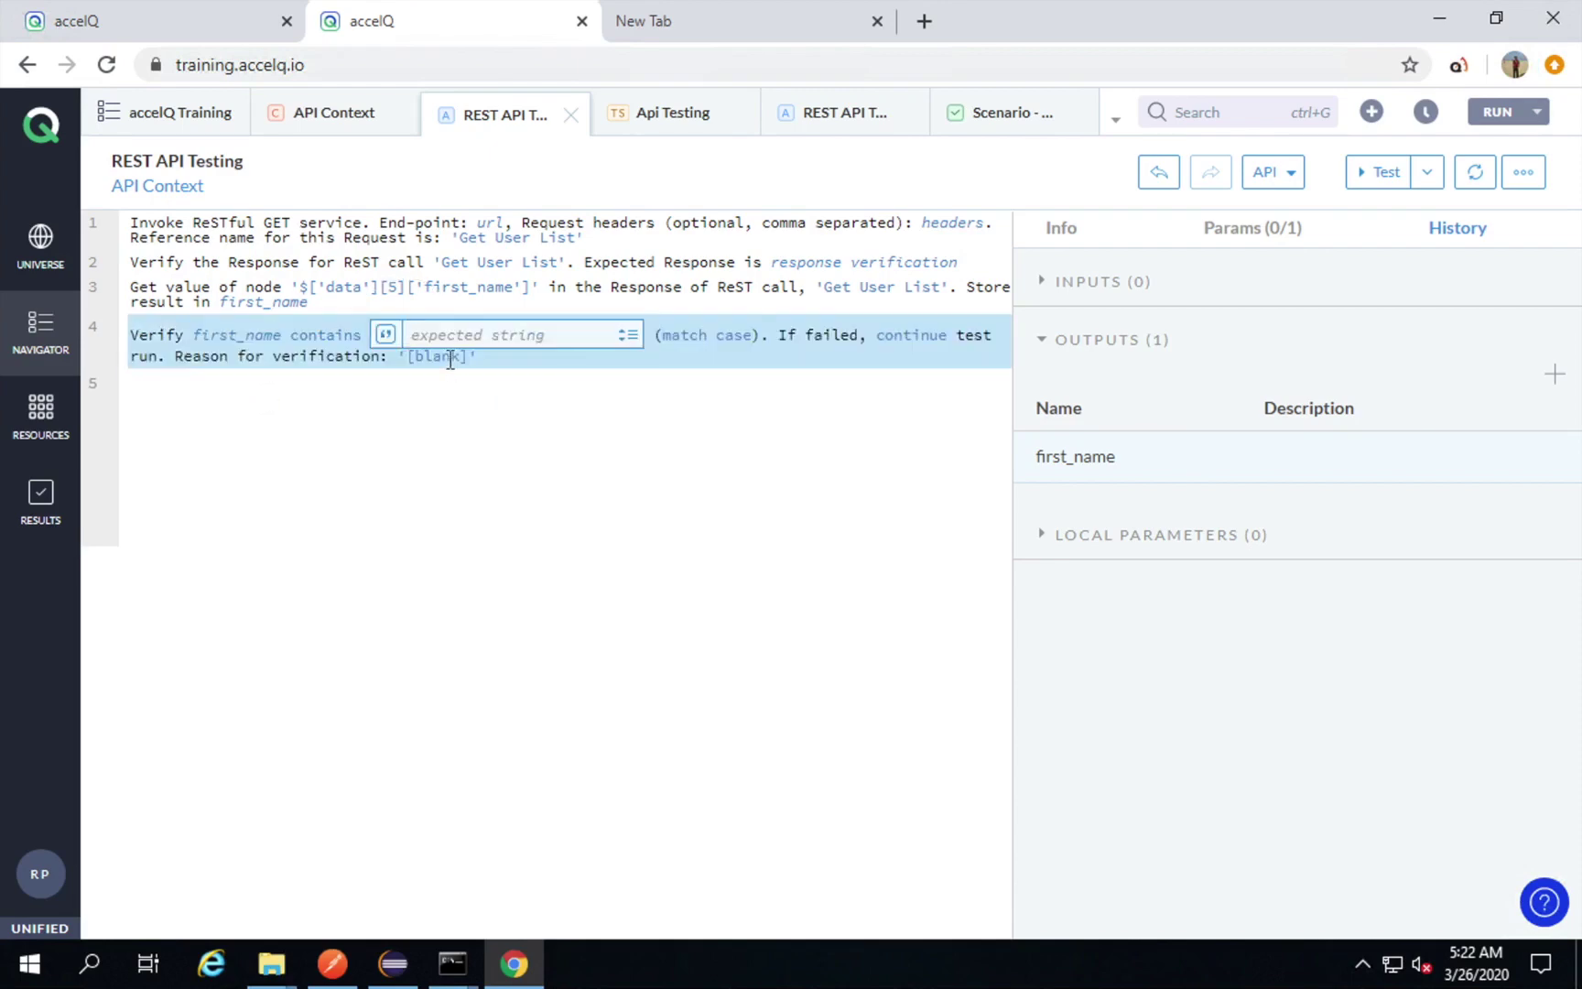
pyautogui.write('Rachel')
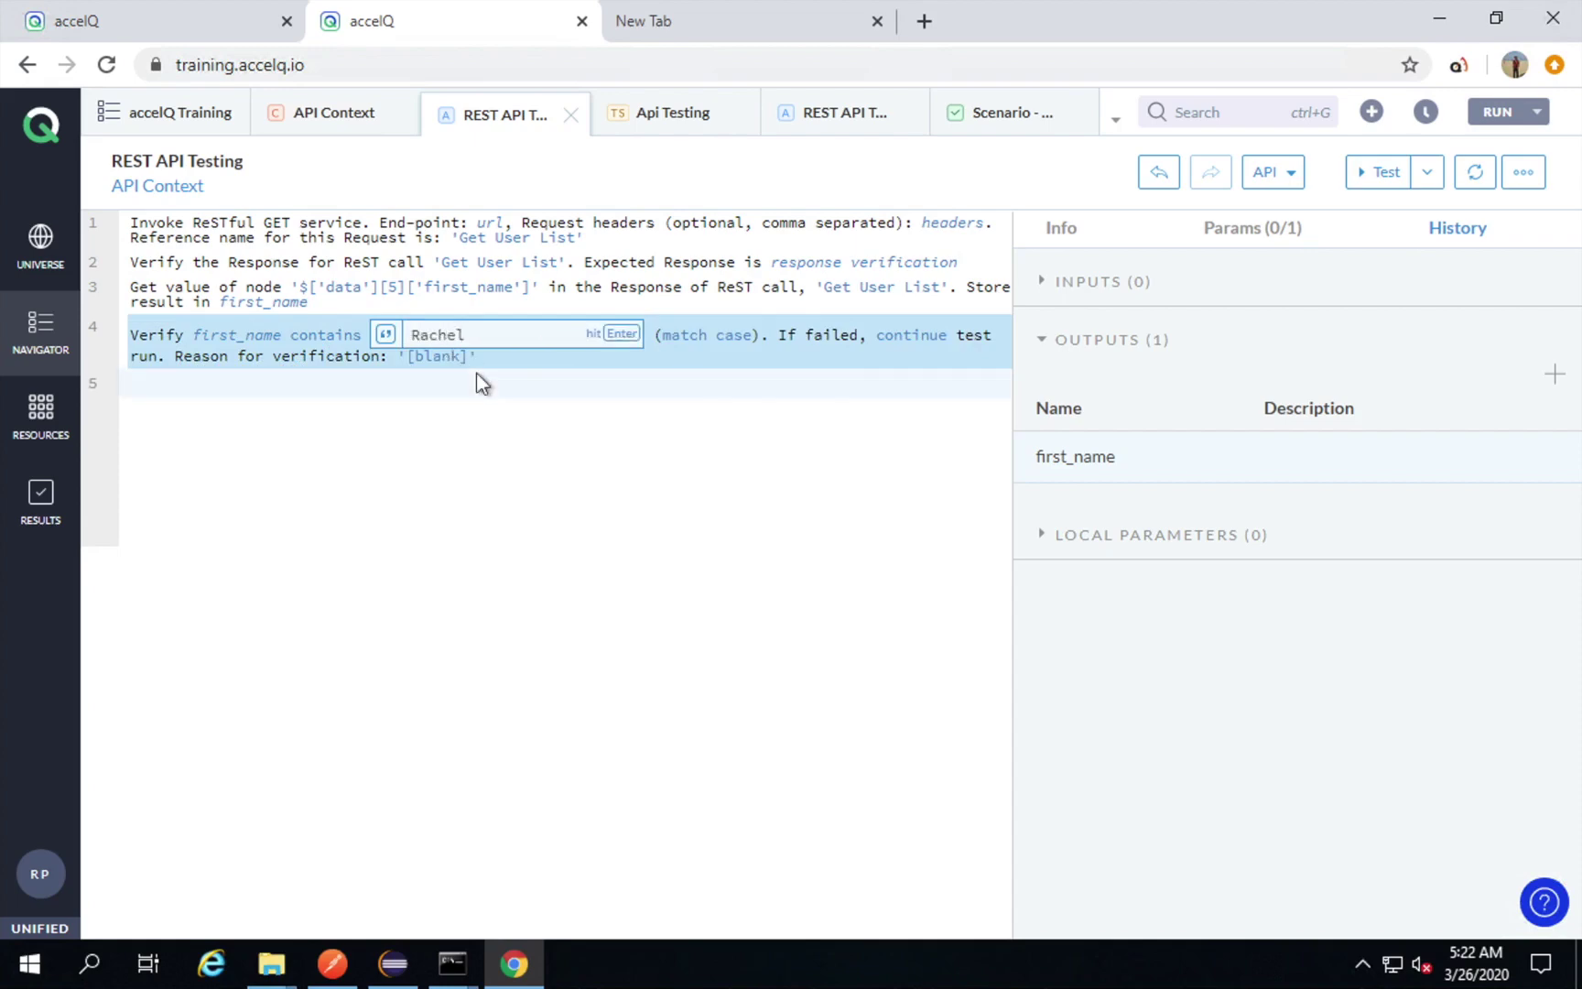
pyautogui.press('Return')
pyautogui.click(622, 335)
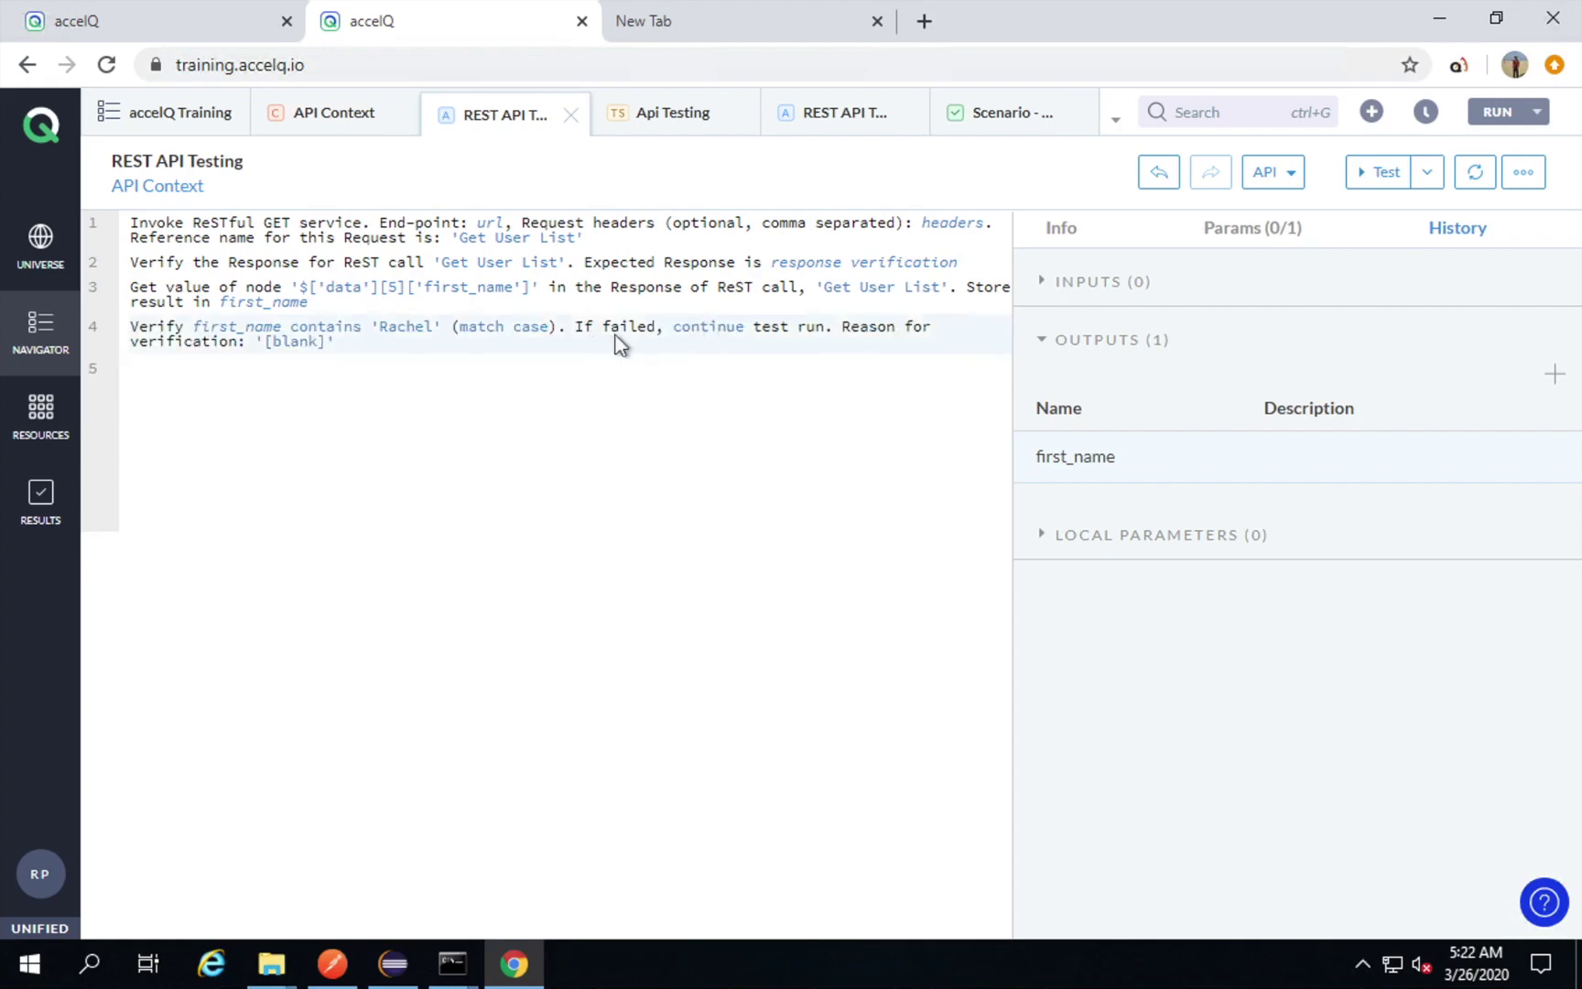
pyautogui.click(705, 335)
pyautogui.click(519, 491)
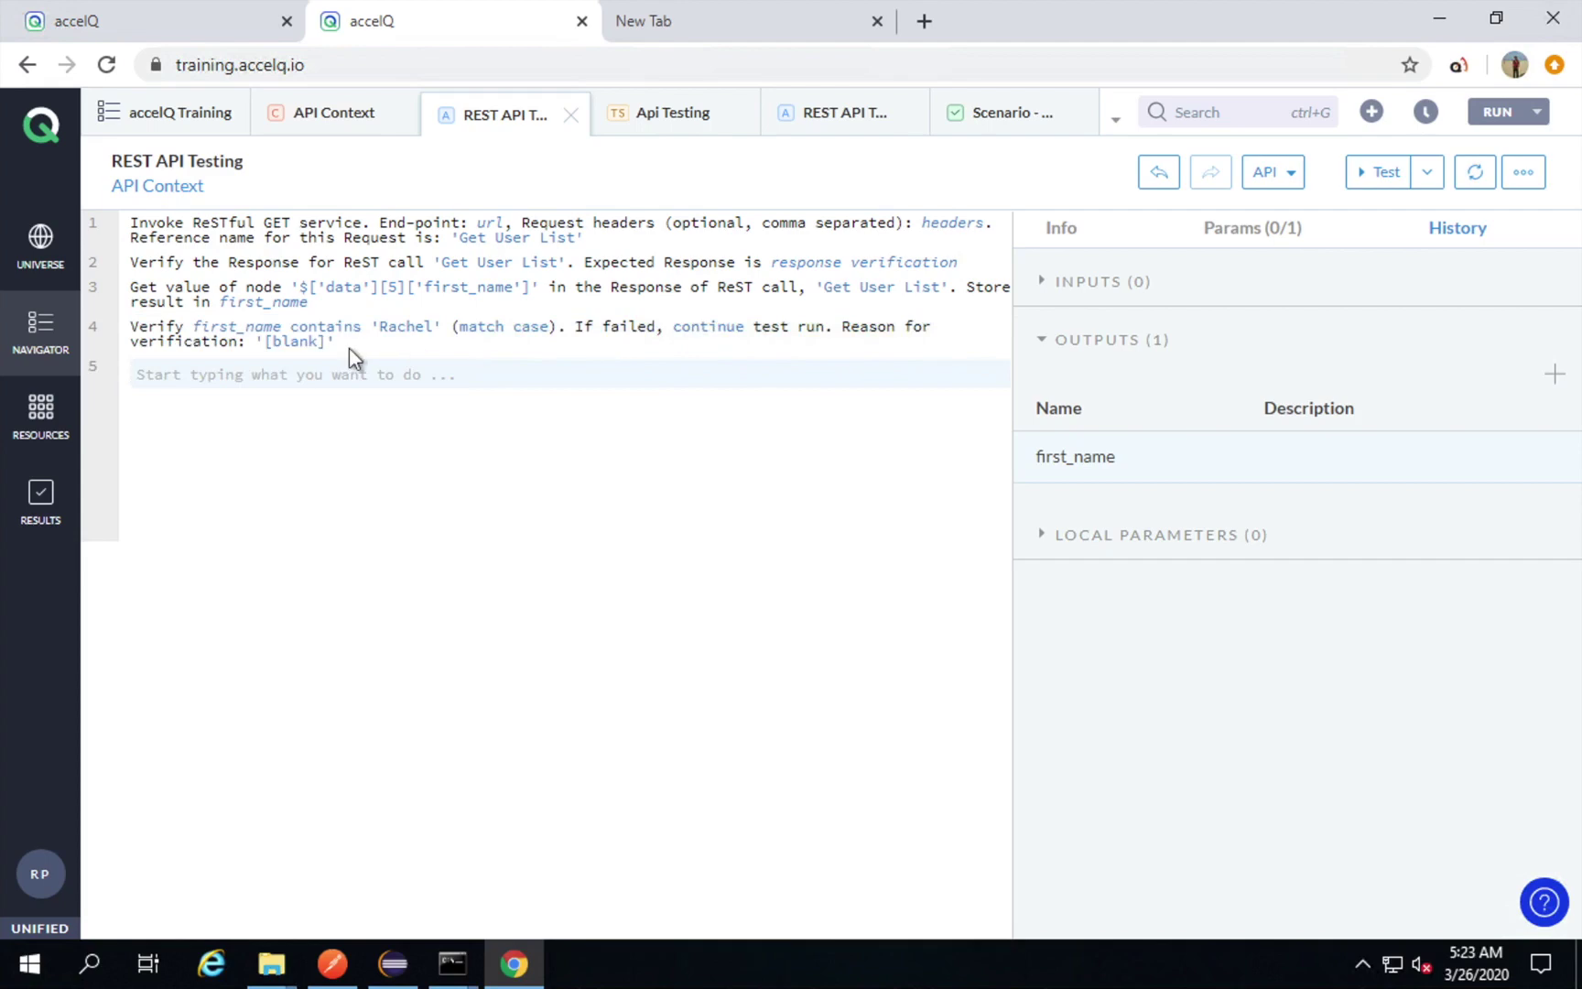
# Set the line 4 reason for verification to "first_name verification" and its comparison type to equals.
pyautogui.click(303, 342)
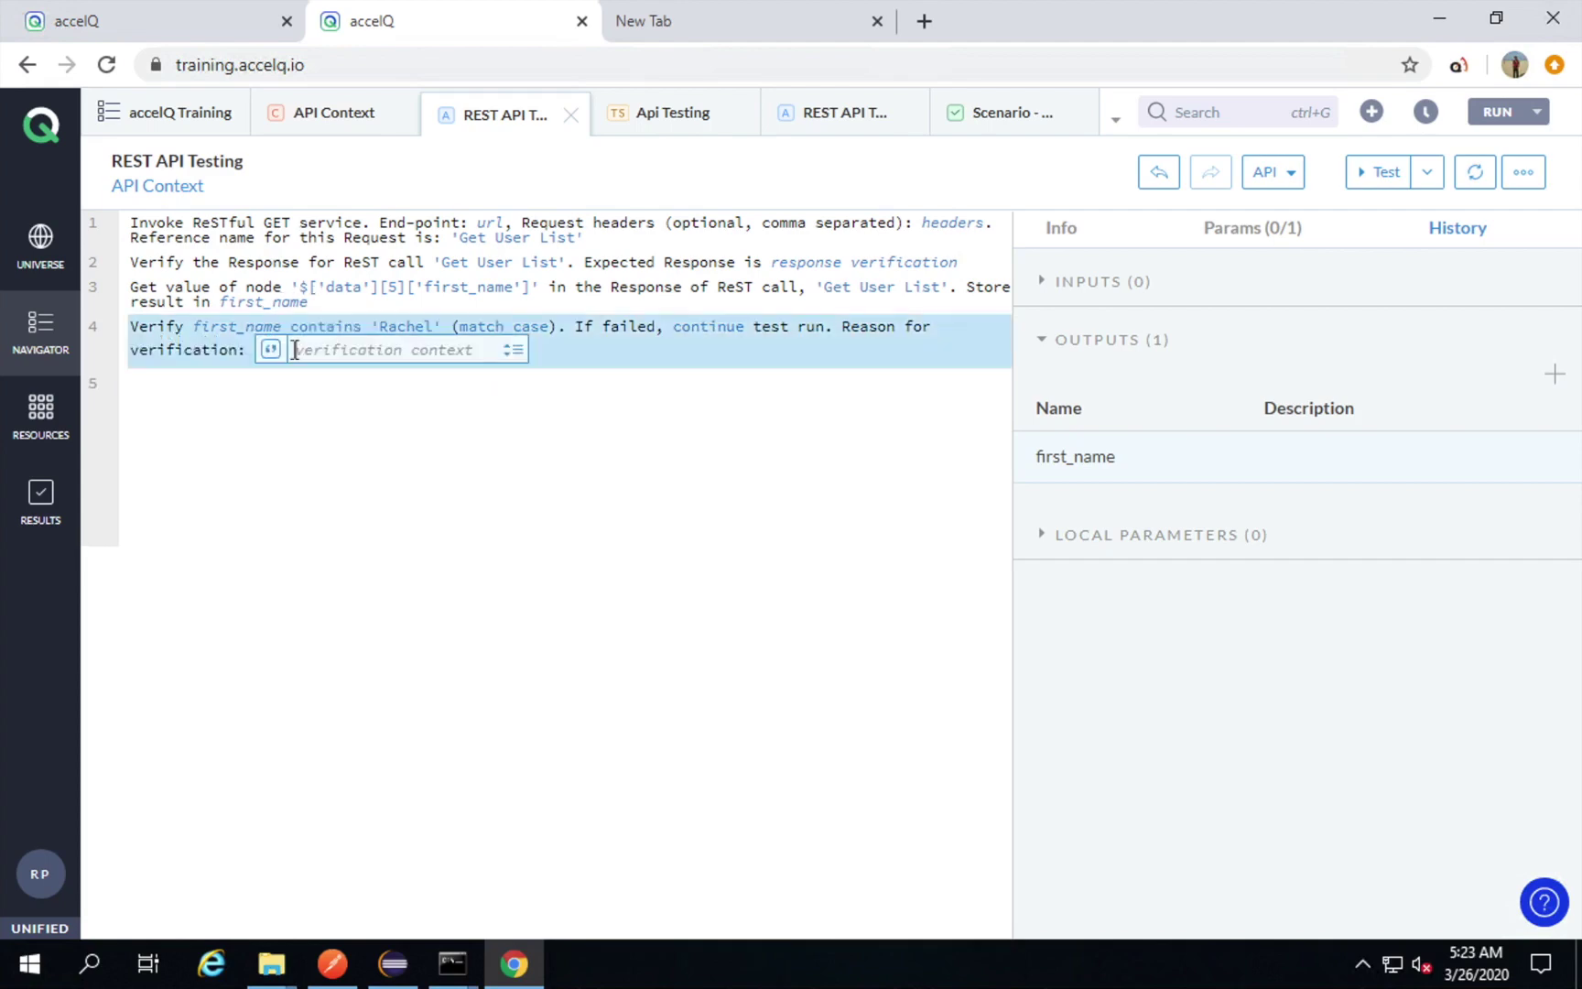
pyautogui.write('first_name verification')
pyautogui.hotkey('ctrl', 'a')
pyautogui.press('BackSpace')
pyautogui.click(314, 368)
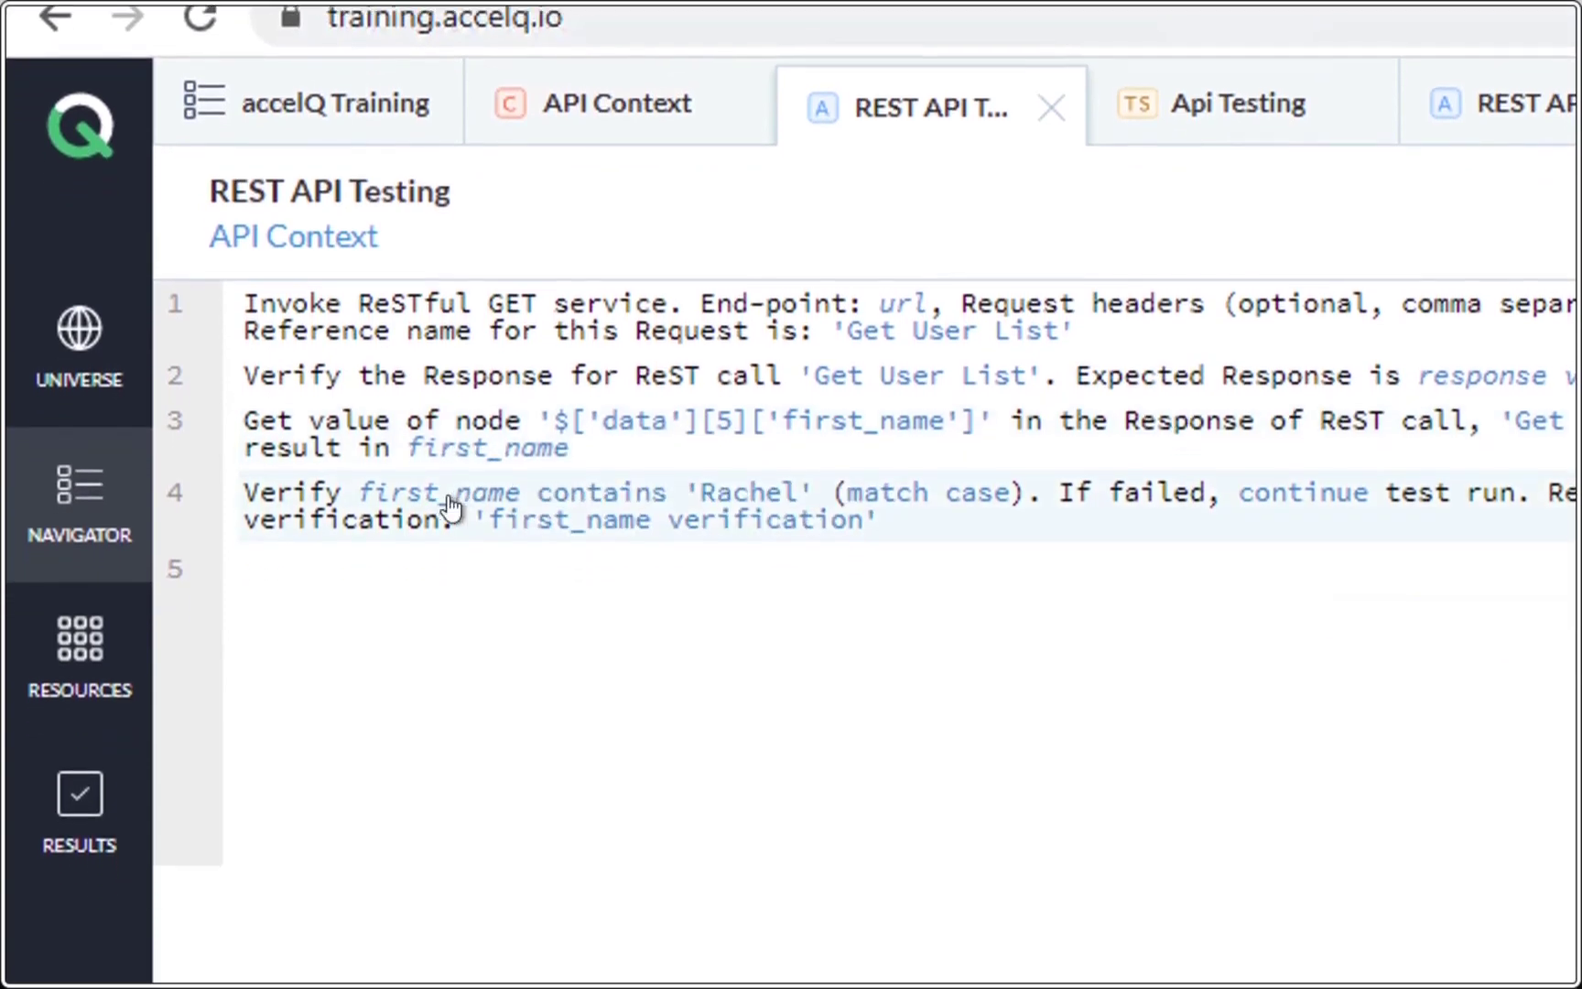
pyautogui.click(588, 485)
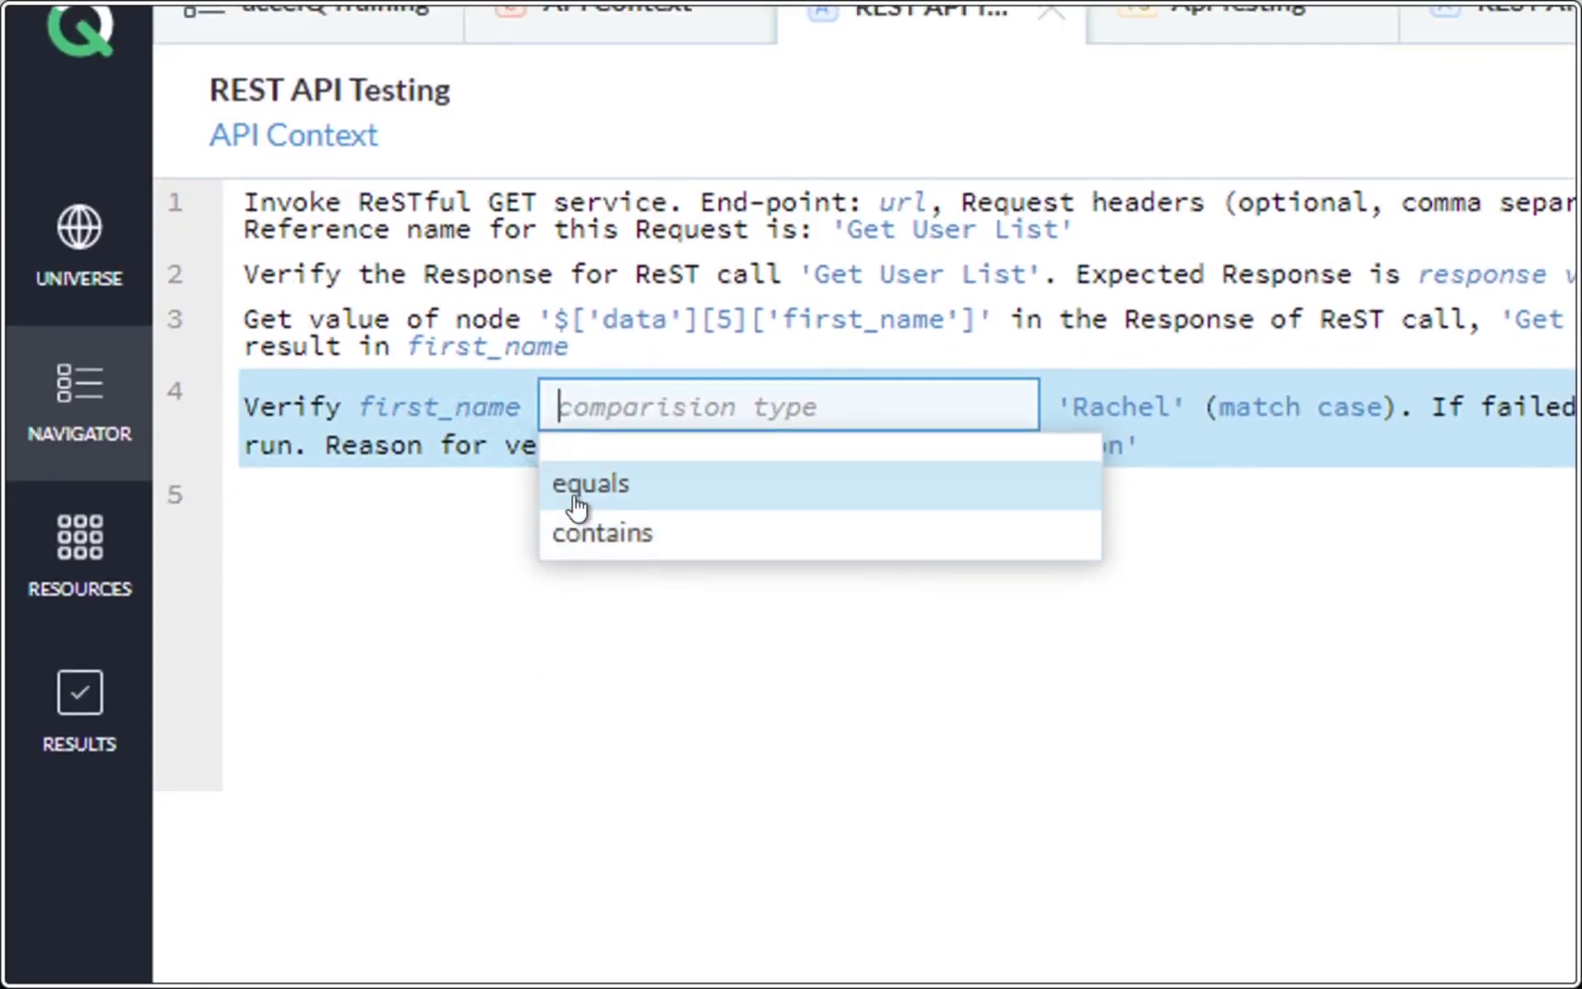
pyautogui.click(574, 494)
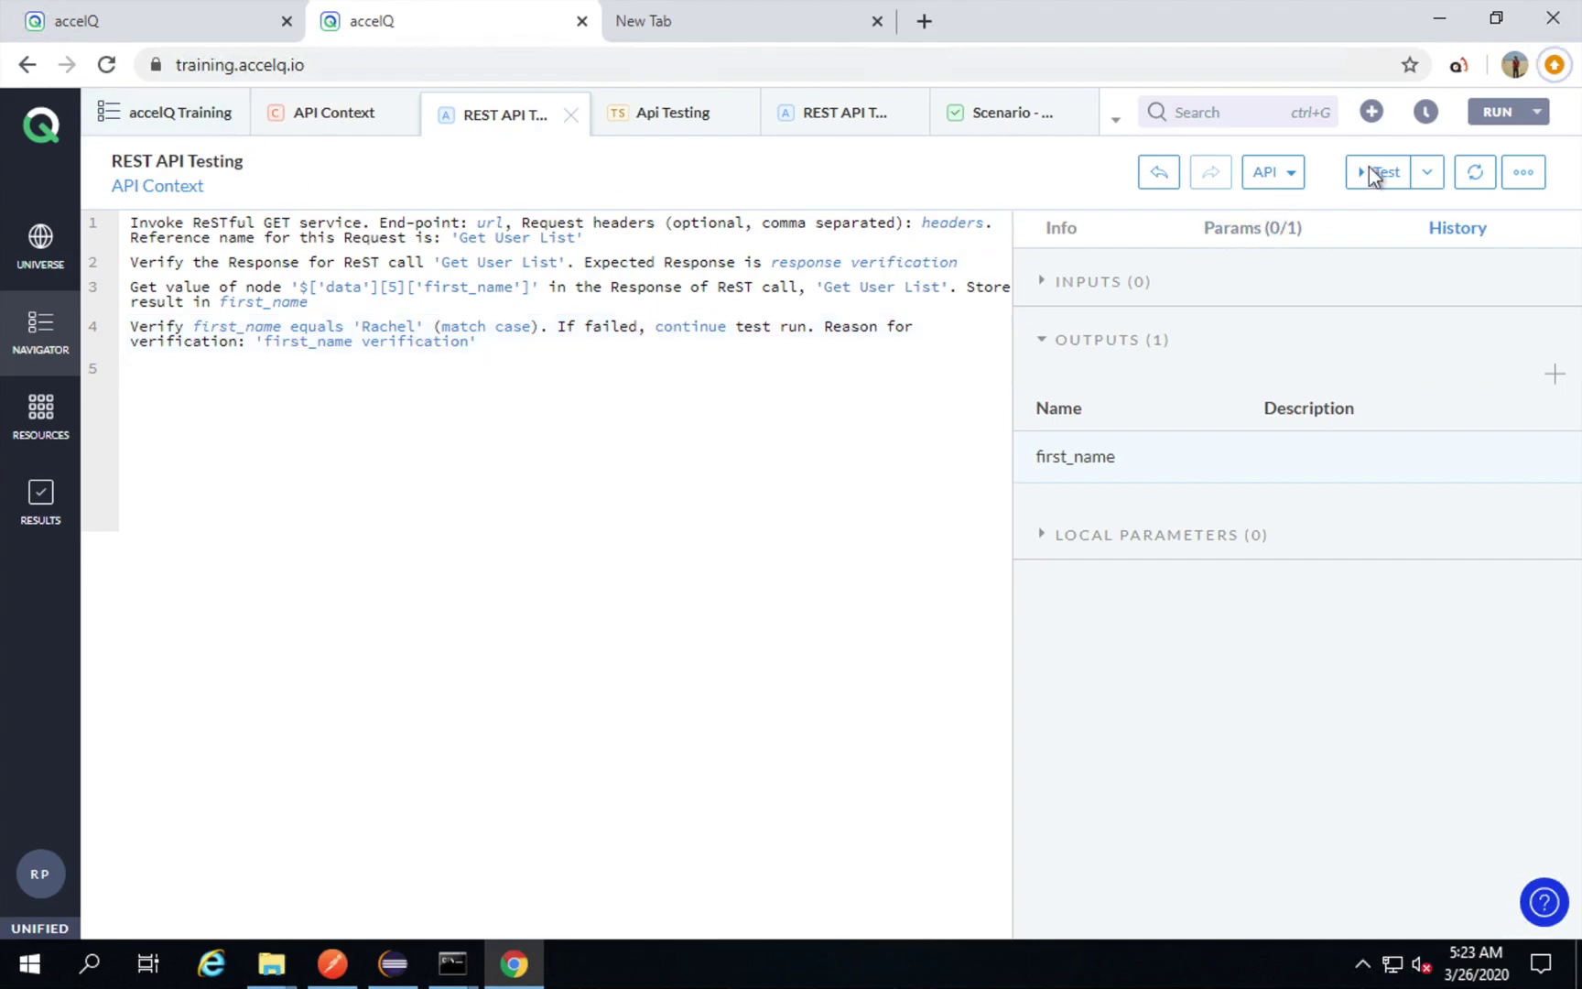
# Run the REST API Testing action as a test and follow its execution in the local agent console.
pyautogui.click(1376, 175)
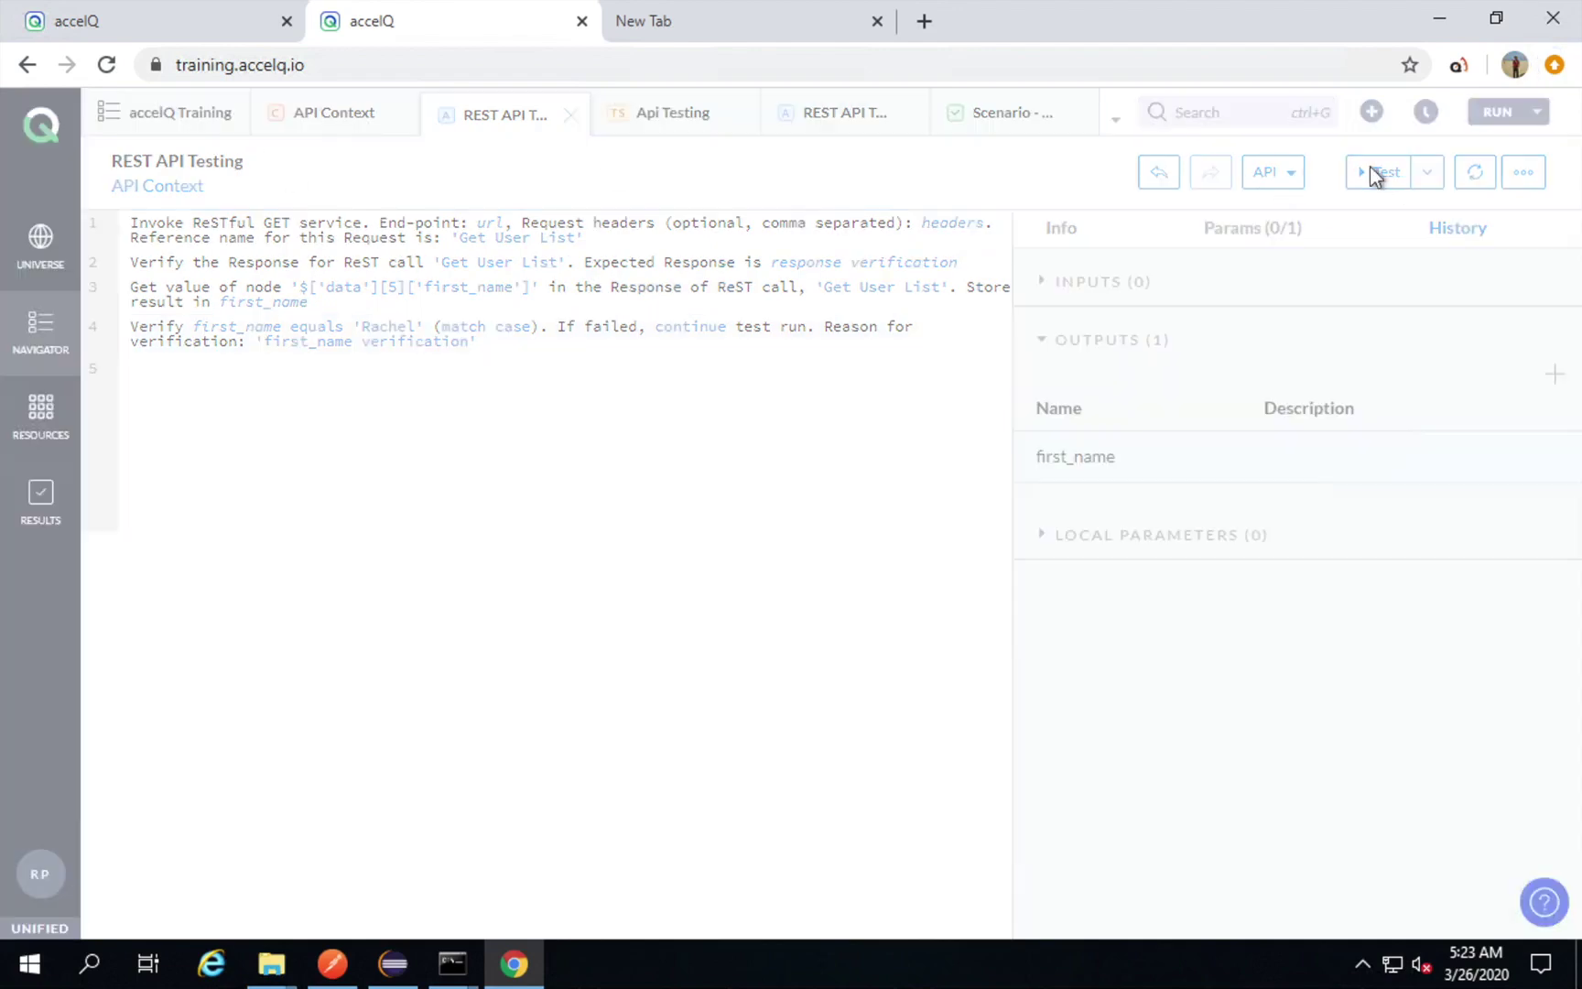
pyautogui.click(1053, 461)
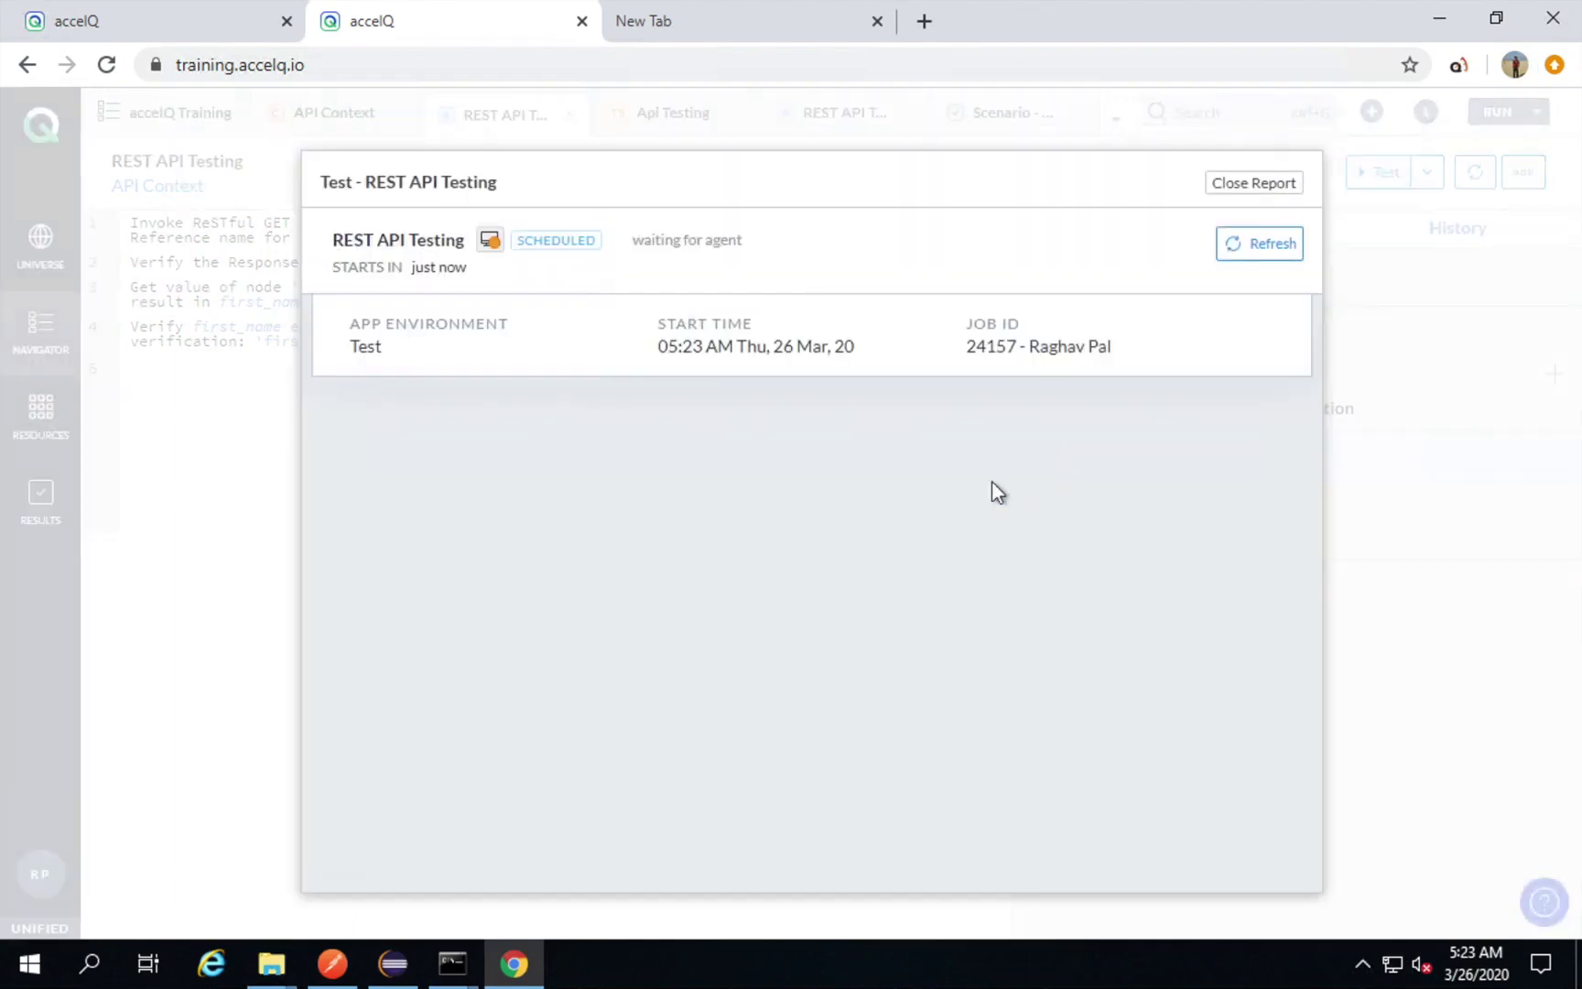
pyautogui.click(453, 961)
pyautogui.click(597, 840)
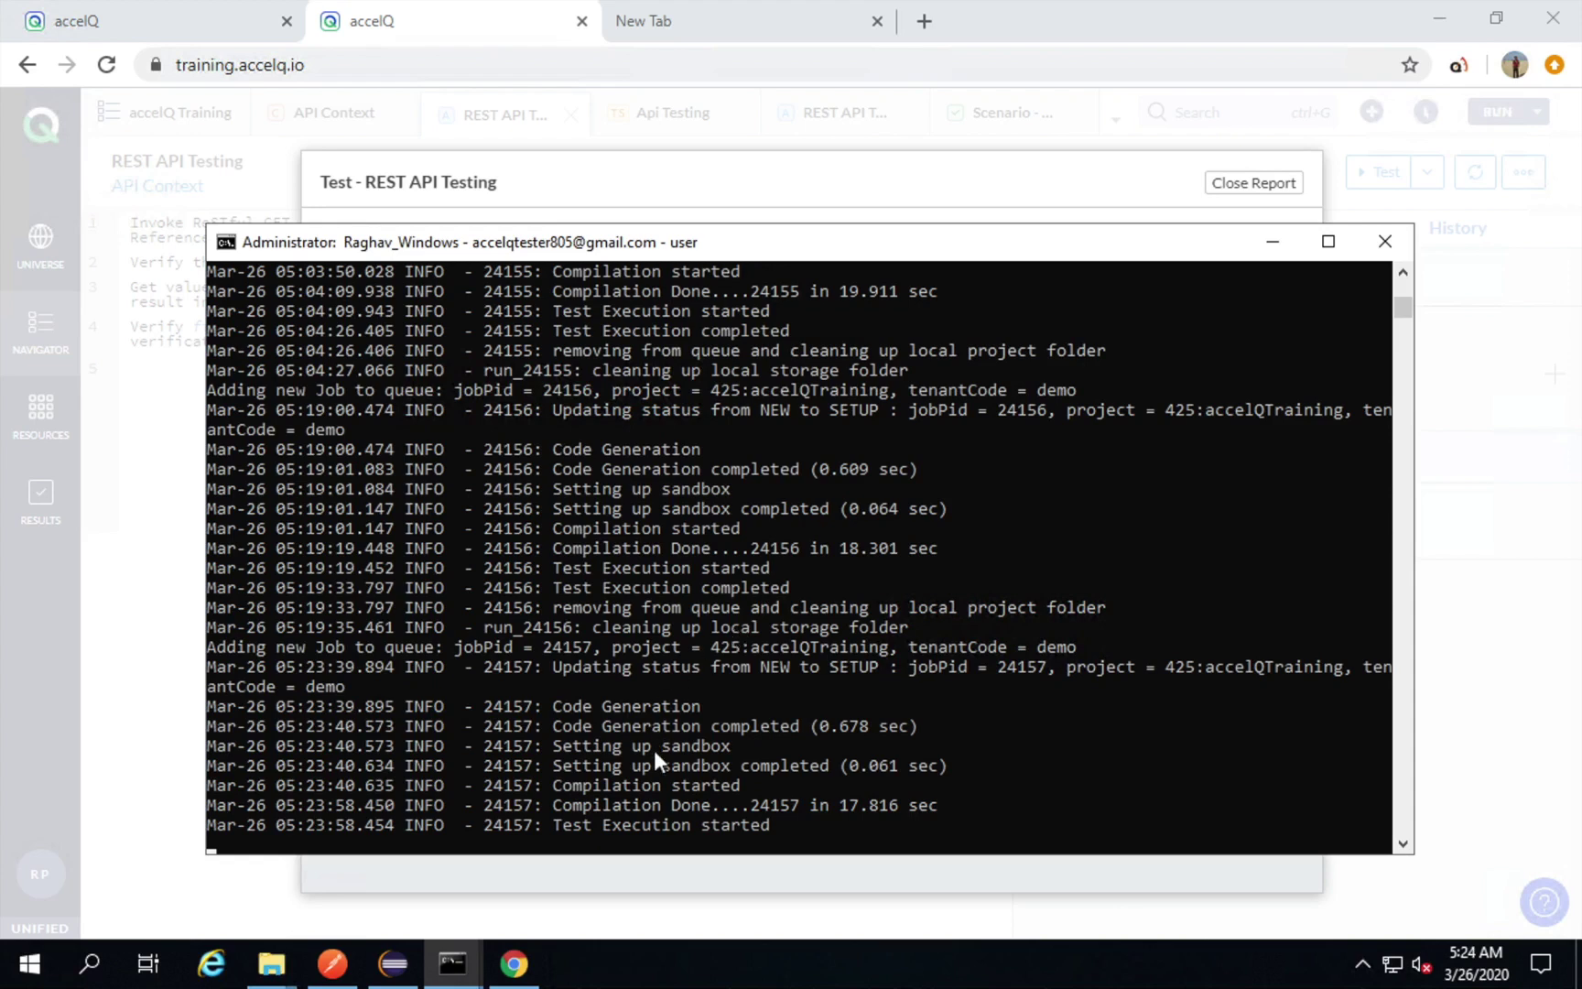
# Switch back to the test report, review the first_name node value and verification results, and close the report.
pyautogui.hotkey('alt', 'Tab')
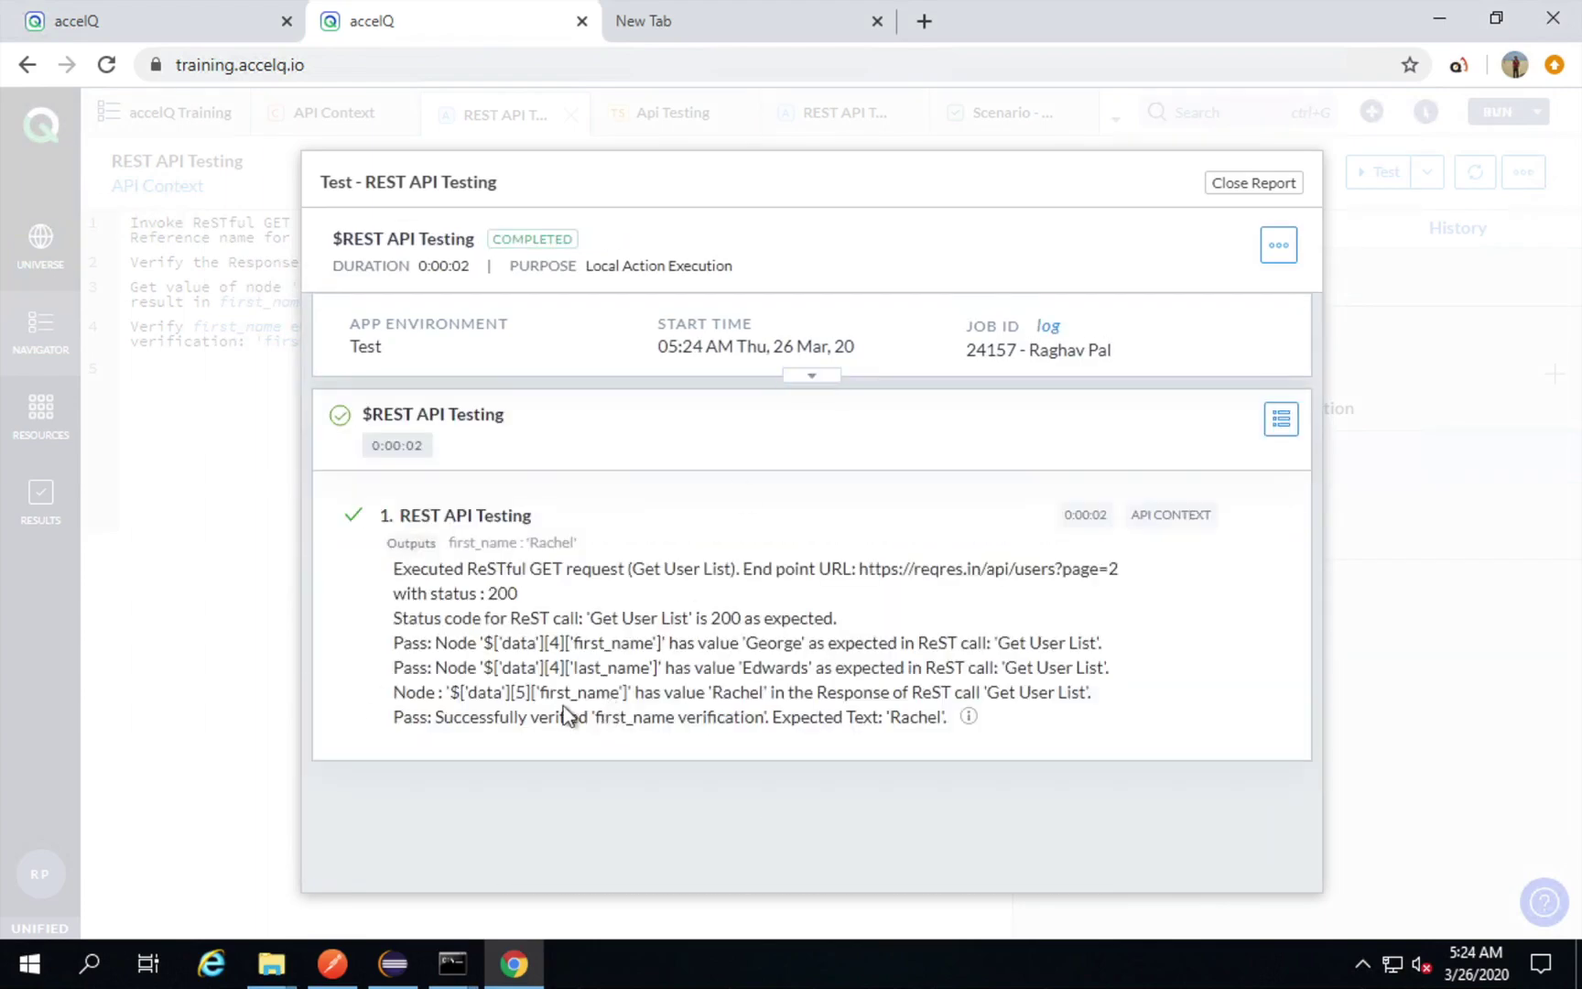
pyautogui.moveTo(373, 696)
pyautogui.mouseDown()
pyautogui.moveTo(673, 746)
pyautogui.moveTo(986, 749)
pyautogui.mouseUp()
pyautogui.click(1237, 188)
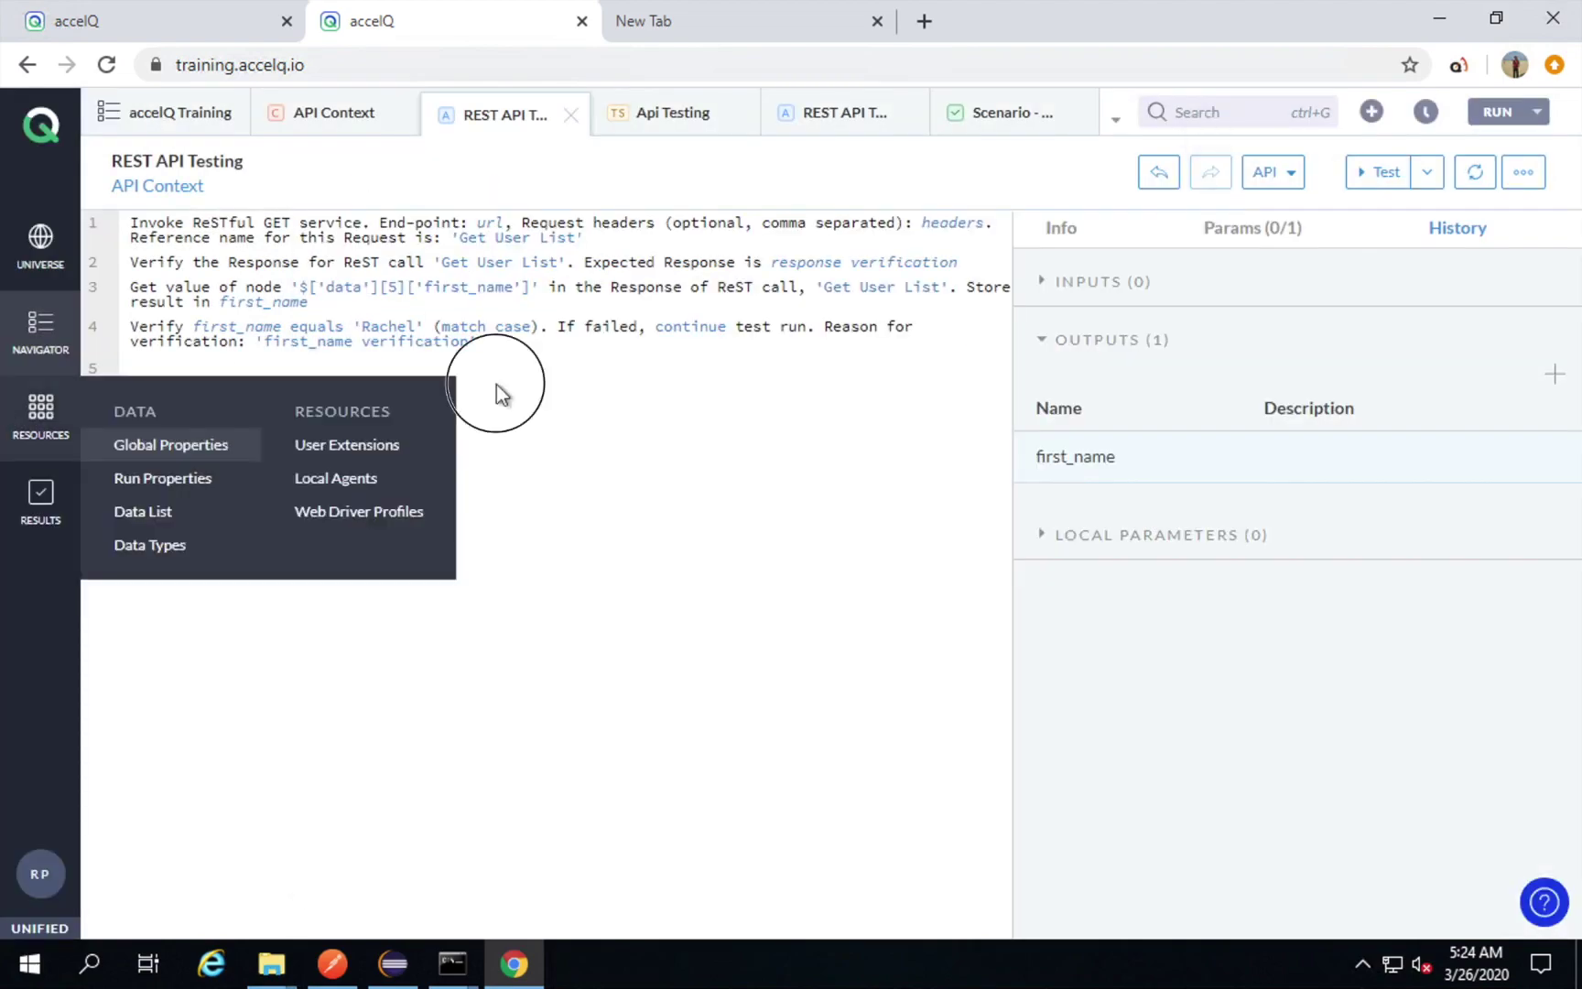
# On the Reqres site, show the POST Create example and select its JSON request body.
pyautogui.click(498, 384)
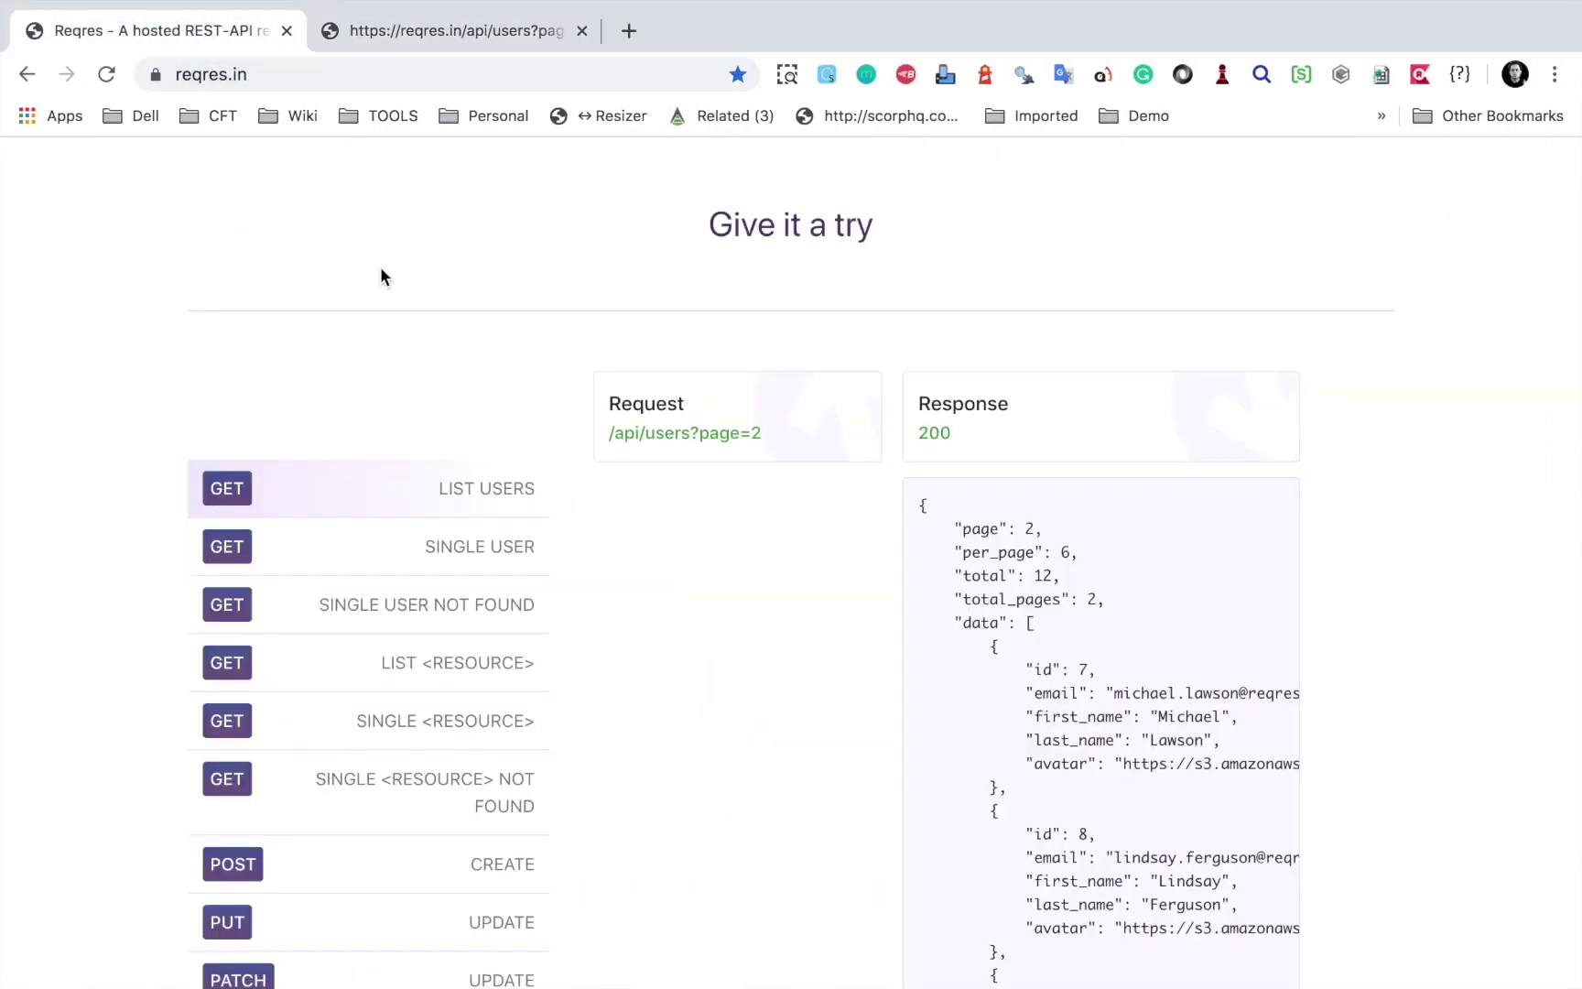
pyautogui.scroll(-5, 344, 503)
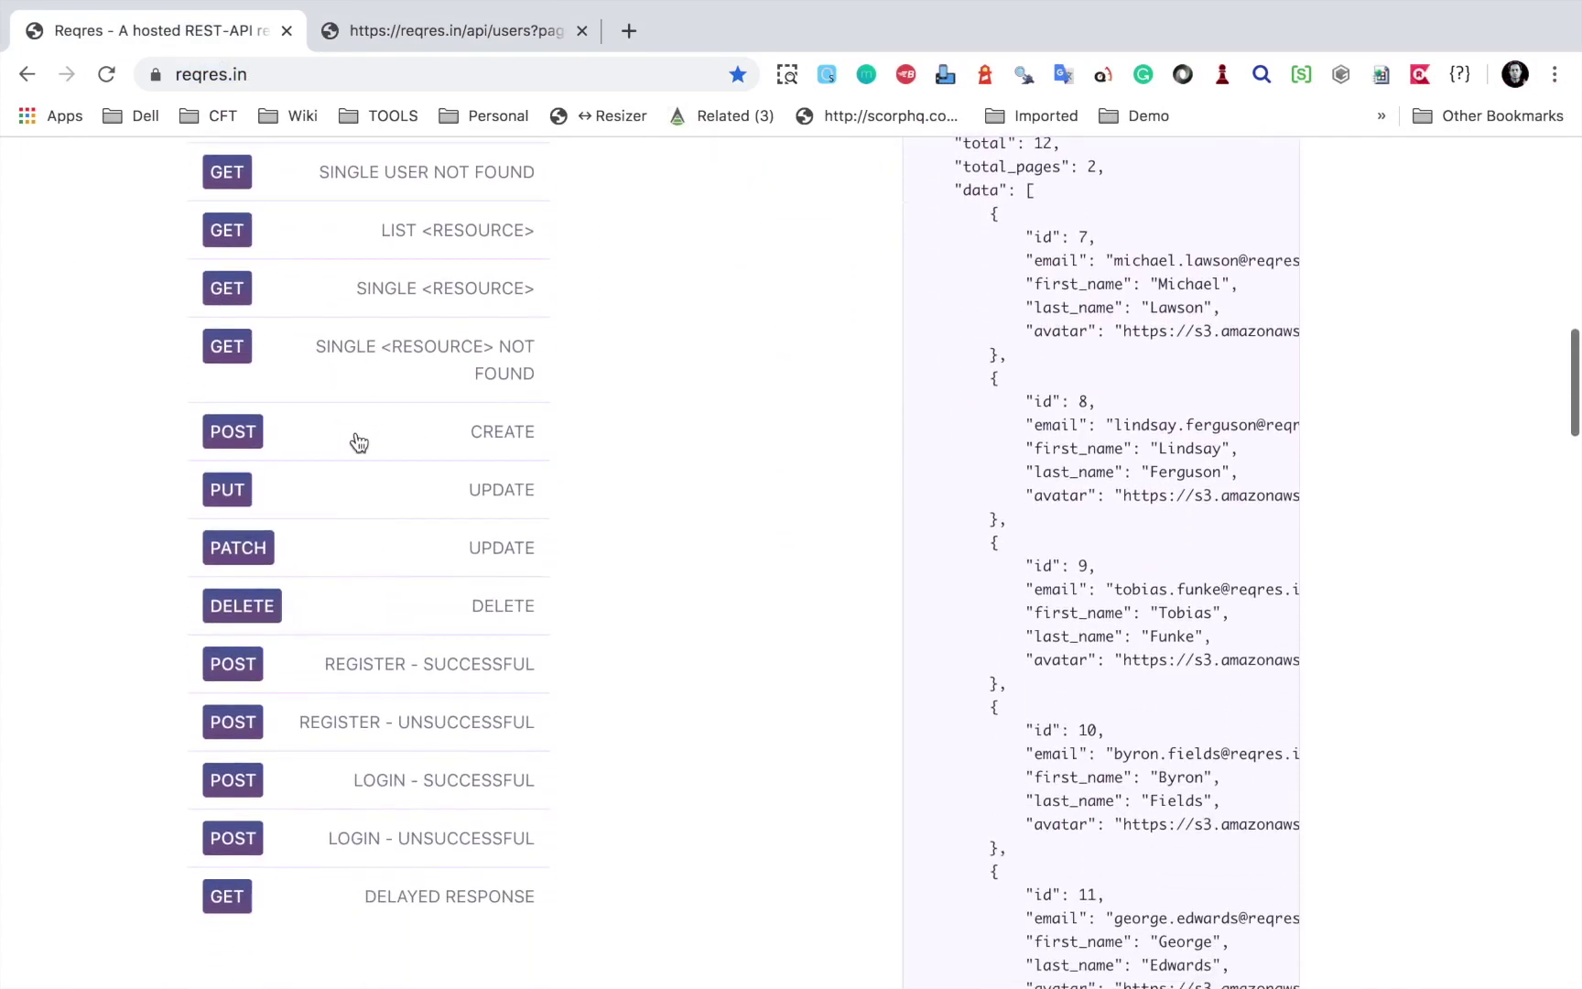
pyautogui.click(354, 441)
pyautogui.scroll(5, 354, 441)
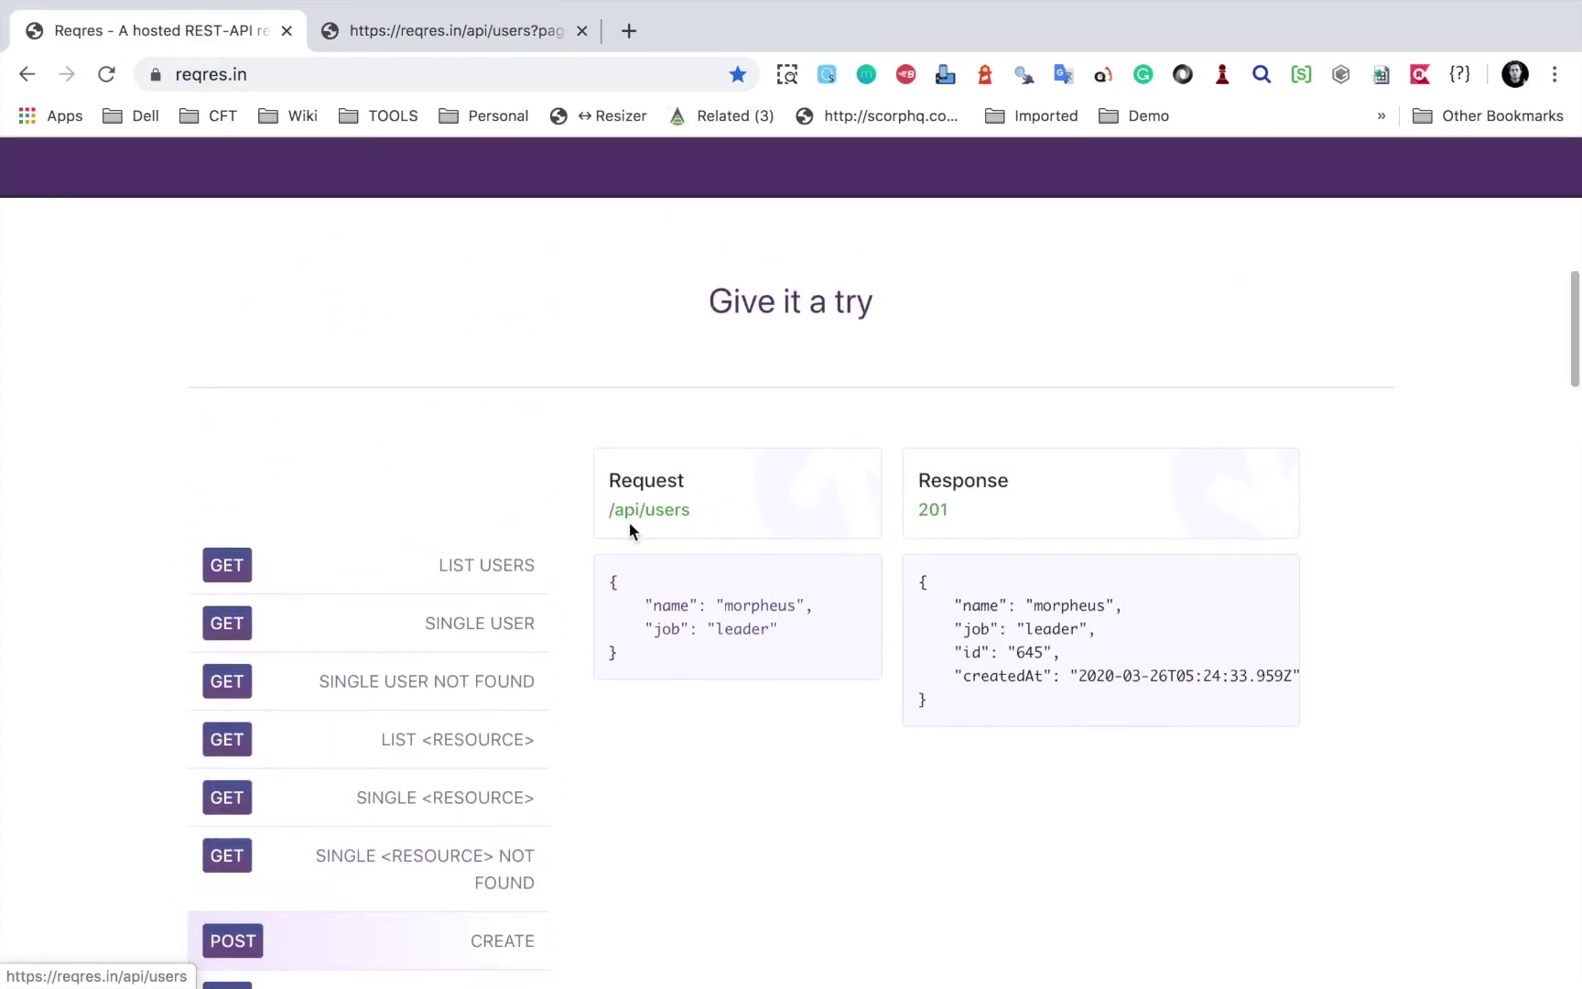
pyautogui.moveTo(630, 663); pyautogui.dragTo(603, 577)
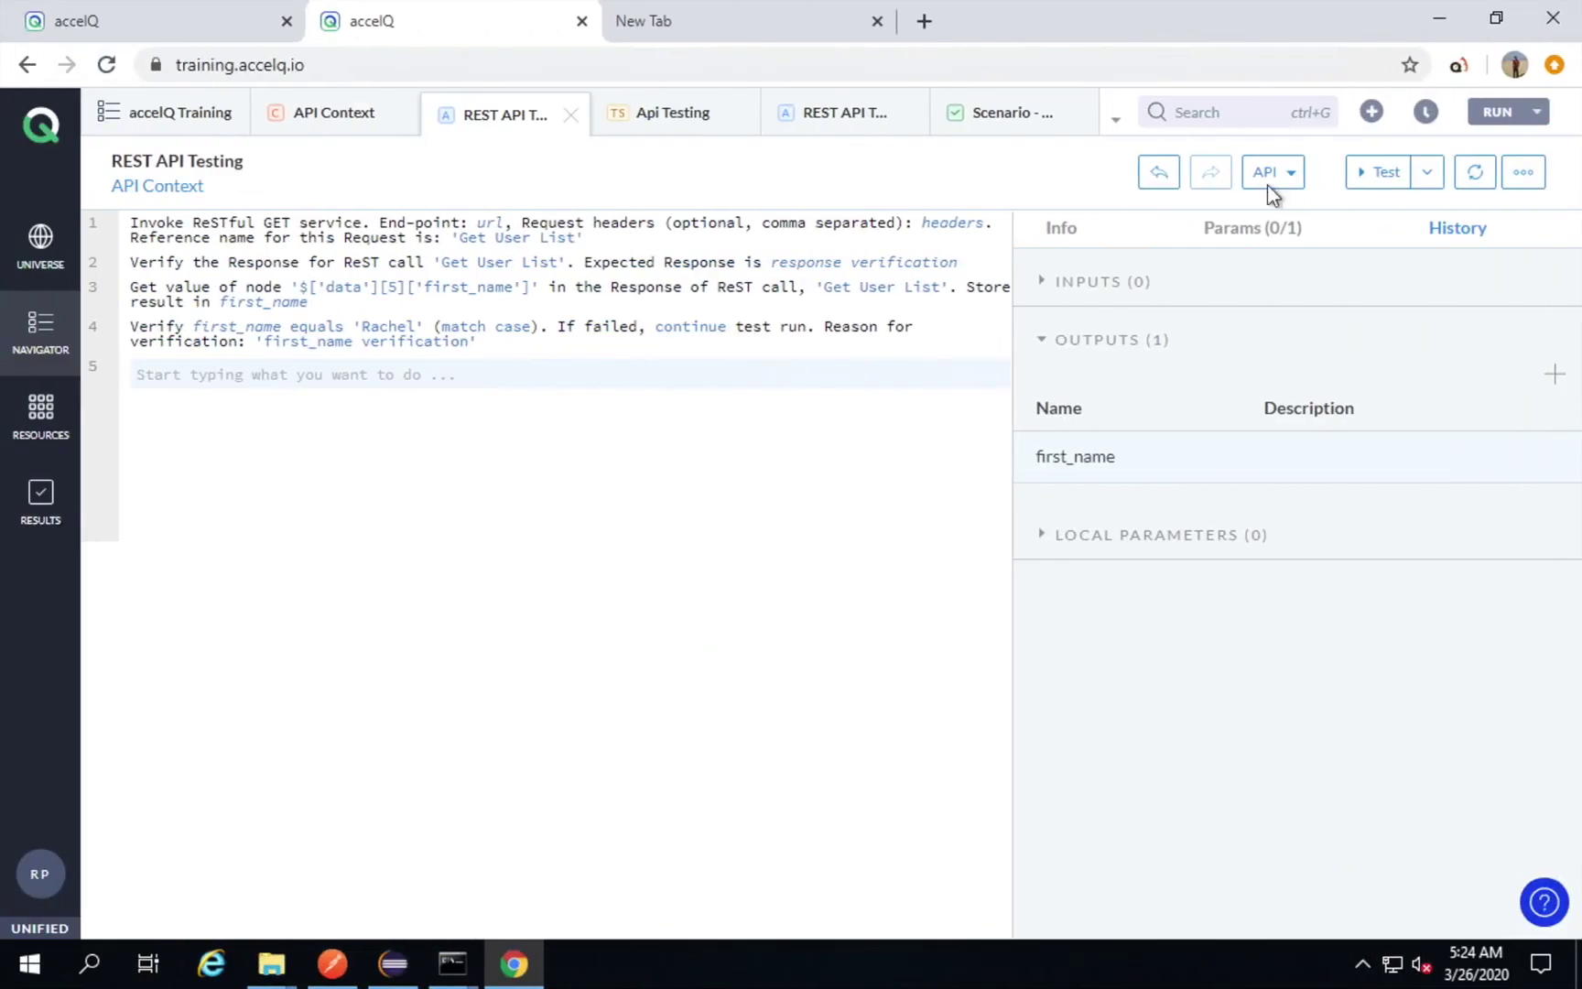
# Start a new REST service call in the accelQ action with the reference name Create User.
pyautogui.click(1270, 183)
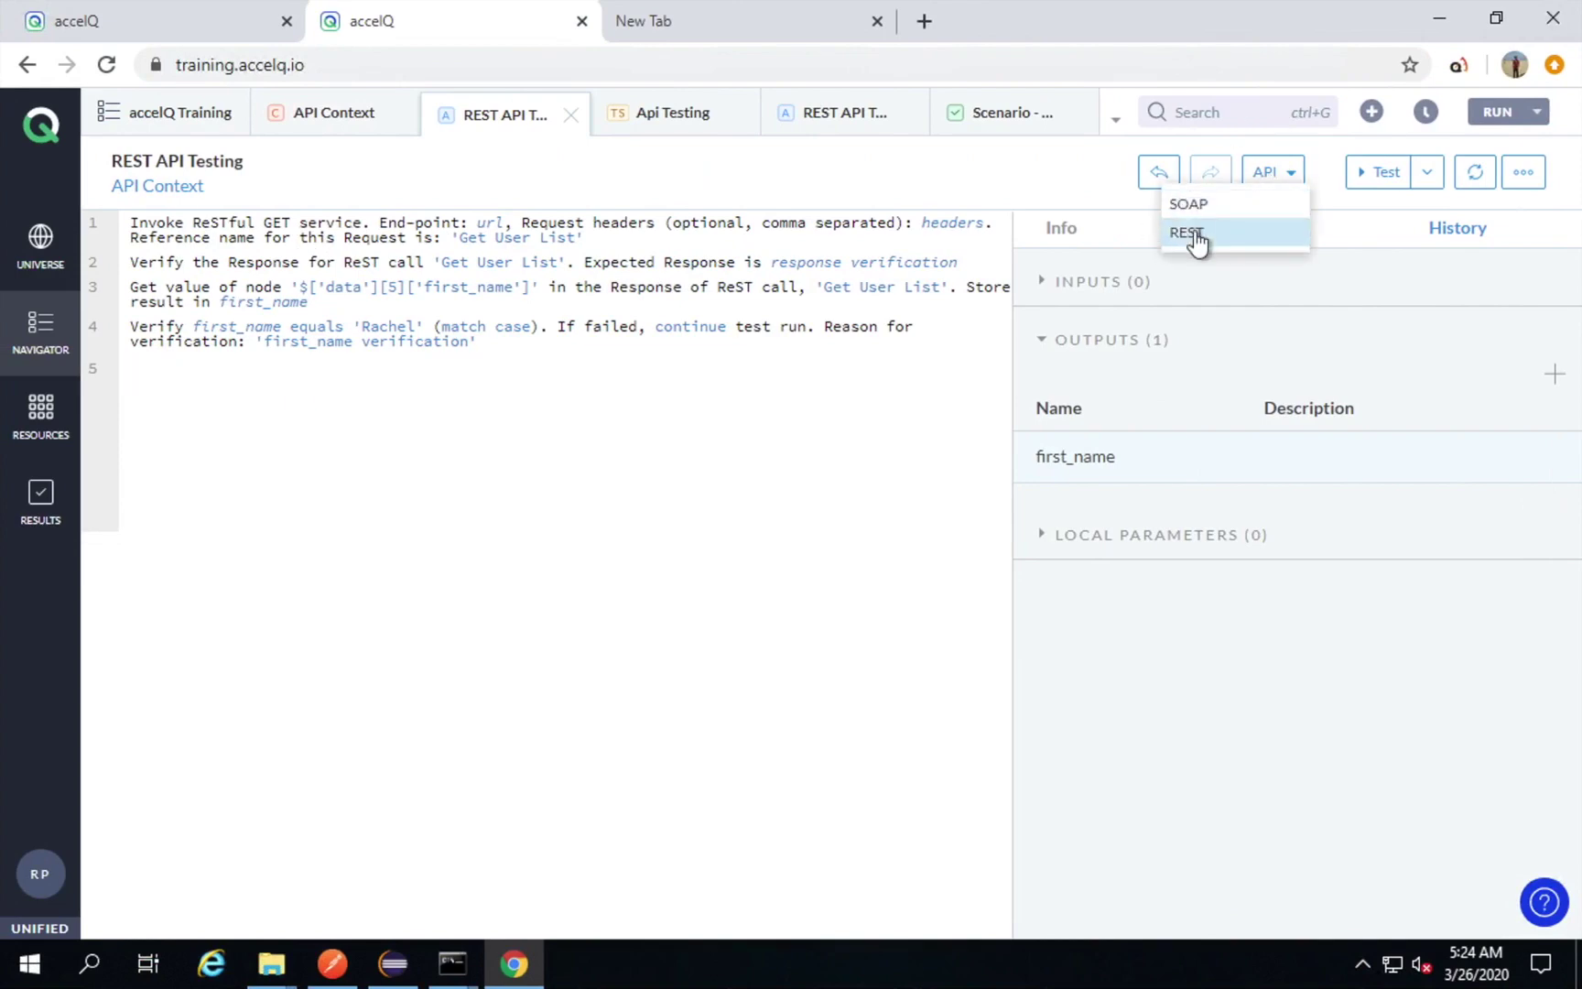
pyautogui.click(1190, 234)
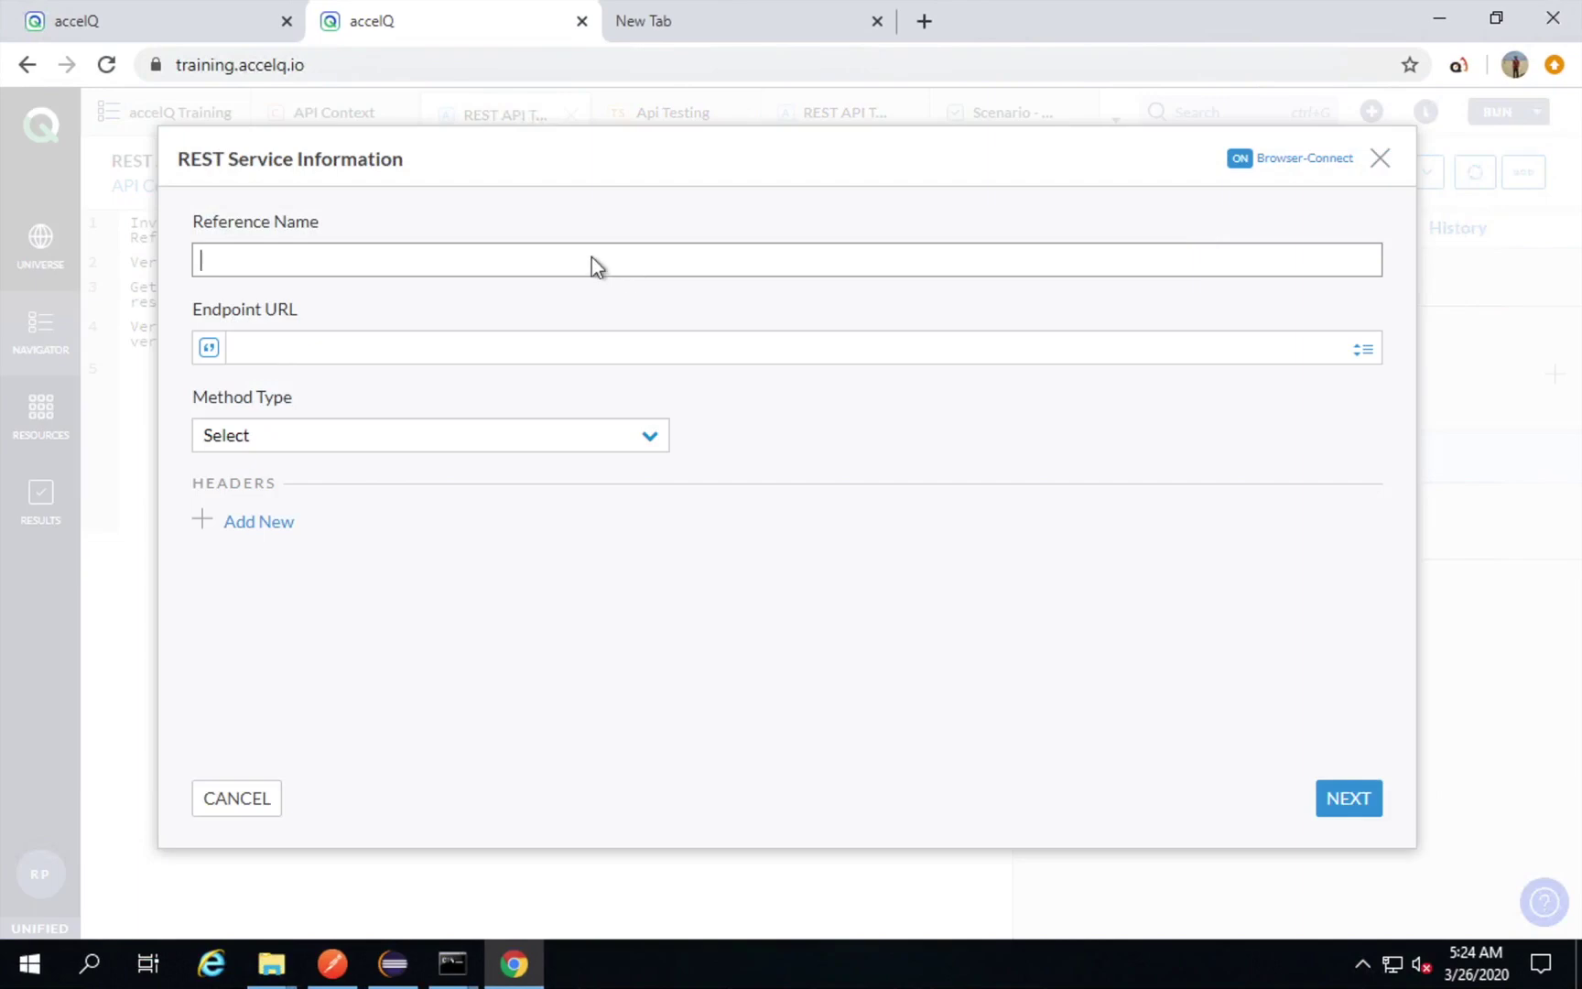
pyautogui.write('Create User')
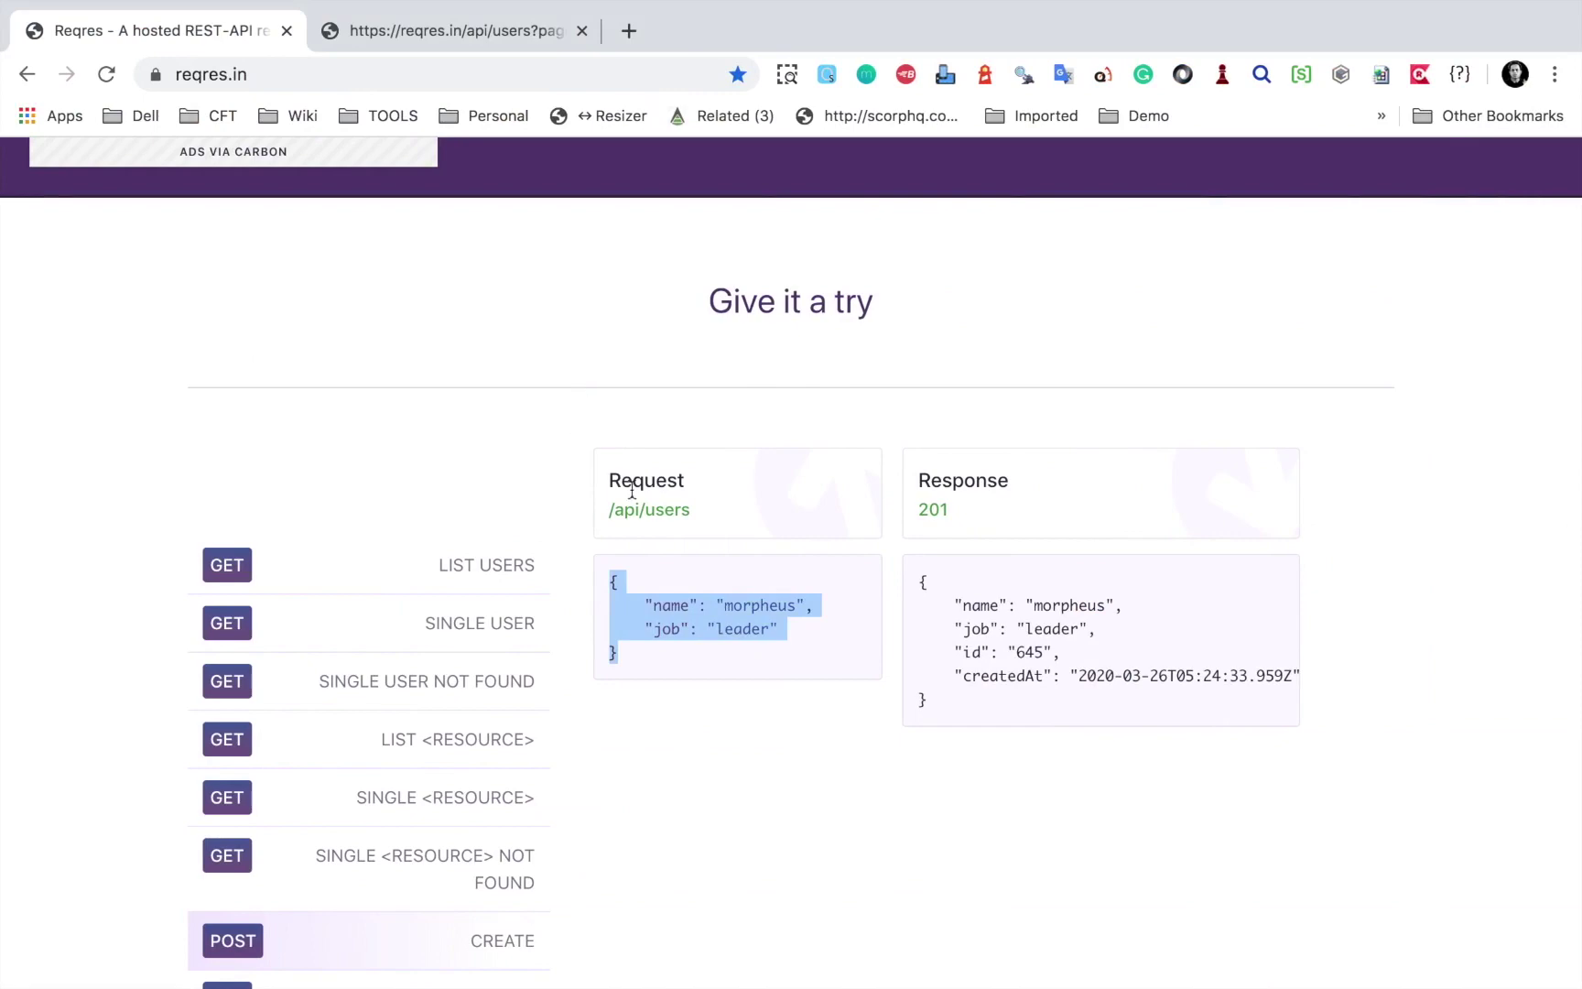
pyautogui.click(640, 520)
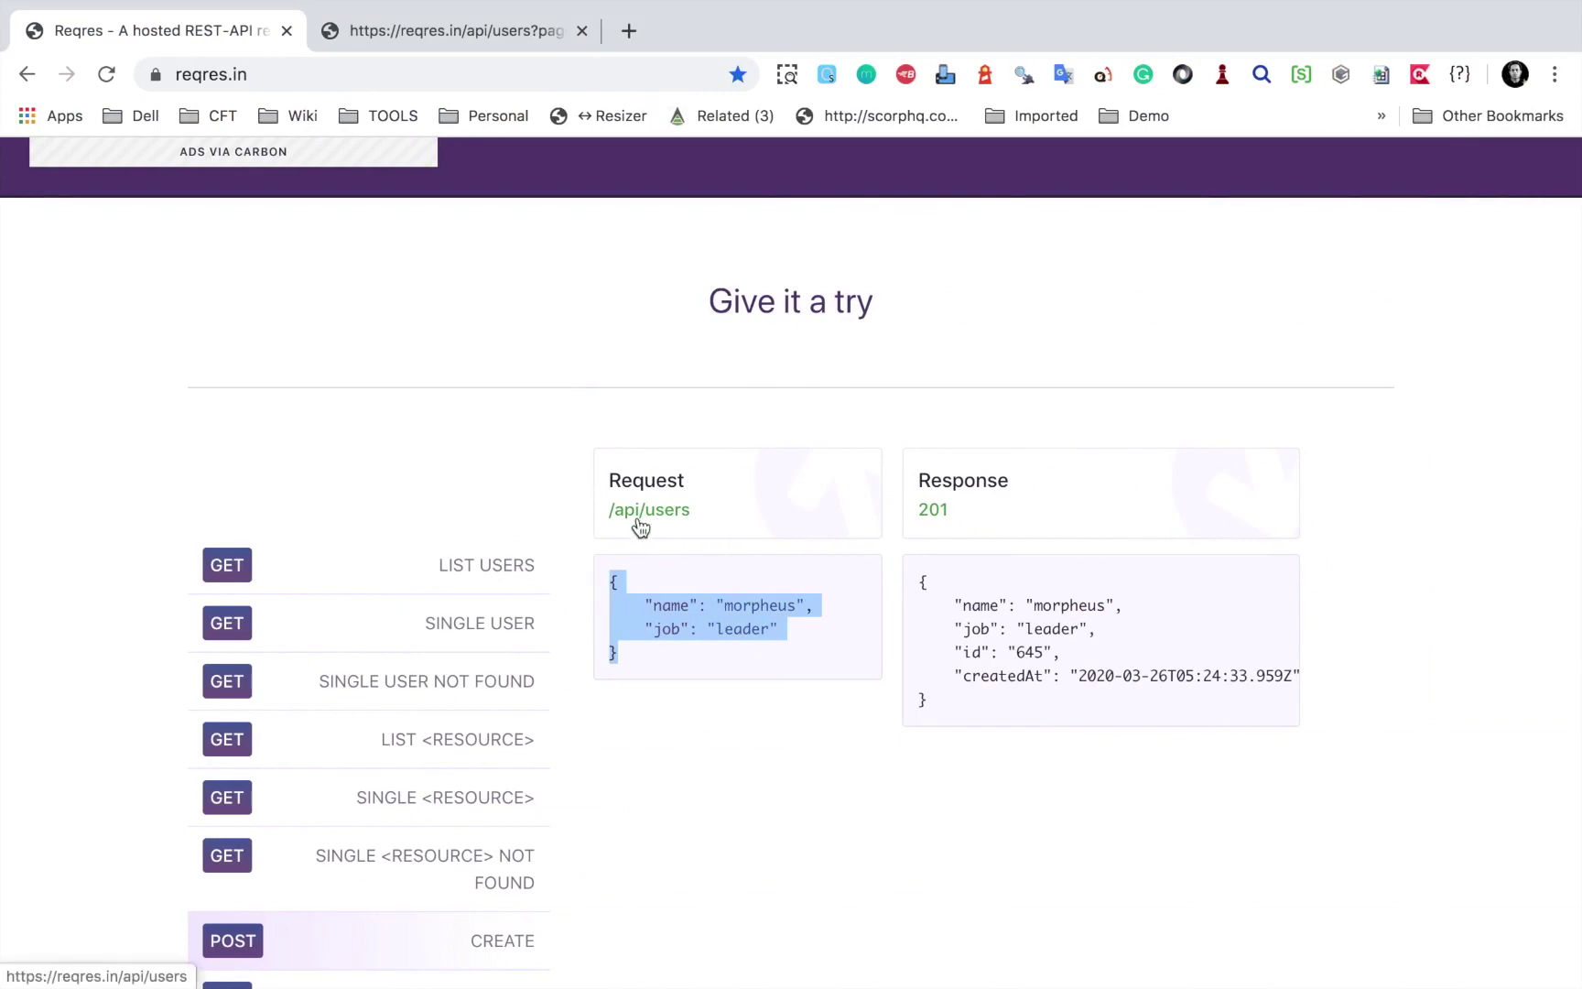
pyautogui.click(583, 32)
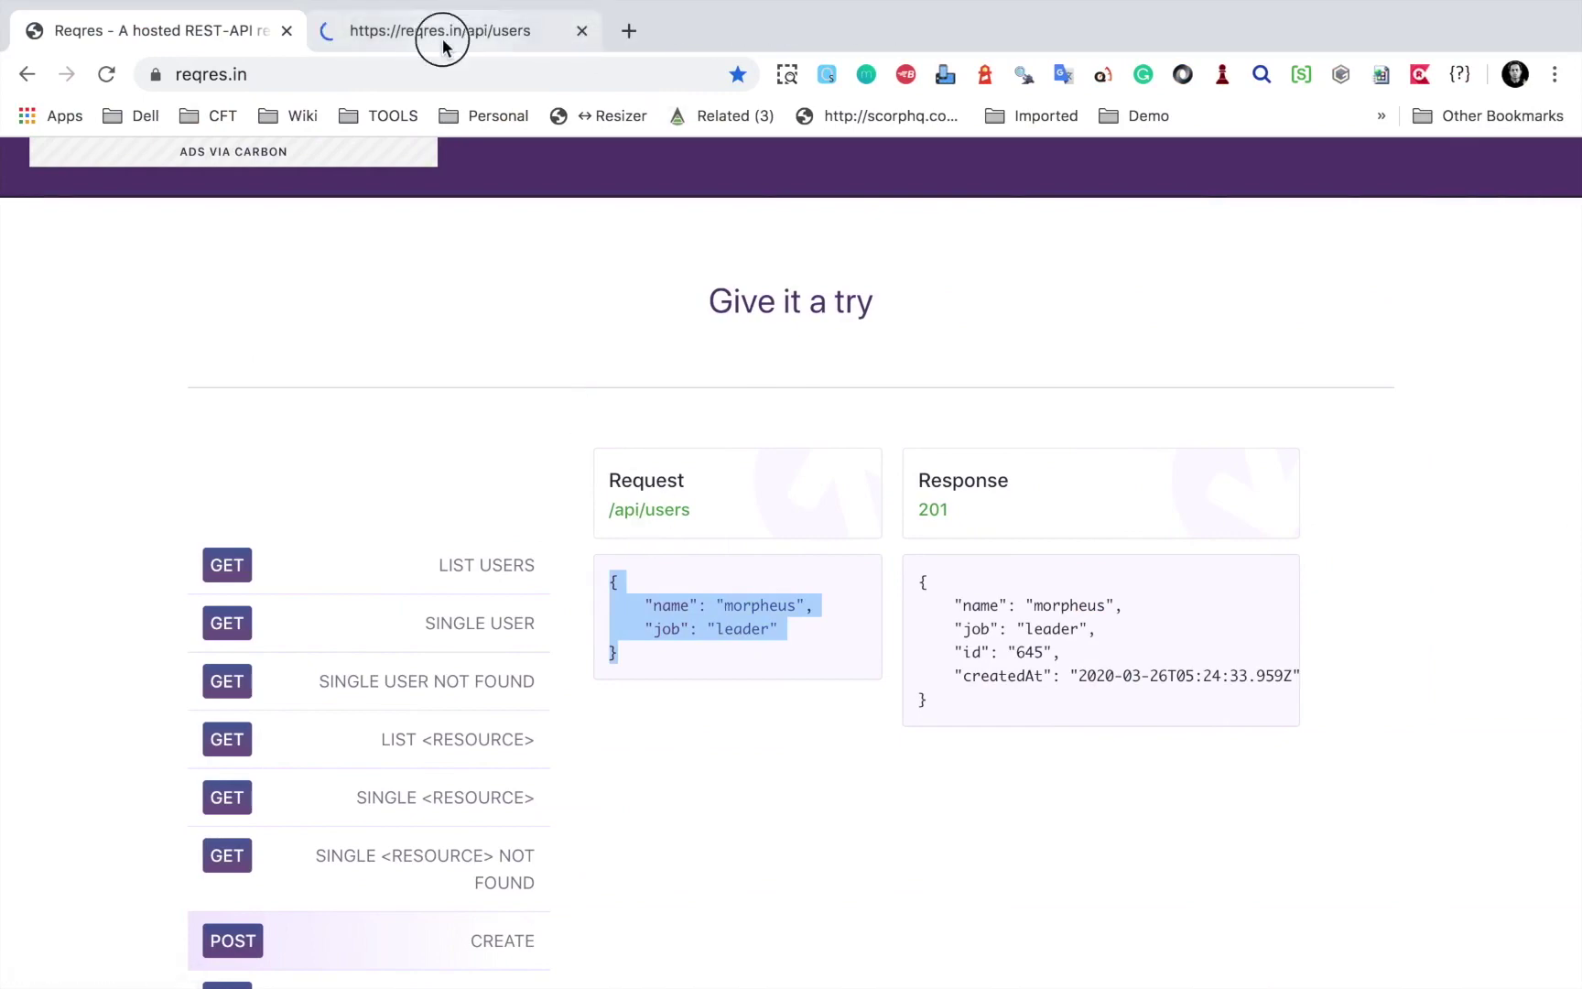
pyautogui.click(443, 34)
pyautogui.click(411, 71)
pyautogui.hotkey('ctrl', 'c')
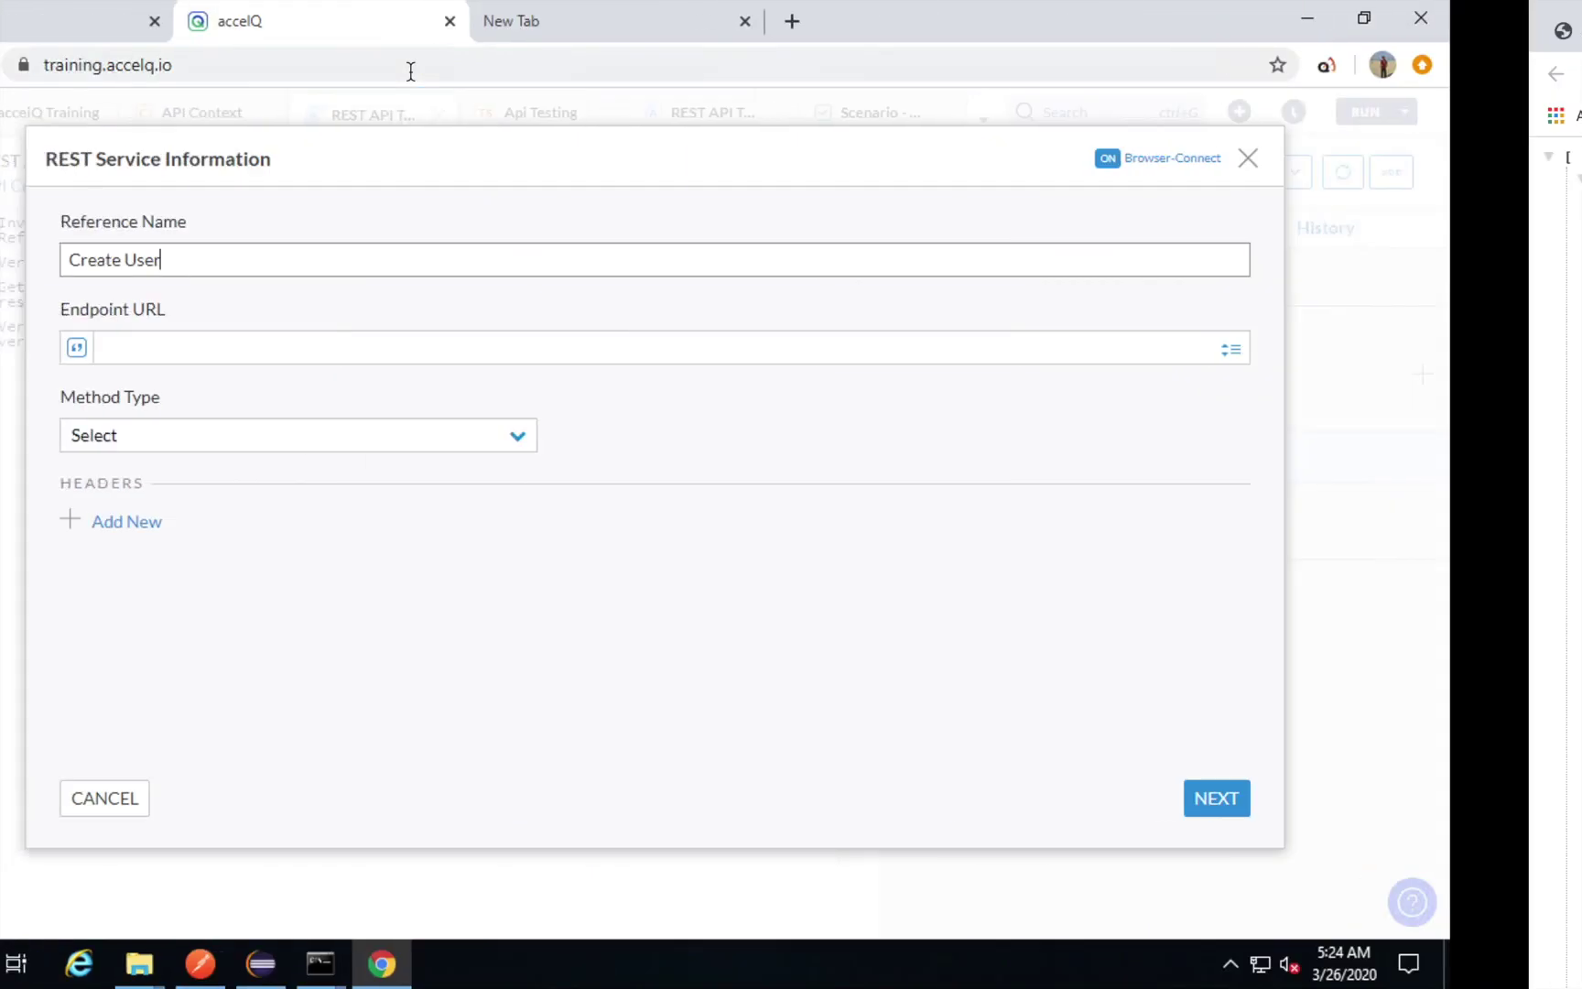
pyautogui.click(328, 349)
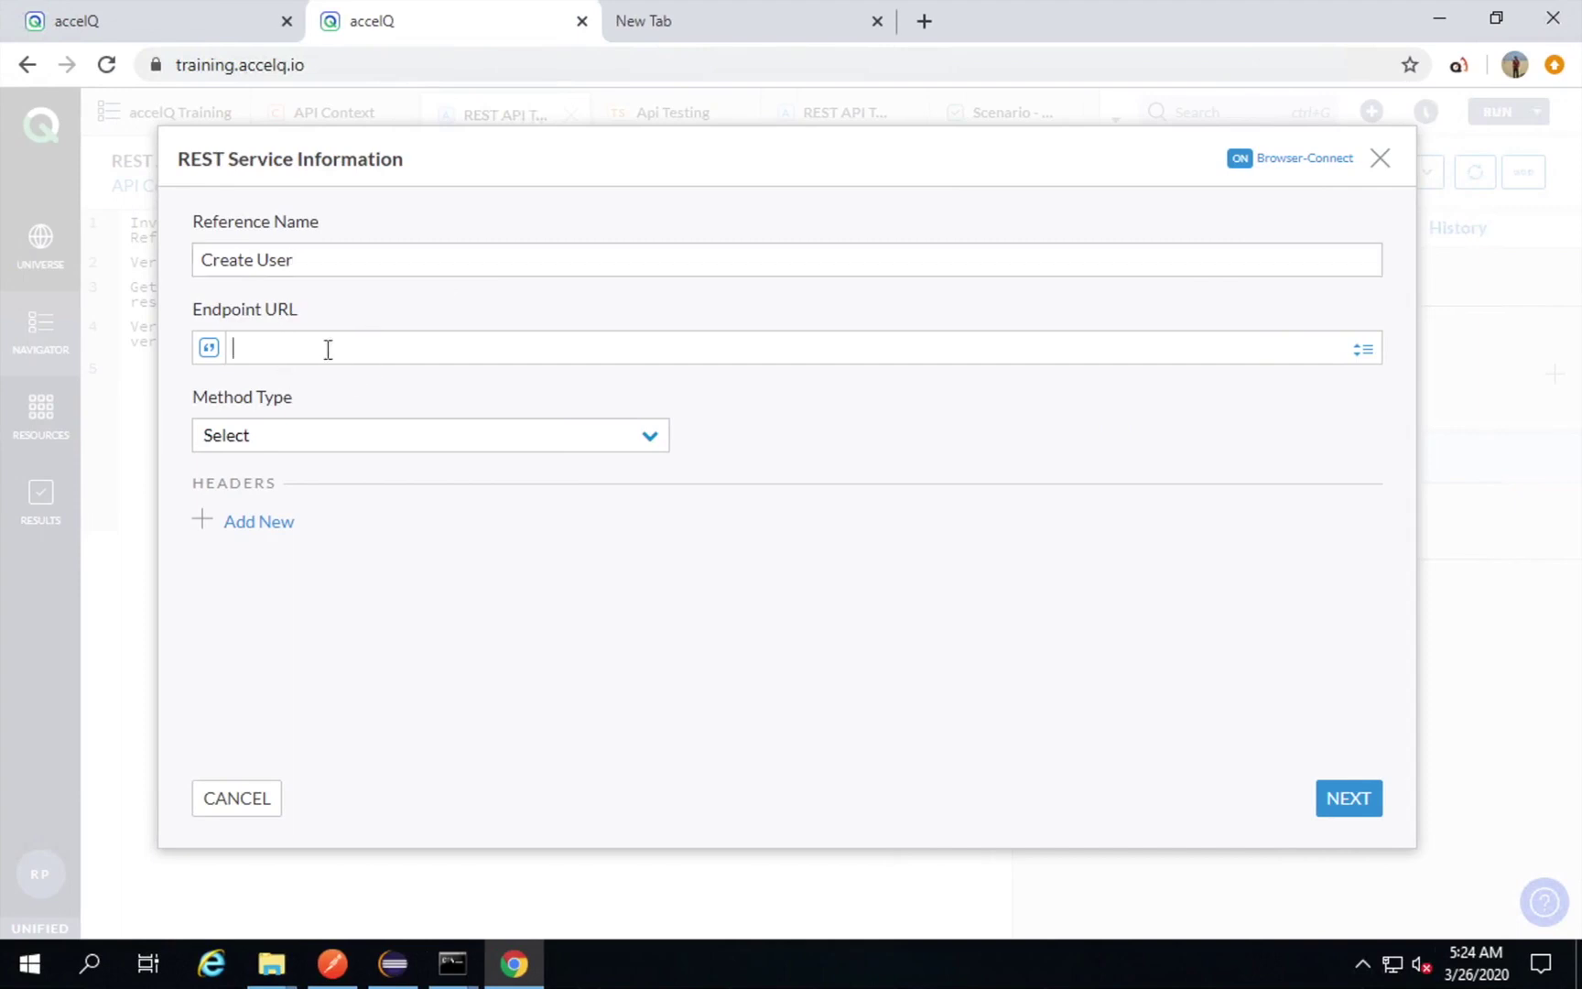
pyautogui.hotkey('ctrl', 'v')
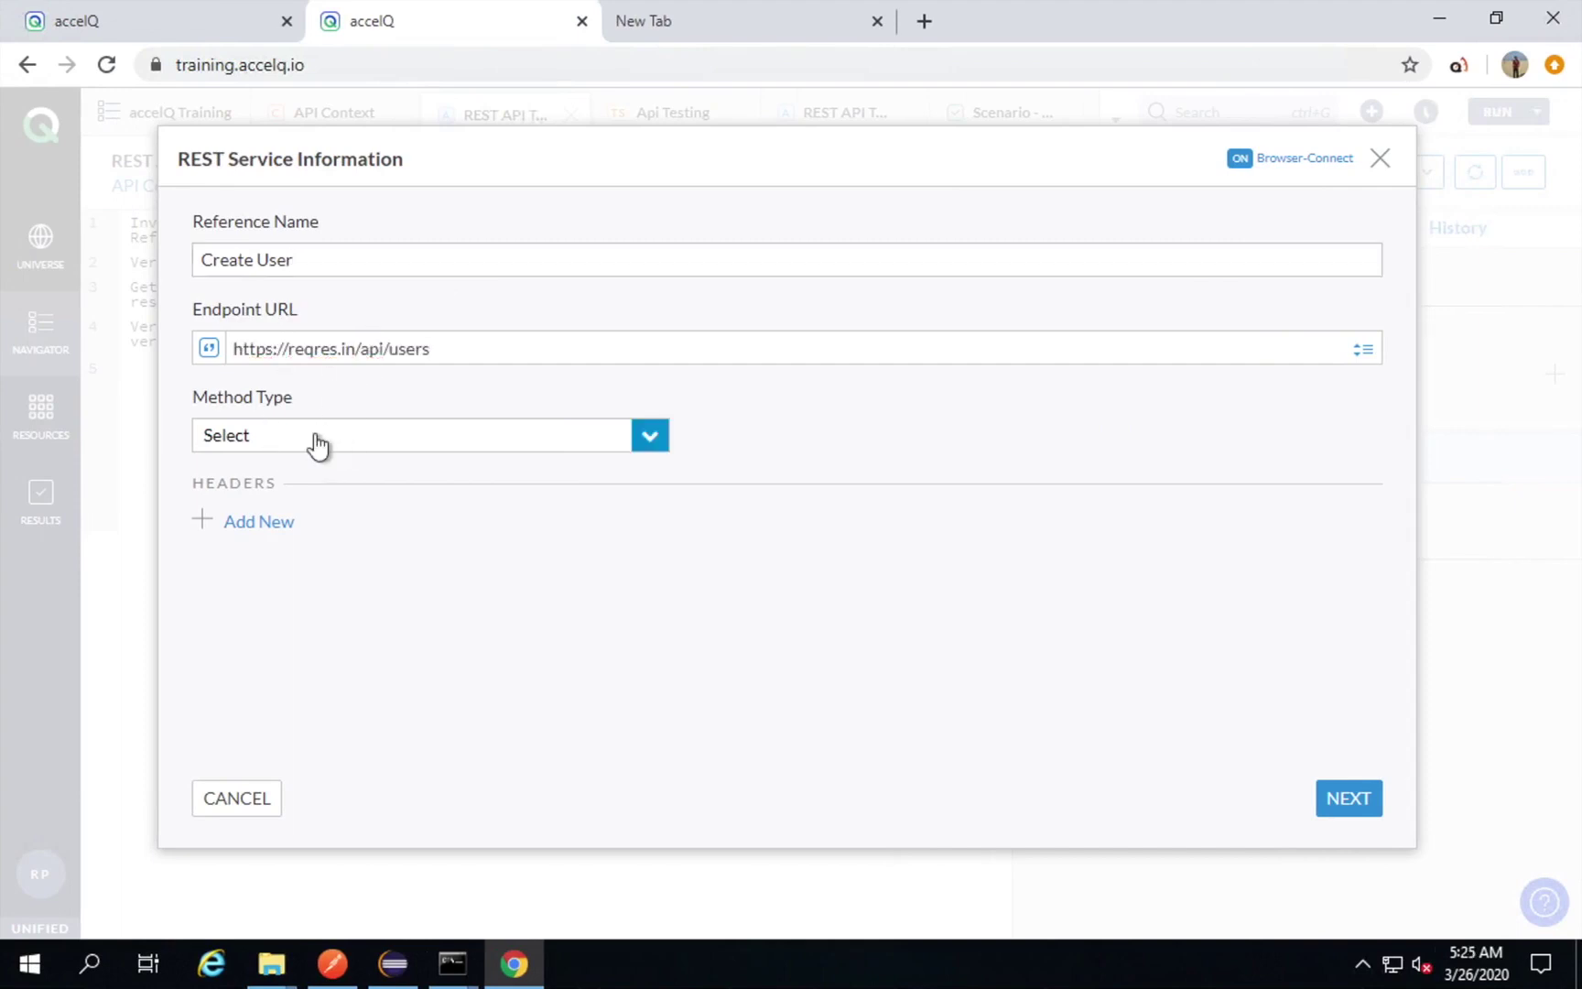
# Set the Create User request's method to POST and choose application/json as its payload type.
pyautogui.click(316, 440)
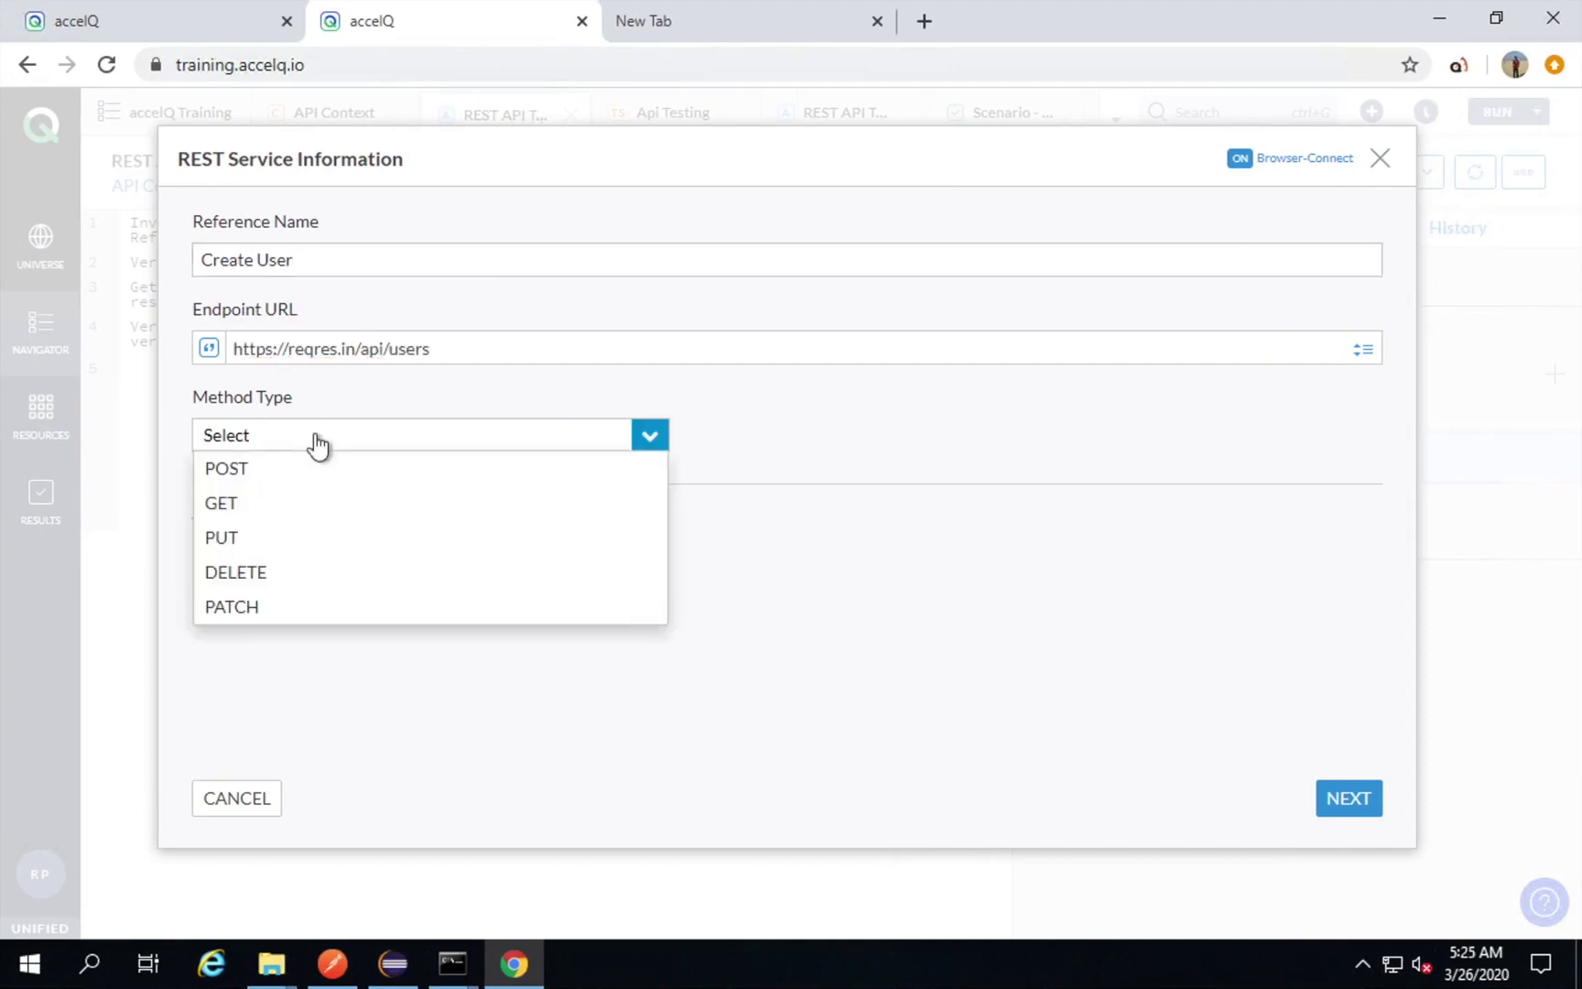
pyautogui.click(232, 474)
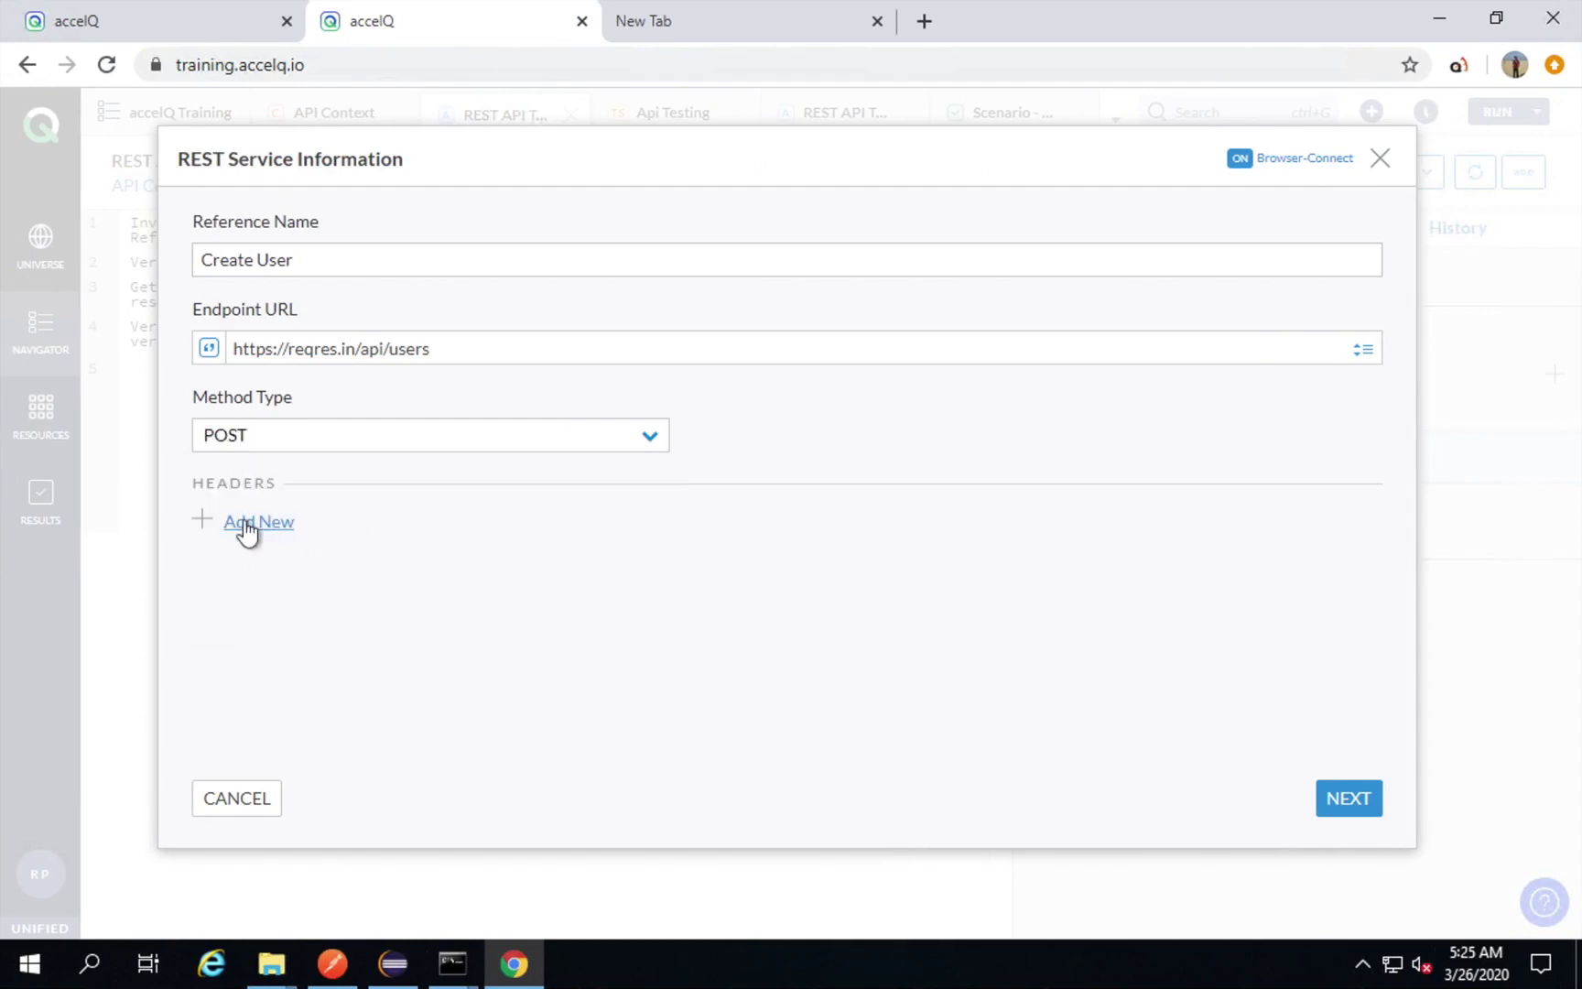
pyautogui.click(1348, 800)
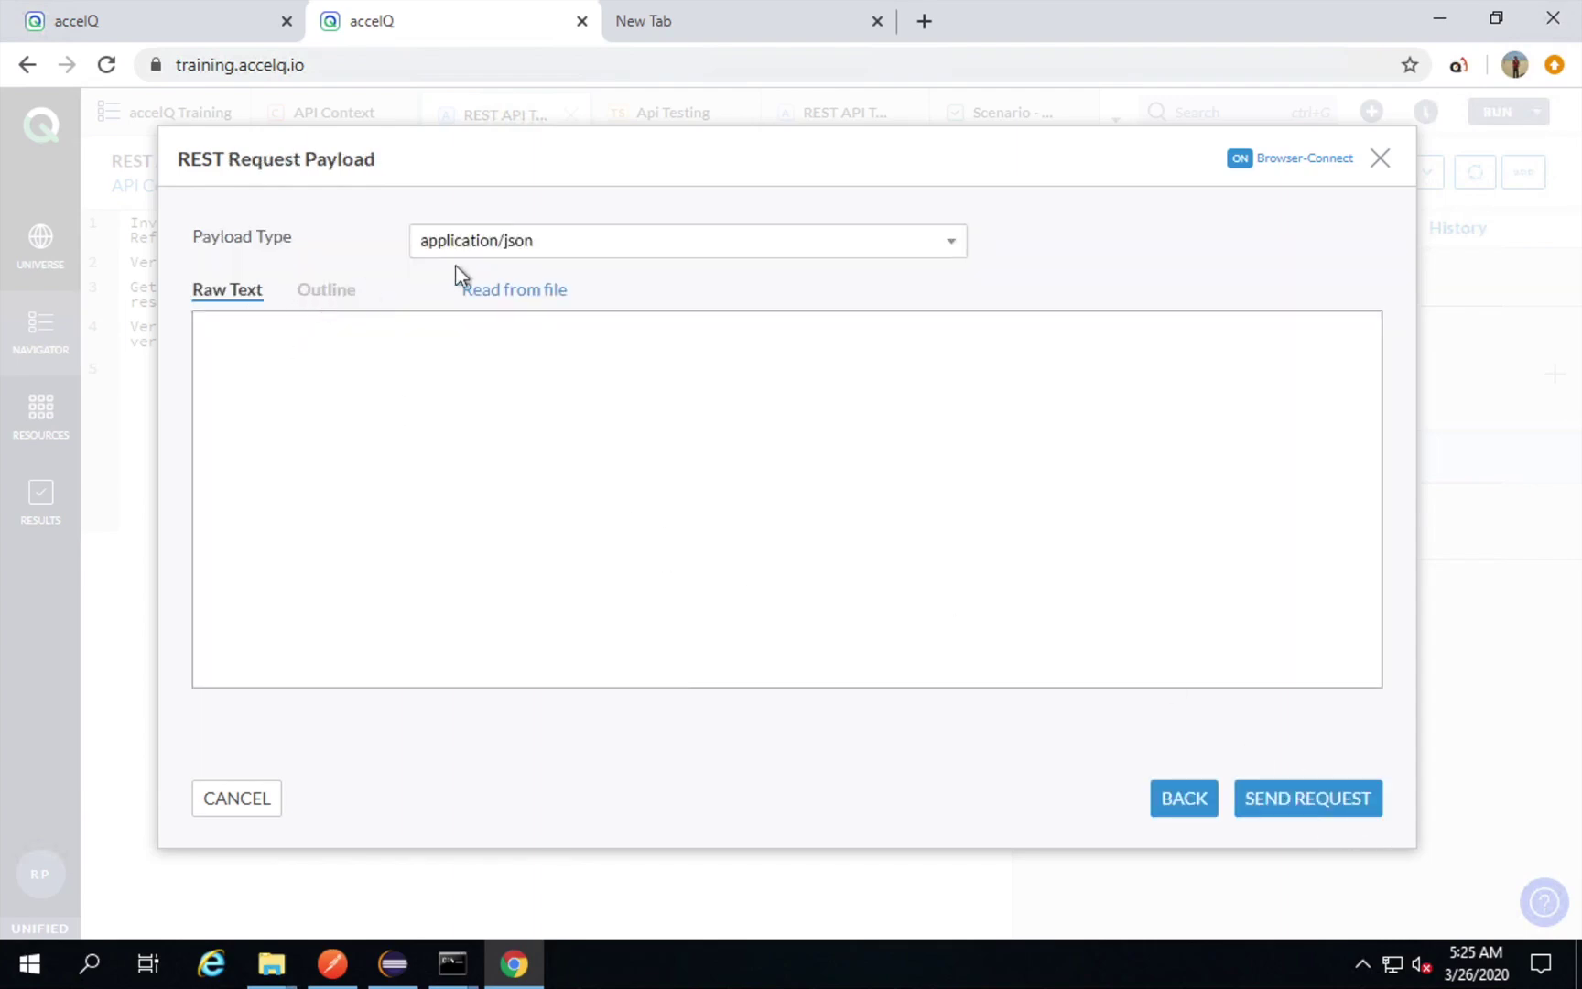
pyautogui.click(844, 244)
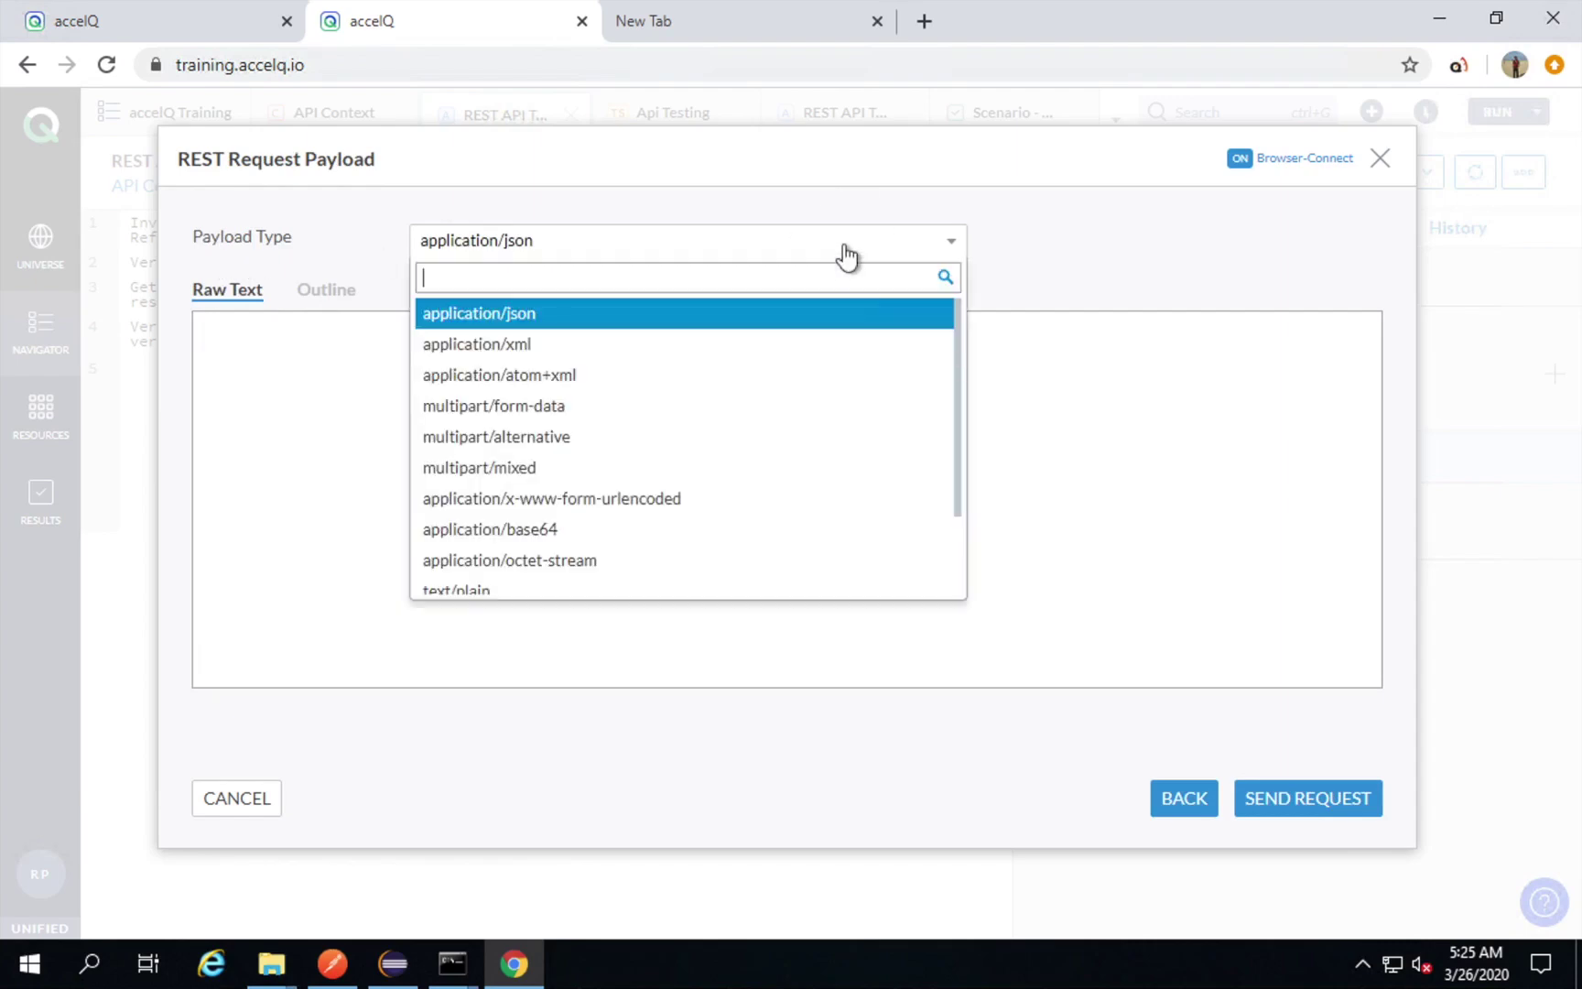
pyautogui.click(526, 320)
pyautogui.click(629, 247)
pyautogui.click(513, 318)
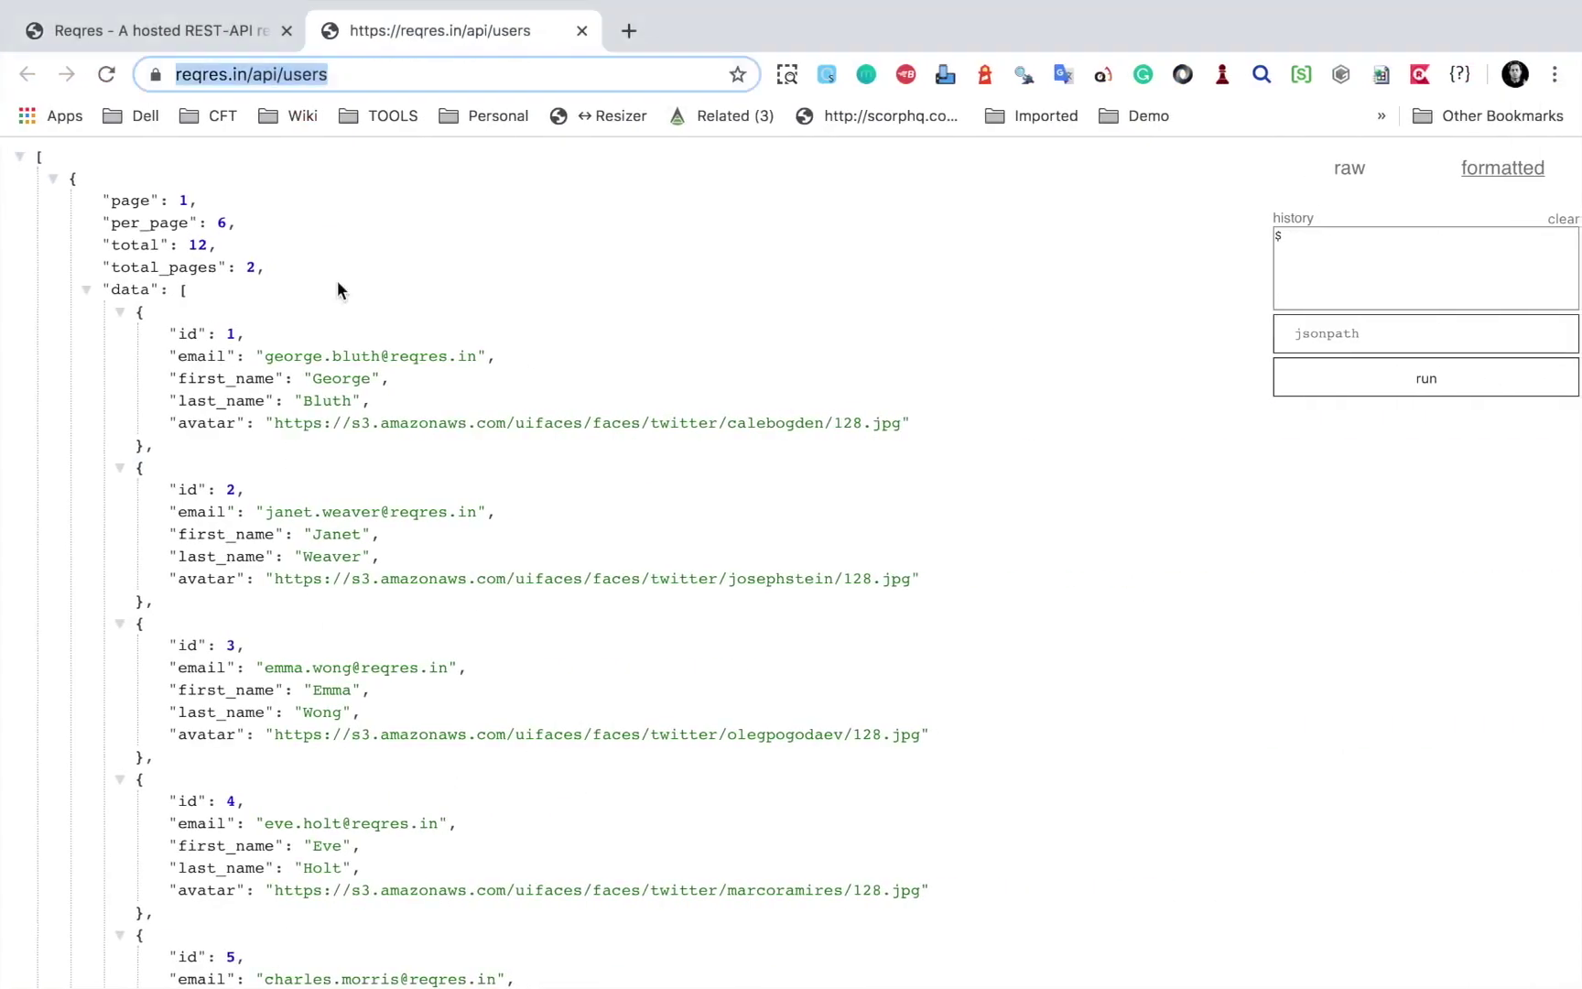
# Copy the sample JSON body with name and job from the Reqres site into the request's raw text payload.
pyautogui.click(234, 37)
pyautogui.moveTo(632, 656); pyautogui.dragTo(608, 584)
pyautogui.hotkey('ctrl', 'c')
pyautogui.click(302, 379)
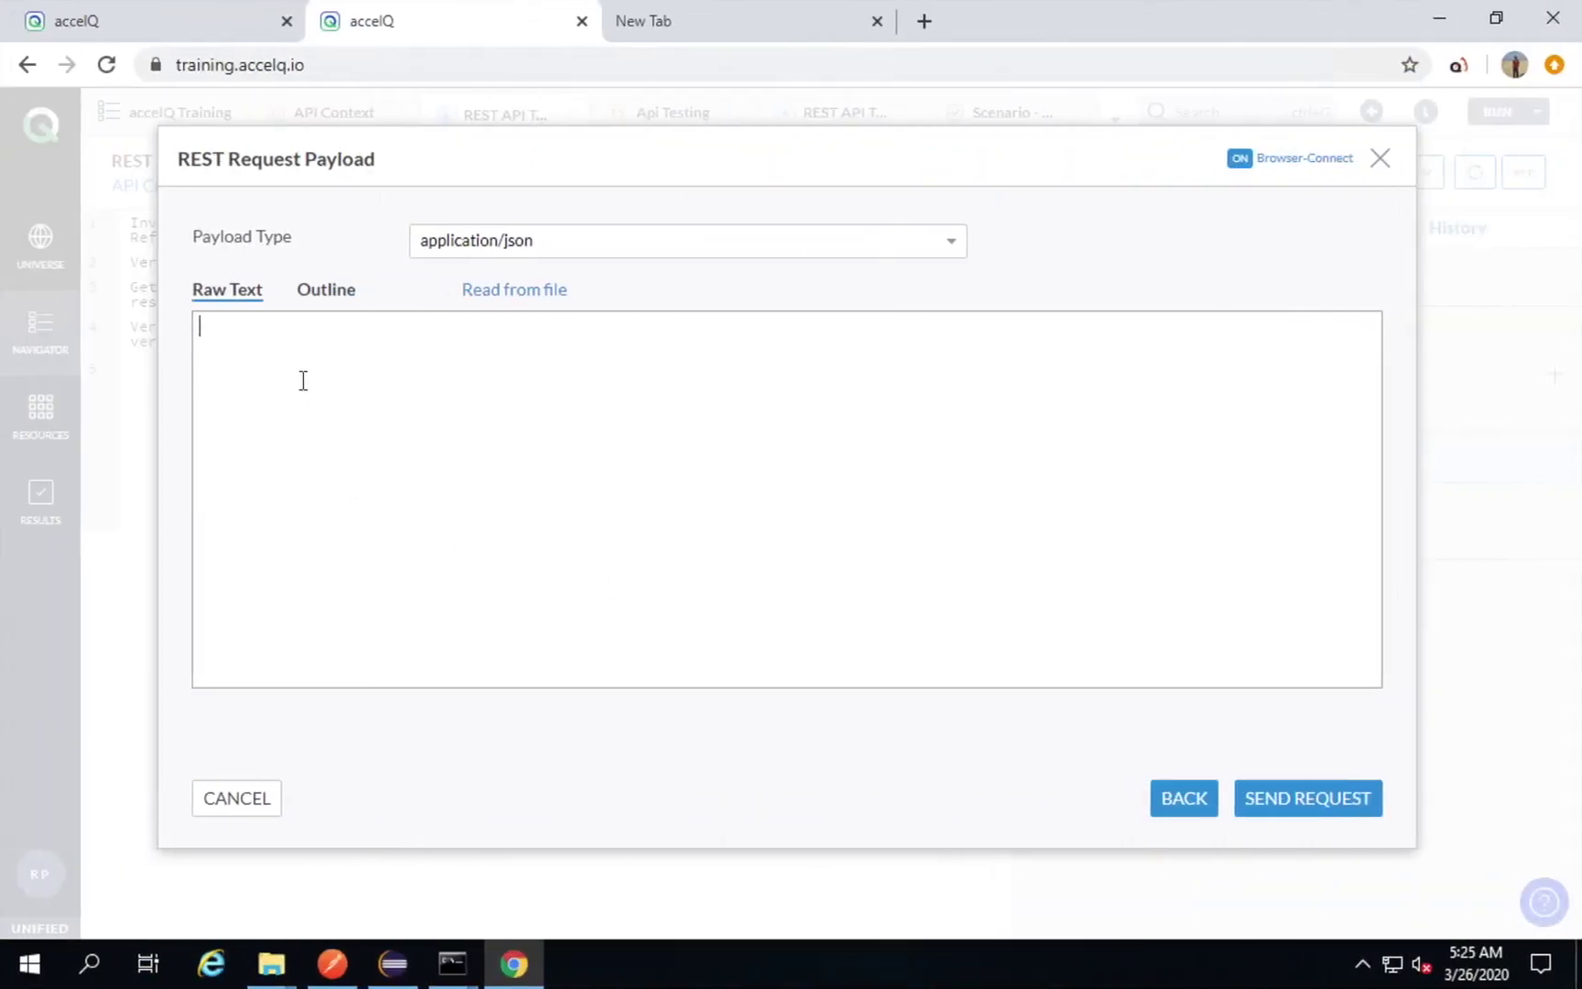
pyautogui.hotkey('ctrl', 'v')
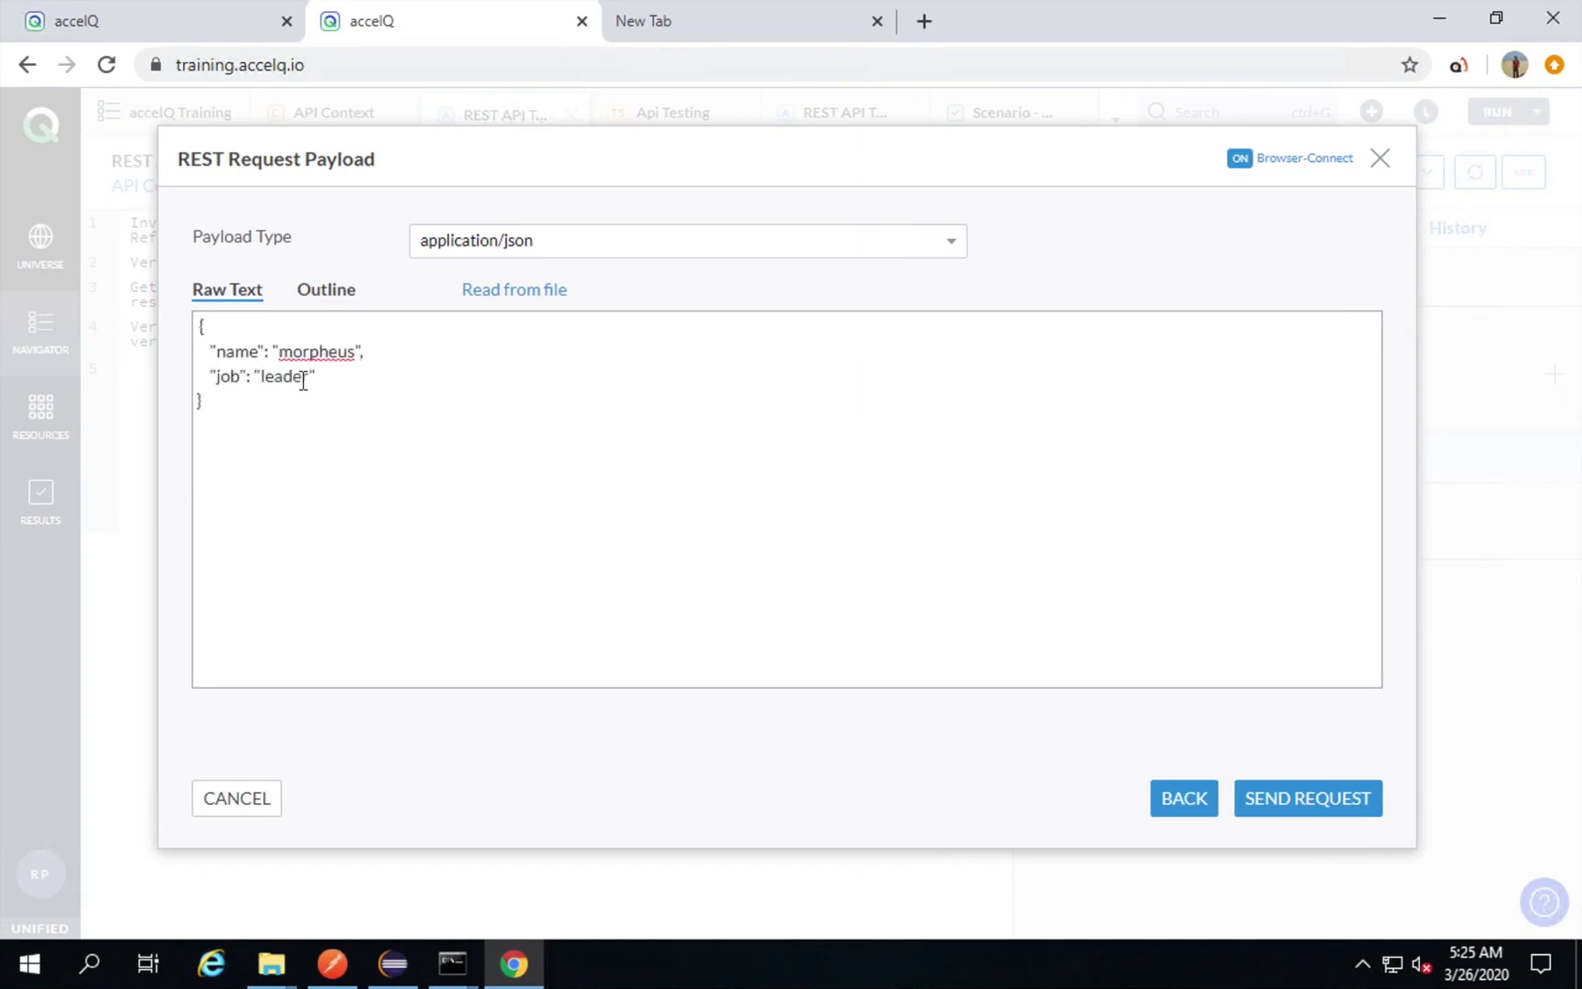
# In the payload outline, replace the name node's literal value with the action parameter first_name.
pyautogui.click(323, 293)
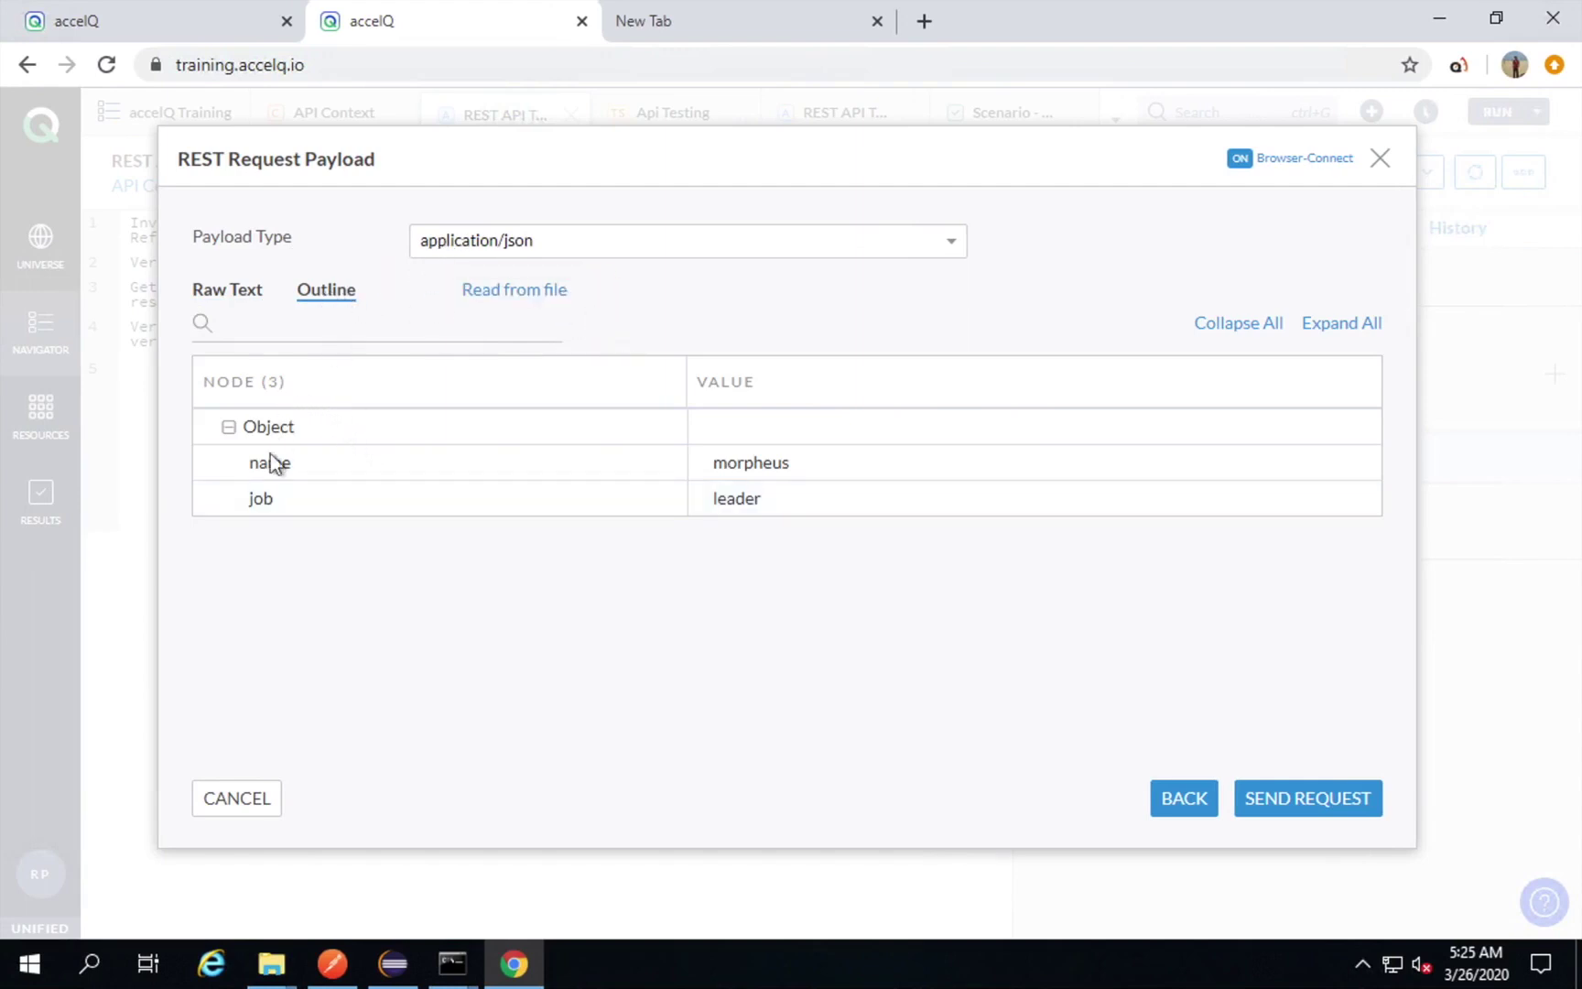
pyautogui.click(718, 469)
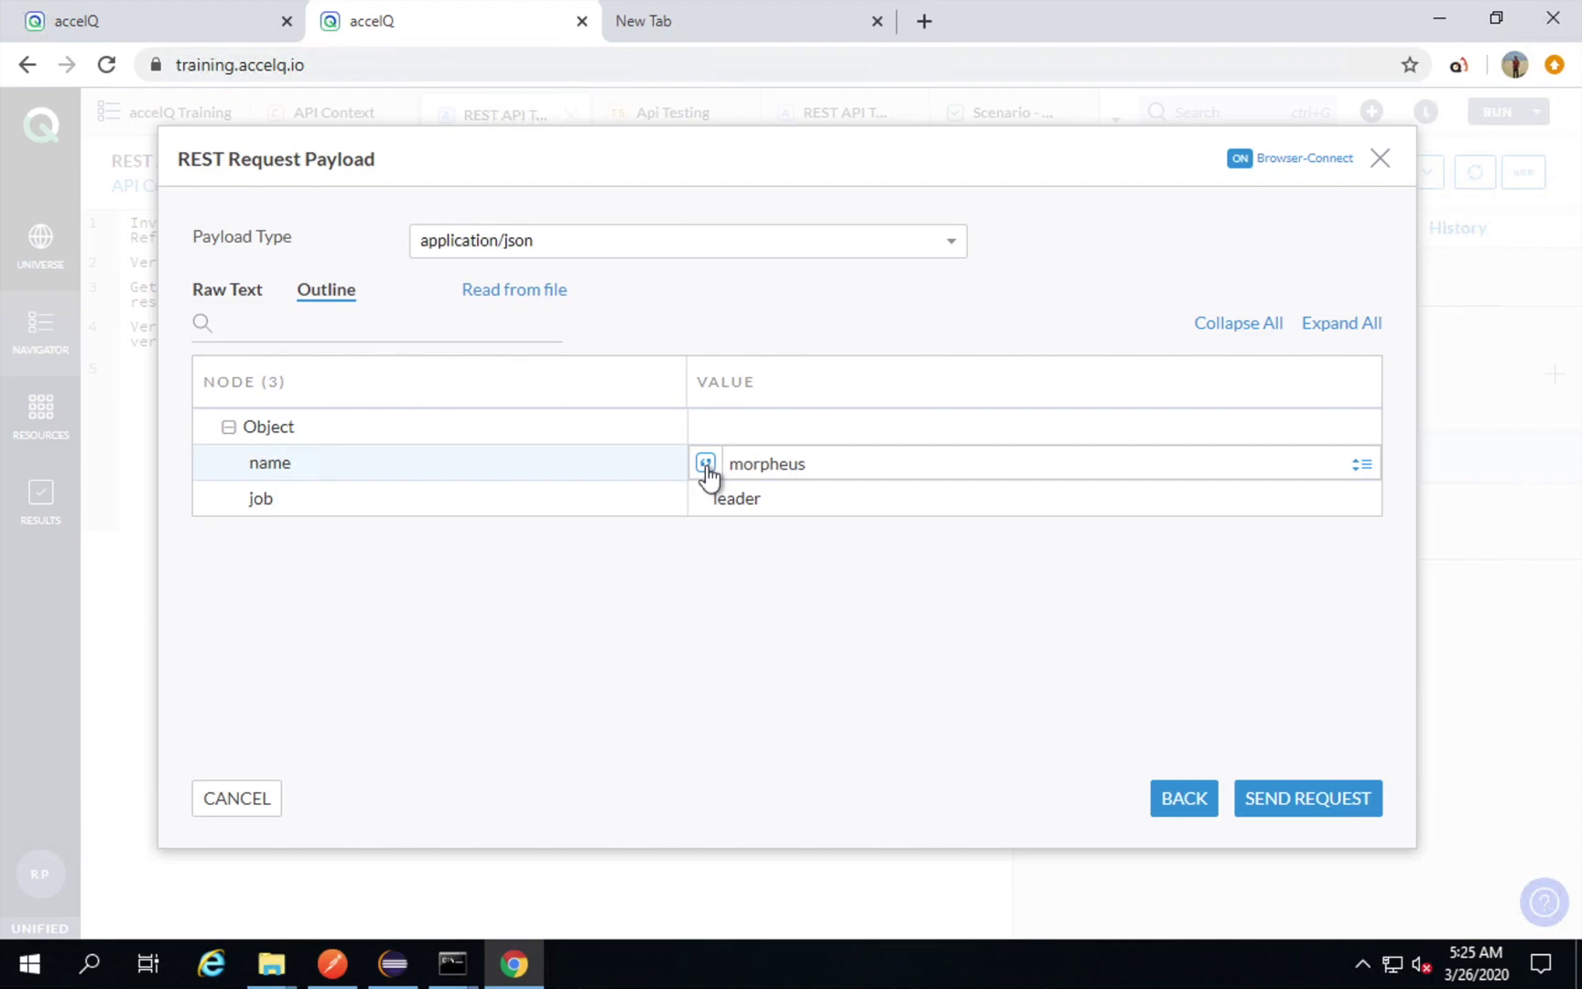
pyautogui.click(705, 464)
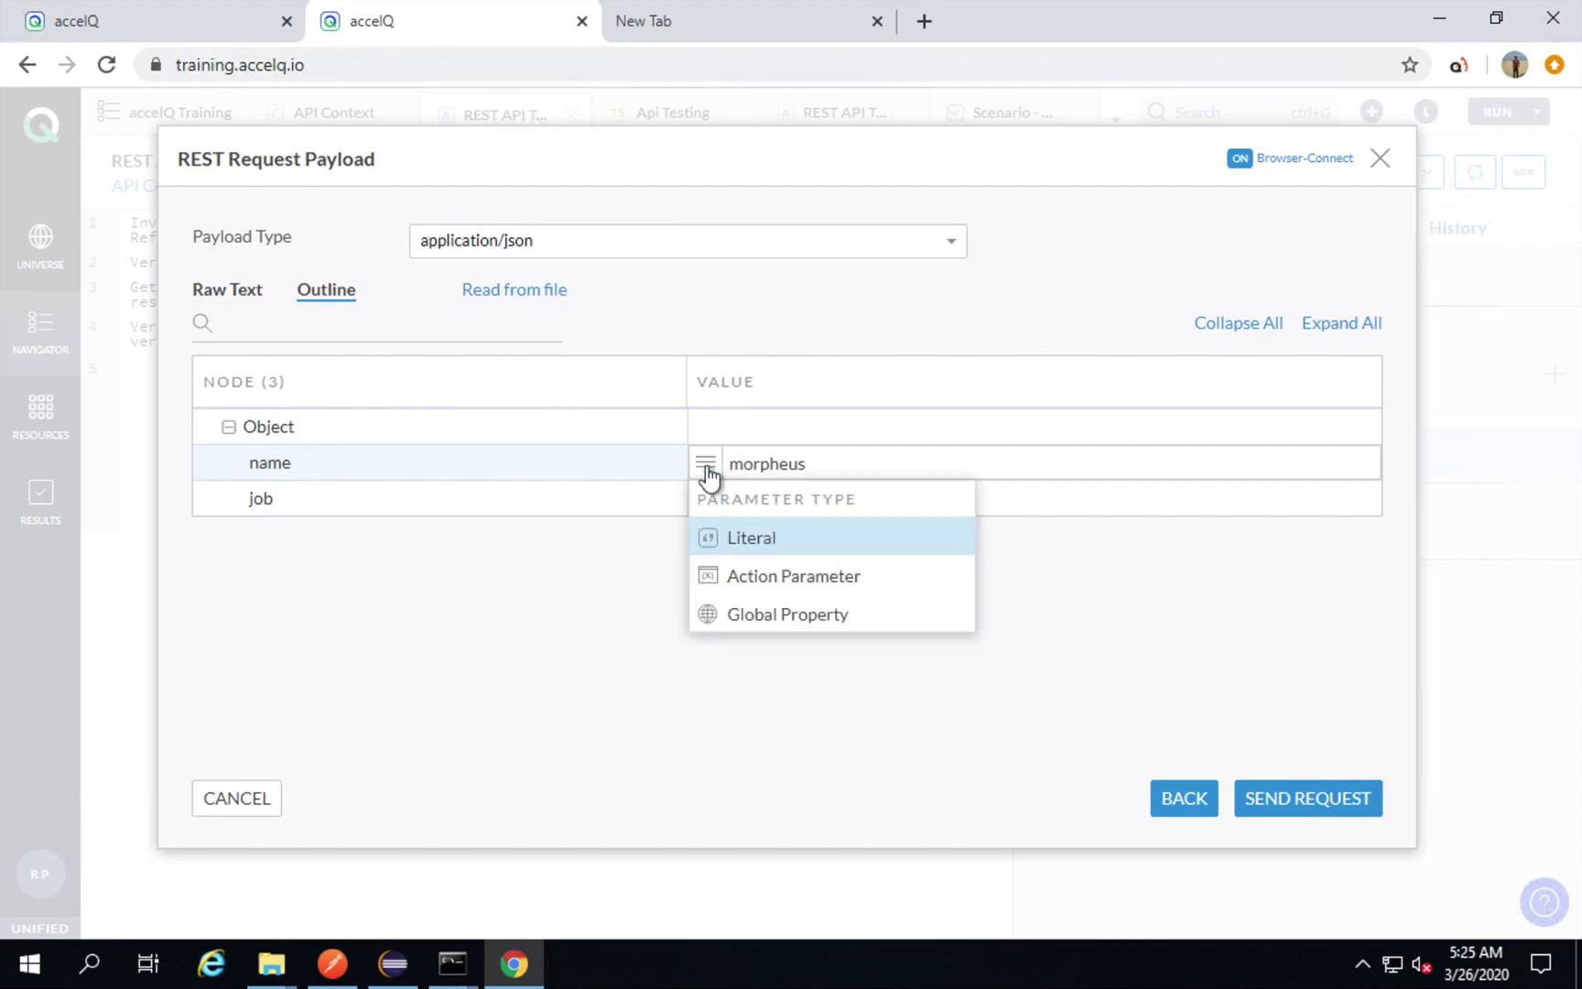
pyautogui.click(746, 579)
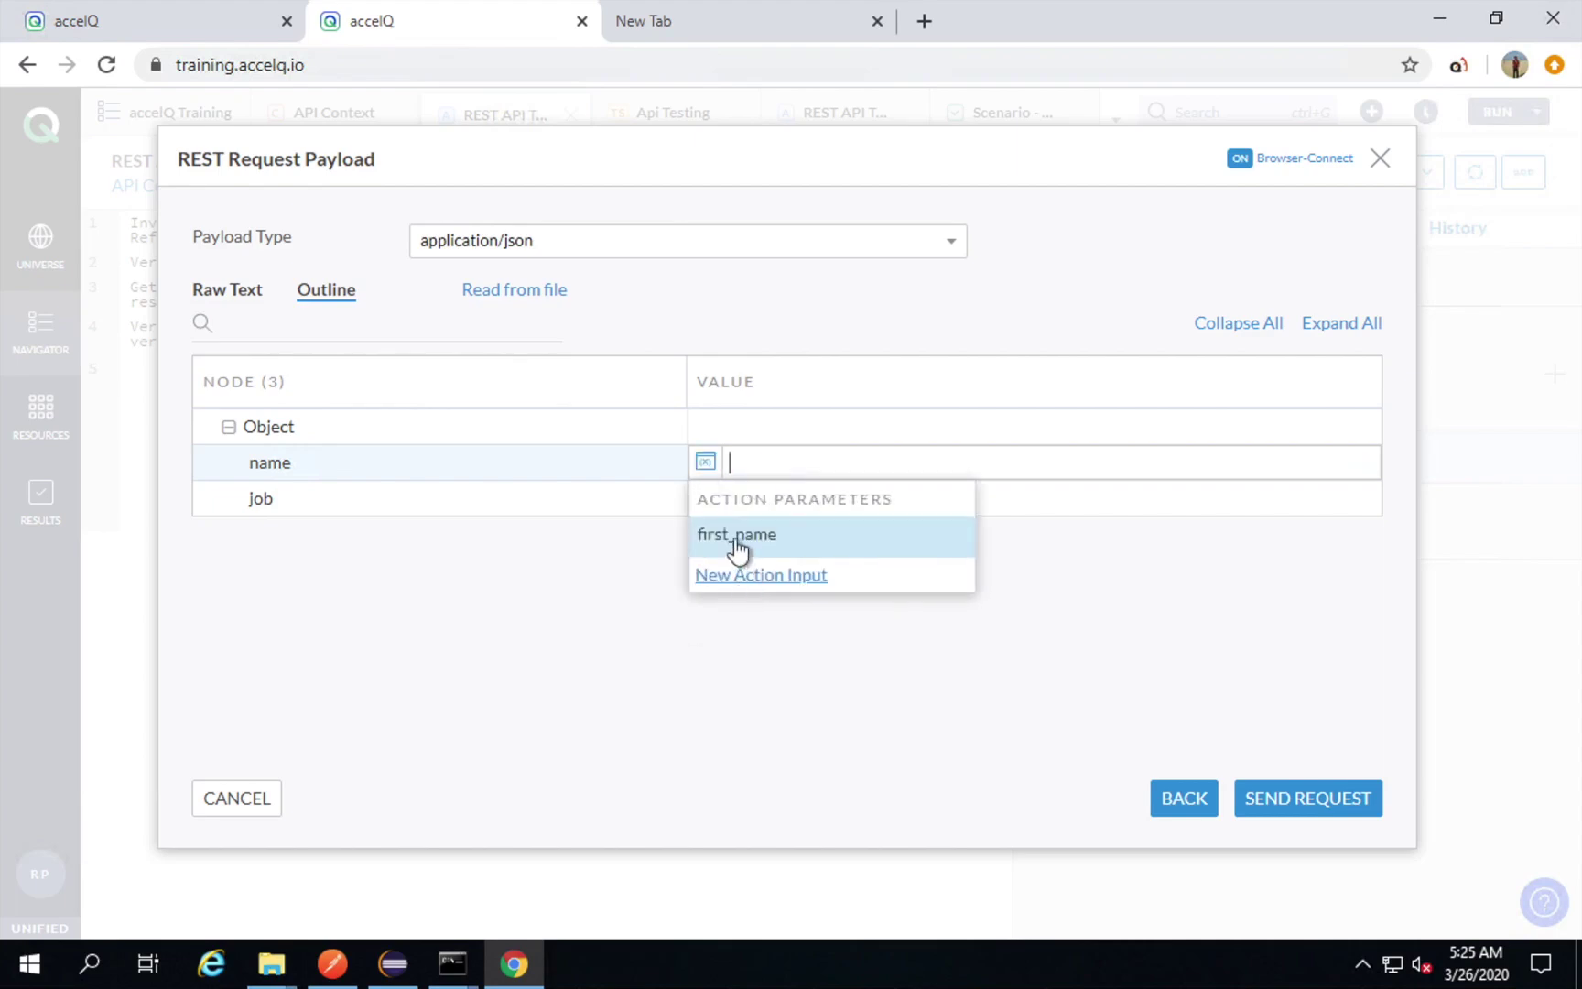
pyautogui.click(738, 547)
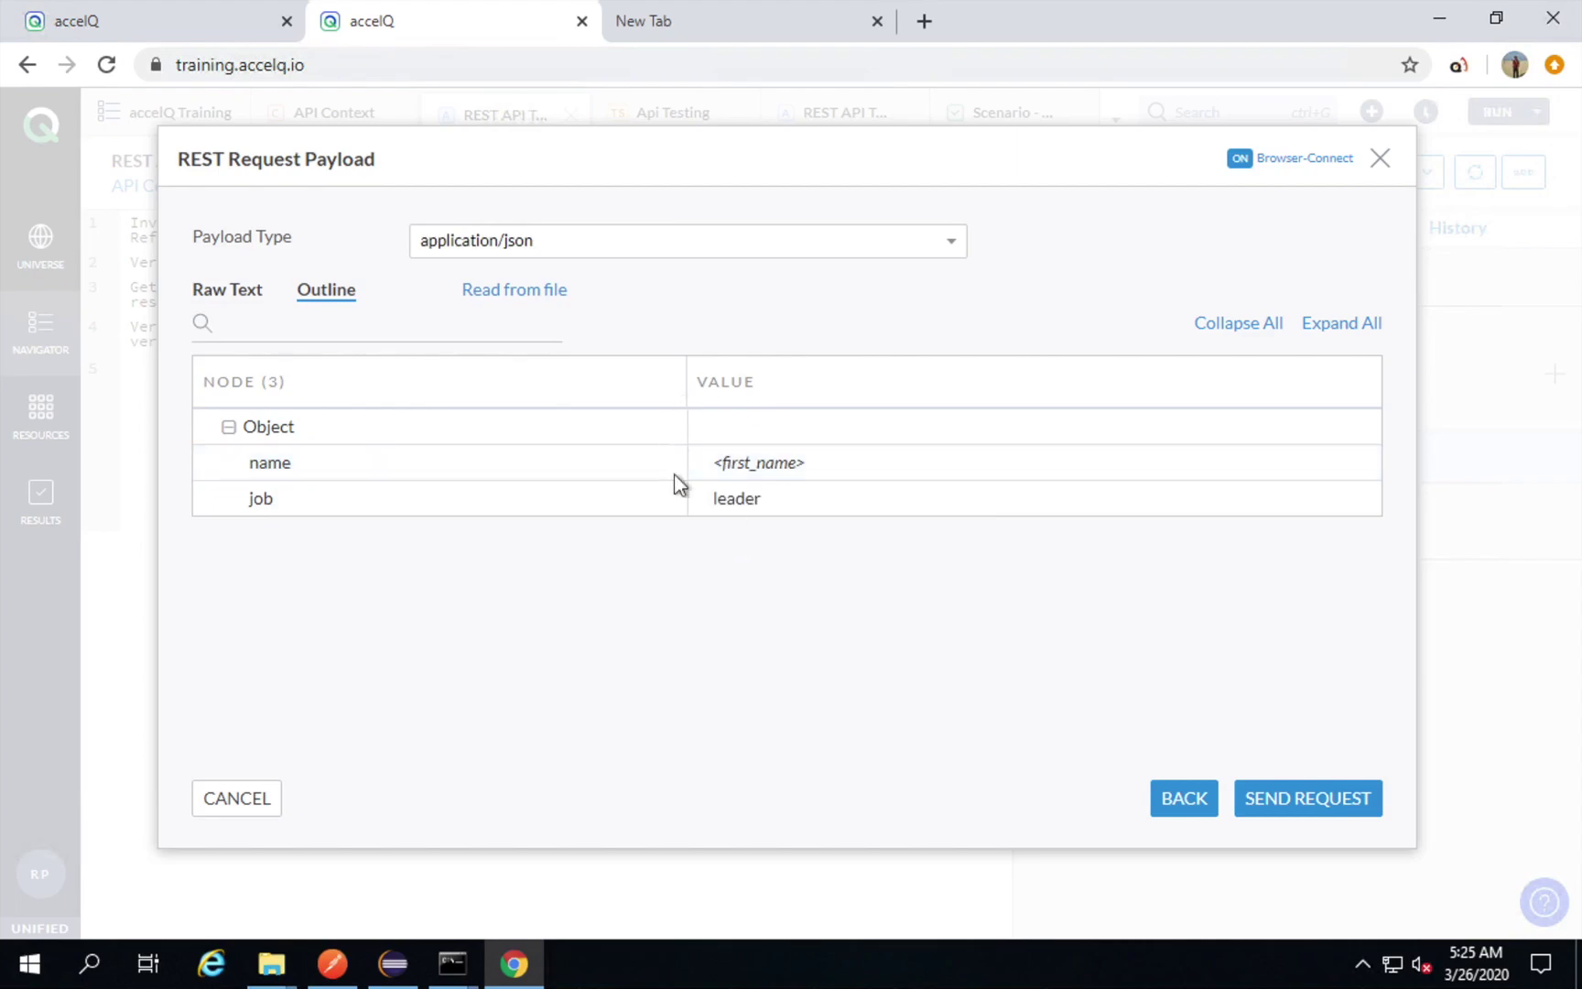
# Send the request with ABC as the sample value for Object.name.
pyautogui.click(1268, 801)
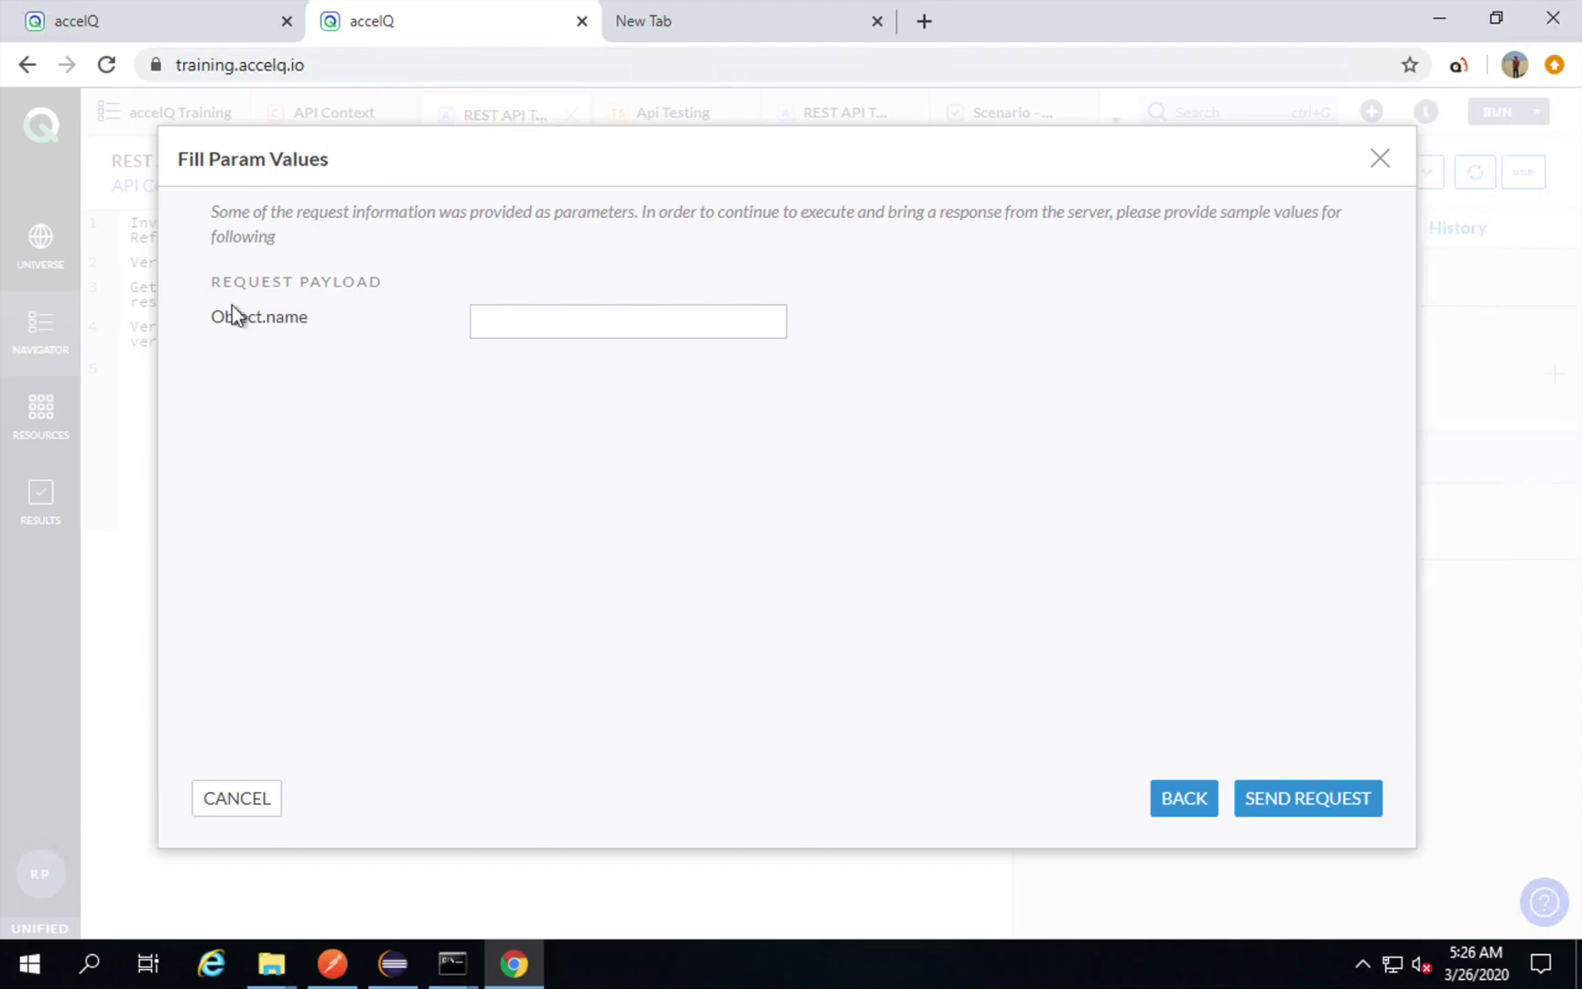
pyautogui.click(495, 326)
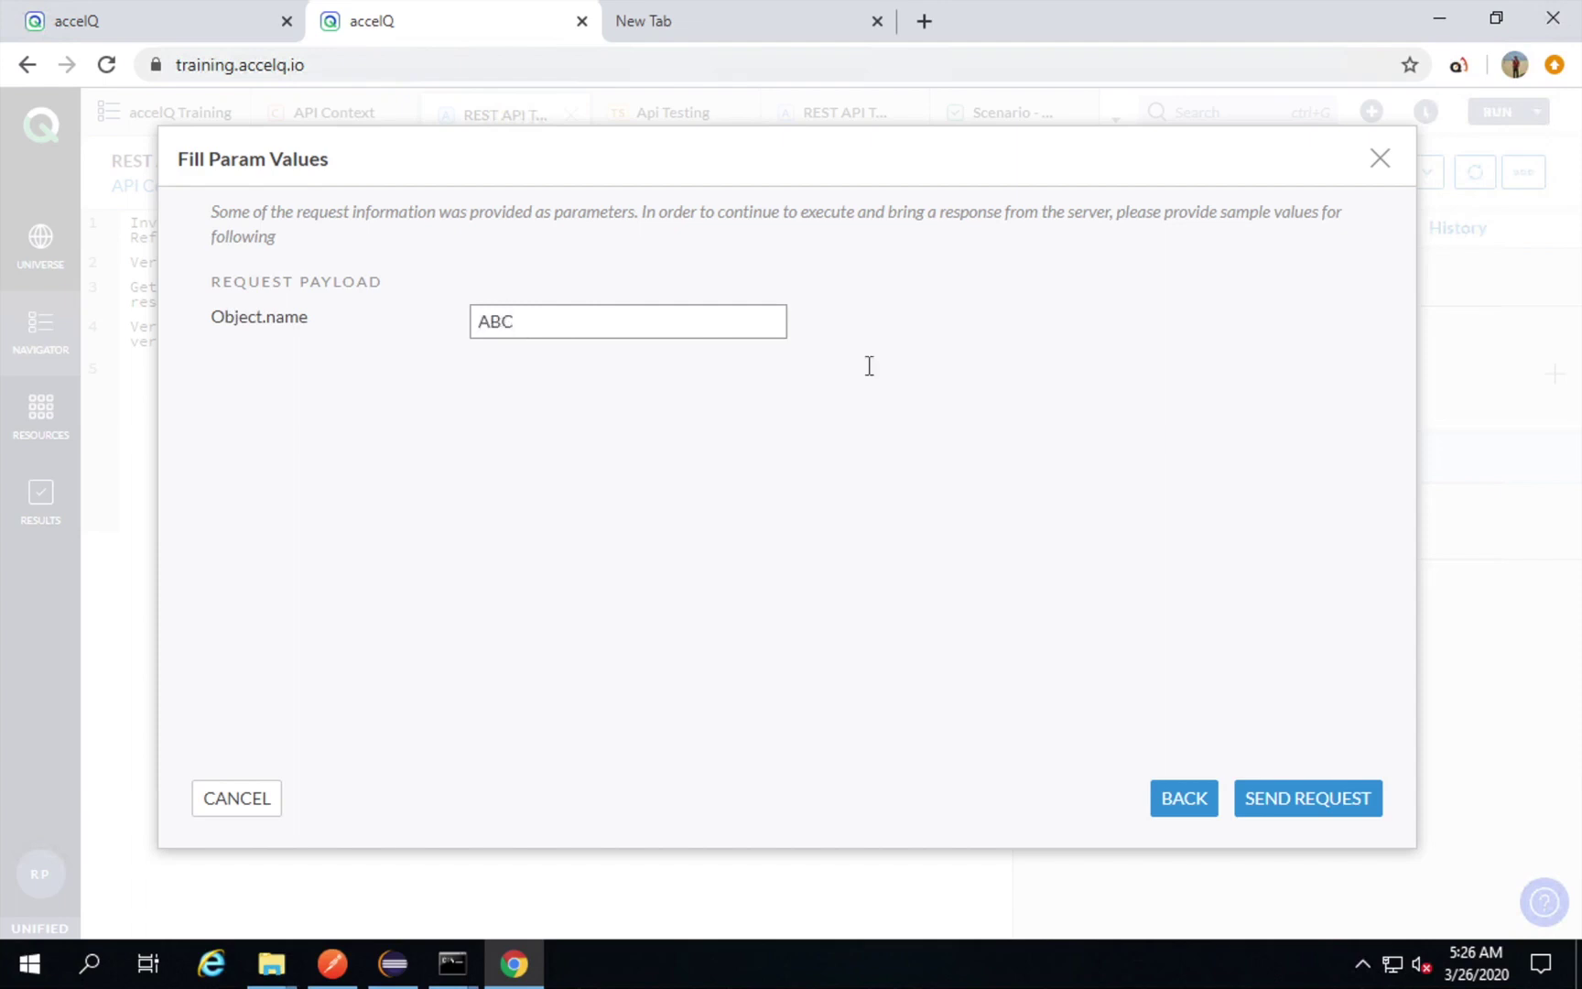
pyautogui.click(1320, 796)
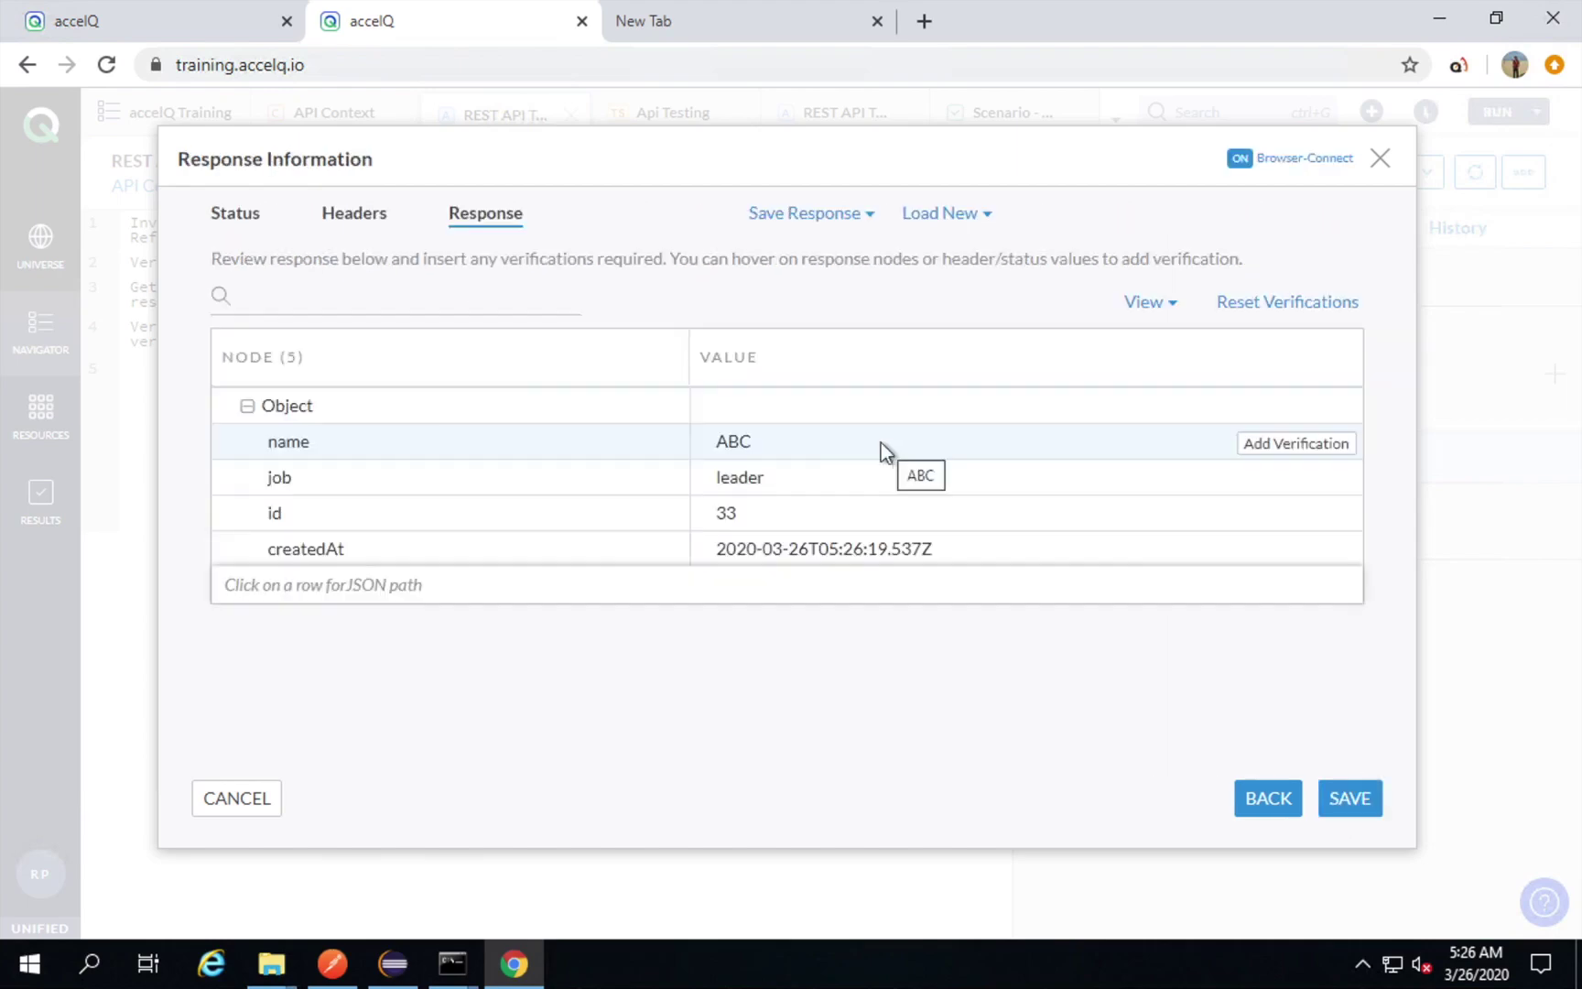
# Examine the name node in the returned response and the response's status code.
pyautogui.moveTo(275, 438)
pyautogui.mouseDown()
pyautogui.moveTo(734, 436)
pyautogui.moveTo(828, 469)
pyautogui.mouseUp()
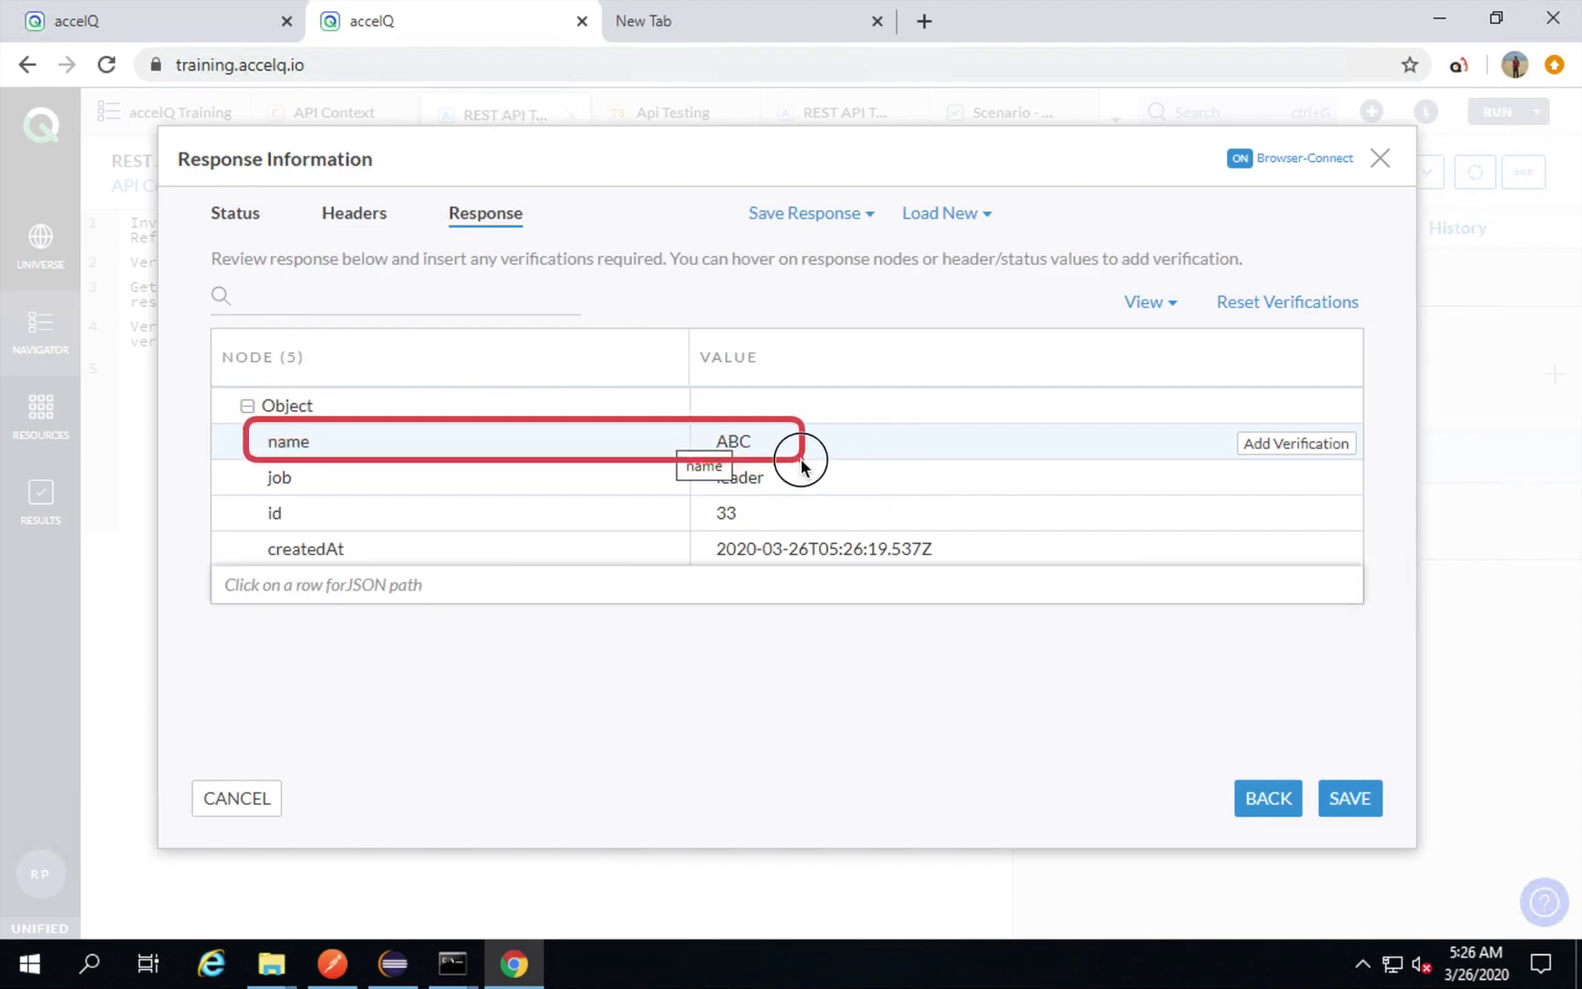
pyautogui.click(242, 226)
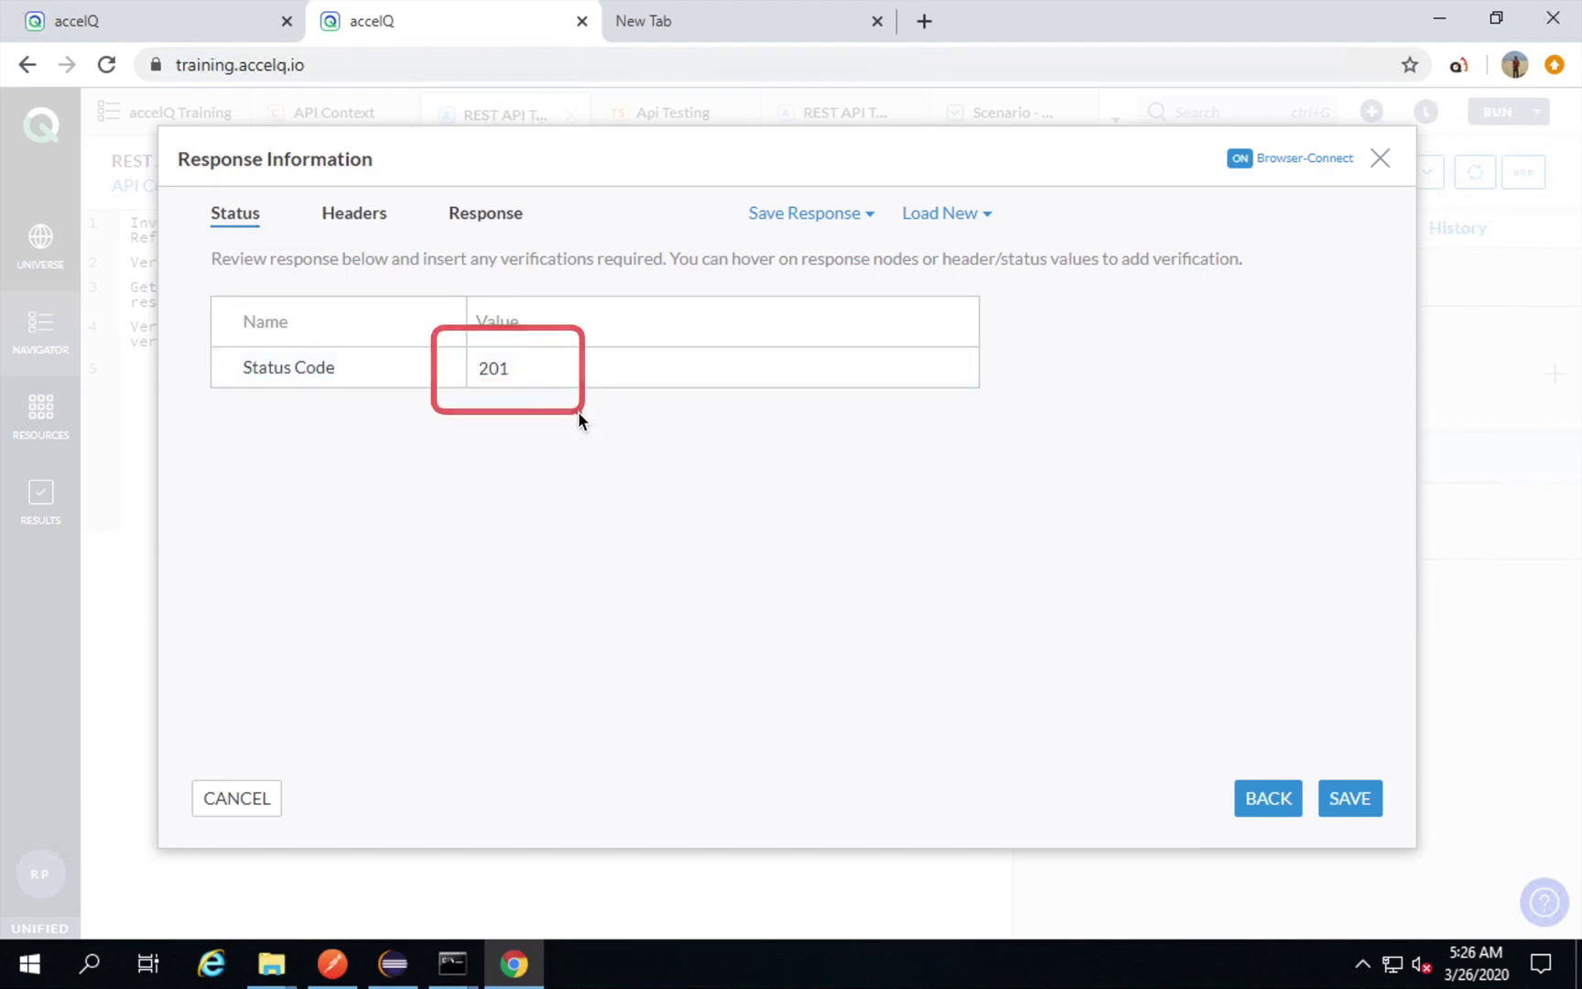
pyautogui.click(920, 375)
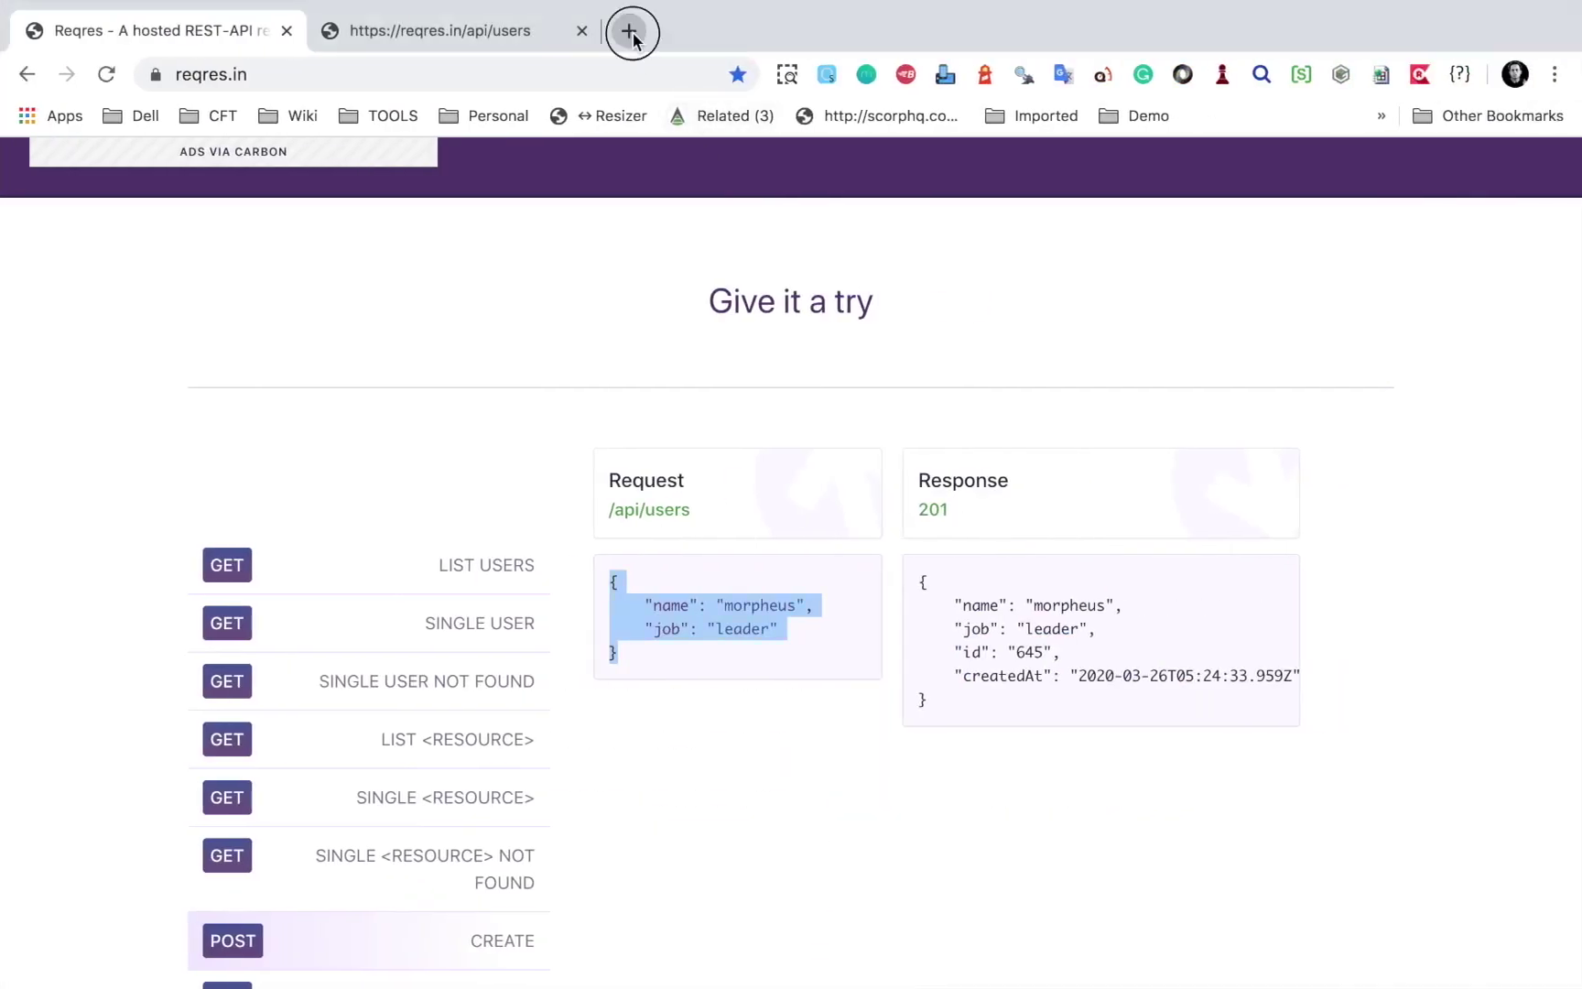
# Search the web for "http status code" and open the MDN page on HTTP response status codes.
pyautogui.click(625, 28)
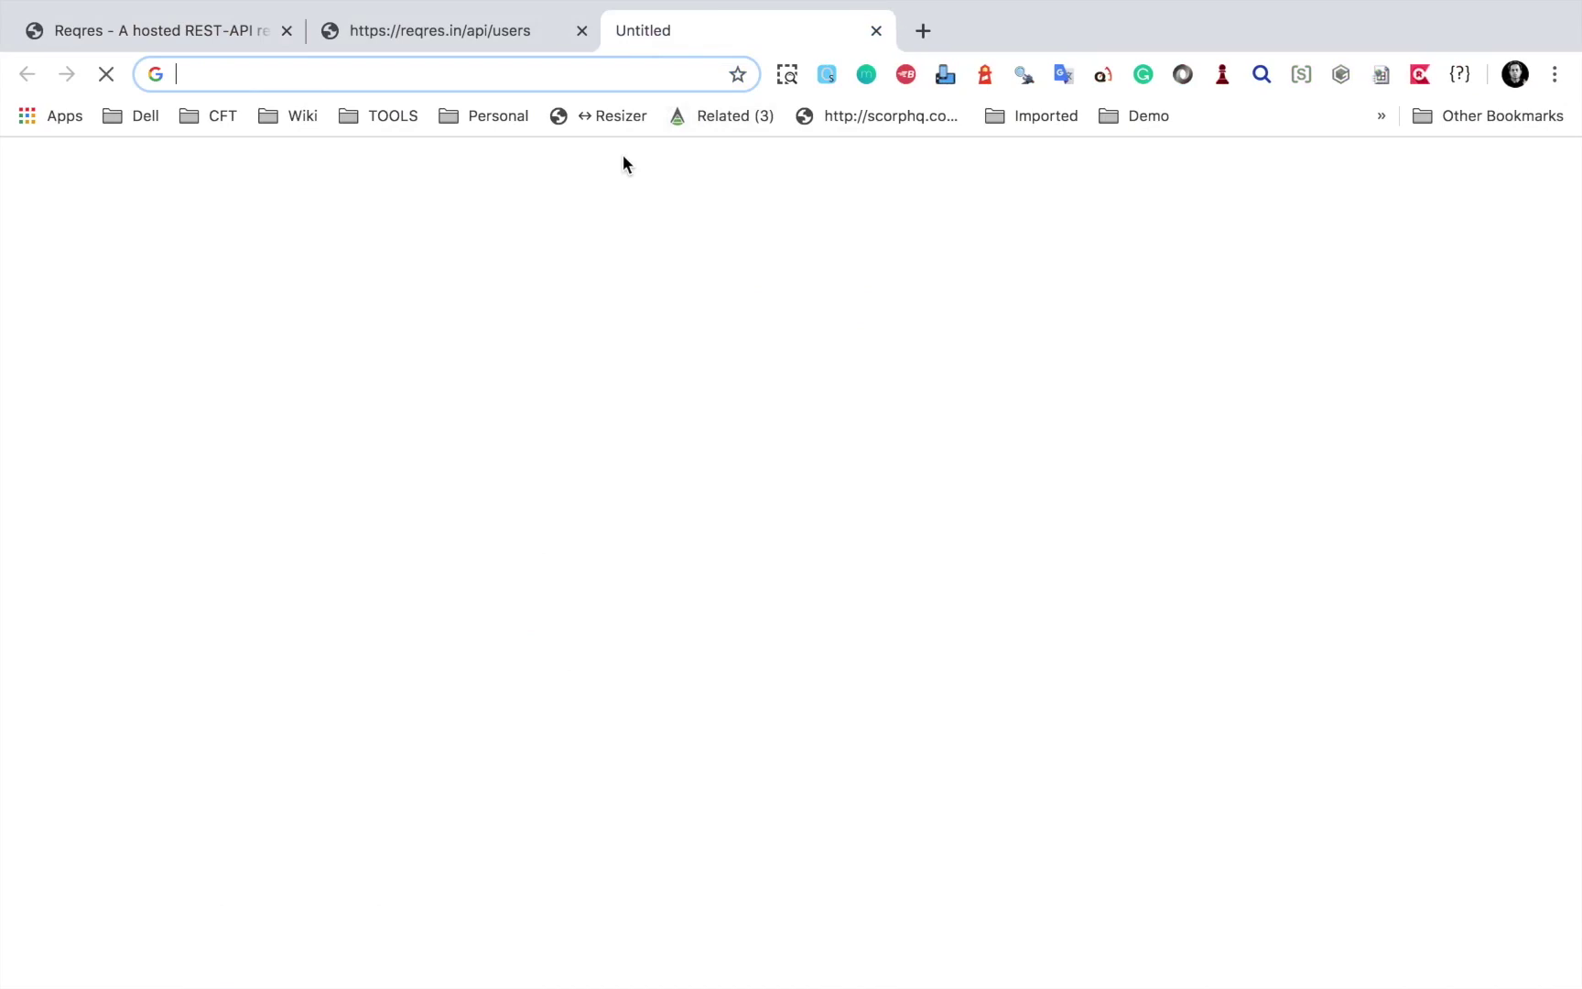
pyautogui.write('http')
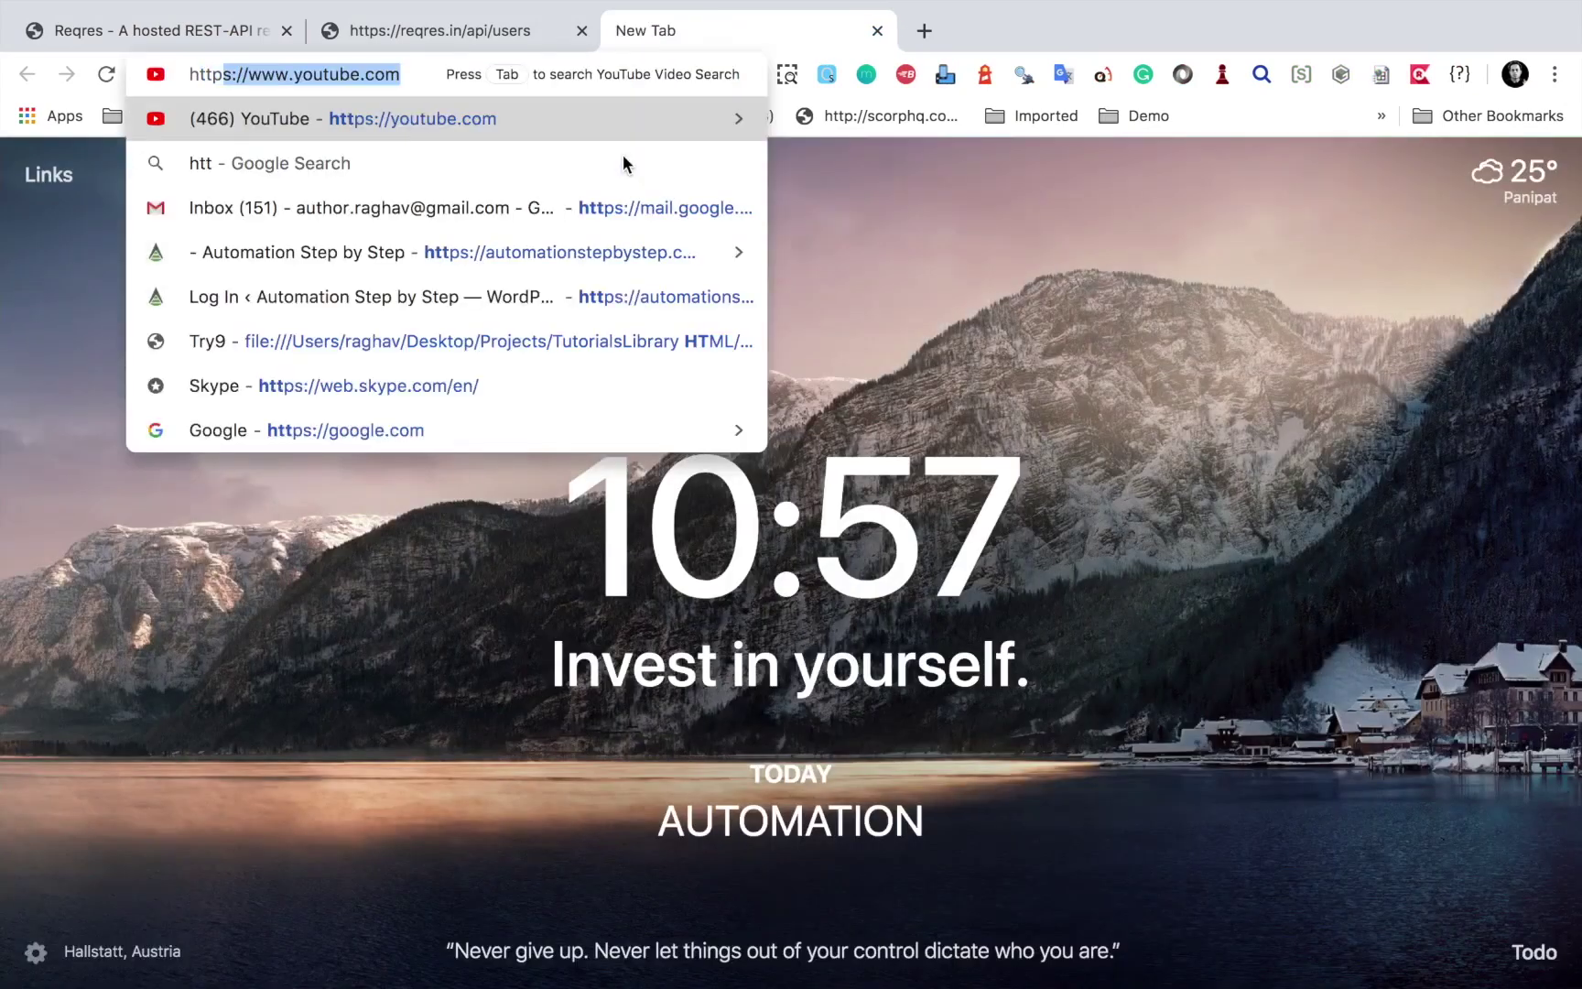
pyautogui.write(' status cod')
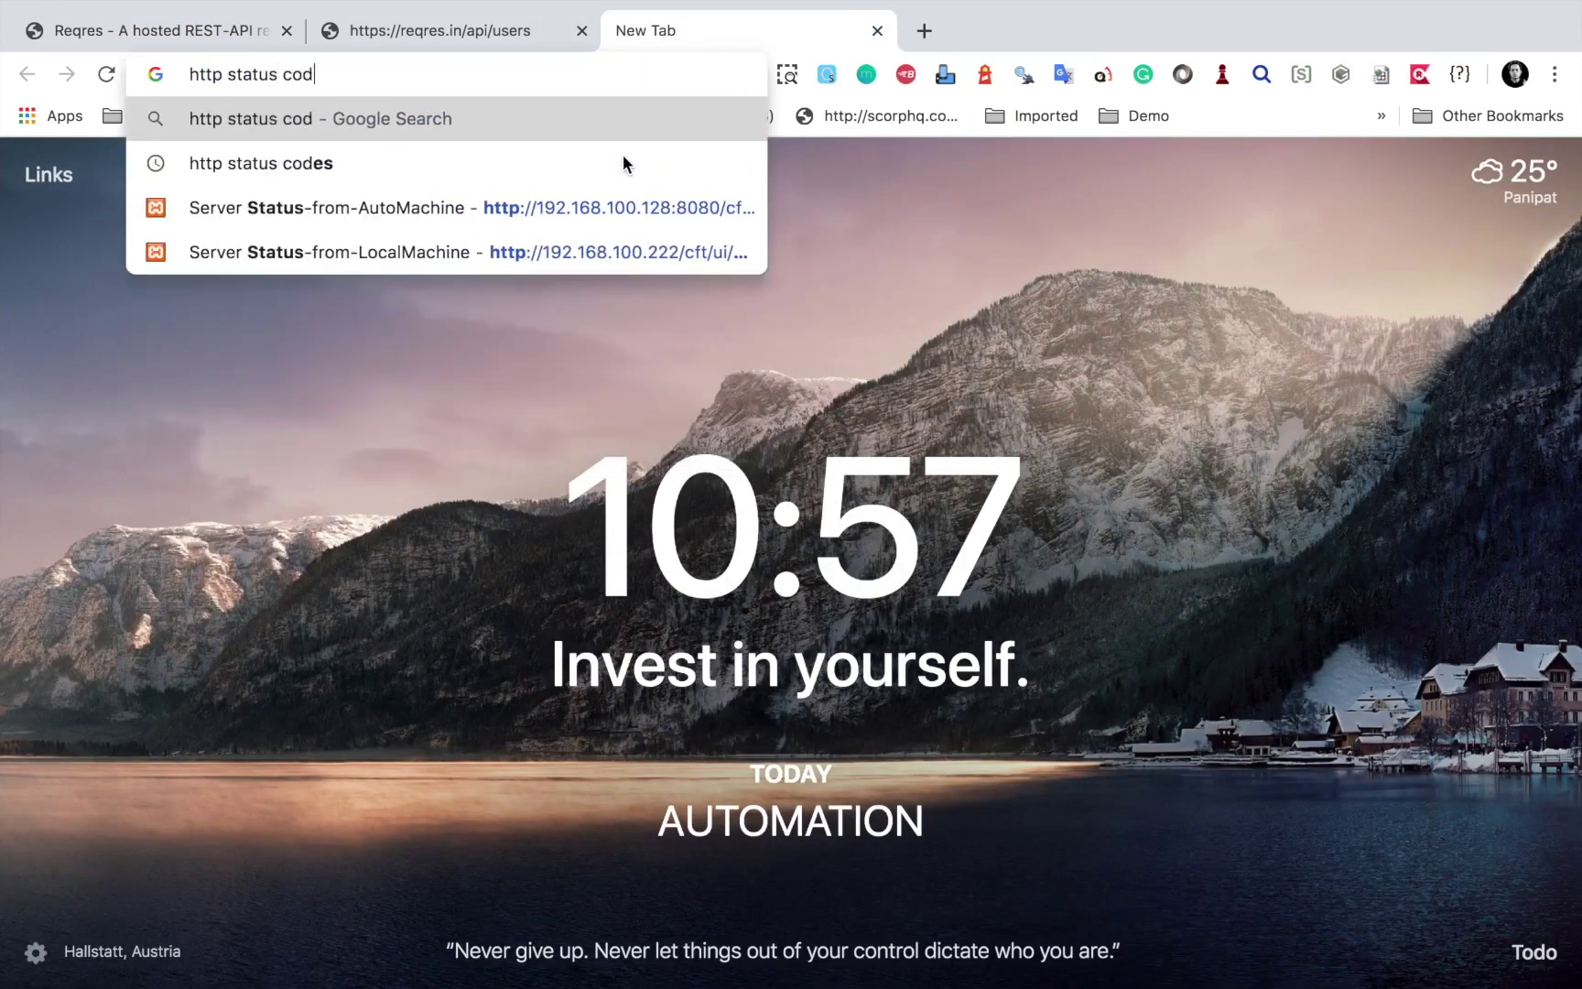
pyautogui.write('e')
pyautogui.press('Return')
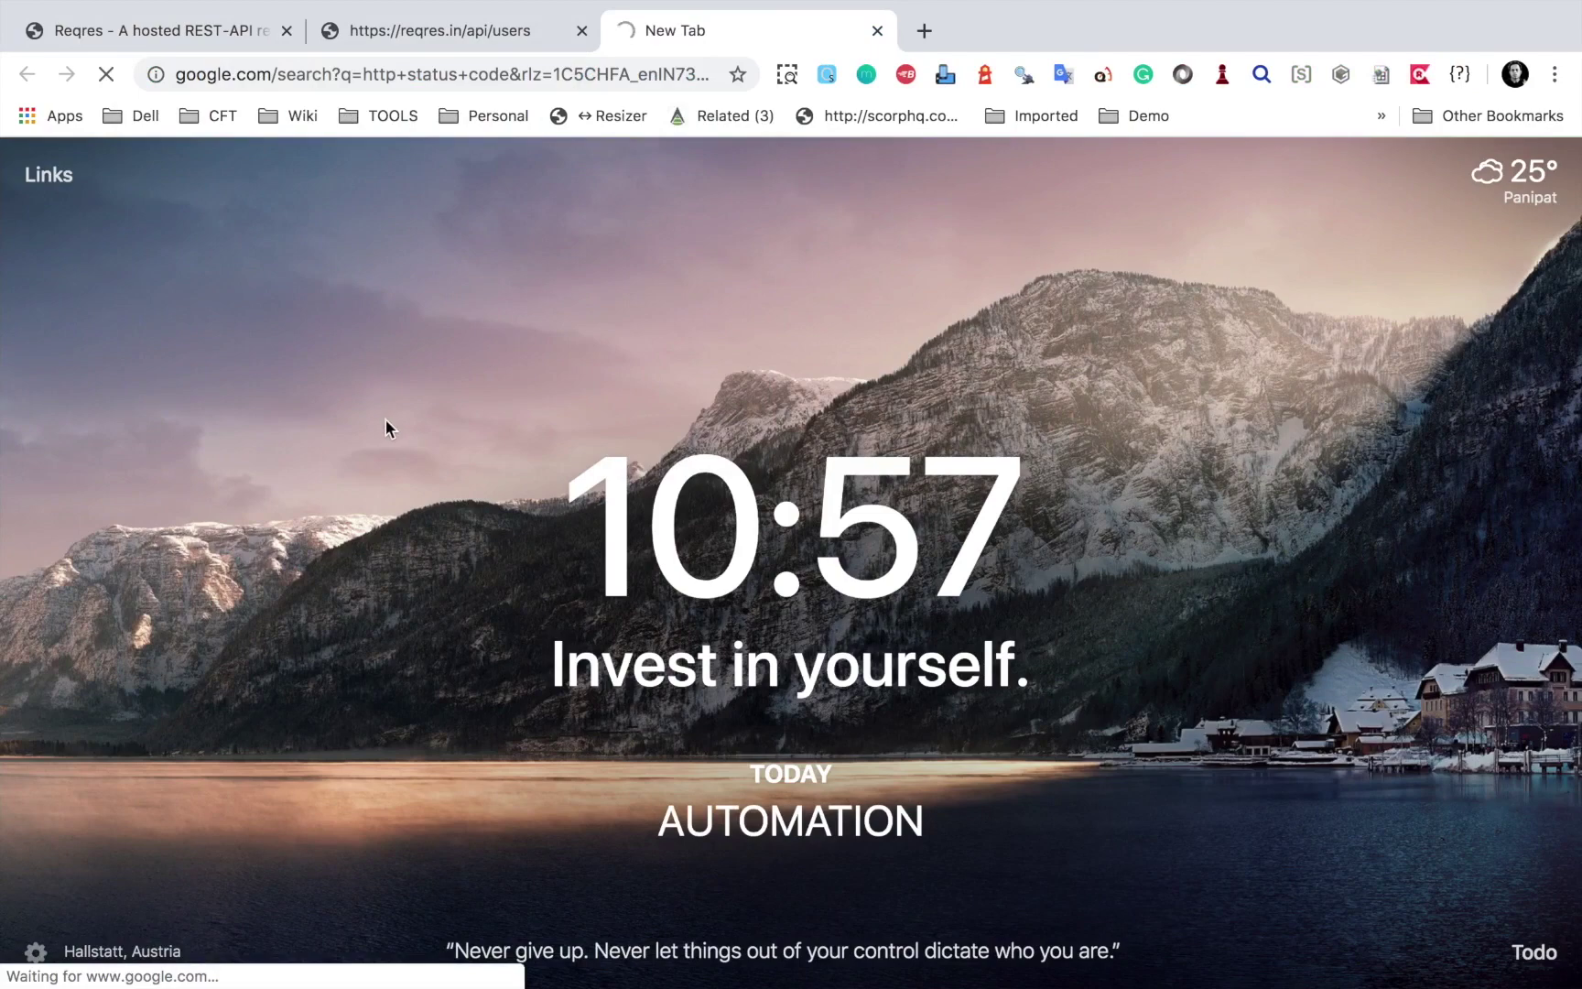
pyautogui.scroll(-5, 476, 709)
pyautogui.keyDown('super'); pyautogui.click(476, 709); pyautogui.keyUp('super')
pyautogui.click(1007, 30)
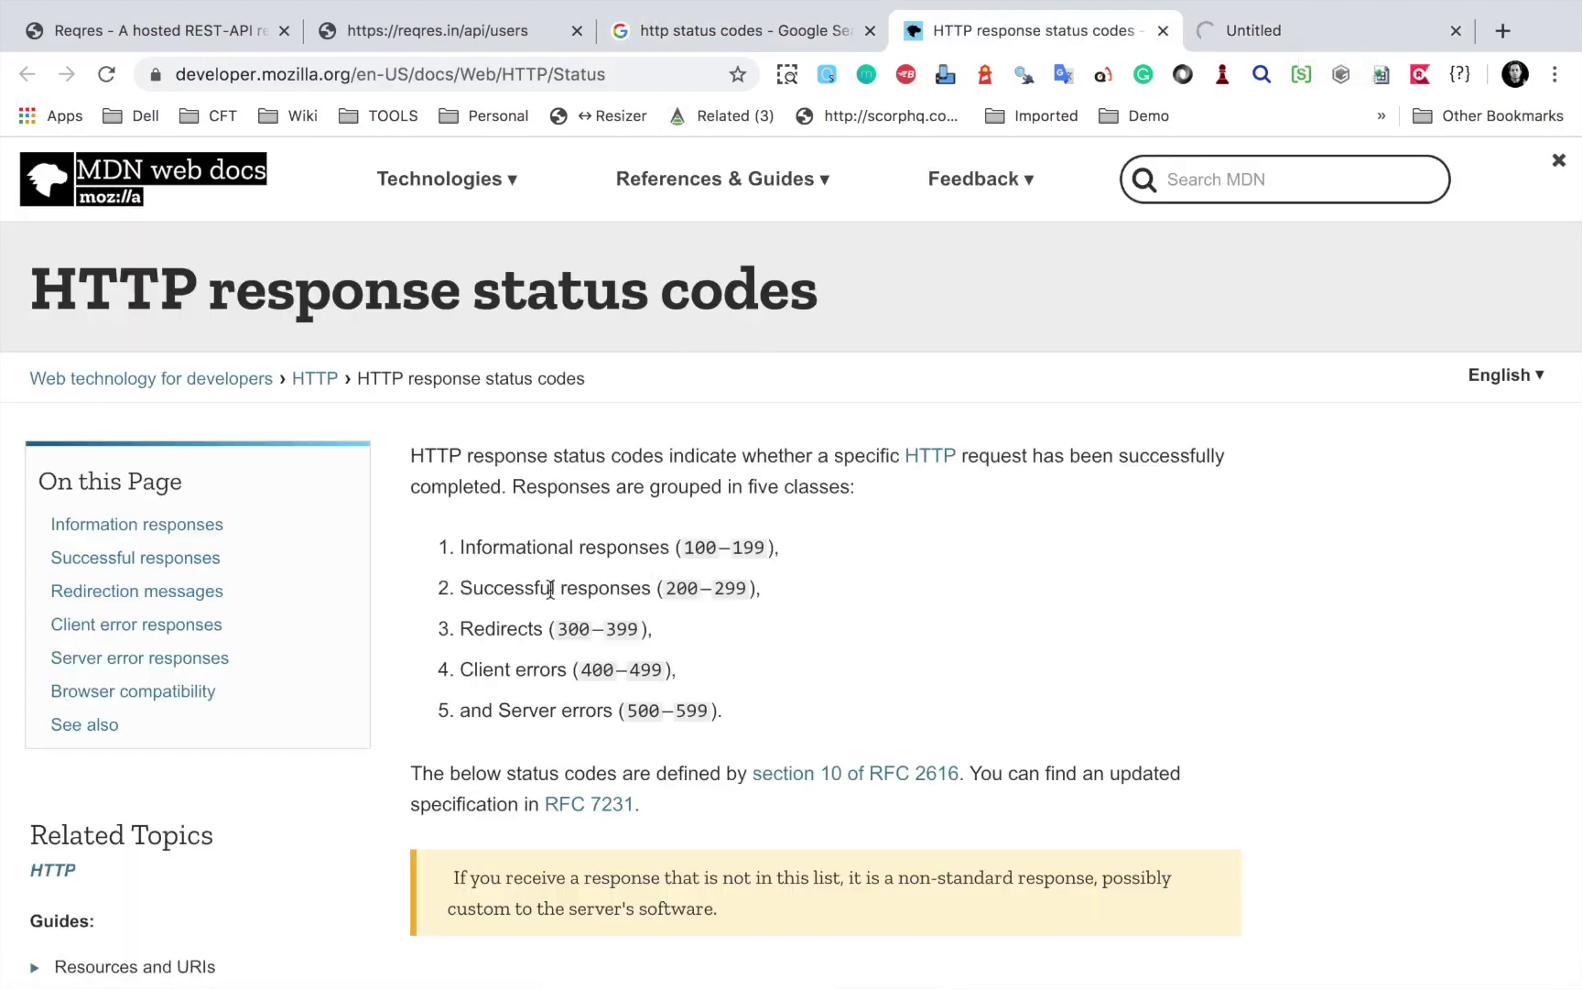
# Read through the successful responses on the MDN page, examining the 201 Created and 204 No Content entries.
pyautogui.scroll(-6, 632, 660)
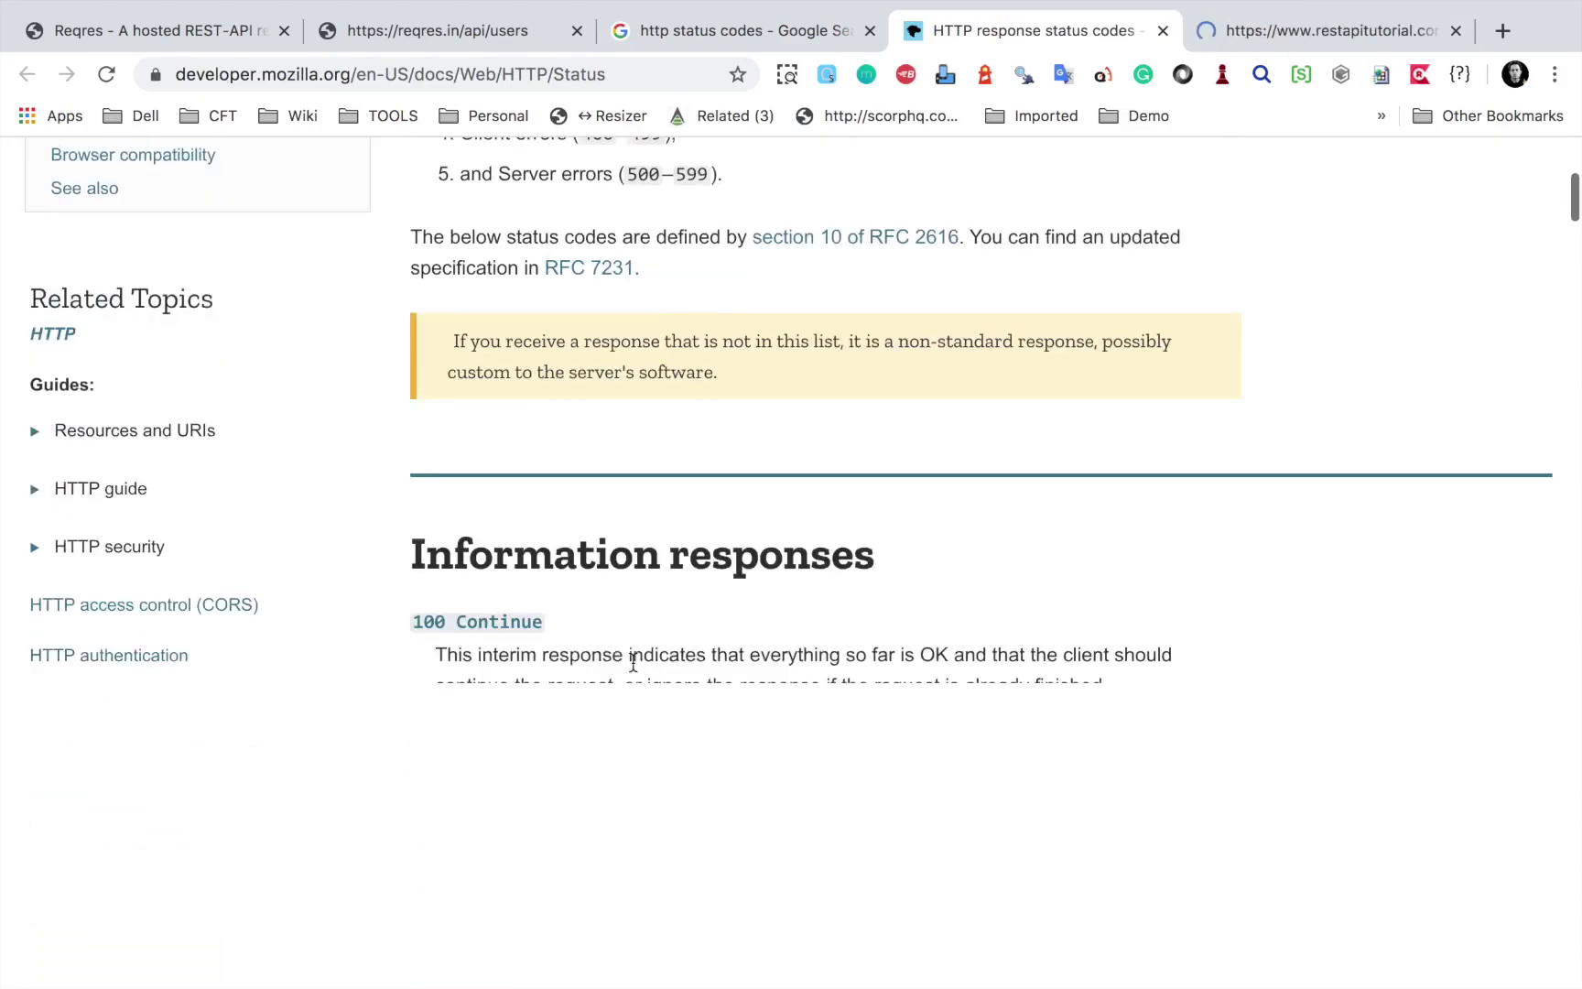
pyautogui.scroll(-5, 632, 659)
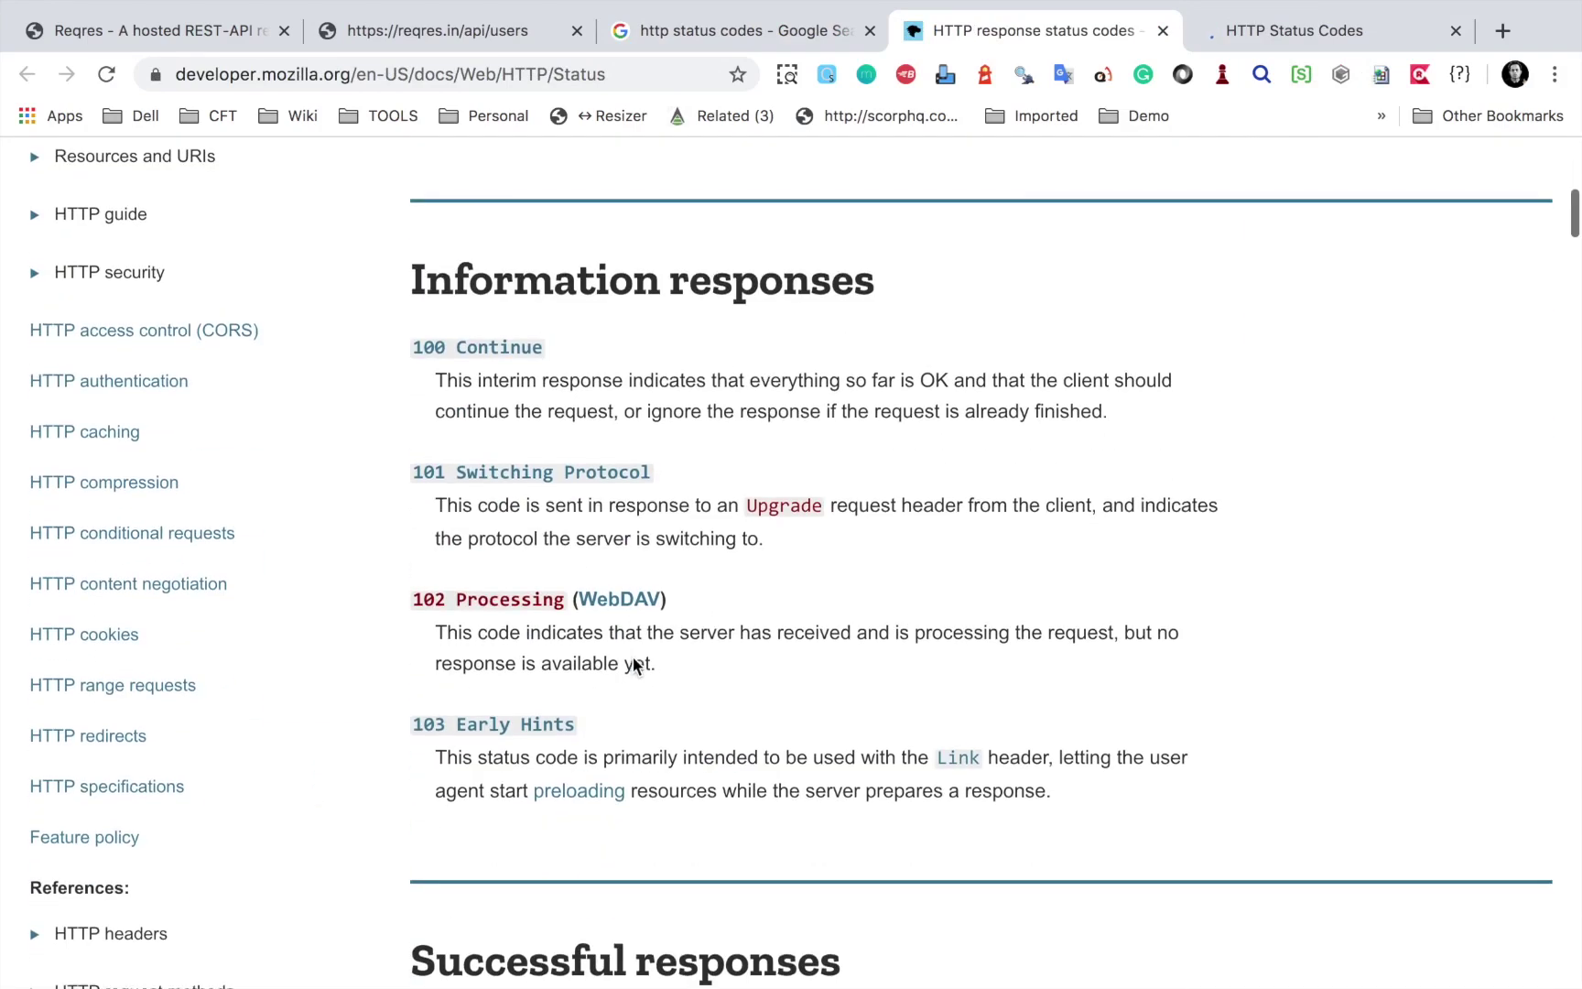
pyautogui.scroll(-2, 633, 657)
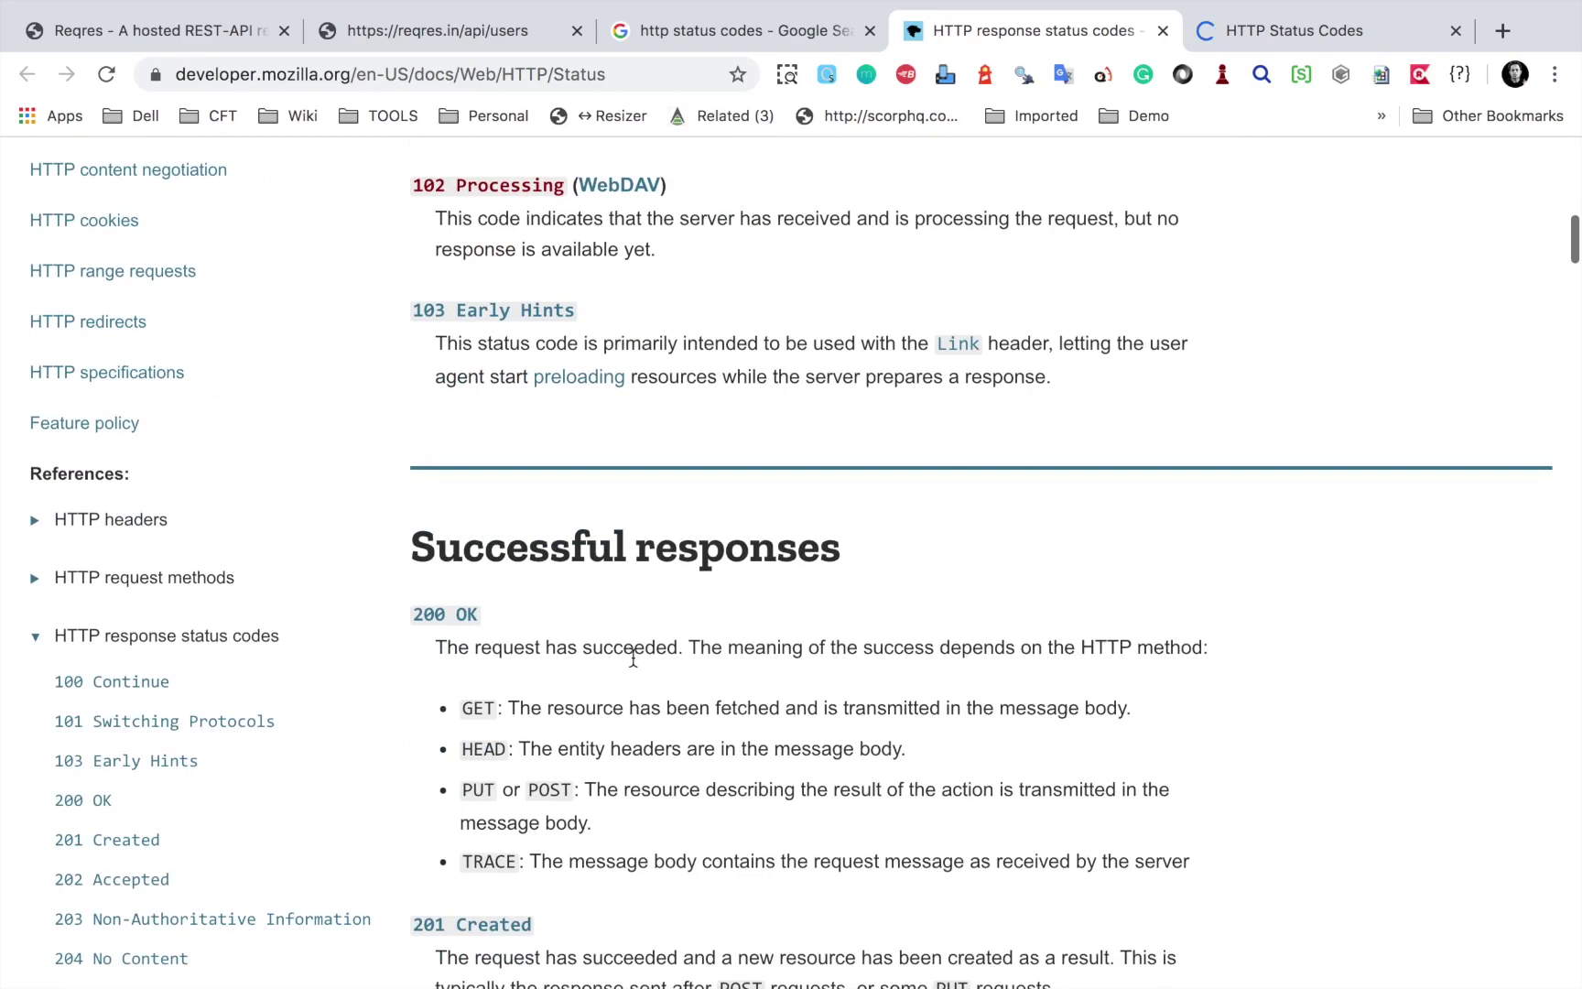
pyautogui.scroll(-4, 632, 657)
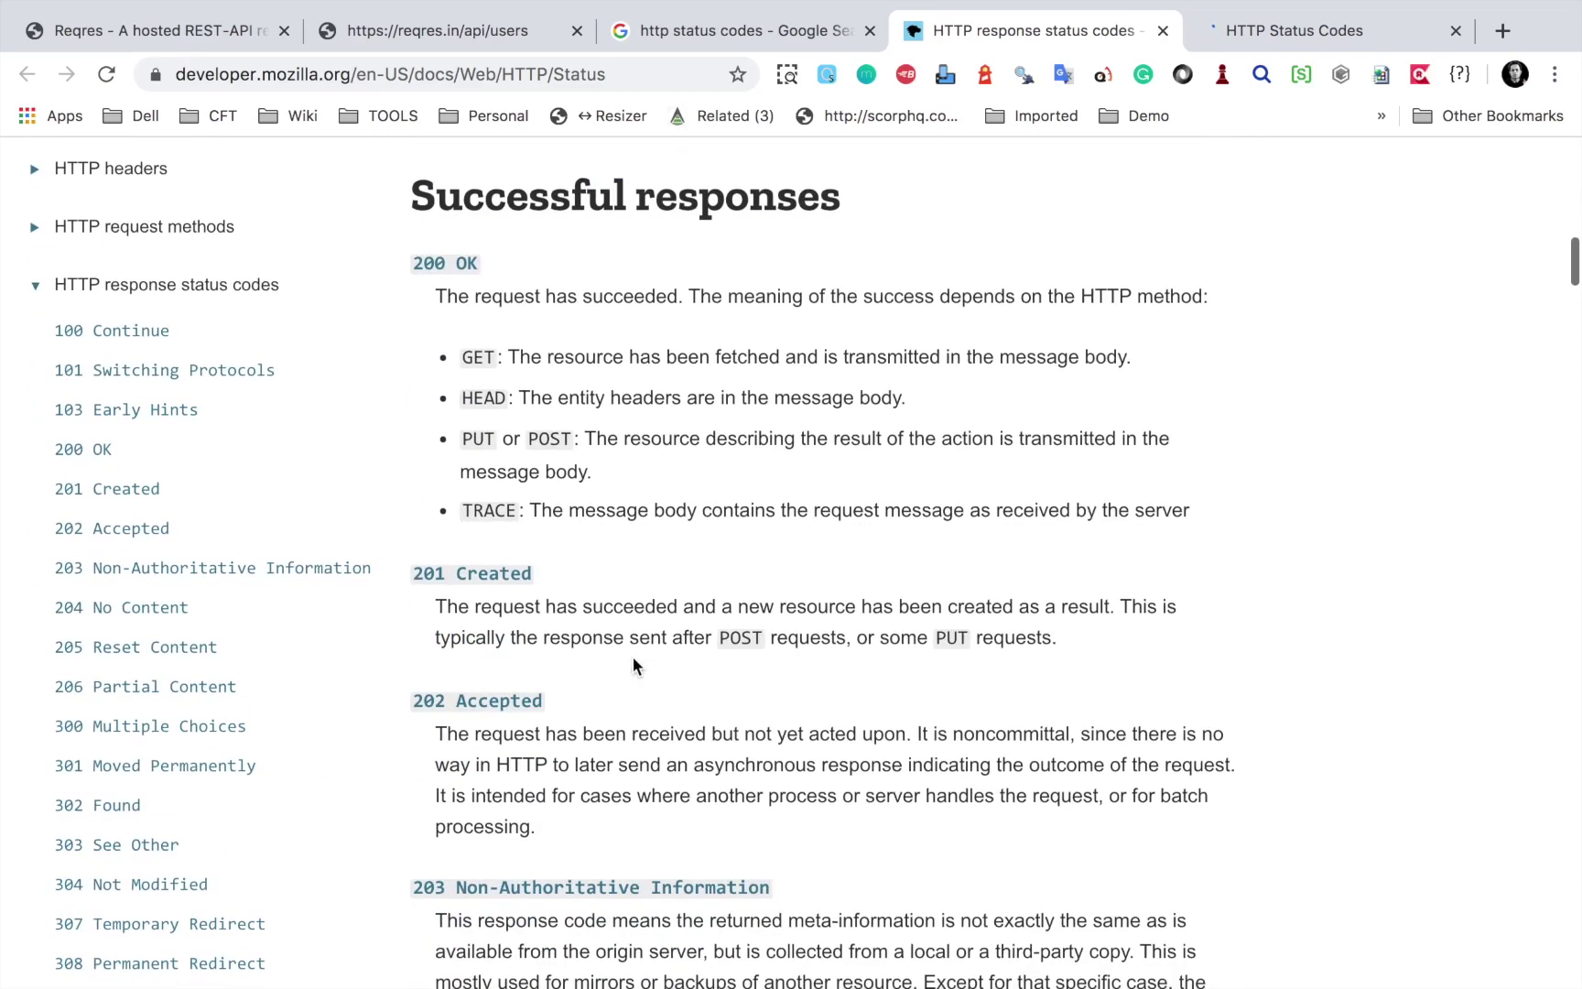
pyautogui.moveTo(404, 536); pyautogui.dragTo(604, 611)
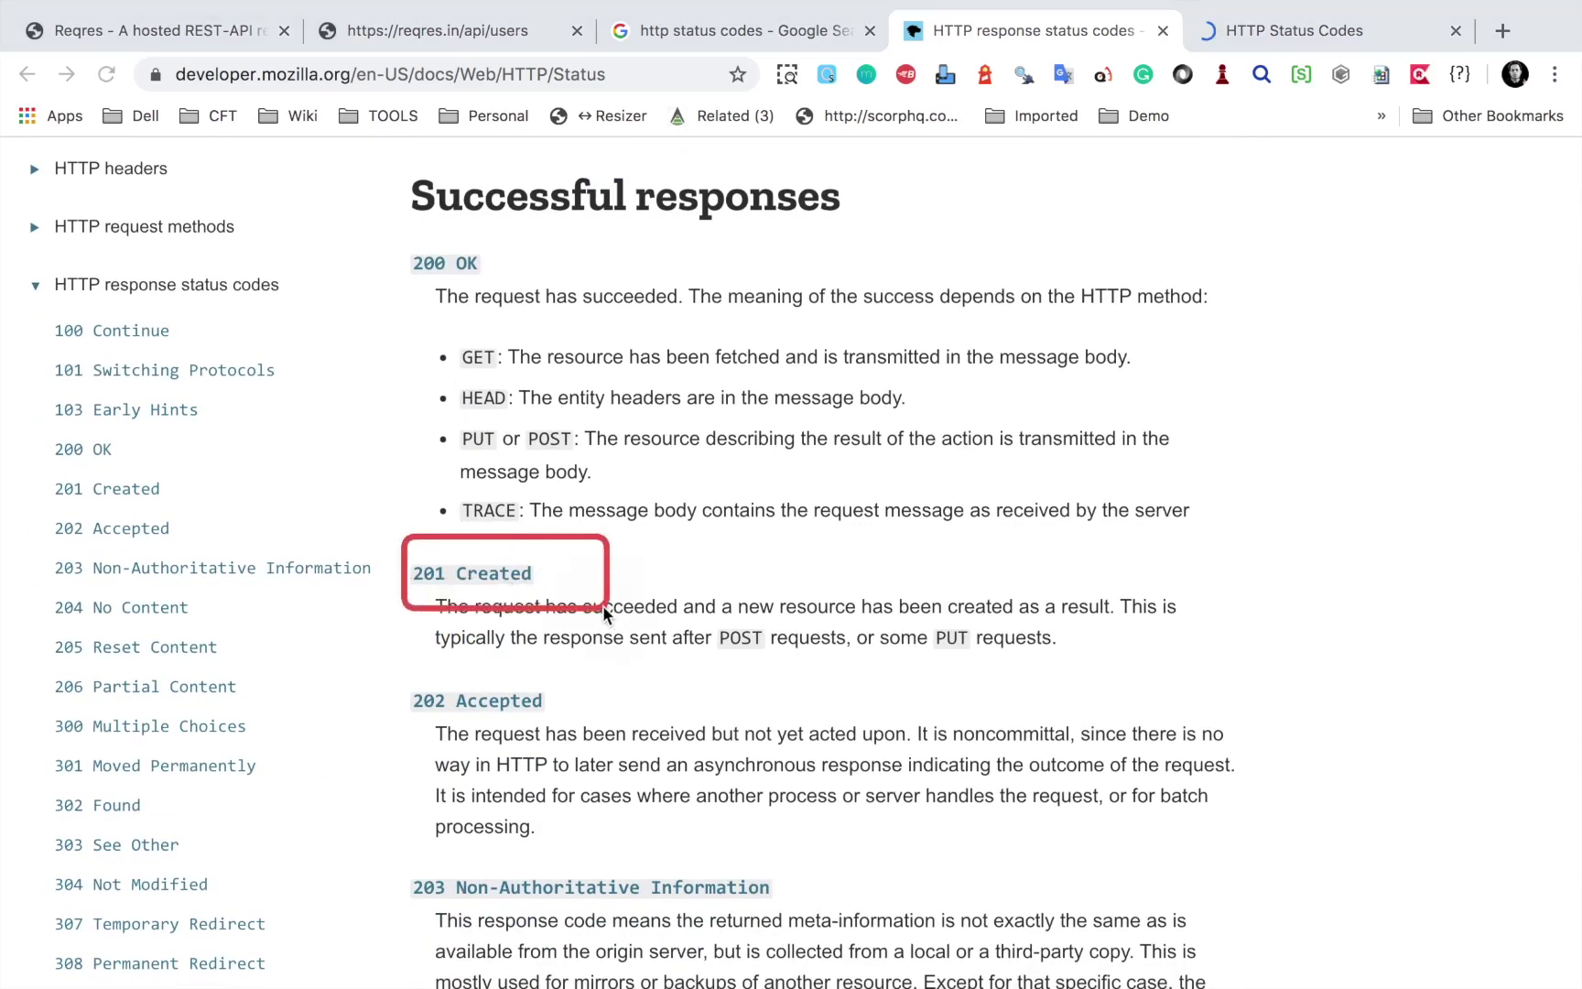
pyautogui.scroll(-3, 602, 606)
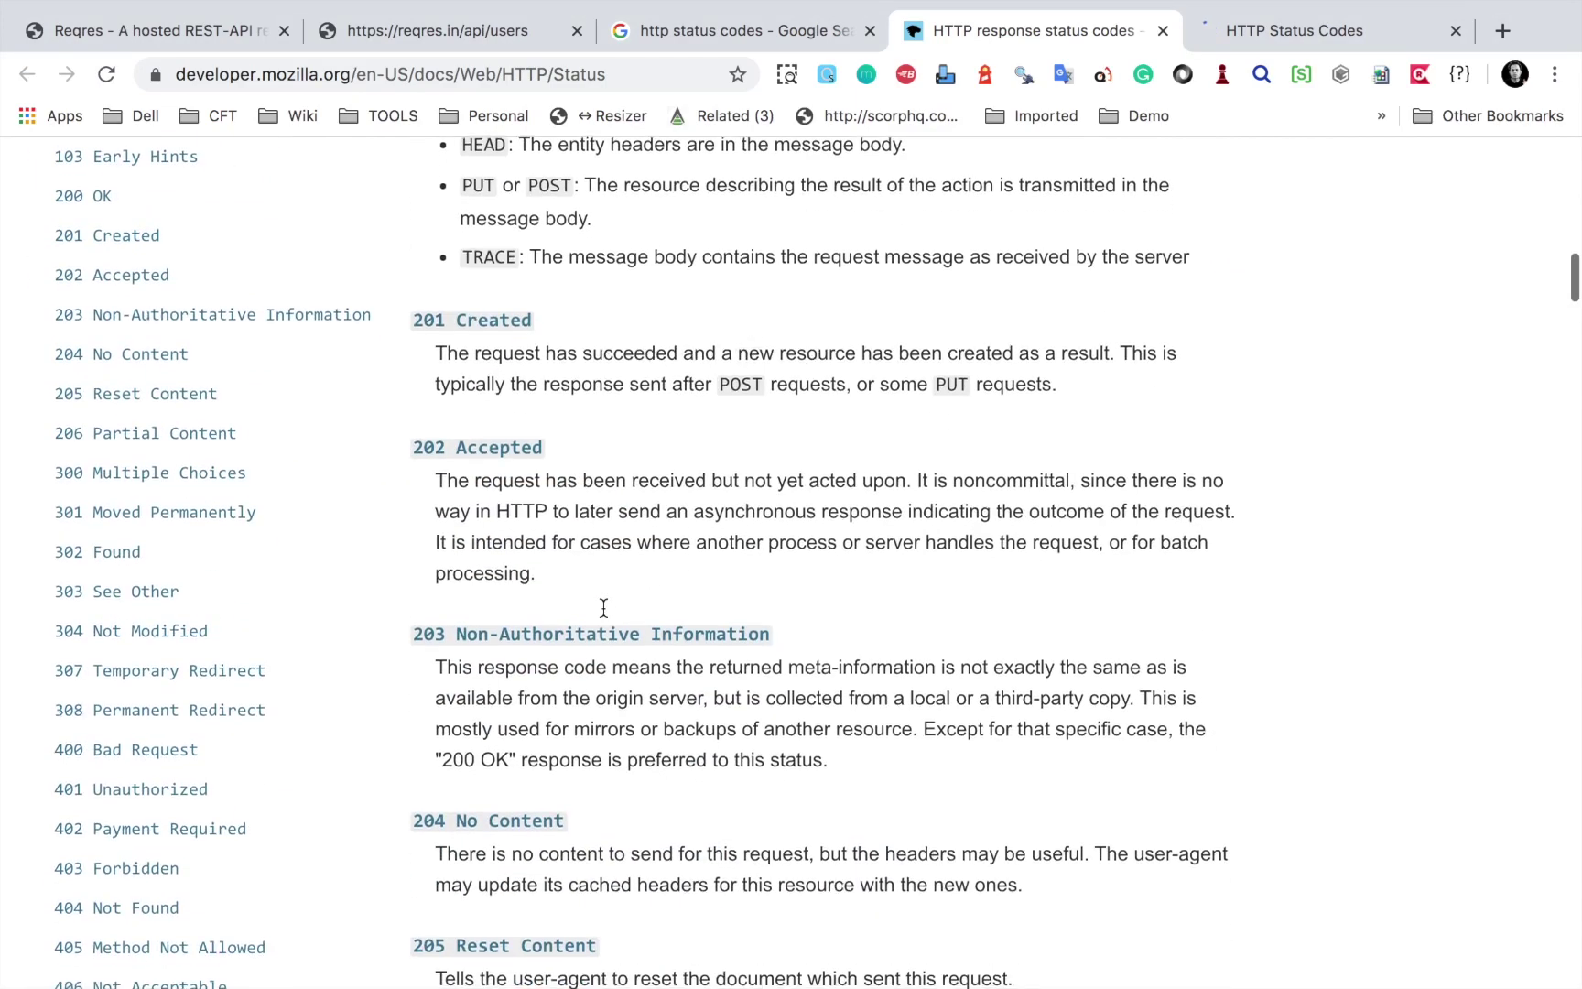
pyautogui.moveTo(395, 789); pyautogui.dragTo(604, 872)
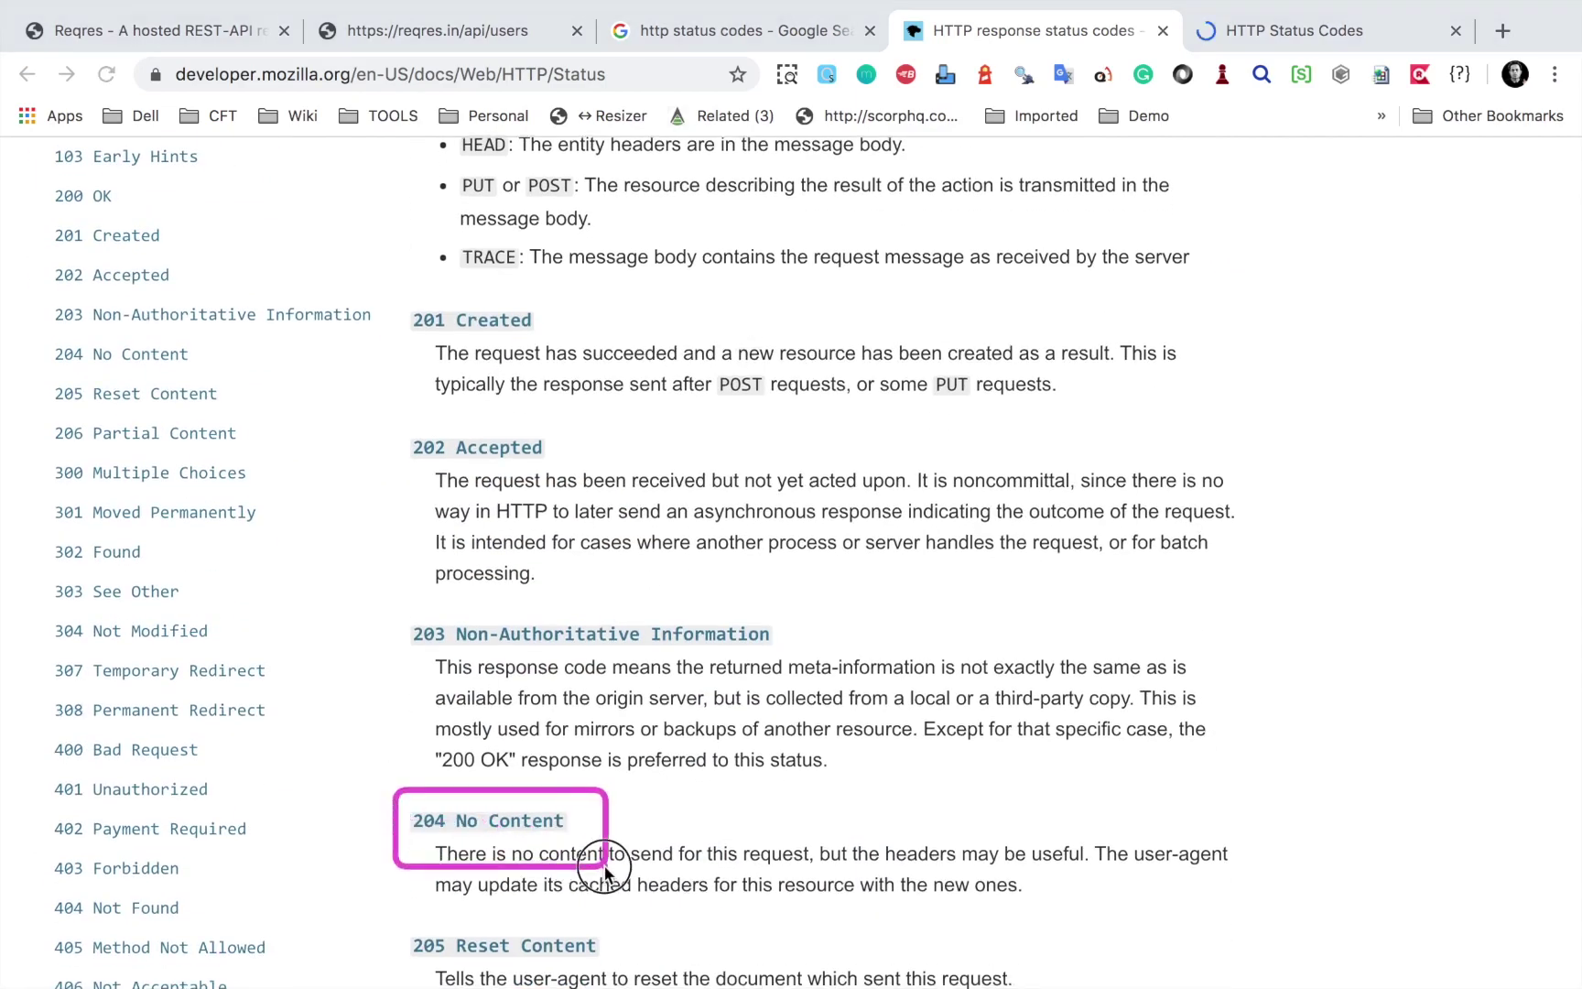
# Read through the remaining MDN status codes, from the 2xx entries through redirection messages to the client error responses.
pyautogui.scroll(-7, 747, 769)
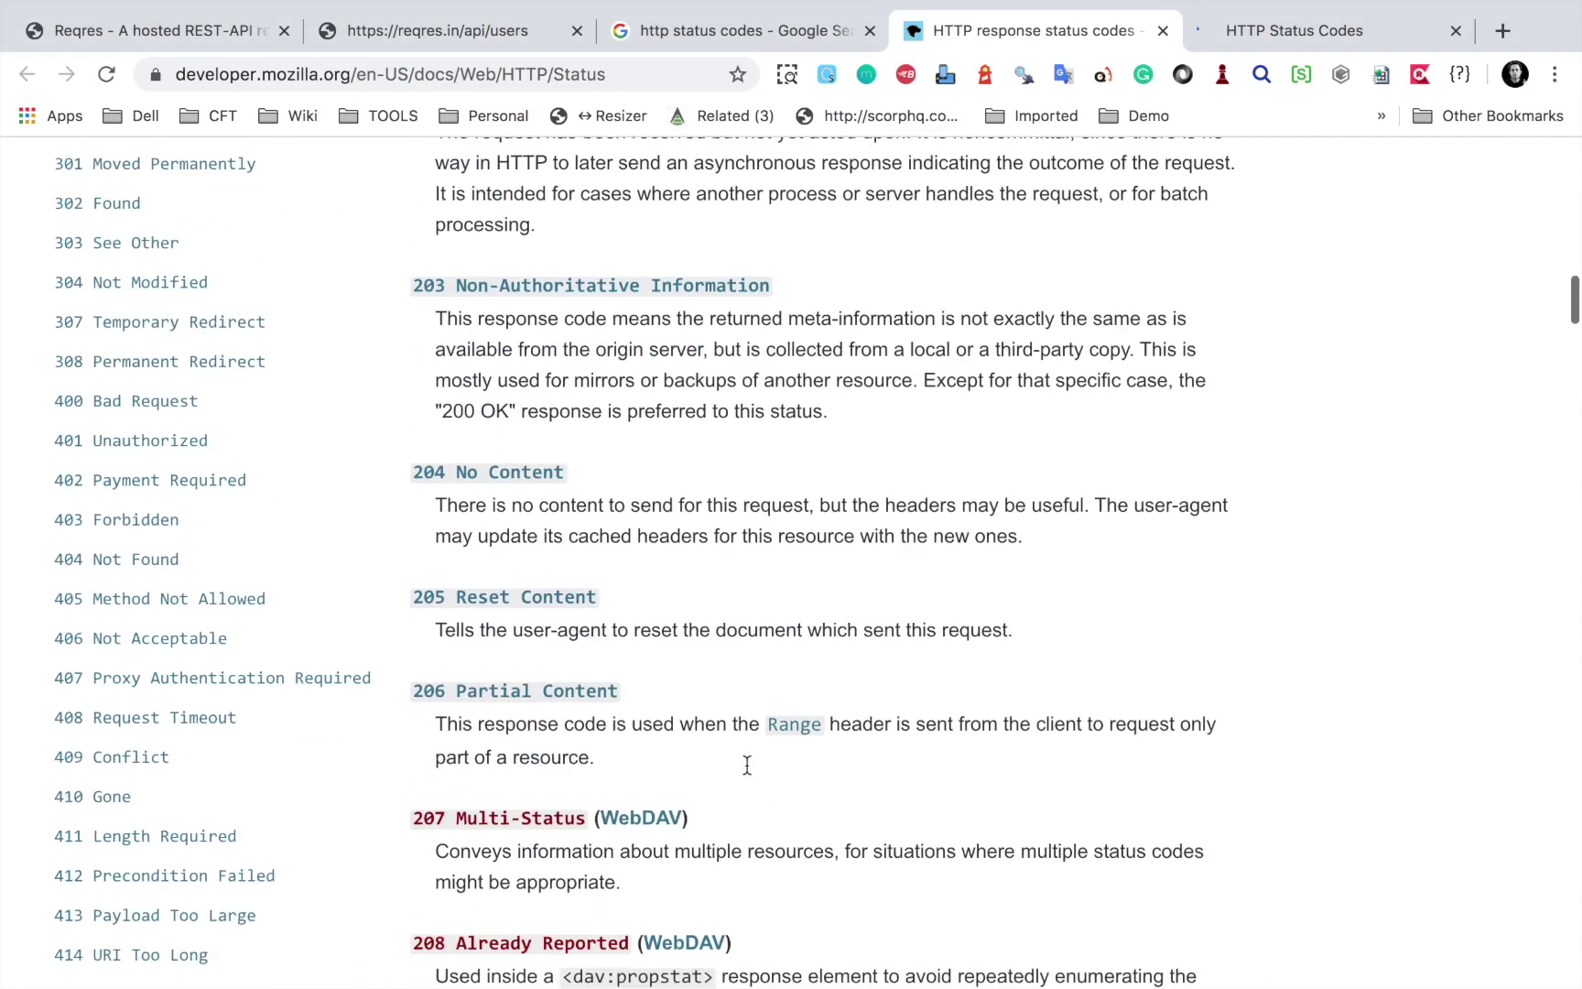
pyautogui.scroll(-2, 747, 772)
pyautogui.scroll(-3, 746, 773)
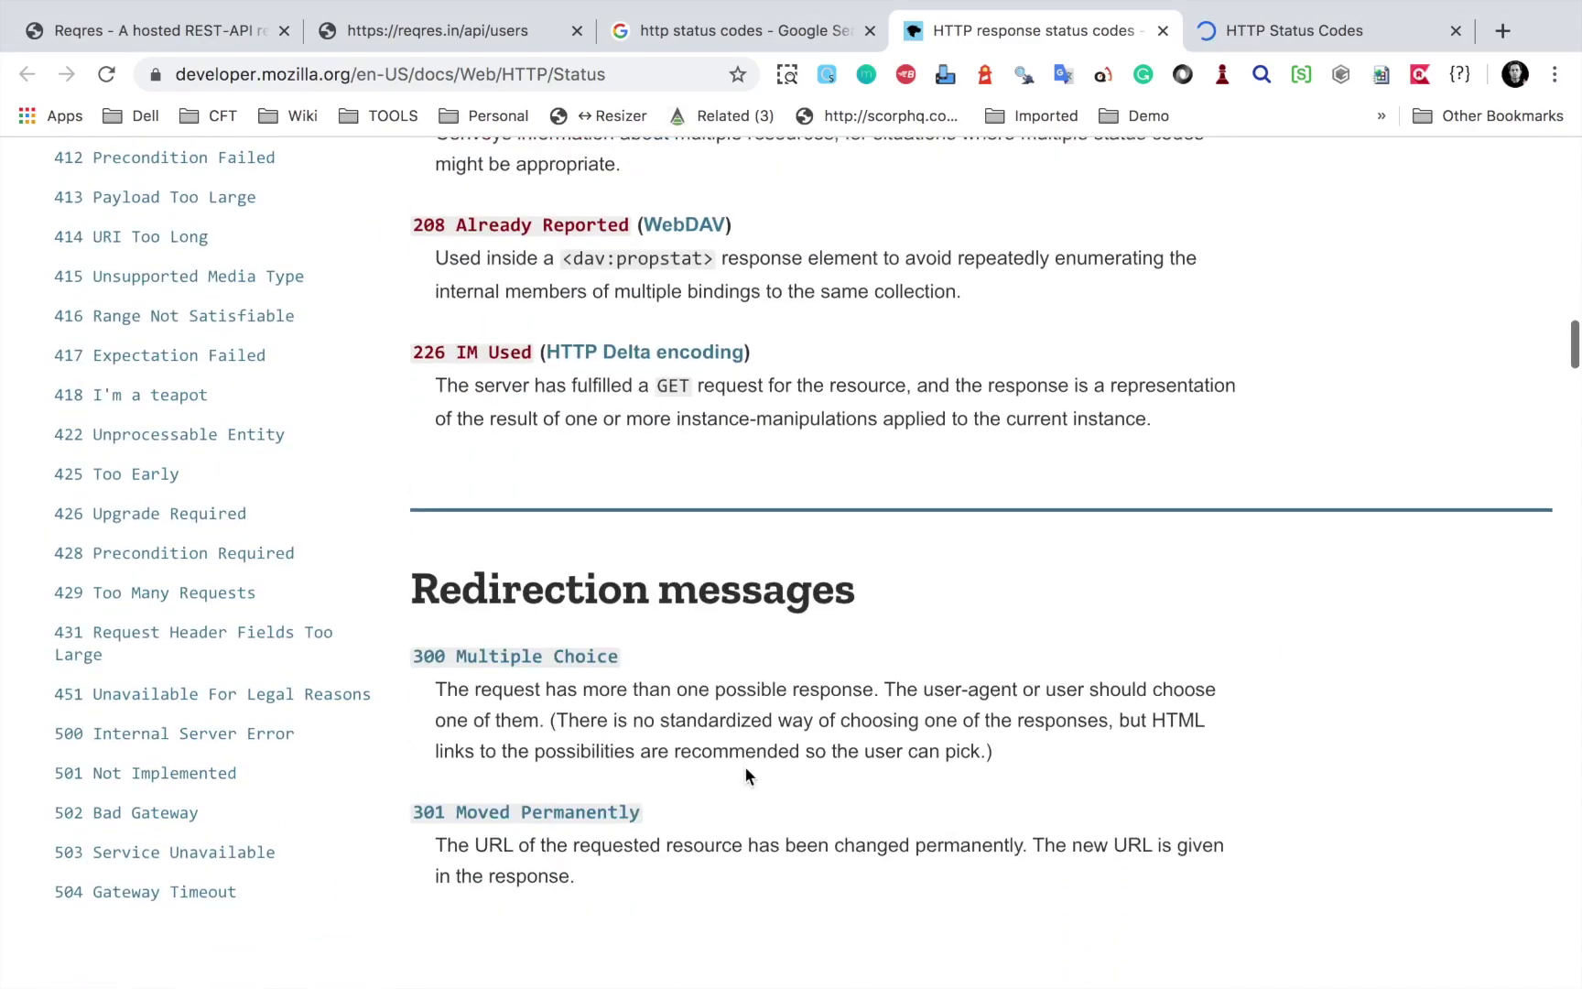
pyautogui.scroll(-14, 746, 774)
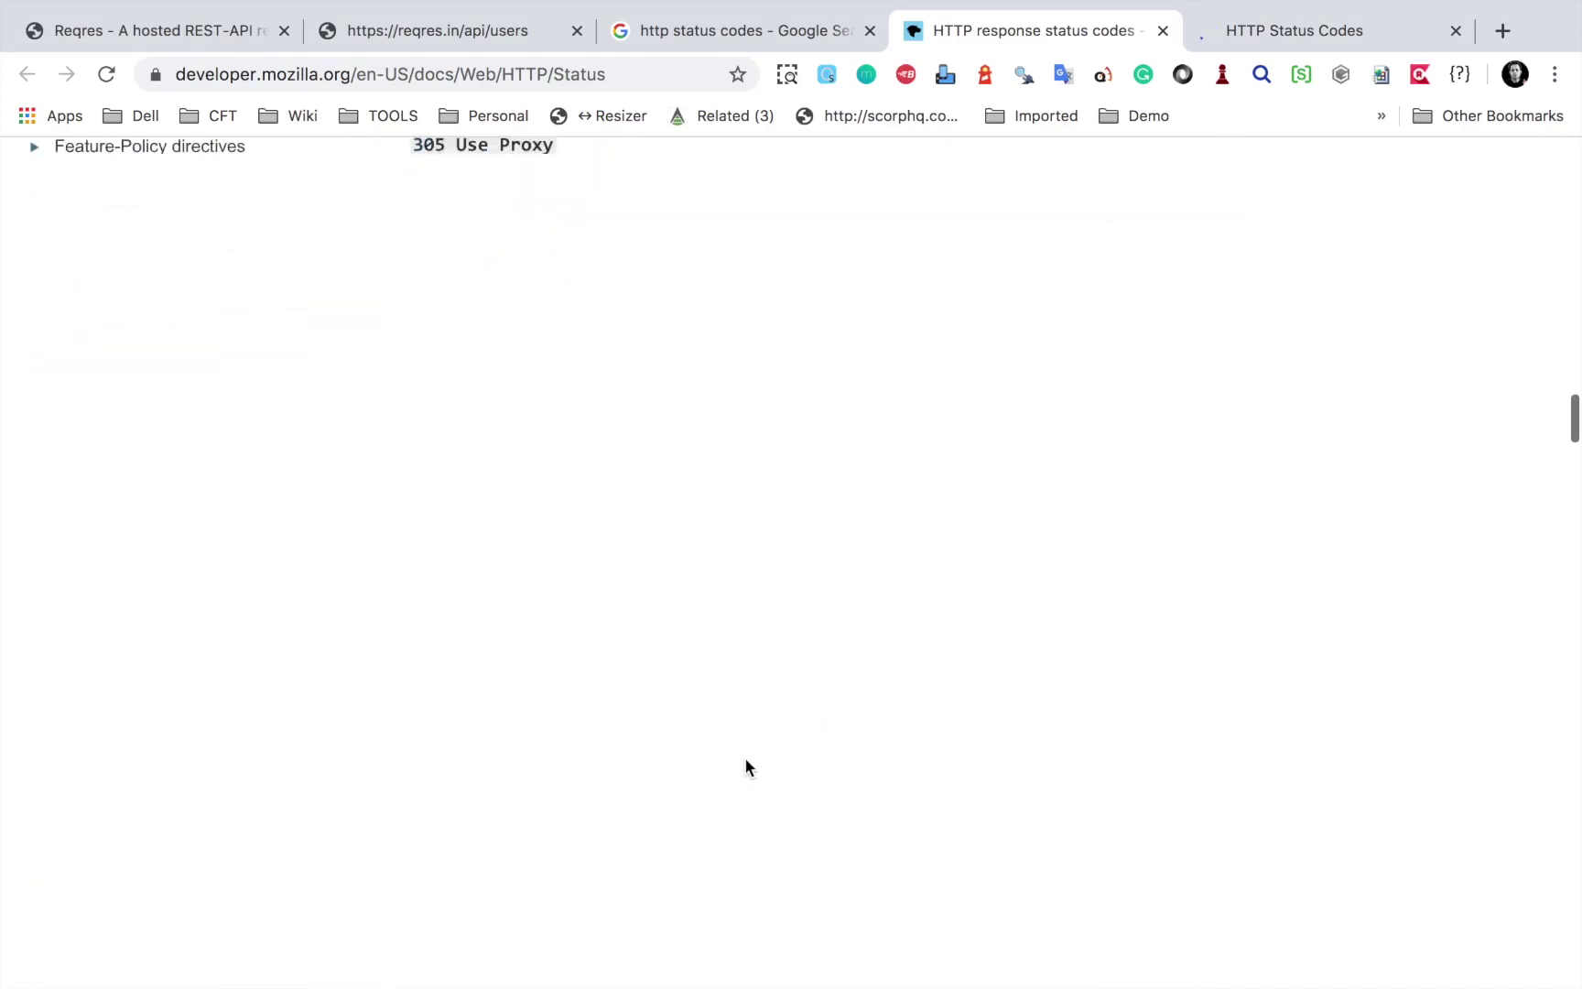
pyautogui.scroll(-13, 744, 757)
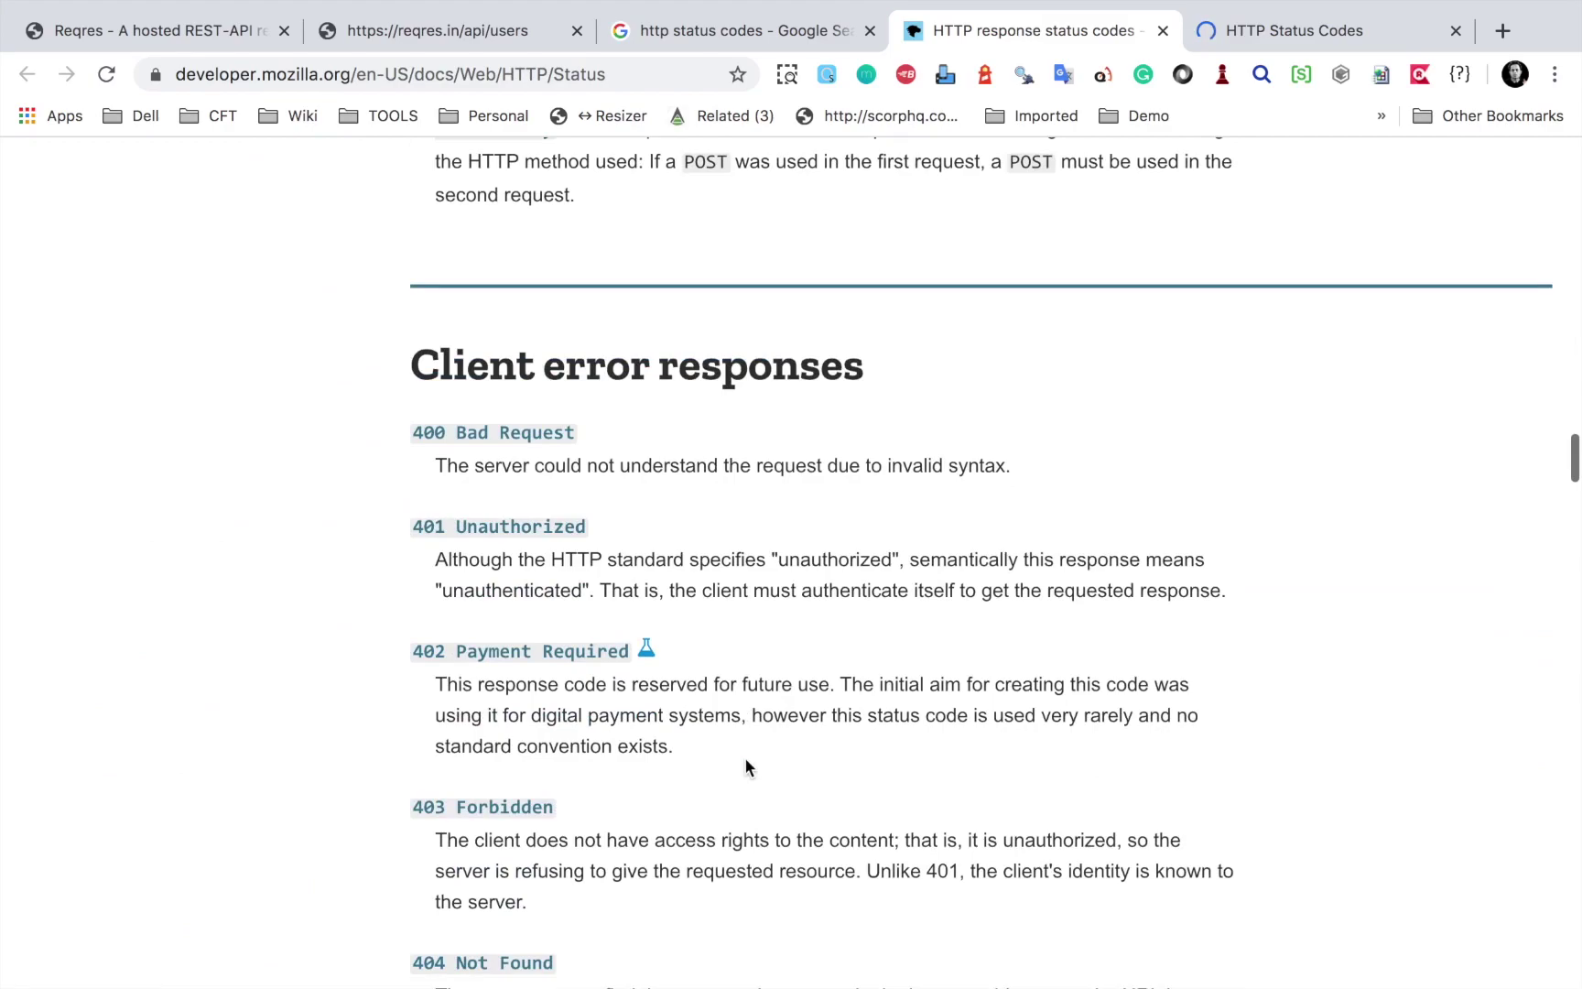
pyautogui.scroll(-14, 744, 758)
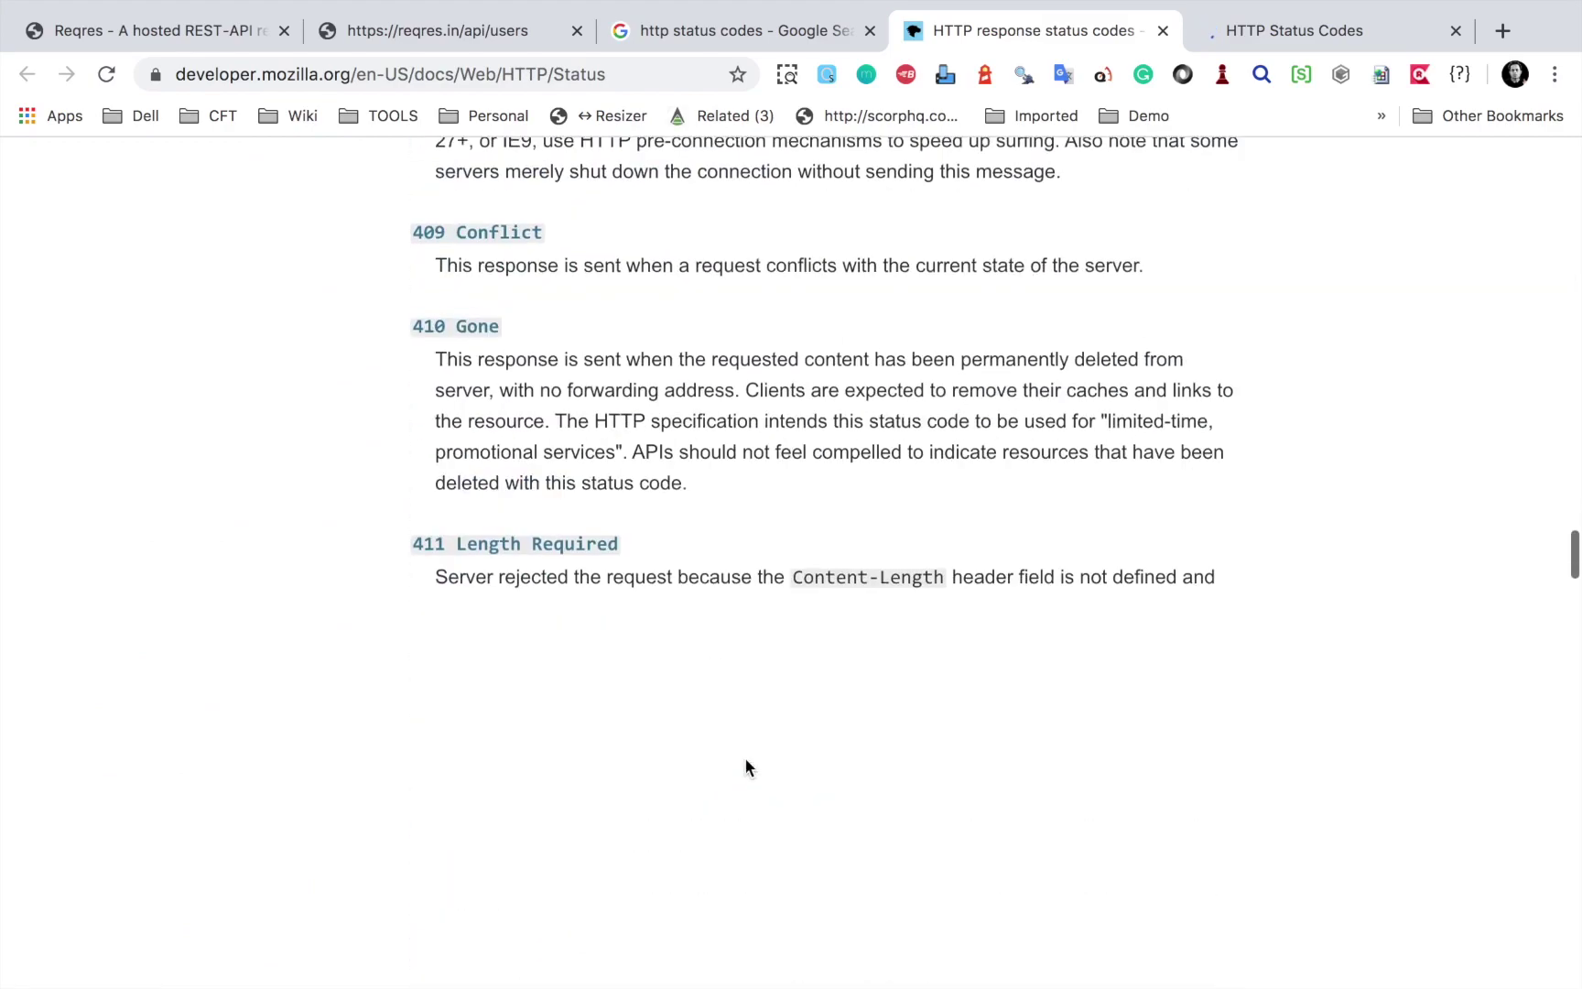
pyautogui.scroll(-16, 744, 758)
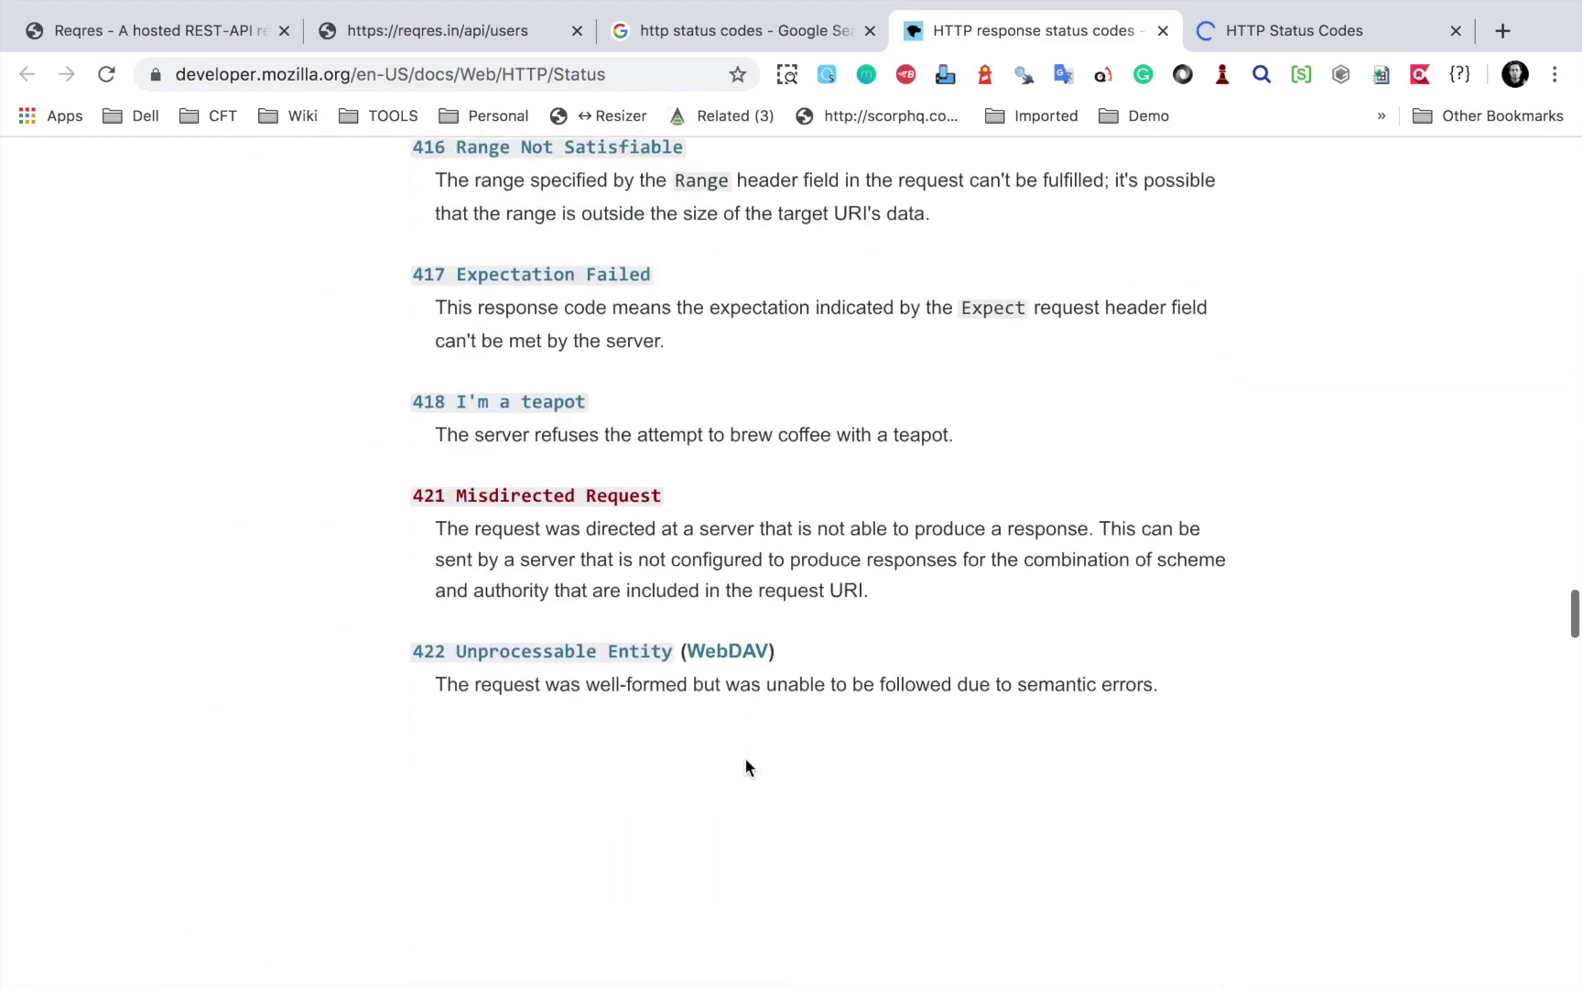
pyautogui.scroll(-6, 744, 758)
# View the REST API Tutorial page on HTTP status codes and examine its category headings, including 1xx Informational and 2xx Success.
pyautogui.click(1251, 42)
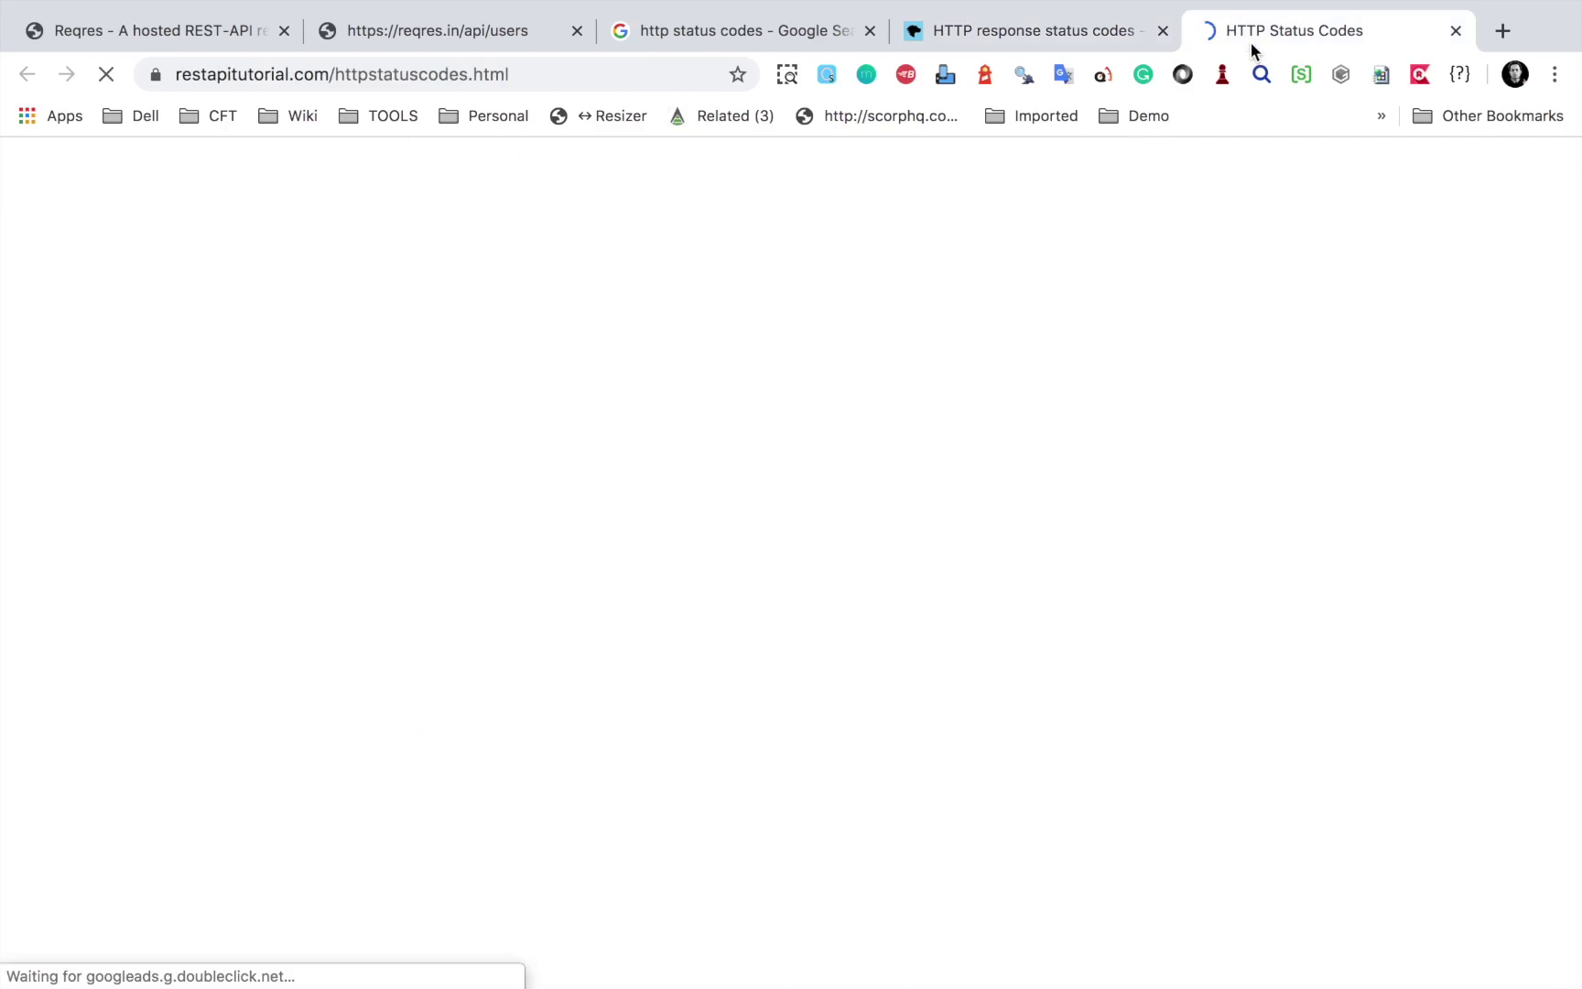
pyautogui.scroll(-2, 354, 675)
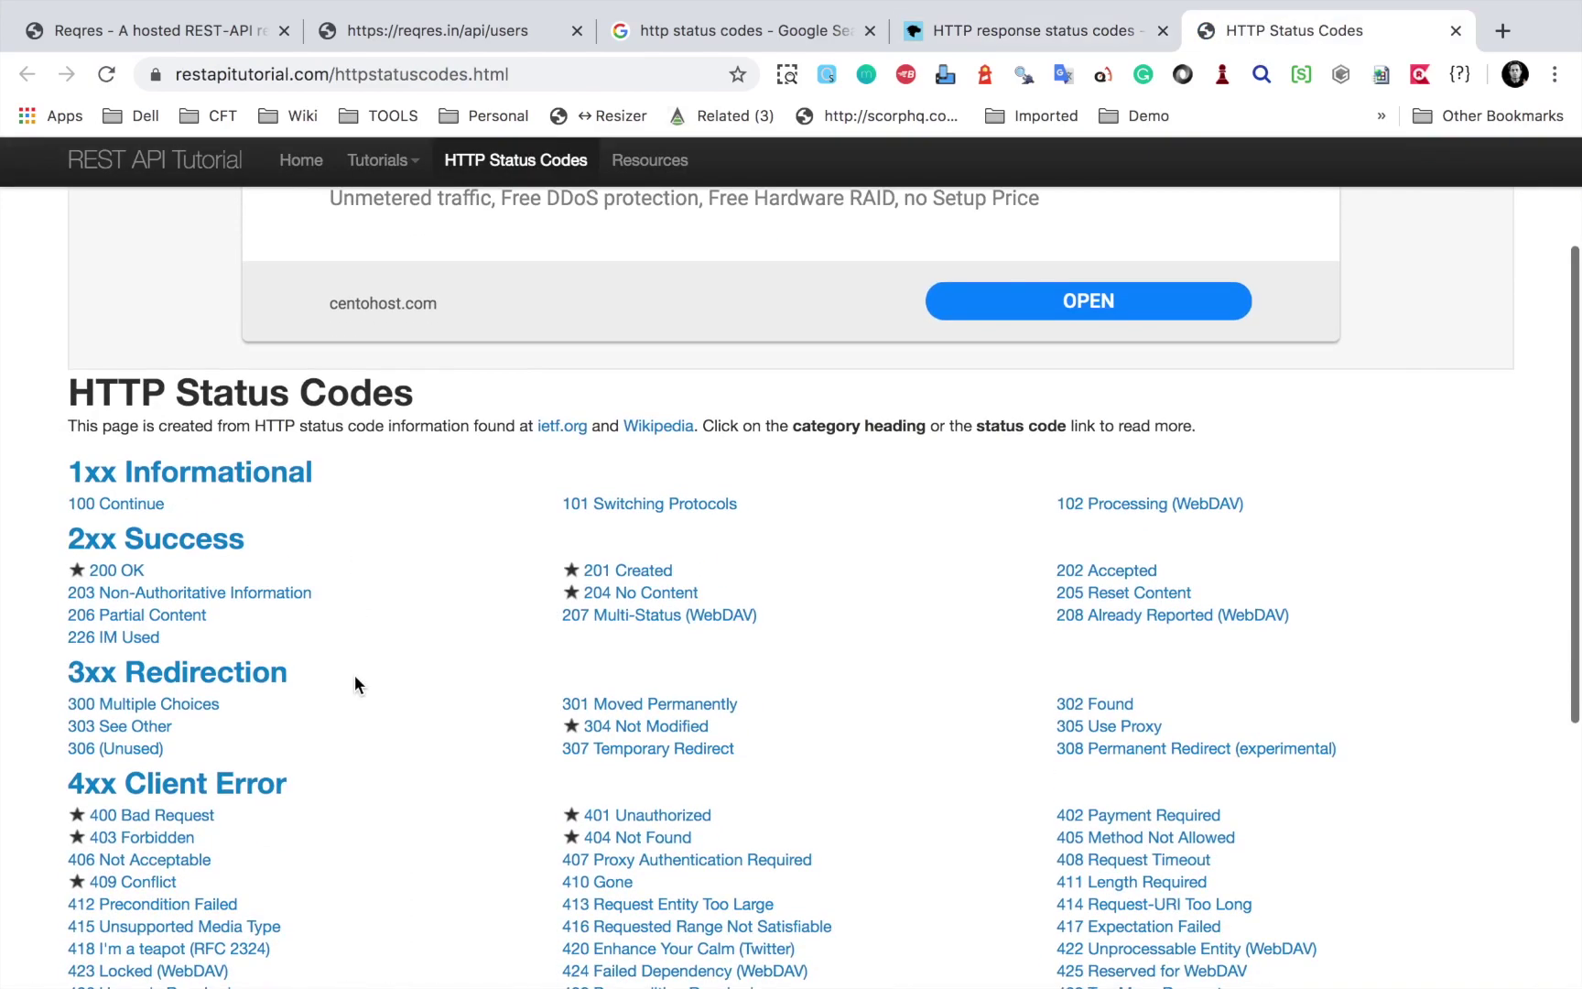
pyautogui.moveTo(45, 449); pyautogui.dragTo(367, 621)
# Return to the accelQ response information and examine the response headers and the name node's value in the response body.
pyautogui.hotkey('ctrl', 'Left')
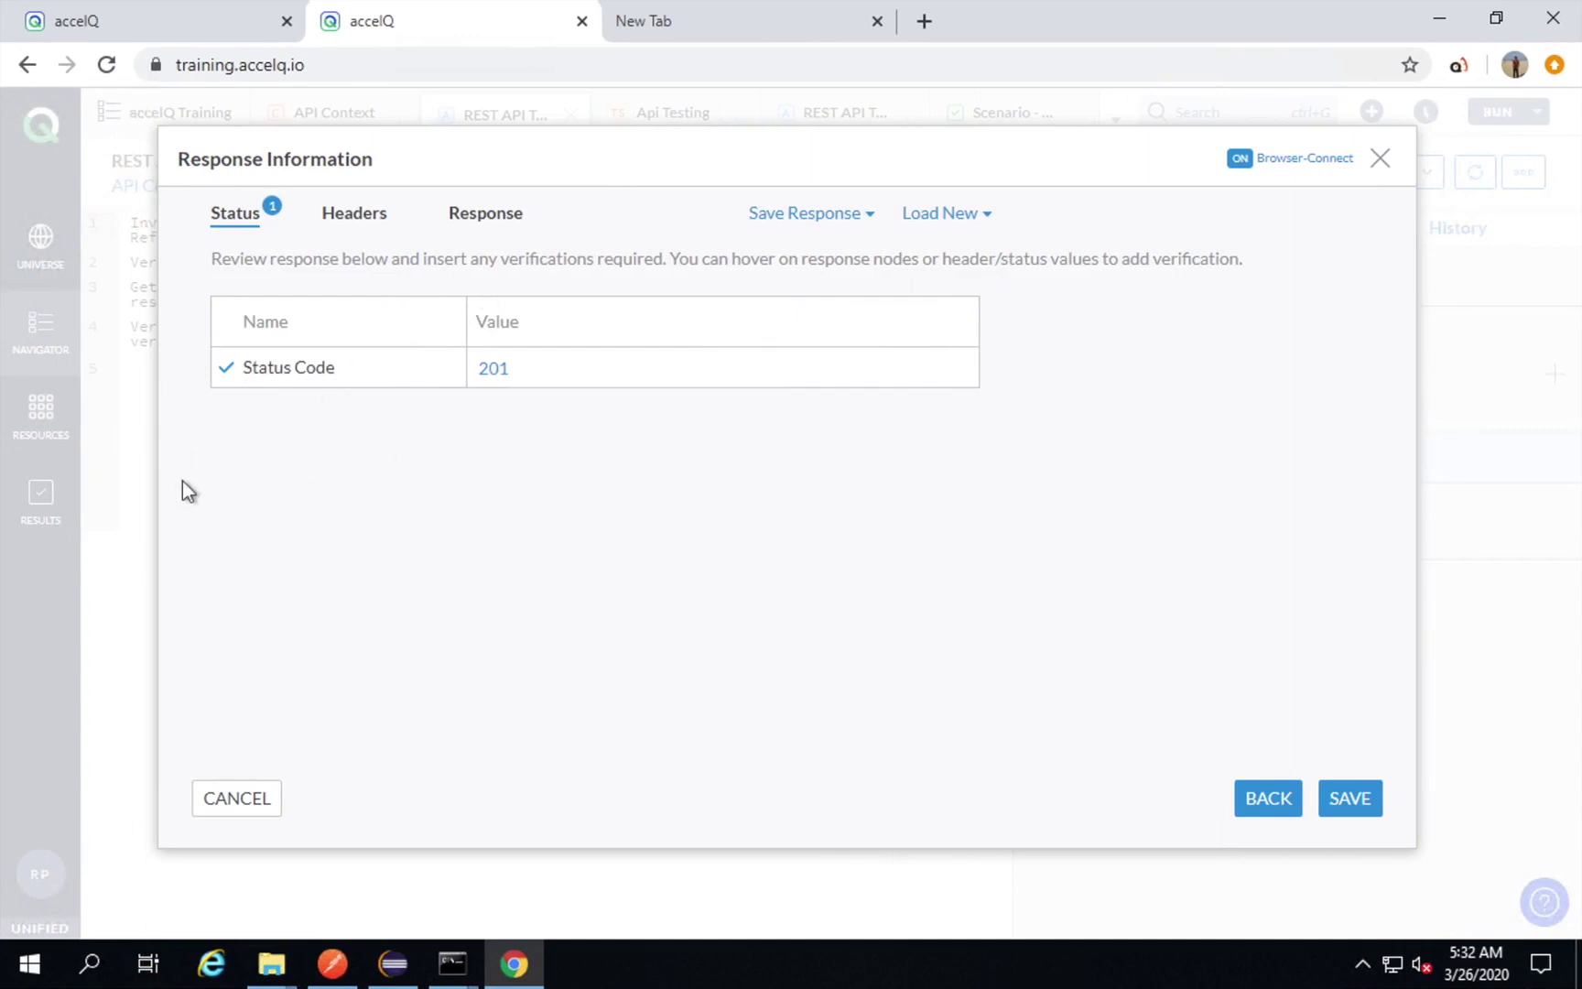
pyautogui.click(353, 216)
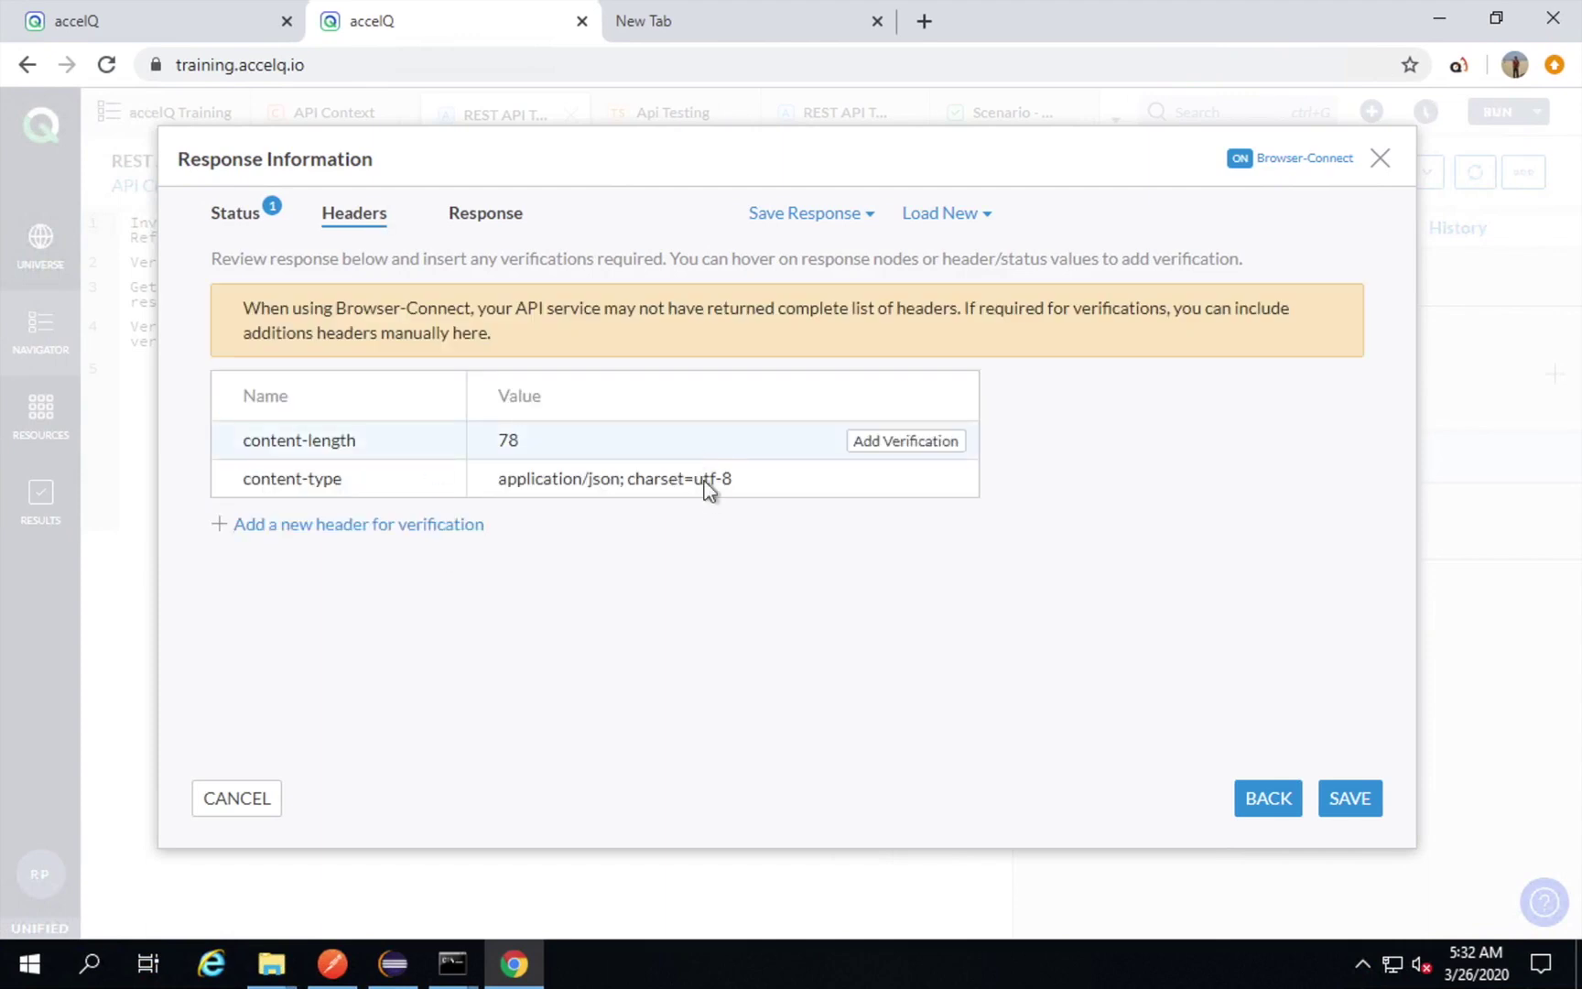
pyautogui.moveTo(667, 455)
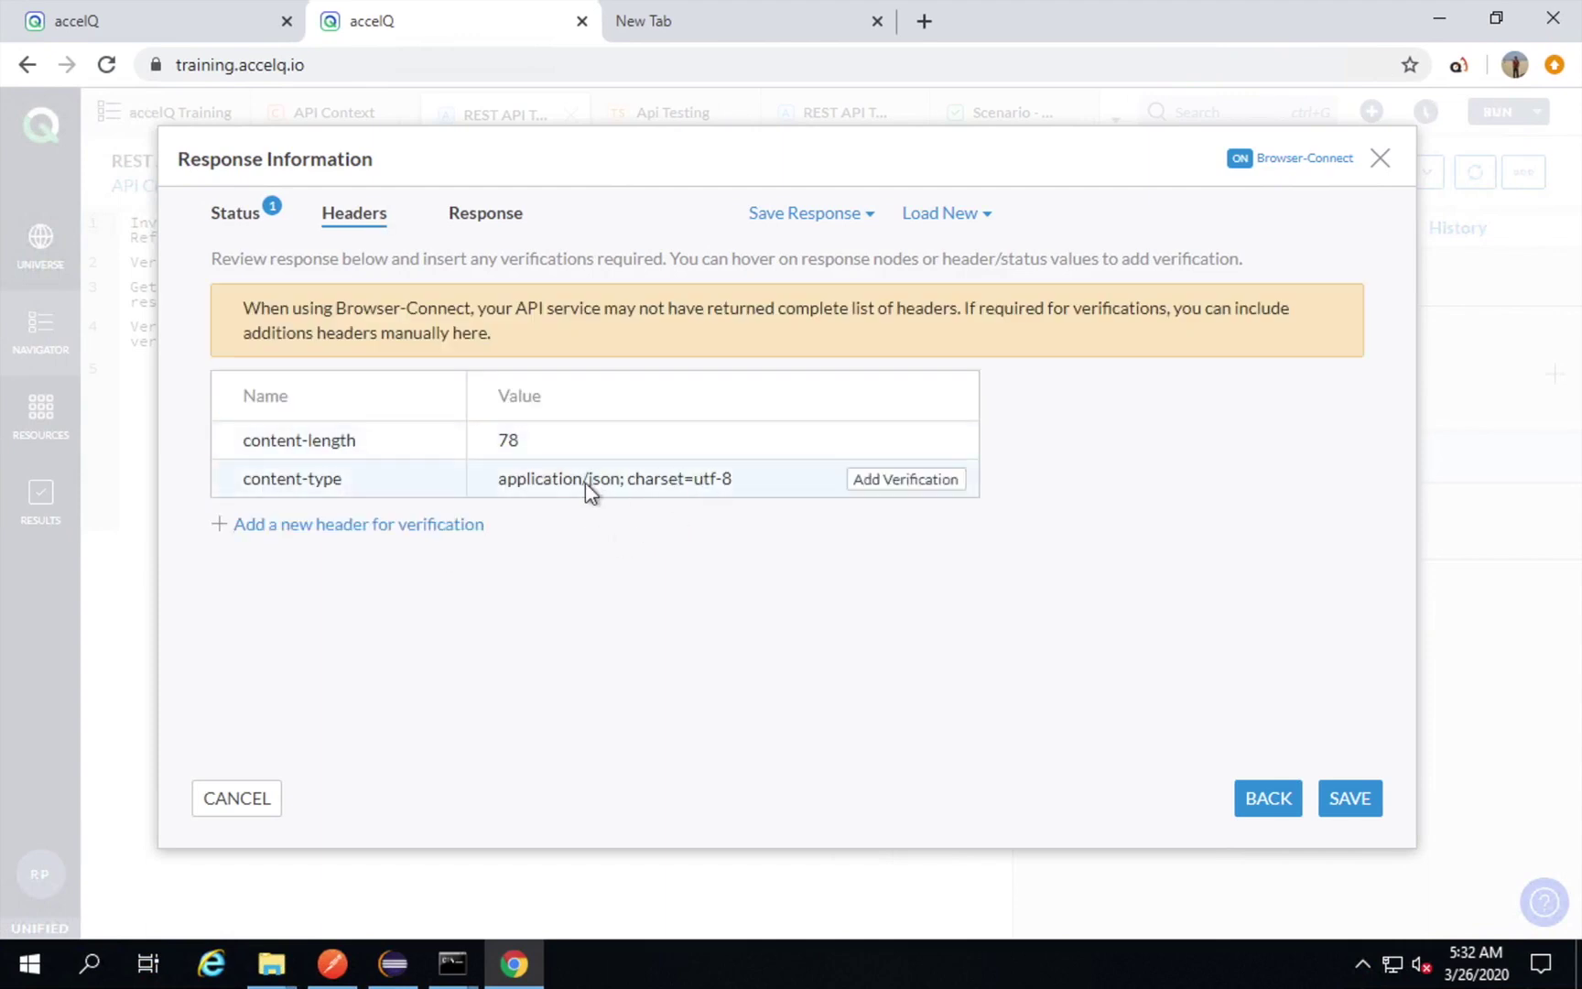
pyautogui.click(503, 216)
pyautogui.moveTo(354, 442)
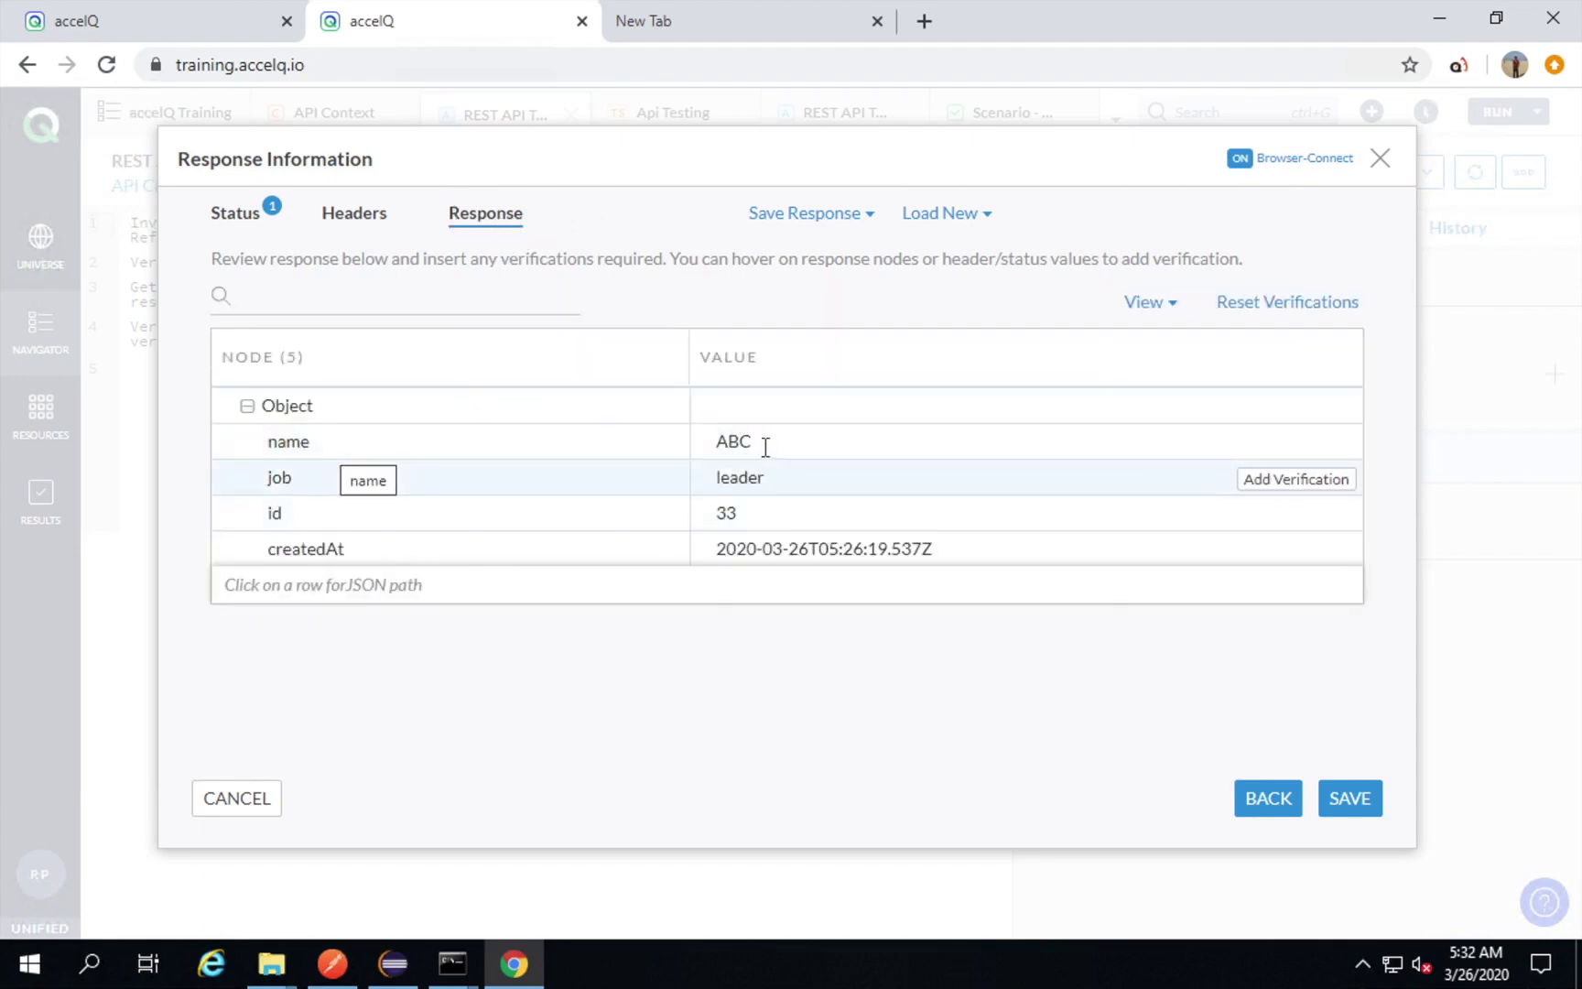
pyautogui.moveTo(235, 425); pyautogui.dragTo(1363, 469)
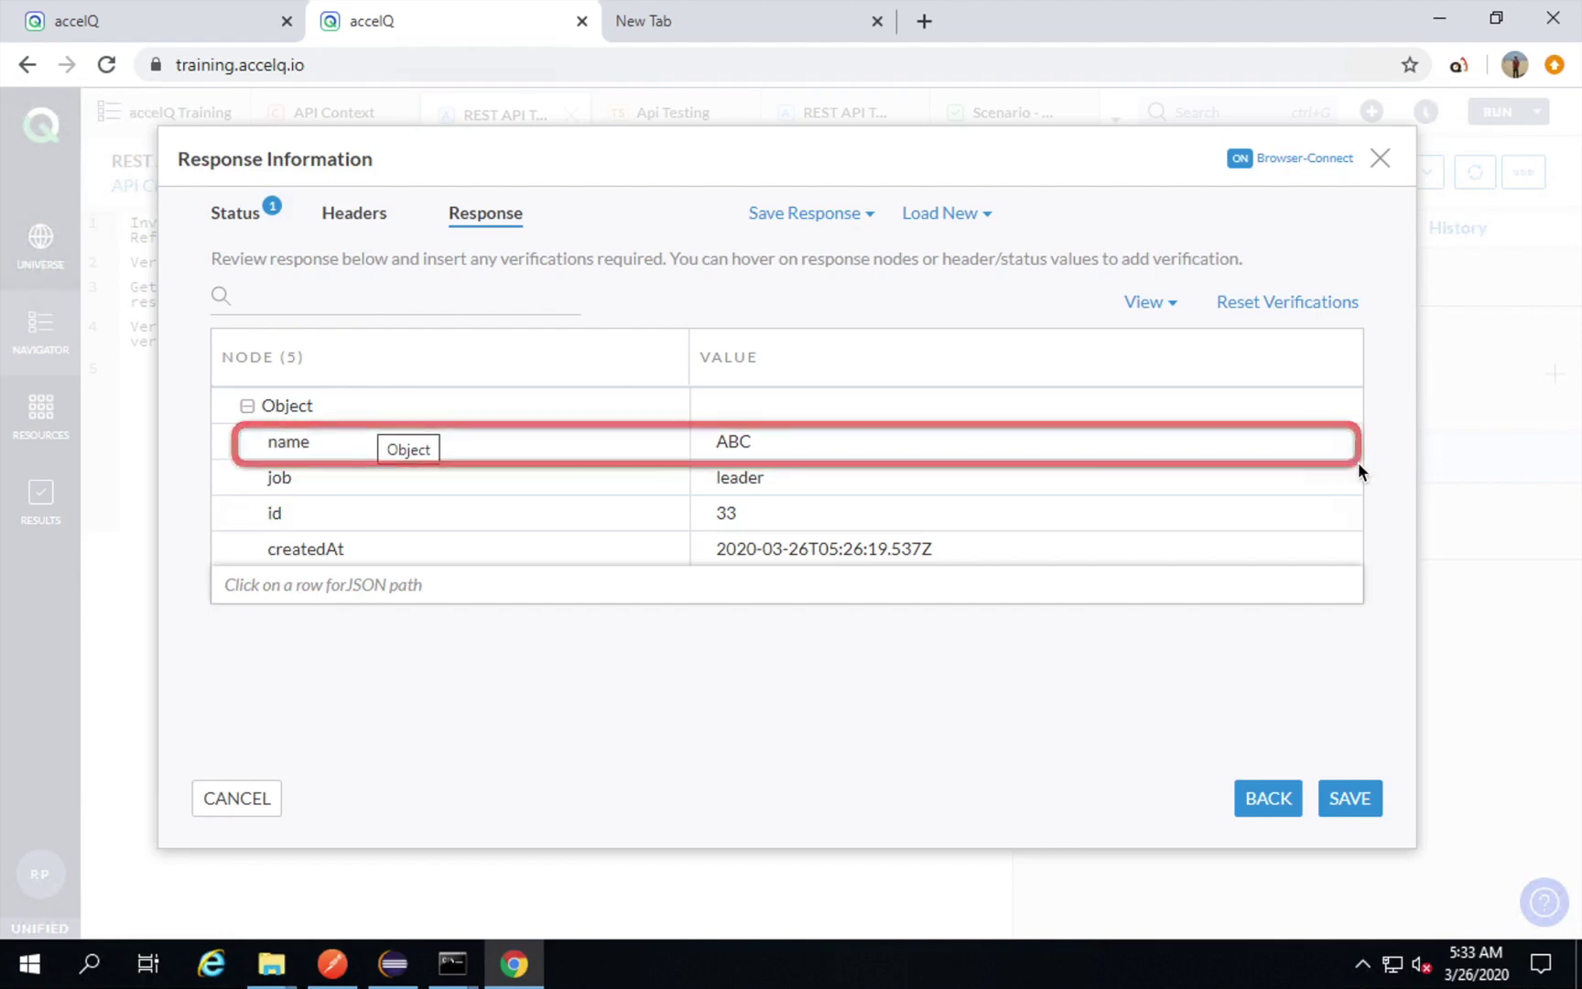
# Add a text-based equals verification to the response's name node and clear its literal expected value.
pyautogui.click(771, 443)
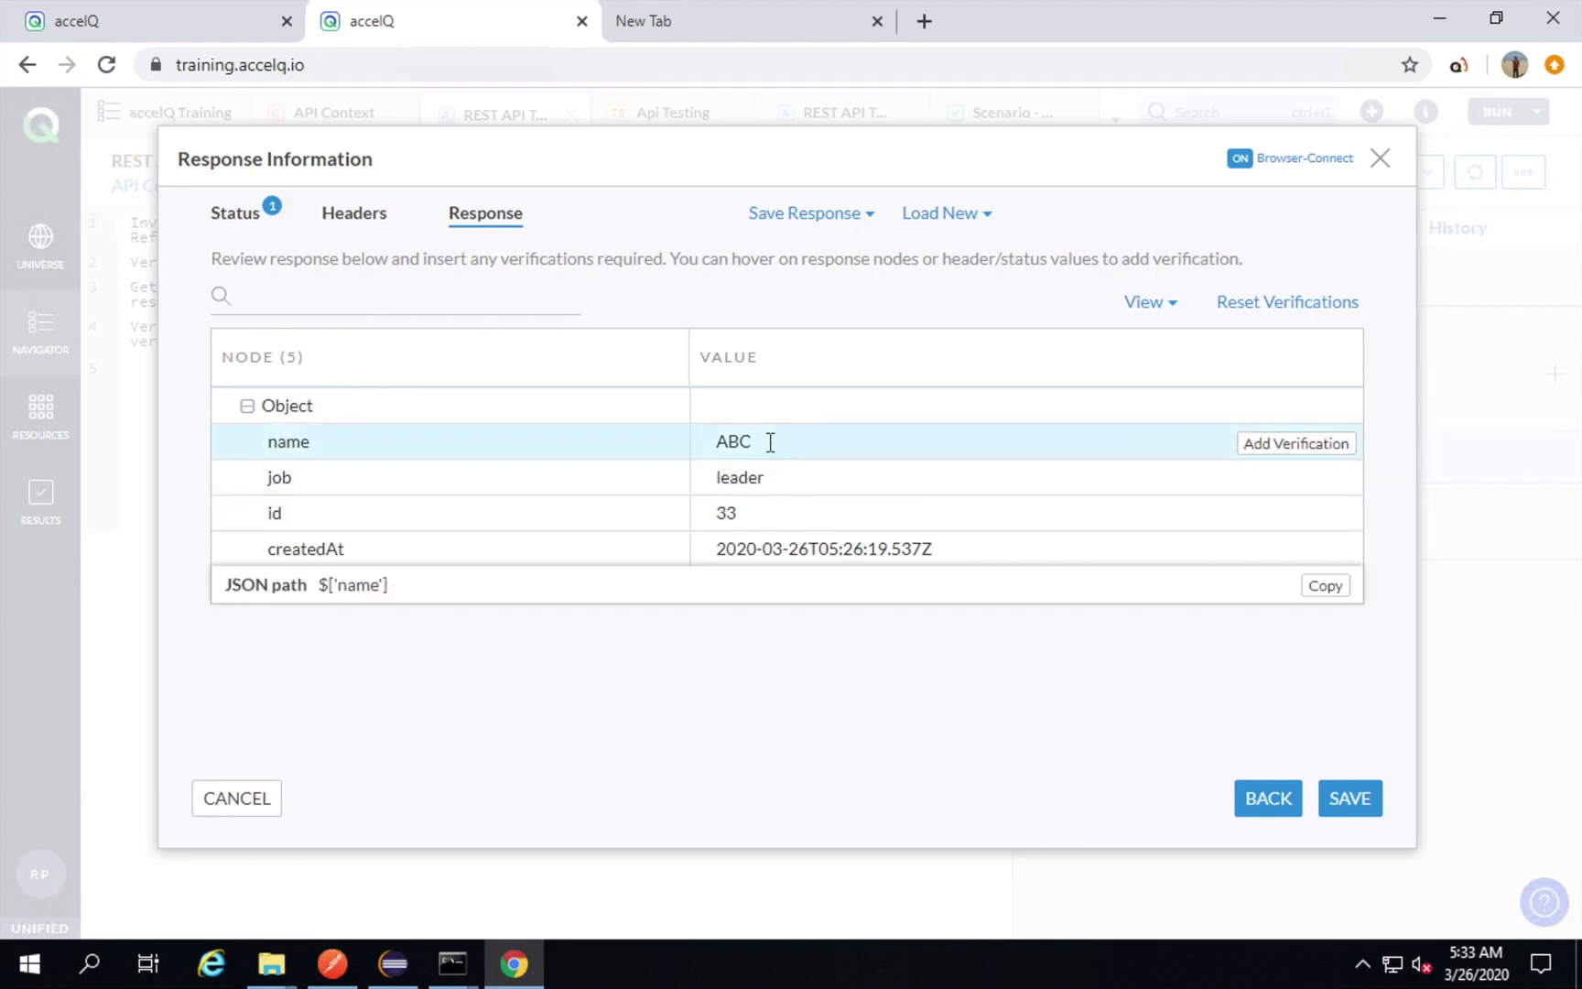
pyautogui.click(1264, 446)
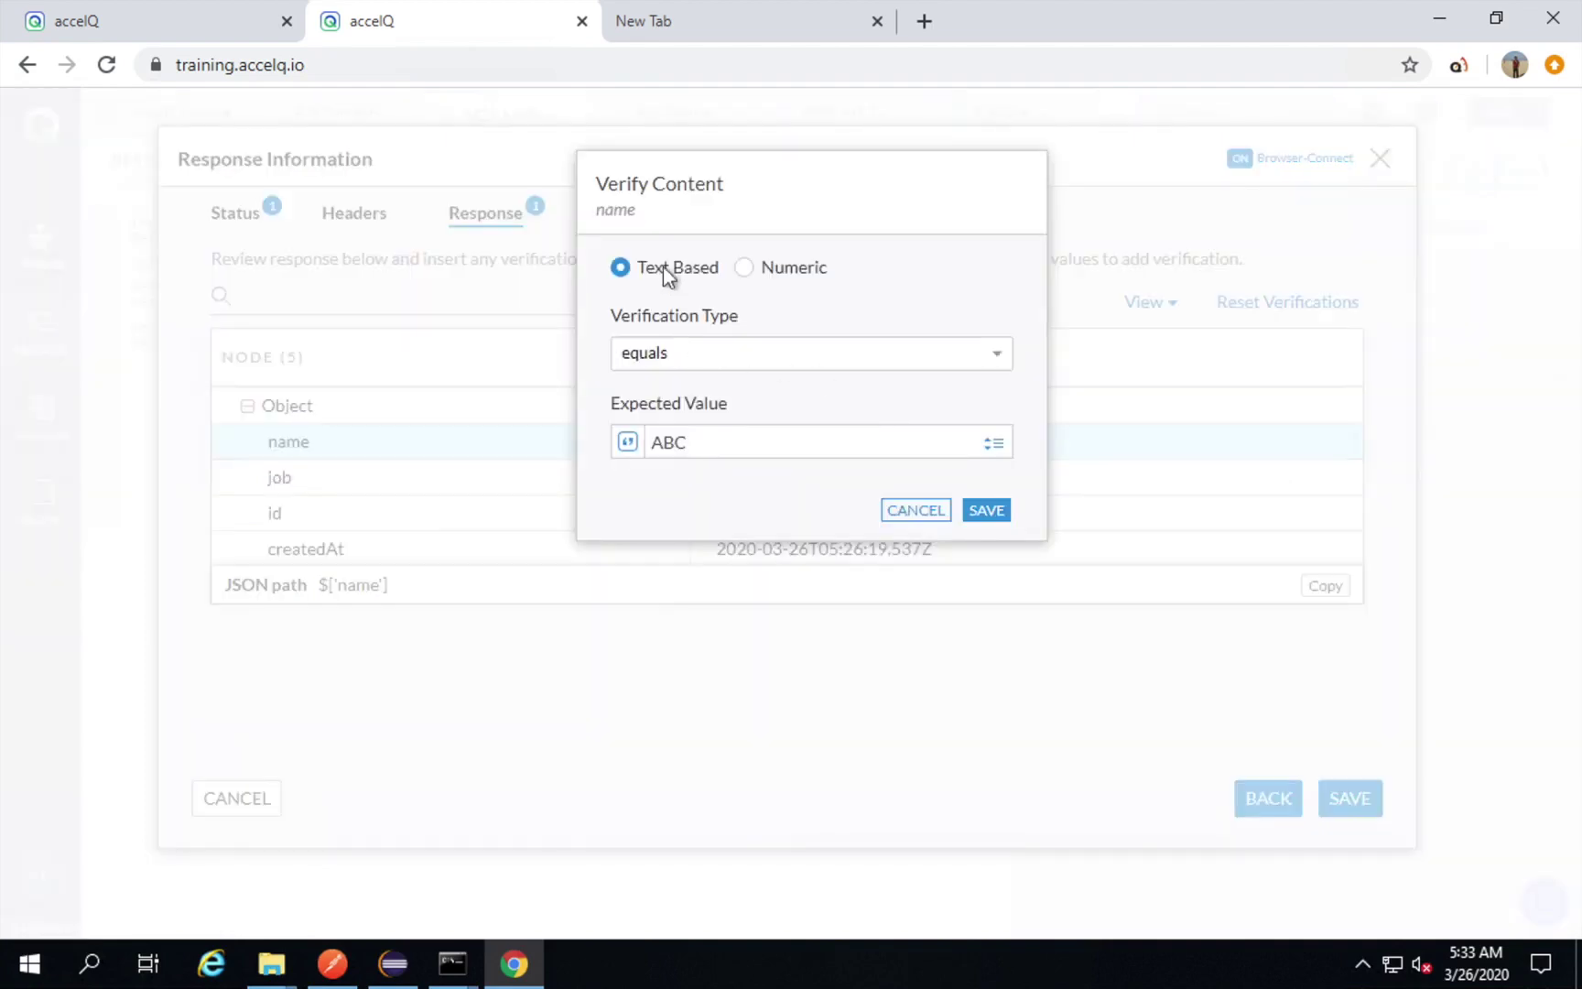
pyautogui.click(648, 443)
pyautogui.write('Ra')
pyautogui.press('BackSpace')
pyautogui.press('BackSpace')
pyautogui.press('BackSpace')
pyautogui.press('BackSpace')
pyautogui.press('BackSpace')
# Set the verification's expected value to the action parameter first_name, then save the verification and the response information.
pyautogui.click(628, 442)
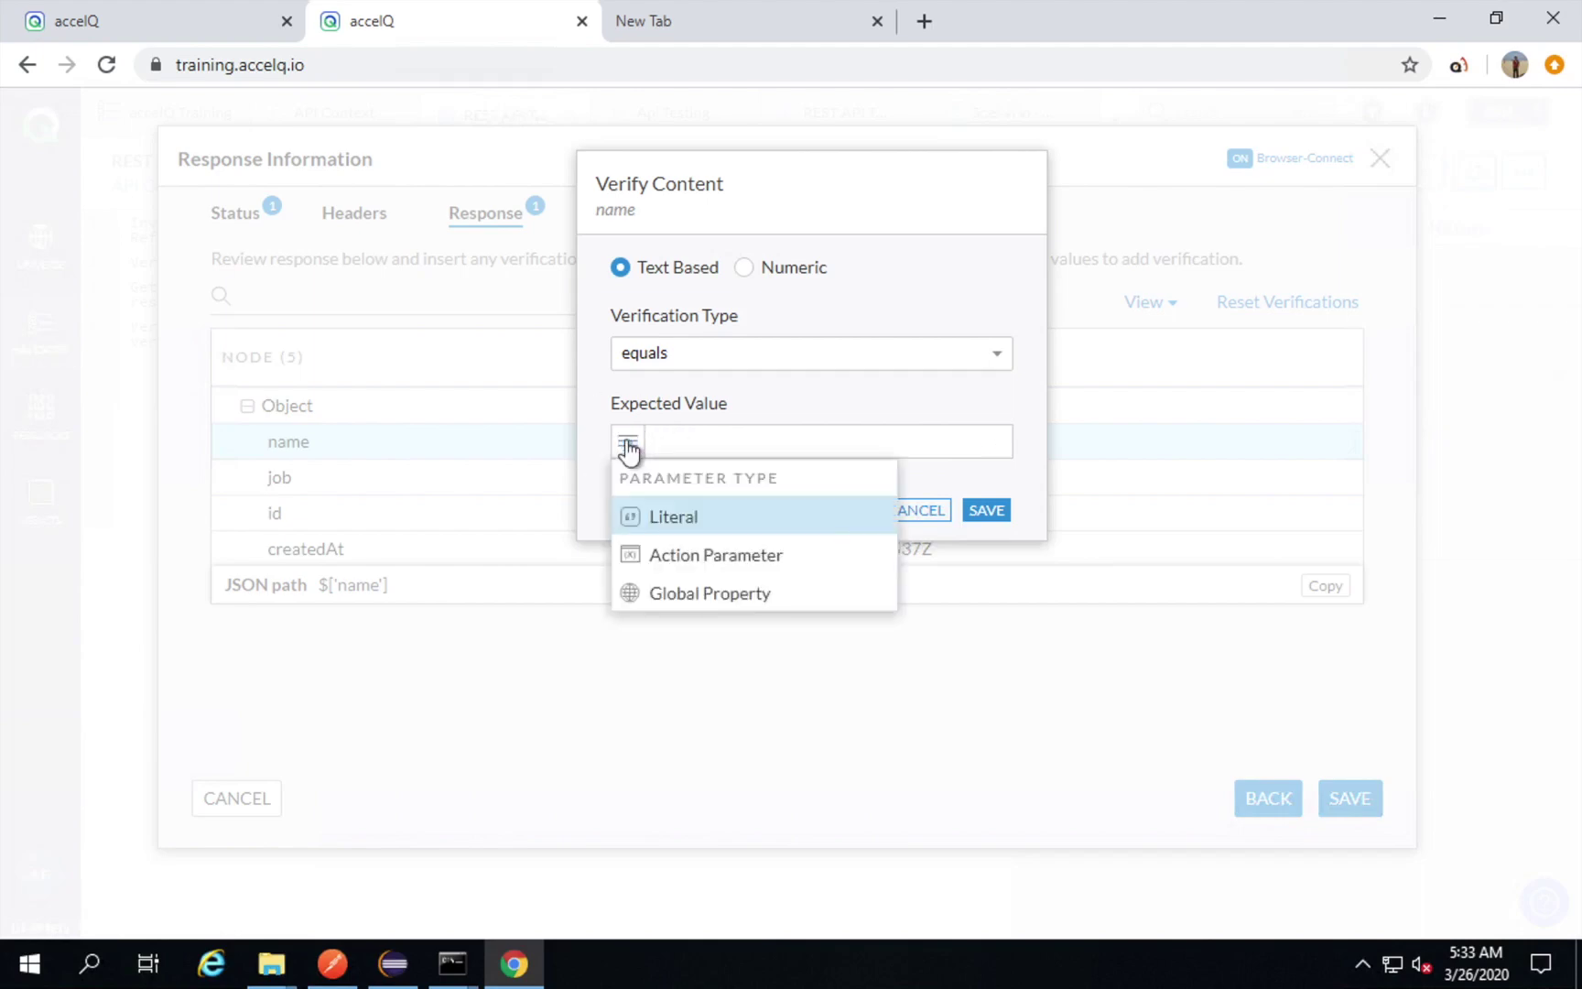
pyautogui.click(654, 563)
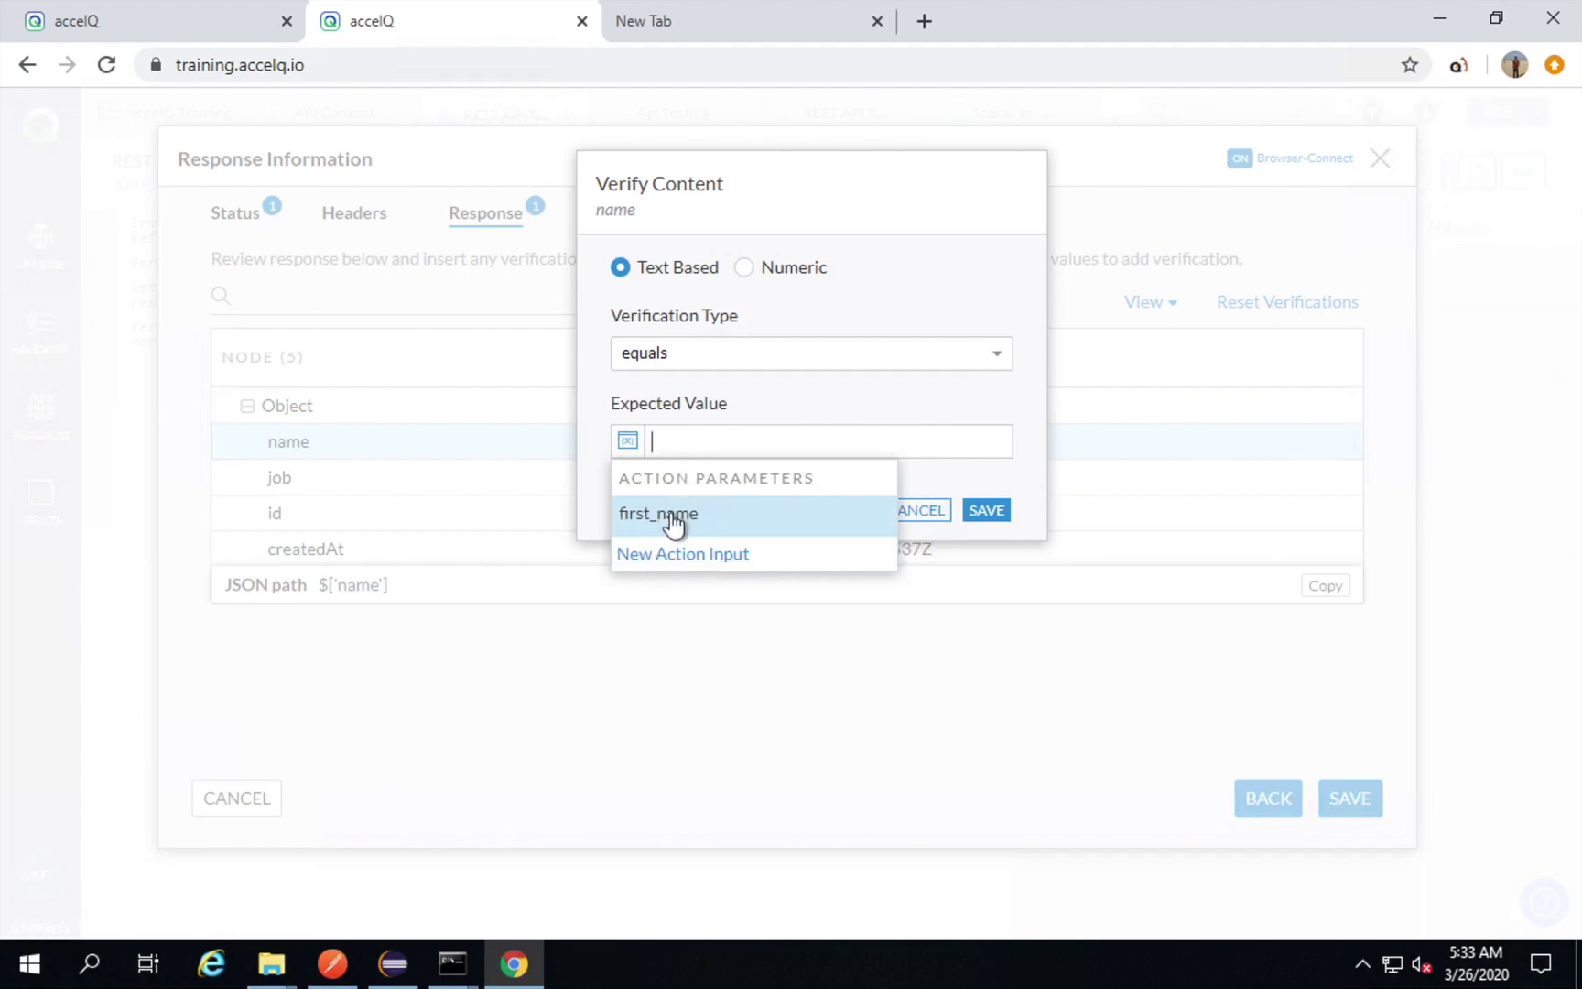
pyautogui.click(675, 526)
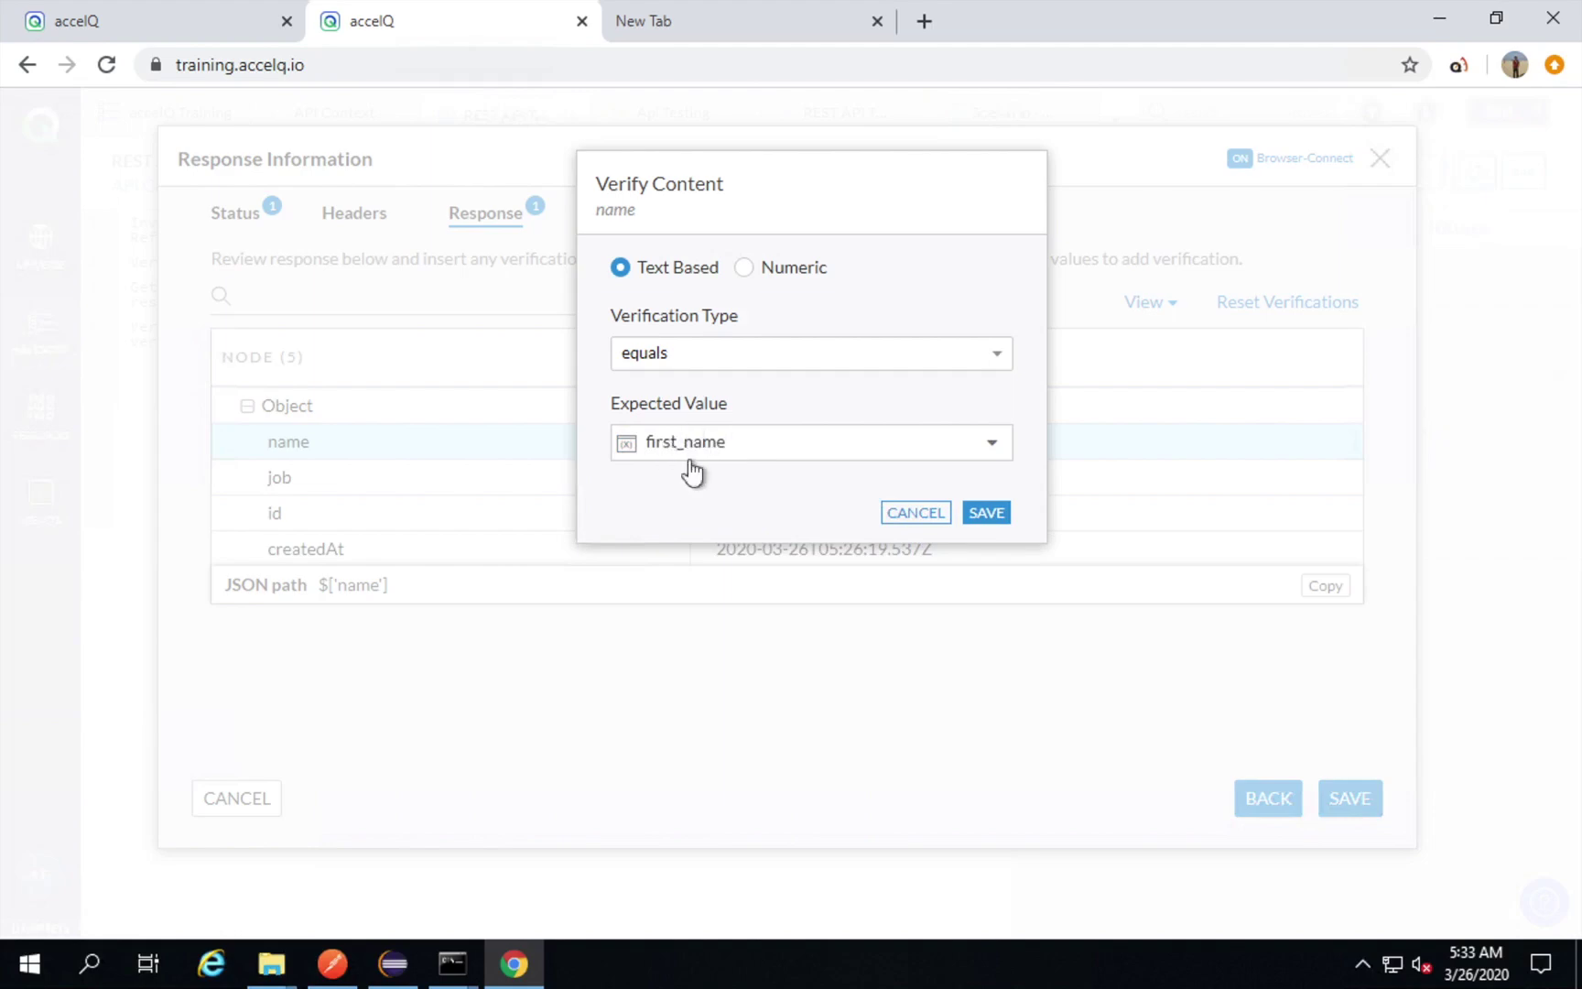
pyautogui.click(986, 513)
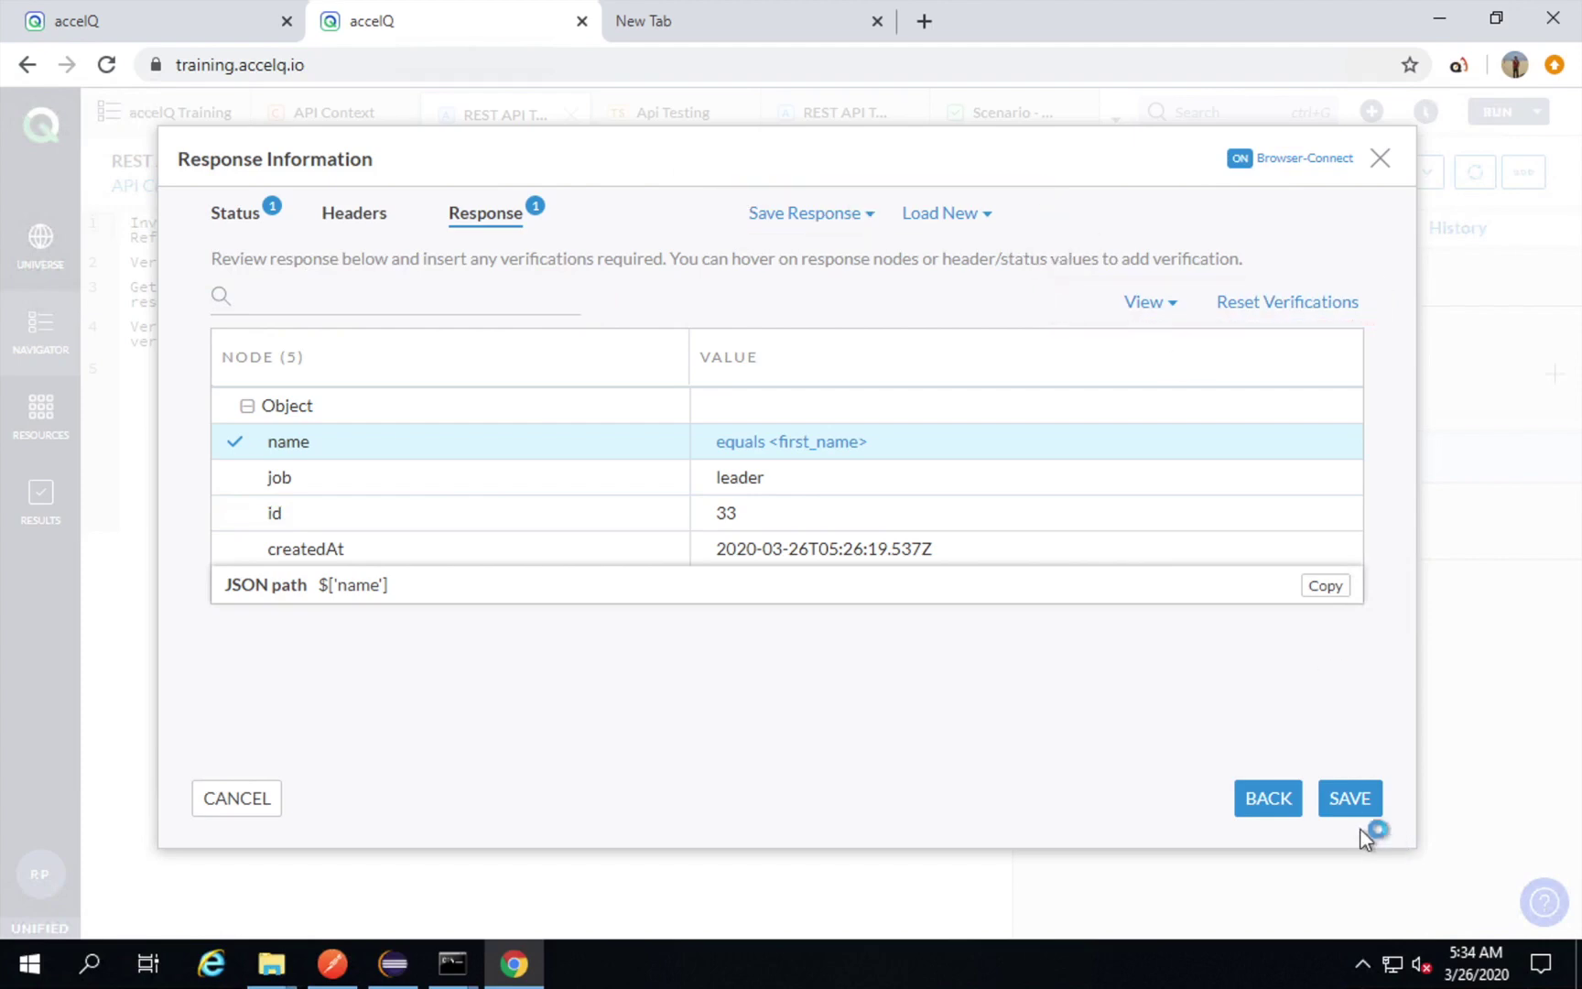
pyautogui.click(1348, 796)
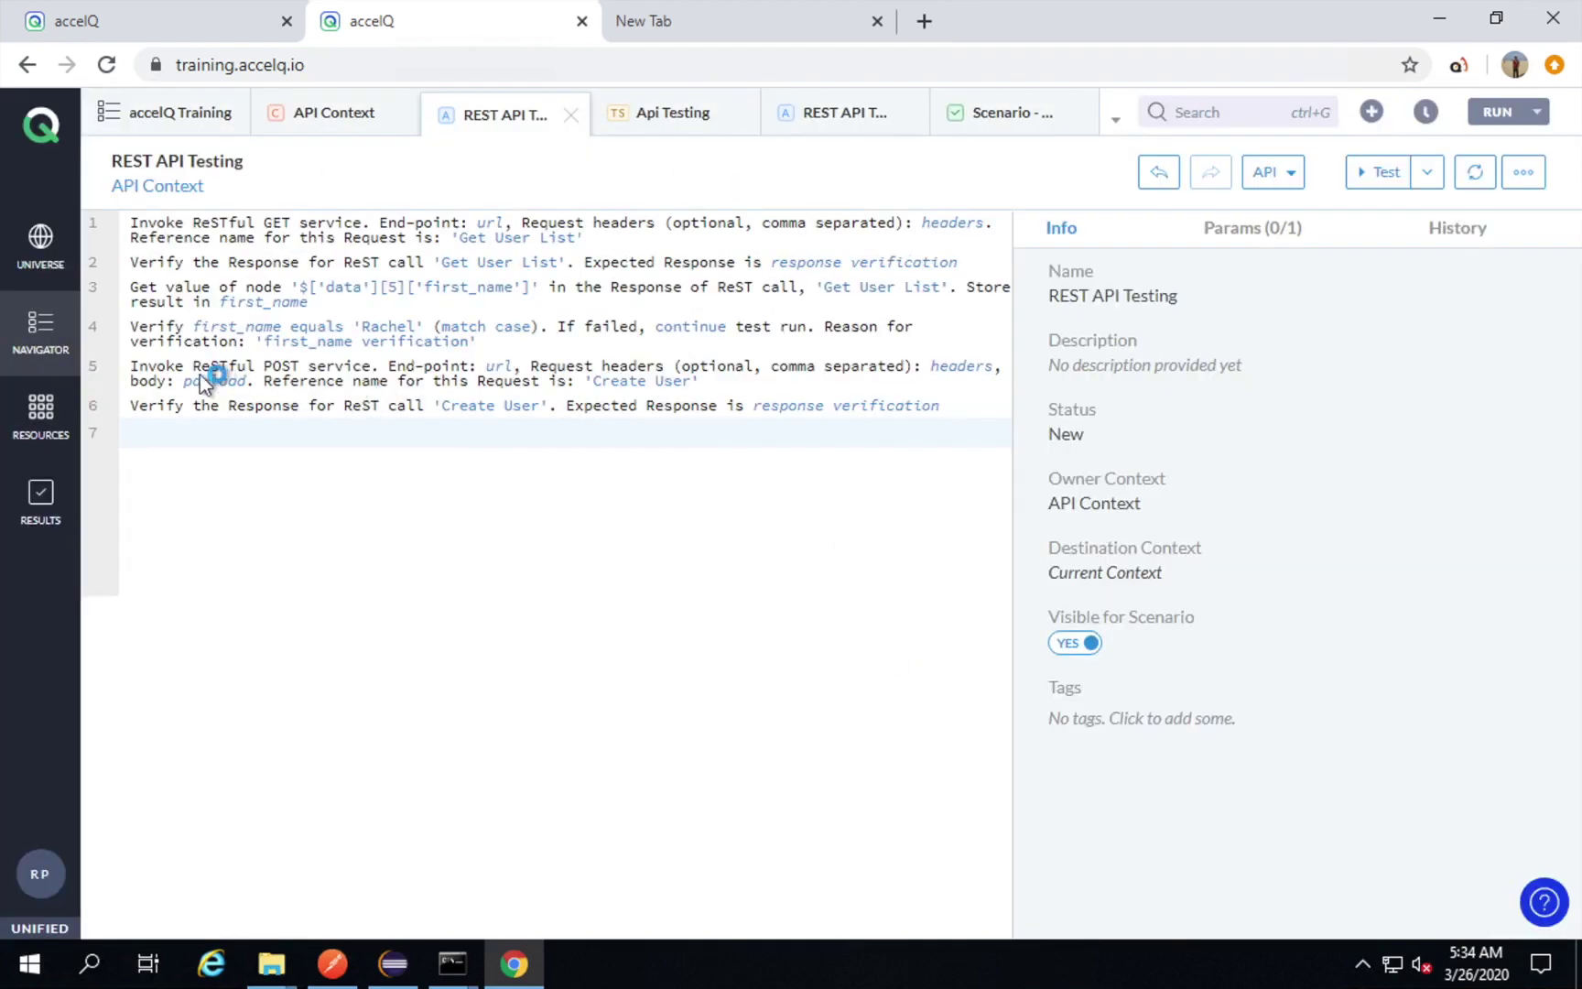
# Review the Create User POST statement's headers and payload and its response verification statement in the action.
pyautogui.click(201, 375)
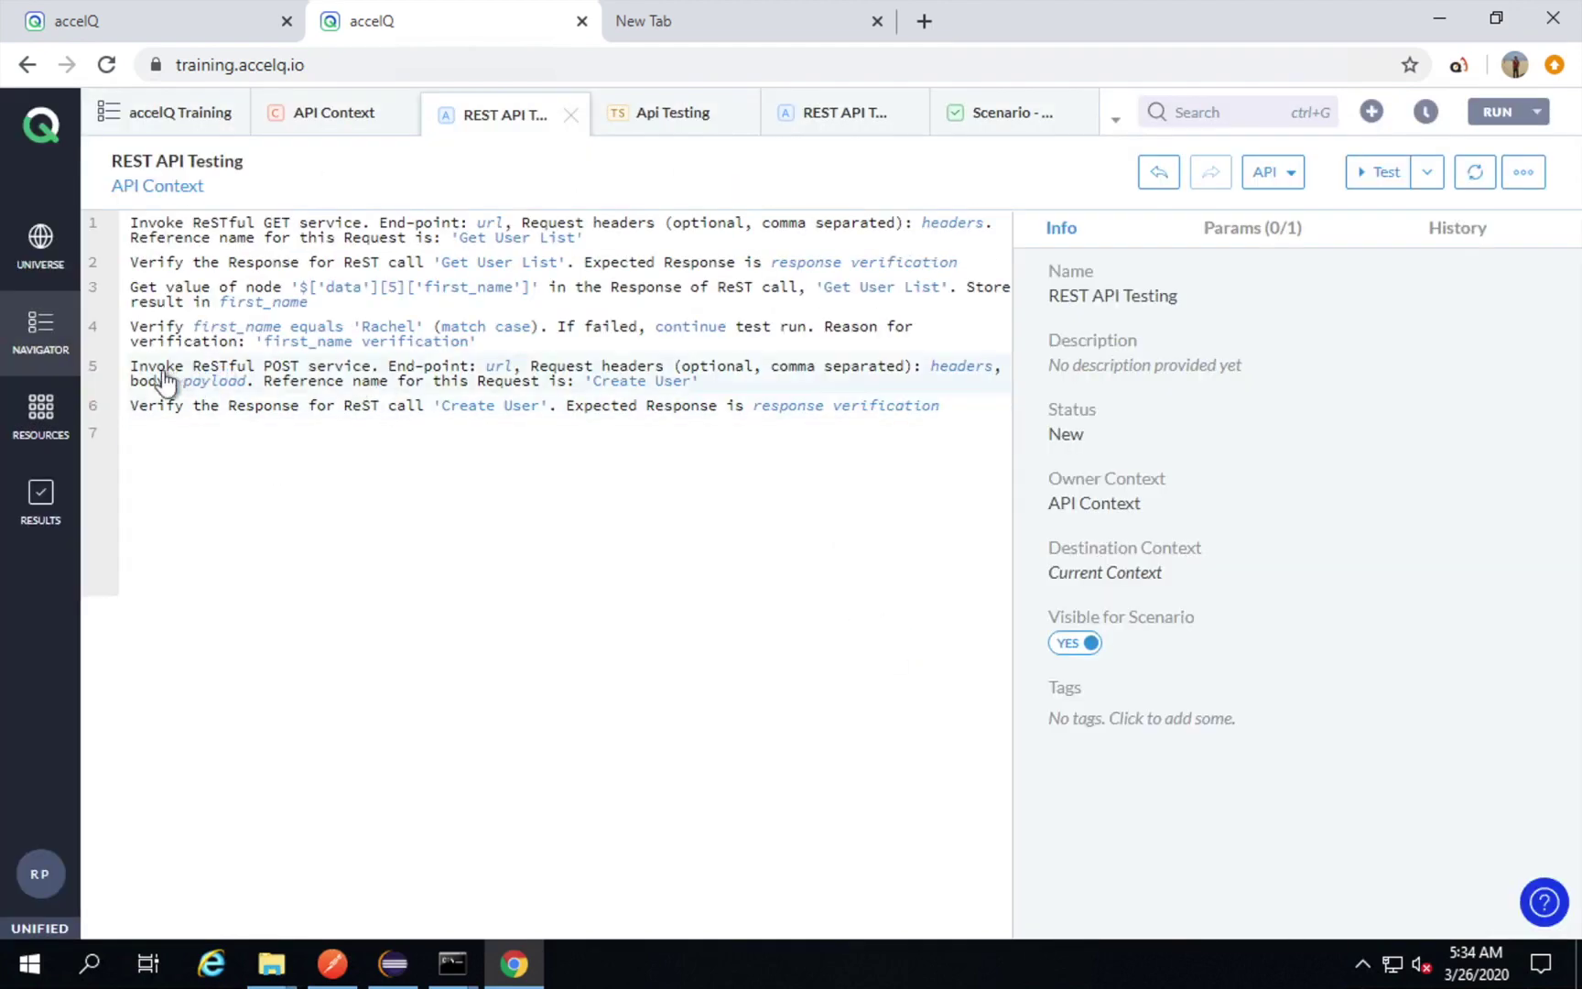
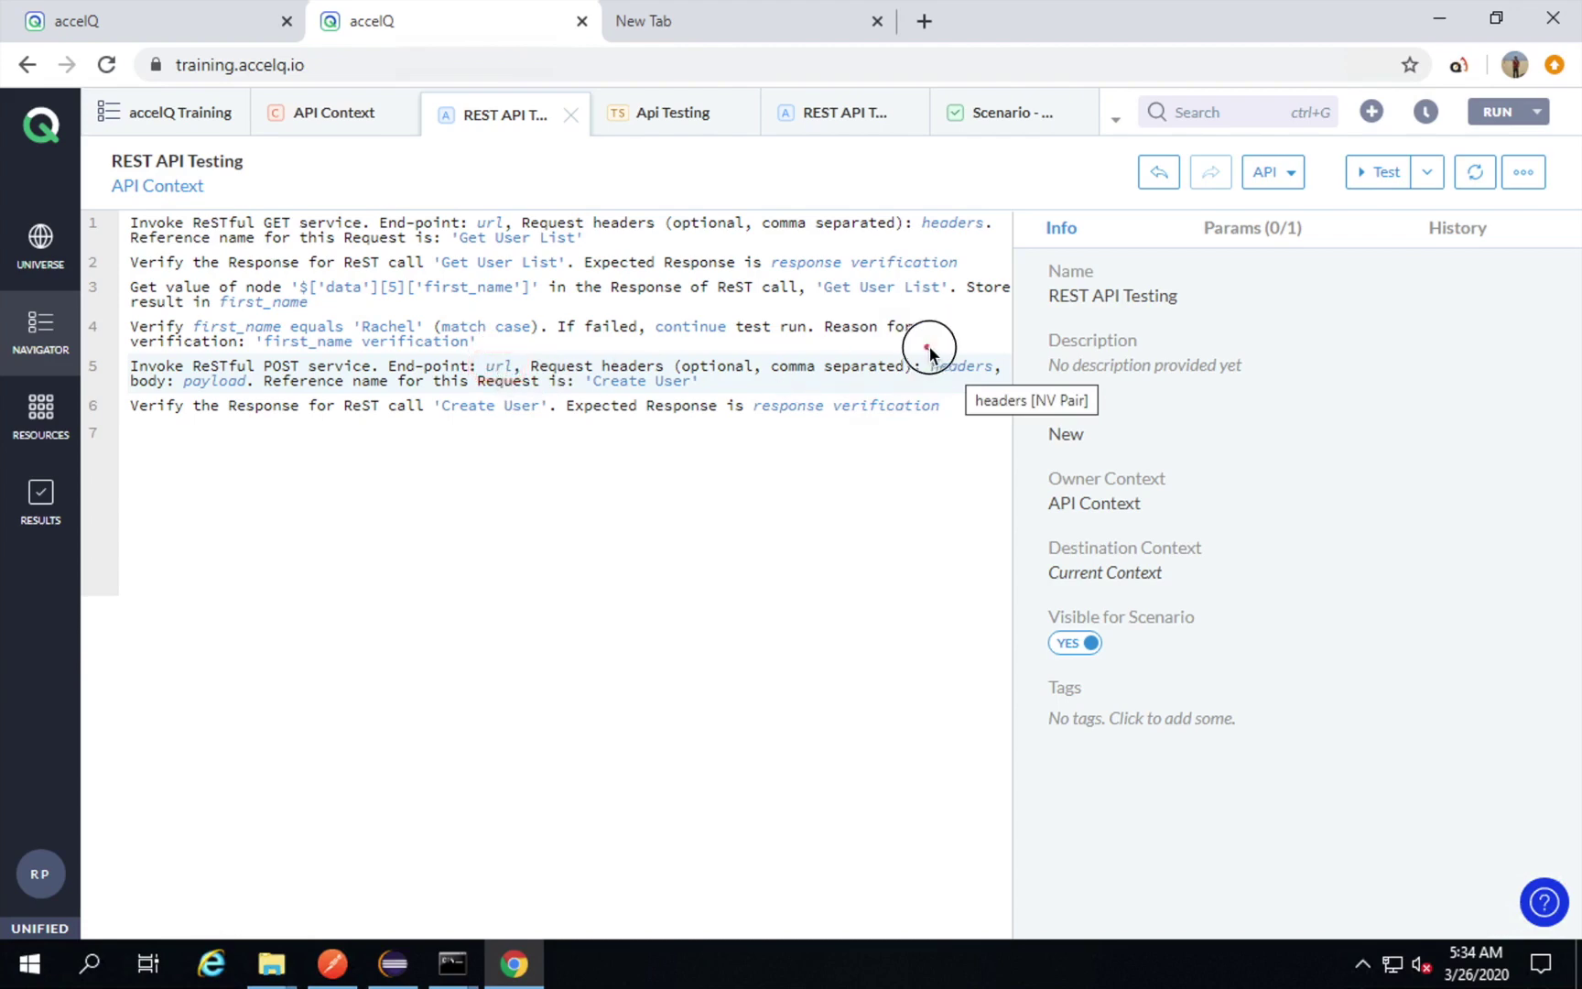
pyautogui.click(279, 397)
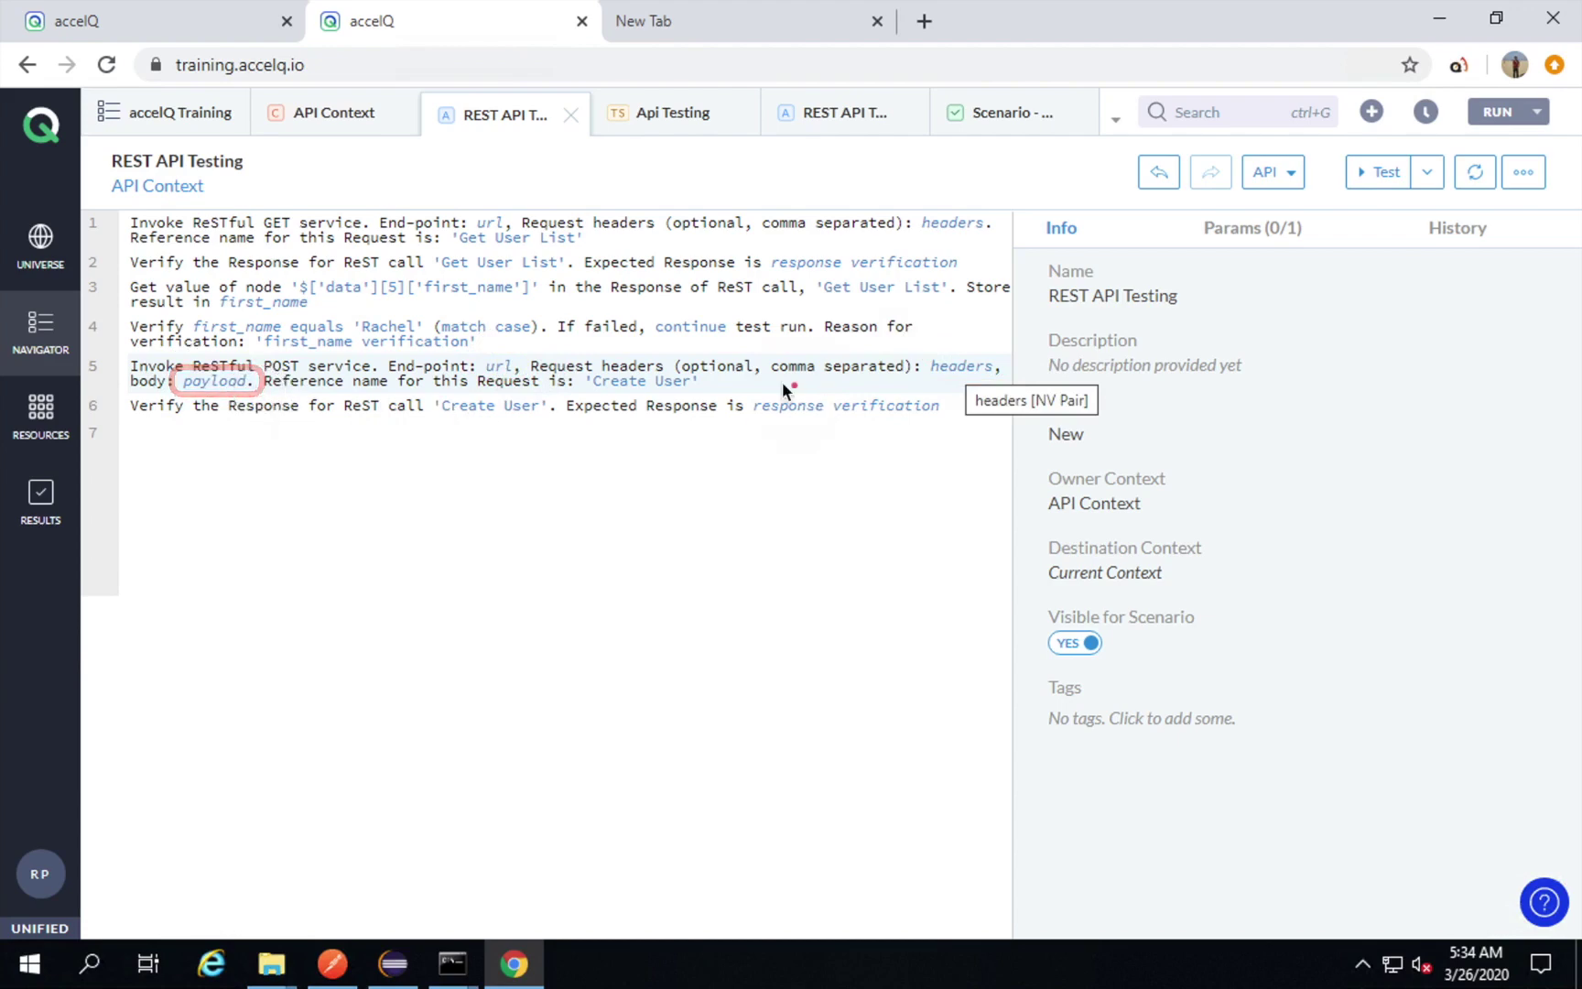
pyautogui.click(957, 420)
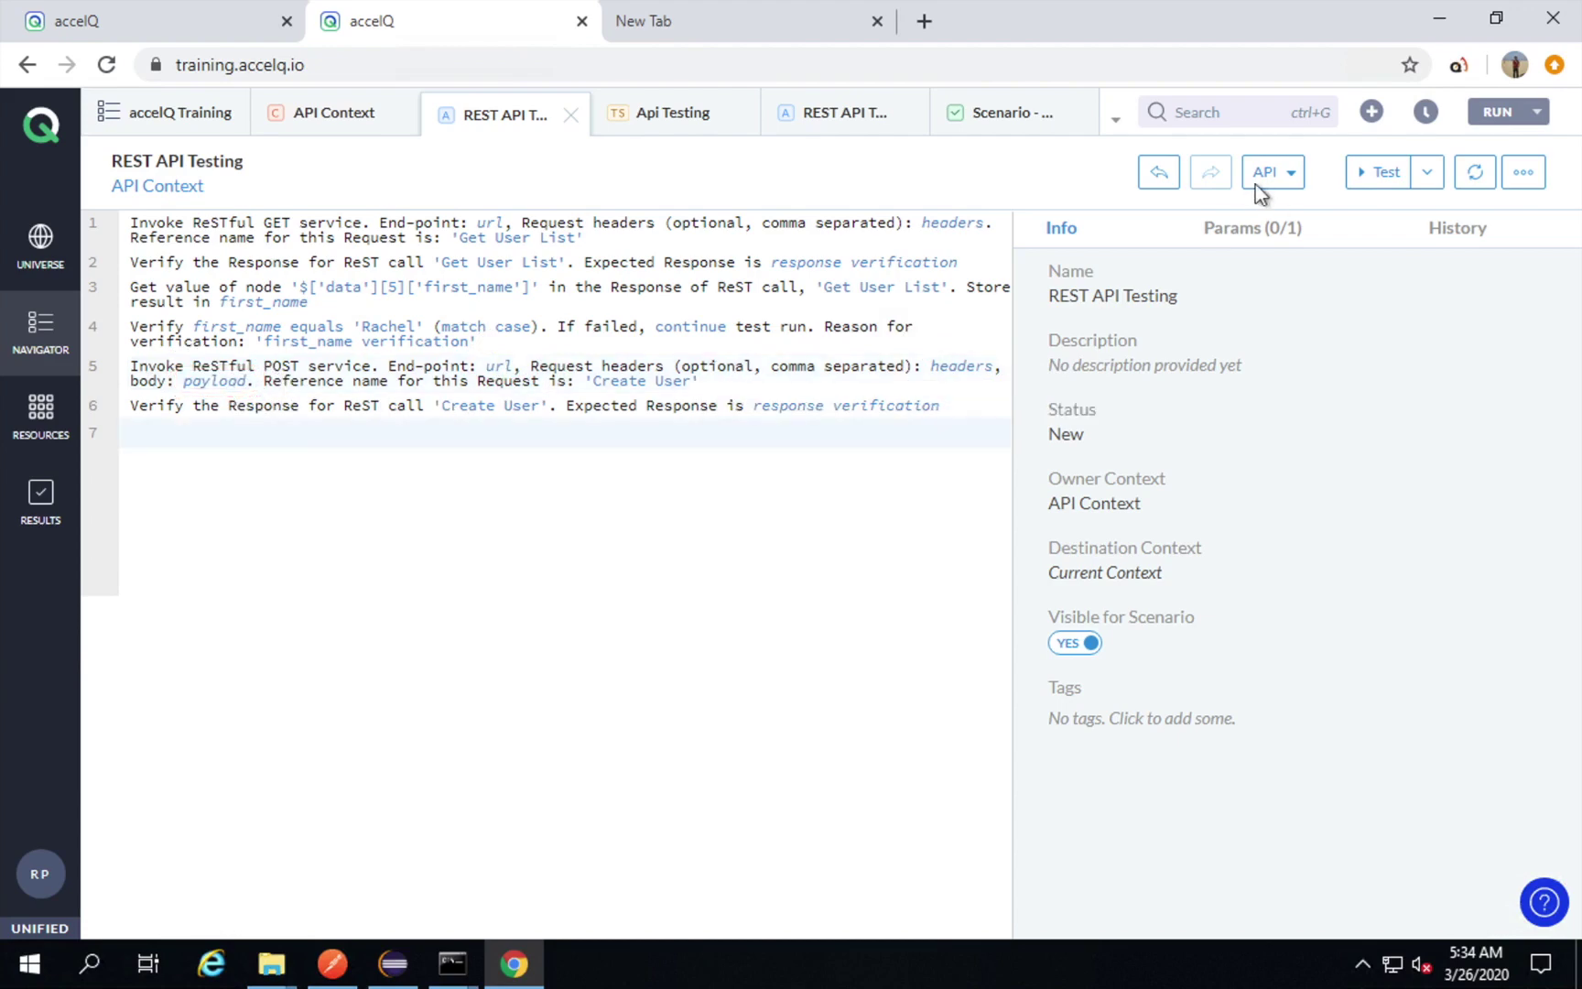
# Run a test of the REST API Testing action, check the Create User name verification in the report, and close it.
pyautogui.click(1384, 174)
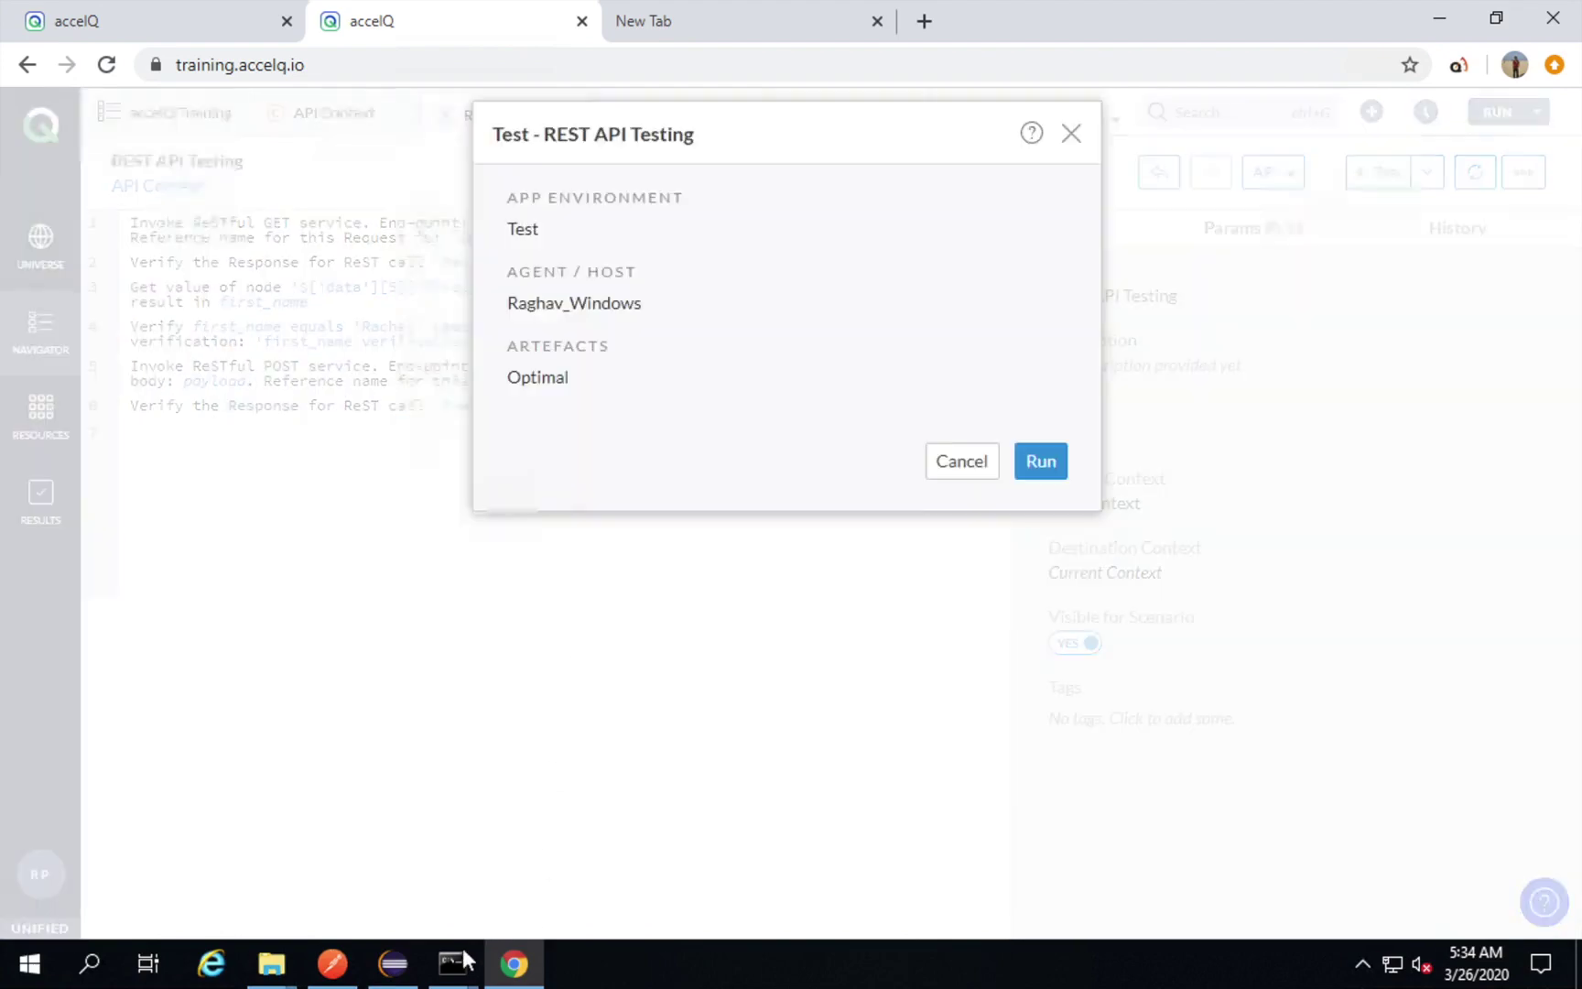
pyautogui.click(1041, 461)
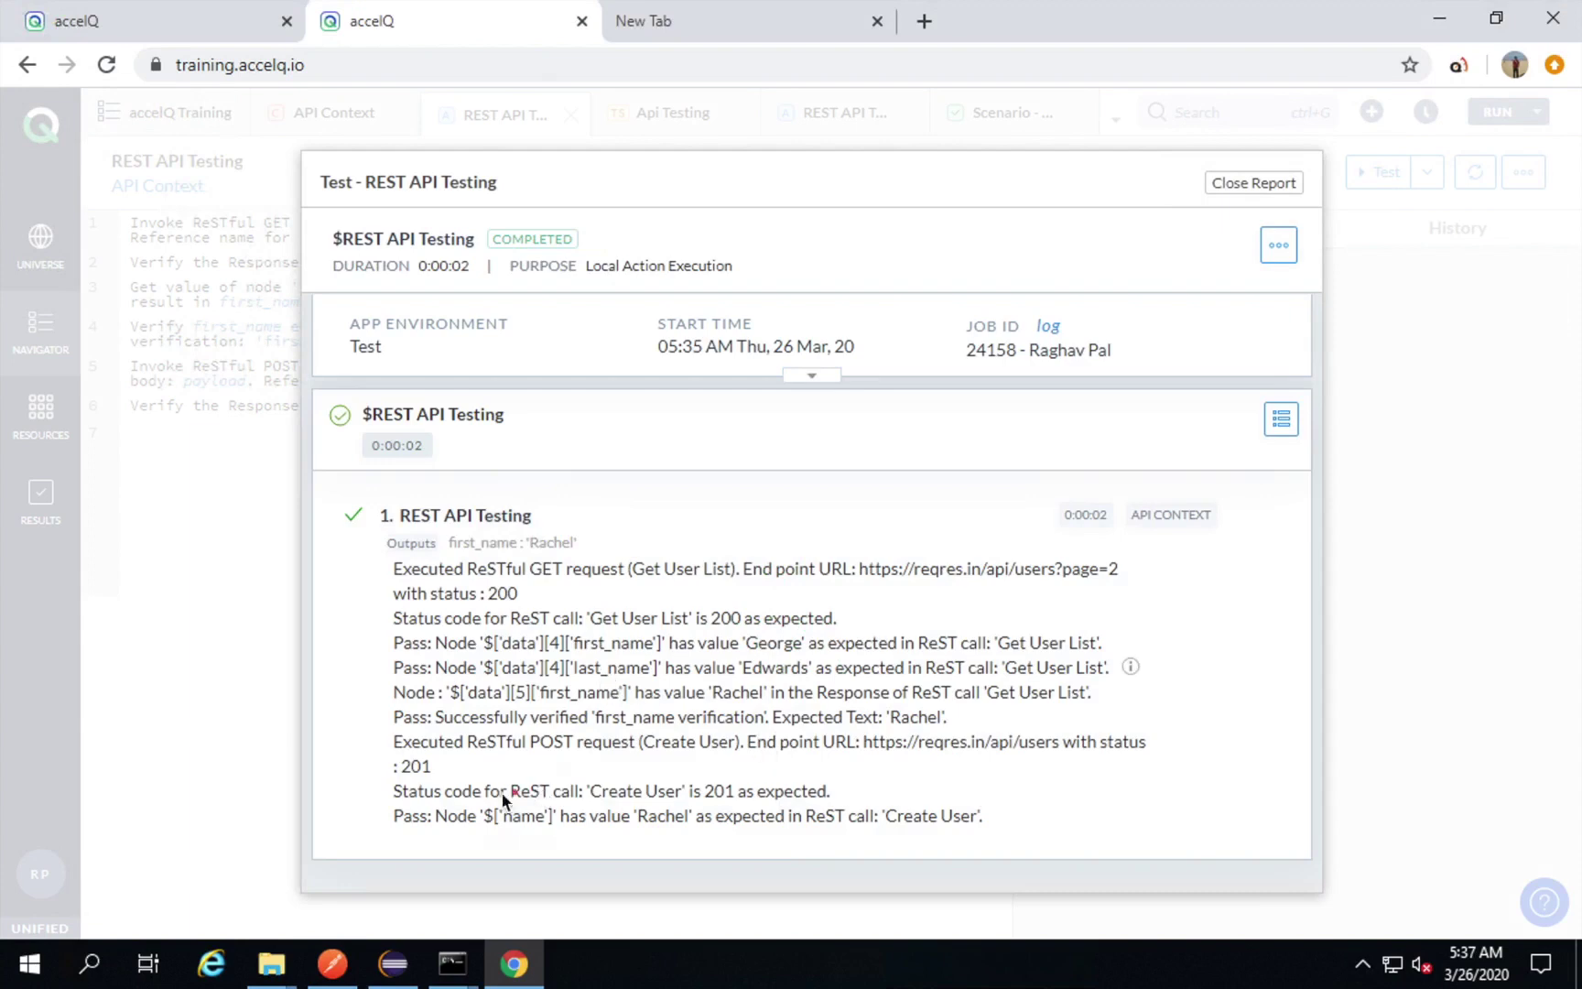
pyautogui.moveTo(373, 805)
pyautogui.mouseDown()
pyautogui.moveTo(700, 840)
pyautogui.moveTo(999, 835)
pyautogui.mouseUp()
pyautogui.click(1234, 193)
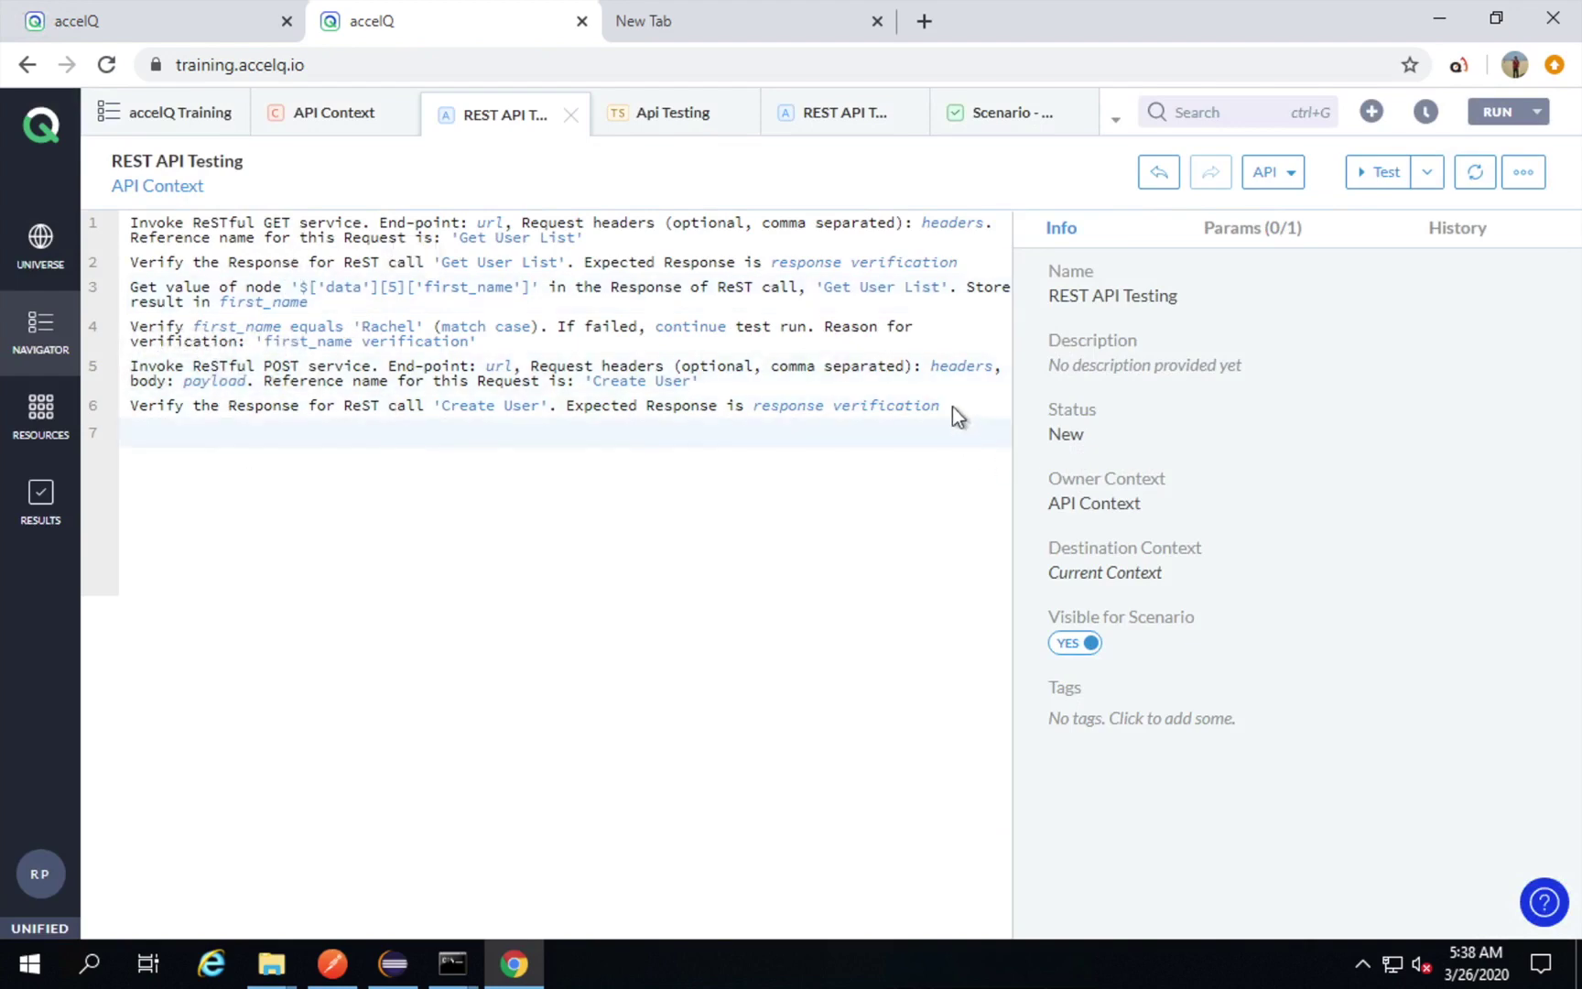
# Start a new REST service call on line 7 of the REST API Testing action.
pyautogui.click(687, 455)
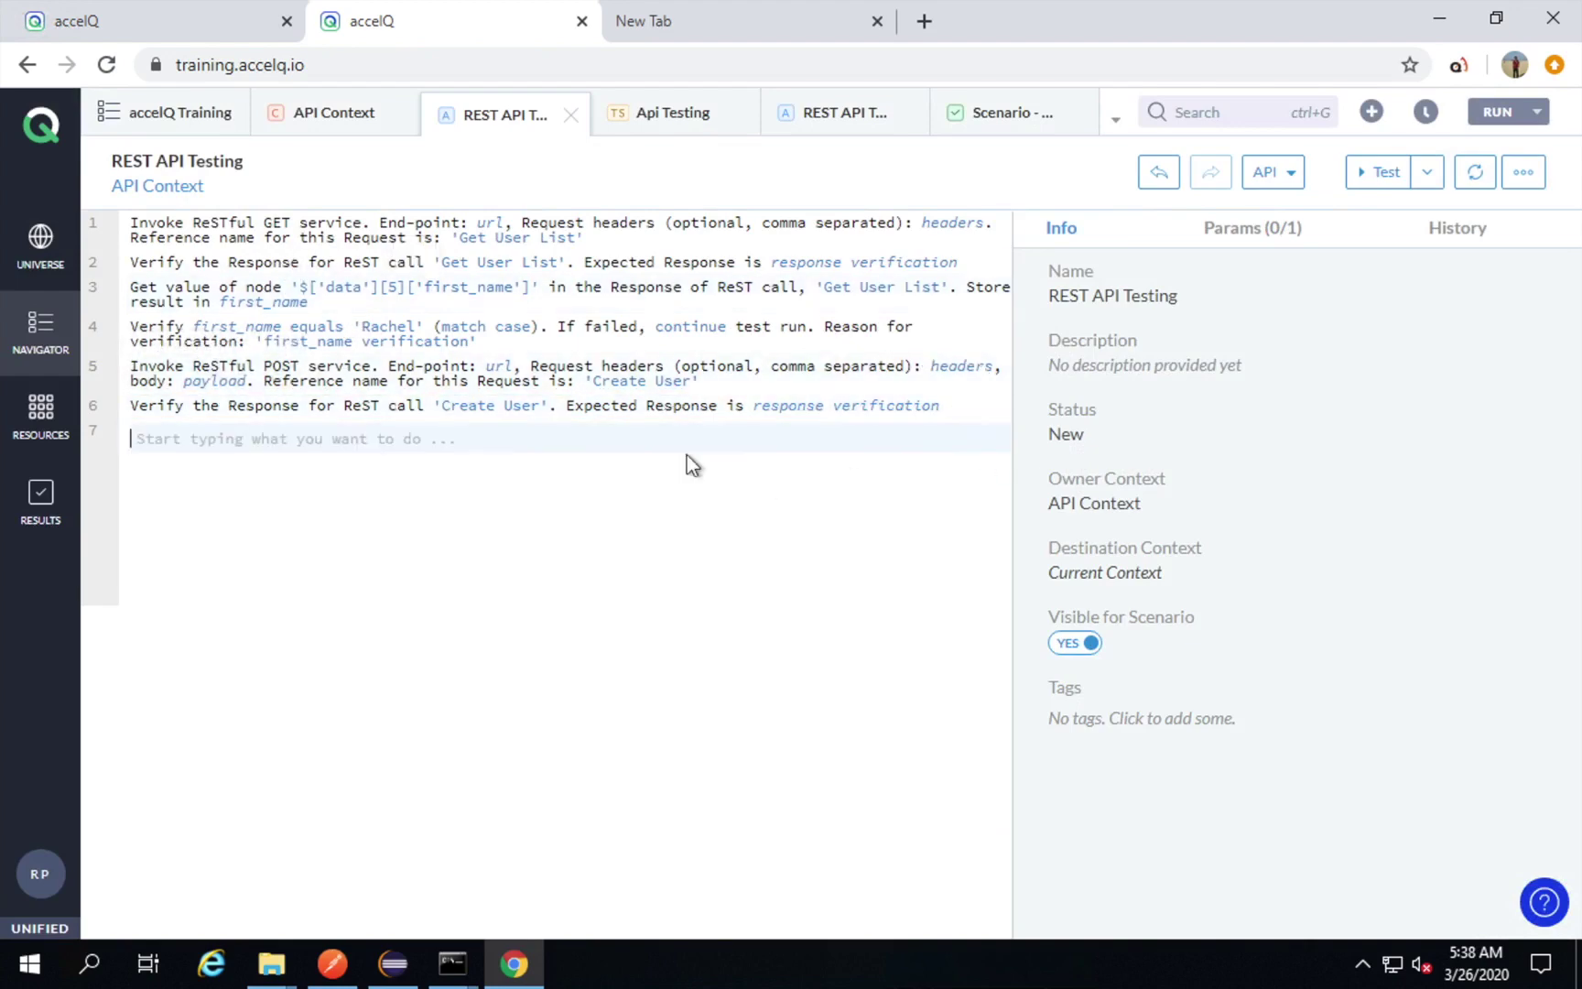
pyautogui.click(1270, 181)
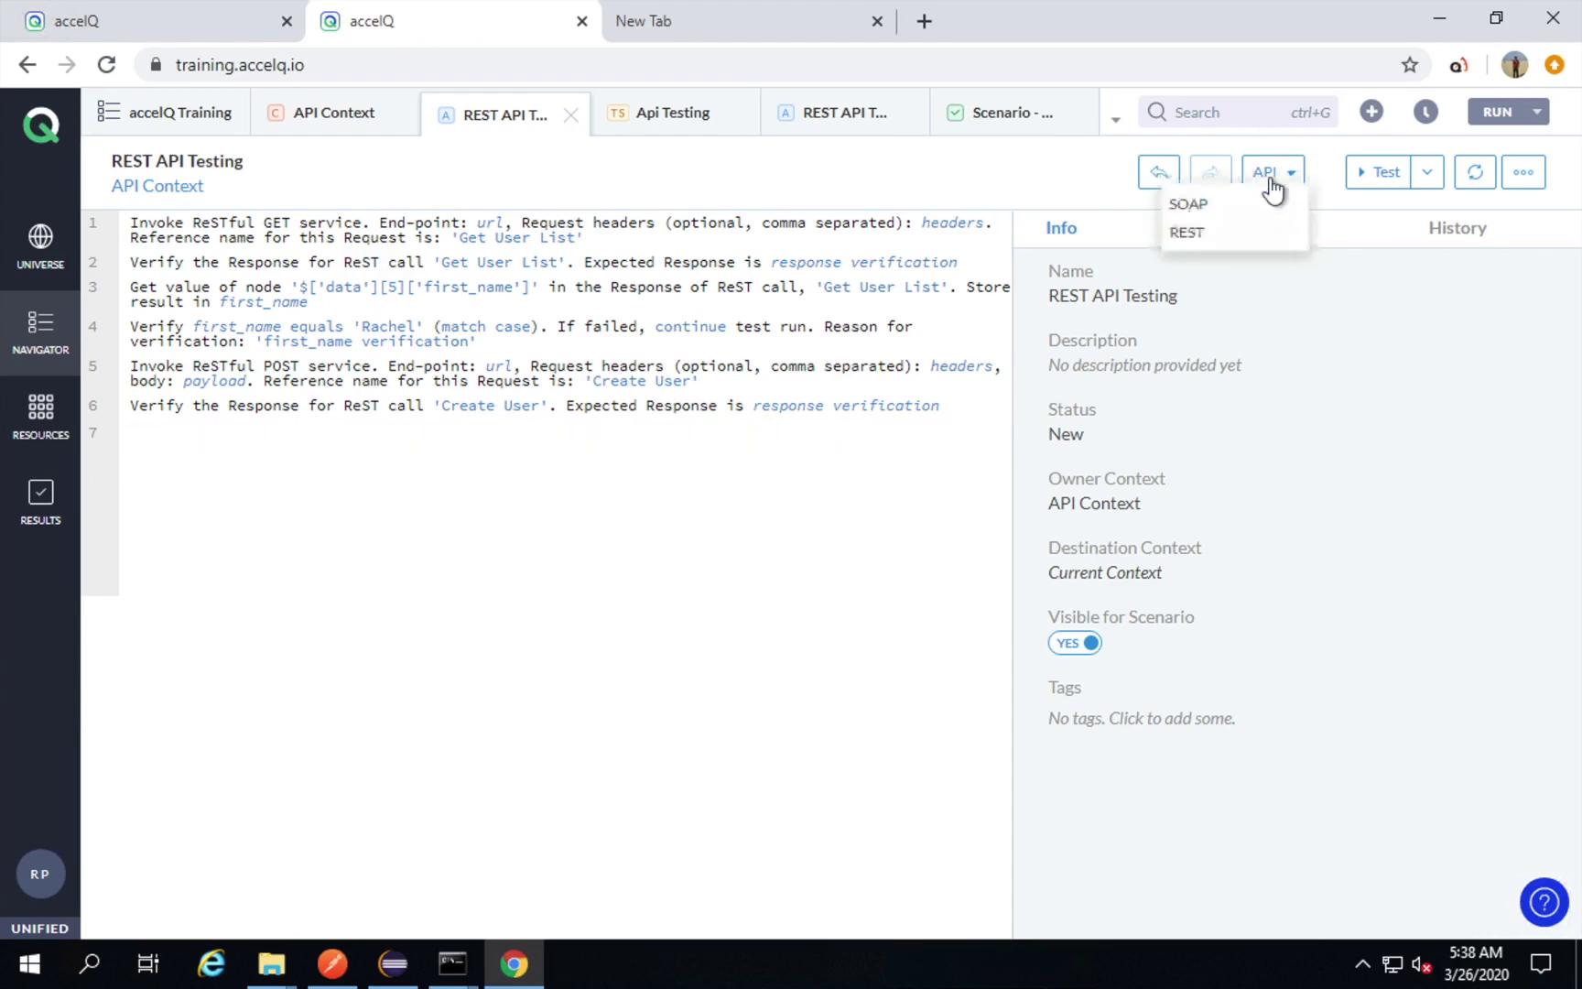
pyautogui.click(1186, 234)
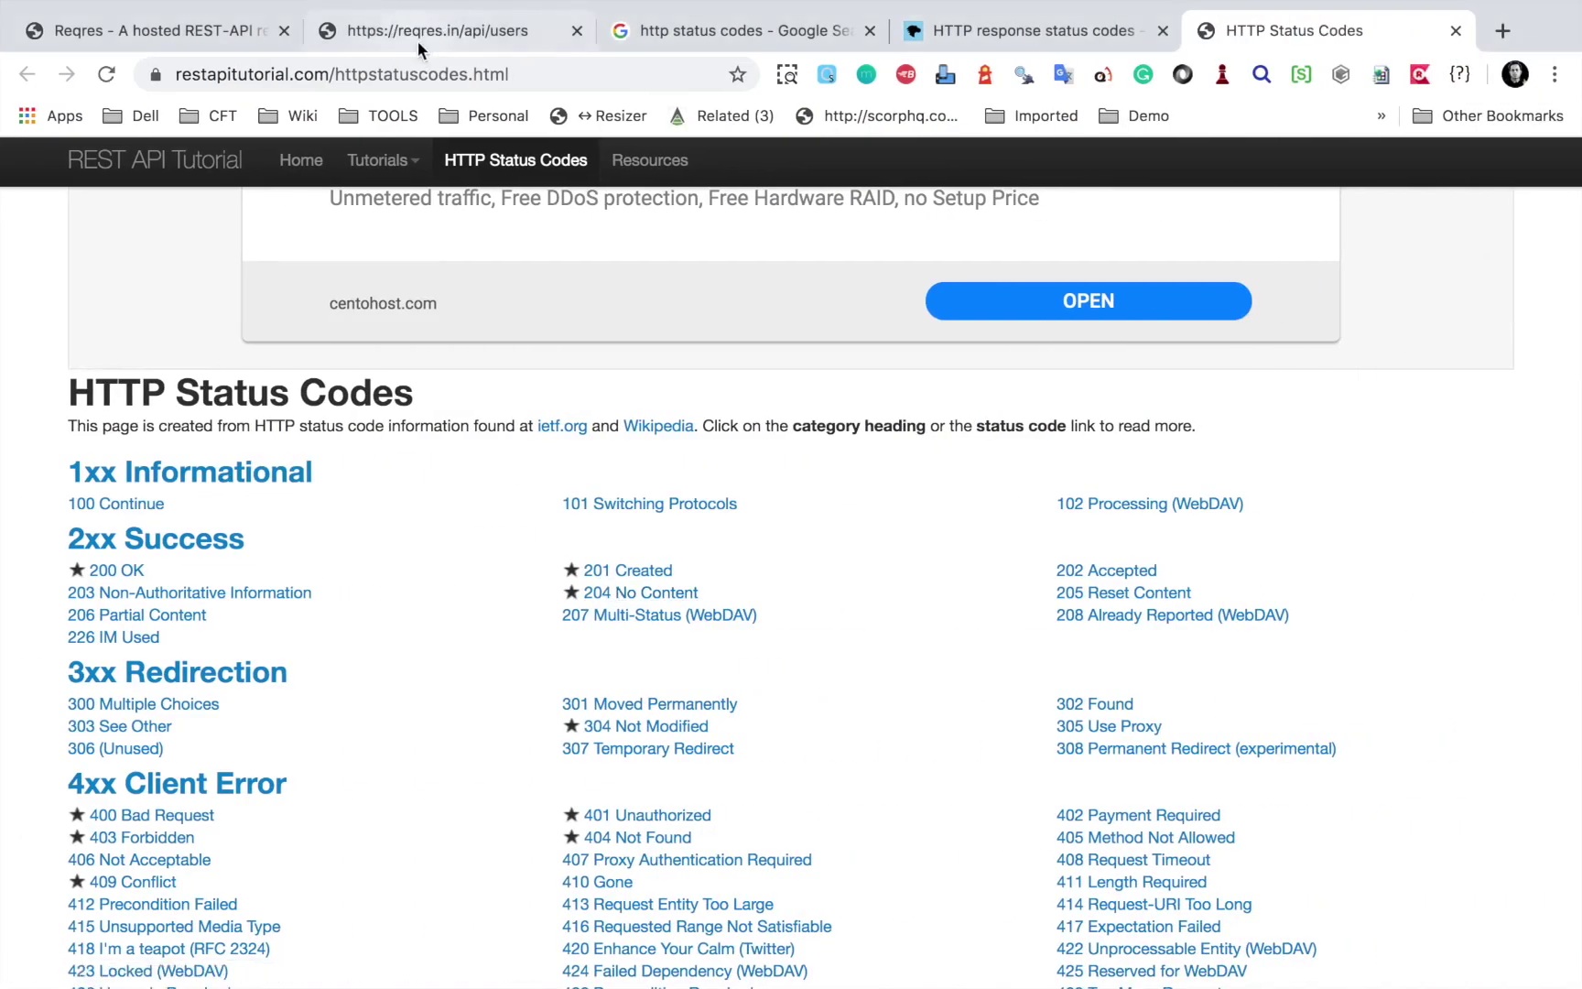
# Show the PUT Update example on the Reqres site and select its request body.
pyautogui.click(418, 43)
pyautogui.click(202, 25)
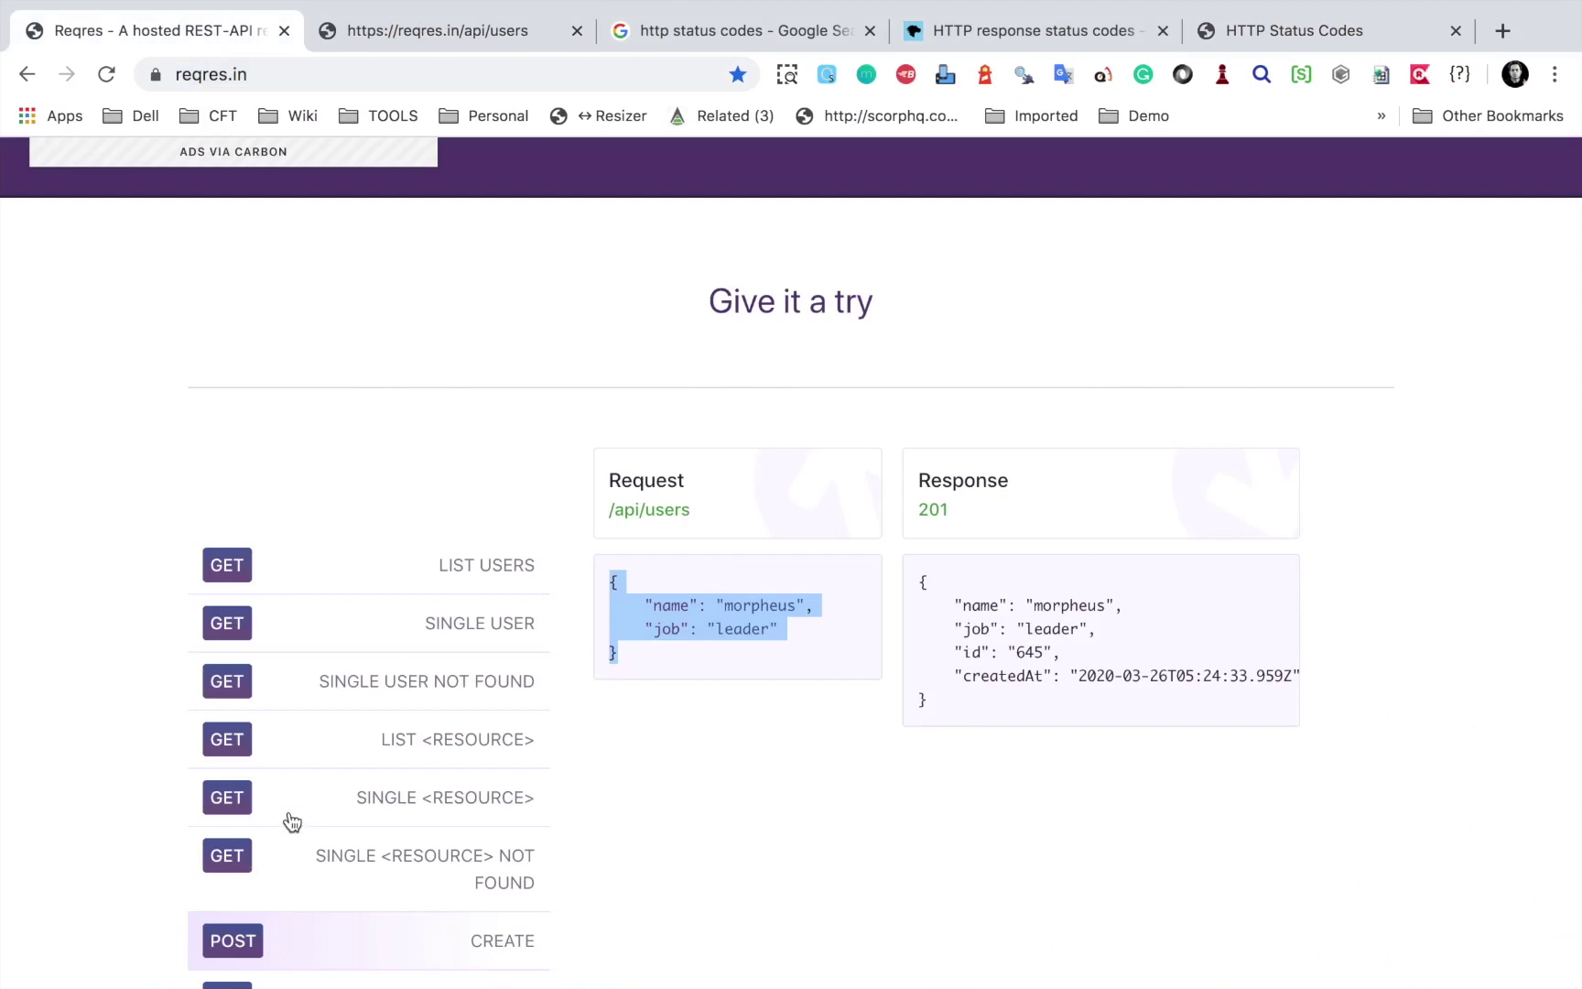
pyautogui.scroll(-3, 290, 819)
pyautogui.click(396, 792)
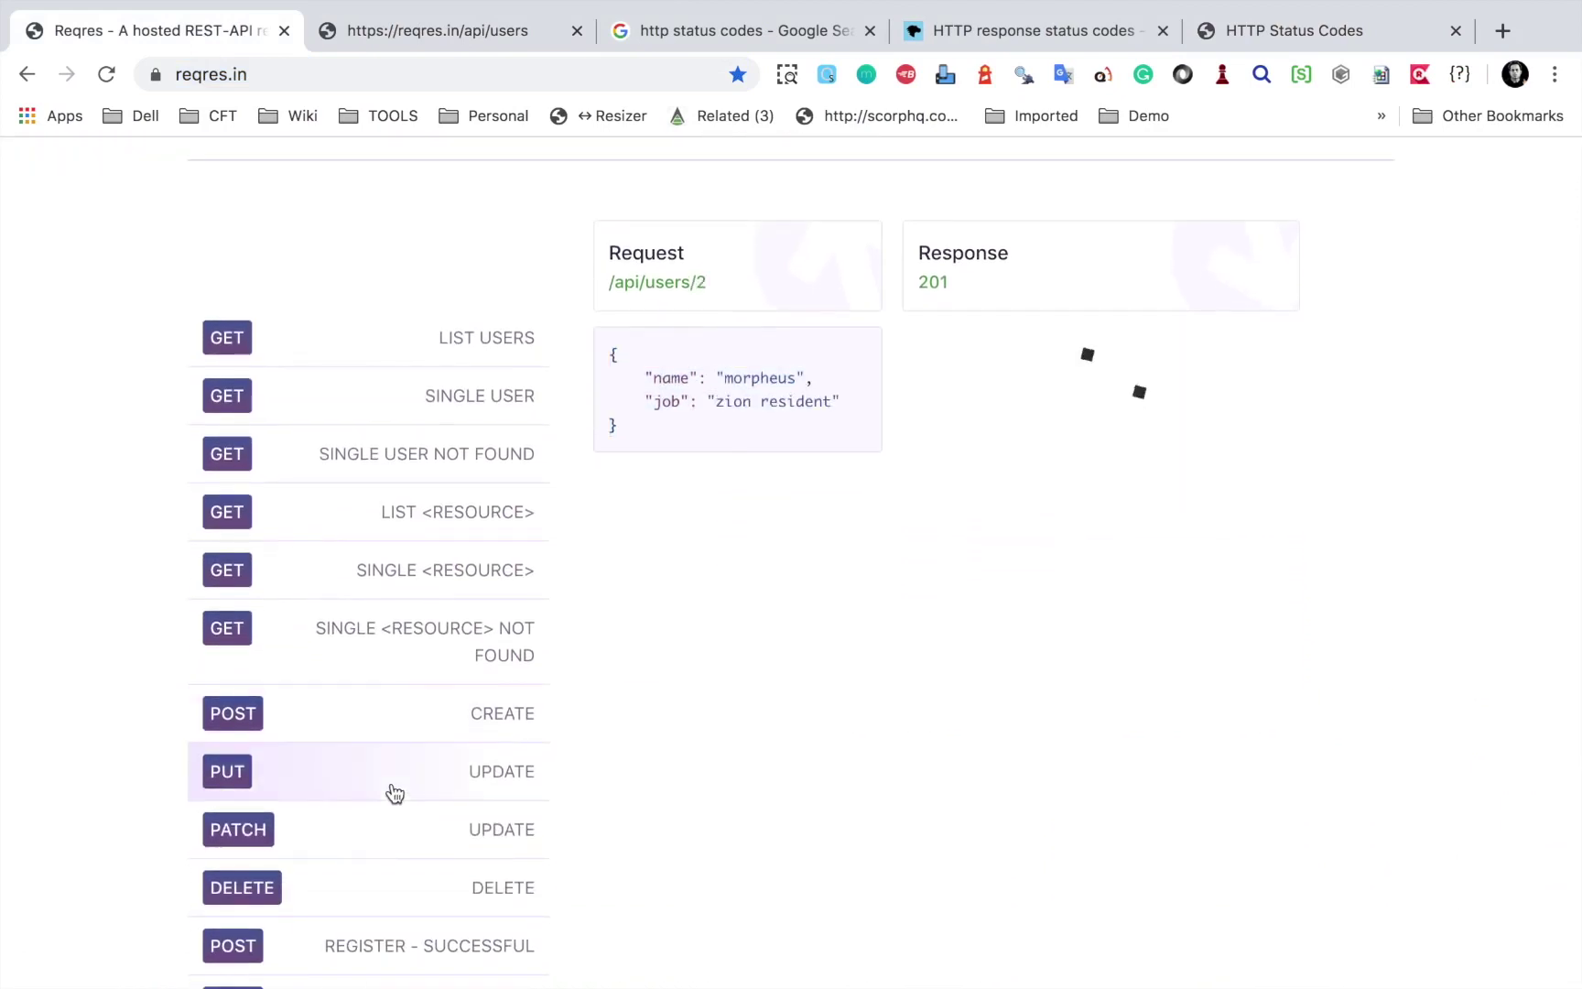
pyautogui.moveTo(638, 441); pyautogui.dragTo(615, 357)
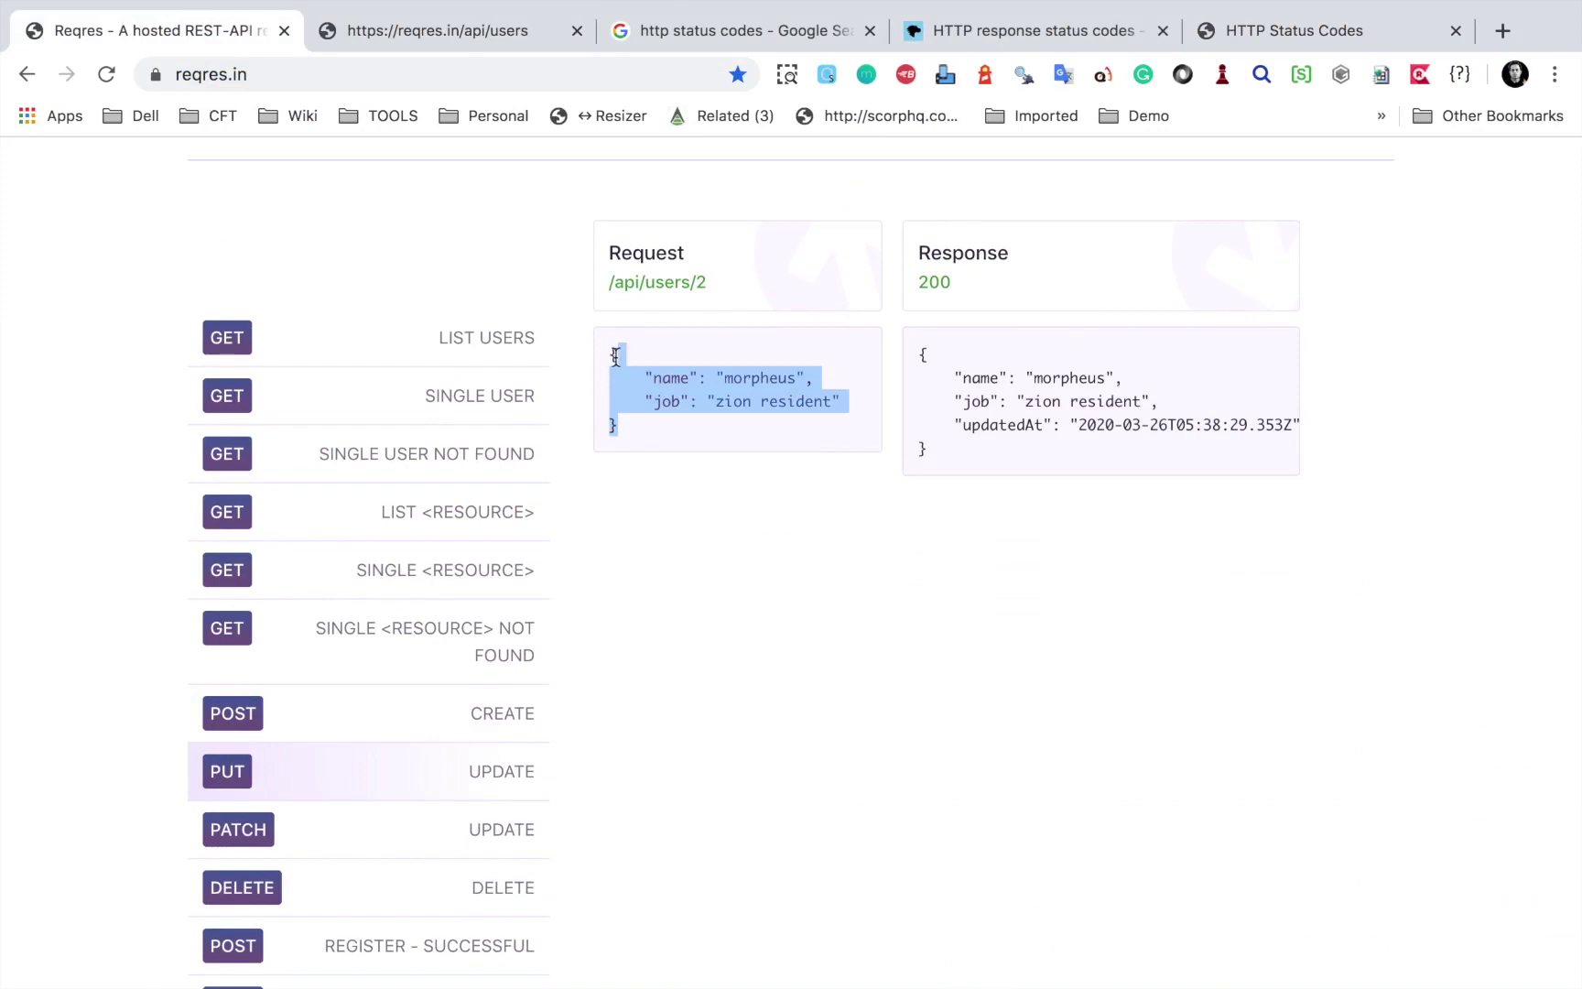
# Open the example's /api/users/2 endpoint in a new tab and copy its full URL.
pyautogui.keyDown('super'); pyautogui.click(653, 285); pyautogui.keyUp('super')
pyautogui.click(395, 35)
pyautogui.click(397, 81)
pyautogui.hotkey('ctrl', 'c')
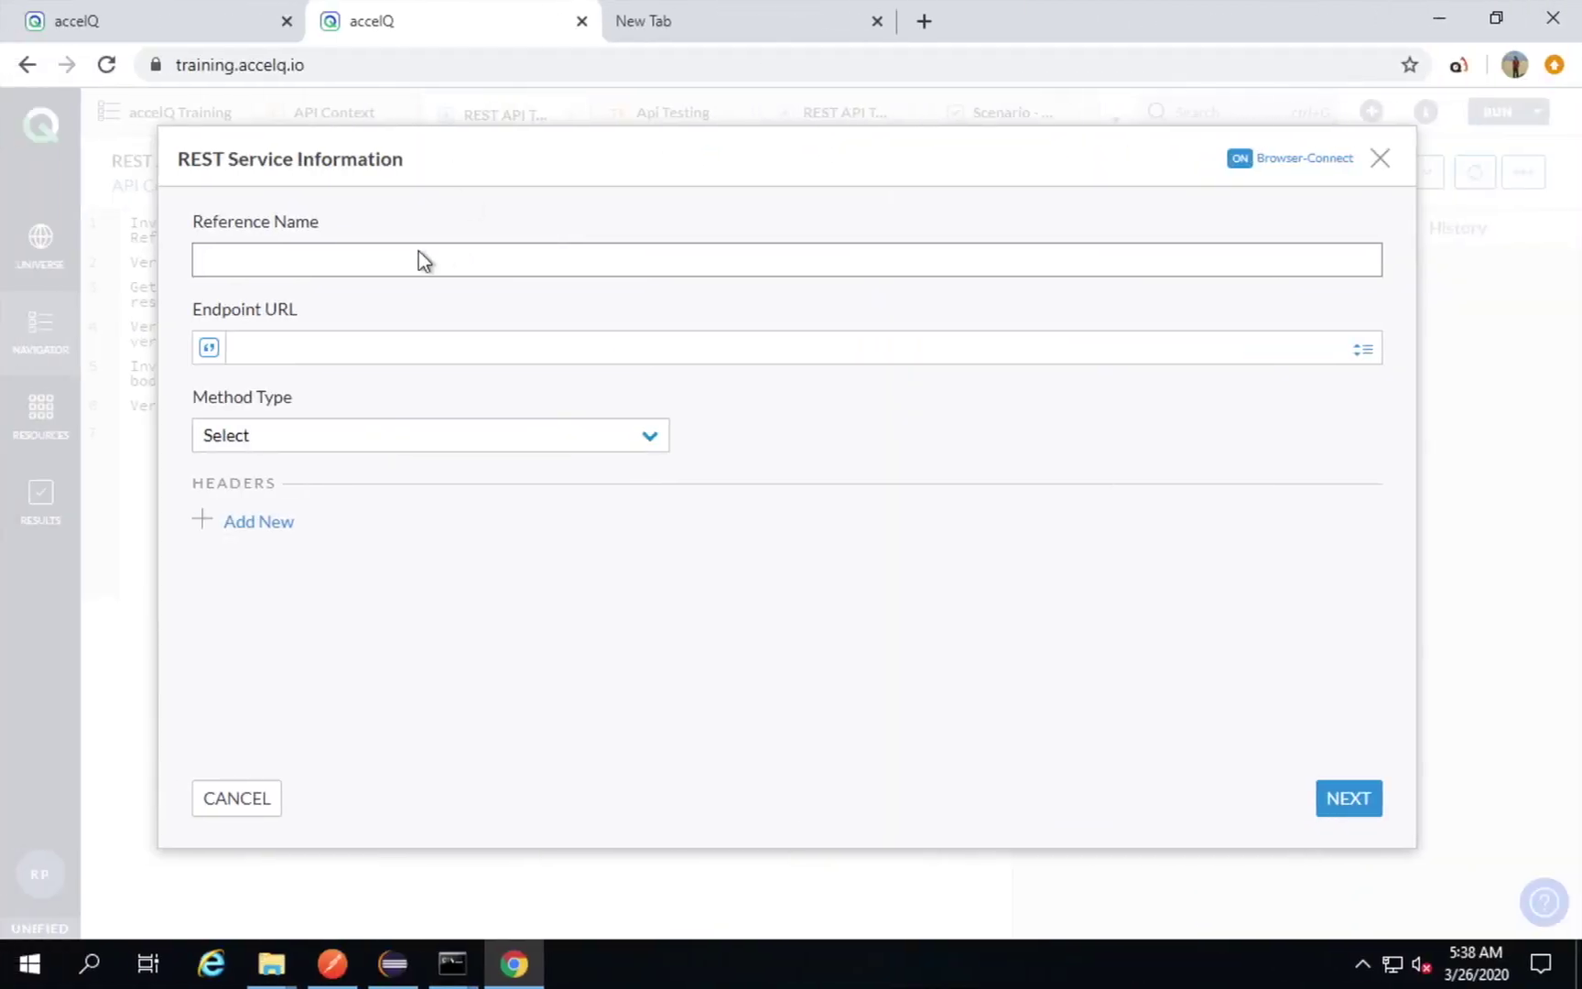
pyautogui.click(419, 251)
pyautogui.write('Update User')
pyautogui.click(310, 352)
pyautogui.hotkey('ctrl', 'v')
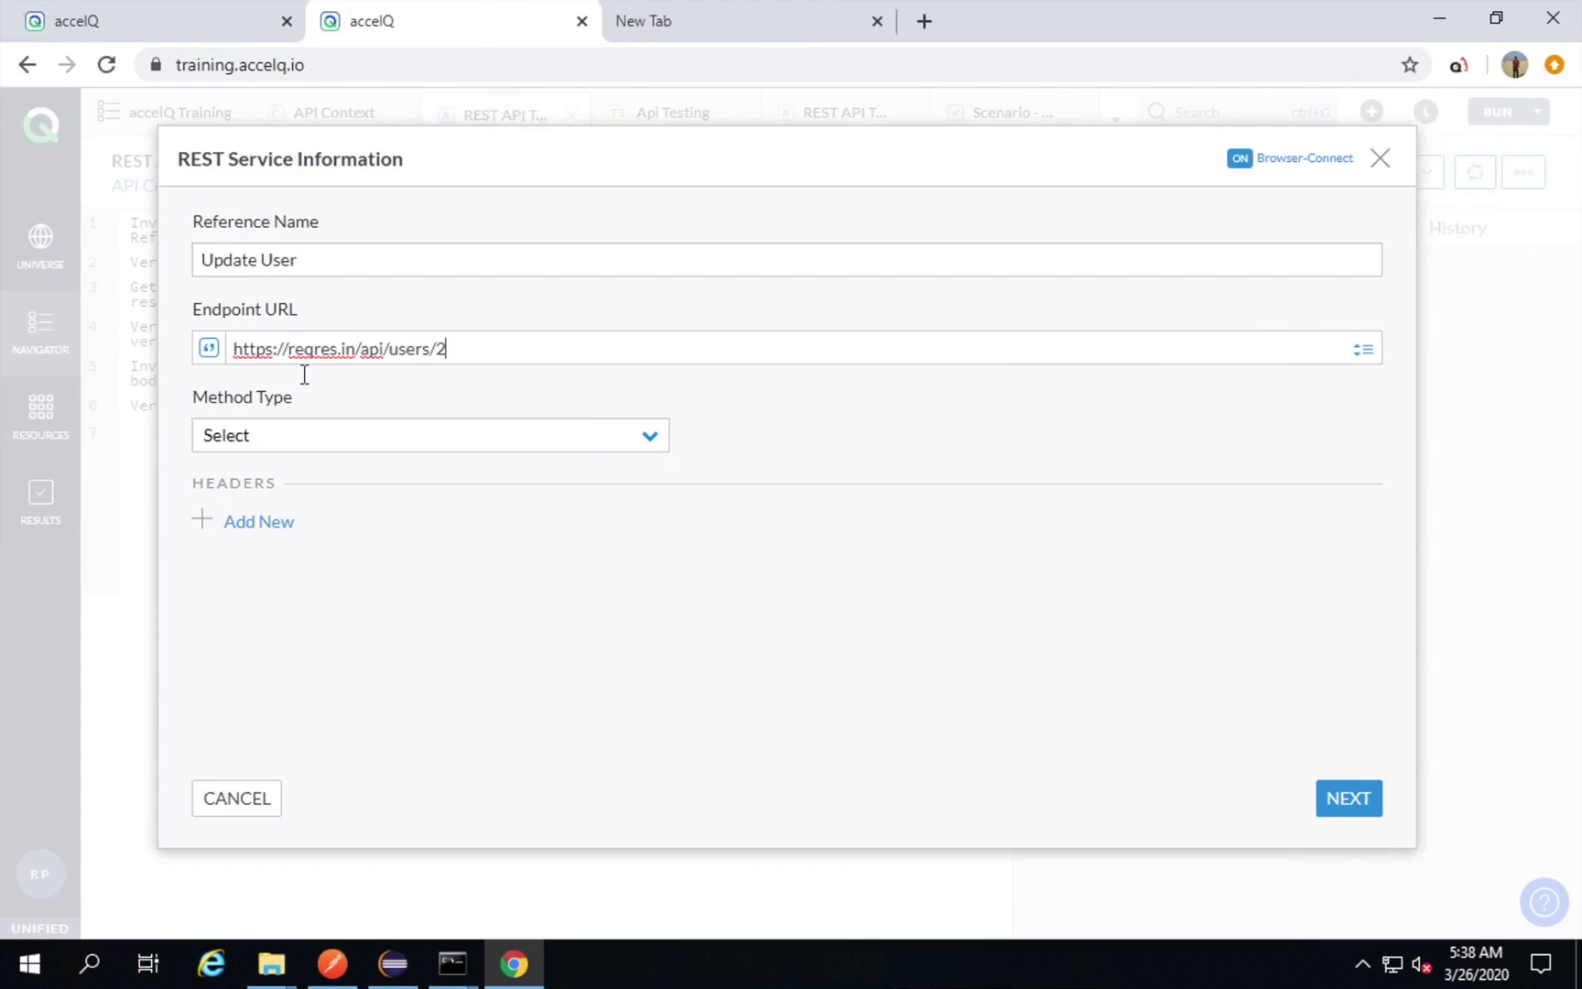
# Set the Update User service's method type to PUT and continue to its request payload.
pyautogui.click(300, 446)
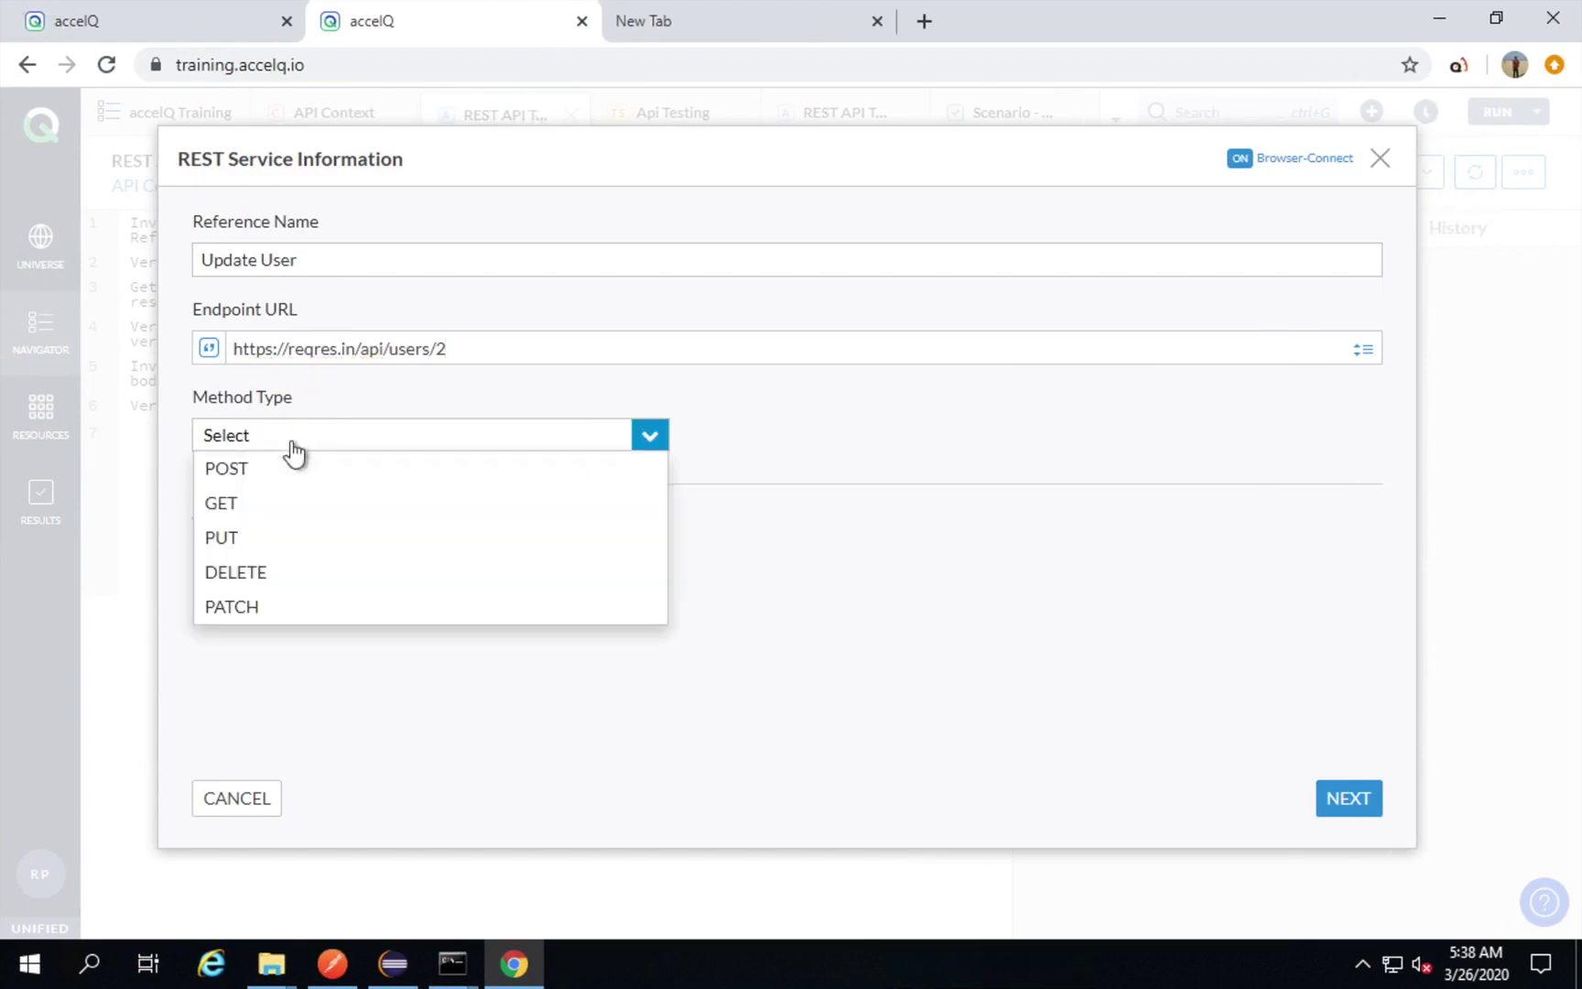
pyautogui.click(229, 546)
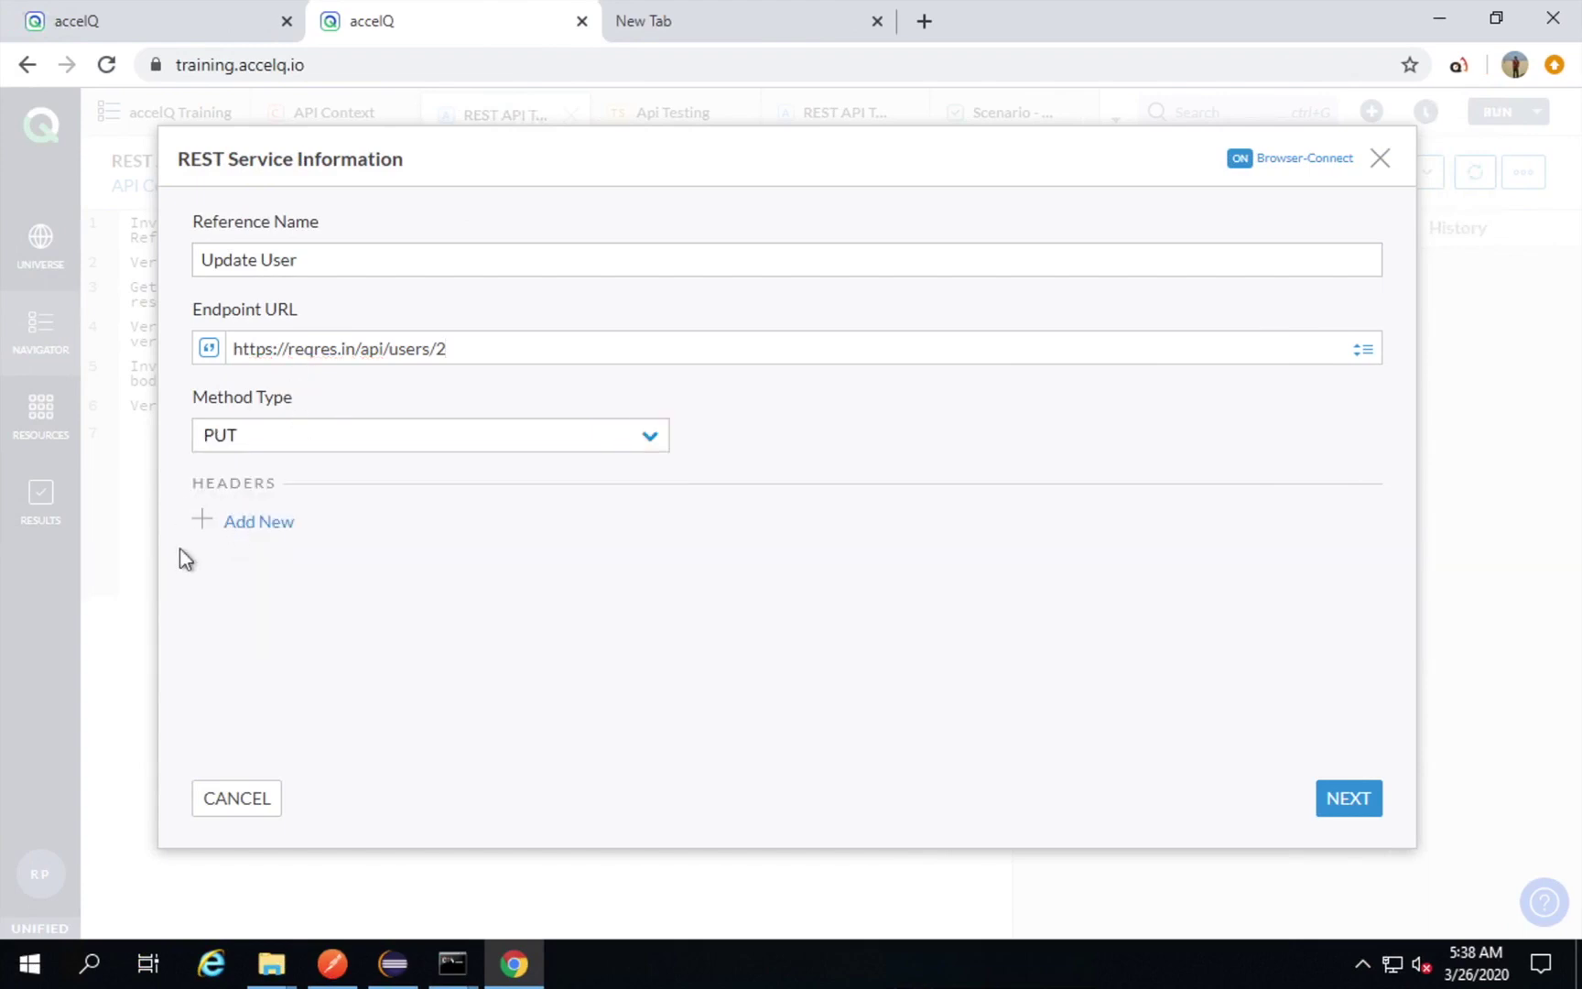
pyautogui.click(1347, 809)
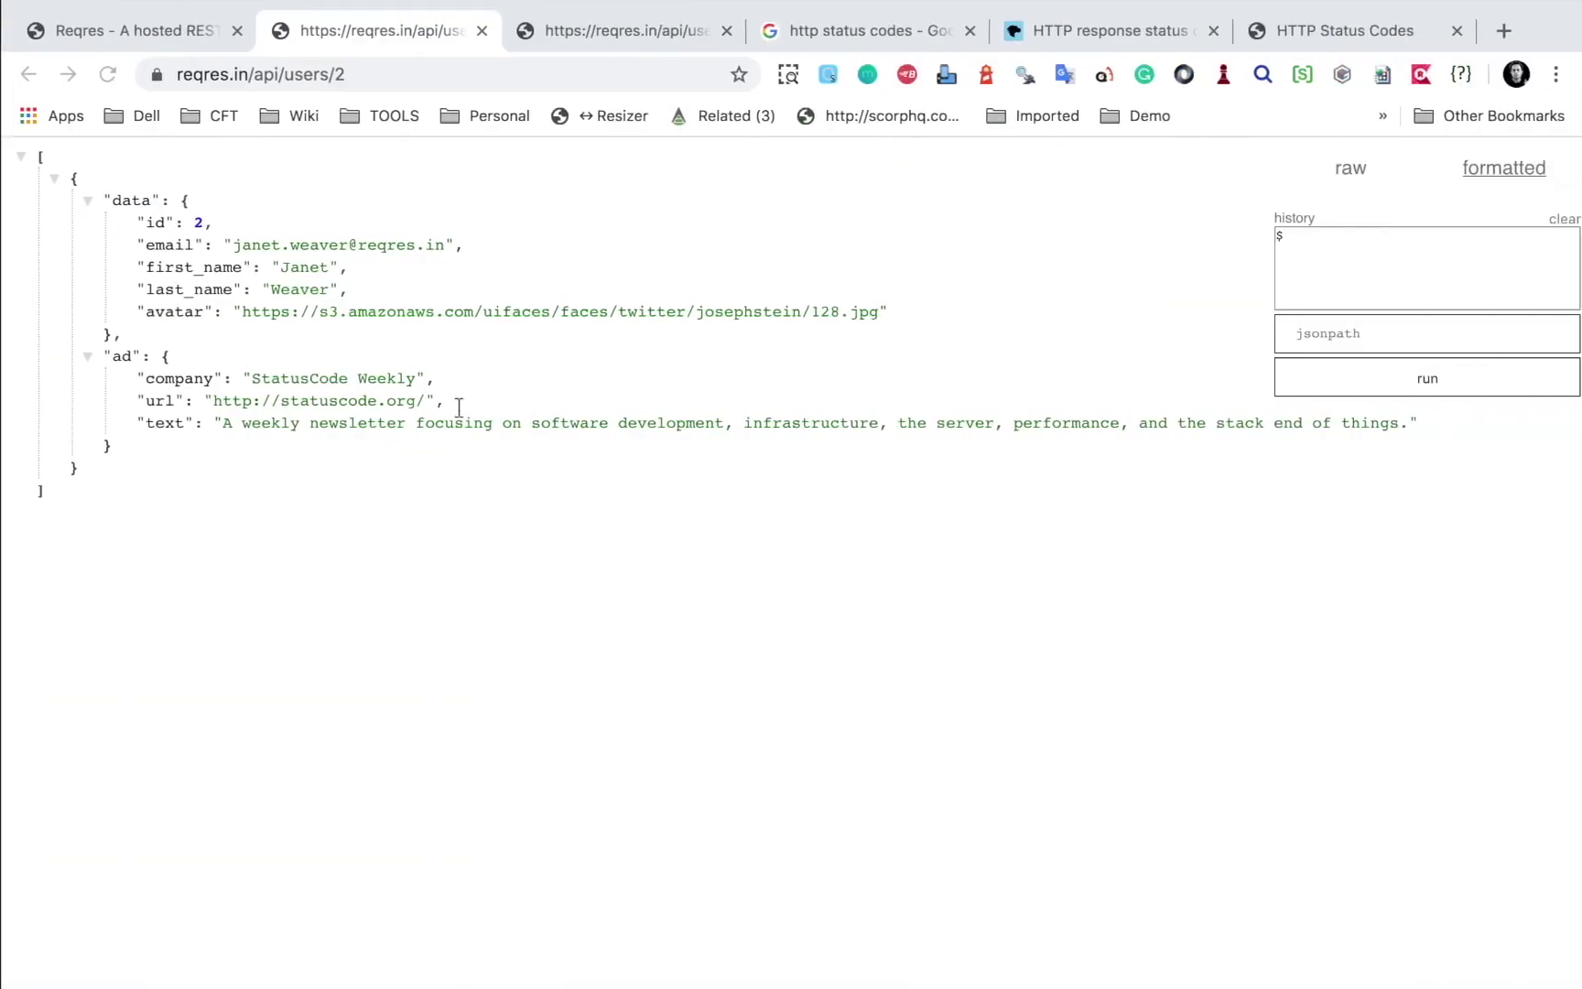
# Copy the PUT example's request body from the Reqres site into the application/json payload and send the Update User request.
pyautogui.click(430, 64)
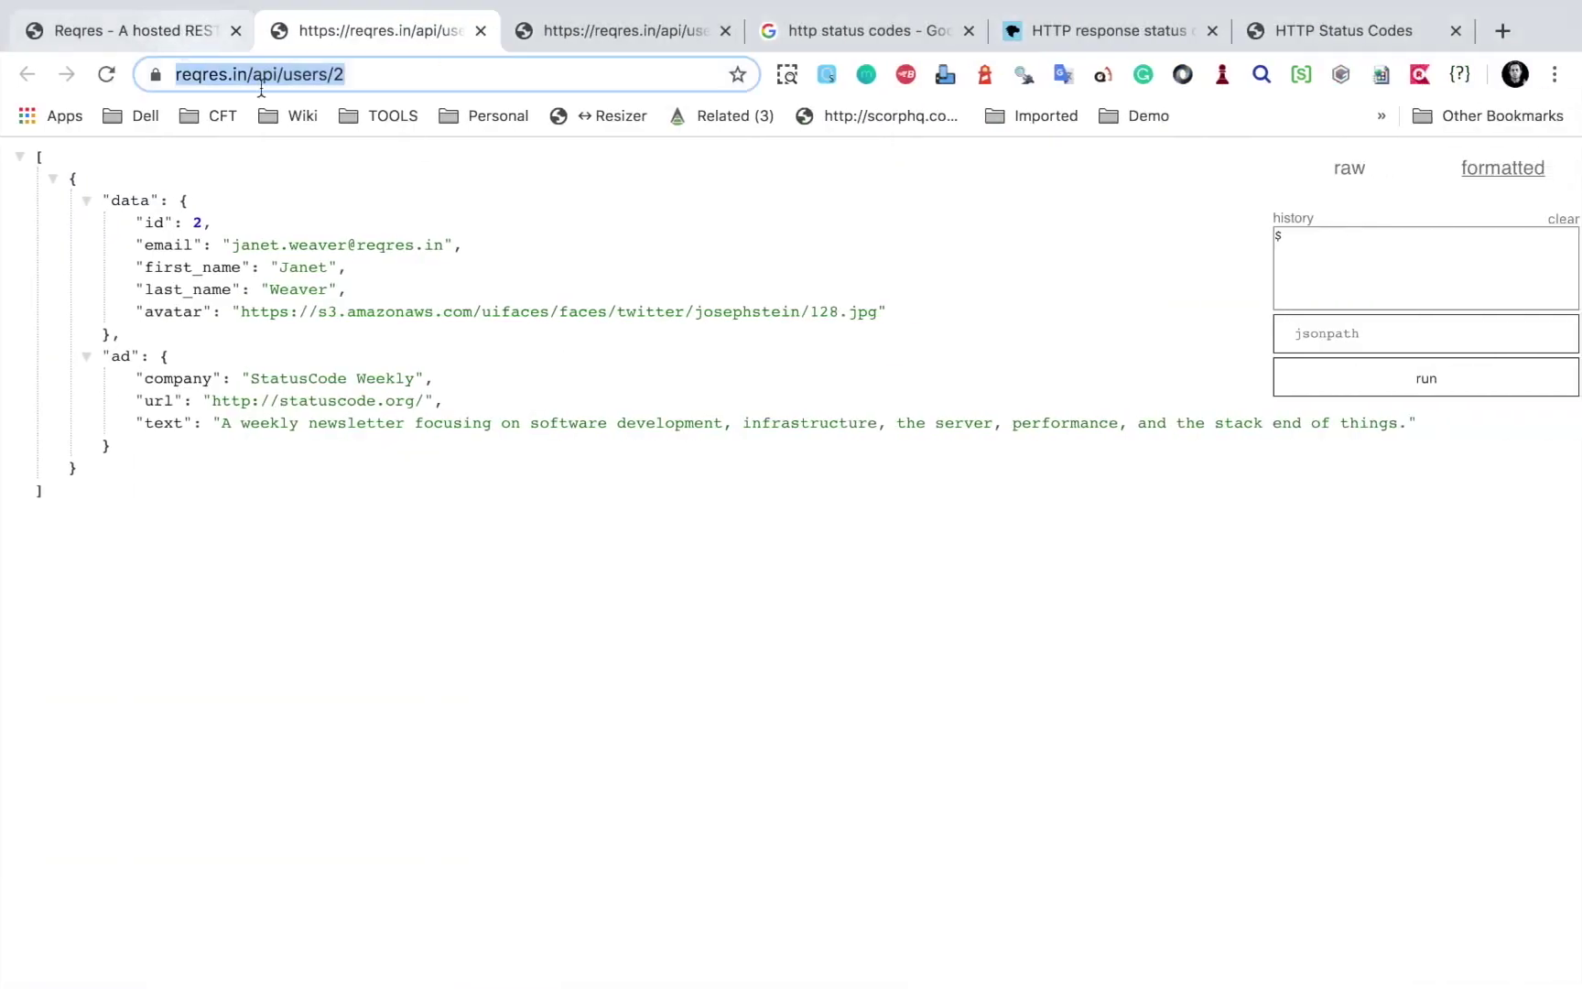
pyautogui.click(188, 32)
pyautogui.moveTo(646, 428); pyautogui.dragTo(604, 357)
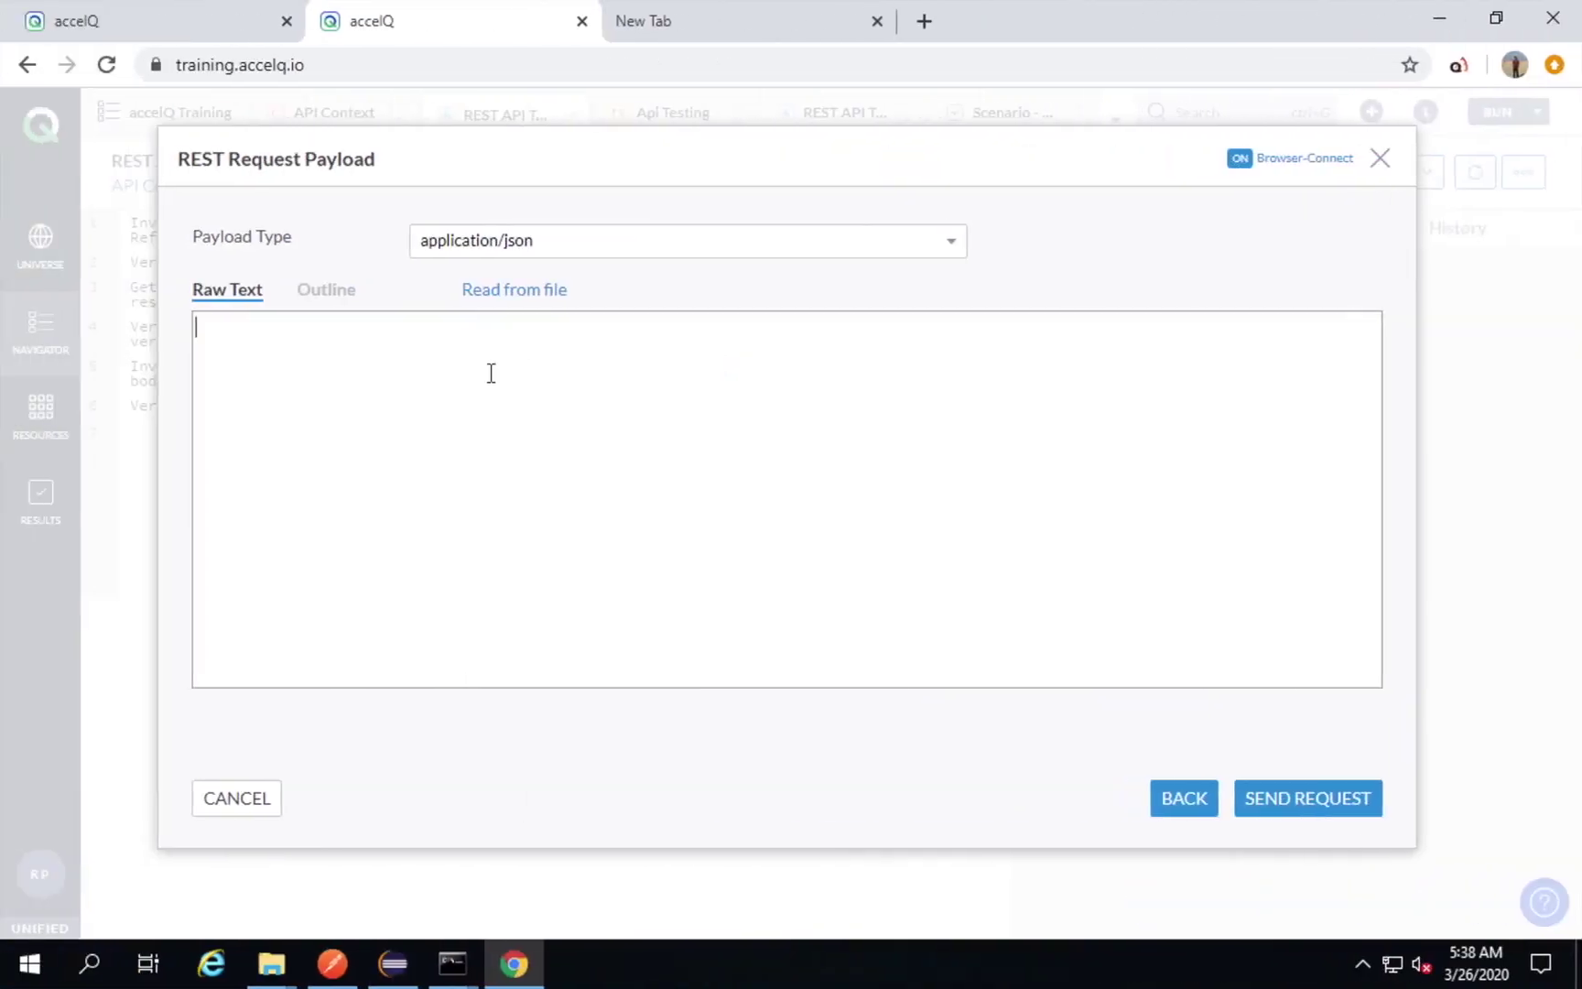
pyautogui.write('{     "name": "morpheus",     "job": "zion resident" }')
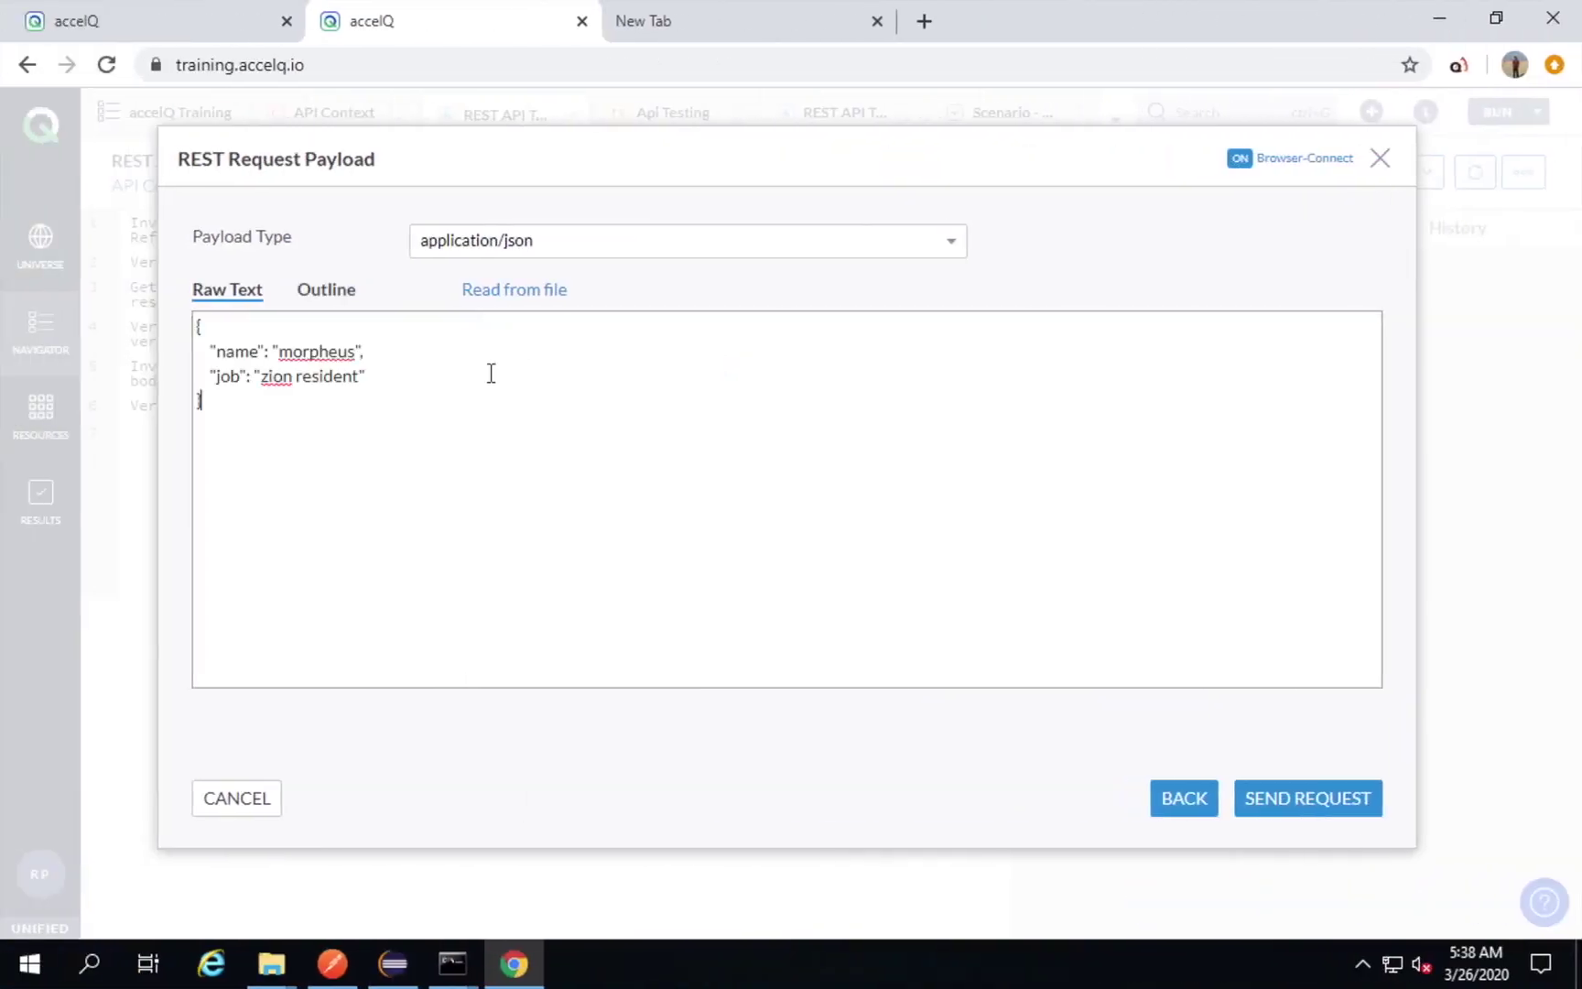
pyautogui.click(323, 291)
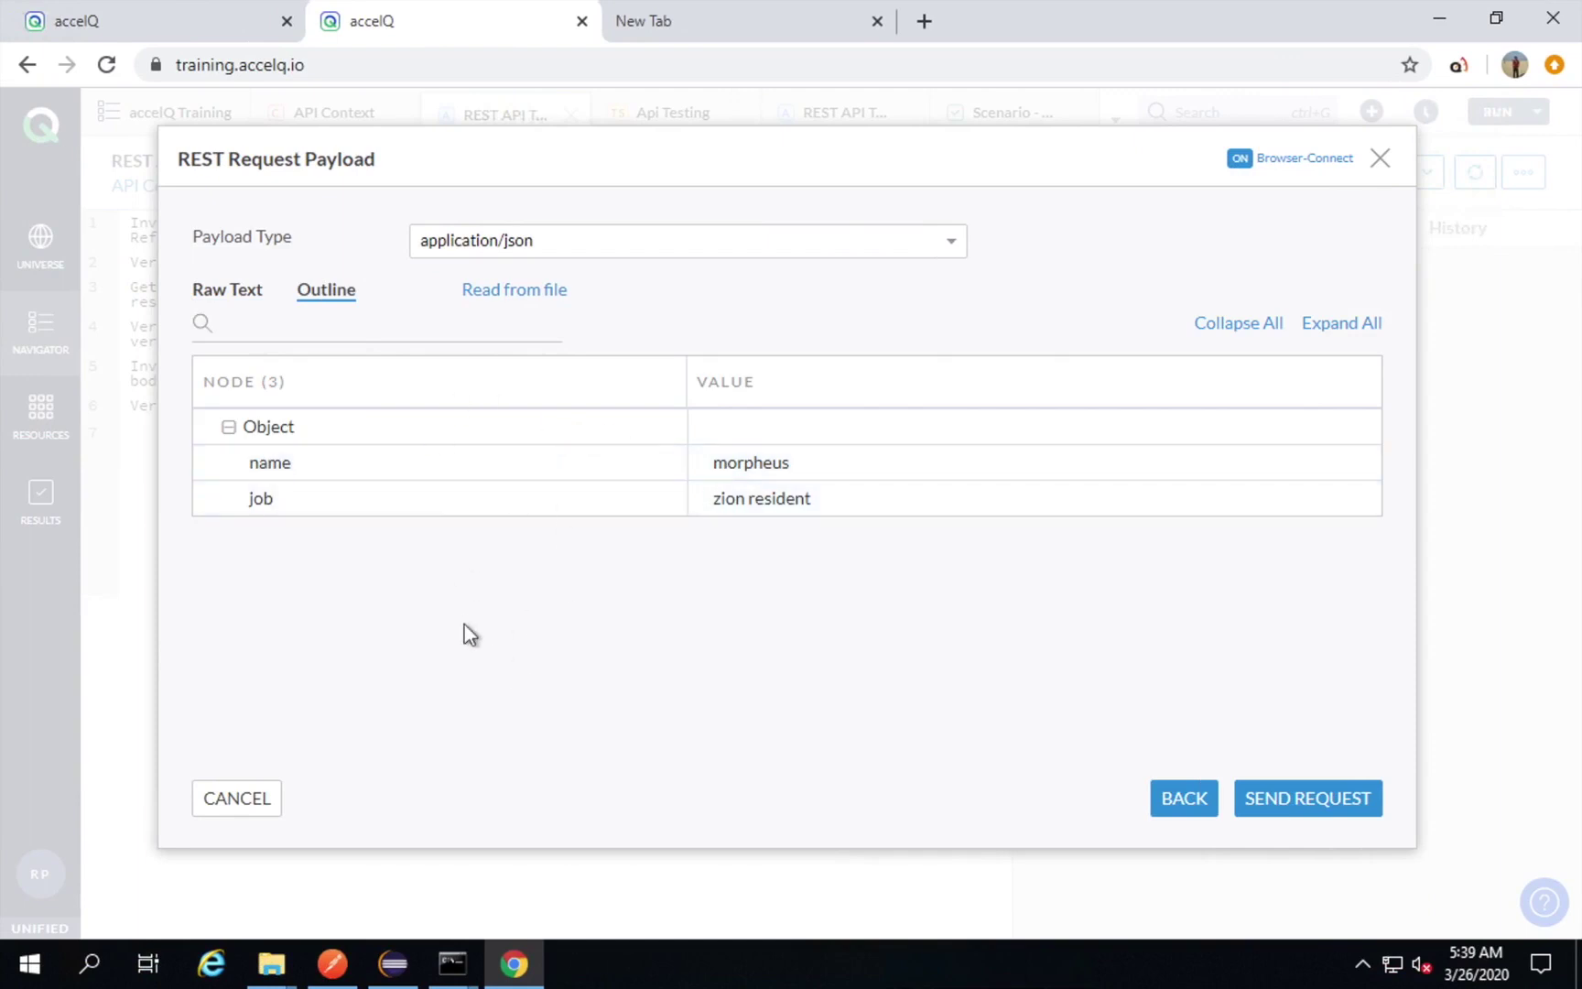
pyautogui.click(1274, 807)
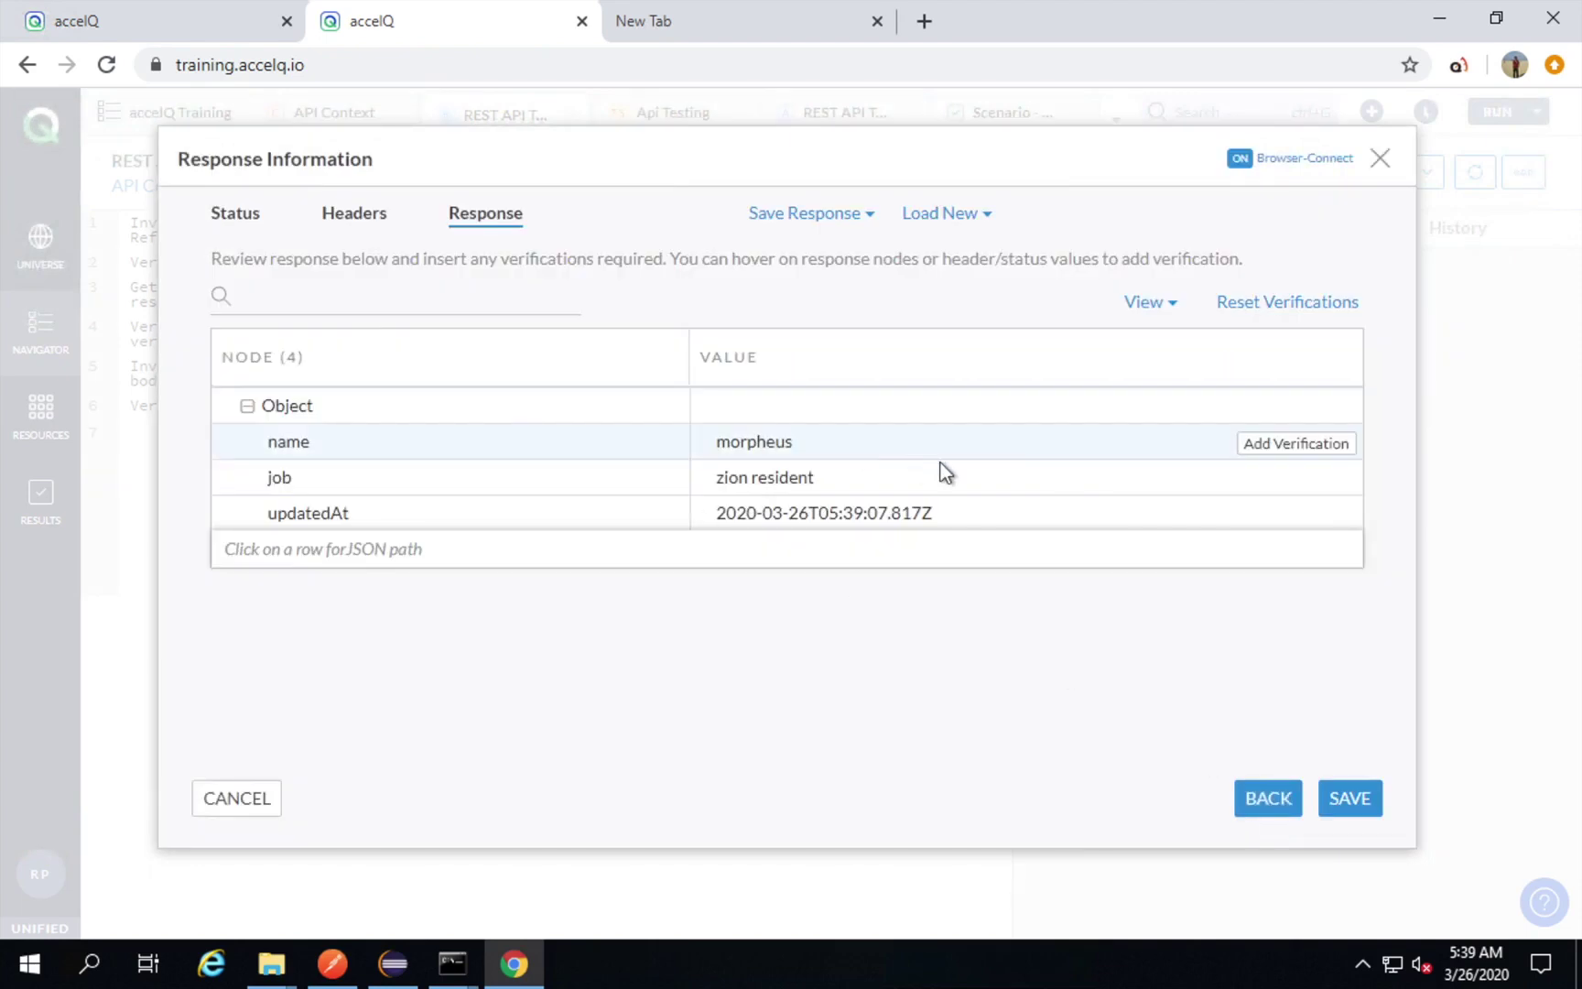
# Add a verification to the Update User response that the status code is 200.
pyautogui.click(239, 214)
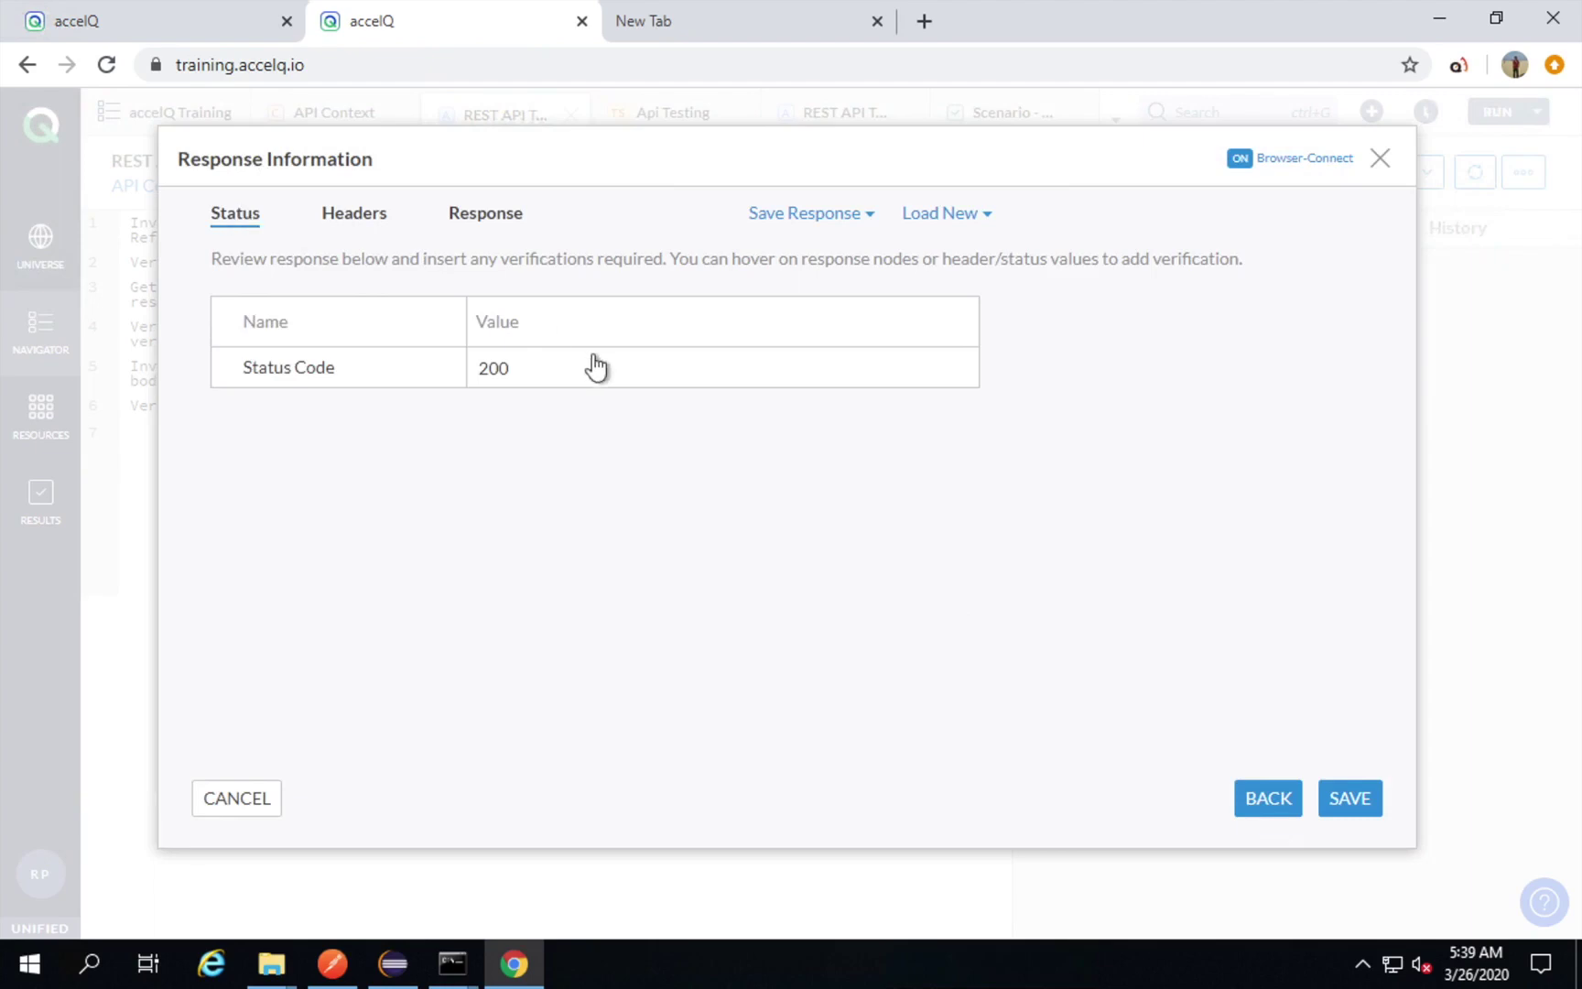
pyautogui.moveTo(923, 368)
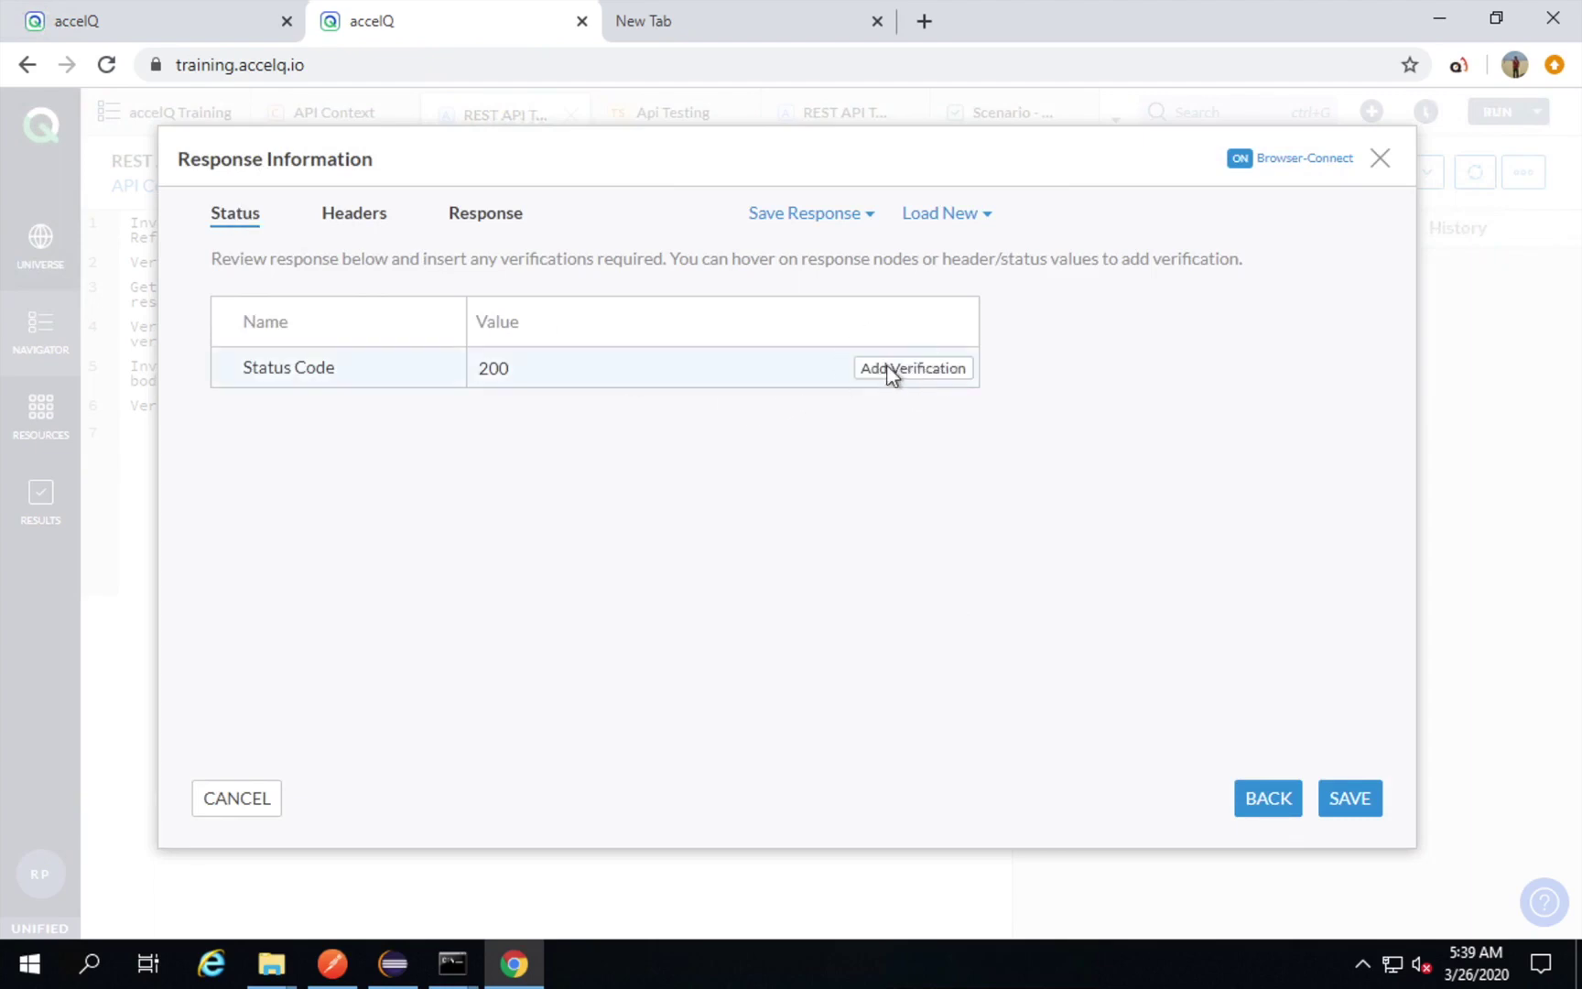
pyautogui.click(888, 370)
pyautogui.click(992, 591)
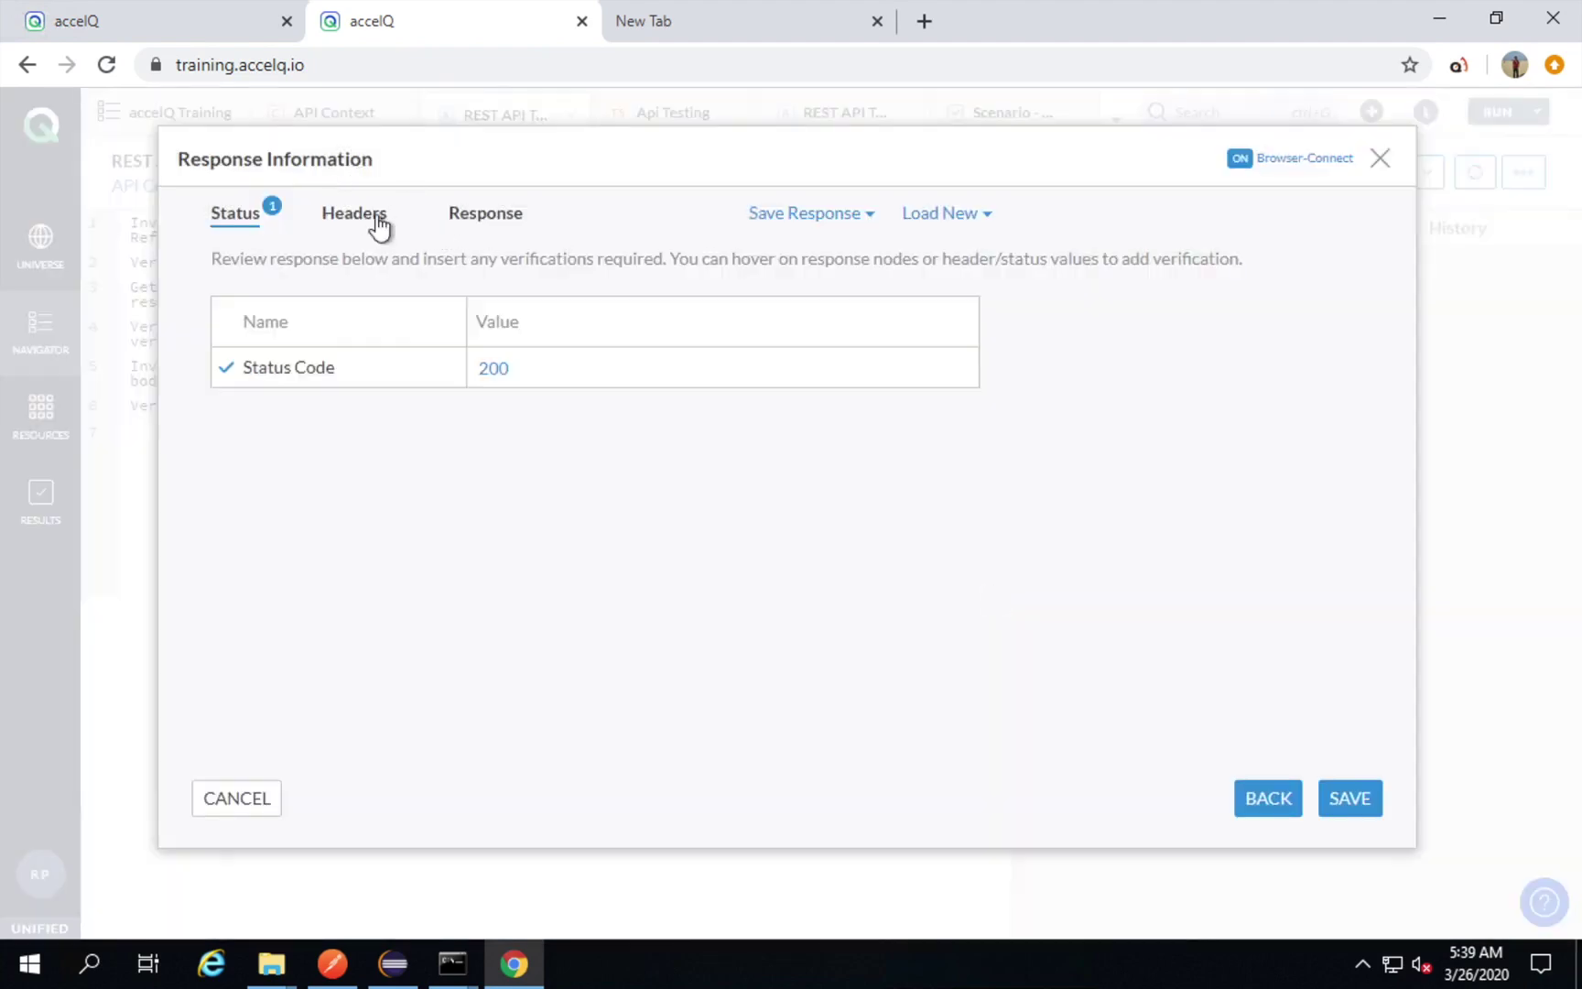
# Add a verification that the response's name node equals the name sent in the payload, and save the Update User call.
pyautogui.click(379, 219)
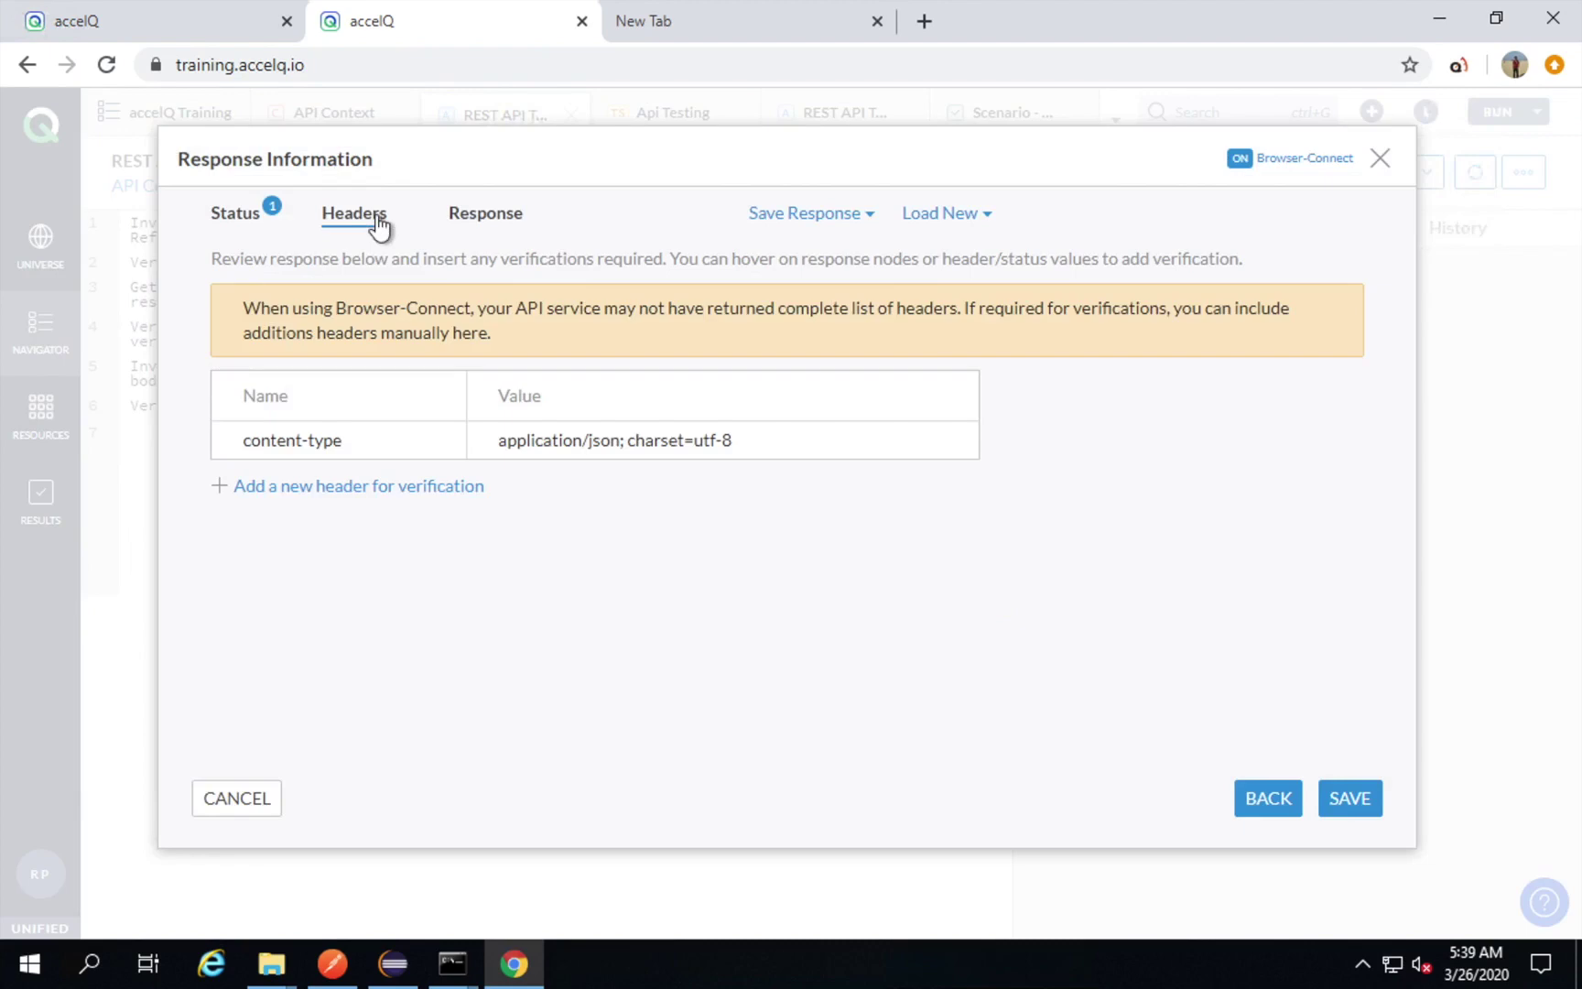
pyautogui.click(502, 219)
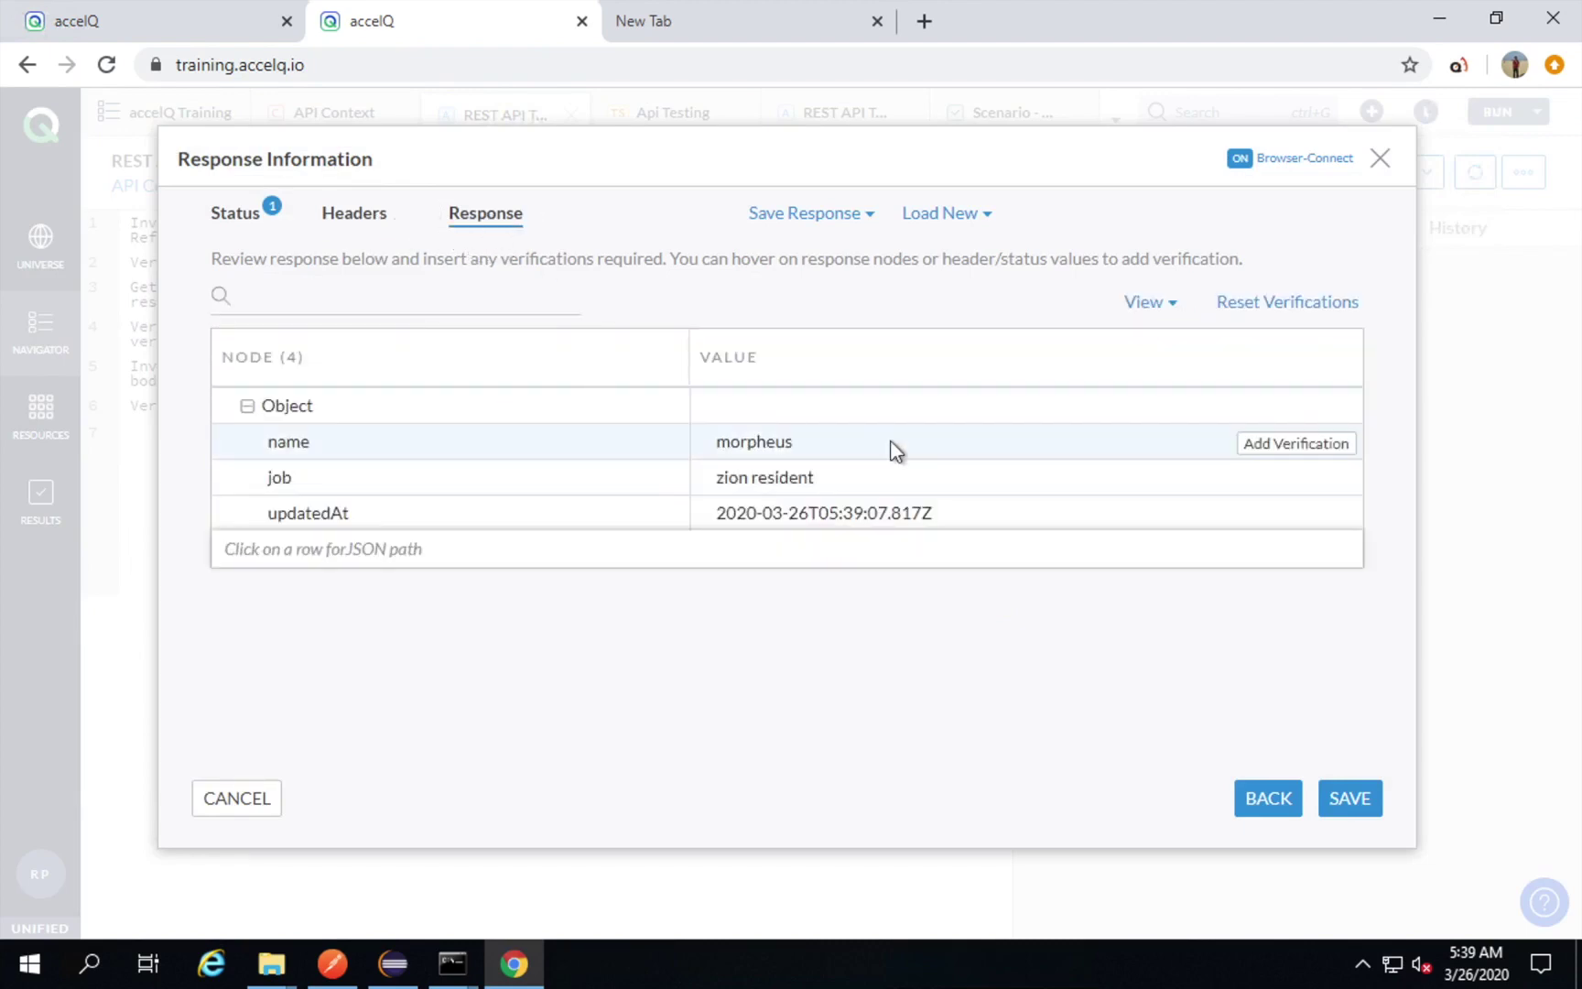
pyautogui.click(1274, 448)
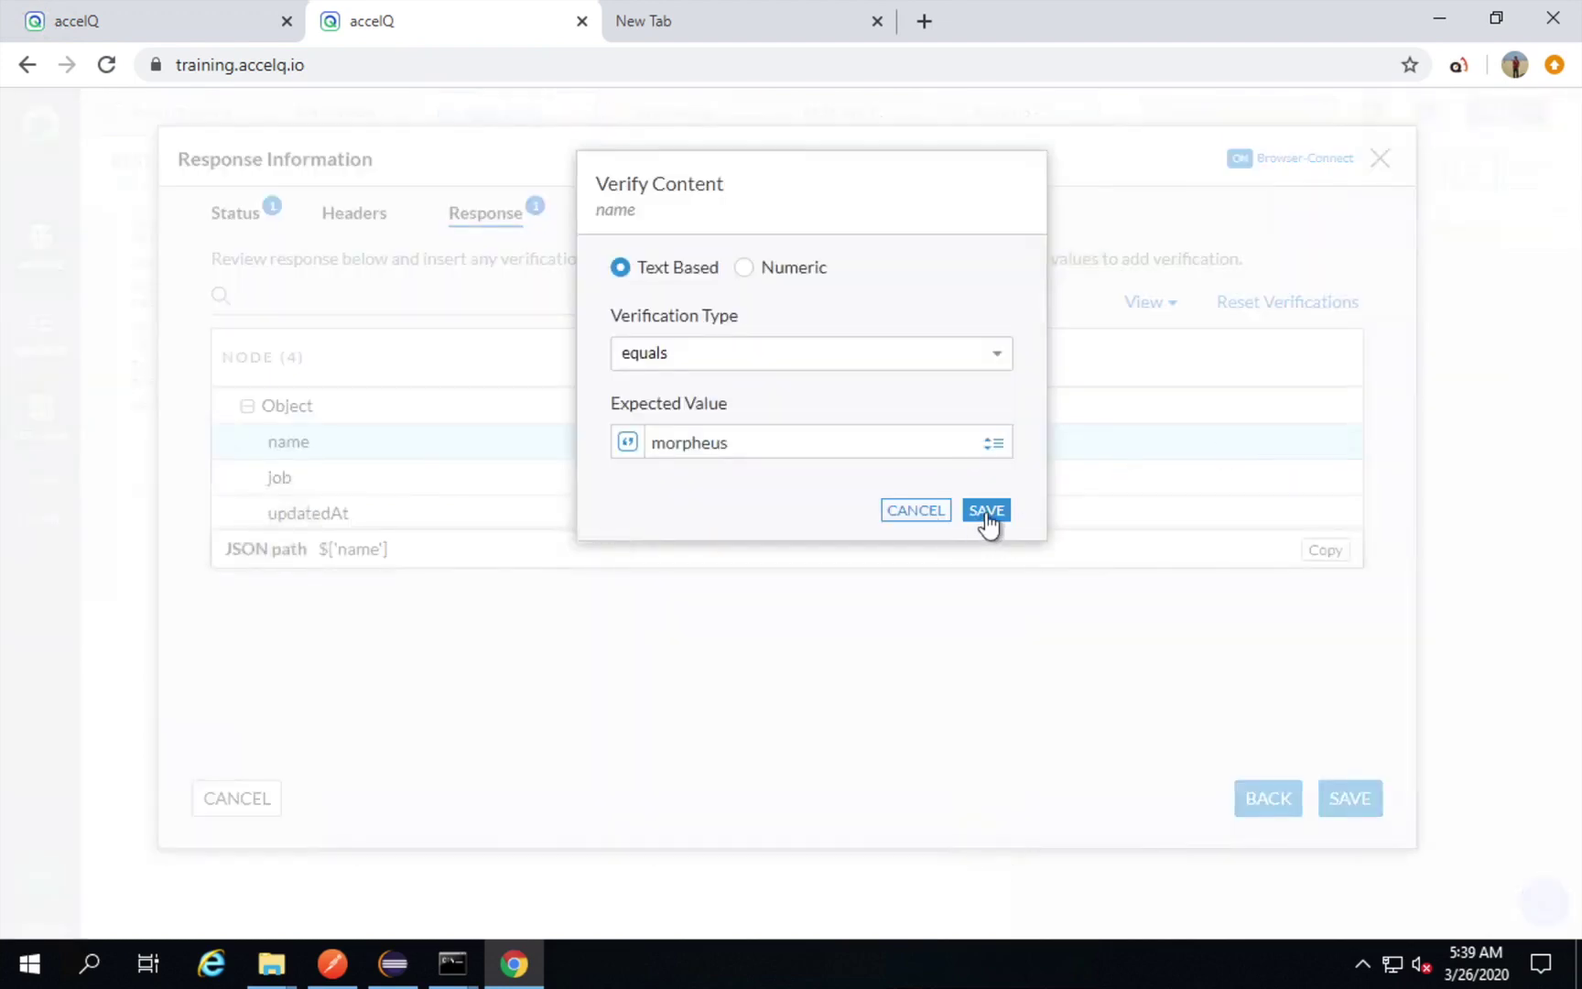
pyautogui.click(987, 513)
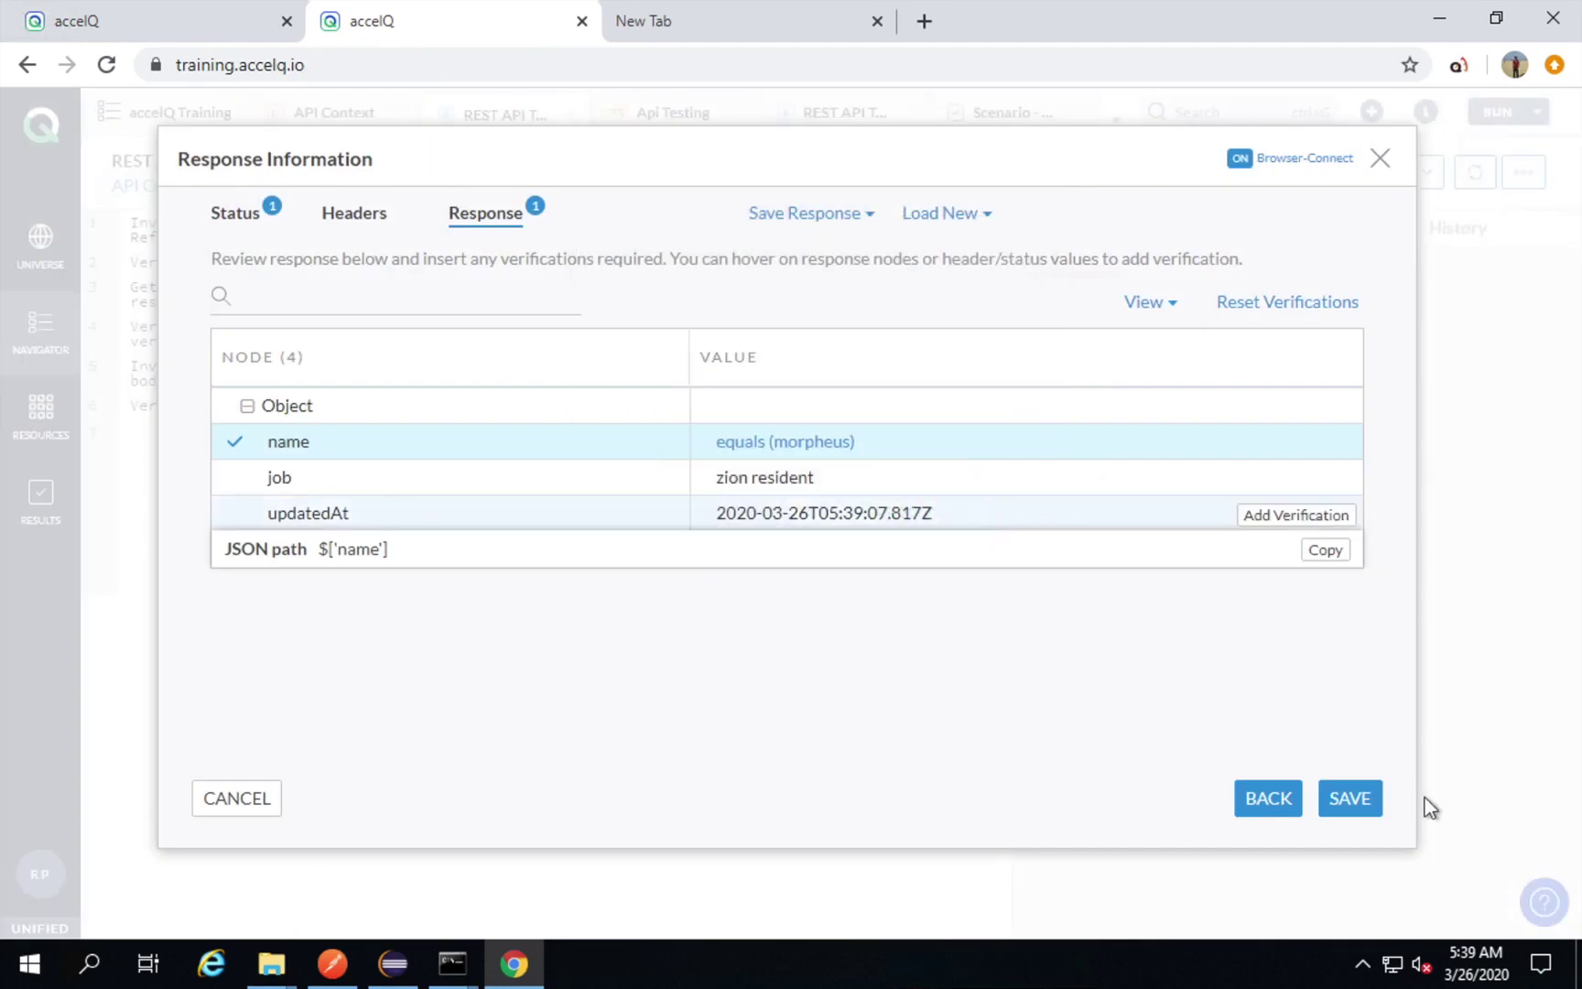
pyautogui.click(1344, 807)
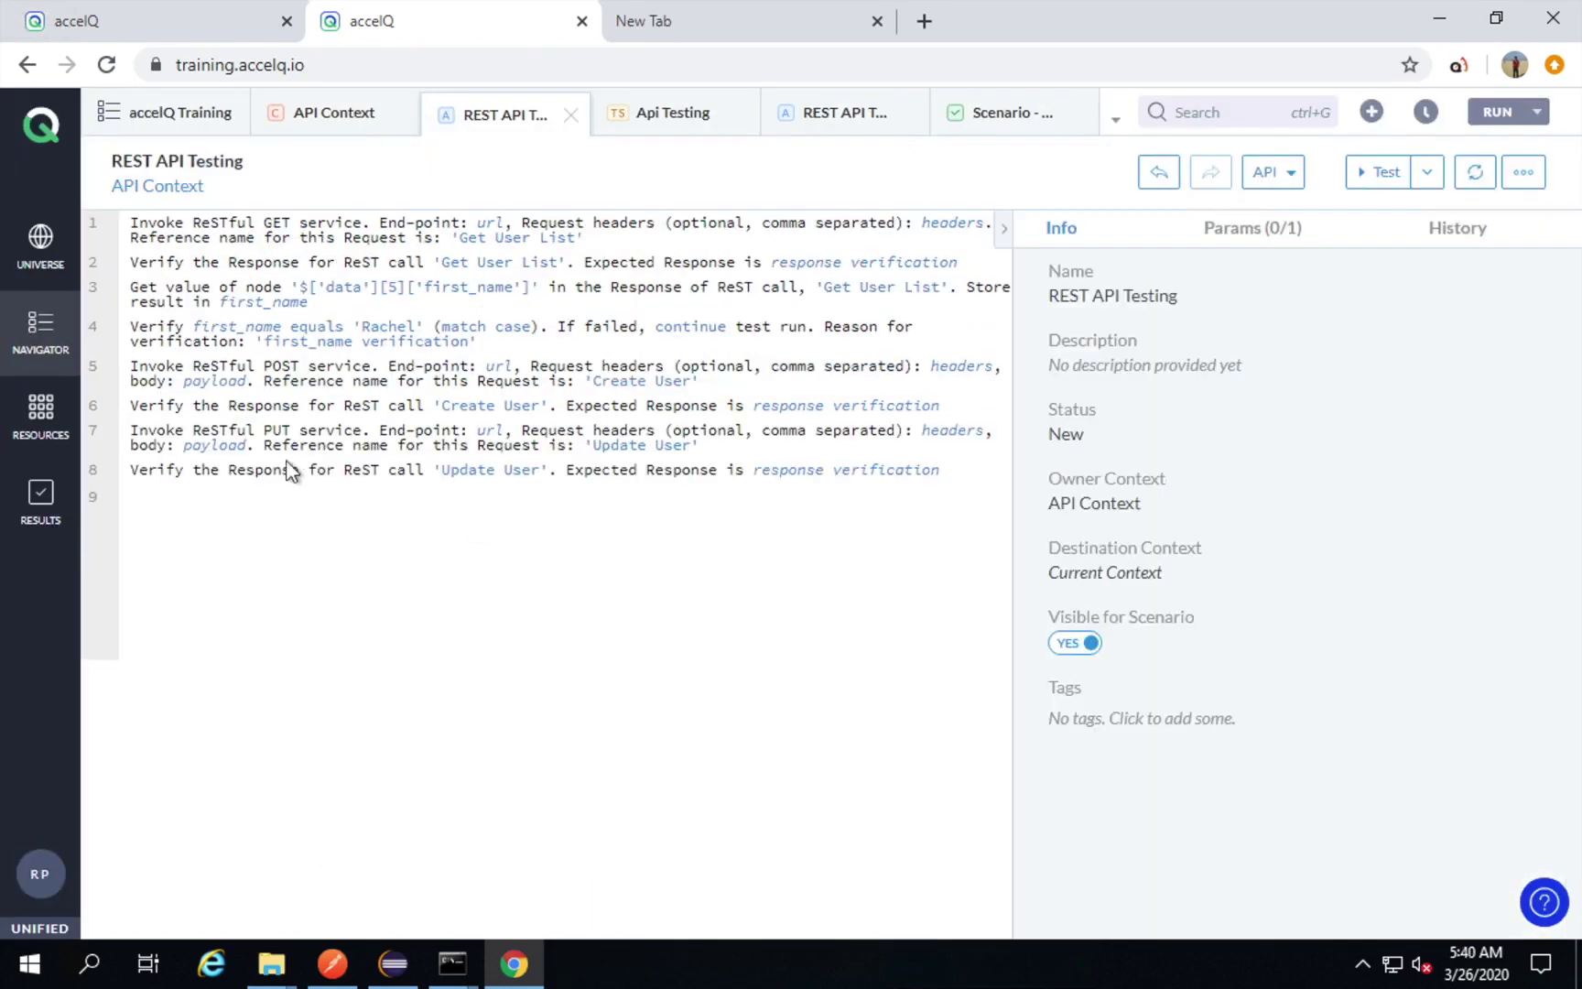
# Start a new REST service call on line 9 of the REST API Testing action.
pyautogui.moveTo(109, 423); pyautogui.dragTo(995, 506)
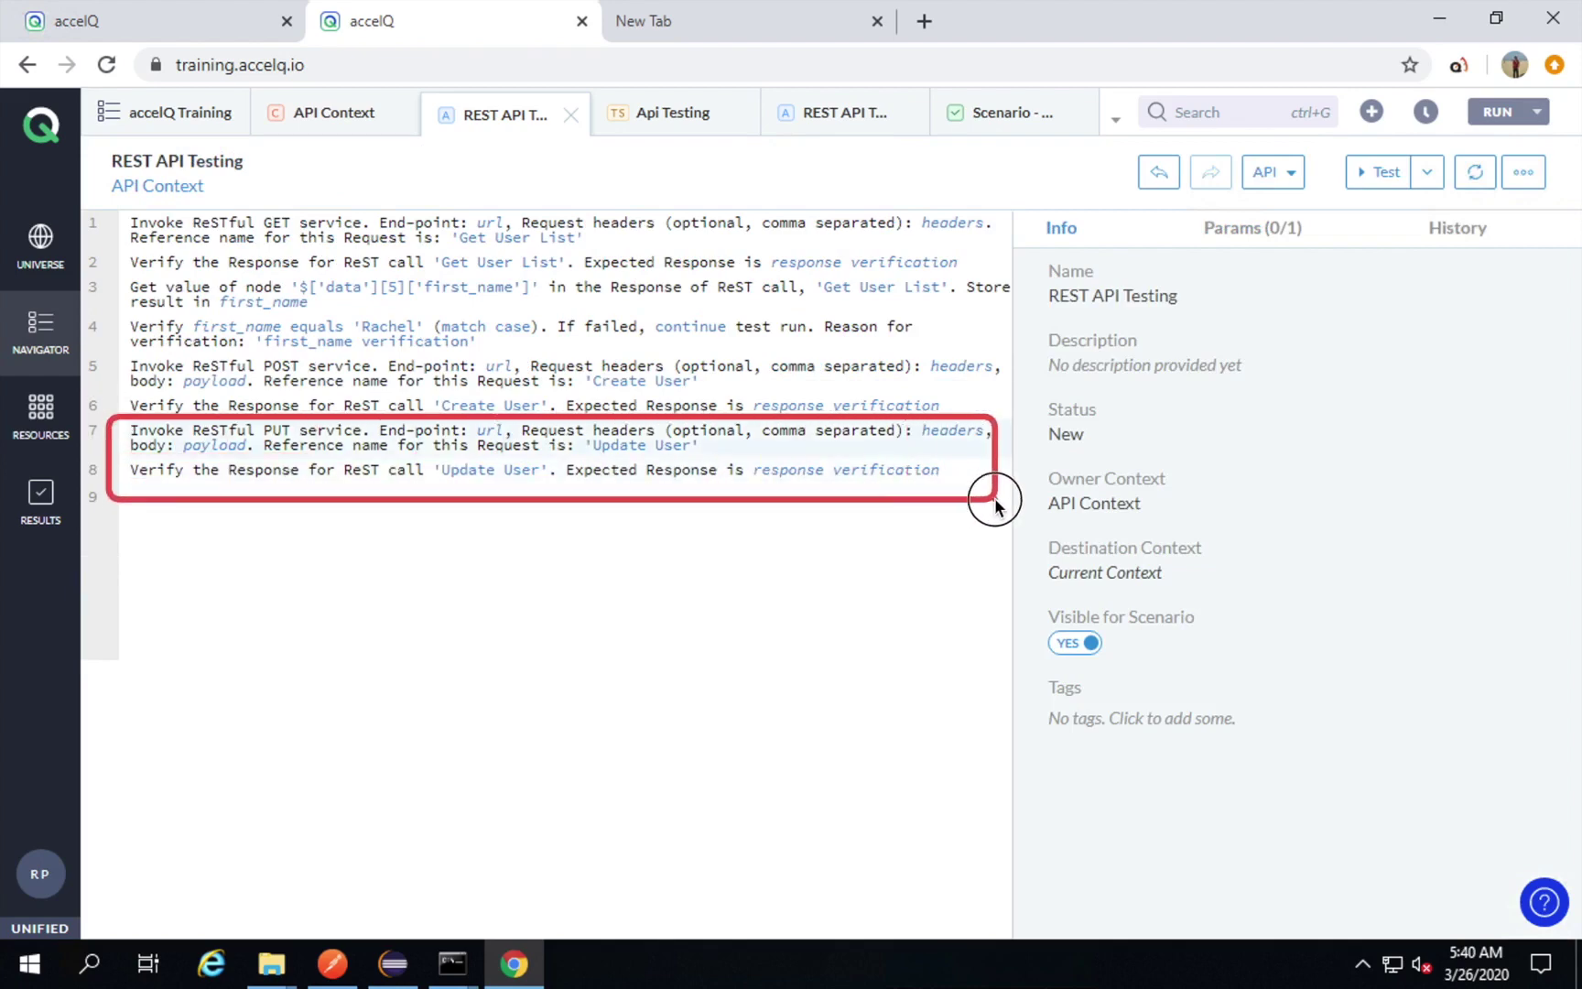
pyautogui.click(394, 513)
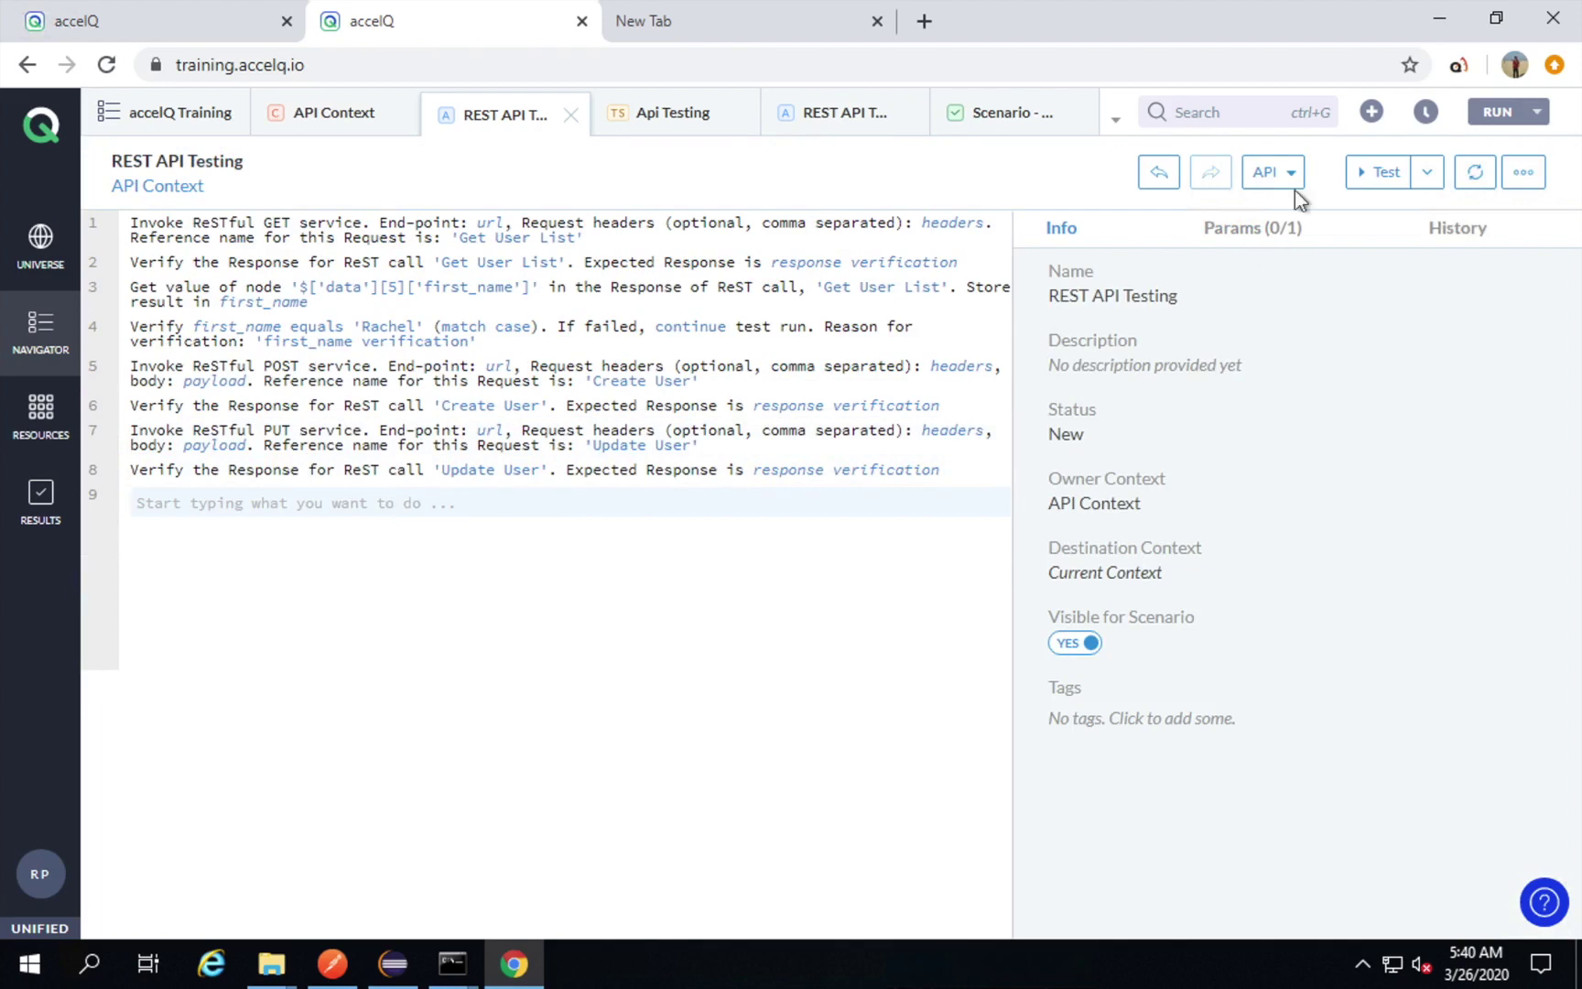
pyautogui.click(1275, 173)
pyautogui.click(1186, 234)
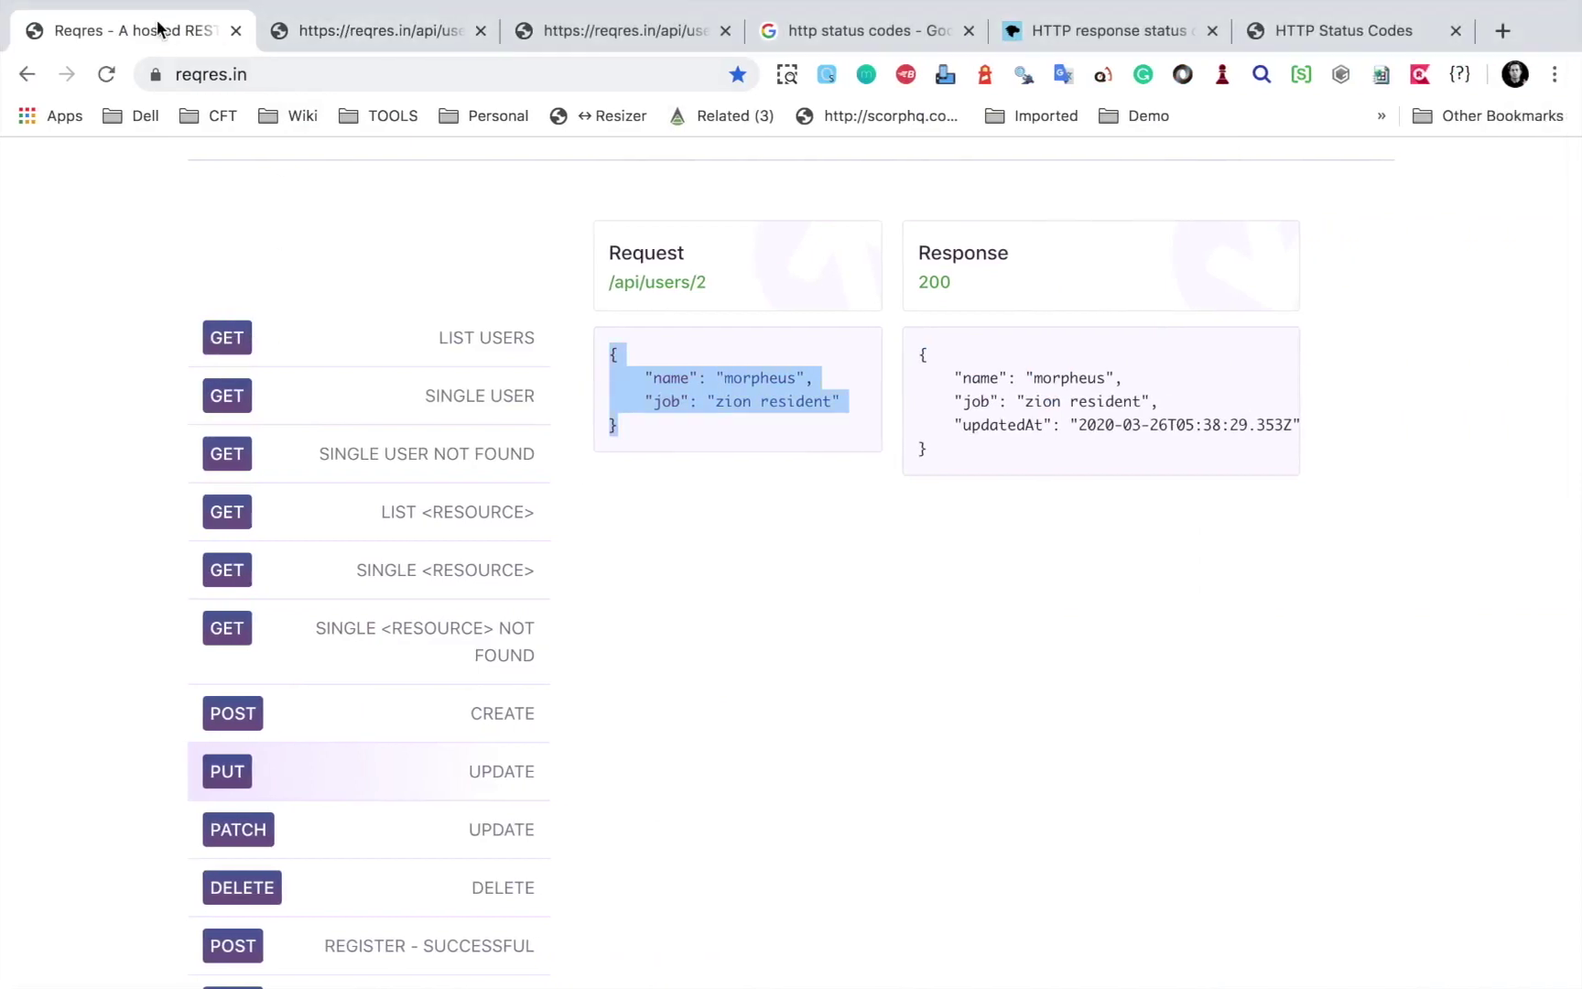
# Show the DELETE example on the Reqres site, open its /api/users/2 endpoint in a new tab and copy the full URL.
pyautogui.scroll(-5, 335, 589)
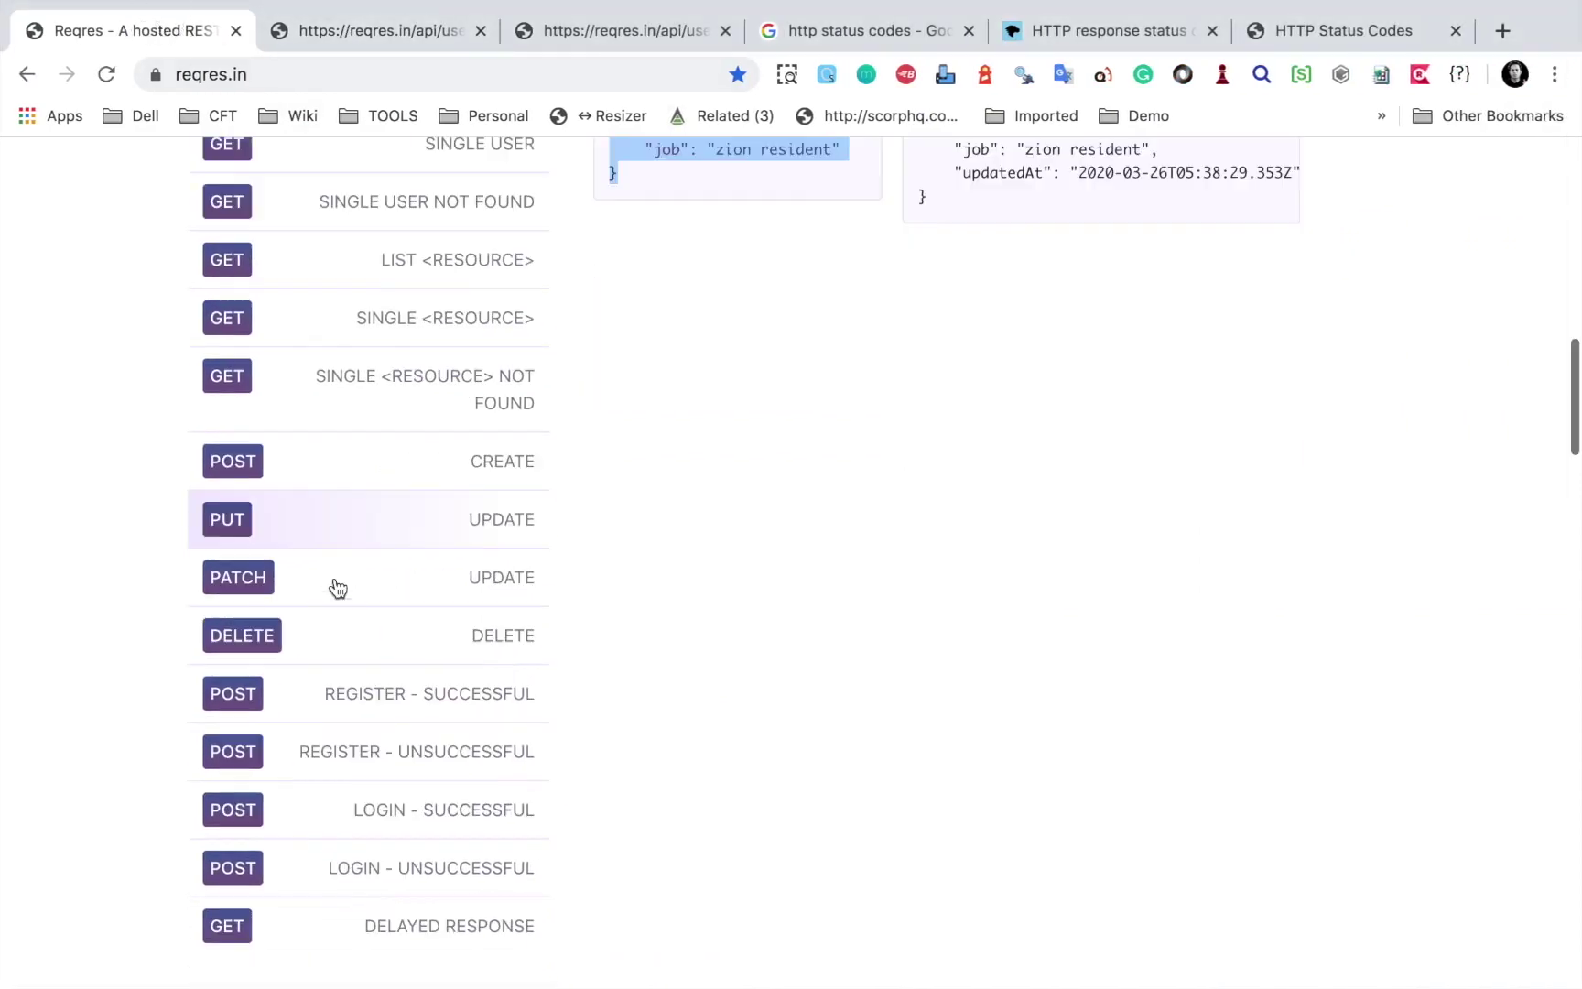
pyautogui.click(346, 645)
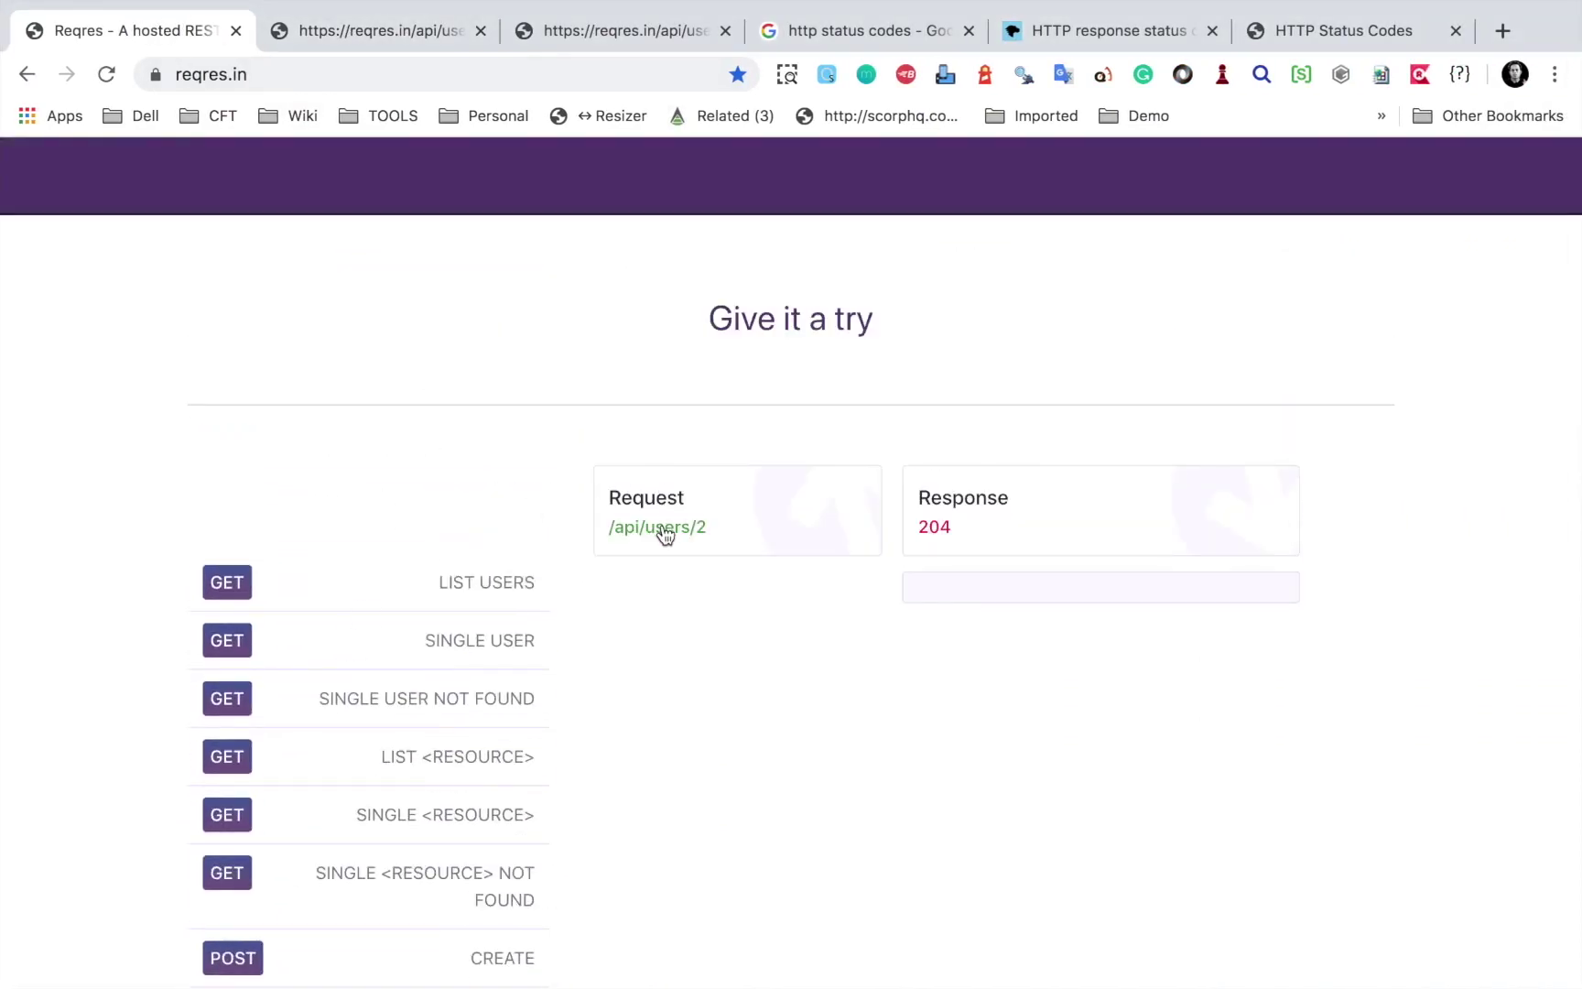
pyautogui.click(660, 530)
pyautogui.click(491, 36)
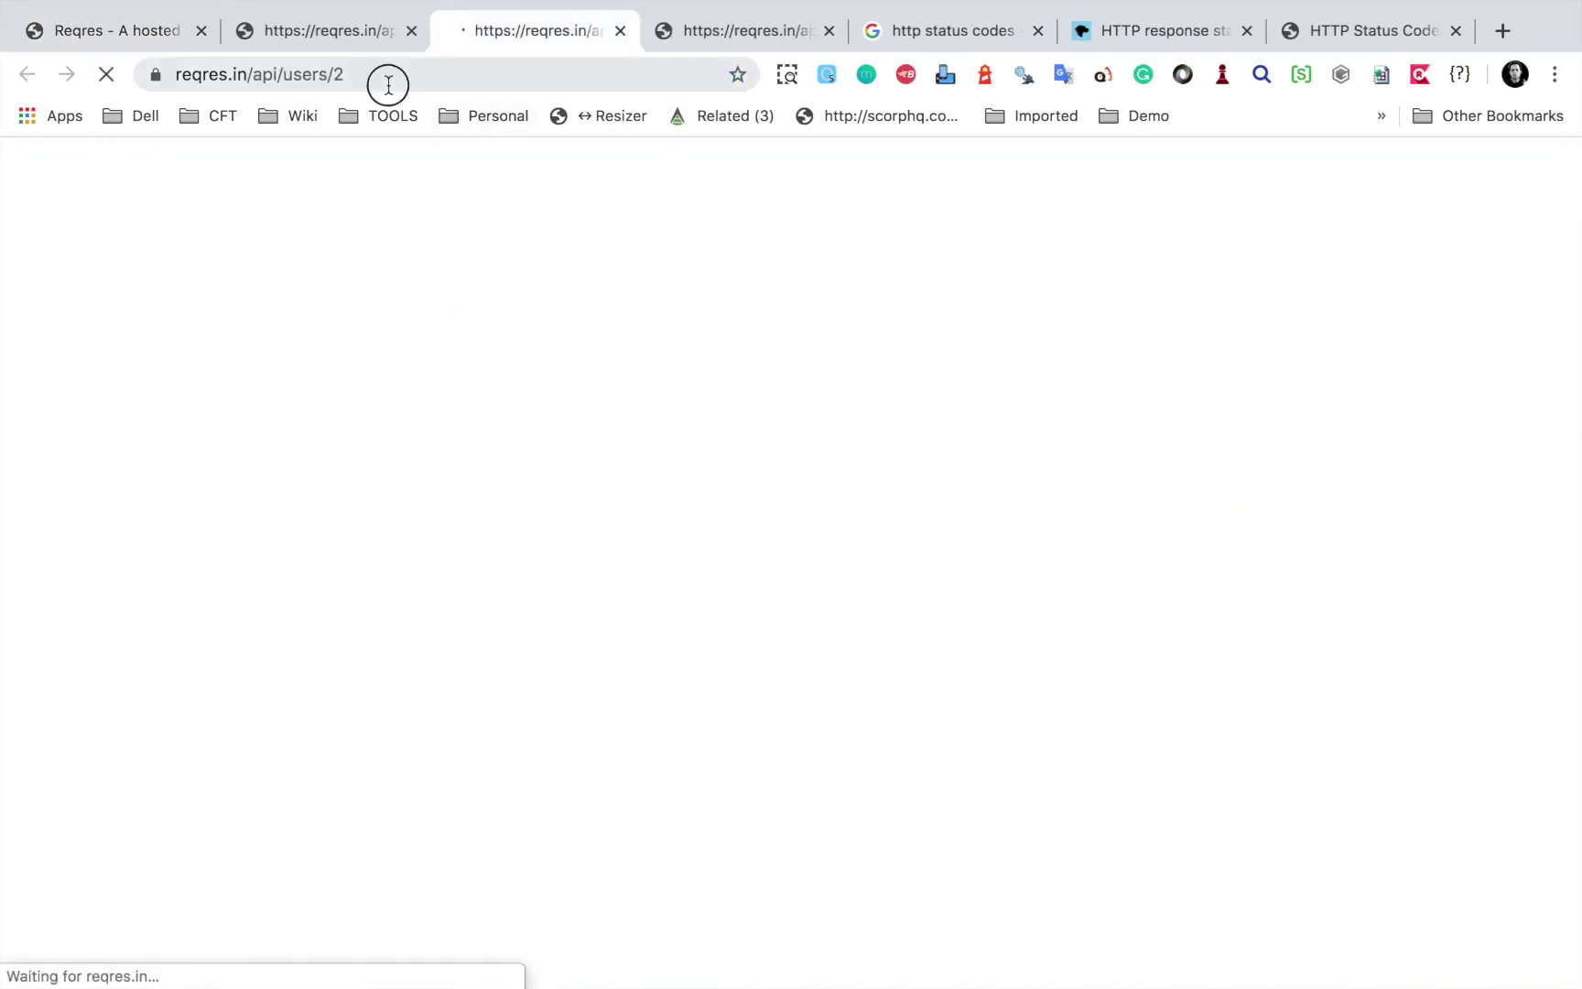
pyautogui.click(388, 82)
pyautogui.hotkey('ctrl', 'c')
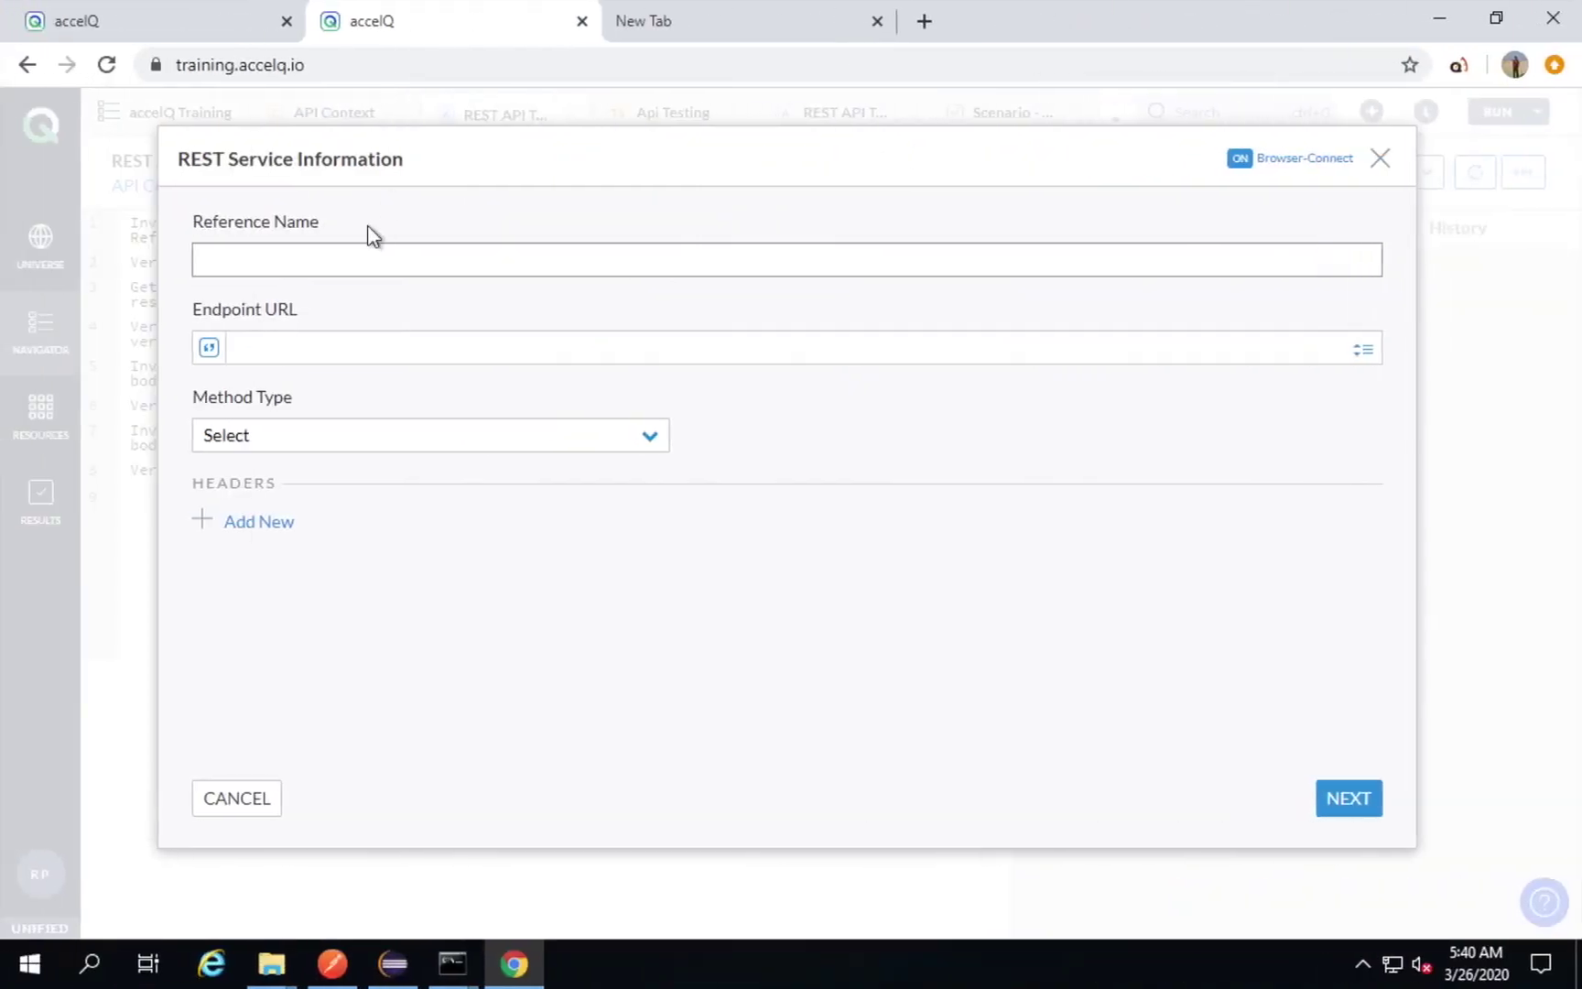
pyautogui.click(311, 259)
pyautogui.write('Delete User')
pyautogui.click(309, 350)
pyautogui.hotkey('ctrl', 'v')
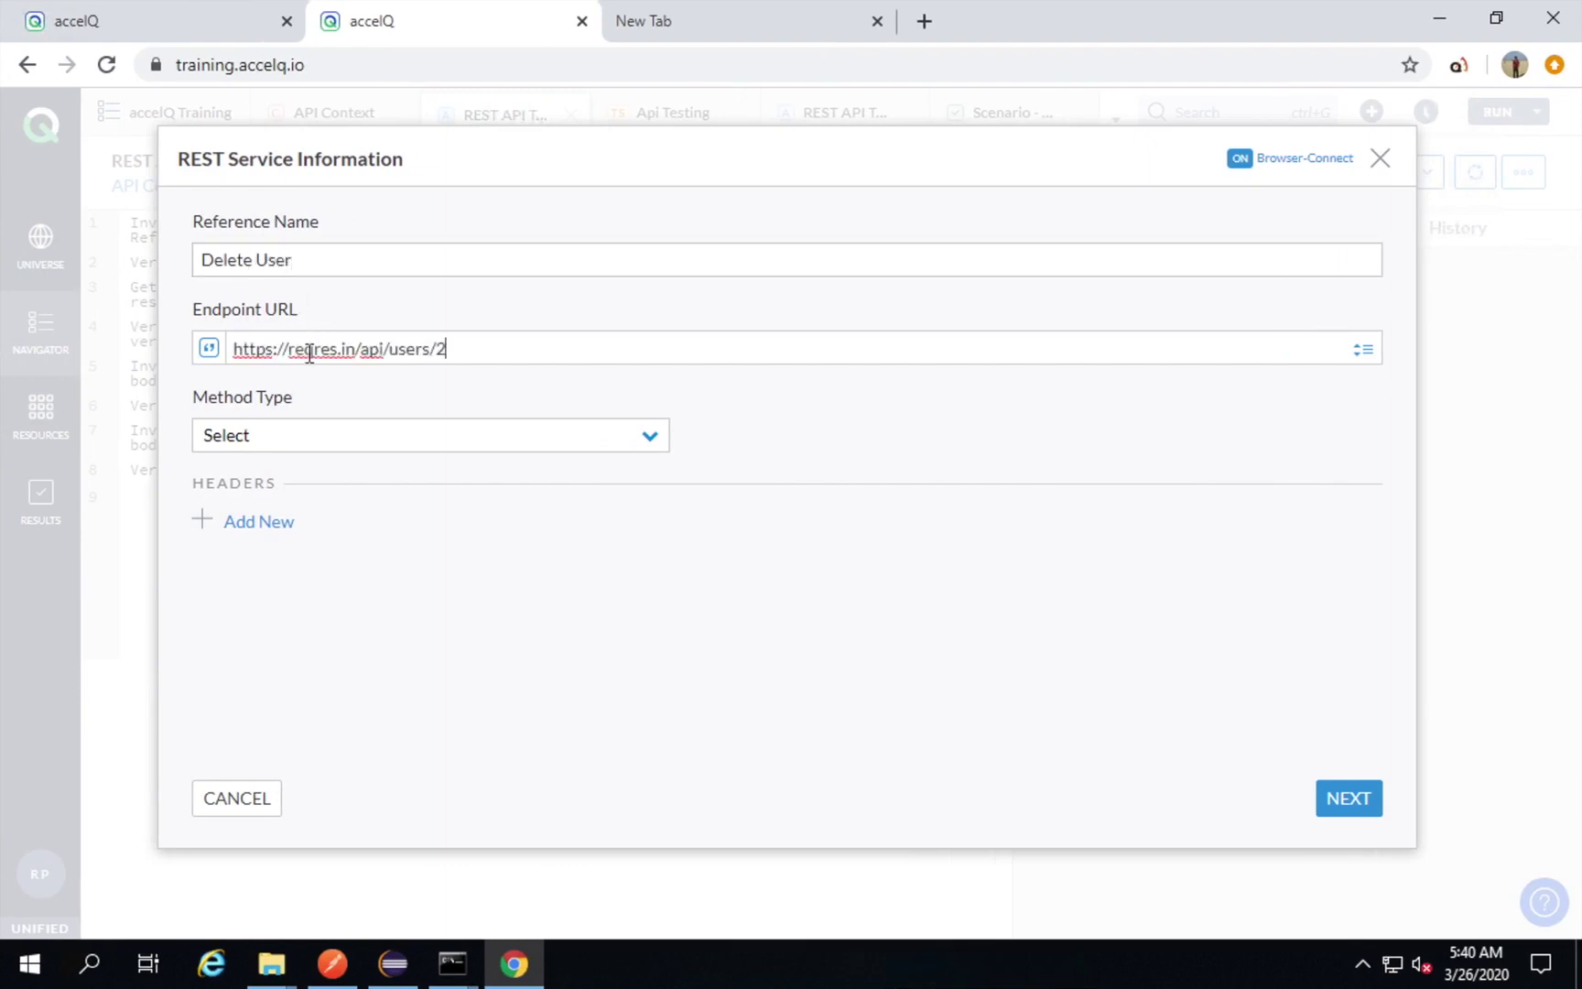
pyautogui.click(275, 446)
pyautogui.click(237, 576)
pyautogui.click(1363, 801)
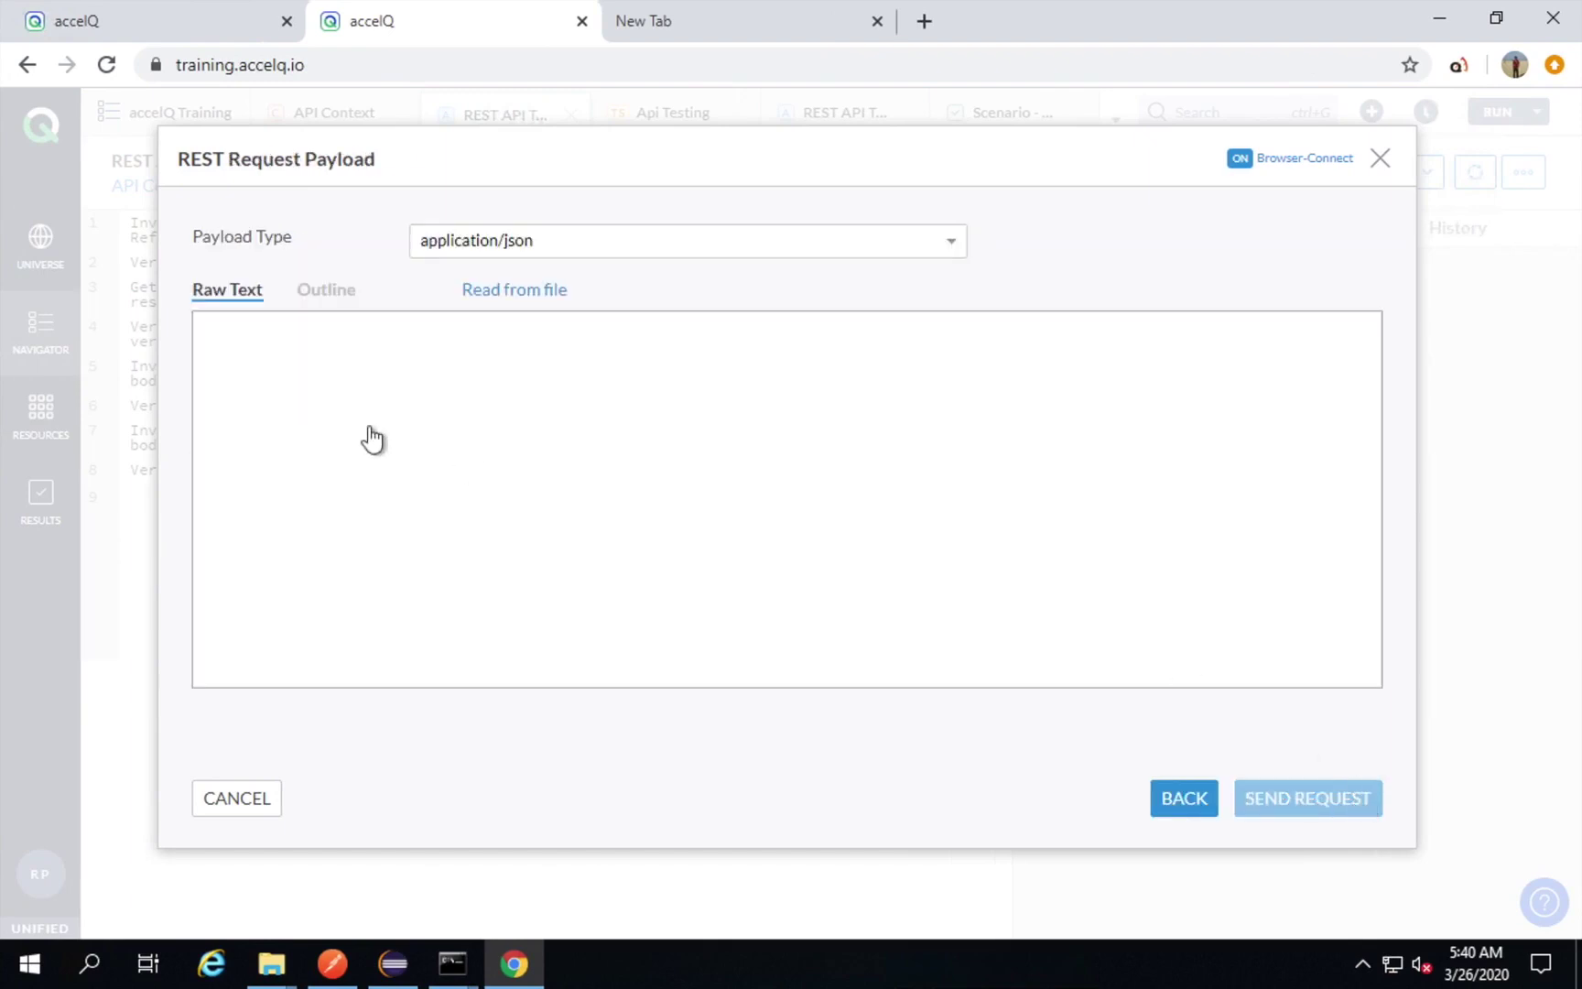
# Send the Delete User request and review the returned status and response body.
pyautogui.click(1282, 796)
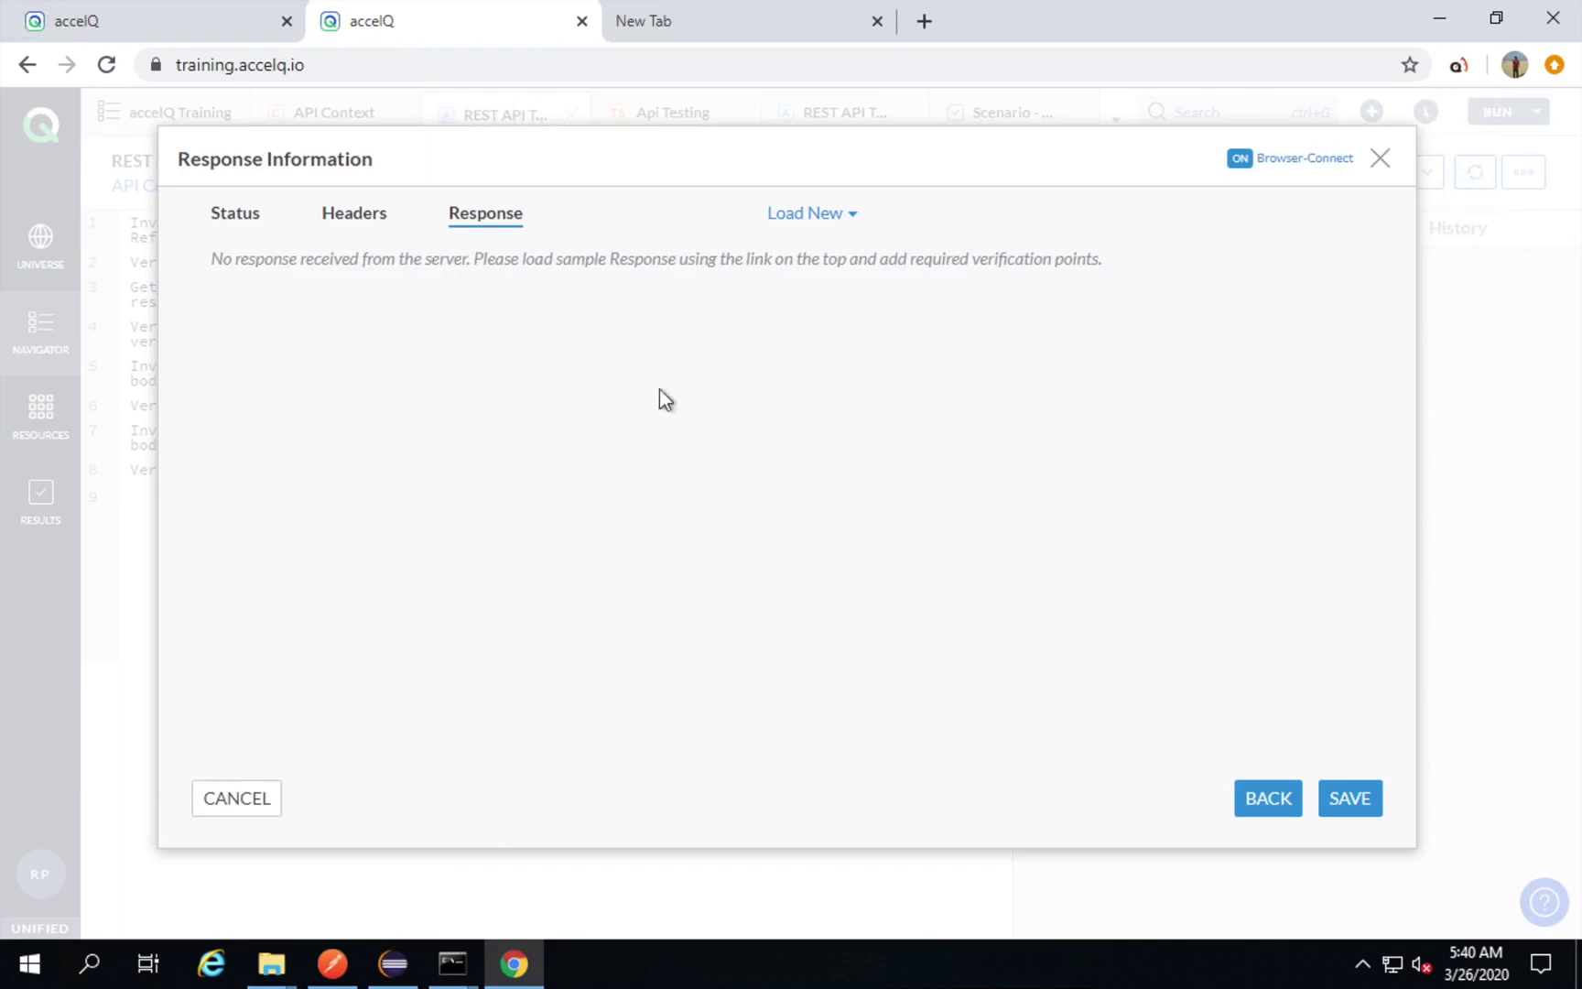
pyautogui.click(227, 225)
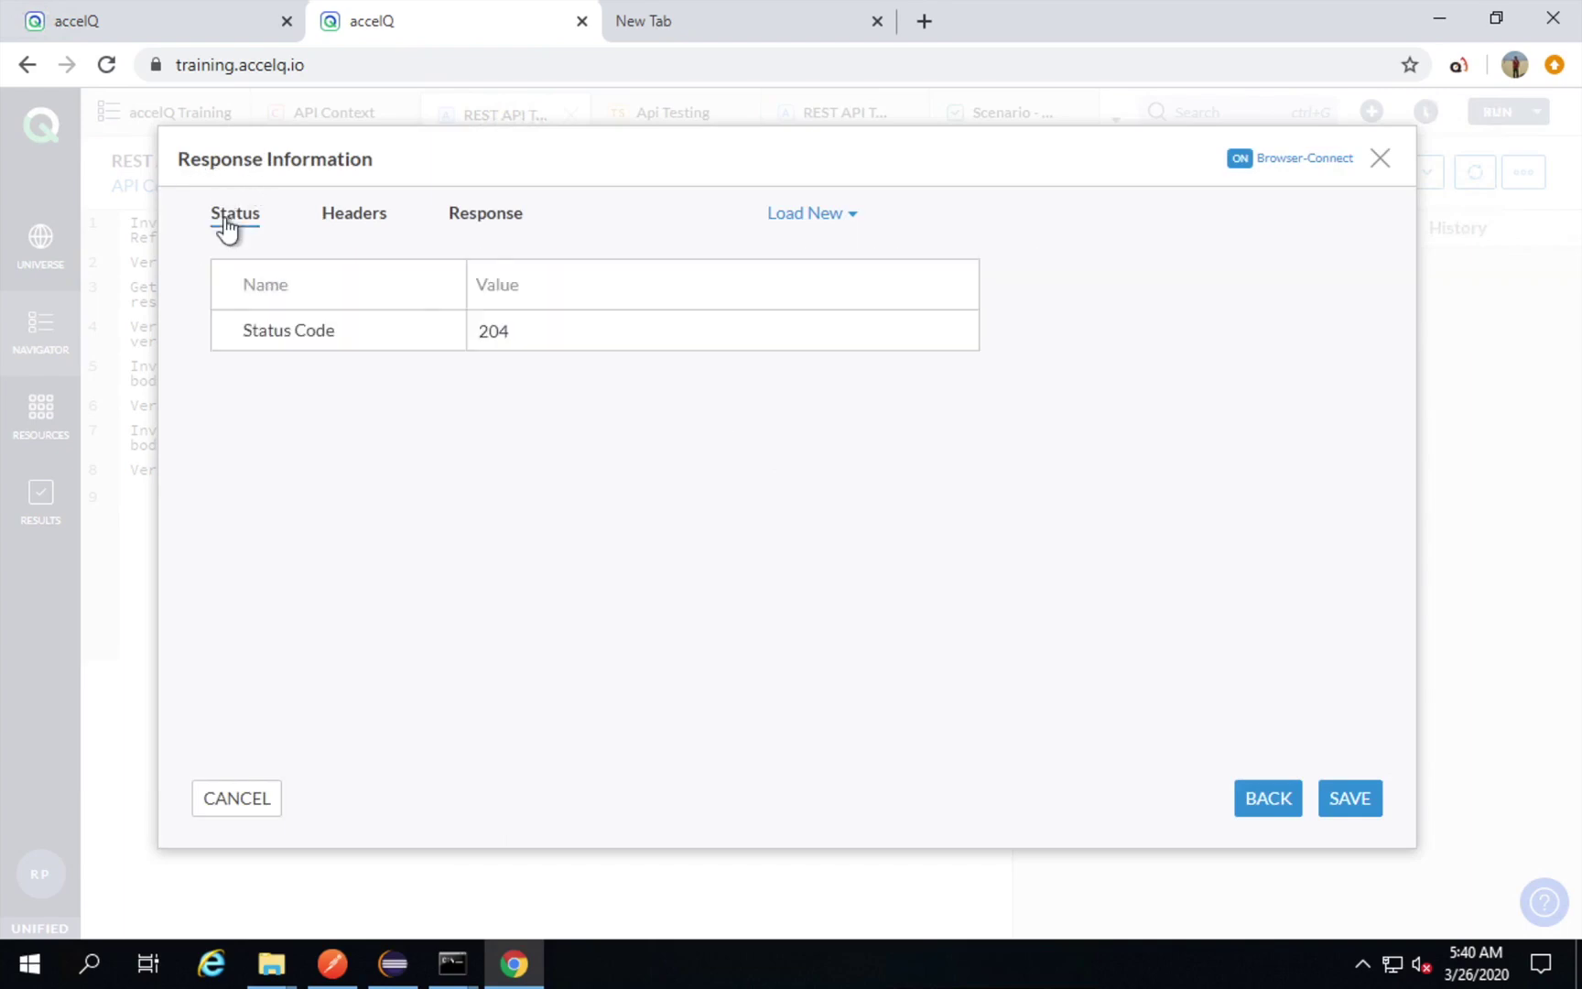
pyautogui.click(467, 220)
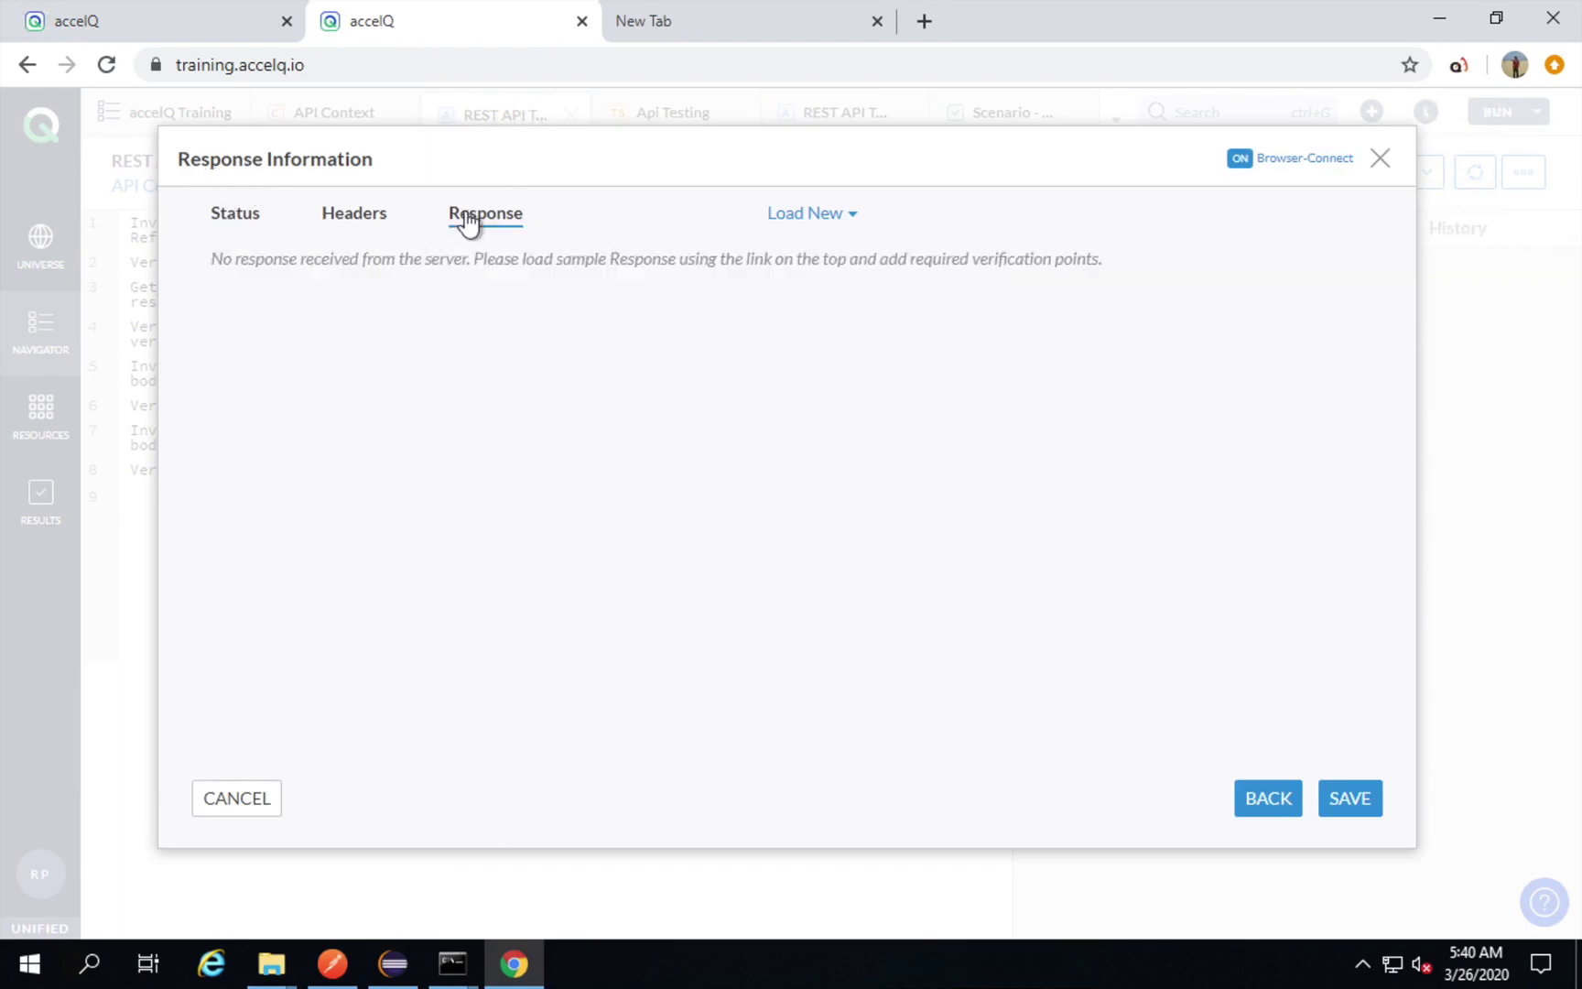
# Add a verification that the Delete User status code is 204 and save the service call to the action.
pyautogui.click(220, 222)
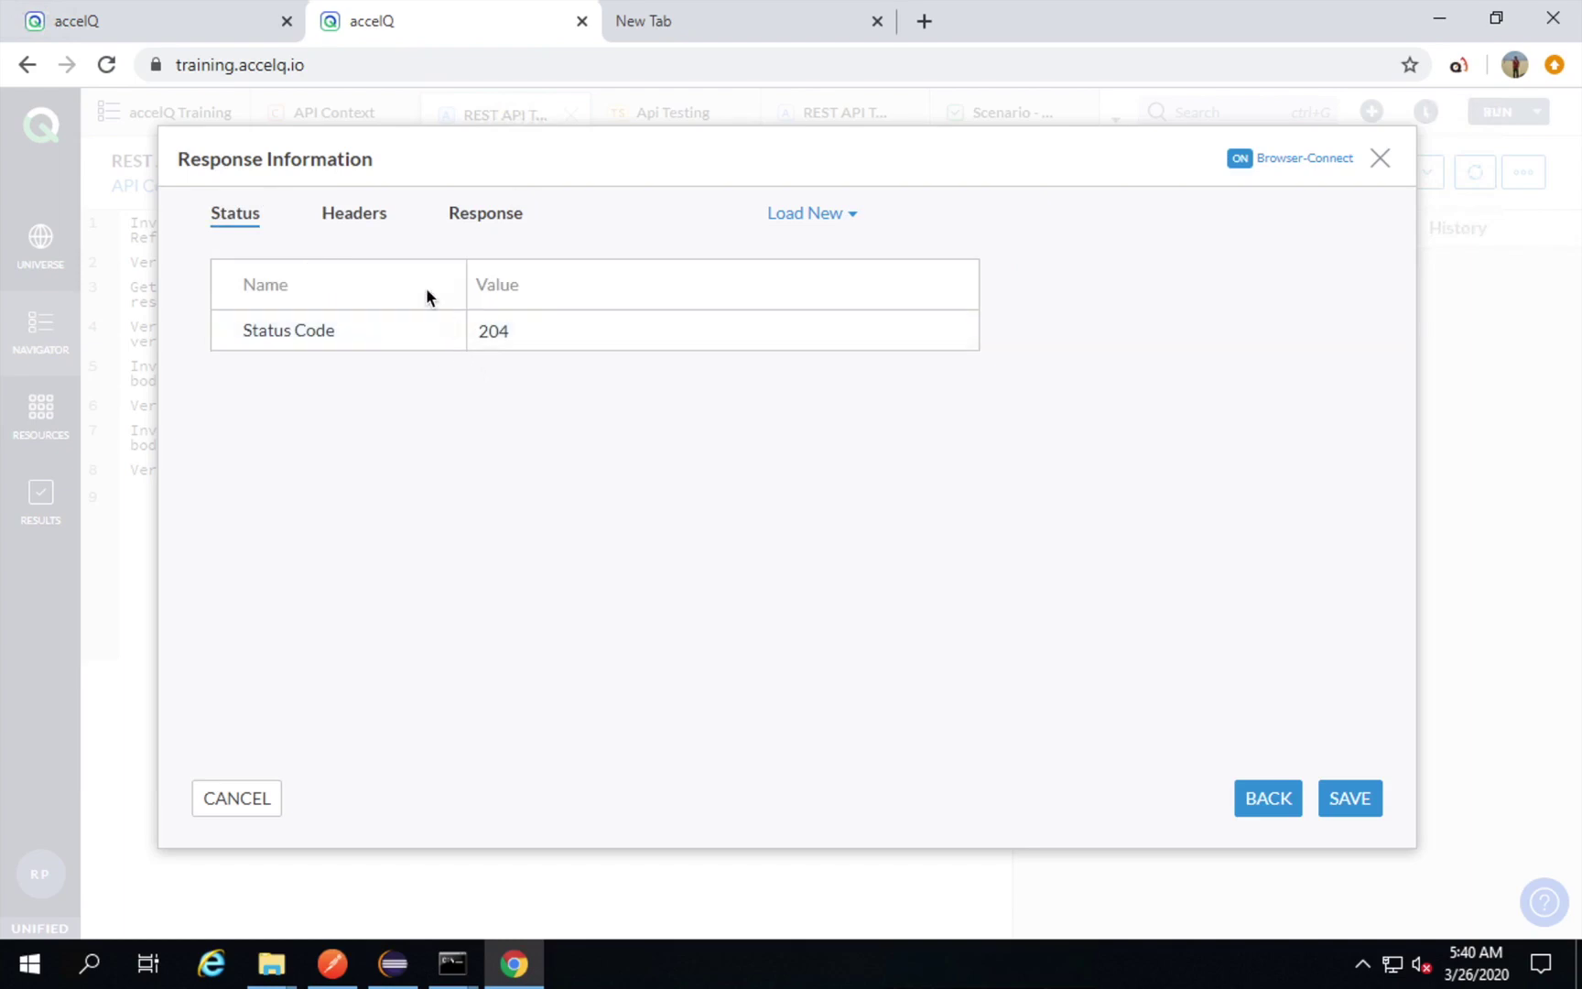
pyautogui.moveTo(608, 328)
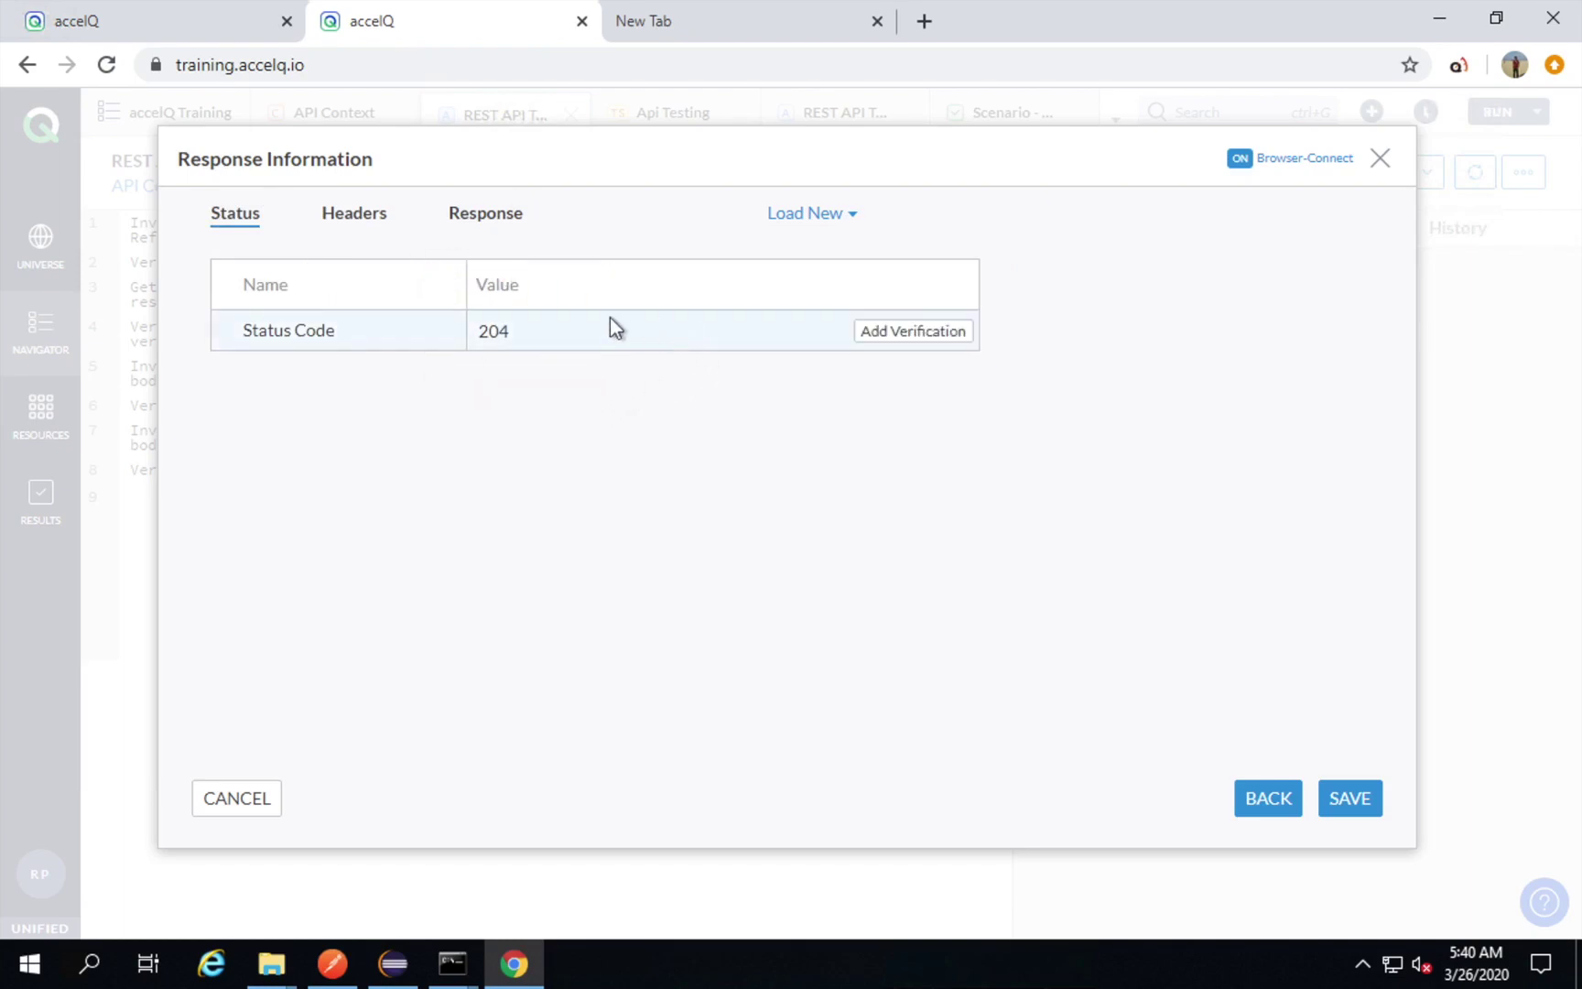
pyautogui.click(885, 335)
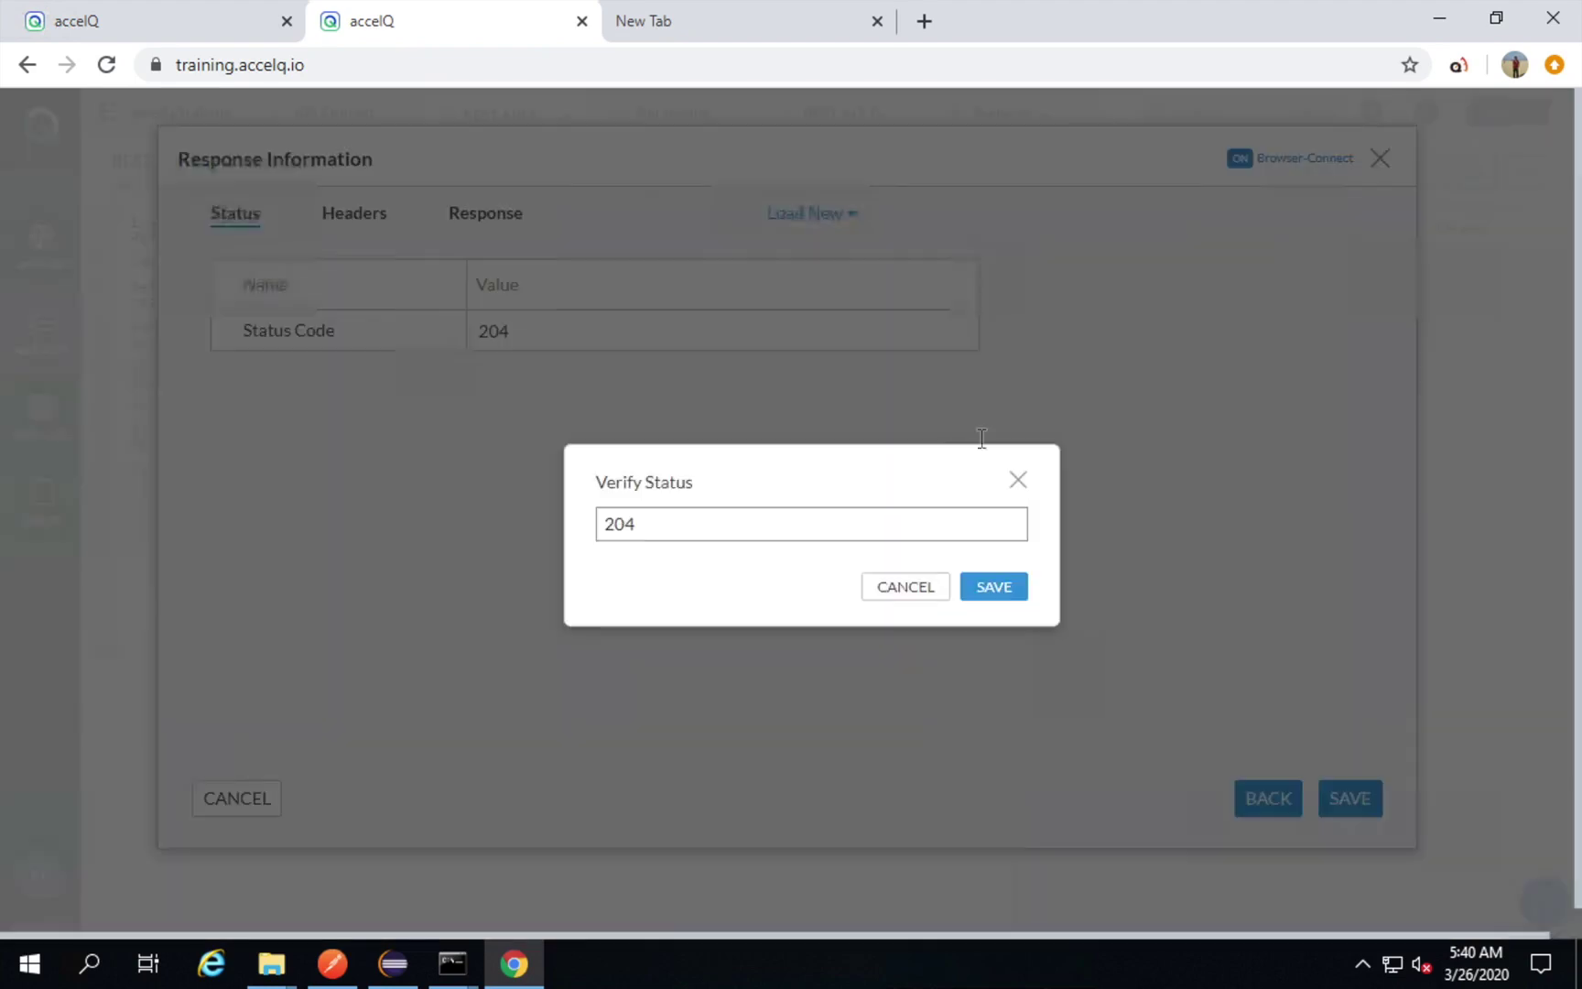
pyautogui.click(996, 593)
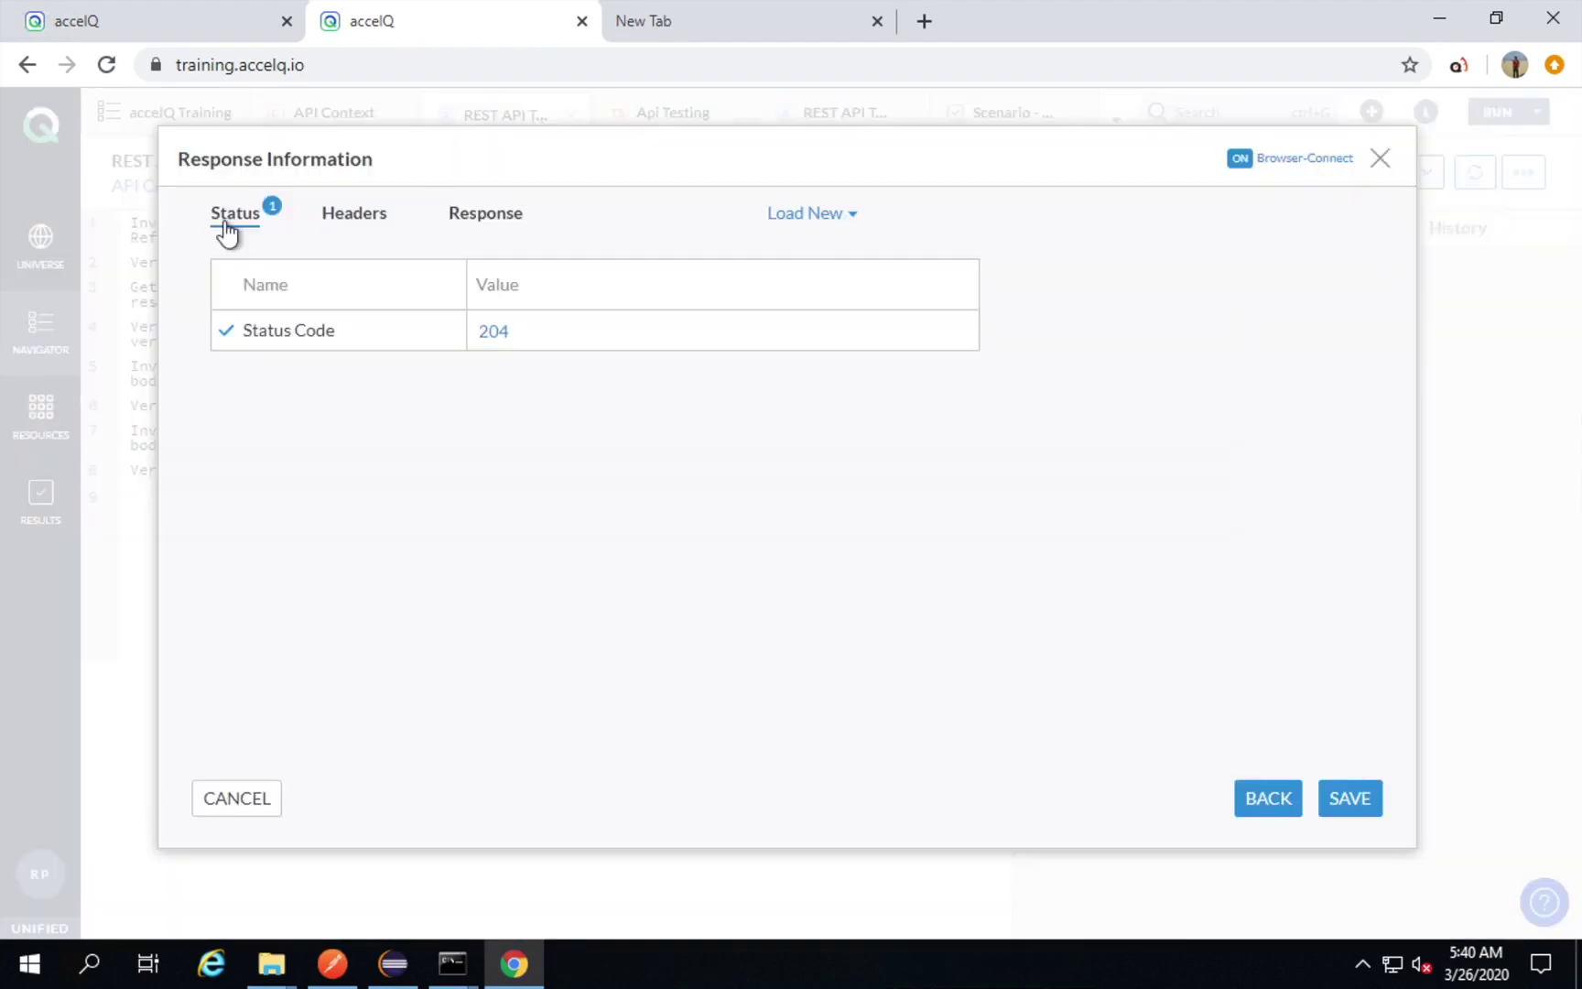
pyautogui.click(1353, 801)
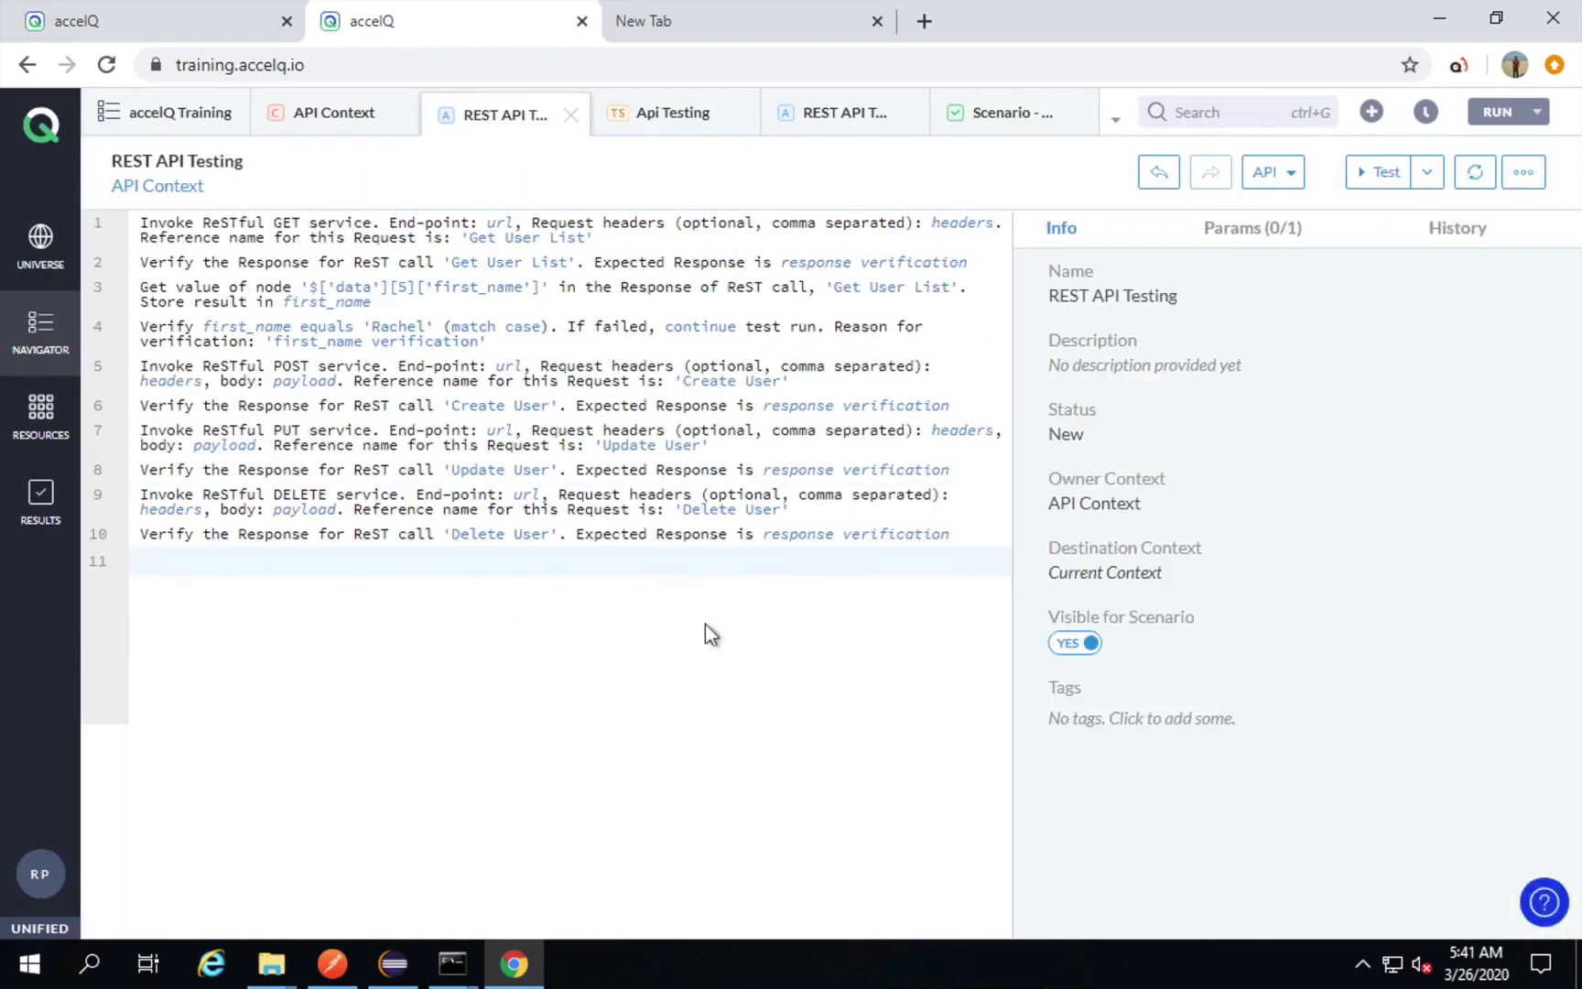
# Run a test of the REST API Testing action in the Test app environment with Optimal artefacts.
pyautogui.moveTo(512, 497)
pyautogui.mouseDown()
pyautogui.moveTo(219, 460)
pyautogui.moveTo(130, 483)
pyautogui.mouseUp()
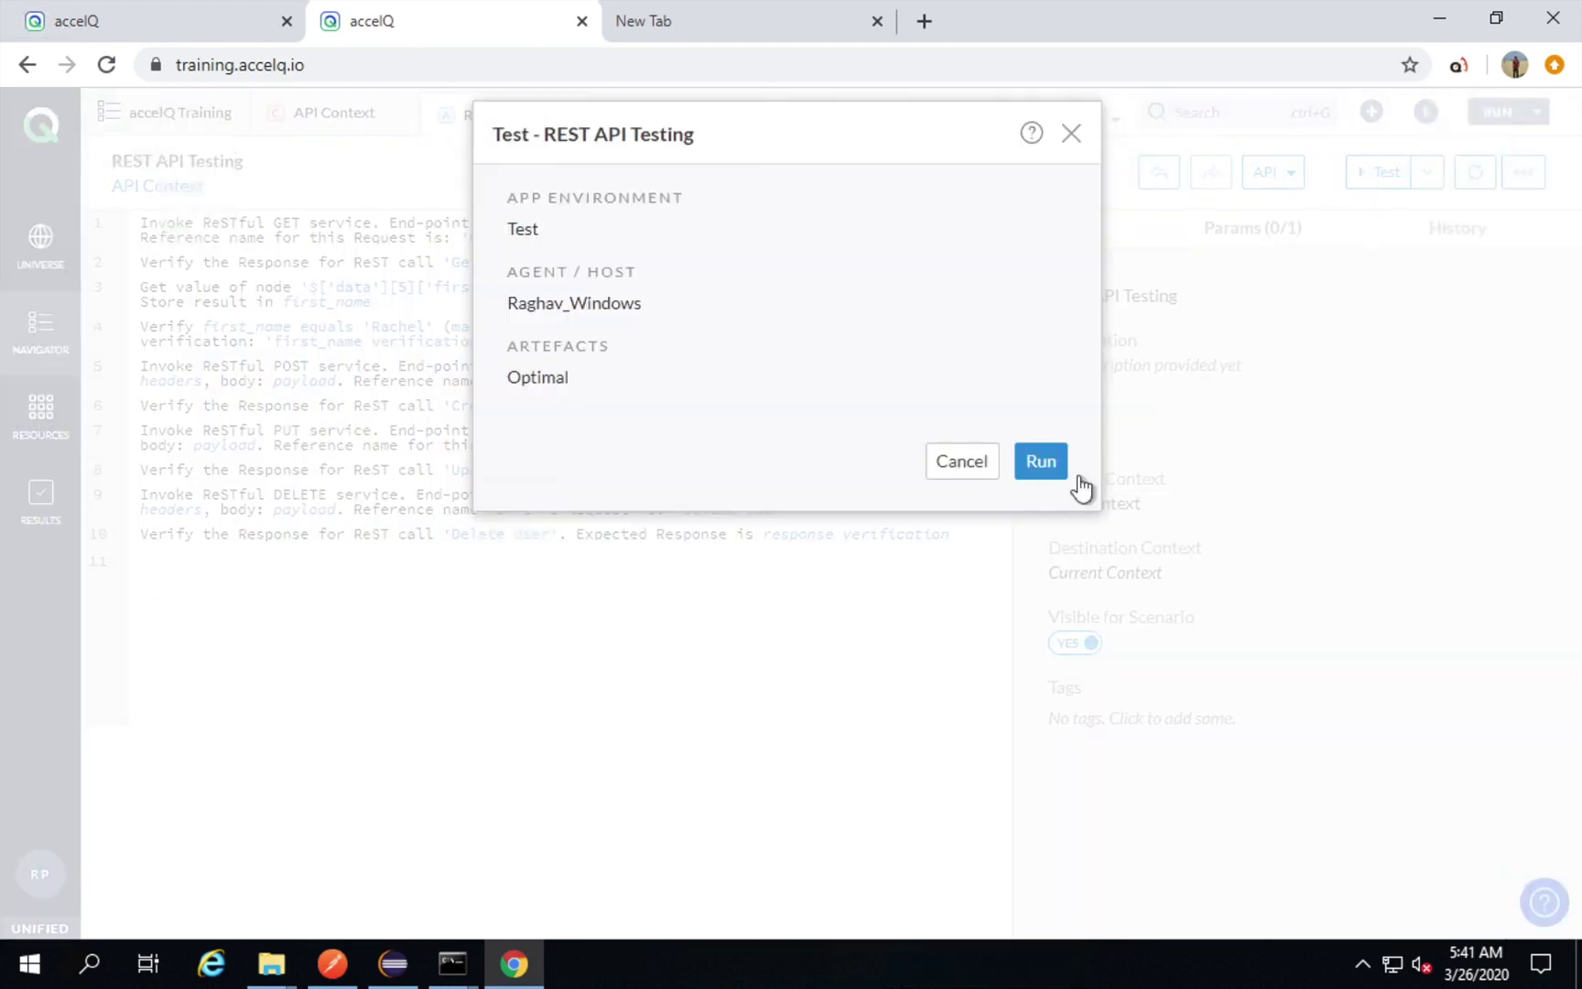
pyautogui.click(1050, 464)
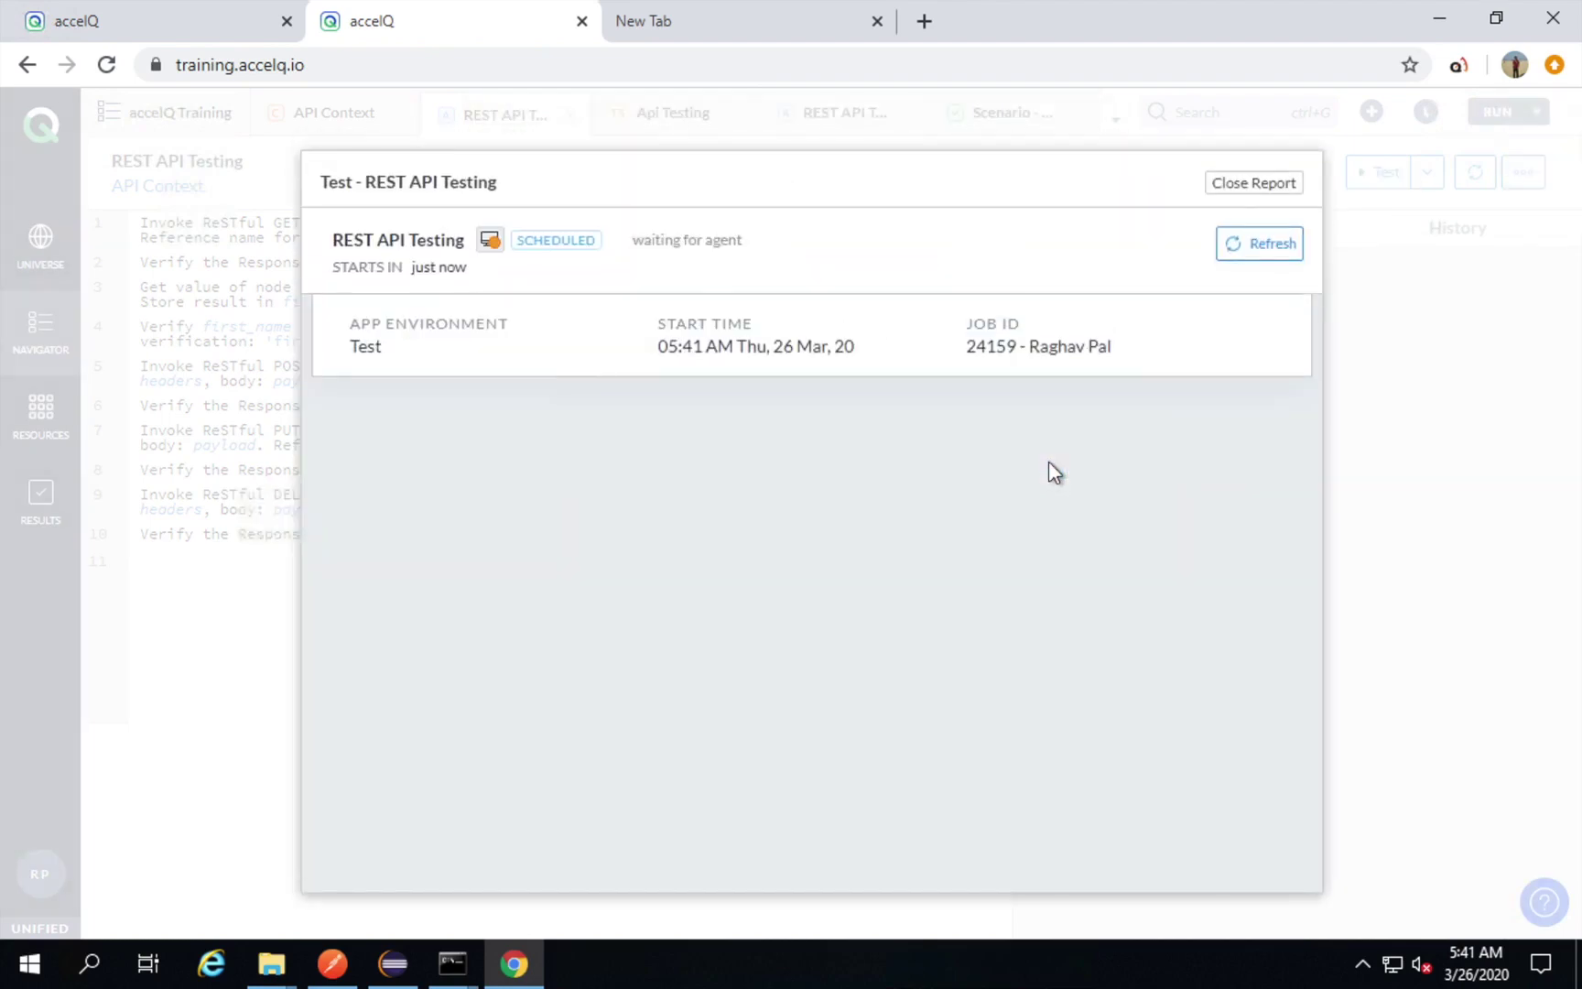
# Examine the REST API Testing run report, including the results of its service calls and verifications.
pyautogui.click(807, 370)
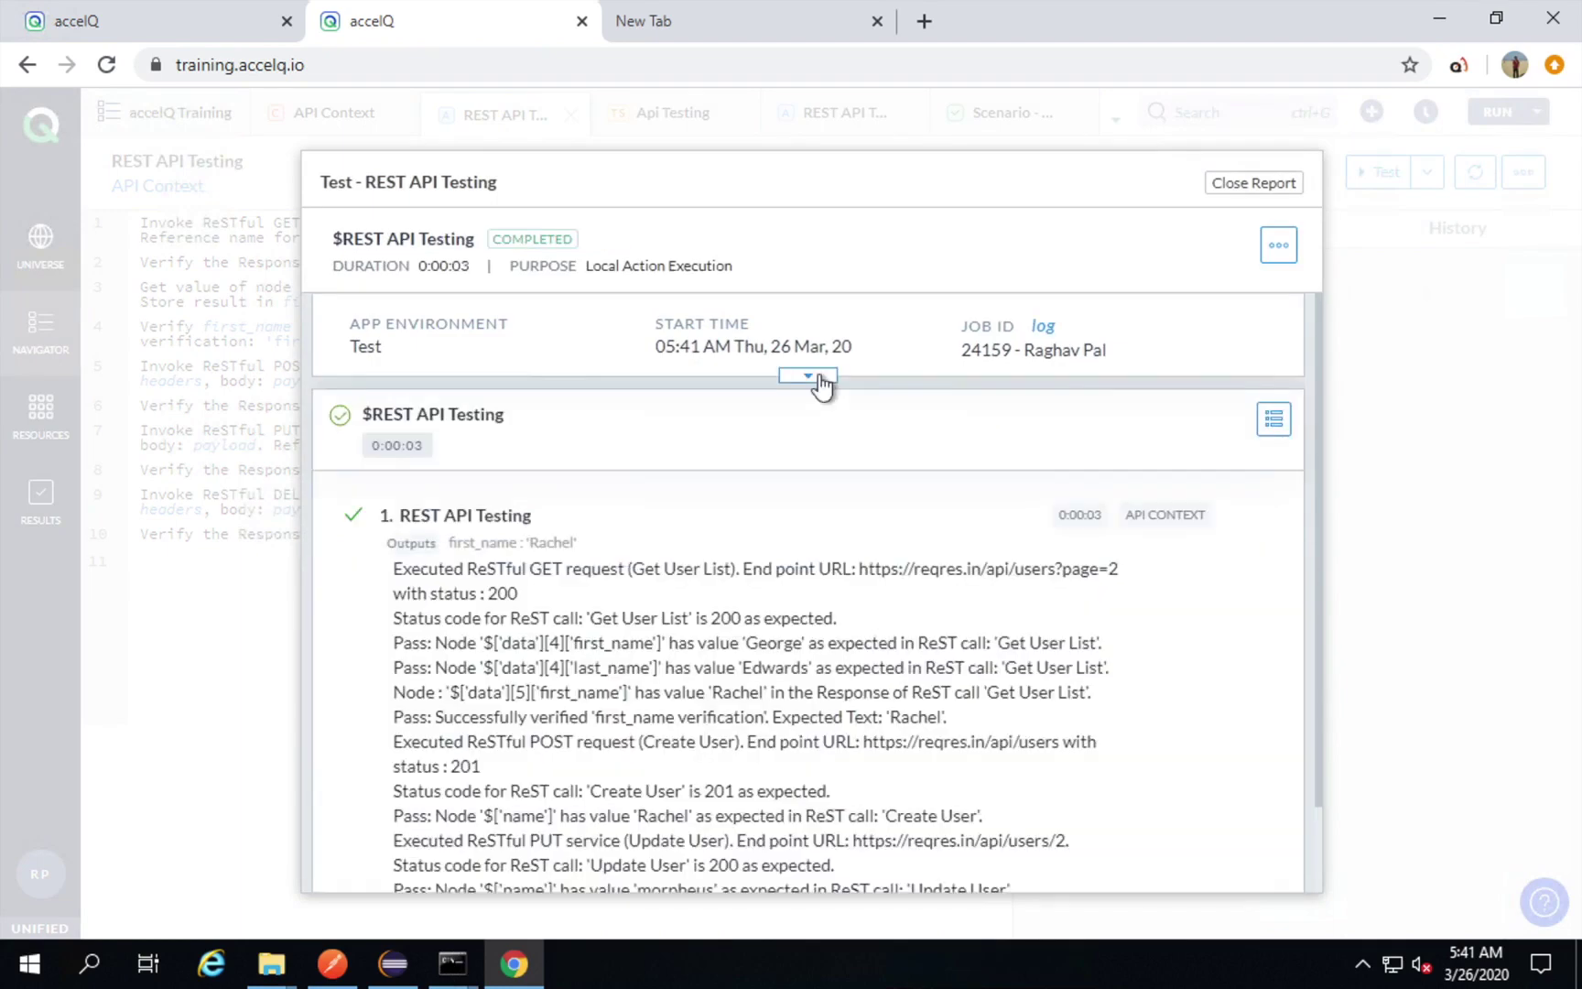
pyautogui.scroll(-1, 695, 620)
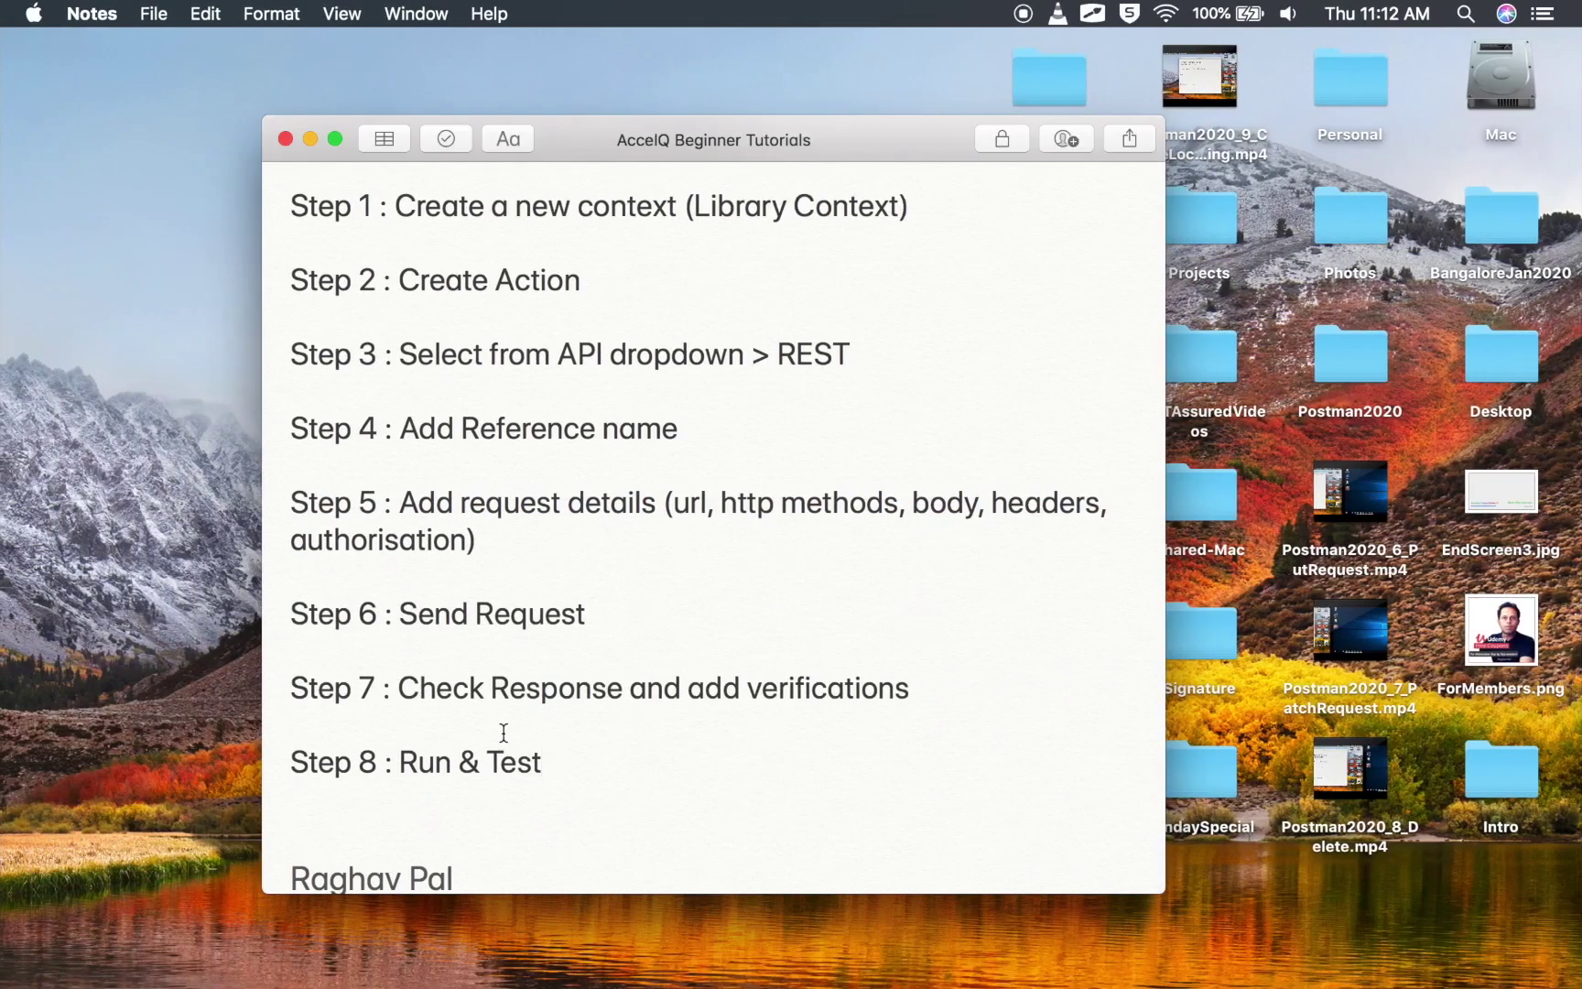
# Switch to Notes and add the line "Step 9 : Add to scenario" below the Run & Test step.
pyautogui.press('Return')
pyautogui.press('Return')
pyautogui.write('Step 0')
pyautogui.press('BackSpace')
pyautogui.write('9 : Add to scenario')
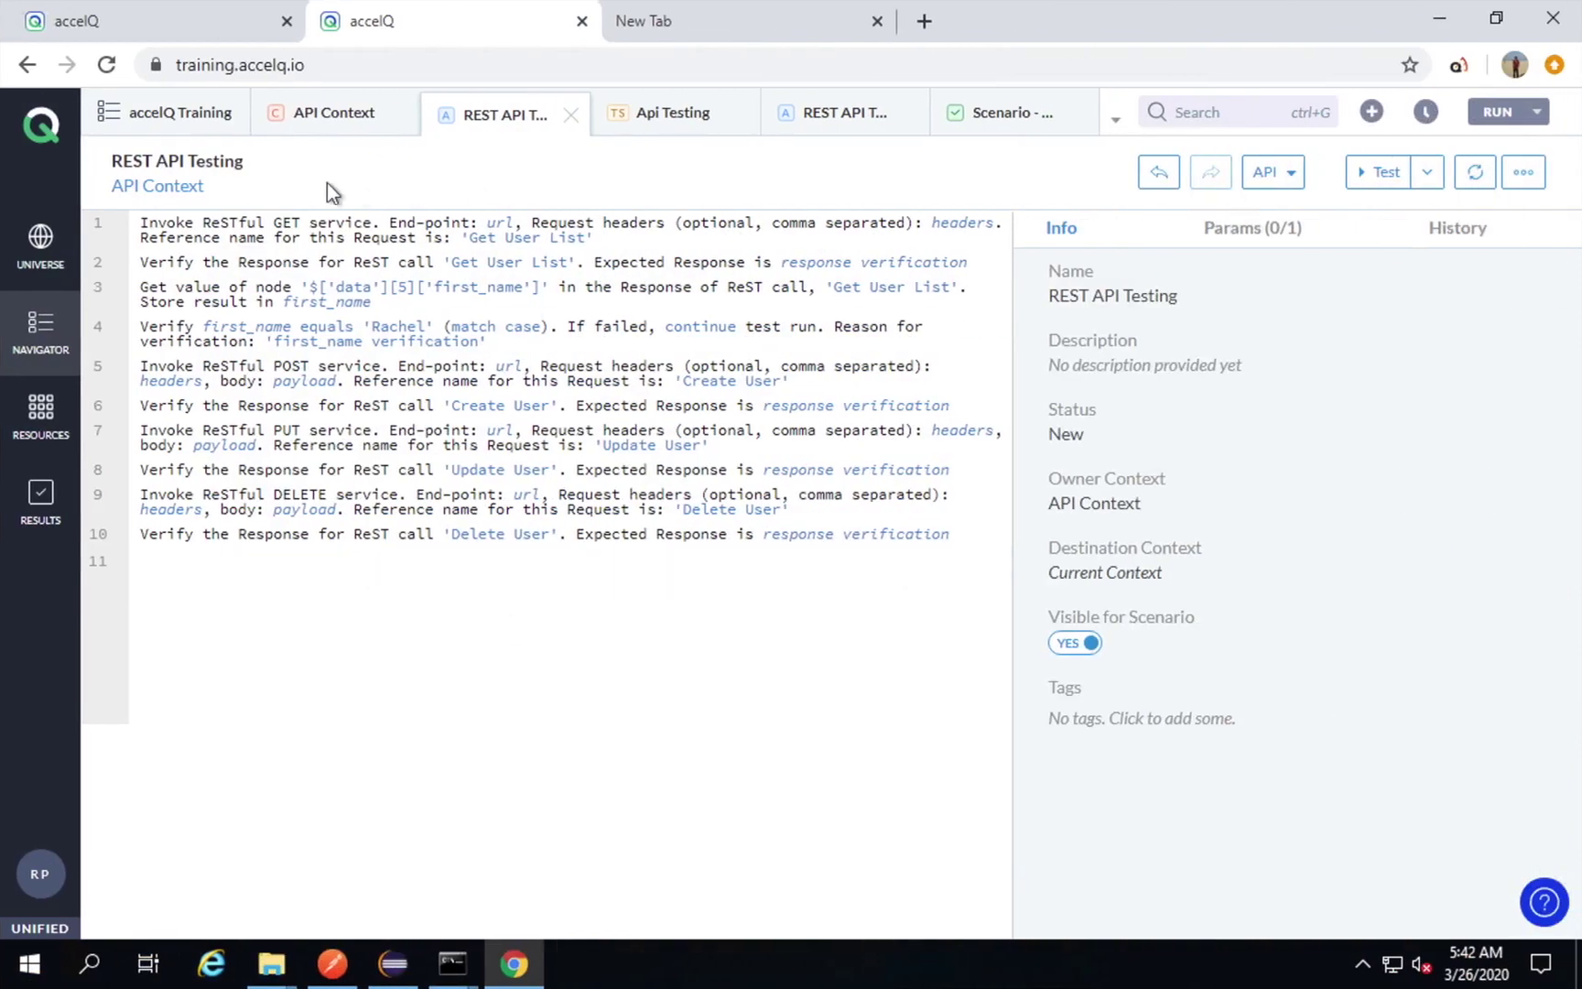
# Switch back to accelQ in Chrome and create a new automated scenario named Test API, continuing to its definition.
pyautogui.moveTo(42, 356)
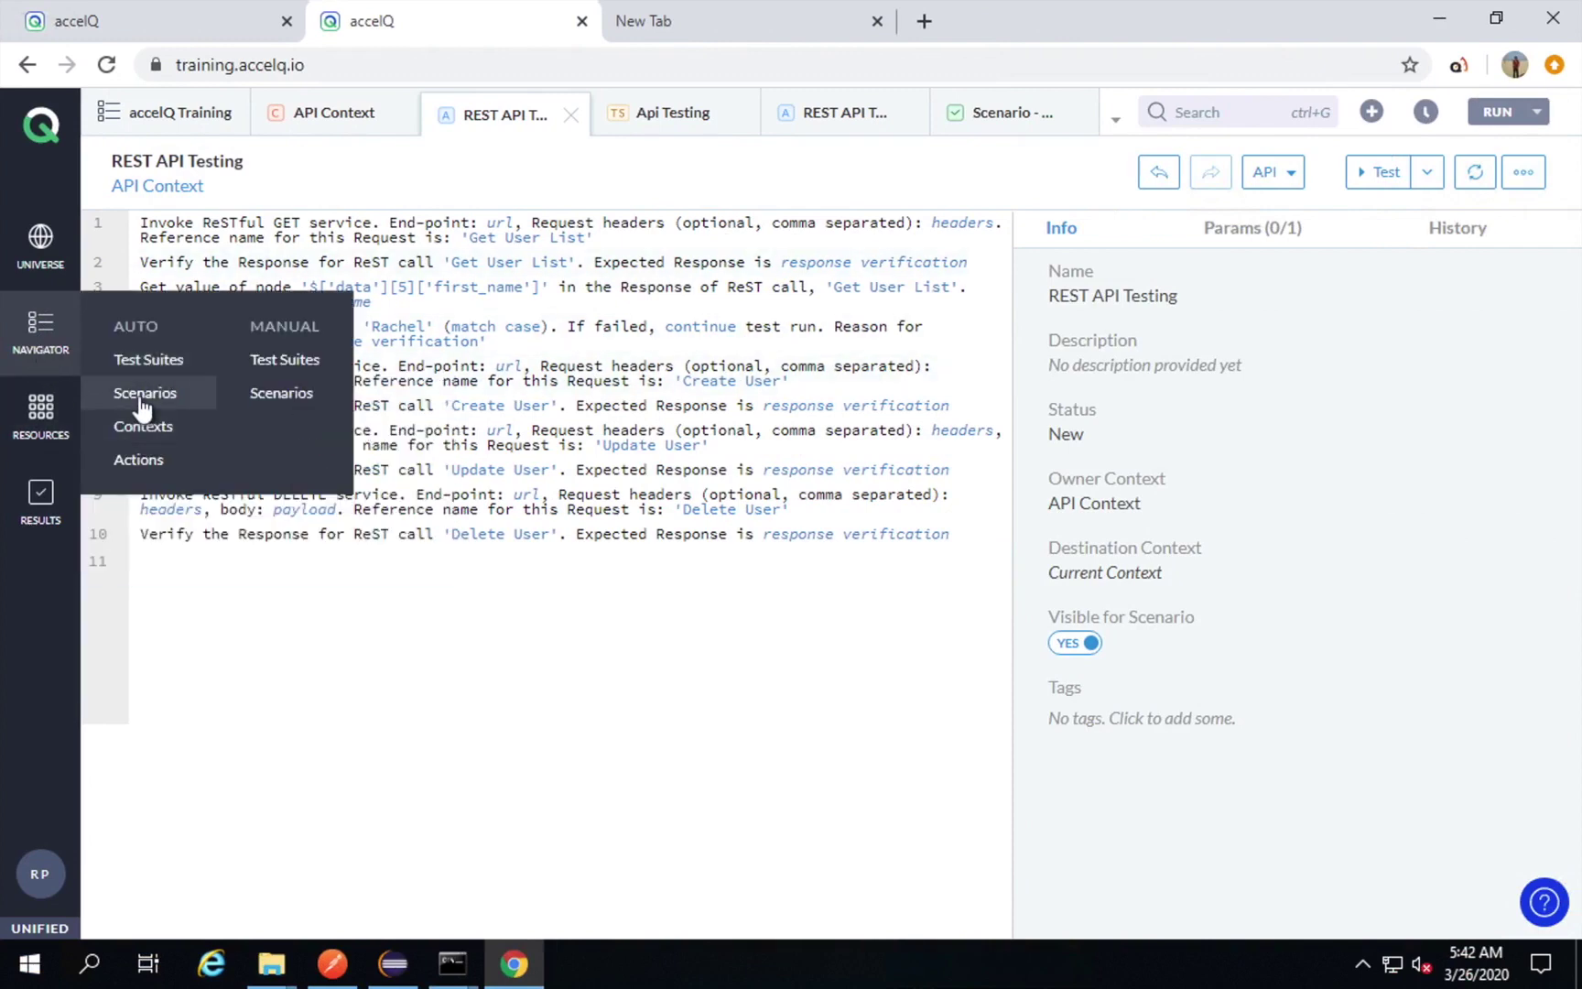
pyautogui.click(1371, 112)
pyautogui.click(1216, 189)
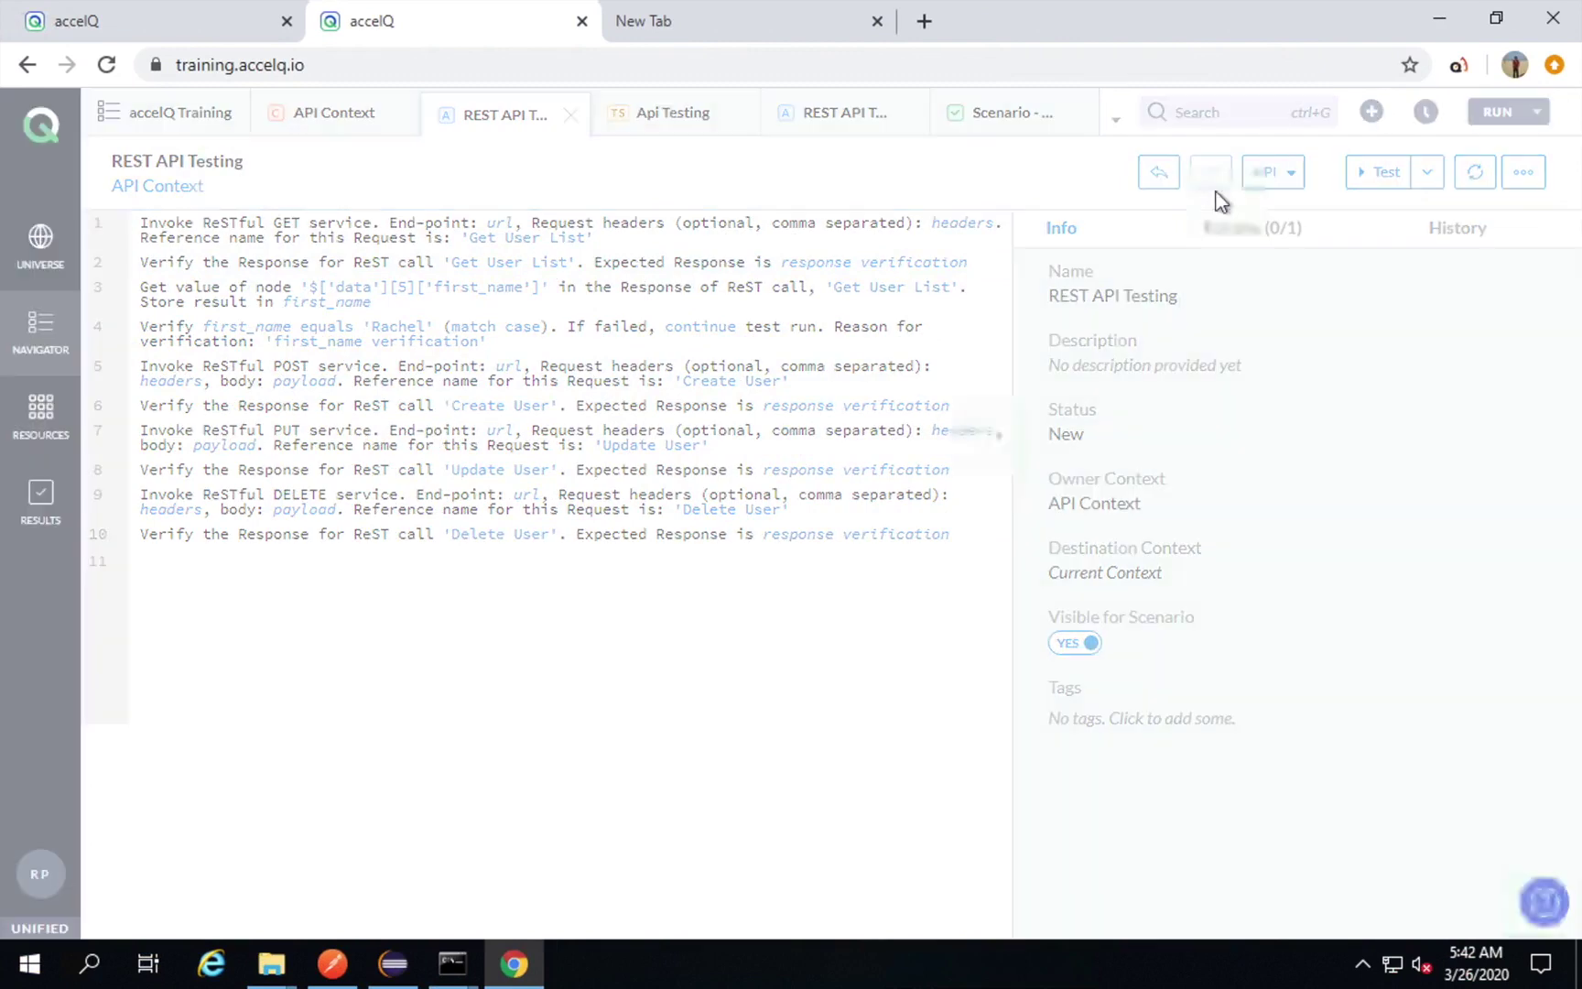
pyautogui.write('Test R')
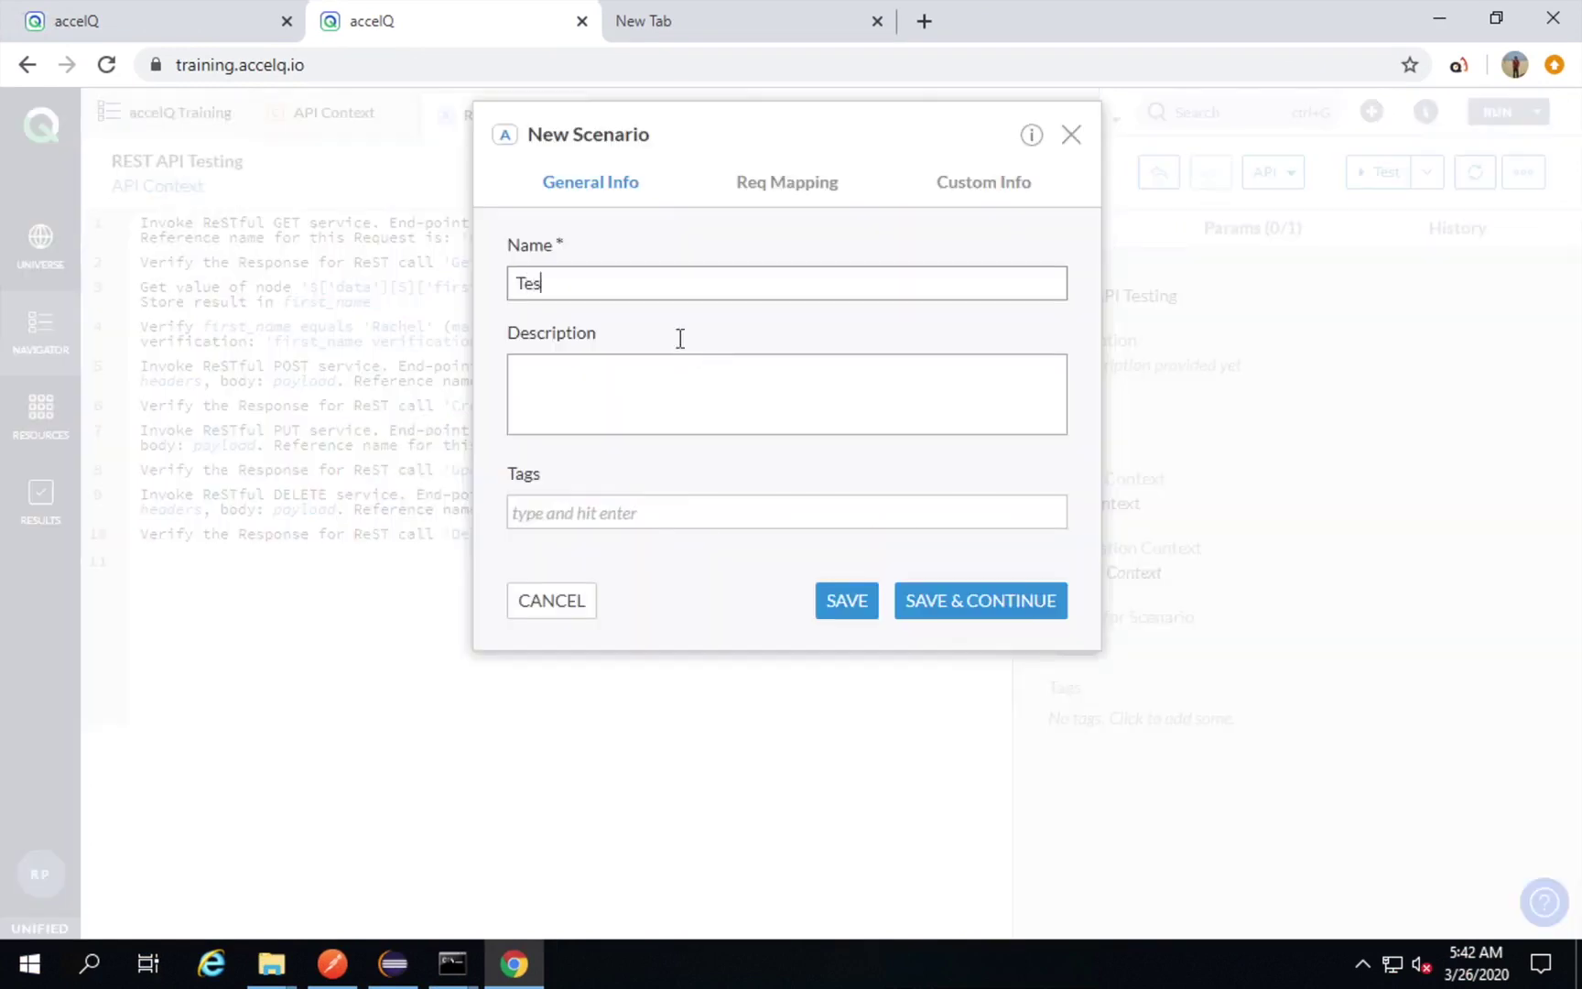
pyautogui.press('BackSpace')
pyautogui.write('Api')
pyautogui.press('BackSpace')
pyautogui.press('BackSpace')
pyautogui.write('PI')
pyautogui.click(946, 604)
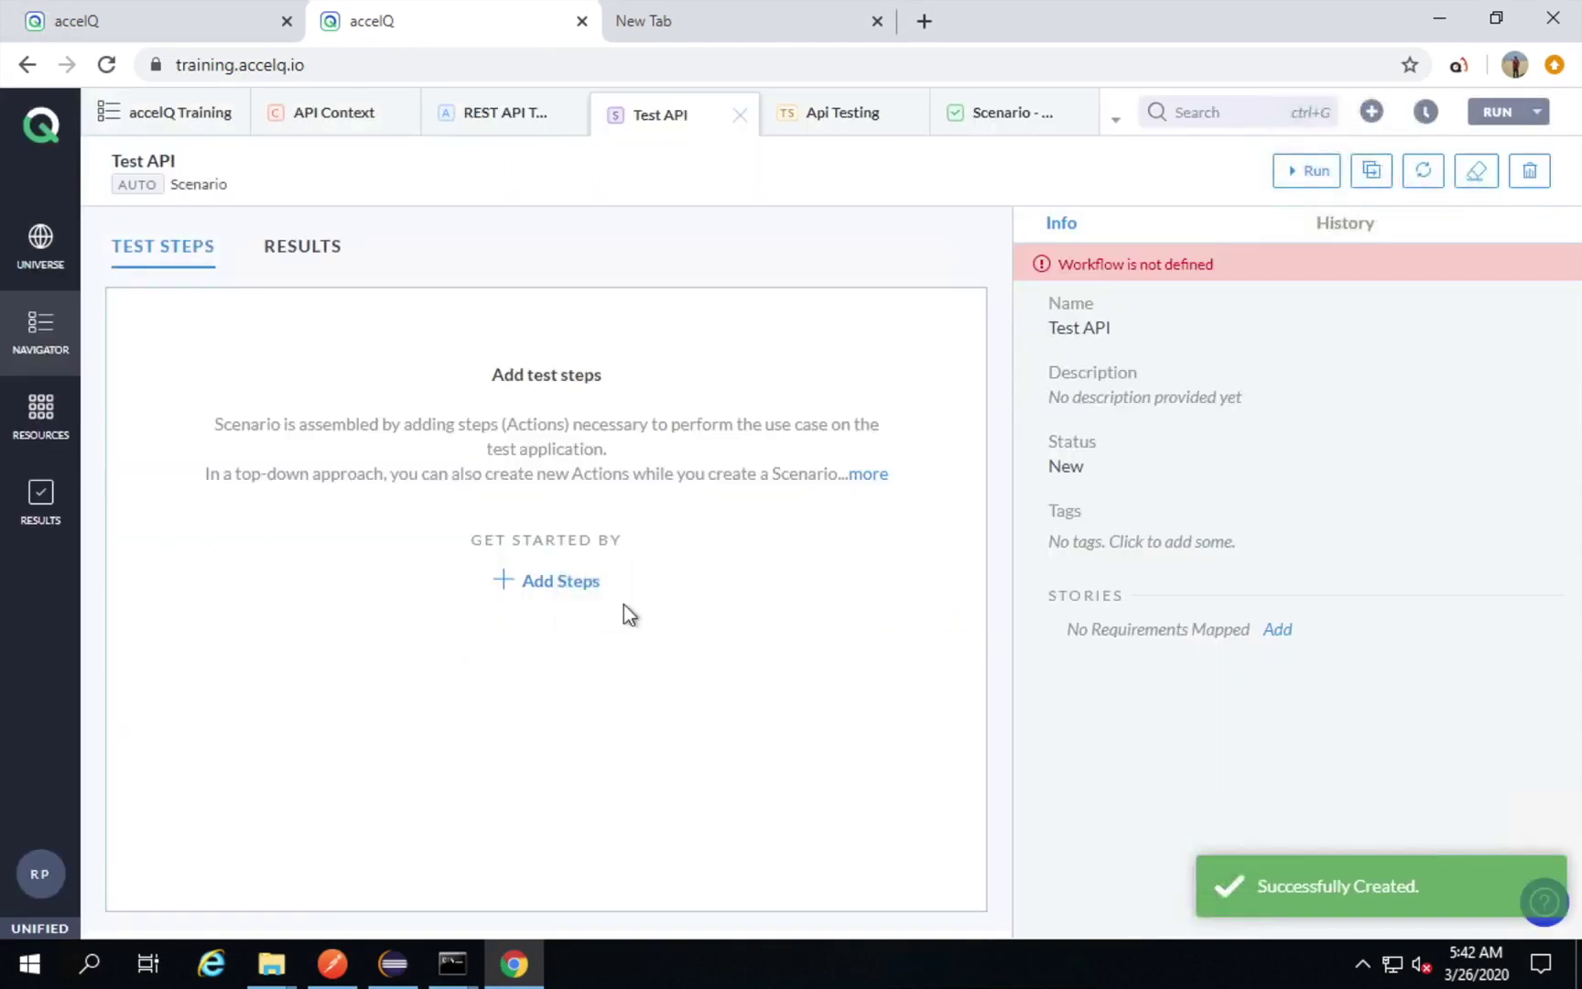
# Add the REST API Testing action to the Test API scenario using library or API steps, and open the scenario's run settings.
pyautogui.click(559, 582)
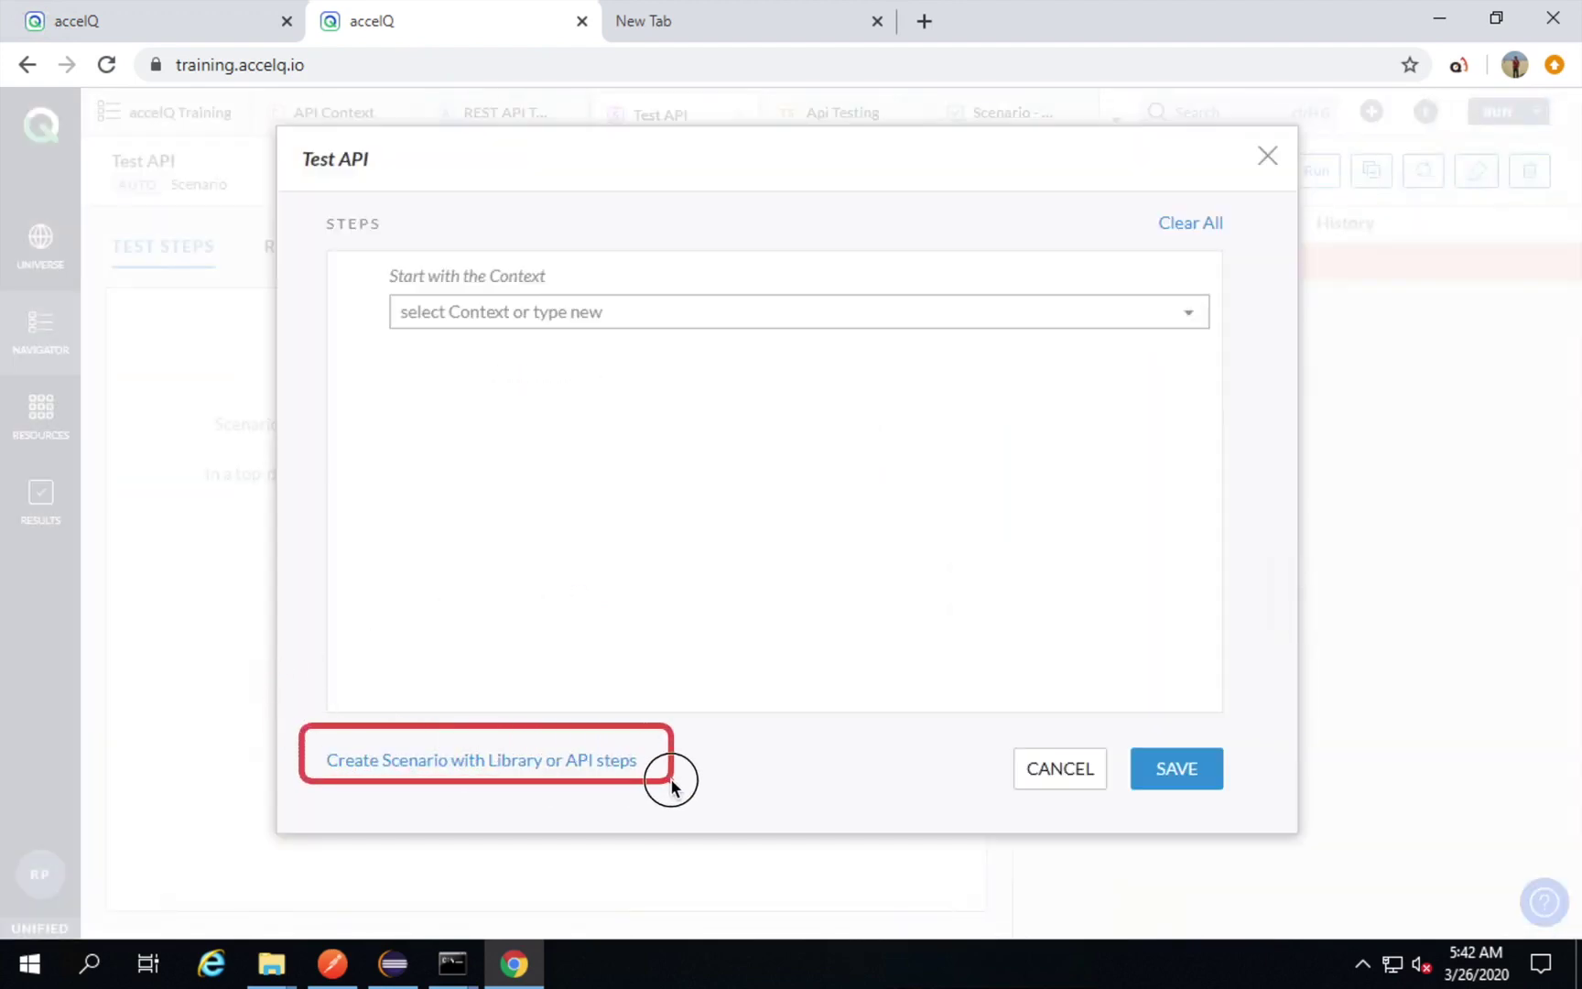
pyautogui.click(575, 767)
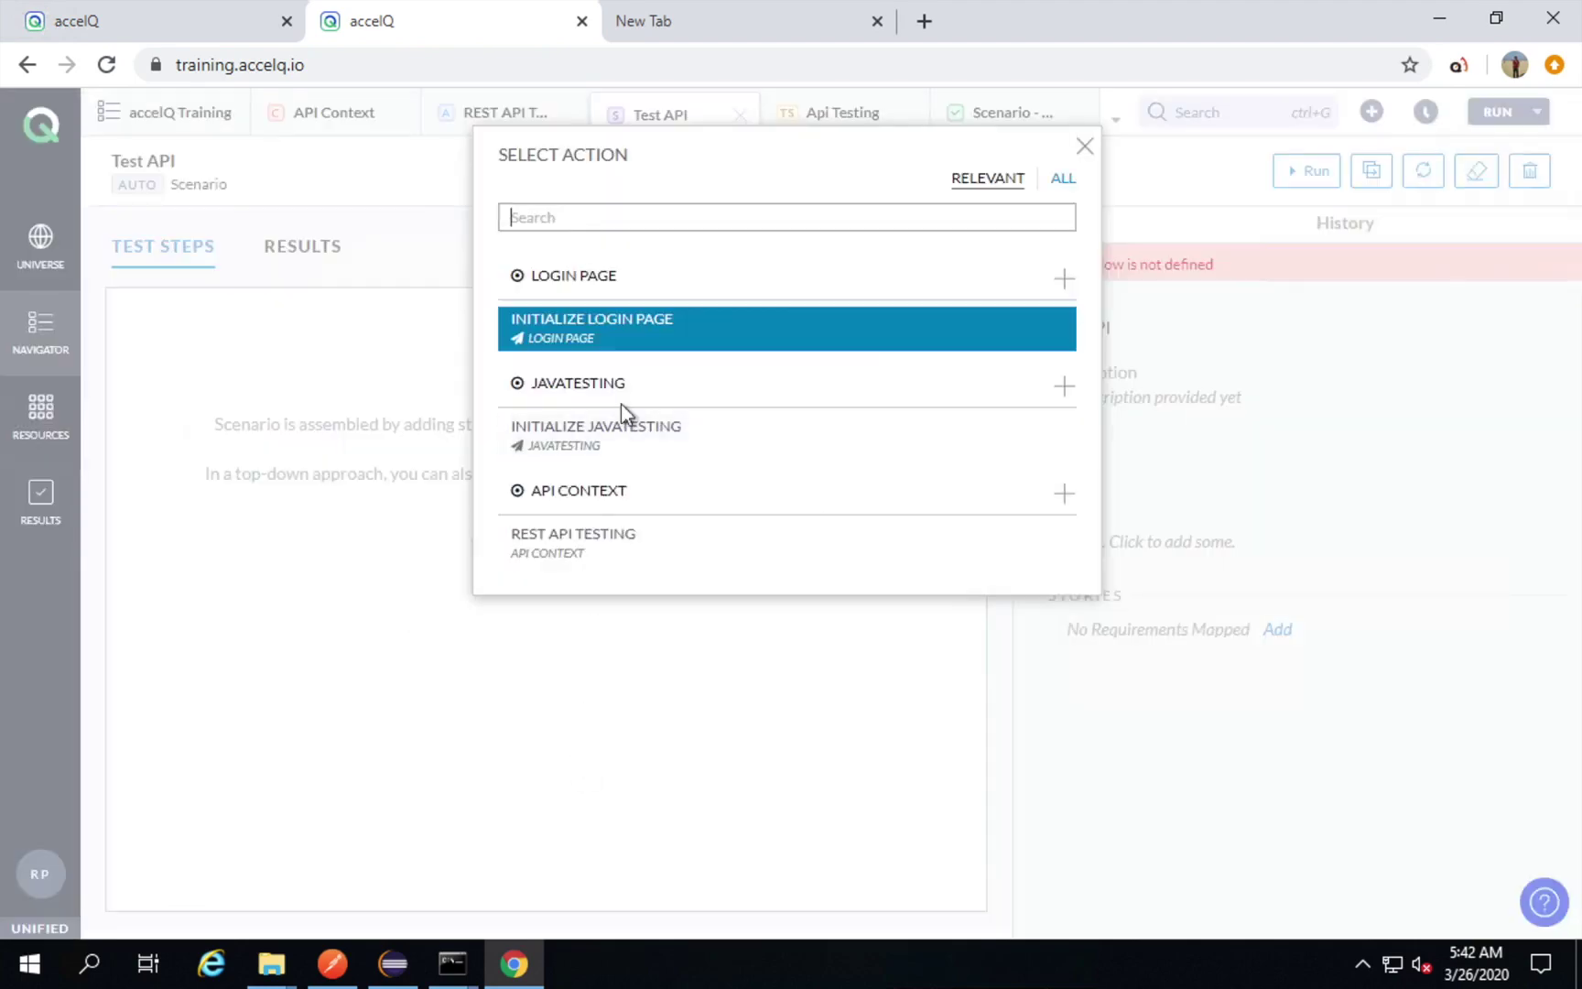
pyautogui.click(585, 538)
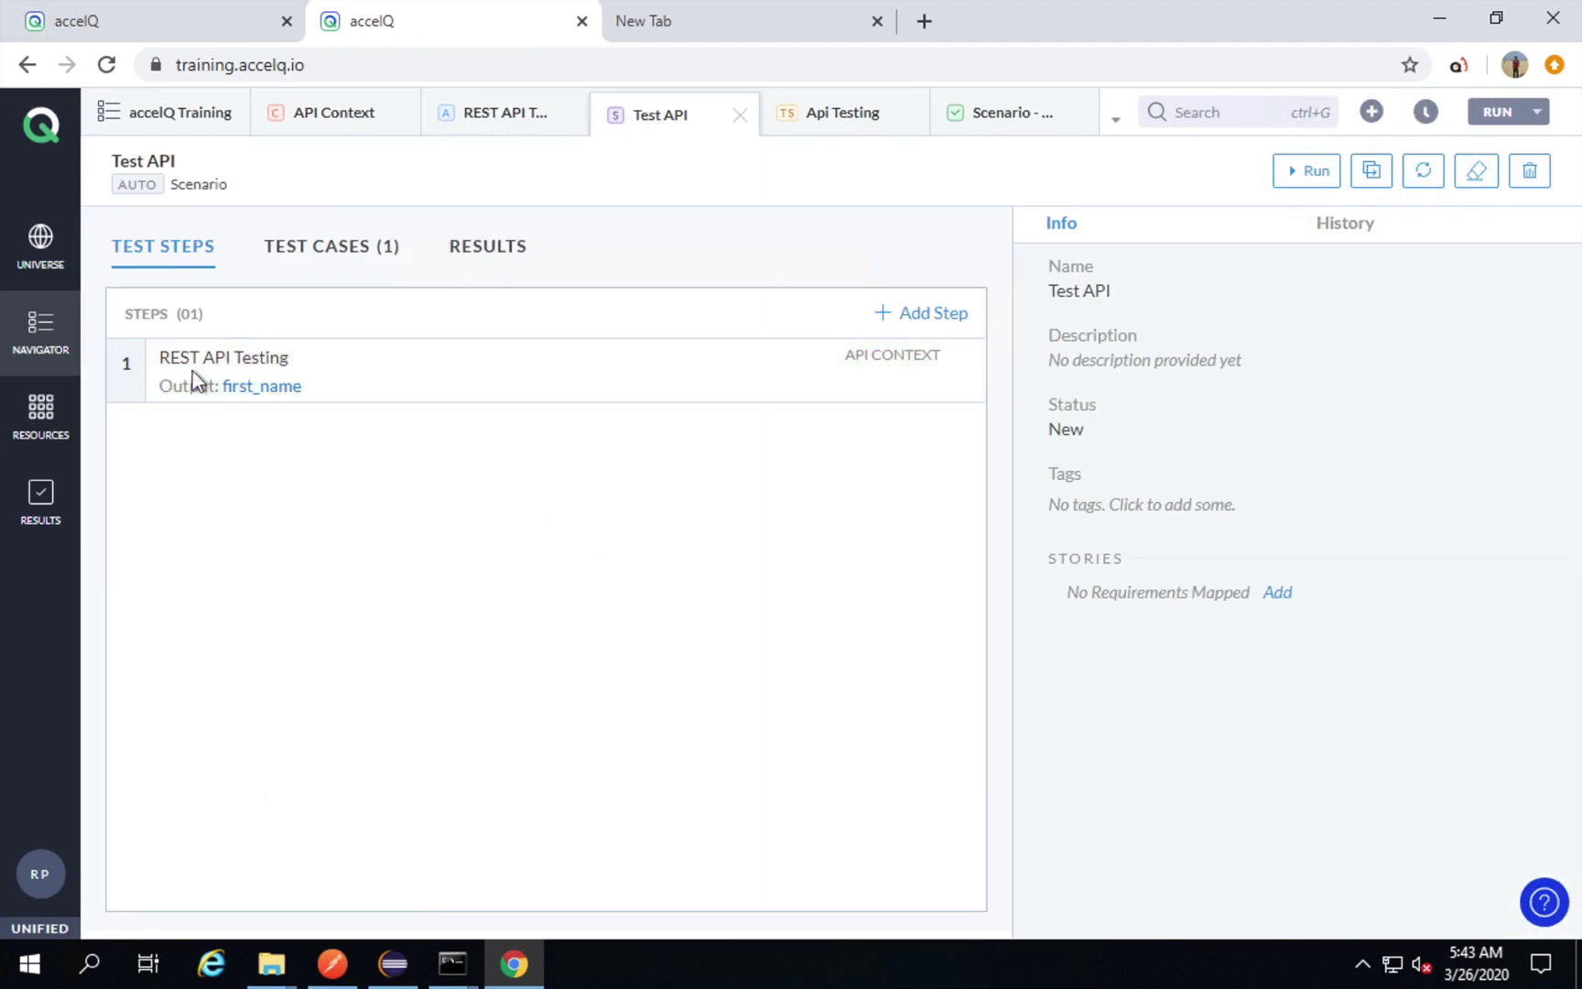
pyautogui.click(1304, 172)
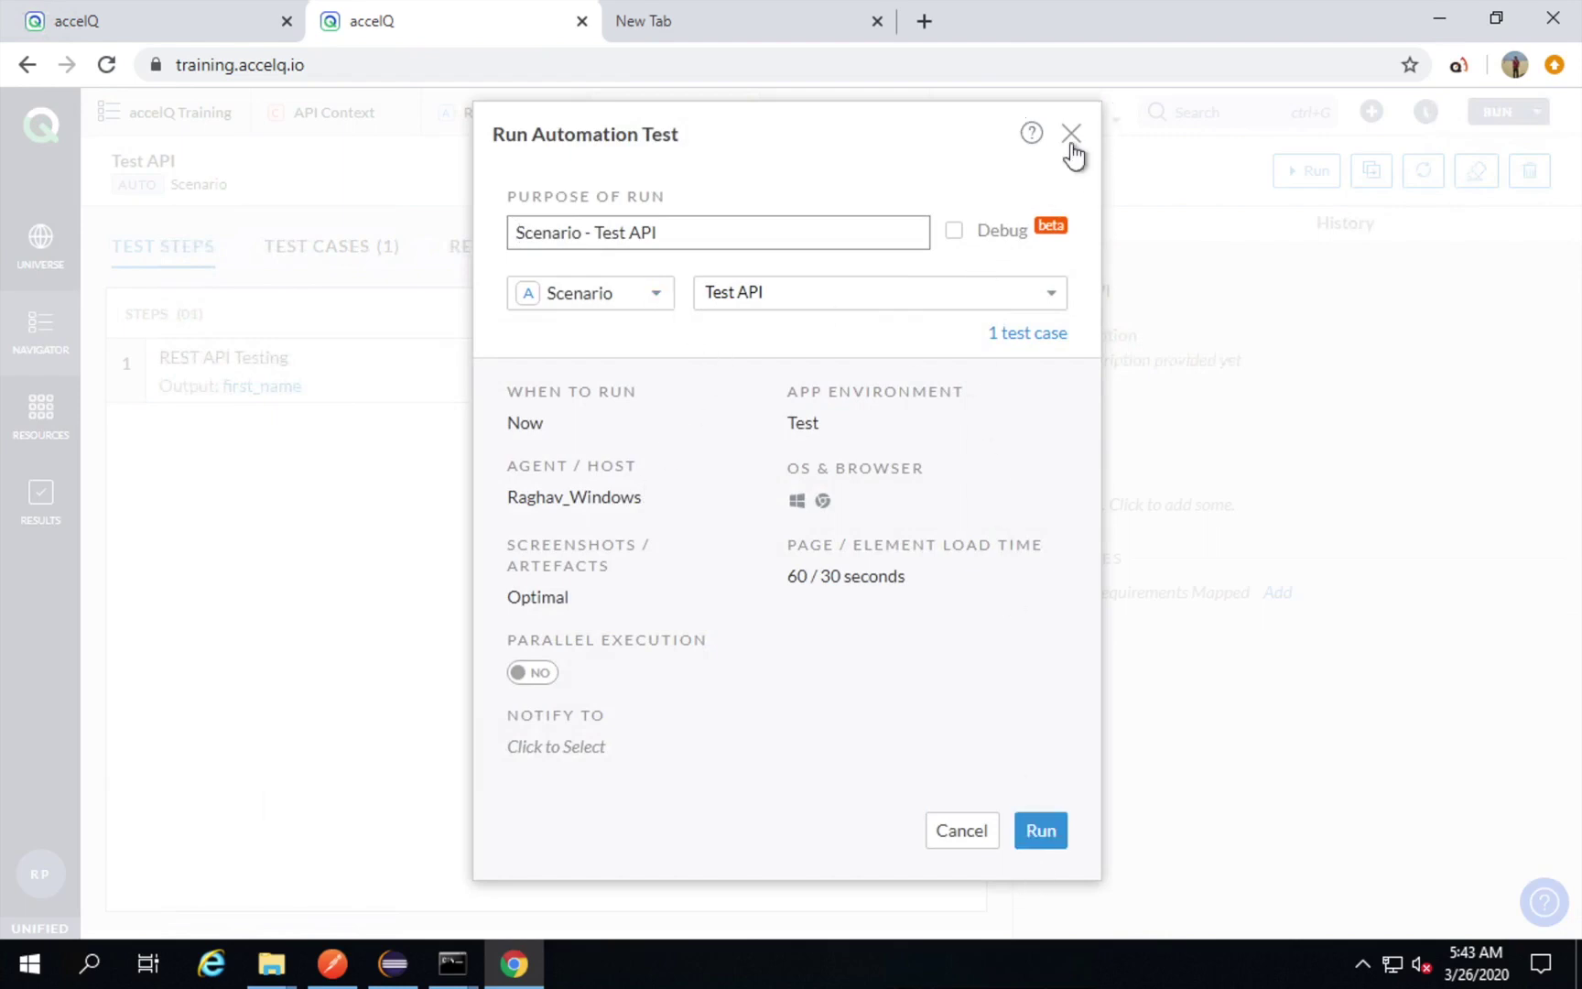
# Switch to Notes and review the REST API Testing in AccelQ topics and numbered steps.
pyautogui.hotkey('ctrl', 'Left')
pyautogui.scroll(-5, 558, 601)
pyautogui.scroll(8, 560, 595)
pyautogui.scroll(5, 561, 595)
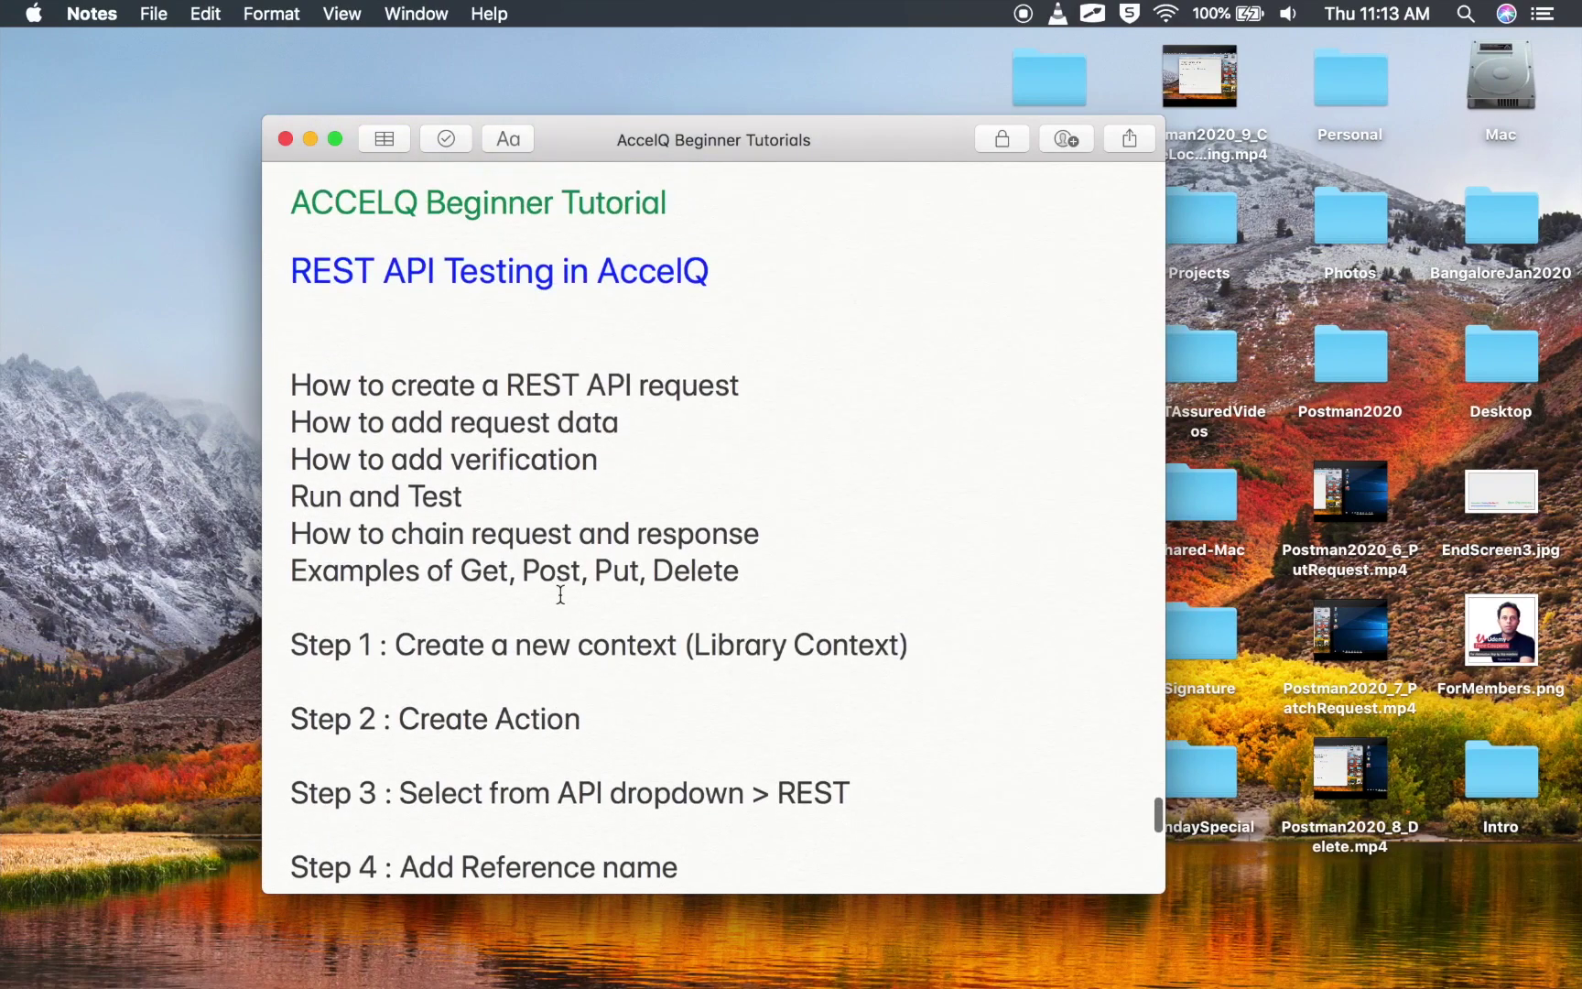